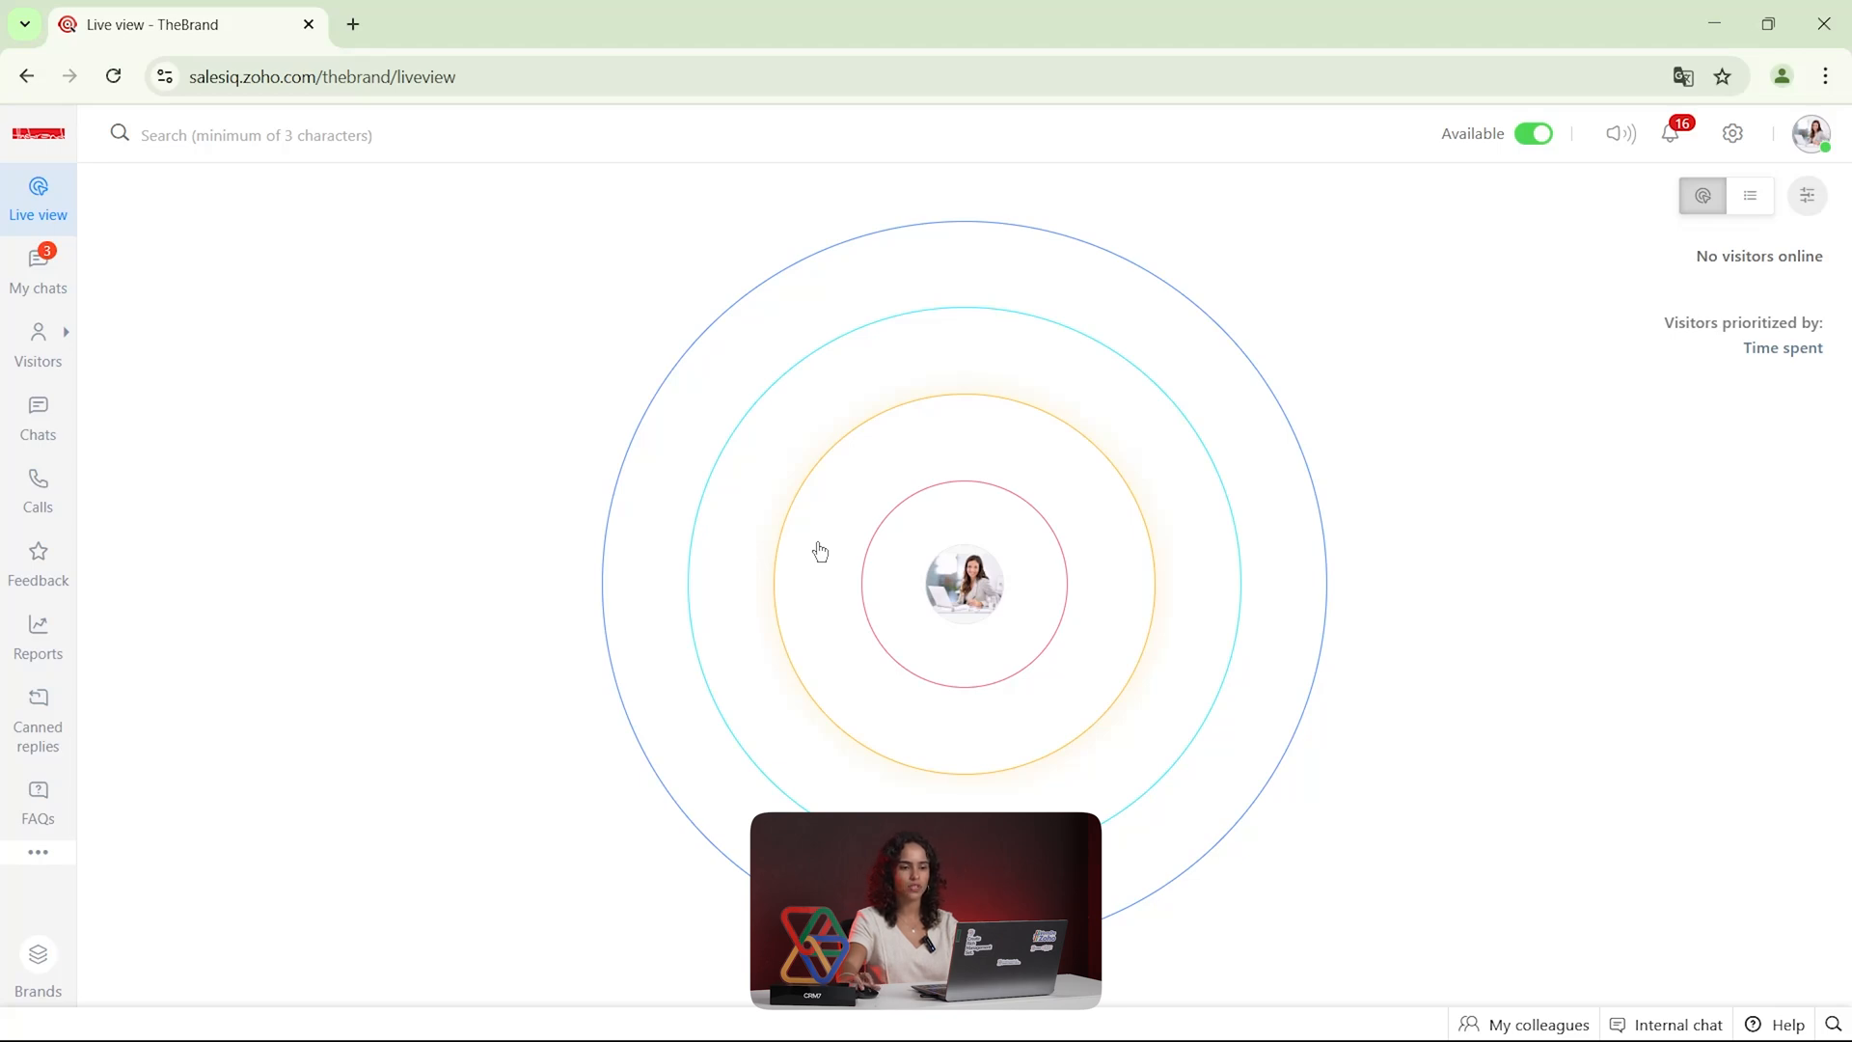
# Inspect the live visitors in list view, including Cold Visitors, restore the ring view, and open My chats
pyautogui.click(1748, 198)
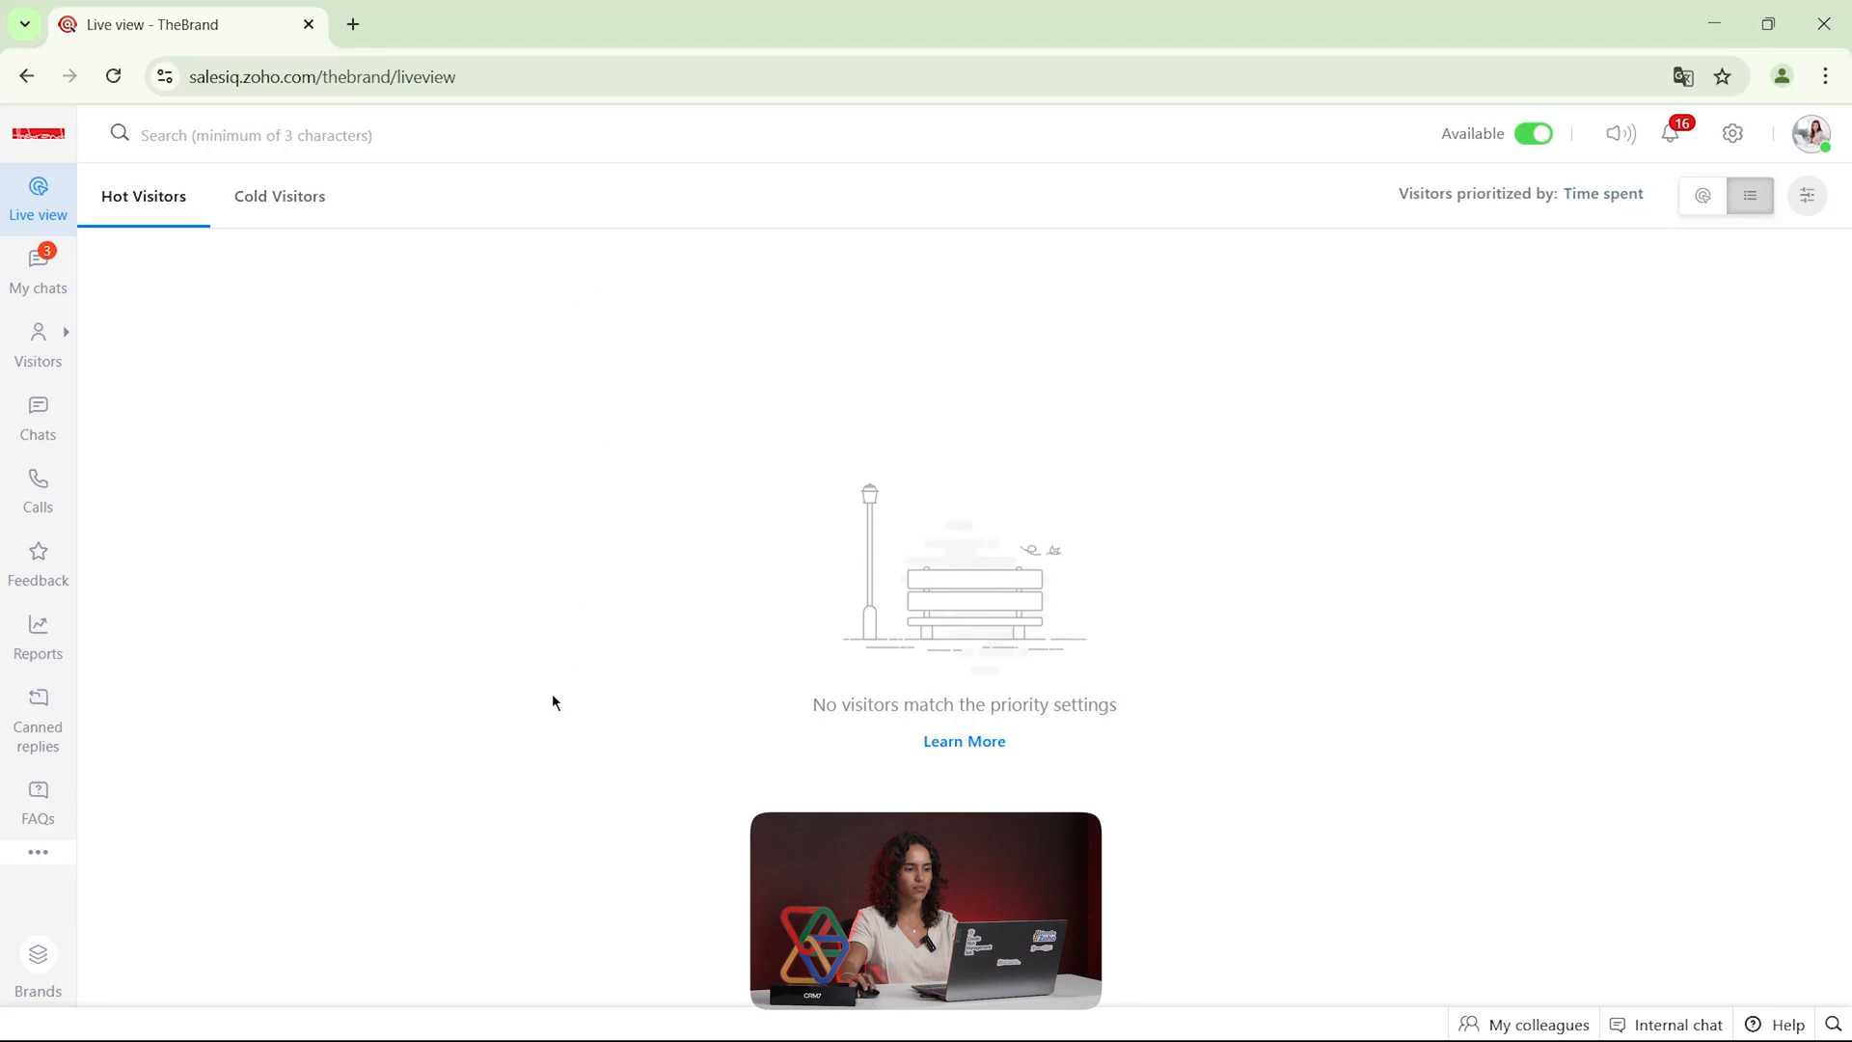
pyautogui.click(283, 210)
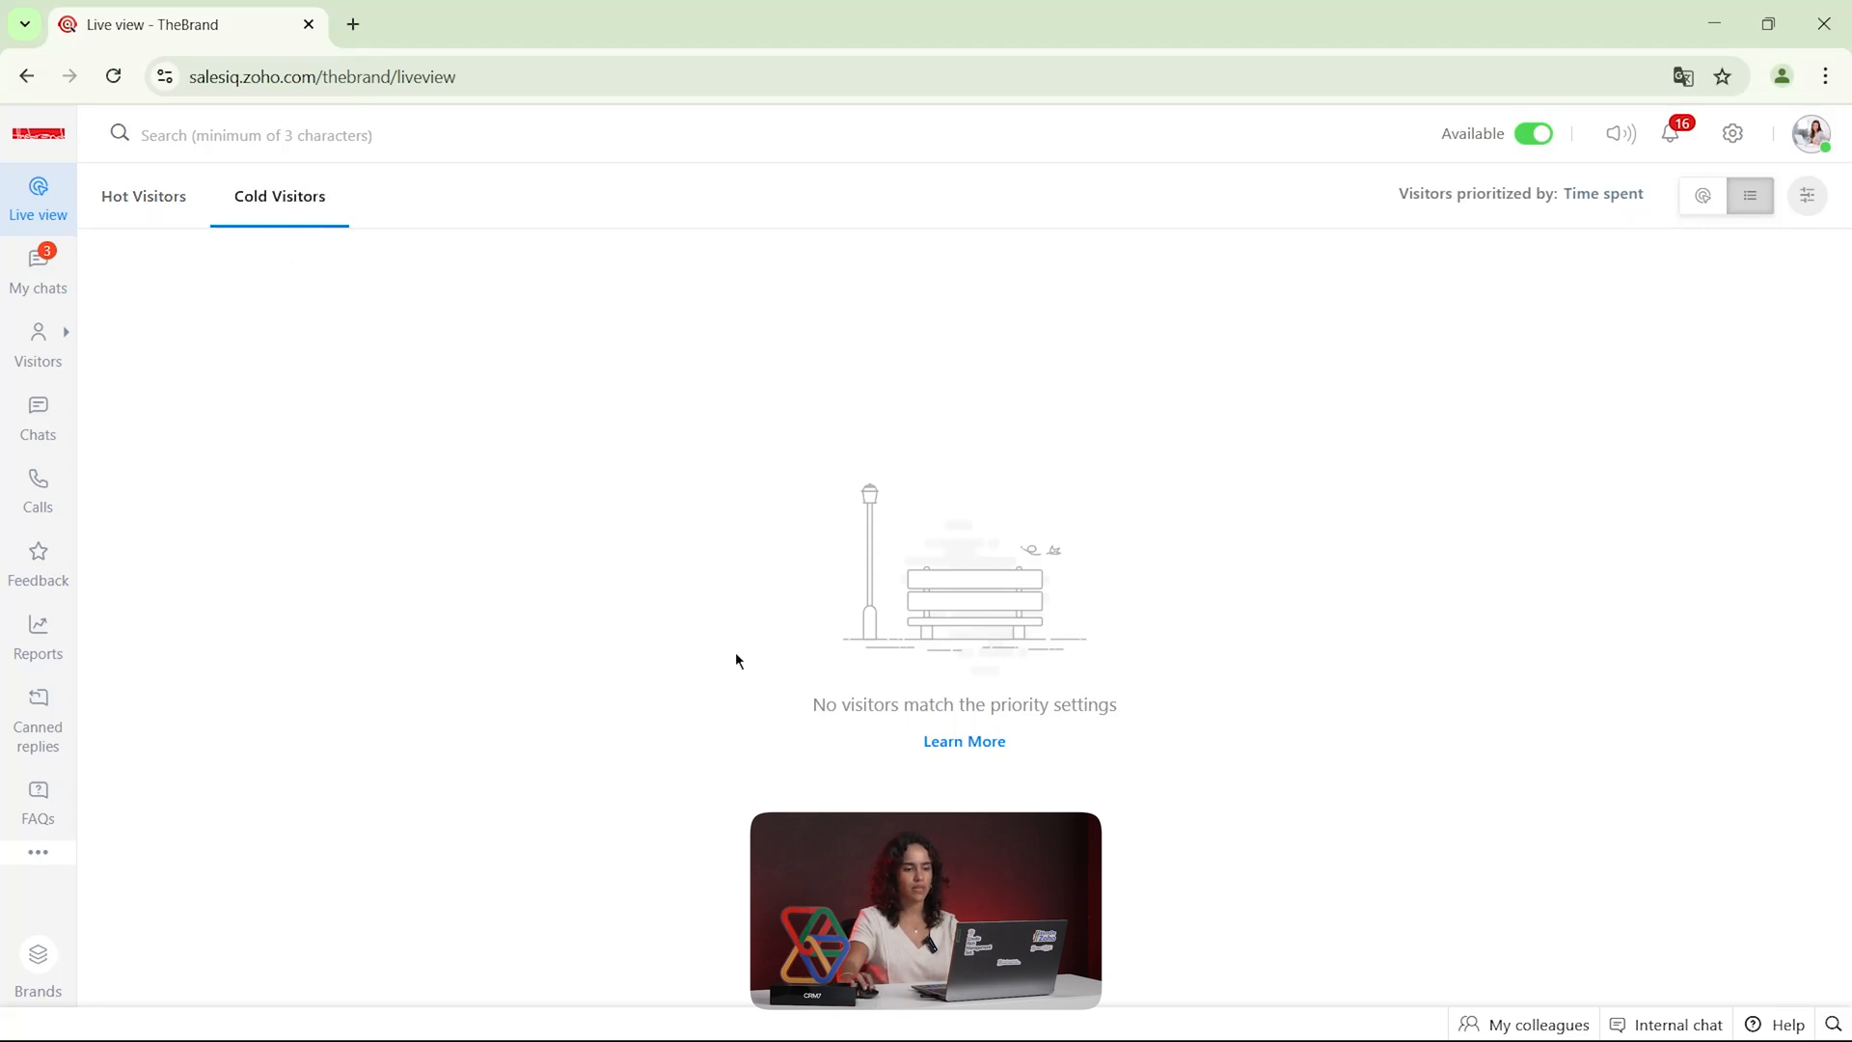
pyautogui.click(1702, 196)
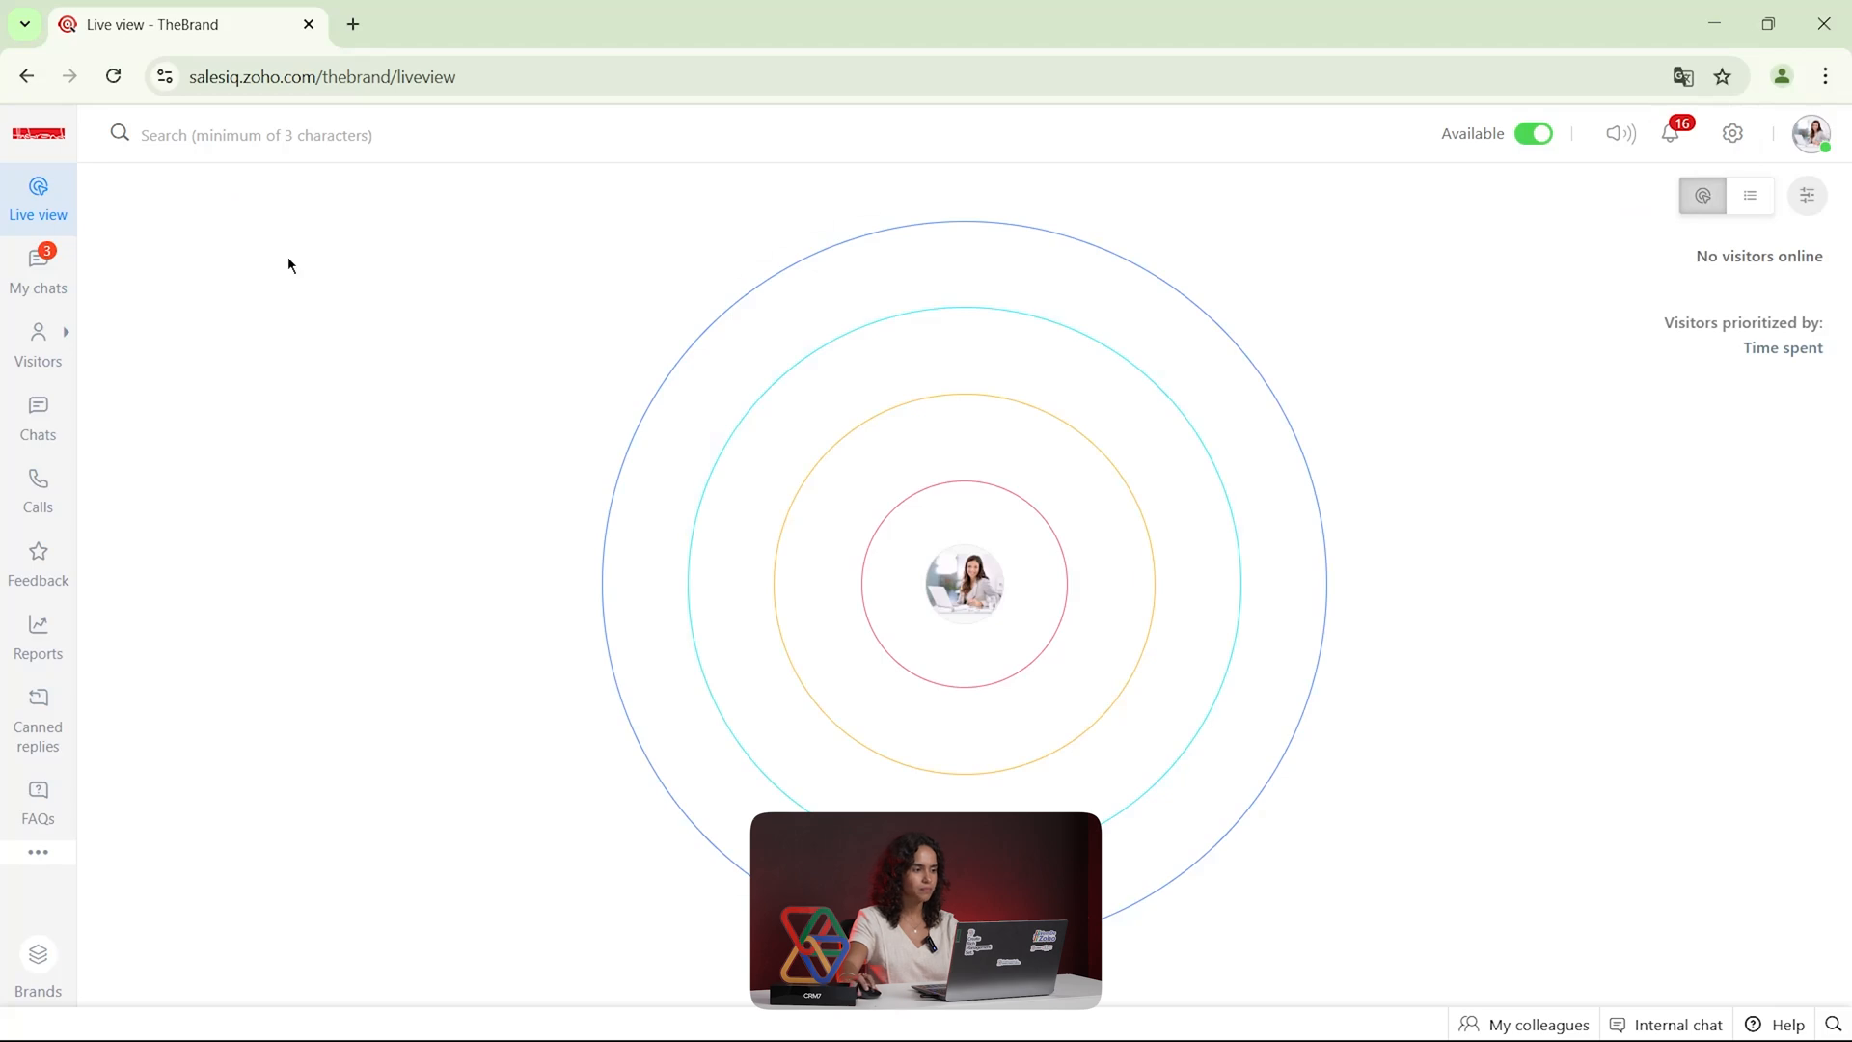
pyautogui.click(42, 270)
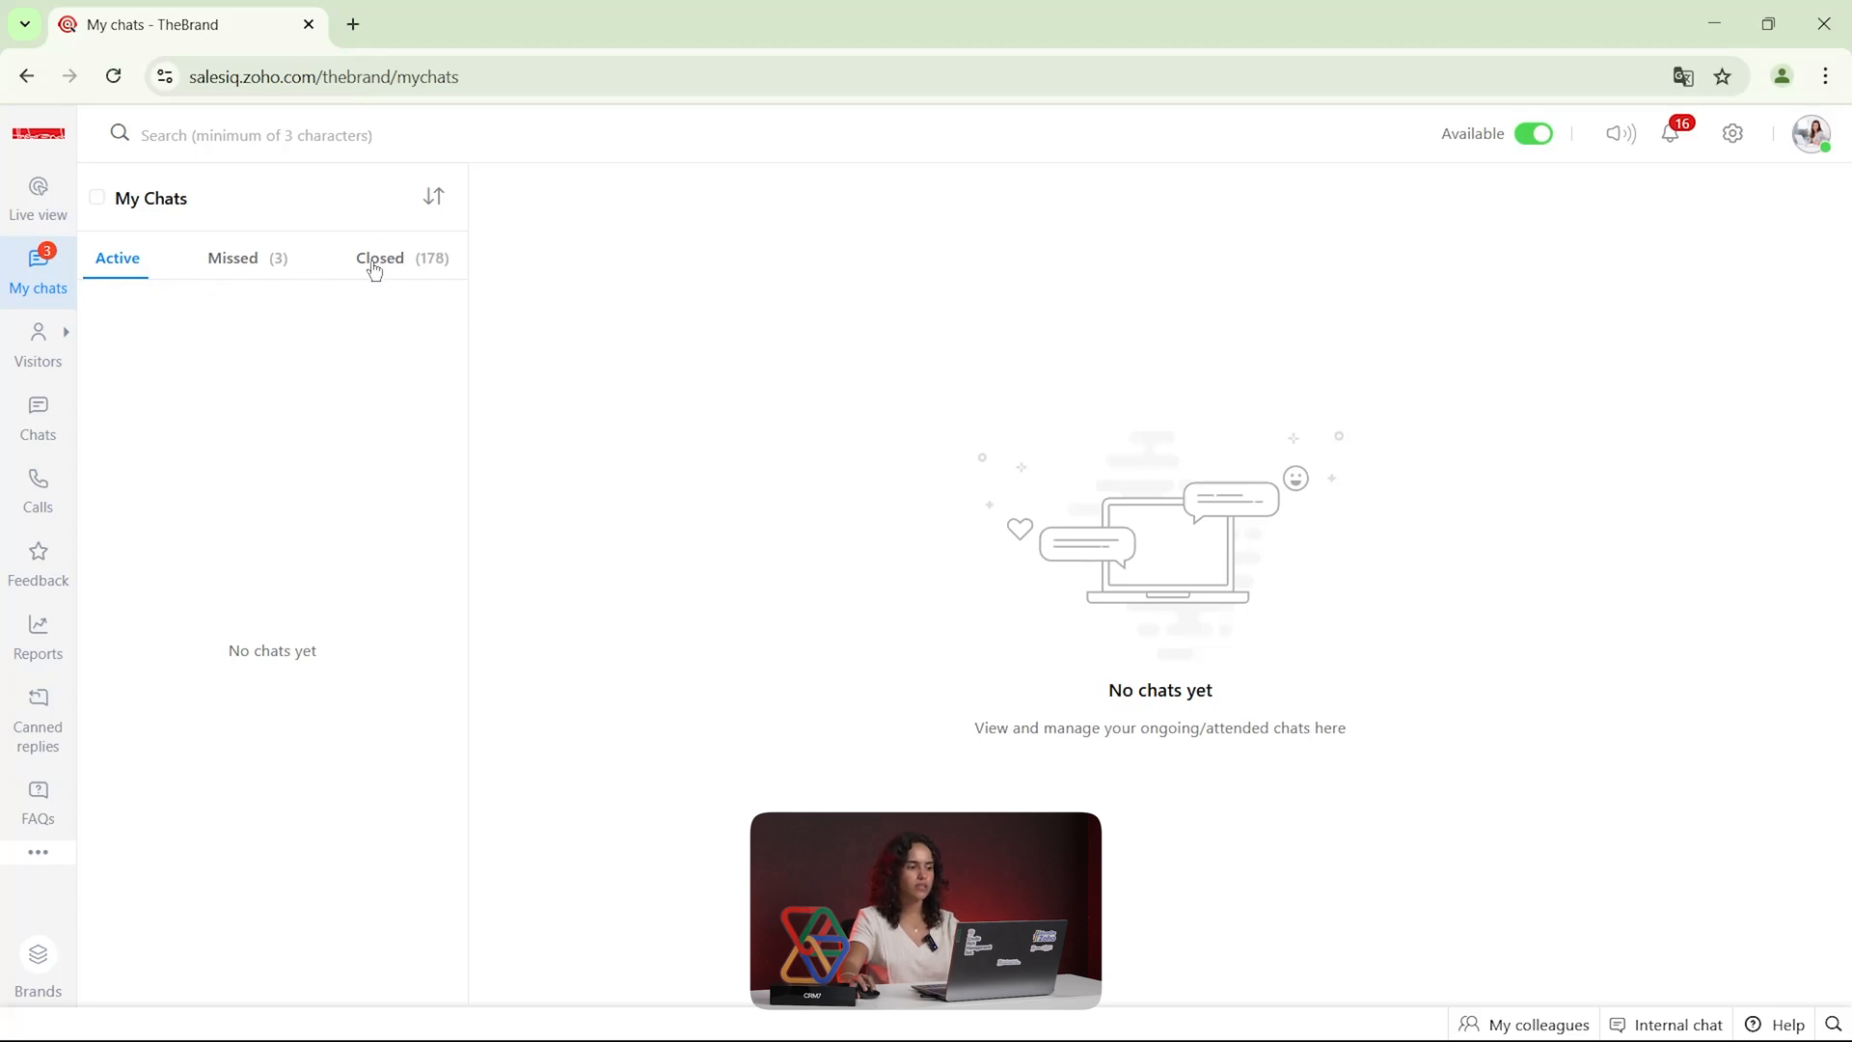
# Browse the All visitors list and check the conversations of the first visitor
pyautogui.moveTo(56, 346)
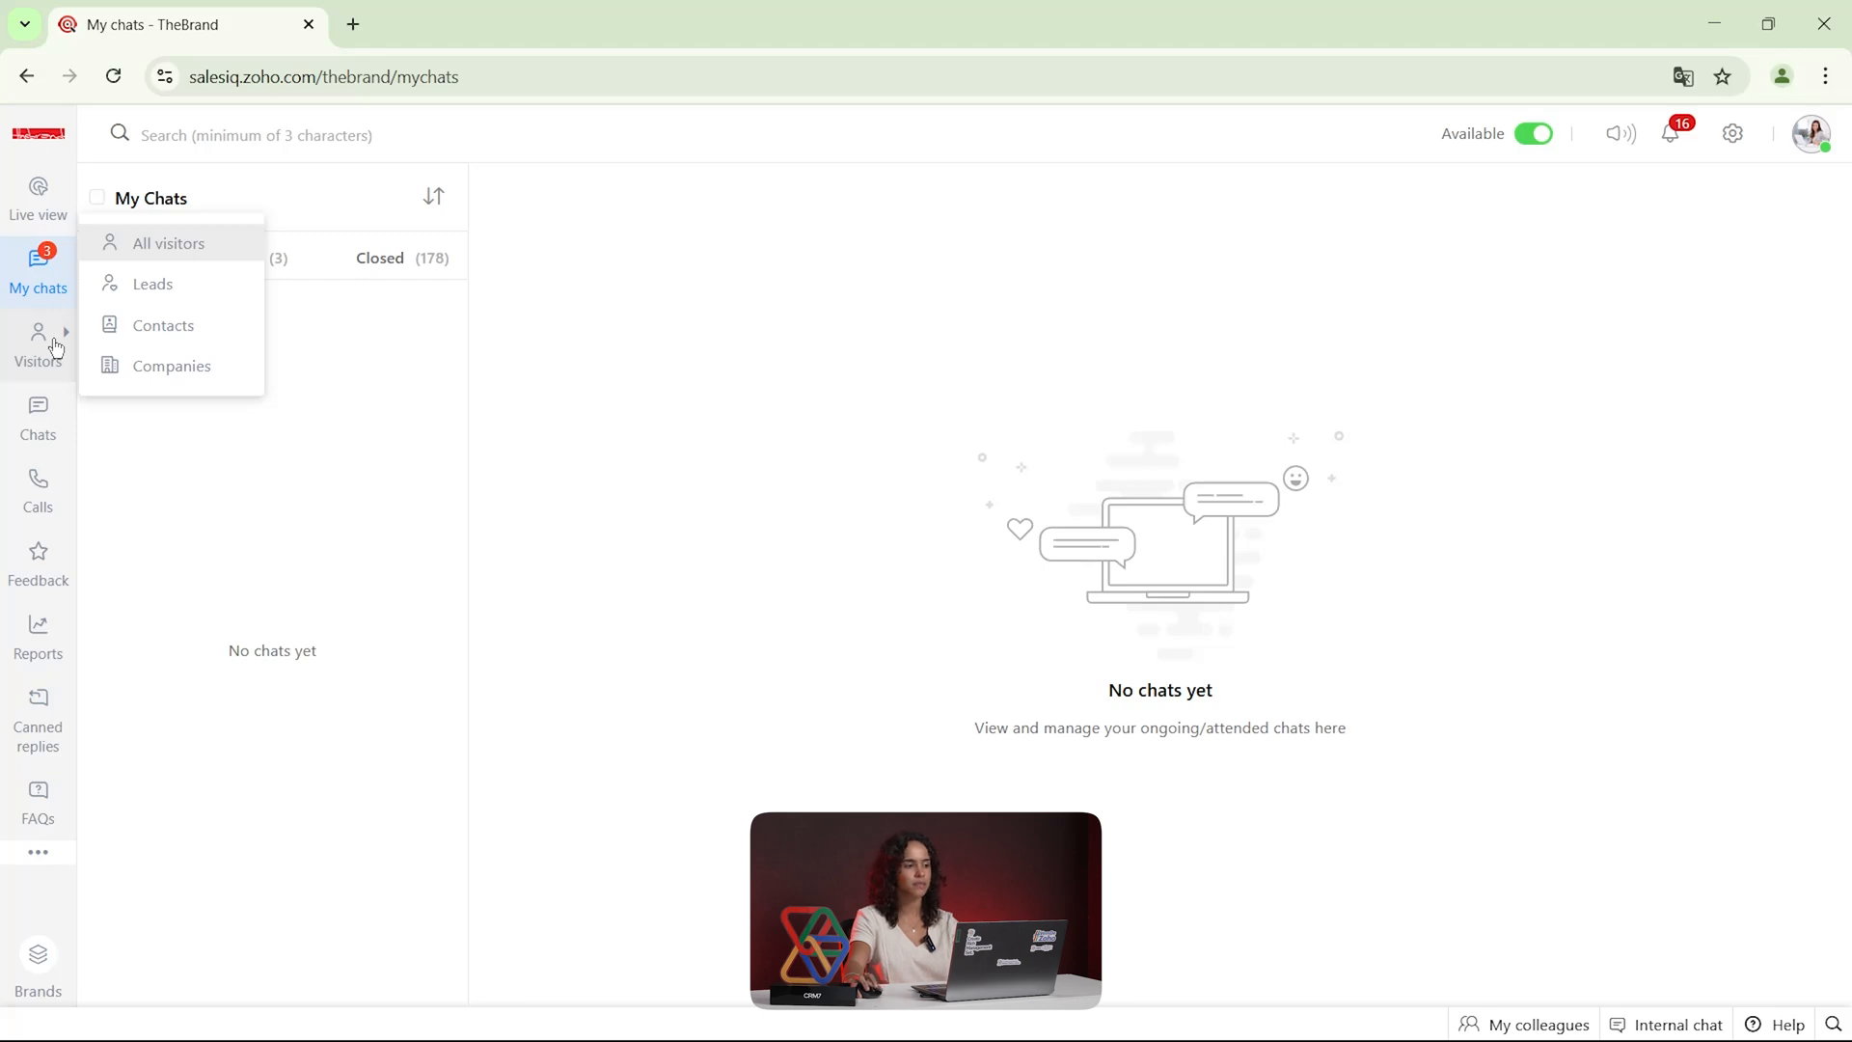
pyautogui.click(164, 248)
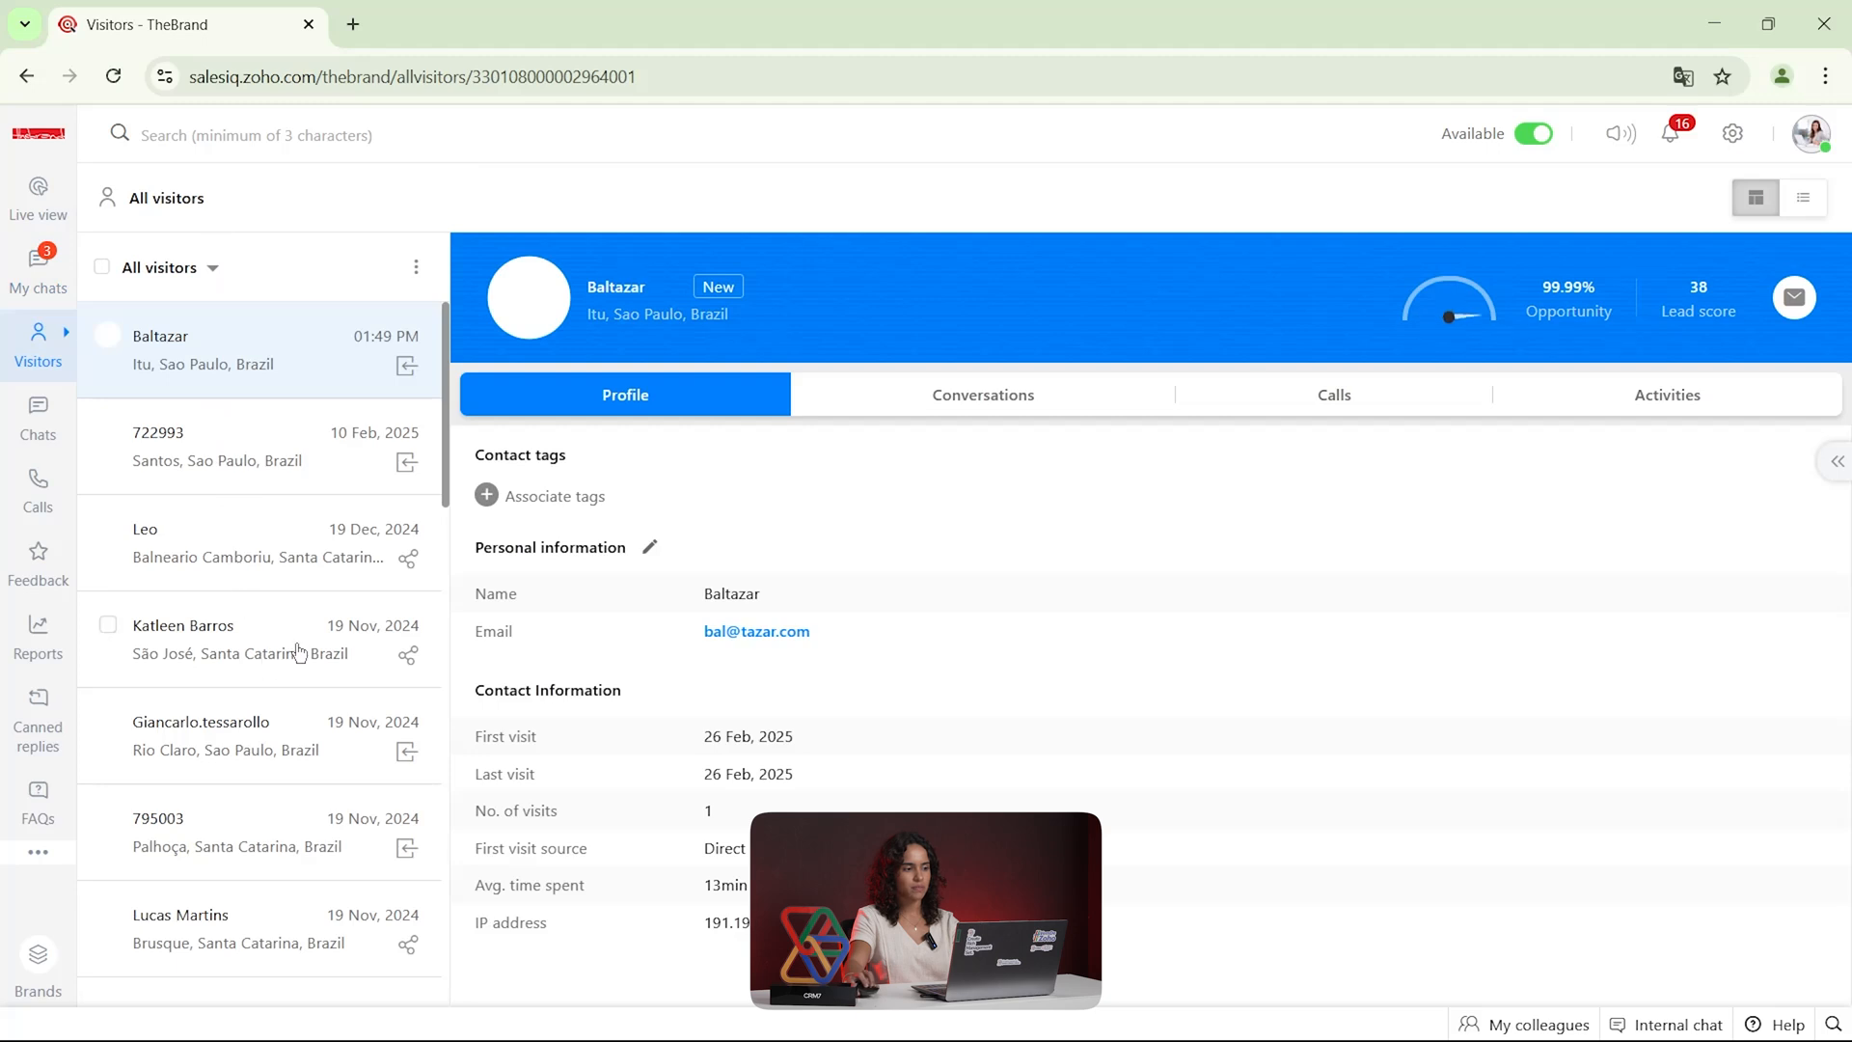
pyautogui.scroll(-1, 290, 590)
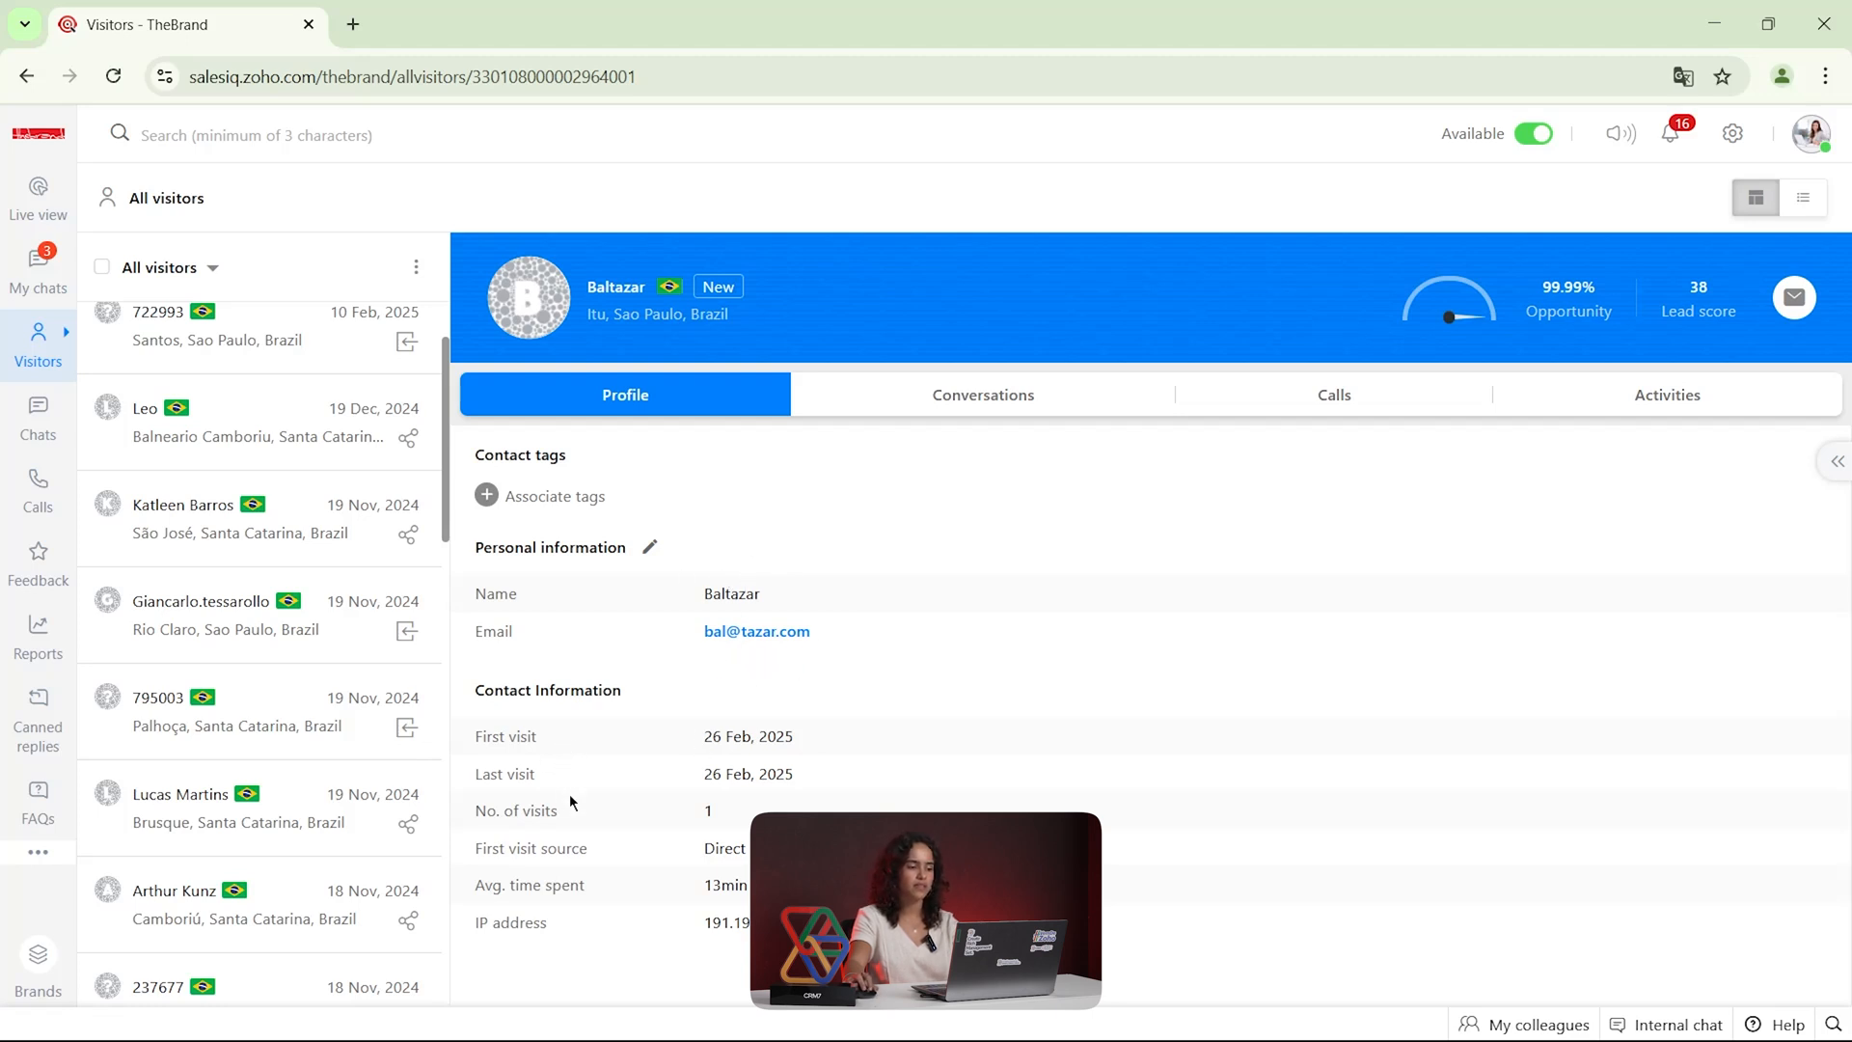
pyautogui.click(968, 404)
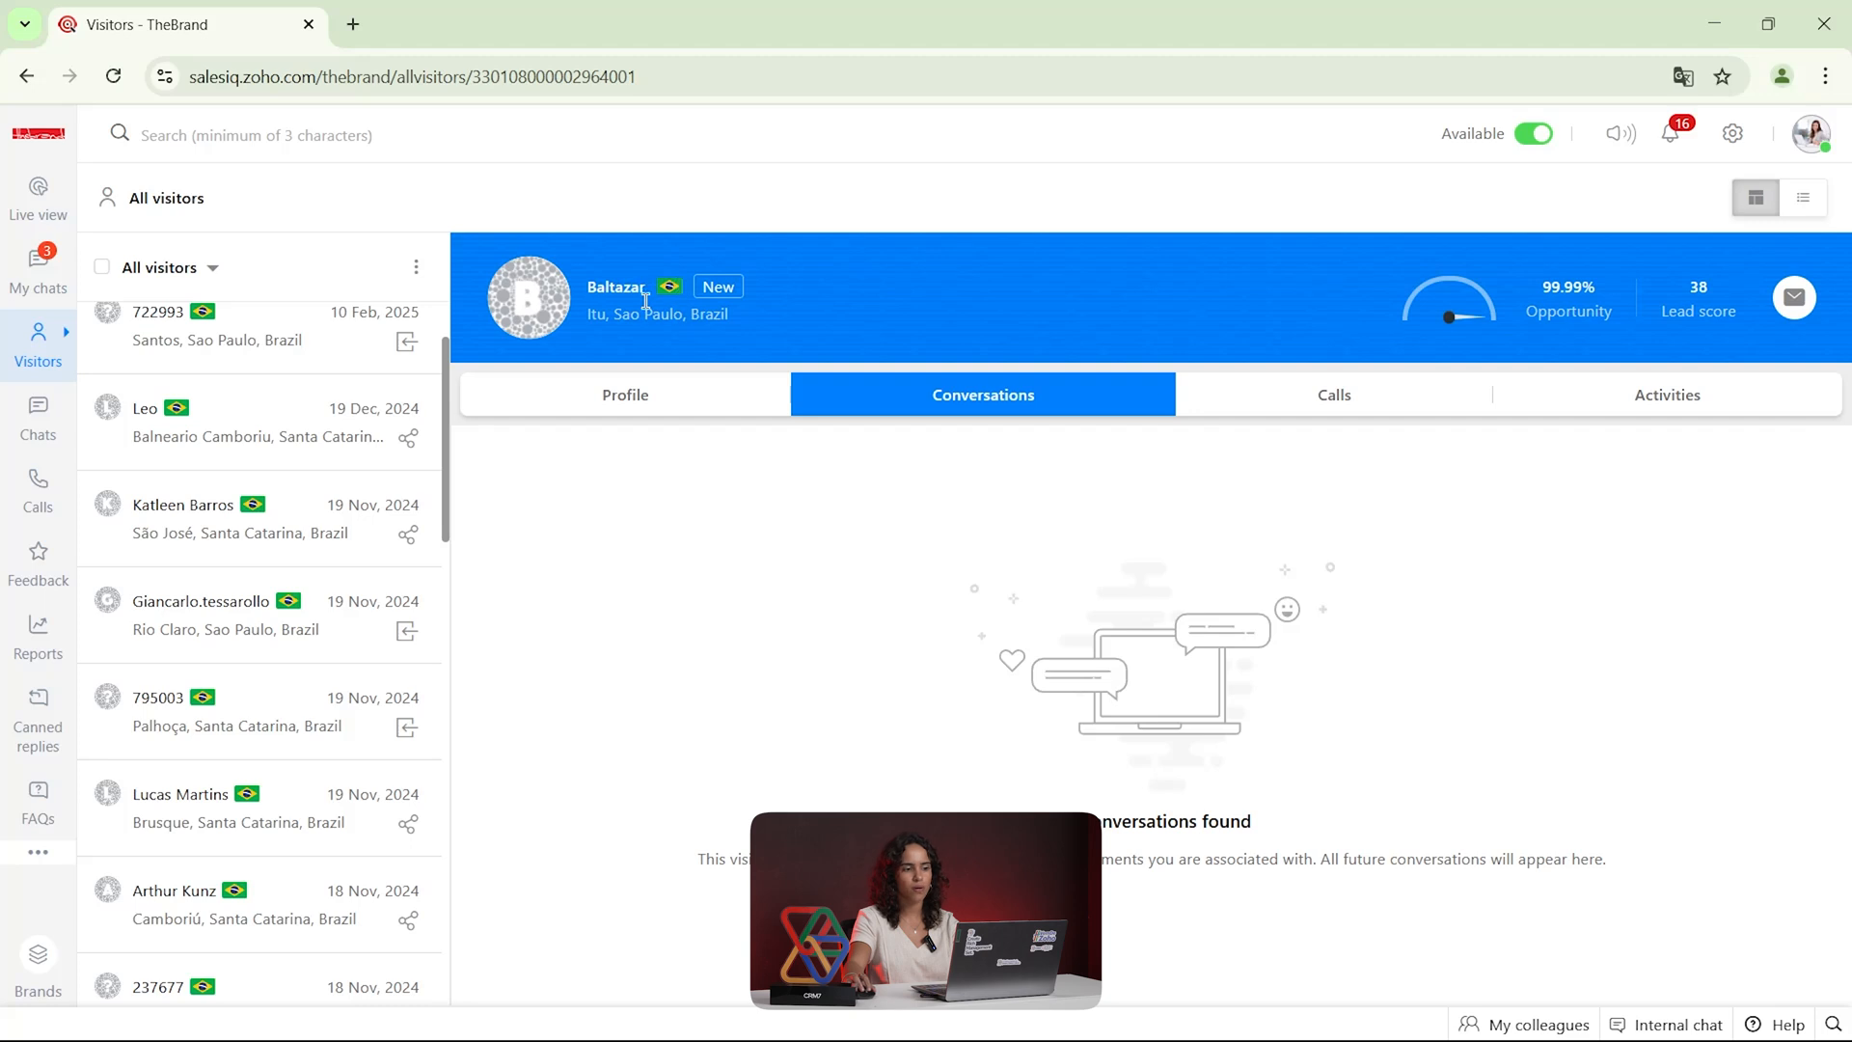
pyautogui.scroll(2, 225, 441)
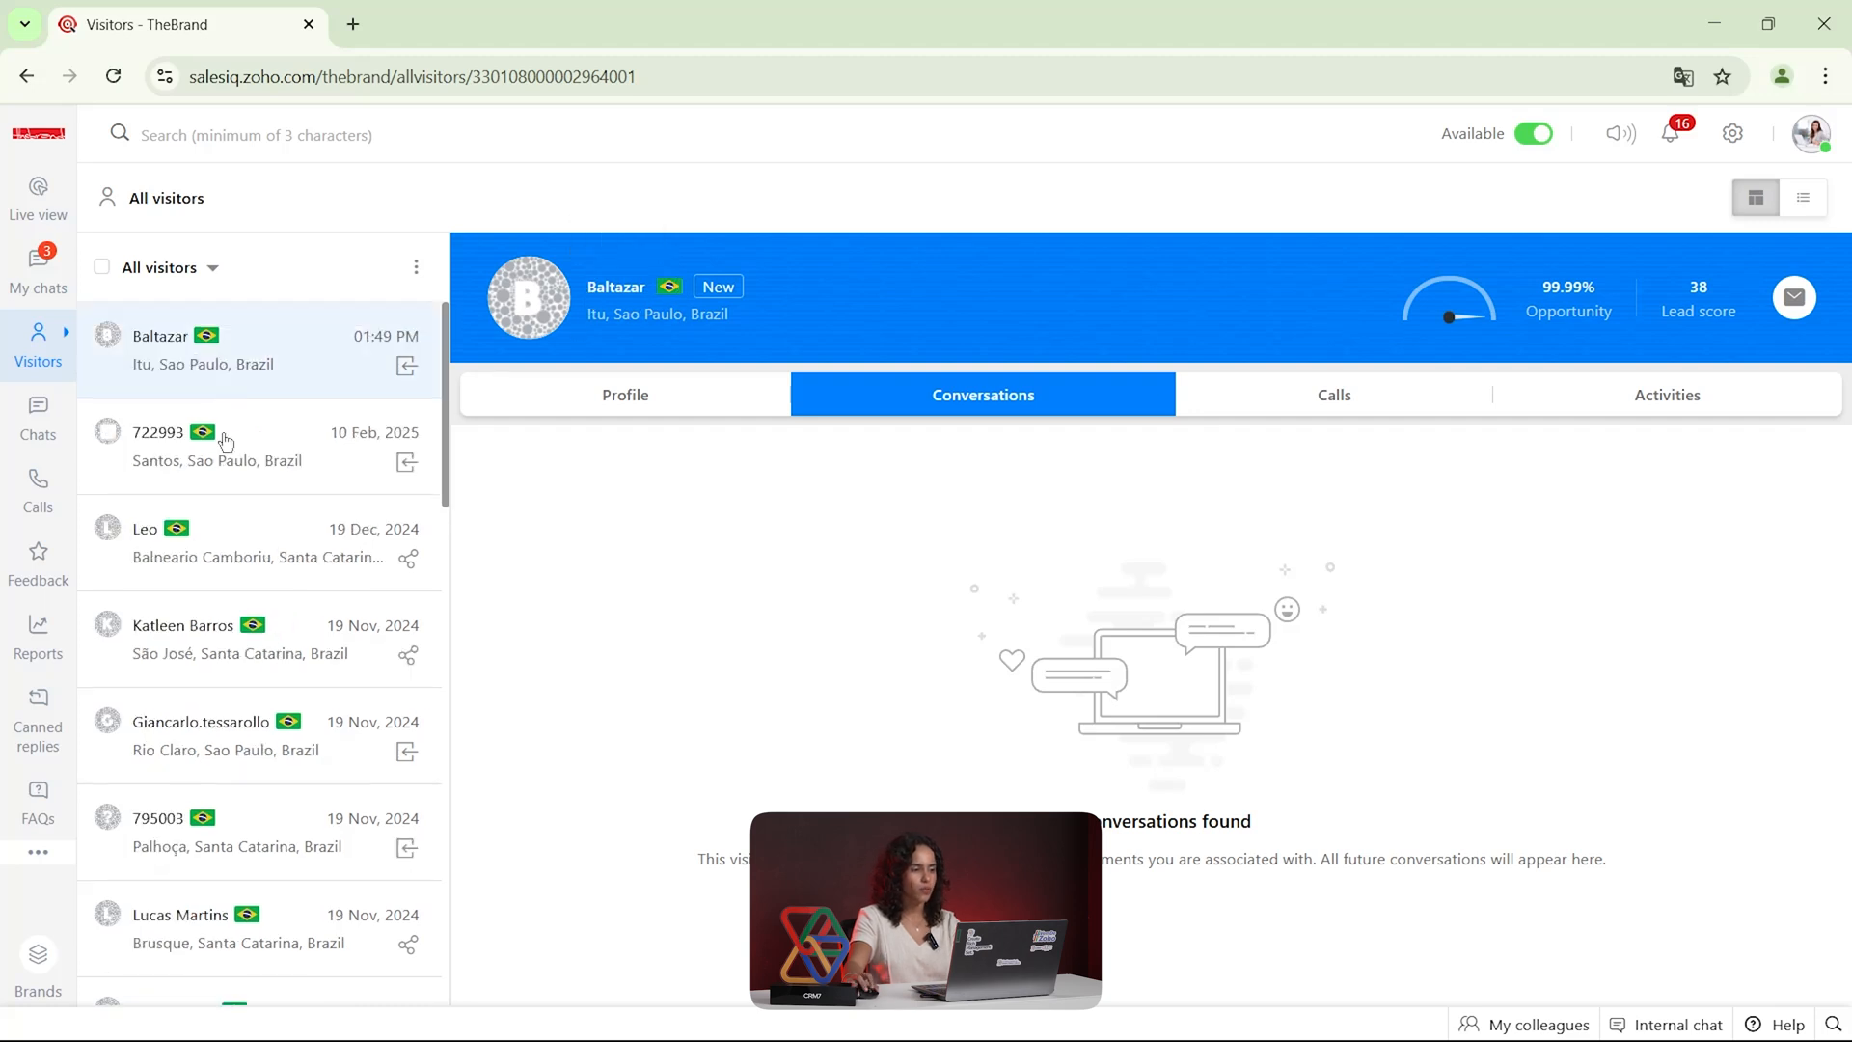
# Replace the numeric name in the profile of the second visitor, from Santos, with the visitor's first name and save it
pyautogui.click(224, 440)
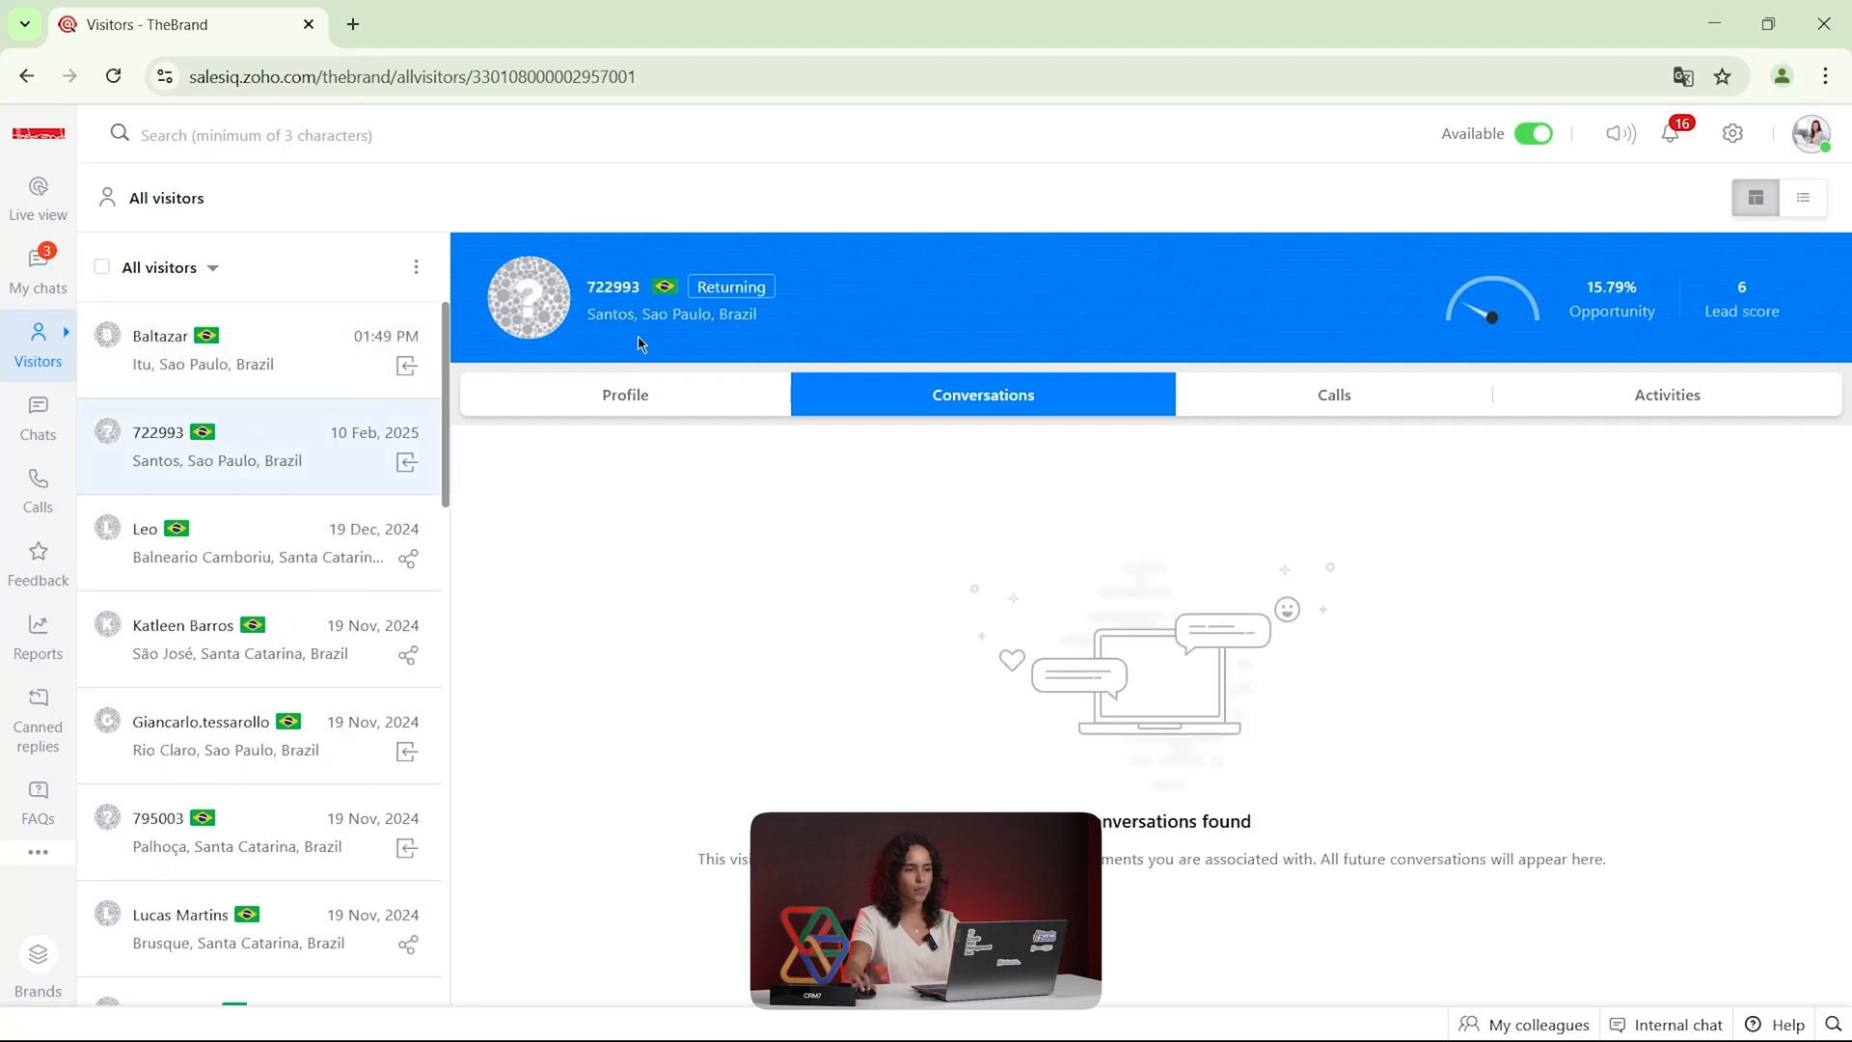
pyautogui.click(650, 412)
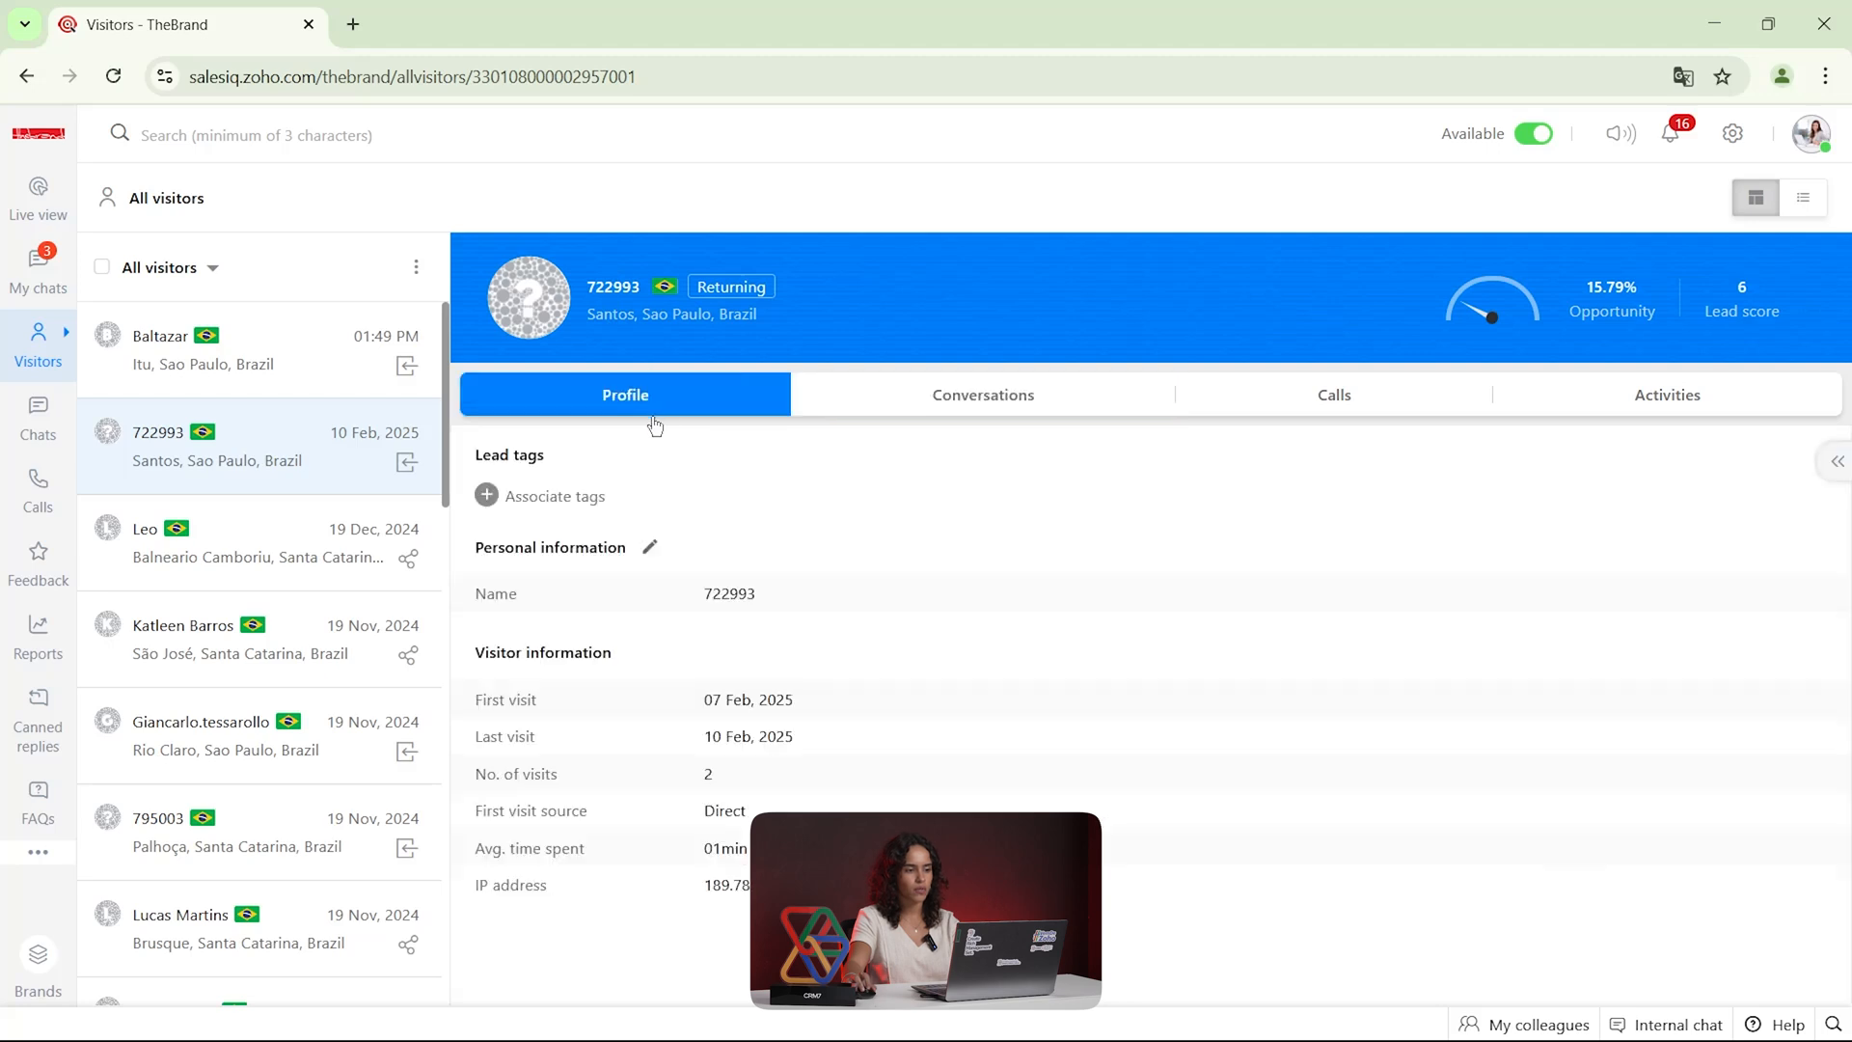
pyautogui.click(650, 551)
pyautogui.moveTo(599, 585); pyautogui.dragTo(481, 591)
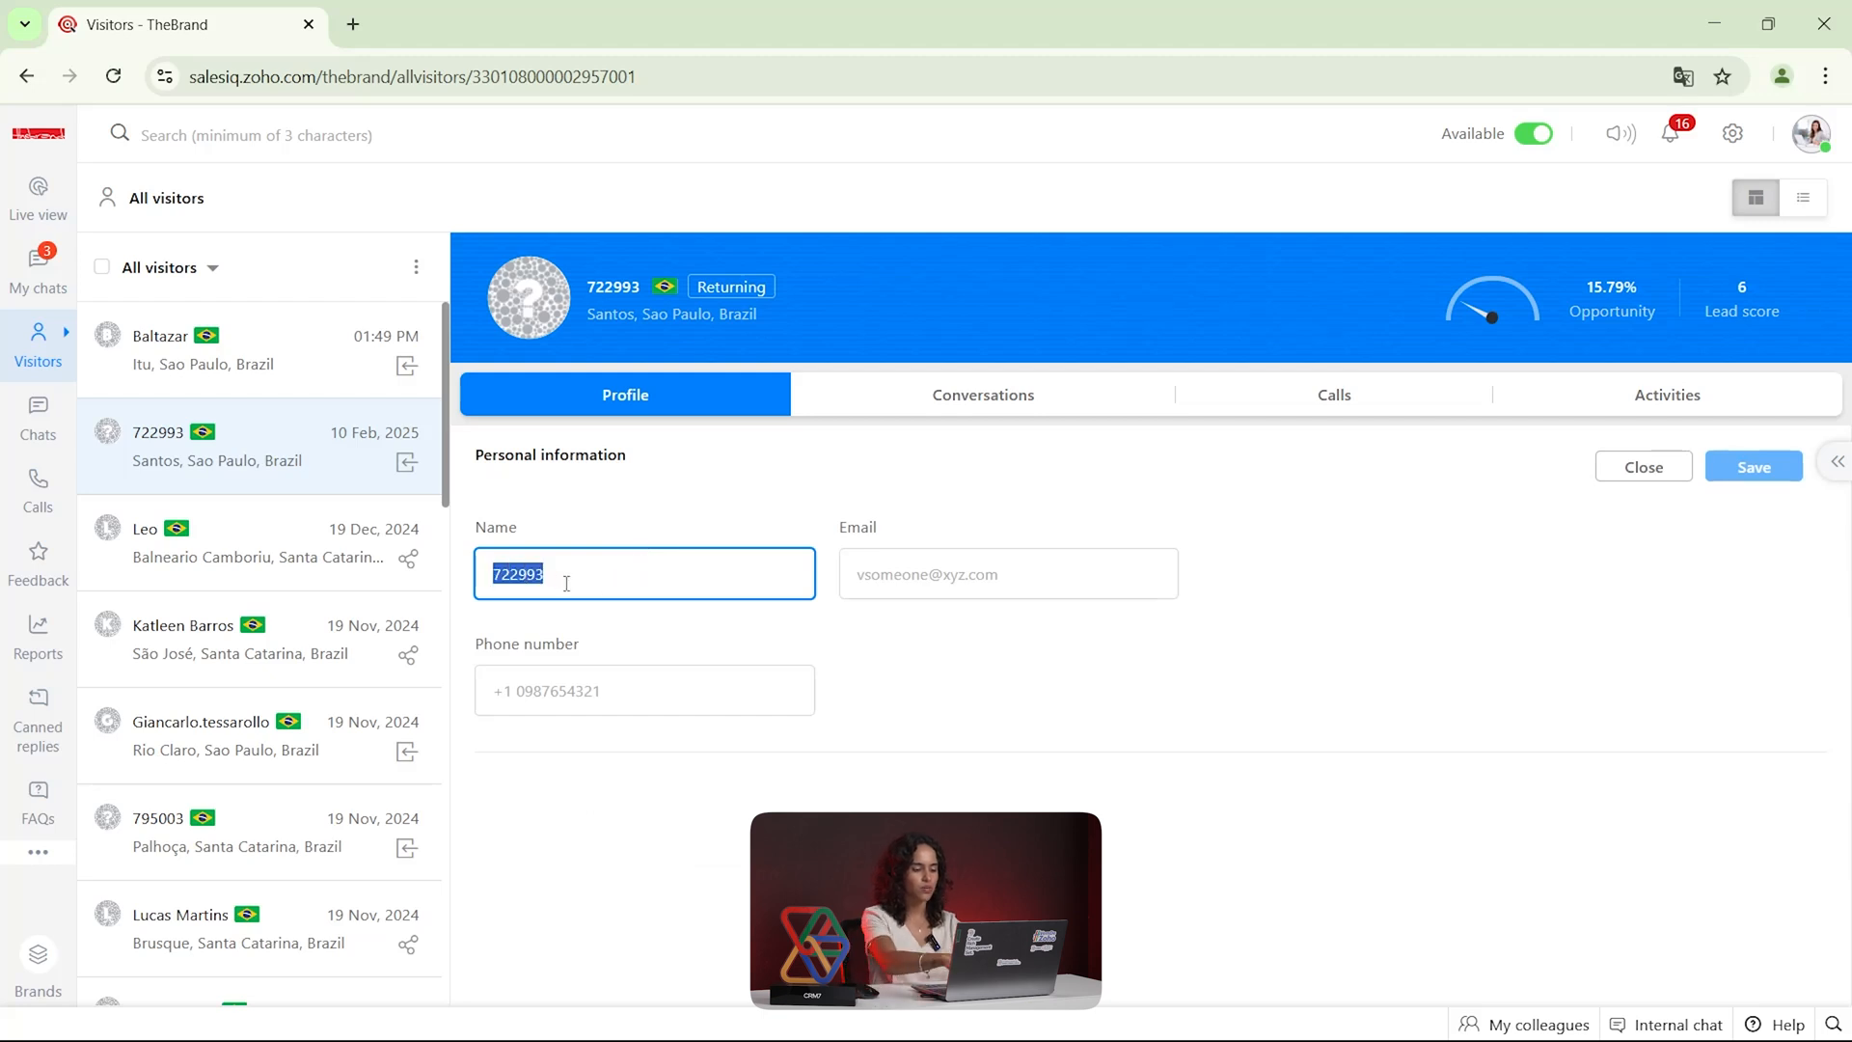
pyautogui.write('Bea')
pyautogui.press('Tab')
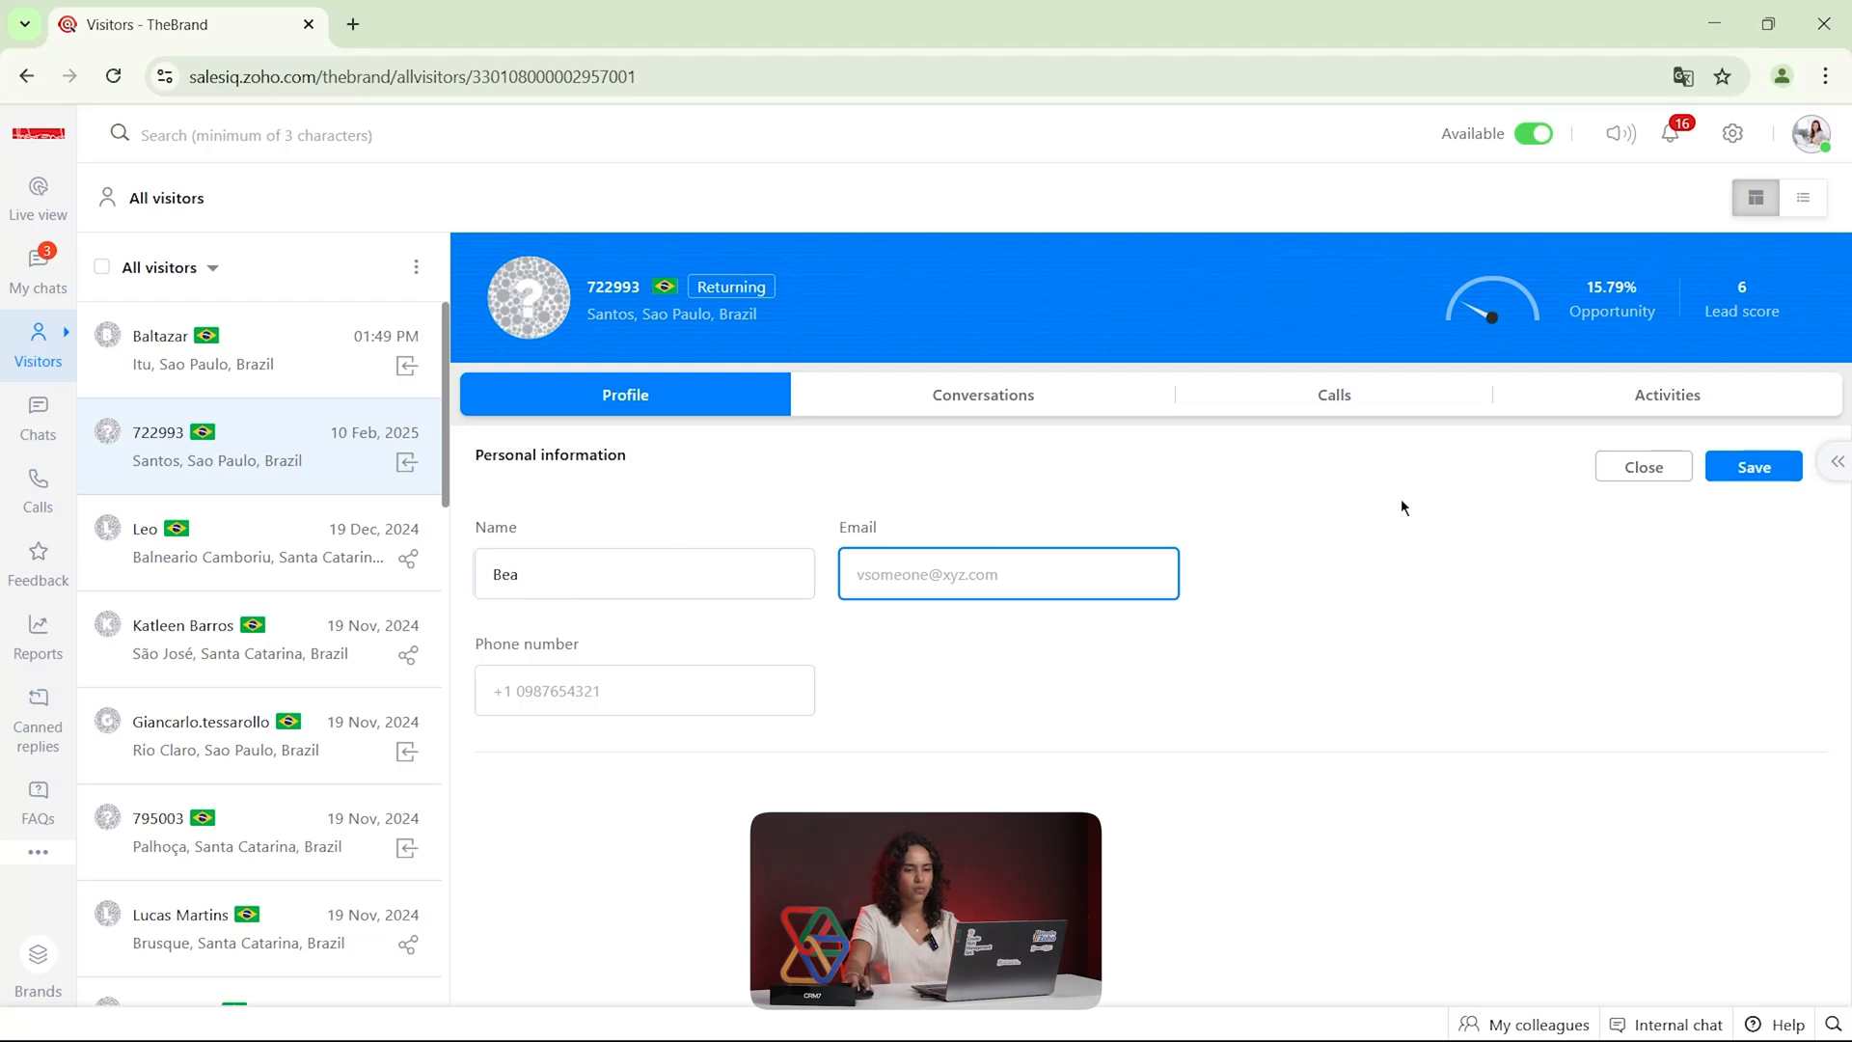
pyautogui.click(1752, 467)
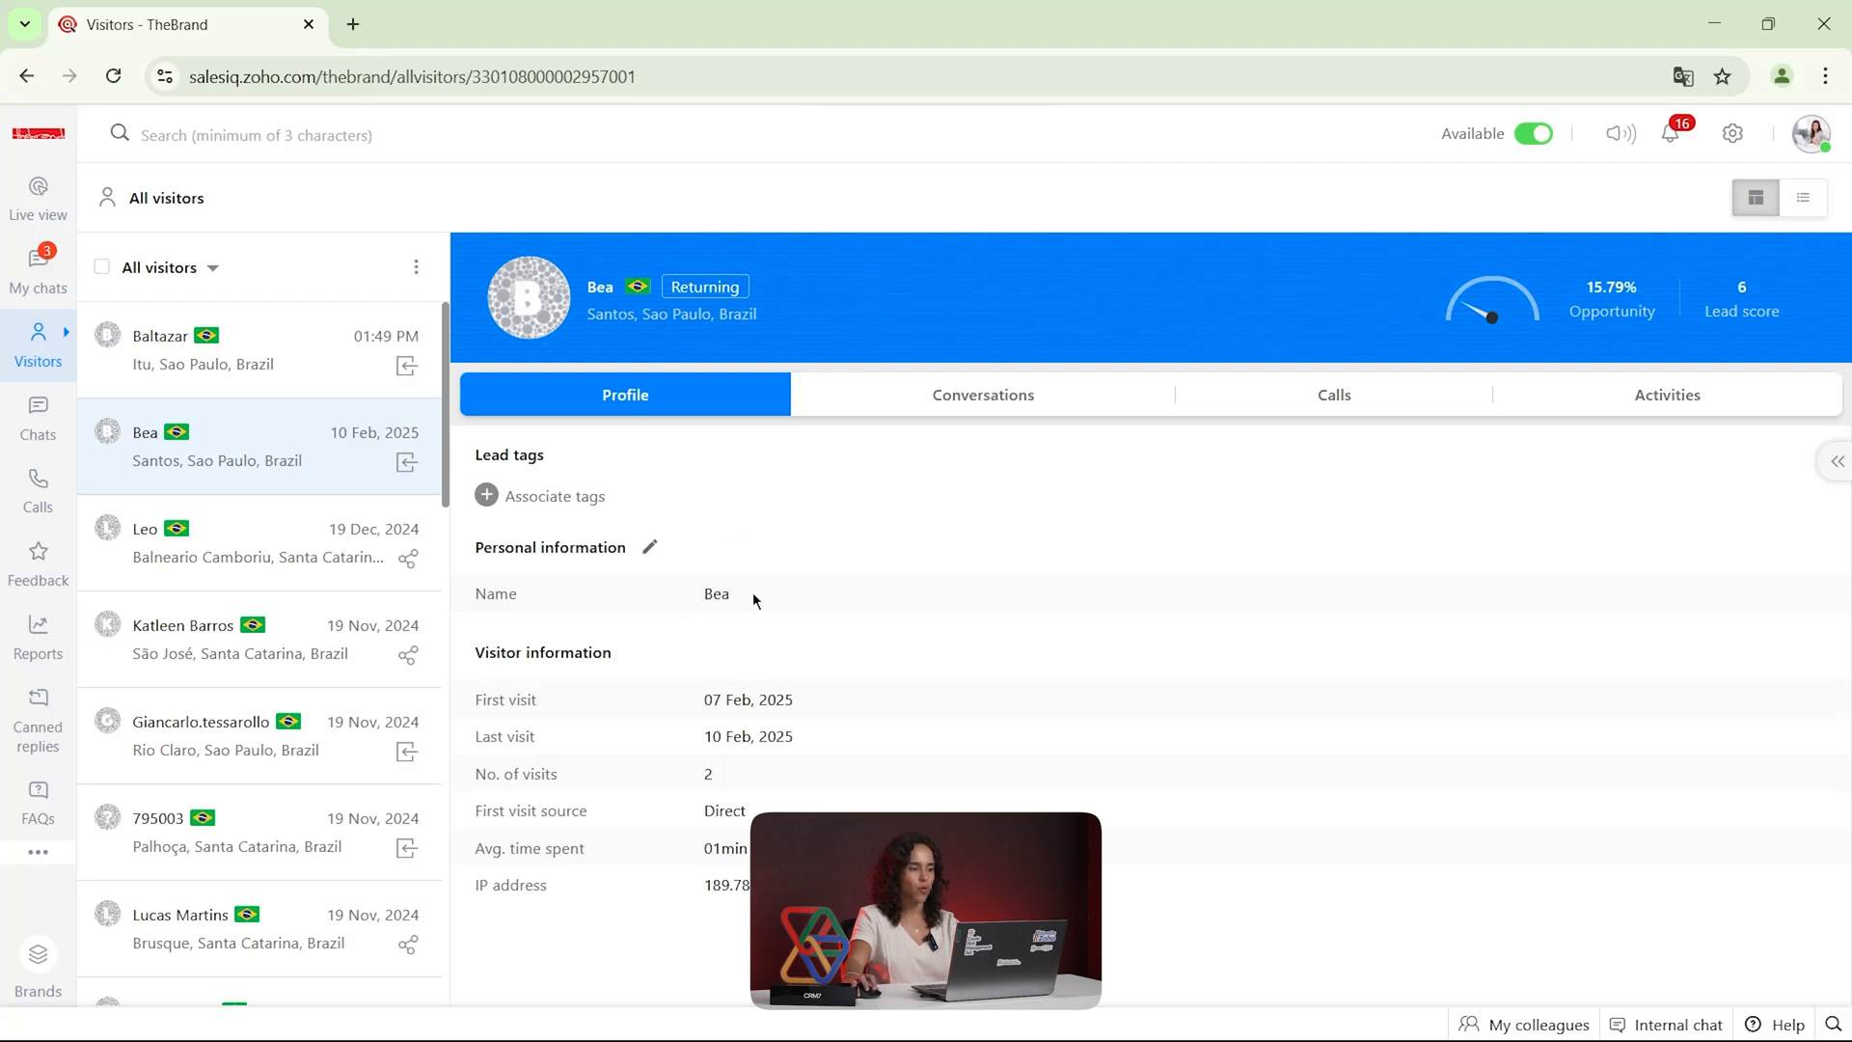
# Look at the filter options for the visitor list and open the Leads list
pyautogui.click(199, 274)
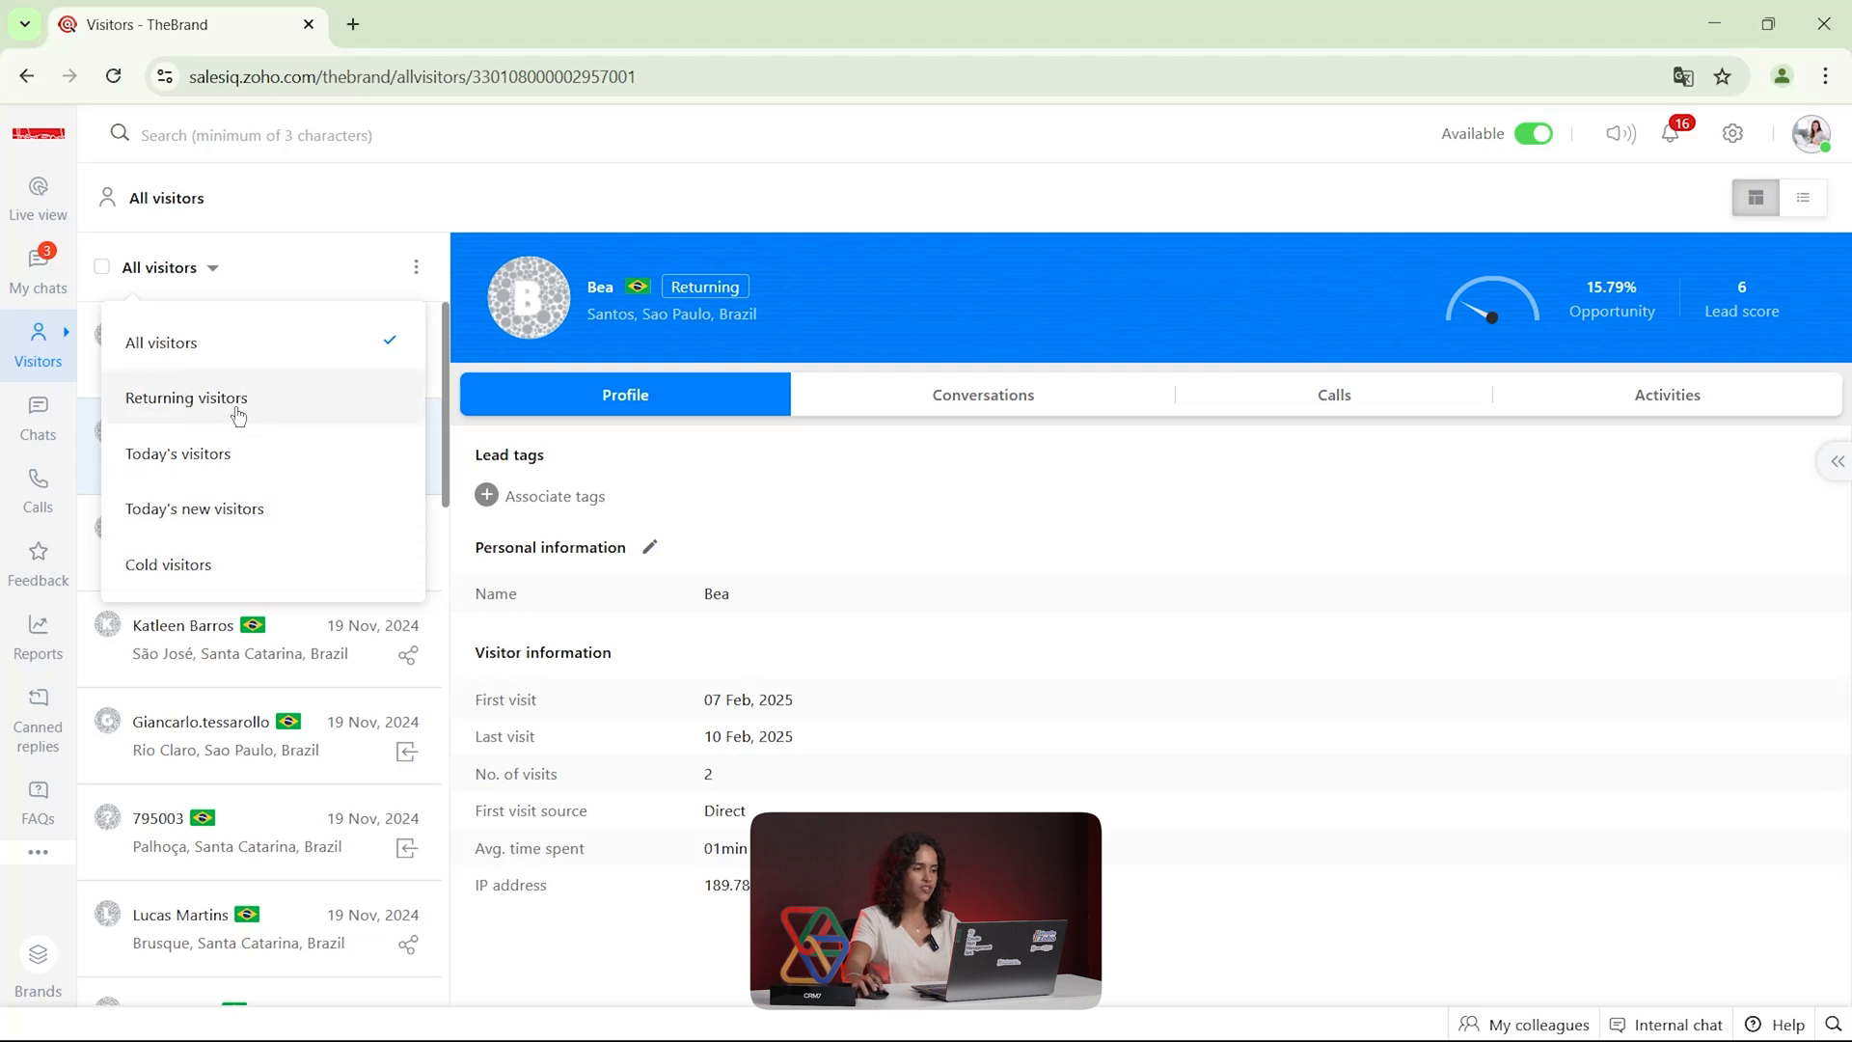
pyautogui.moveTo(48, 346)
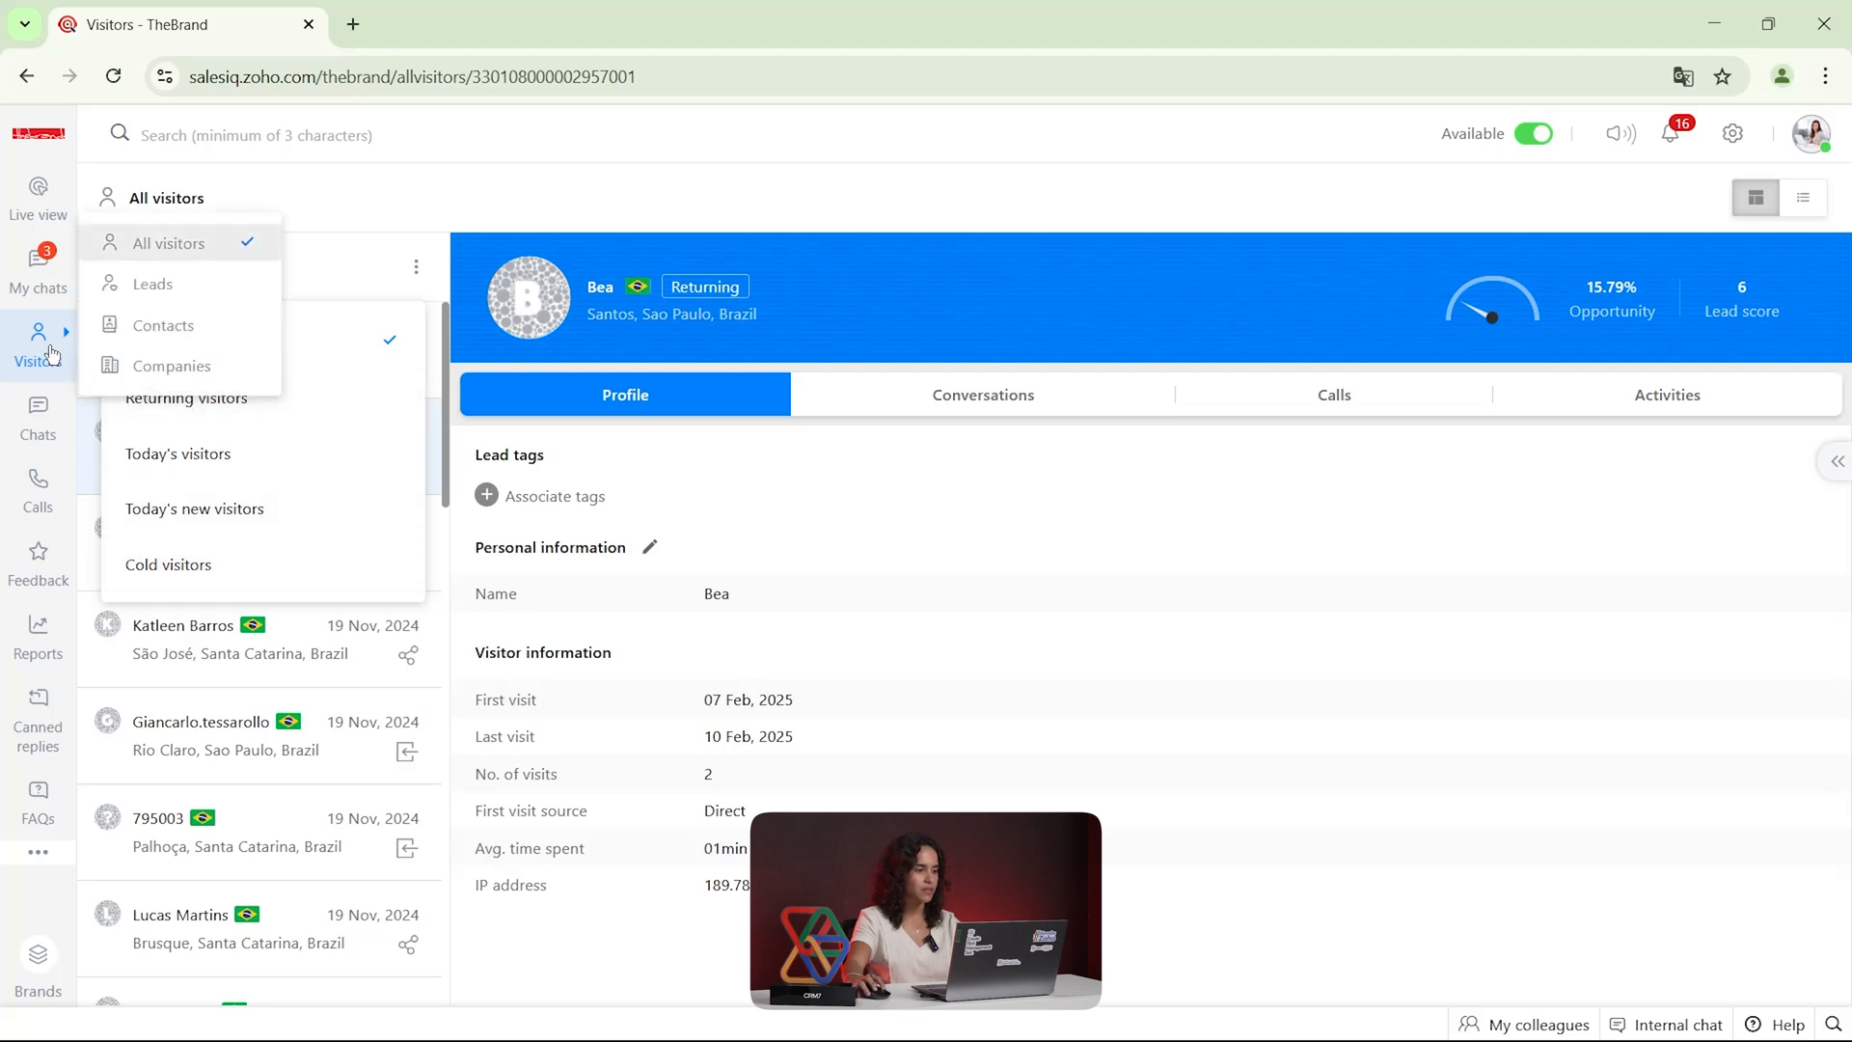
pyautogui.click(179, 286)
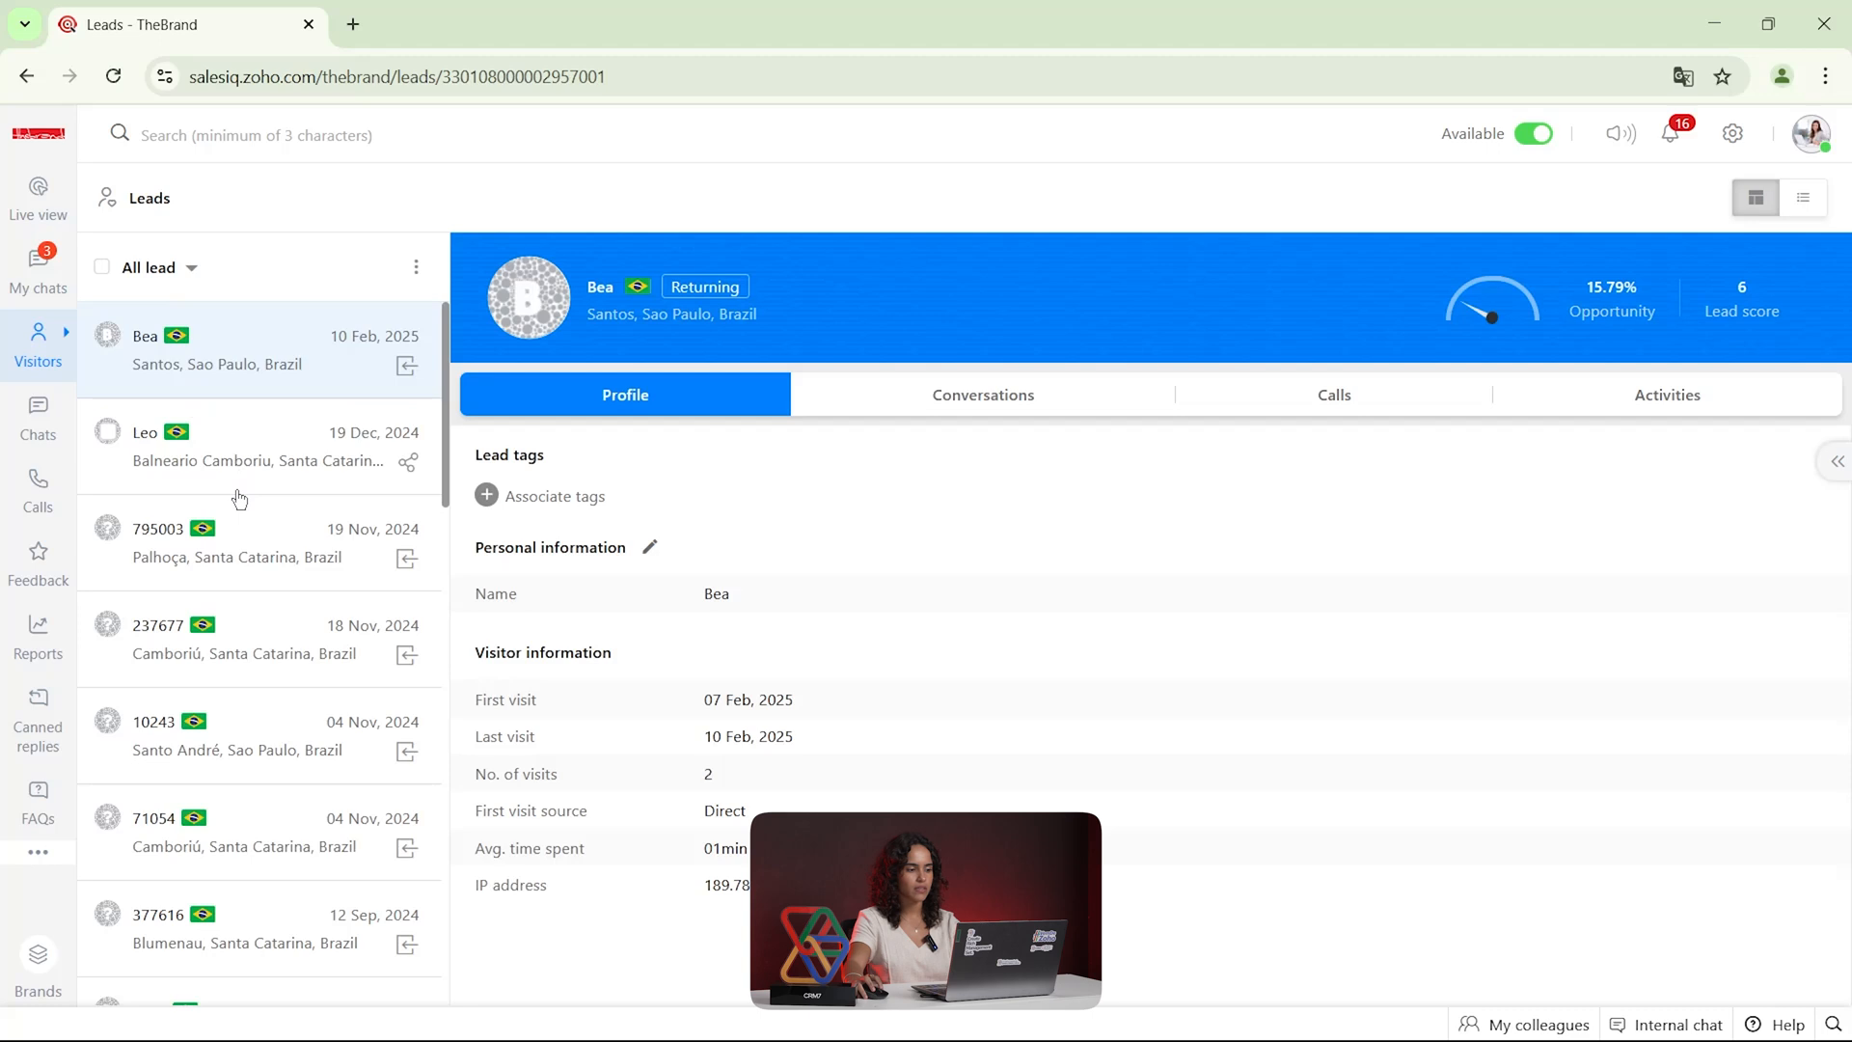
# Browse all leads, check the selected lead's conversations, and view the lead filter options
pyautogui.scroll(-10, 237, 567)
pyautogui.scroll(-3, 237, 567)
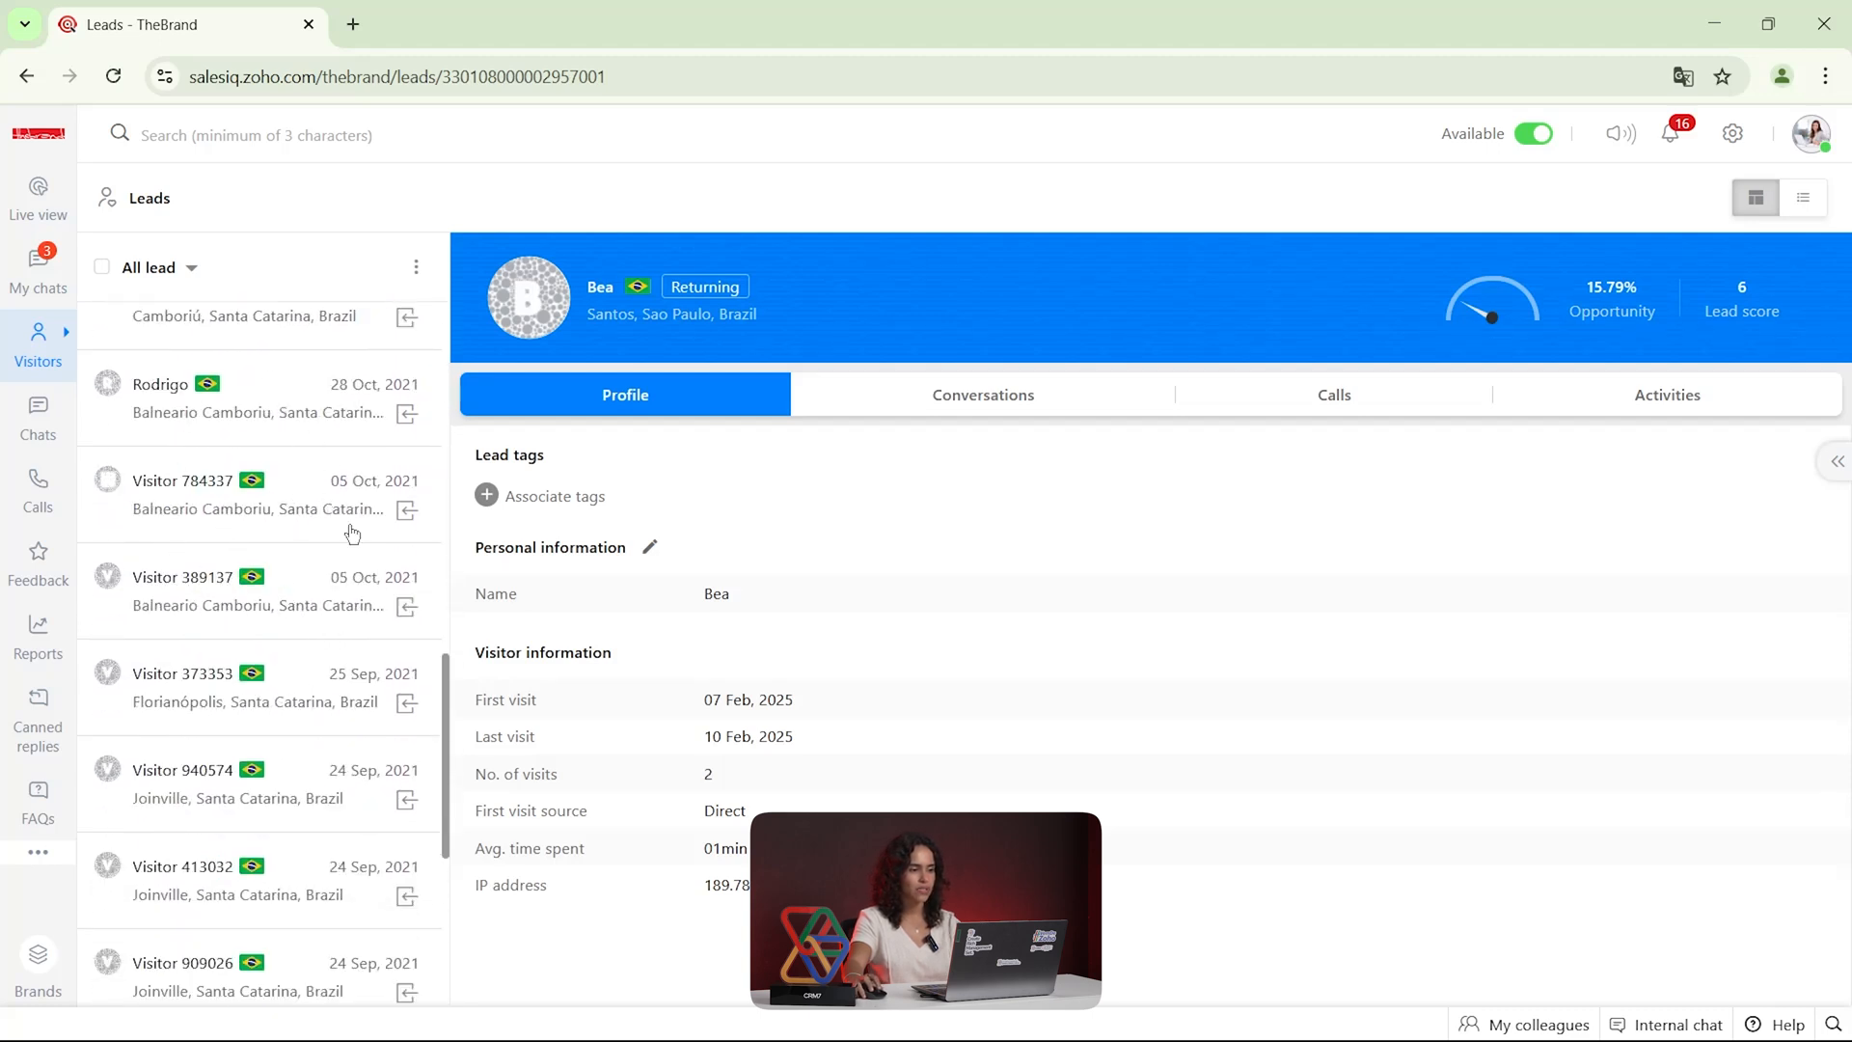
pyautogui.click(1027, 396)
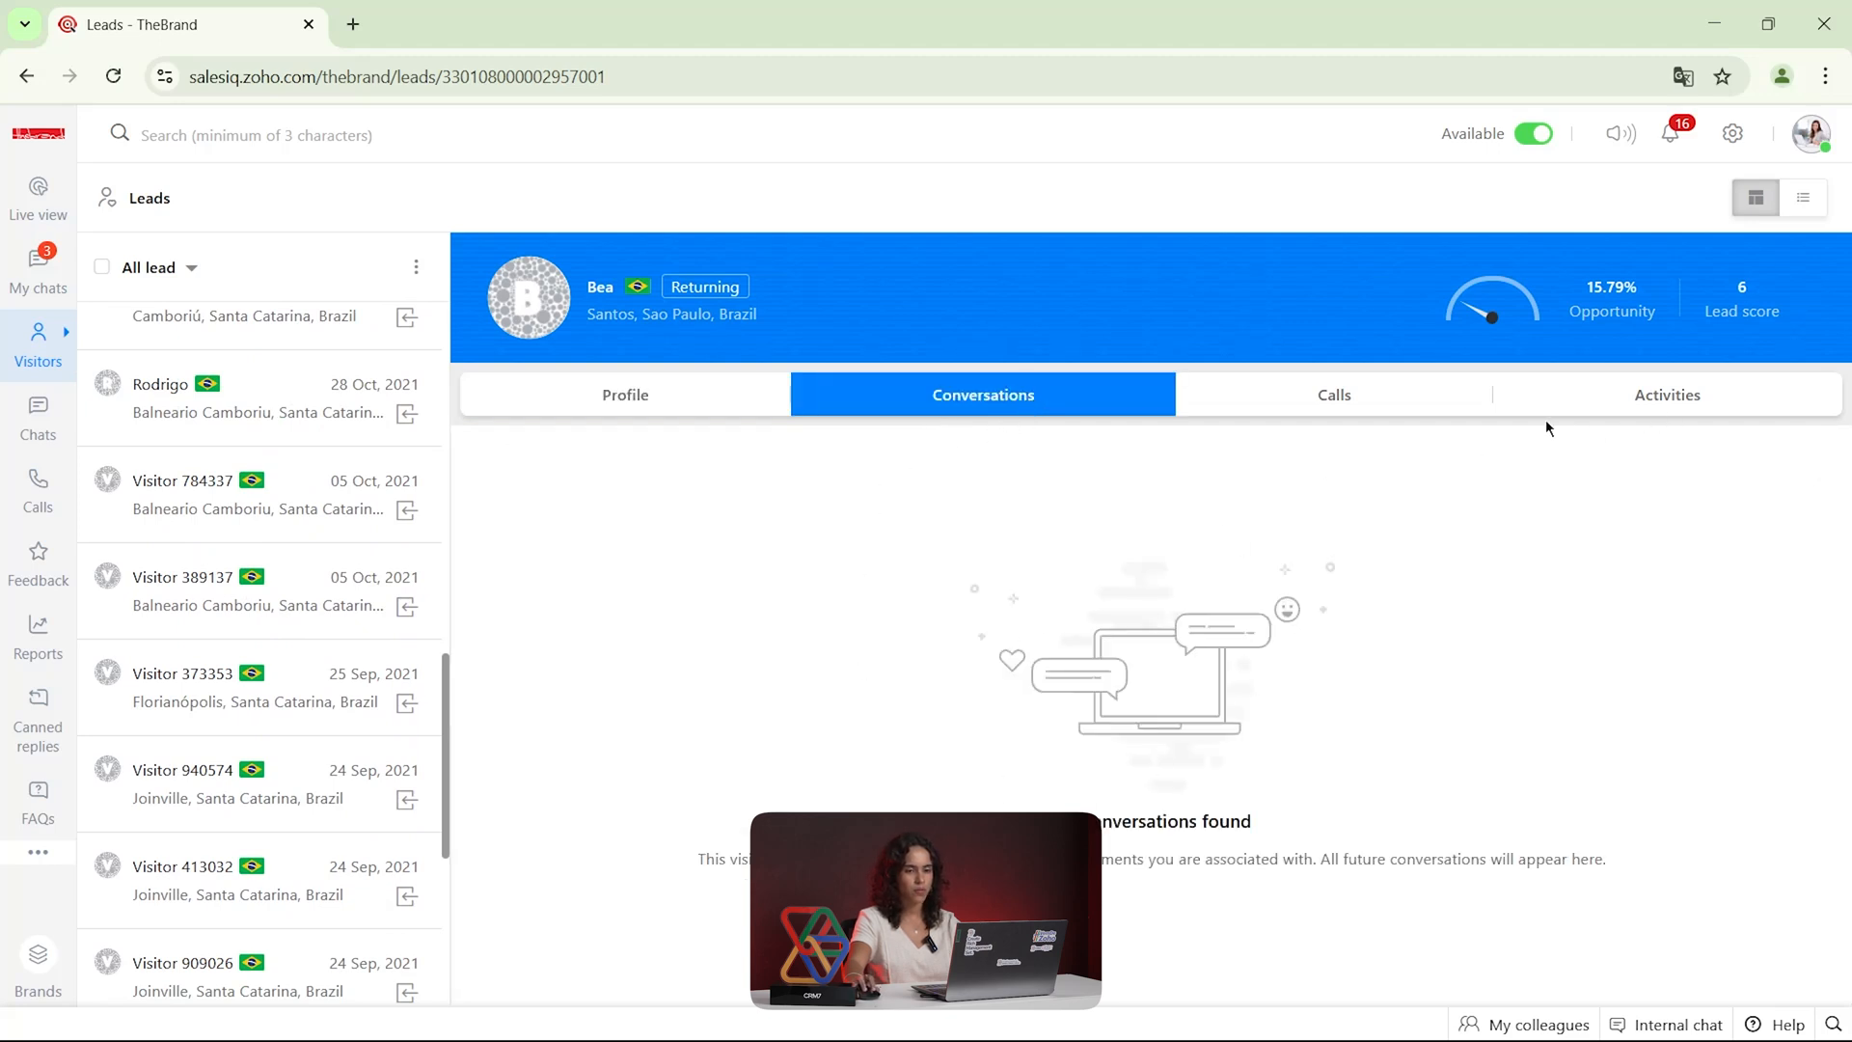
pyautogui.scroll(12, 387, 587)
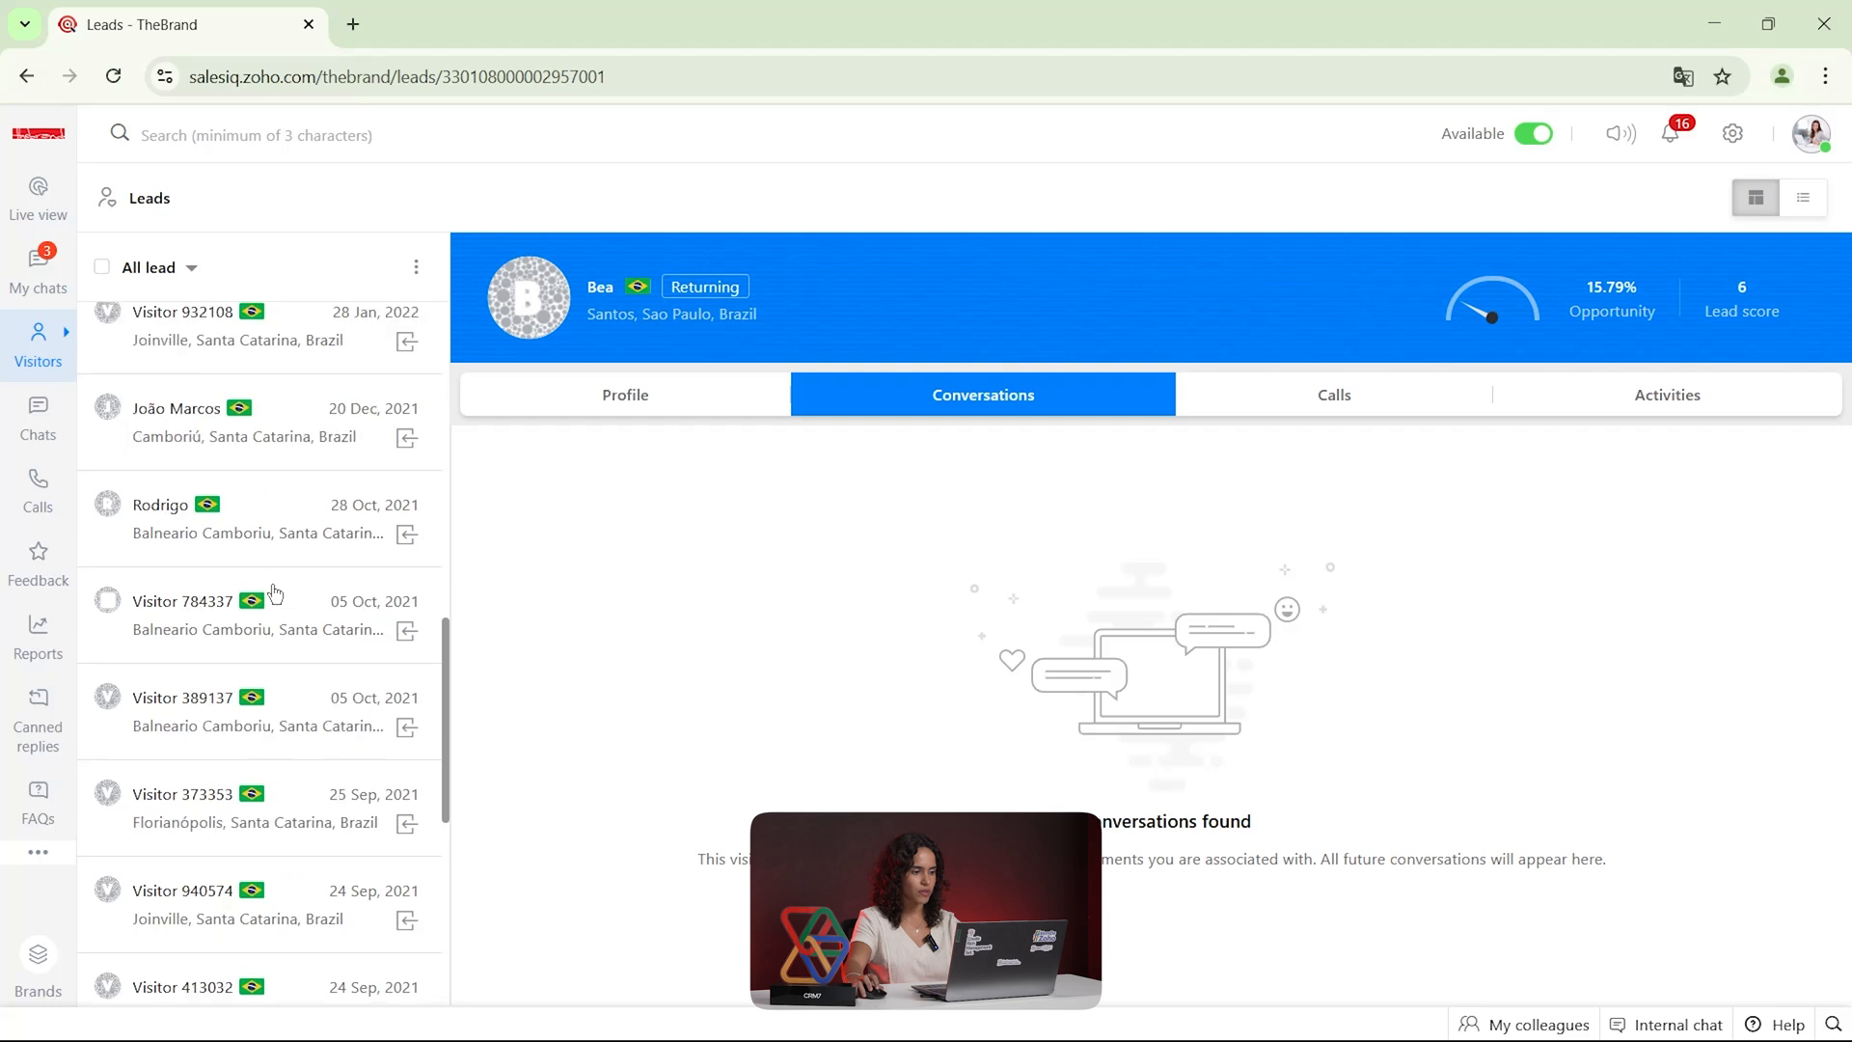
pyautogui.click(165, 267)
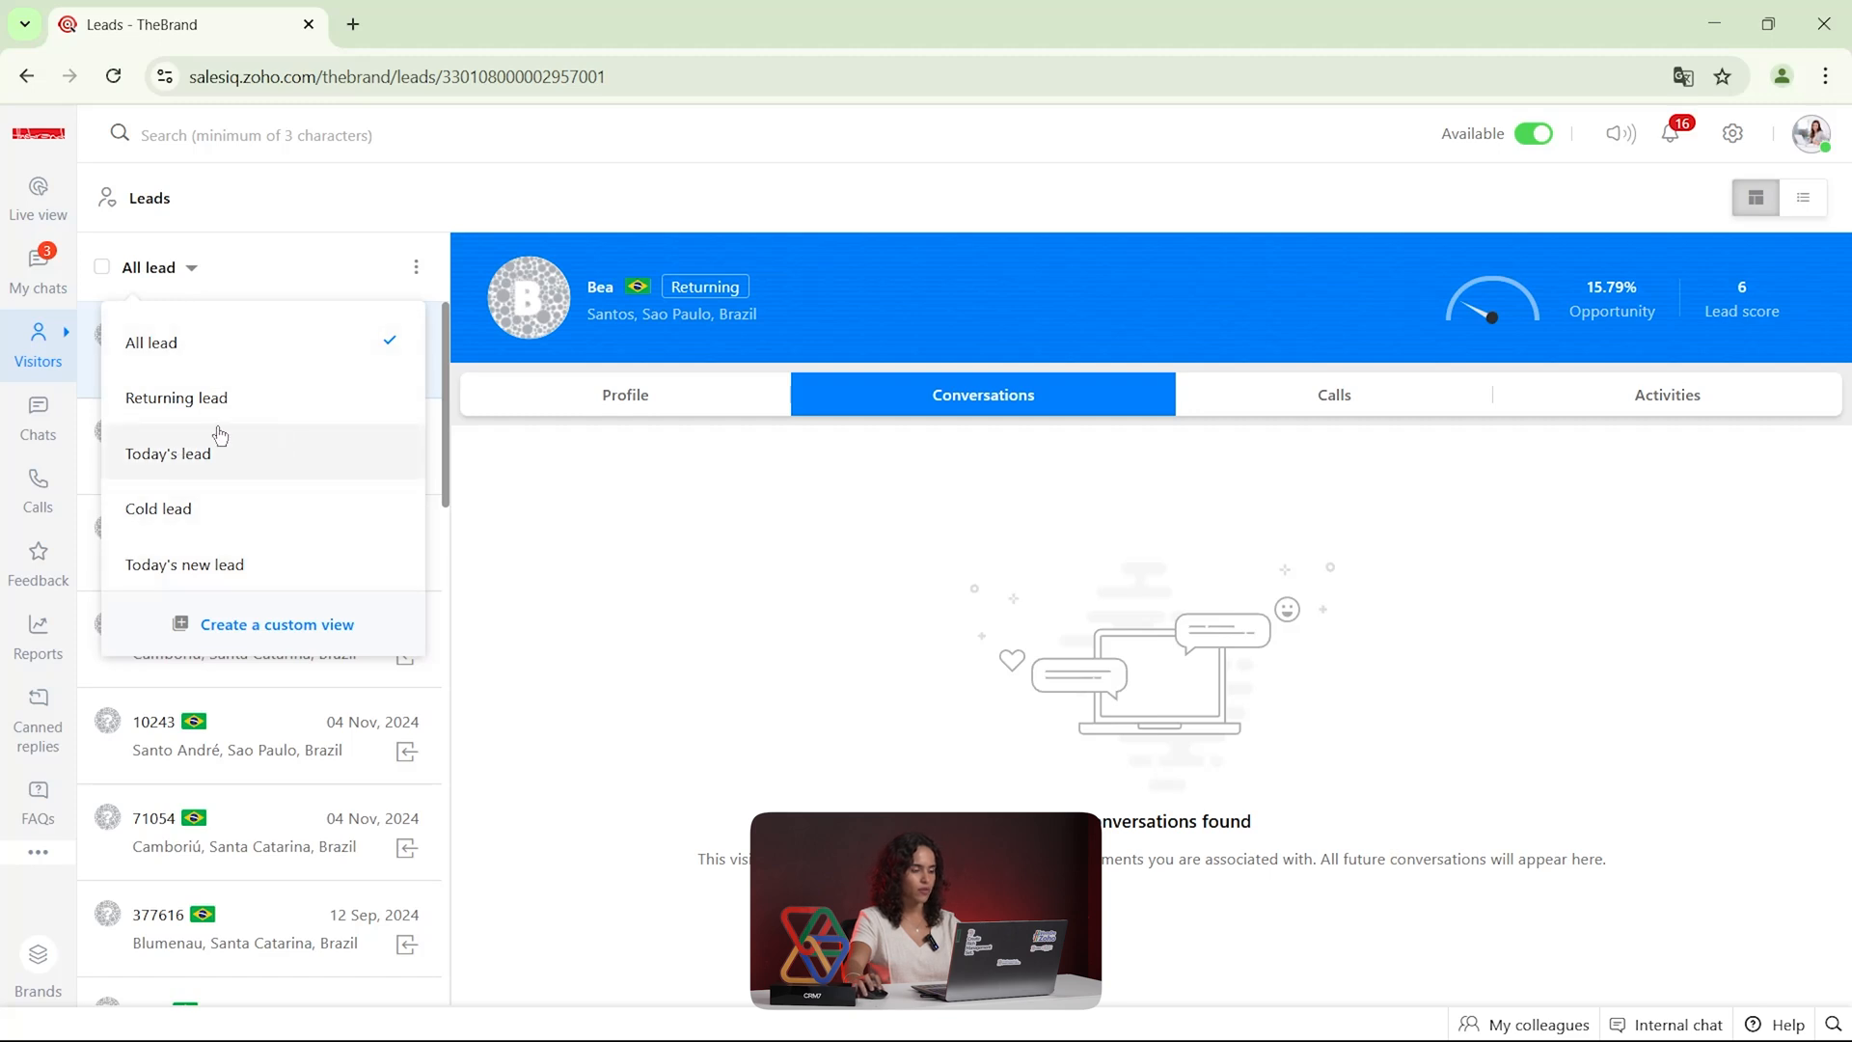
# View the Contacts list and the Chats, Calls and Feedback sections in turn
pyautogui.moveTo(46, 349)
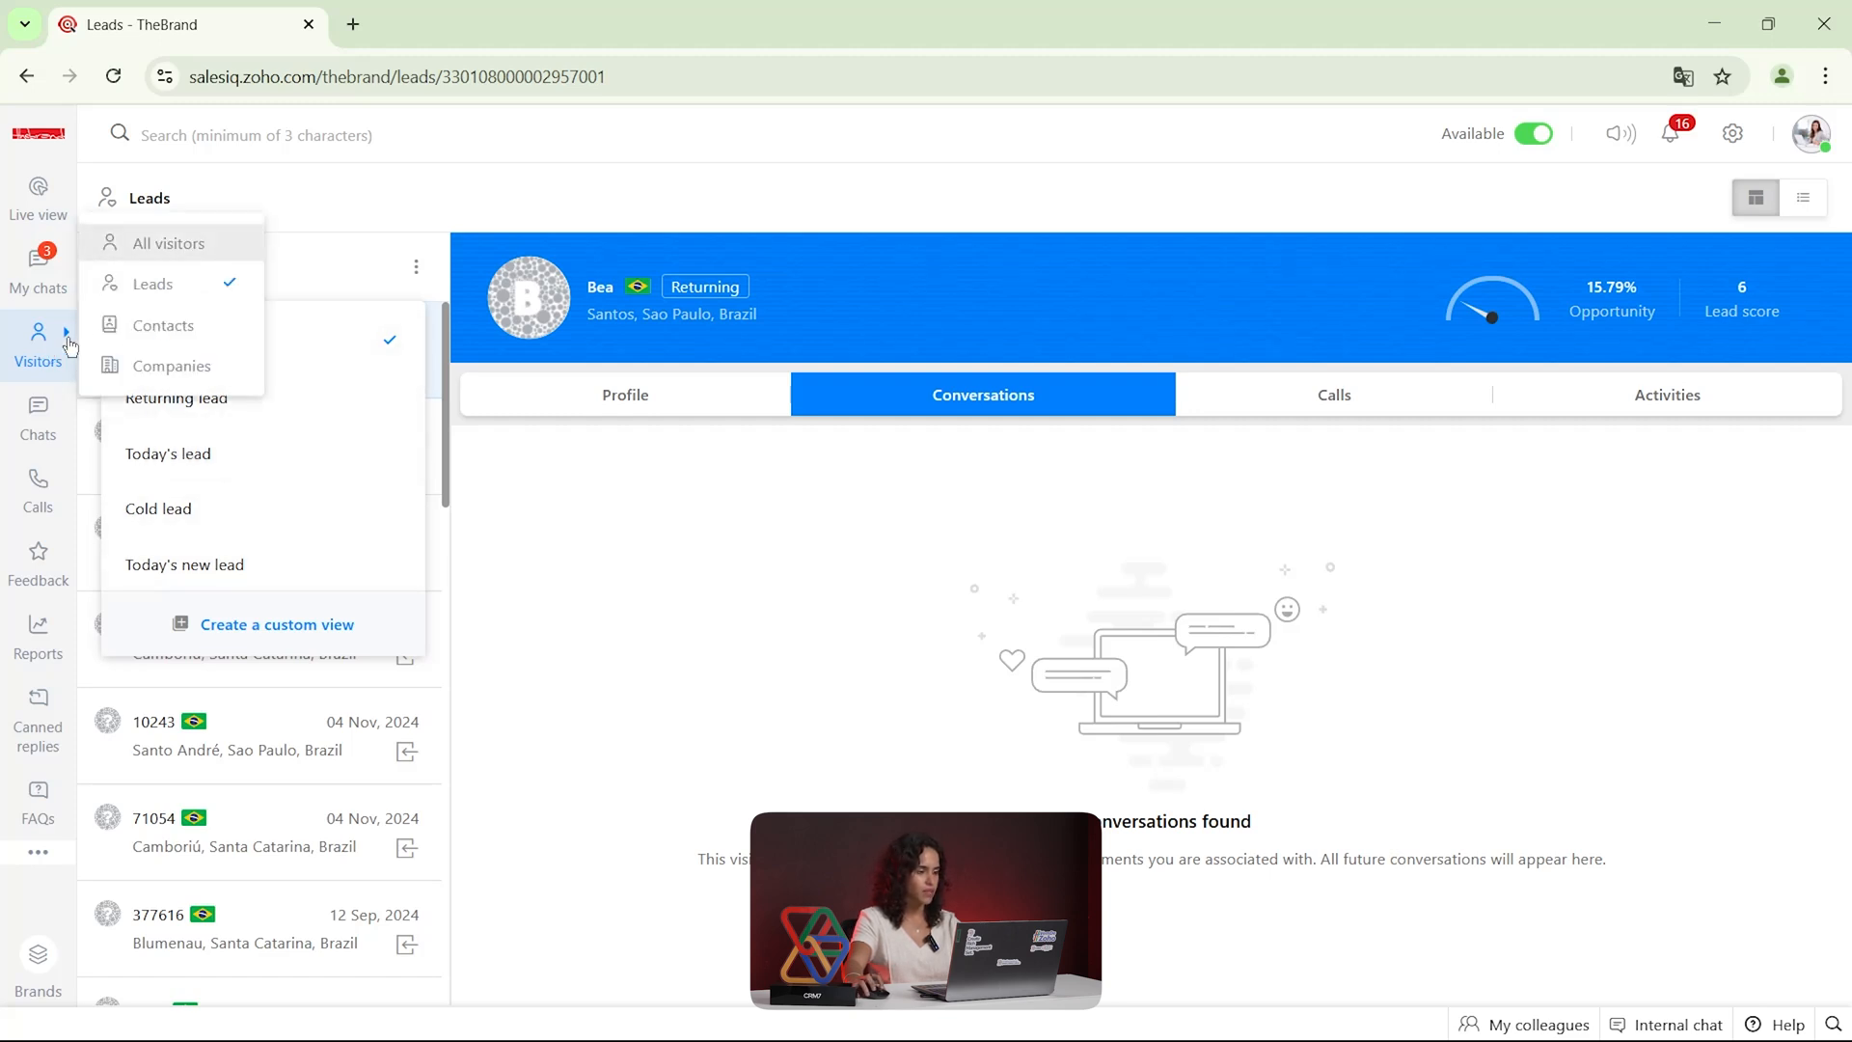
pyautogui.click(205, 342)
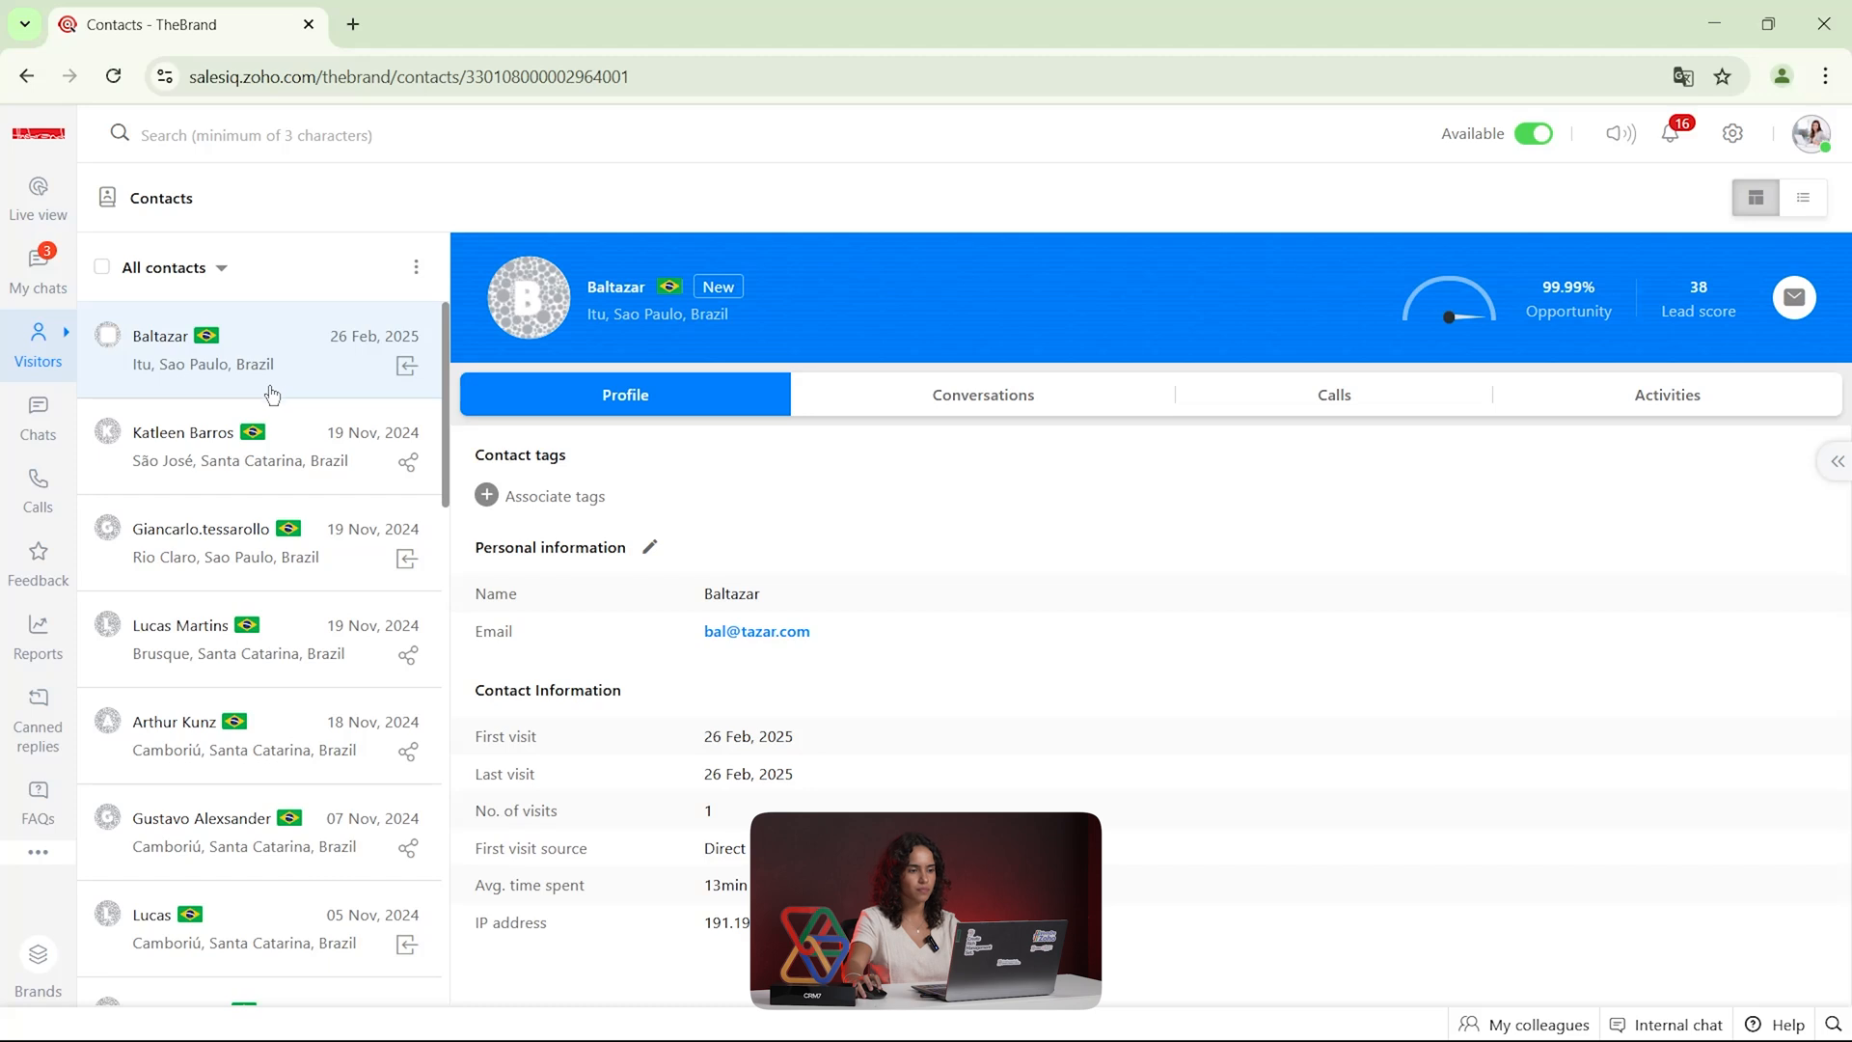
pyautogui.click(35, 435)
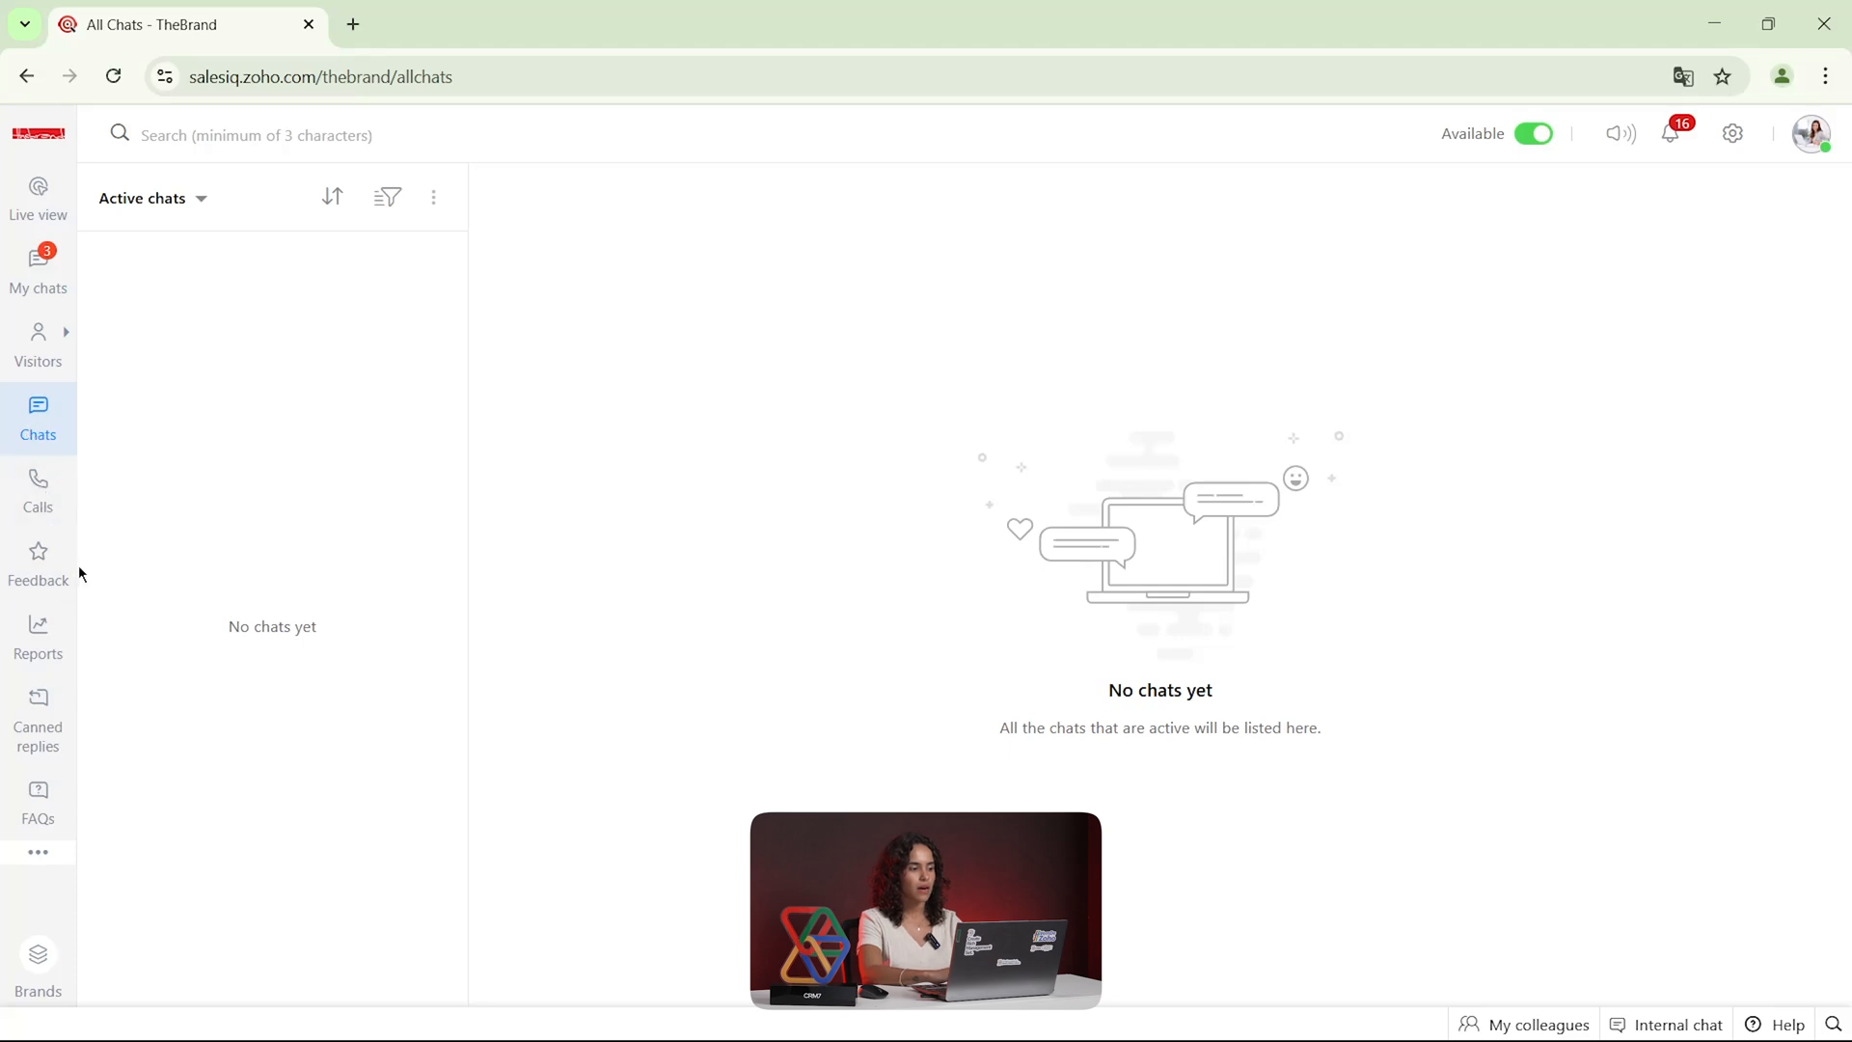
pyautogui.click(27, 465)
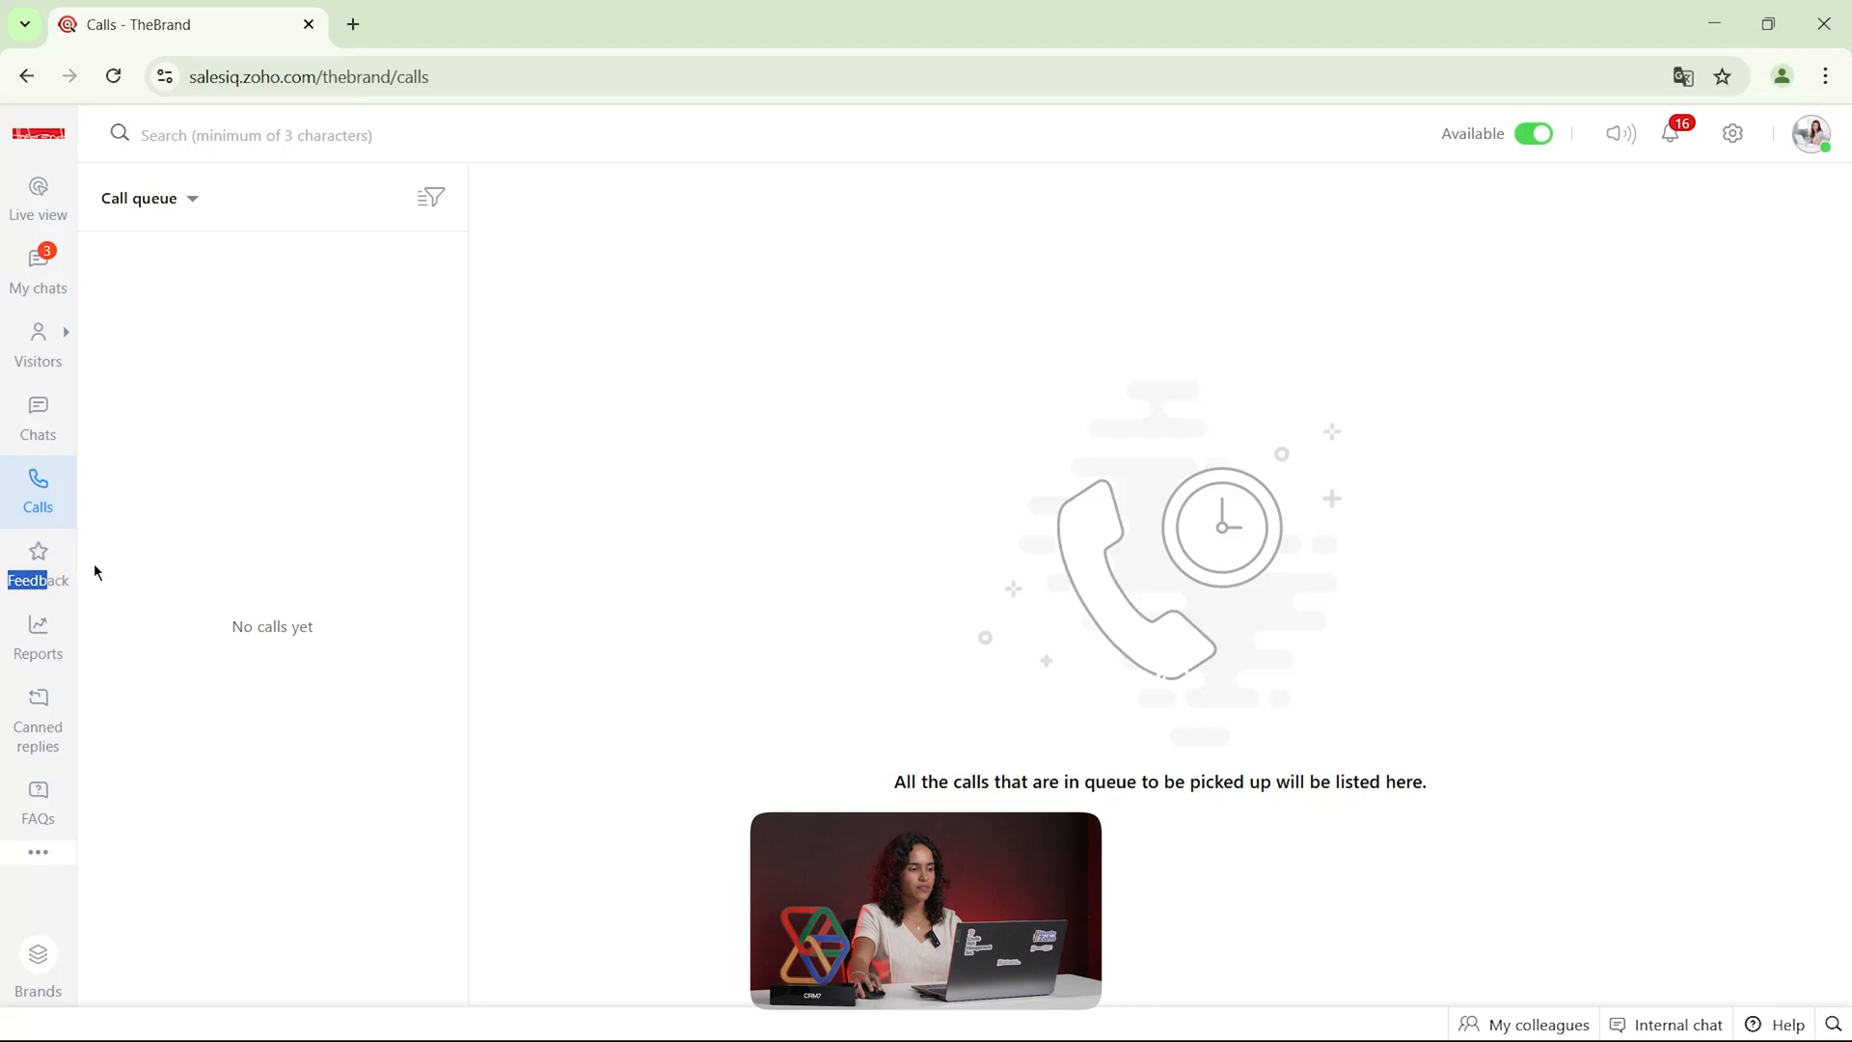
pyautogui.click(46, 569)
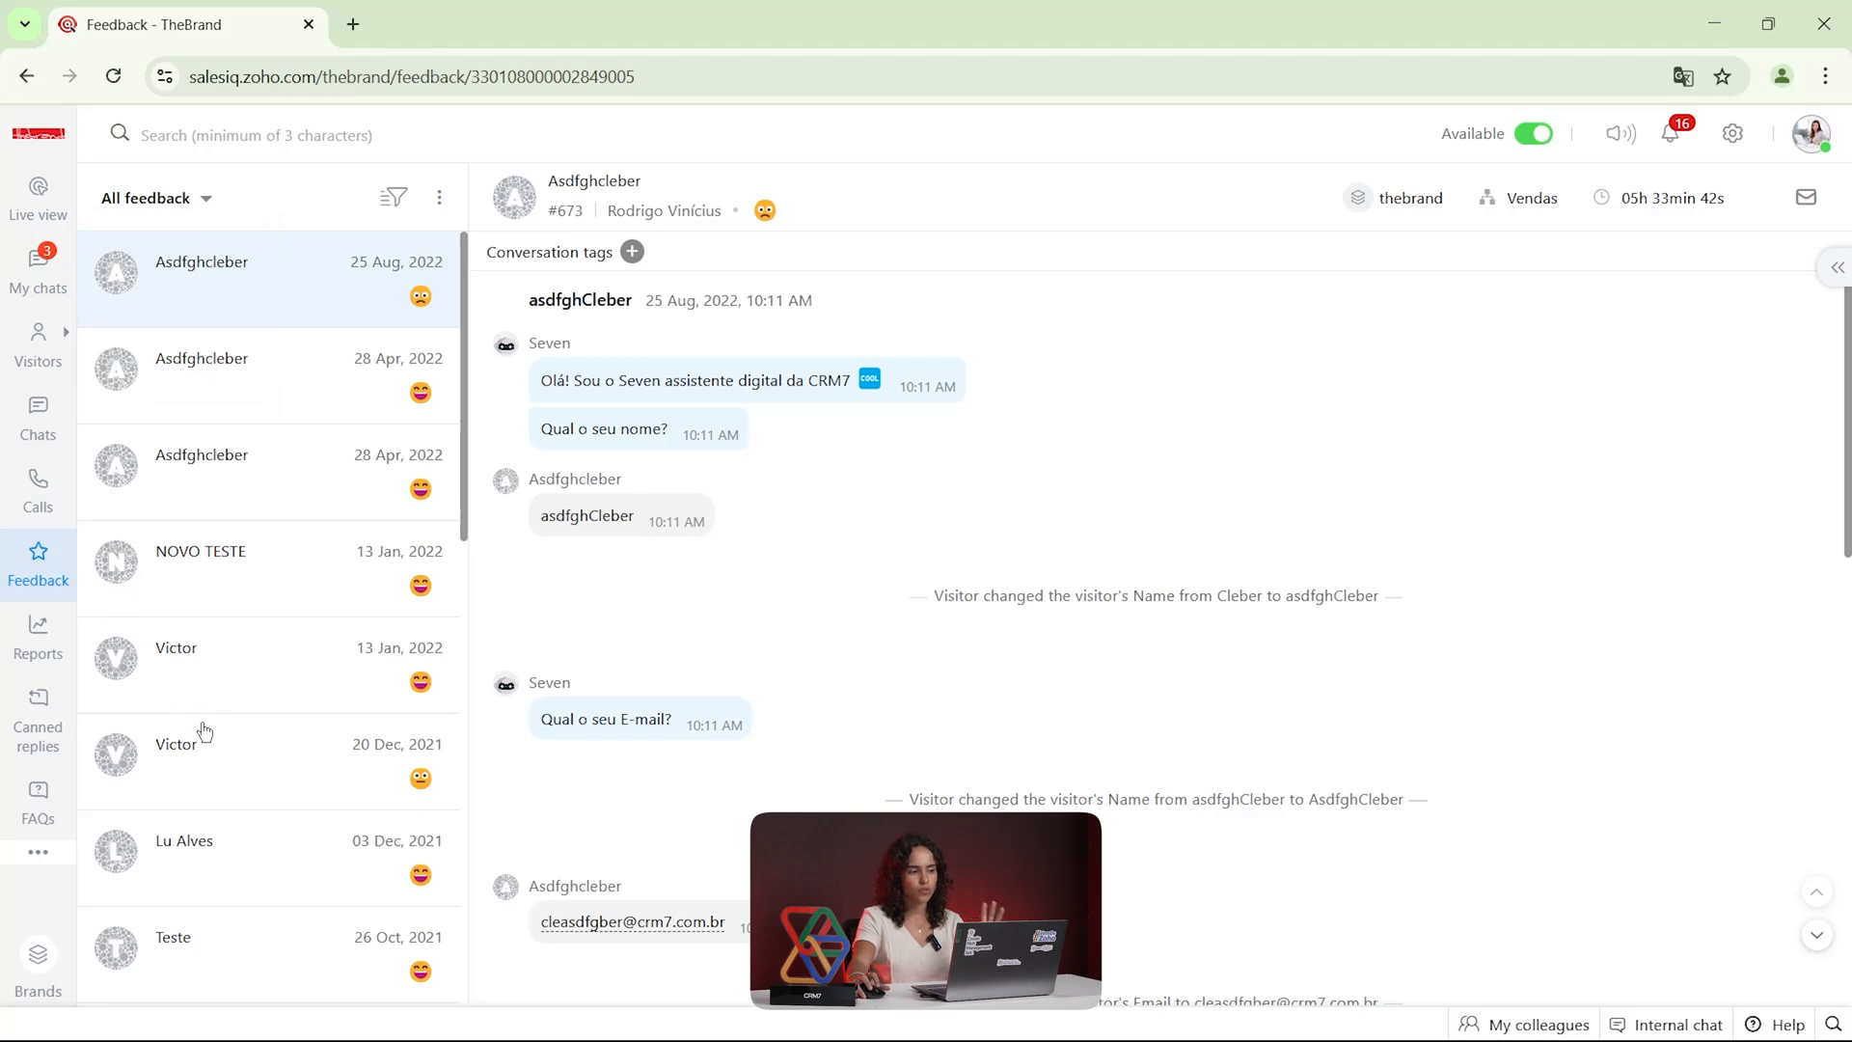
# Open the brand reports and set their period to Last month
pyautogui.click(39, 637)
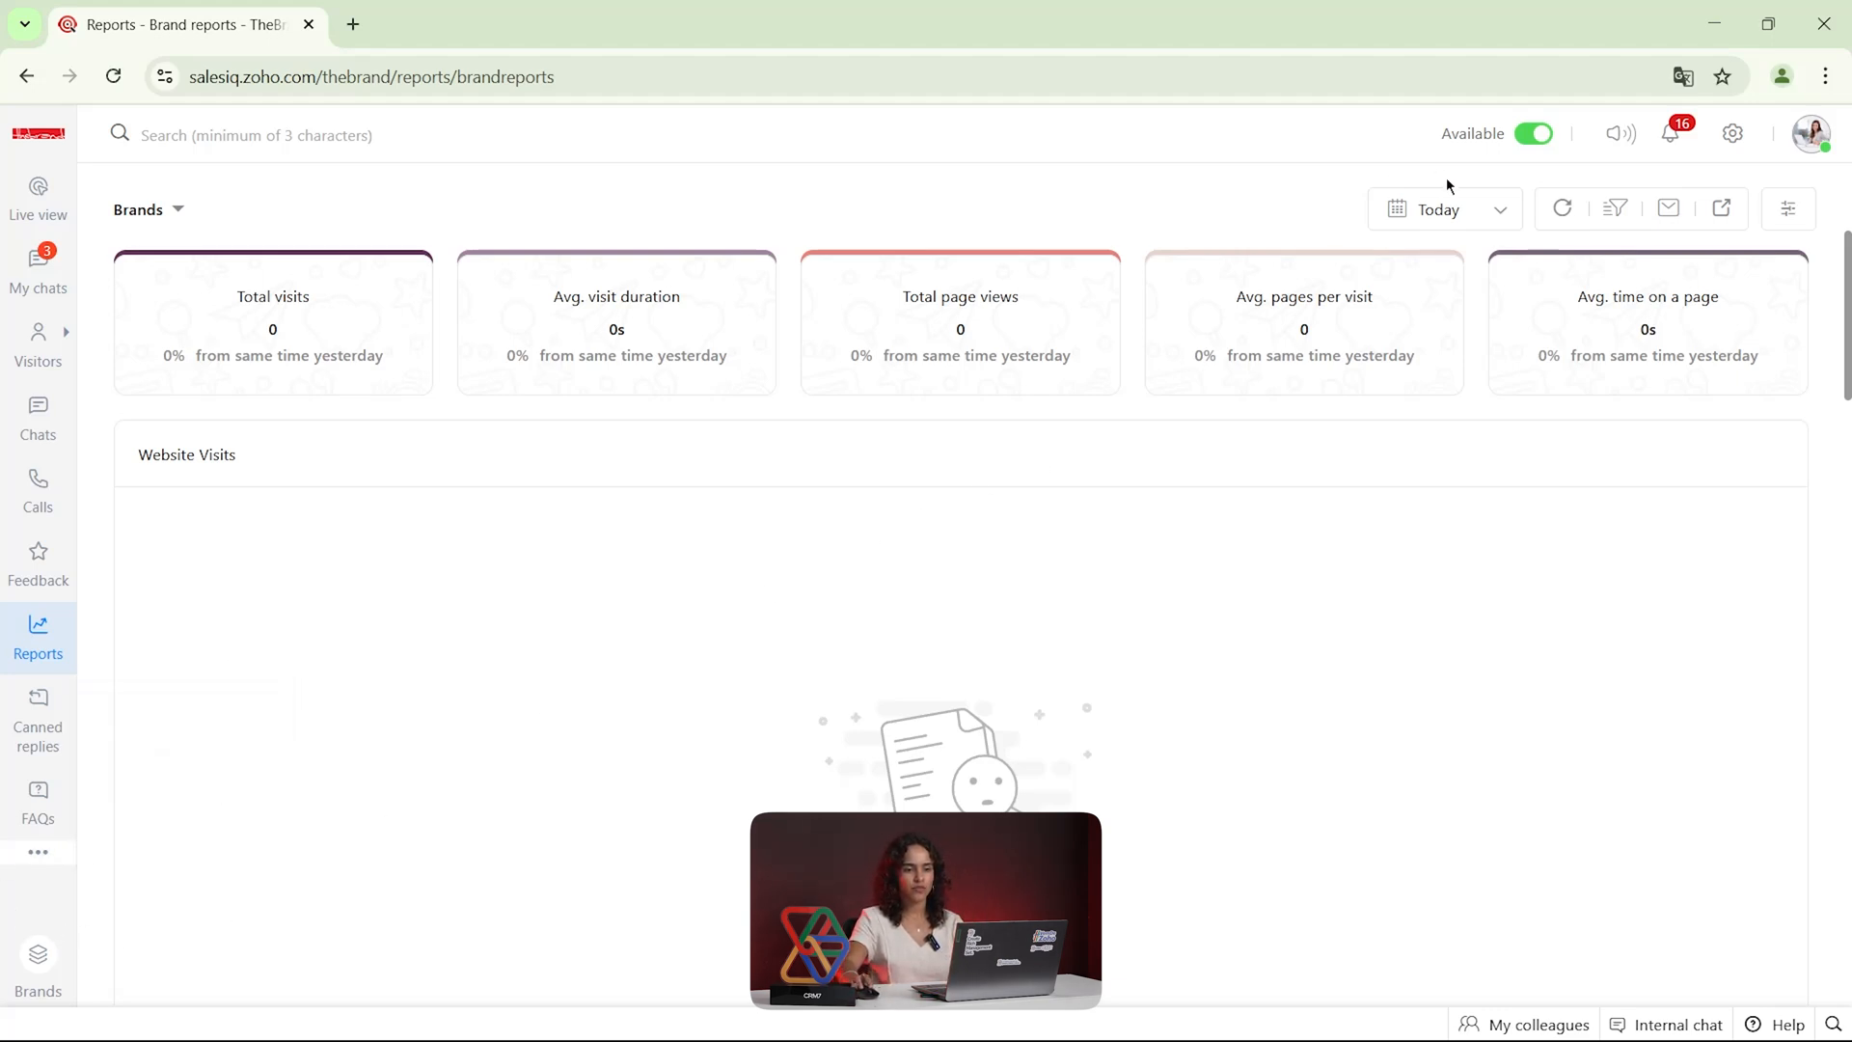
pyautogui.click(1441, 210)
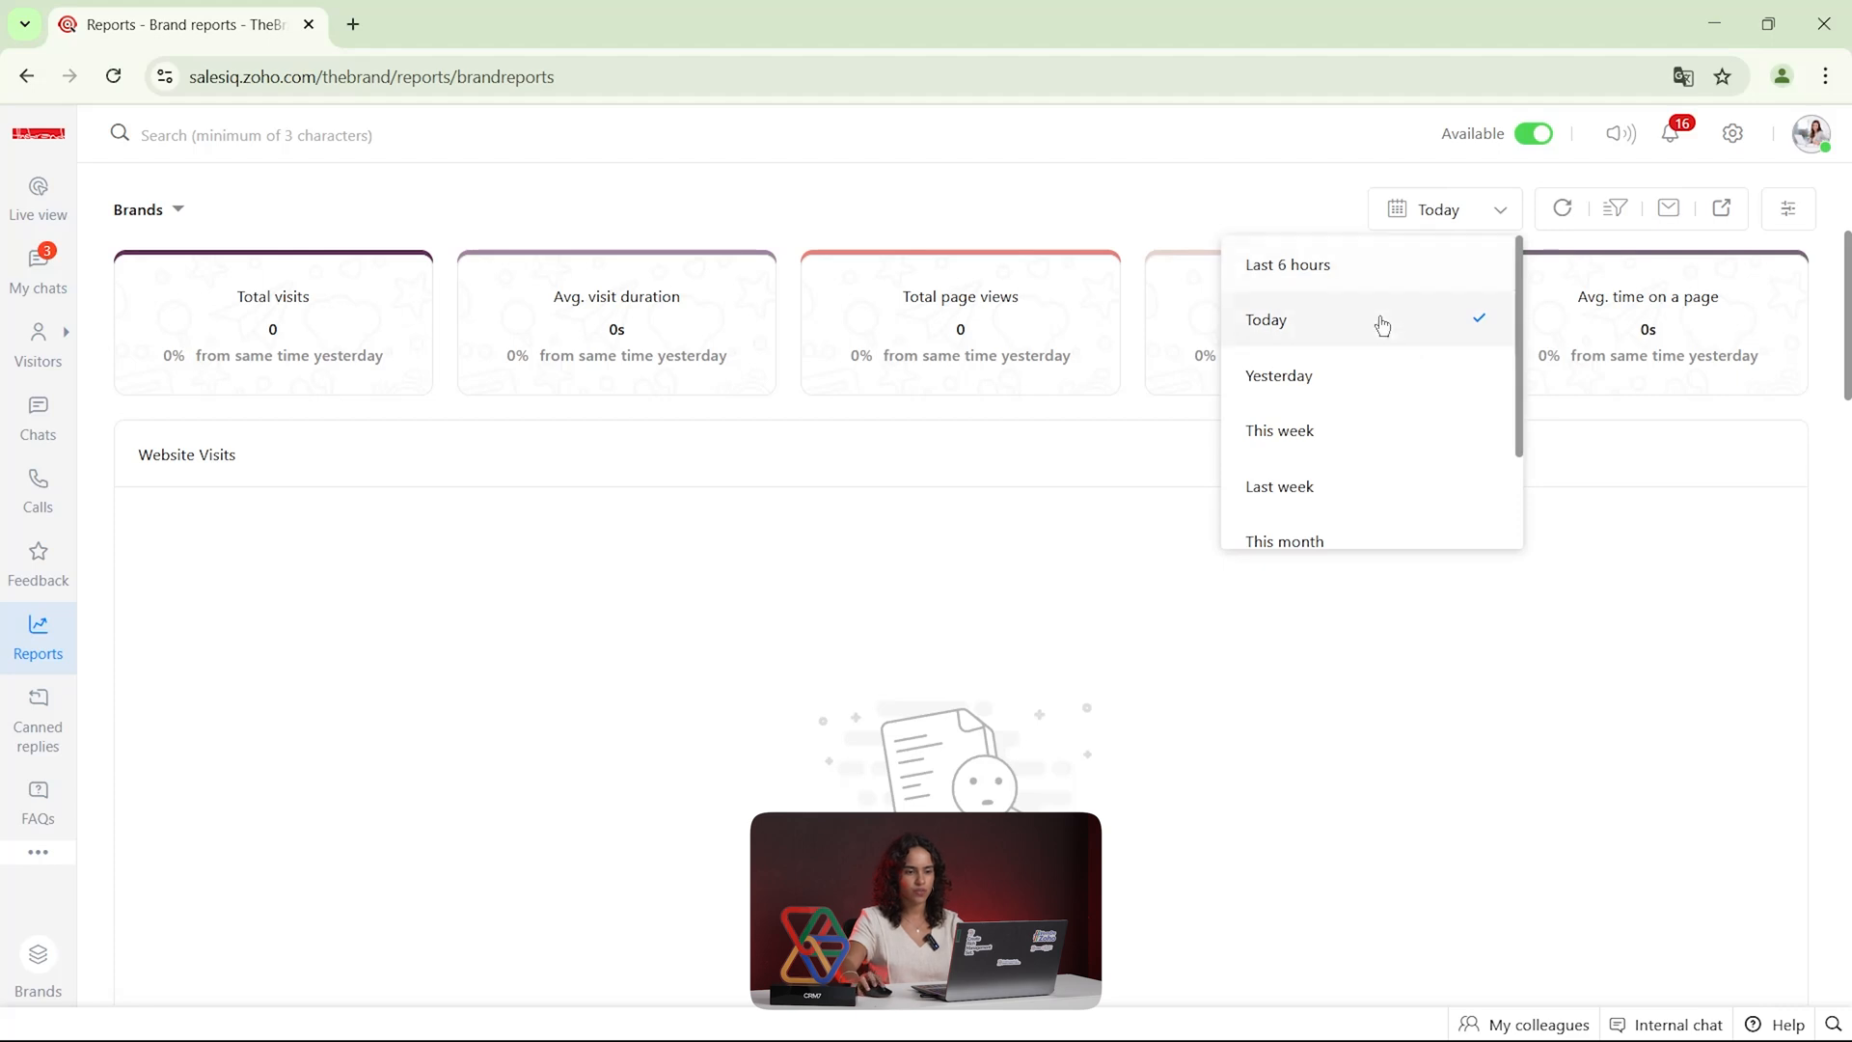
pyautogui.scroll(-2, 1381, 328)
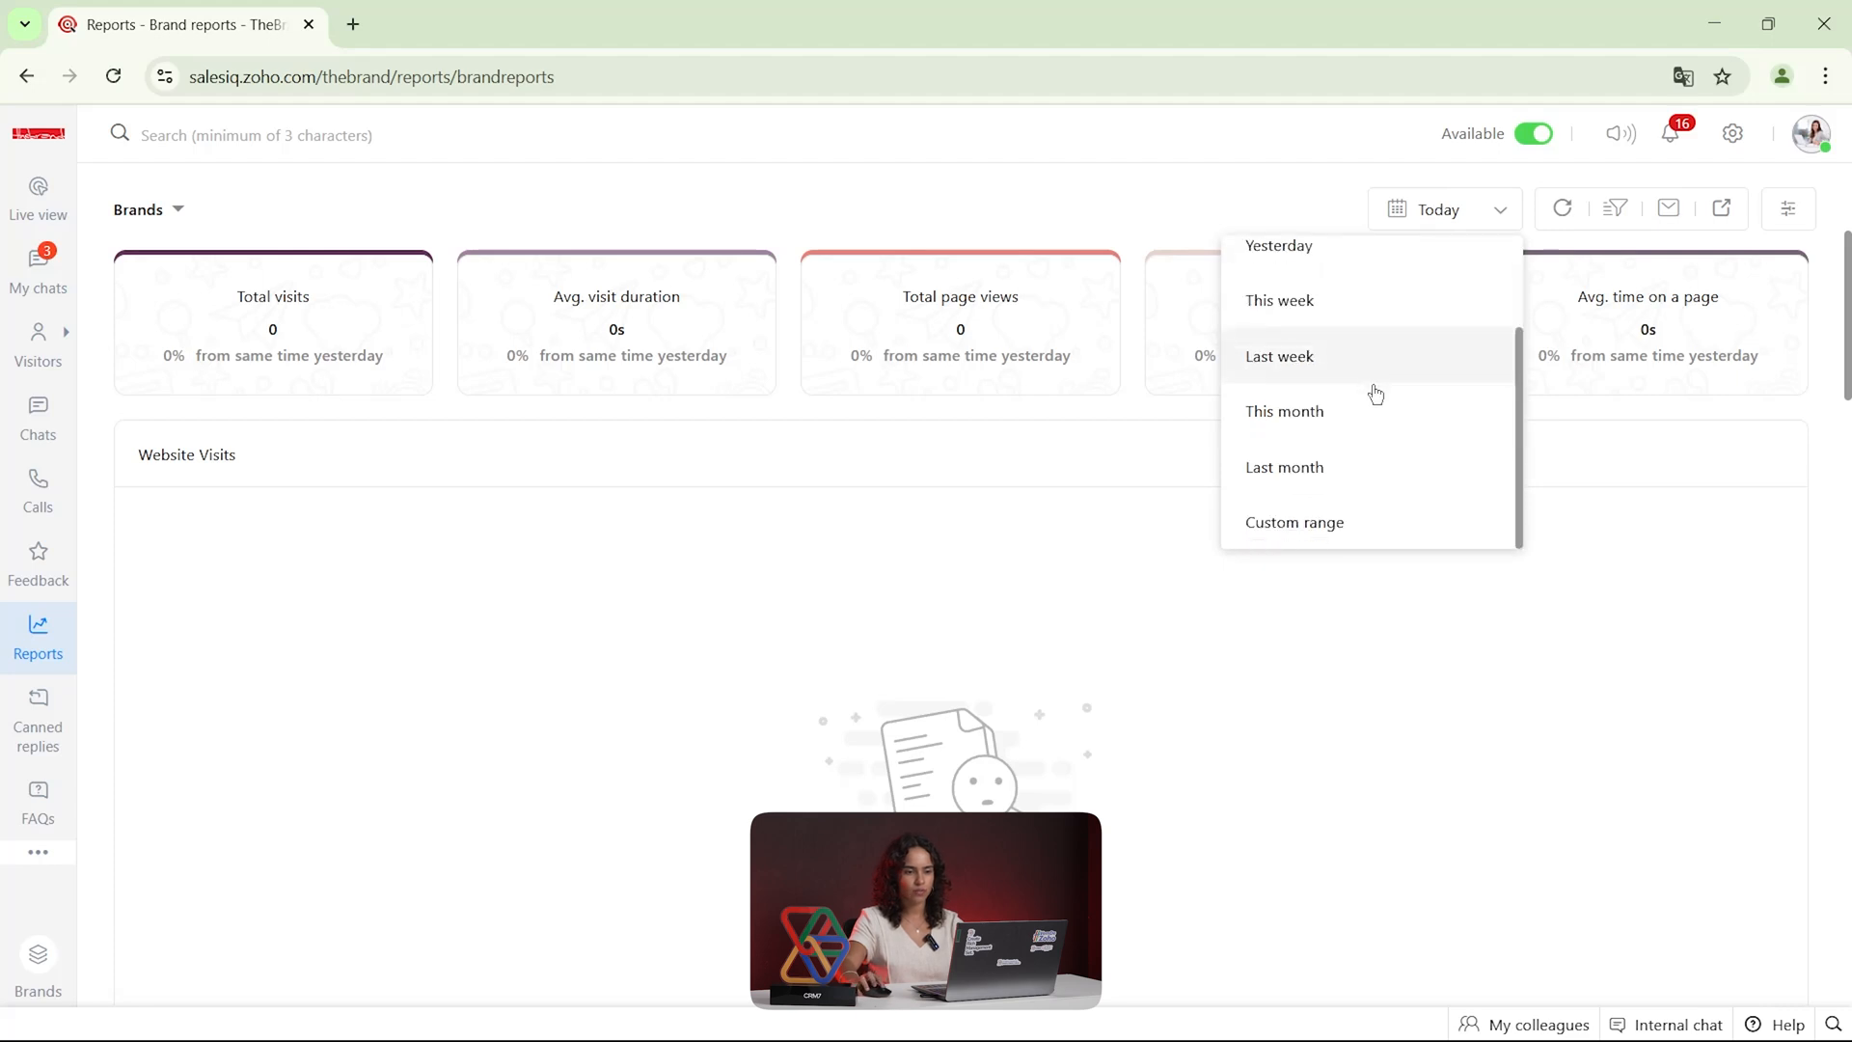
pyautogui.click(1344, 468)
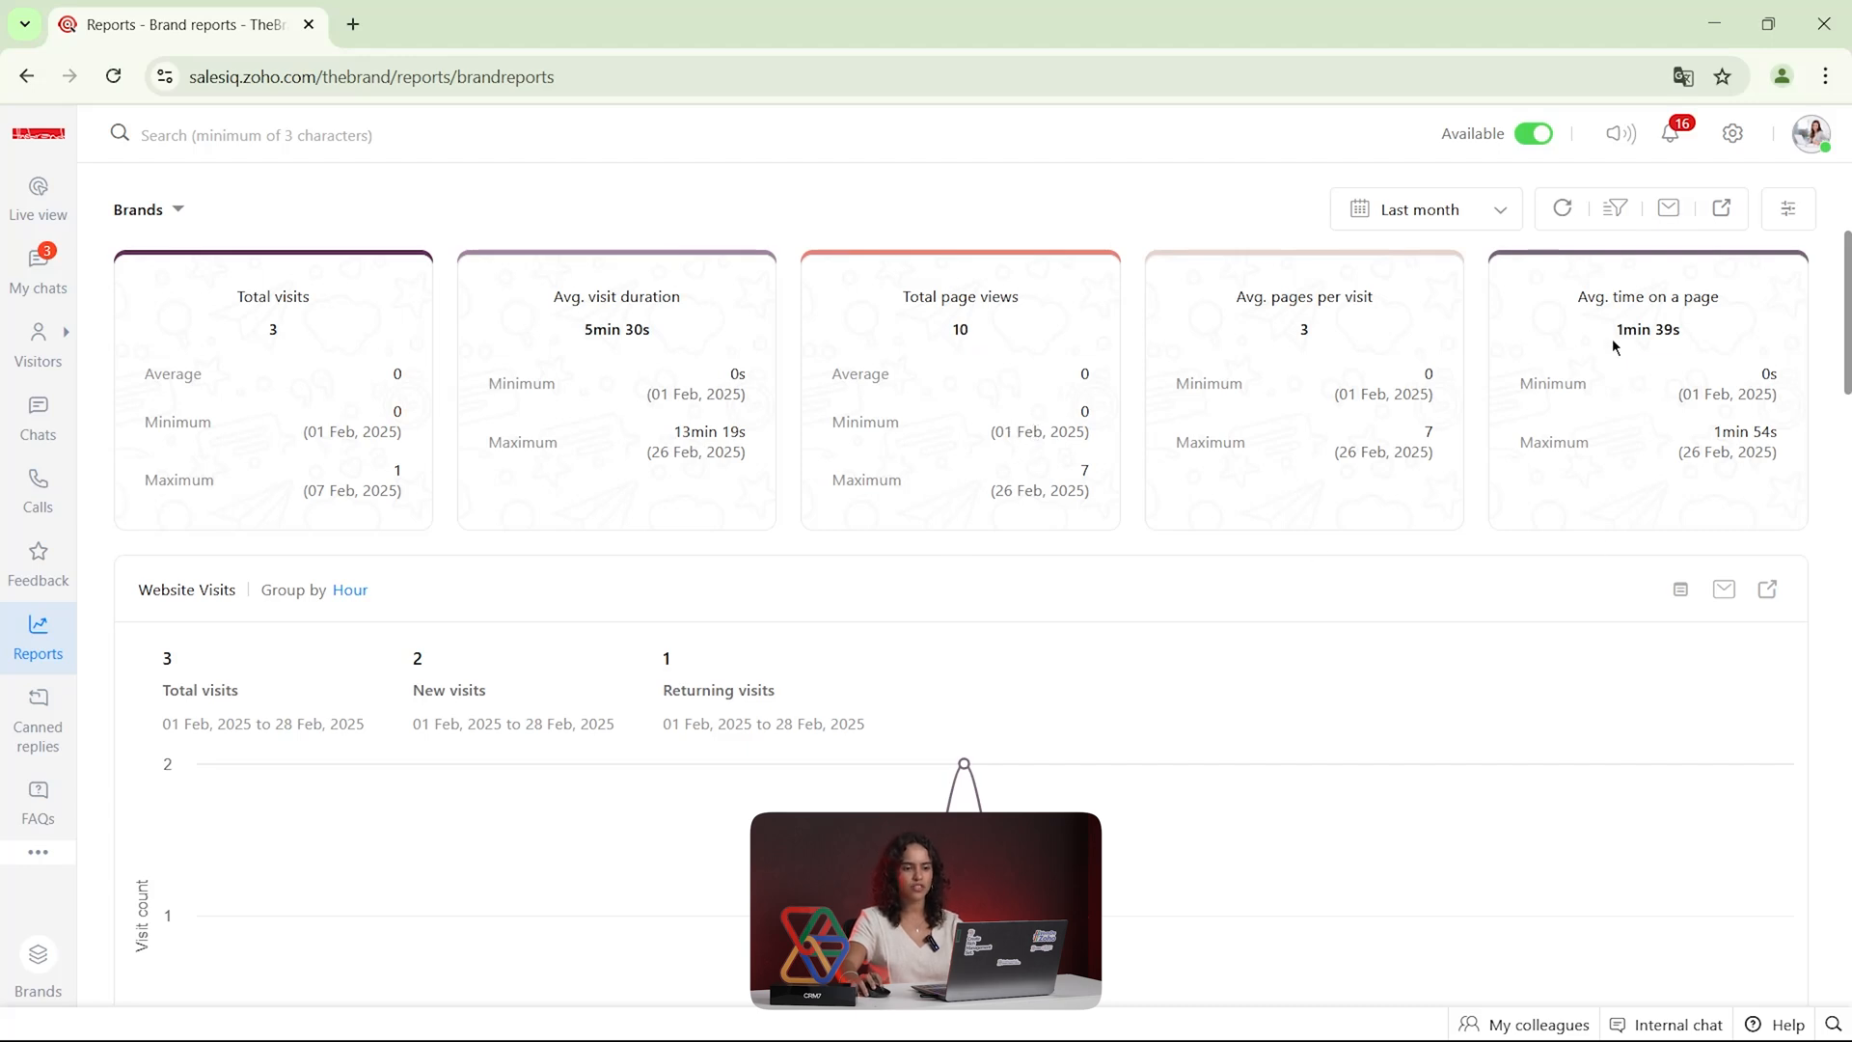
# Examine the brand report's website visits chart and the visits by device, source and region
pyautogui.scroll(-4, 1339, 675)
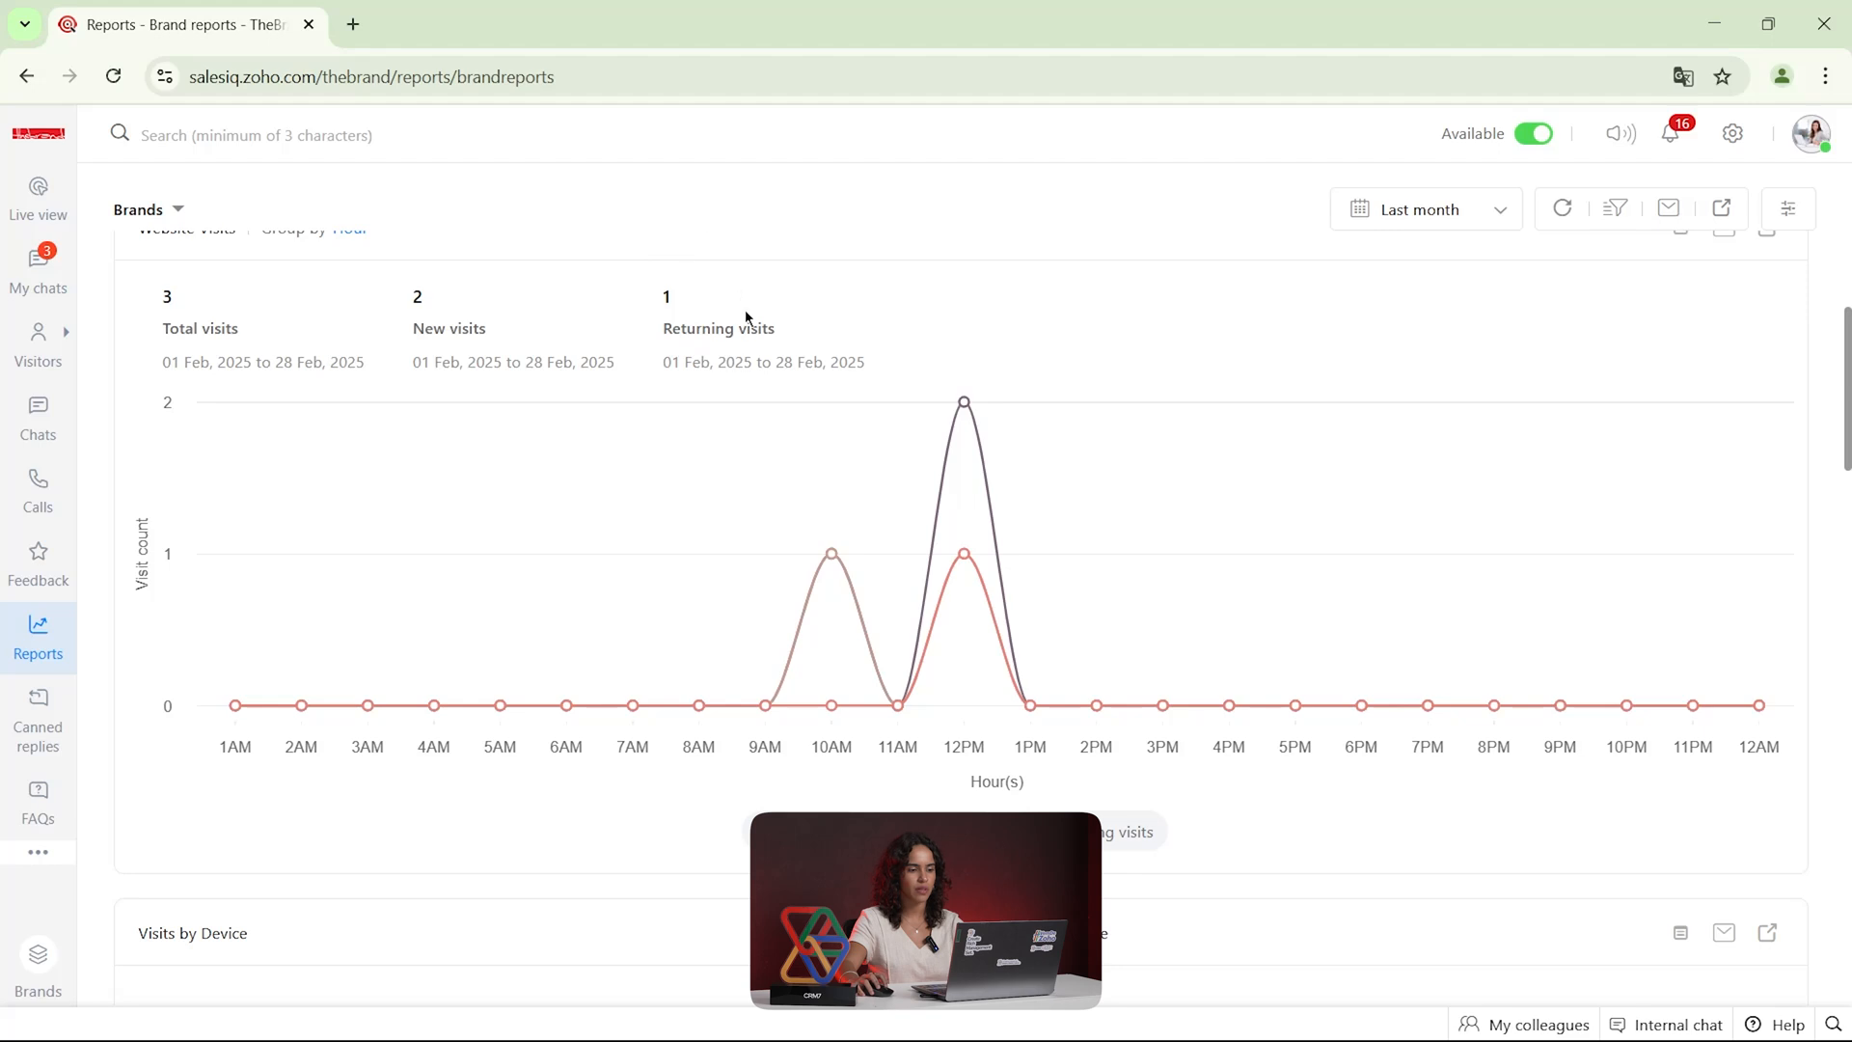
pyautogui.moveTo(736, 607)
pyautogui.scroll(-3, 736, 608)
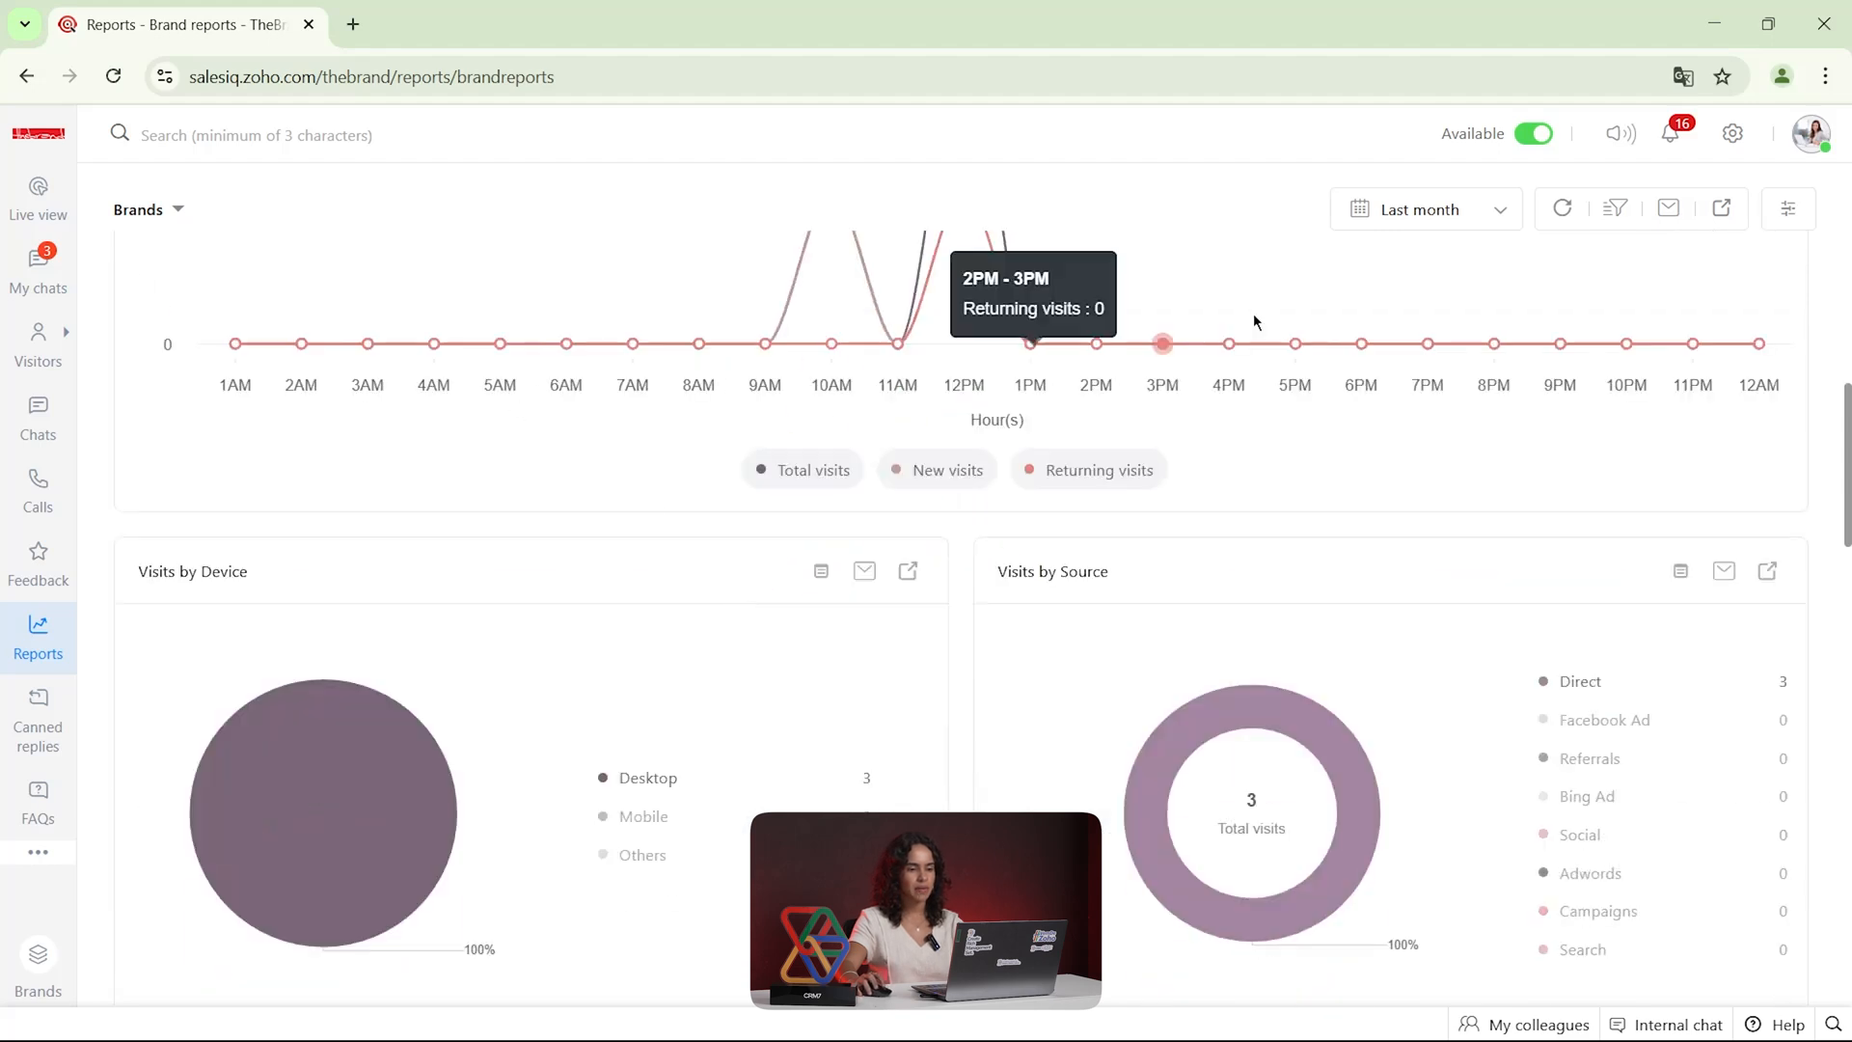
pyautogui.scroll(-2, 1172, 318)
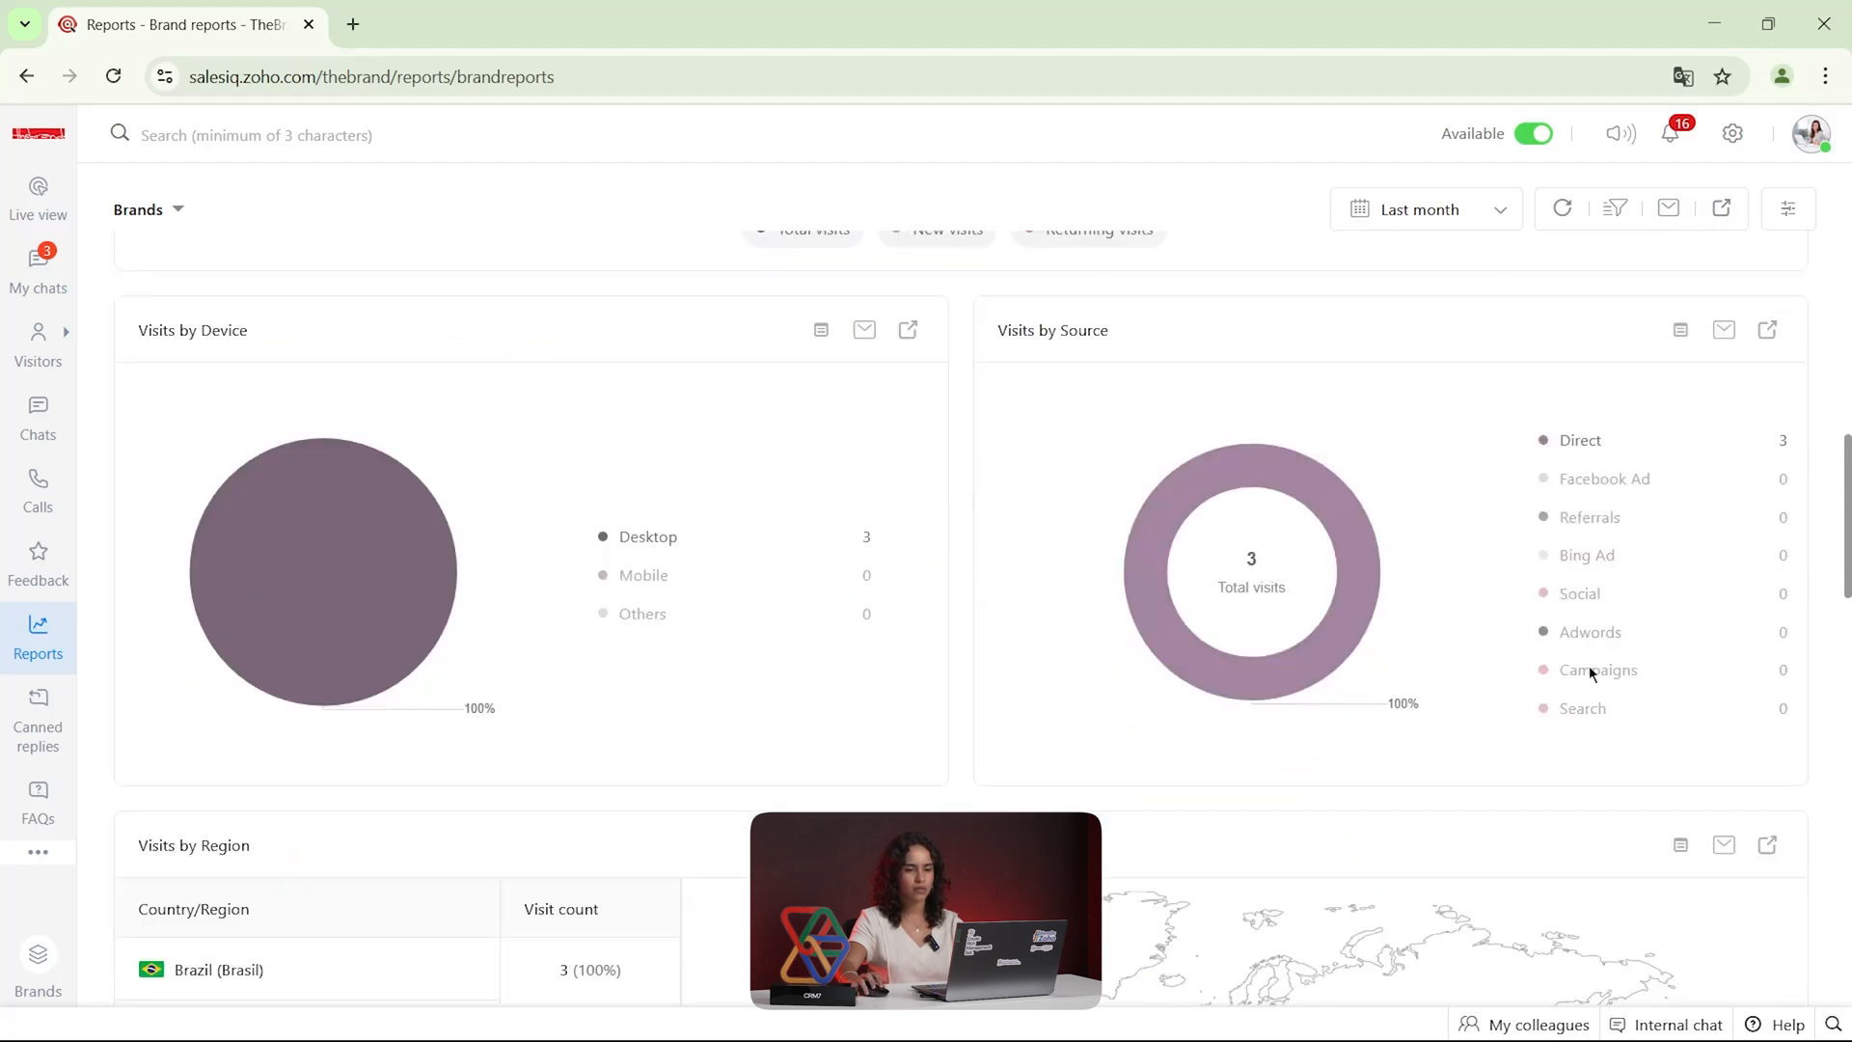
pyautogui.moveTo(1355, 627)
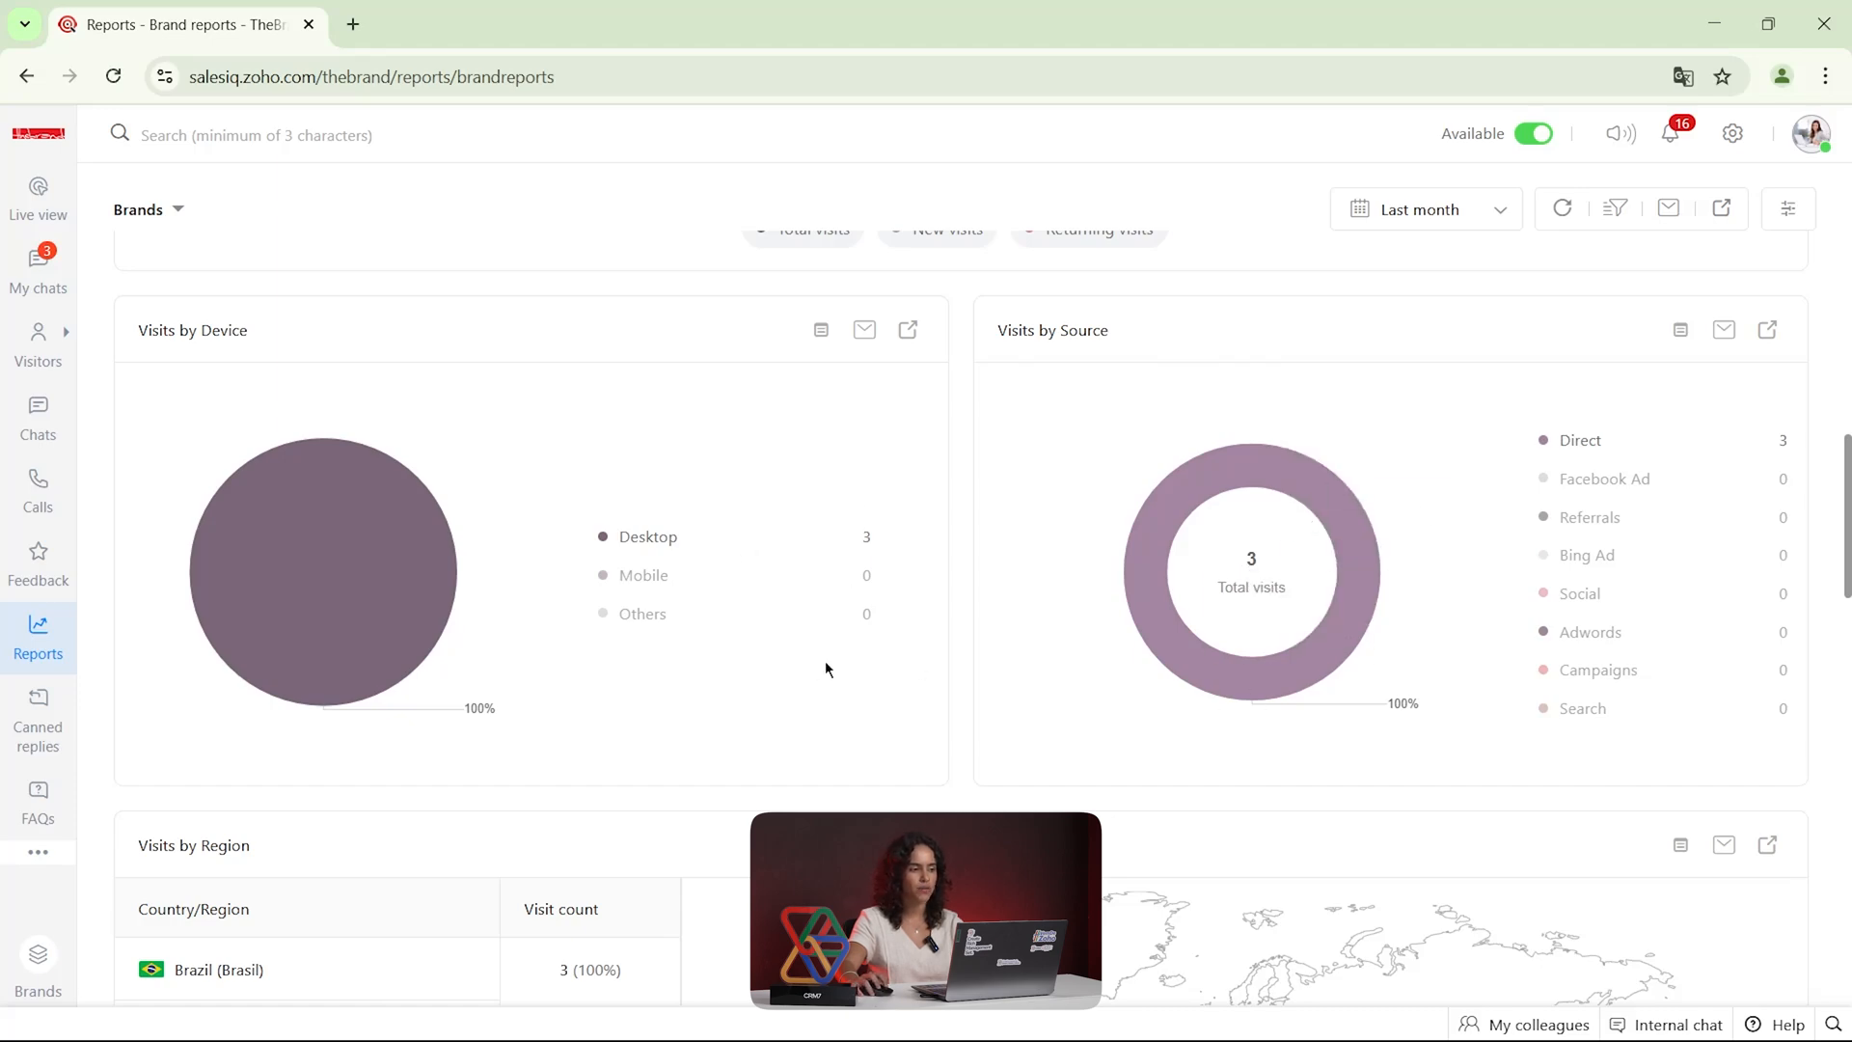
pyautogui.scroll(-5, 825, 660)
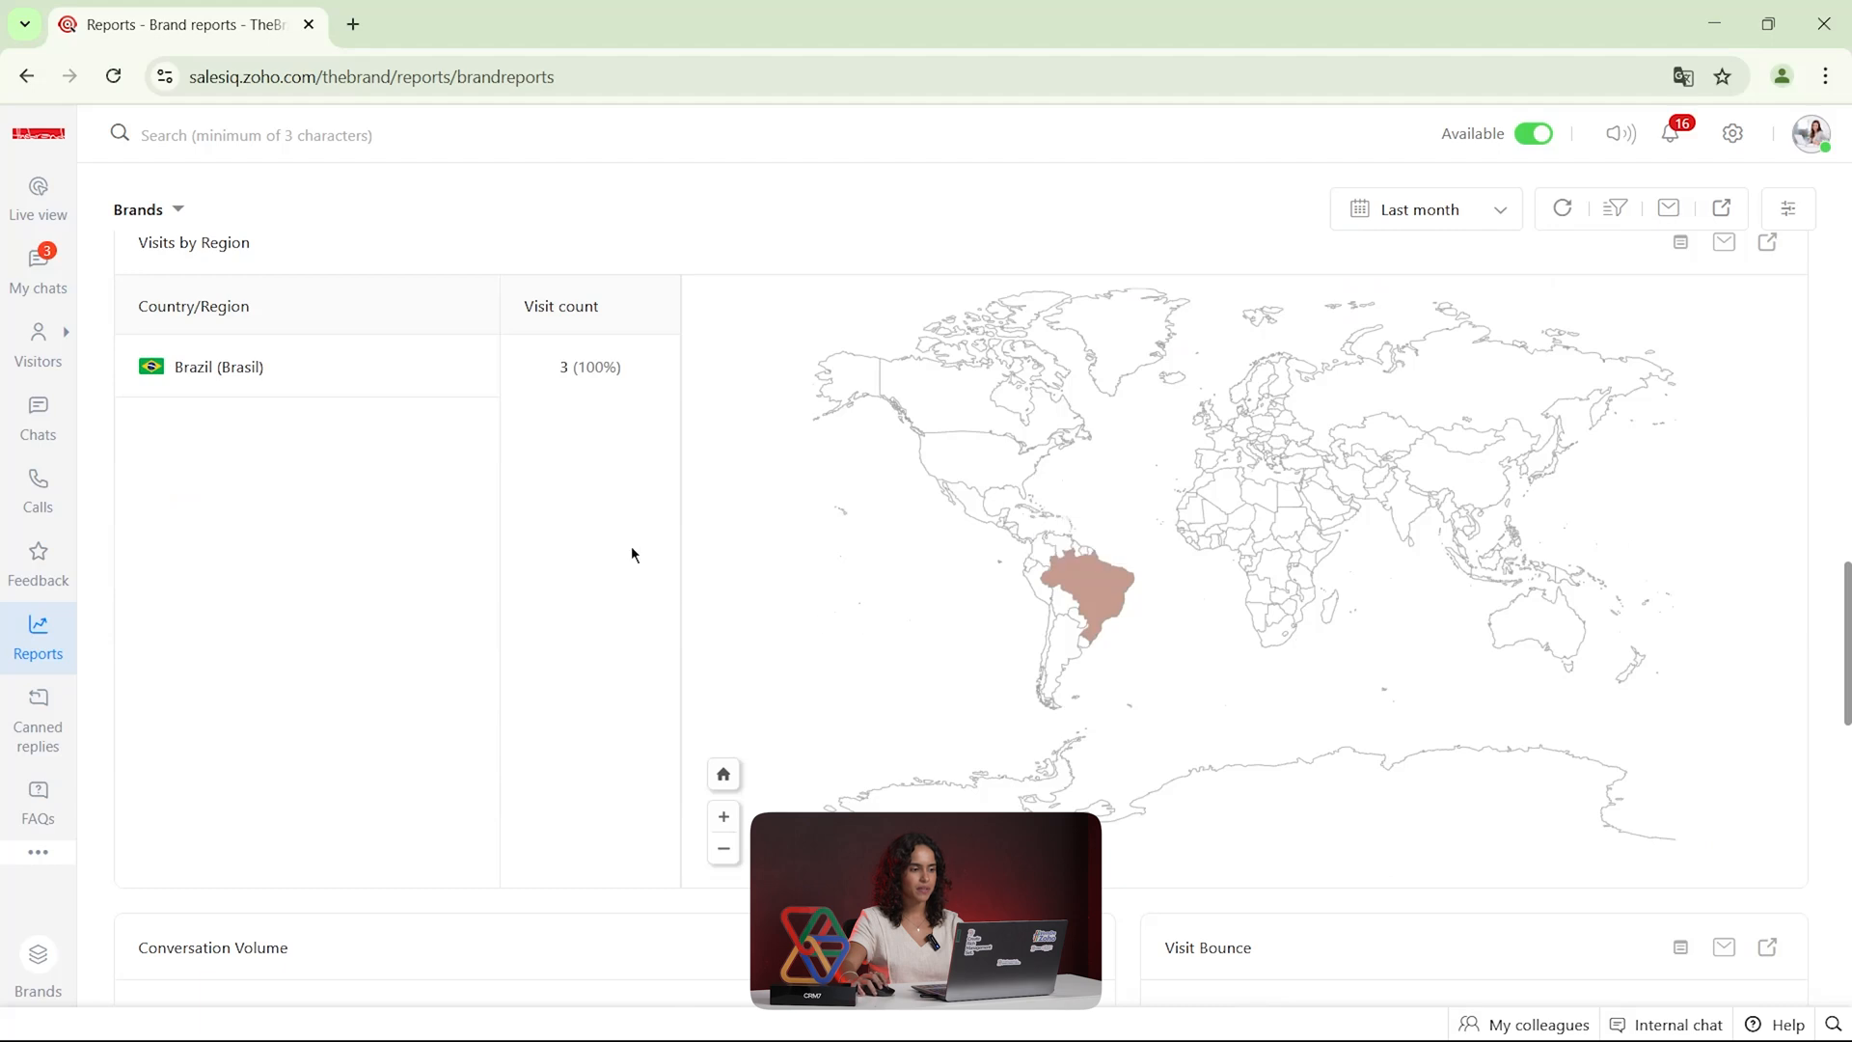
# Examine the rest of the brand report, covering conversation volume, visit bounce and brand performance
pyautogui.scroll(-7, 1033, 521)
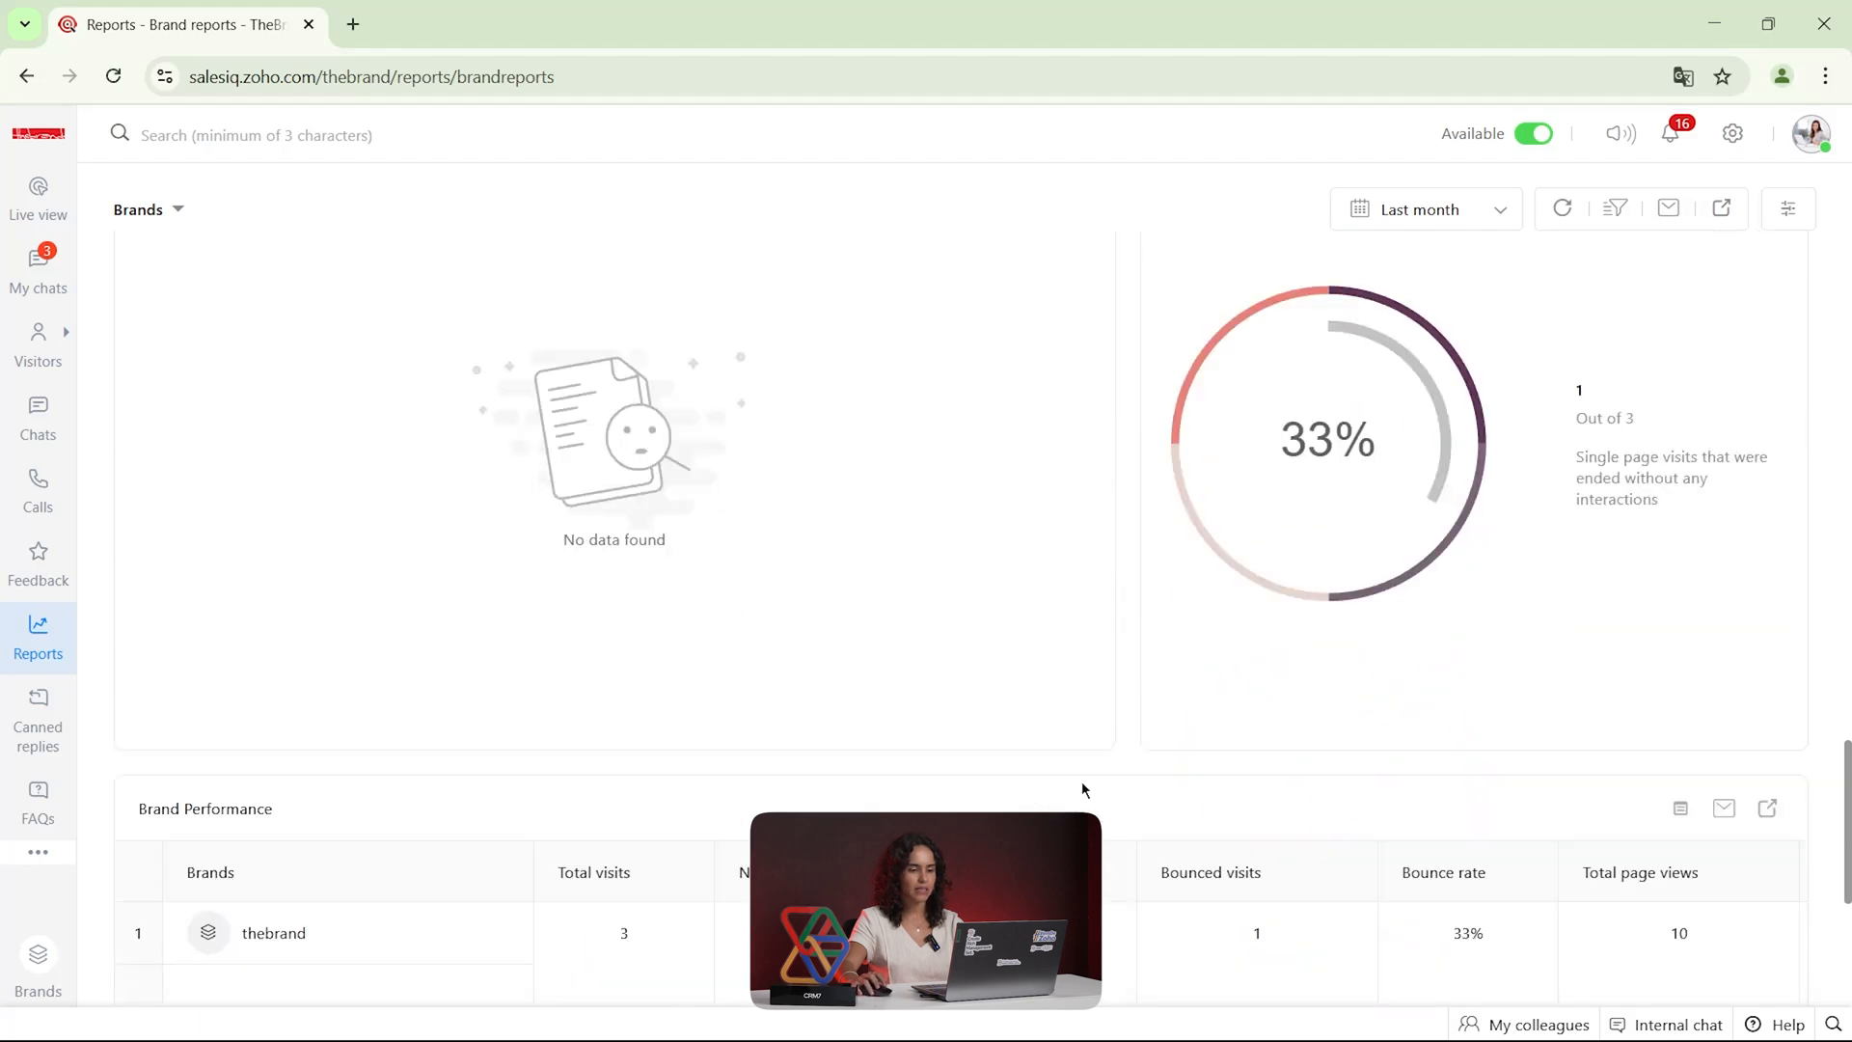
pyautogui.scroll(-4, 1075, 733)
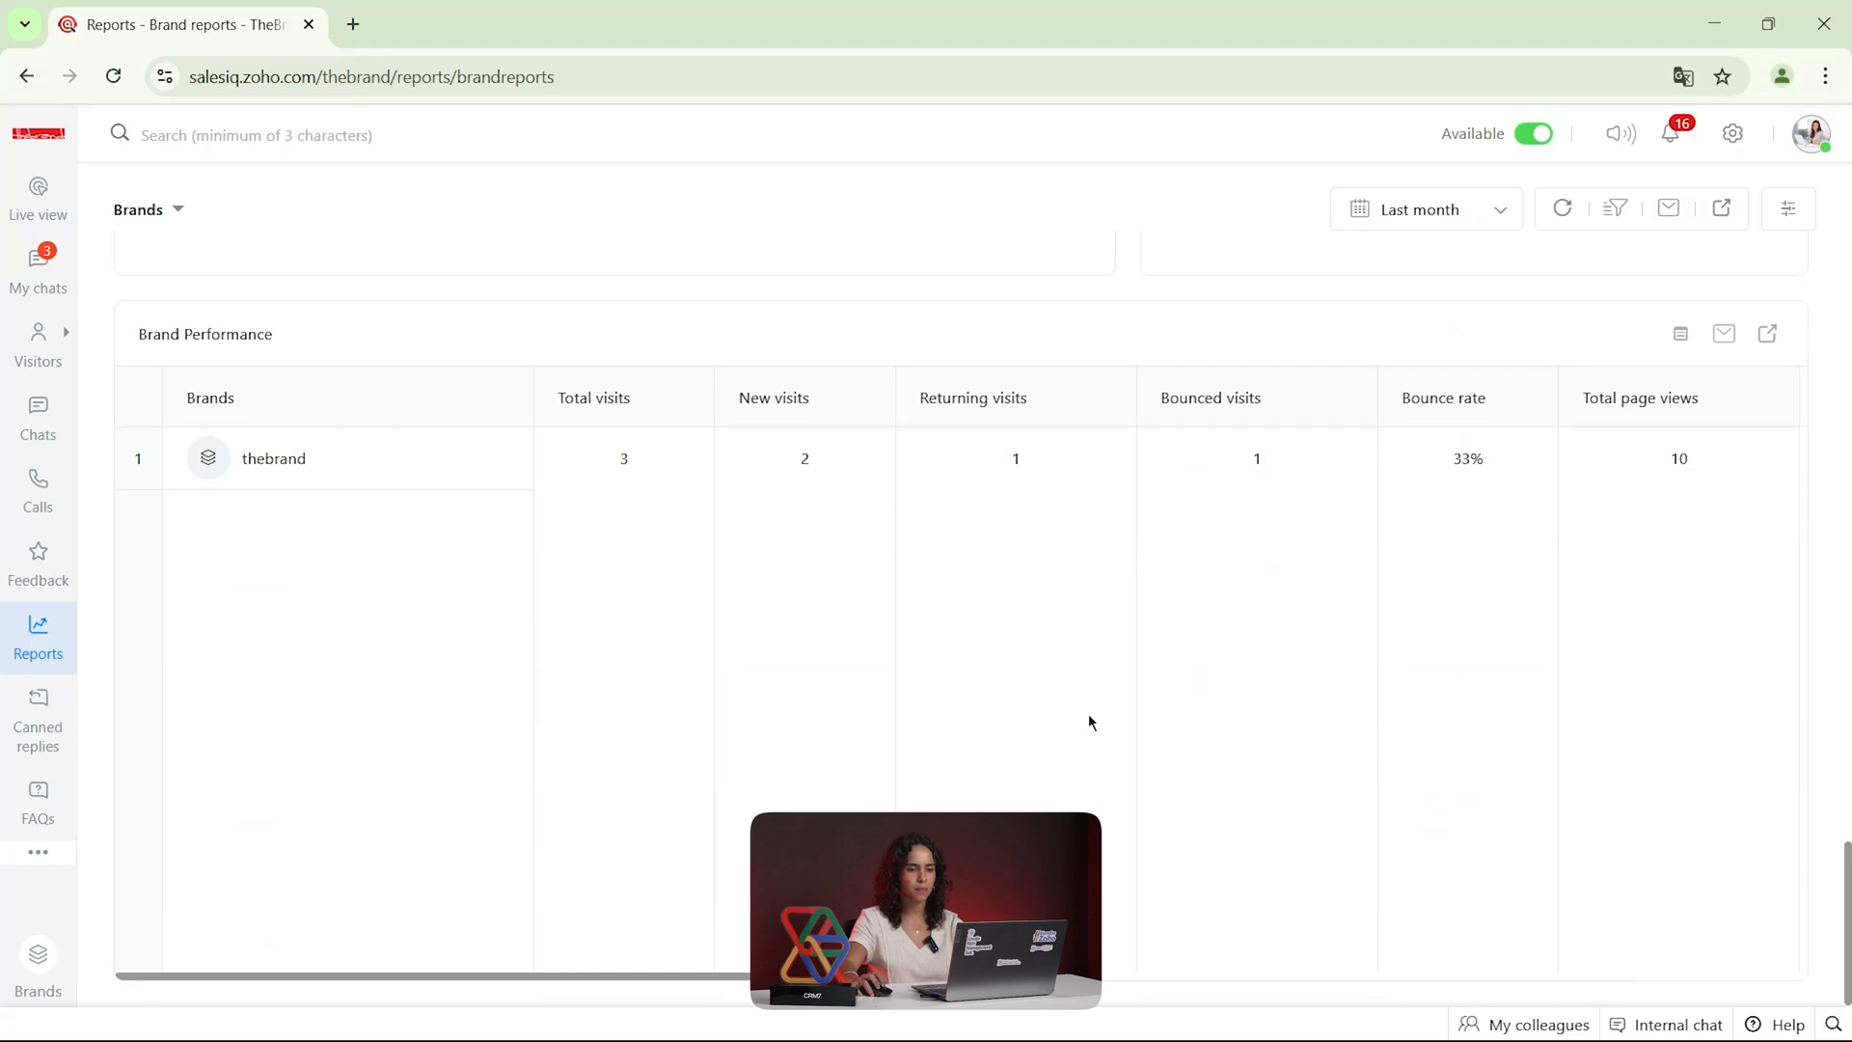
pyautogui.scroll(6, 1088, 718)
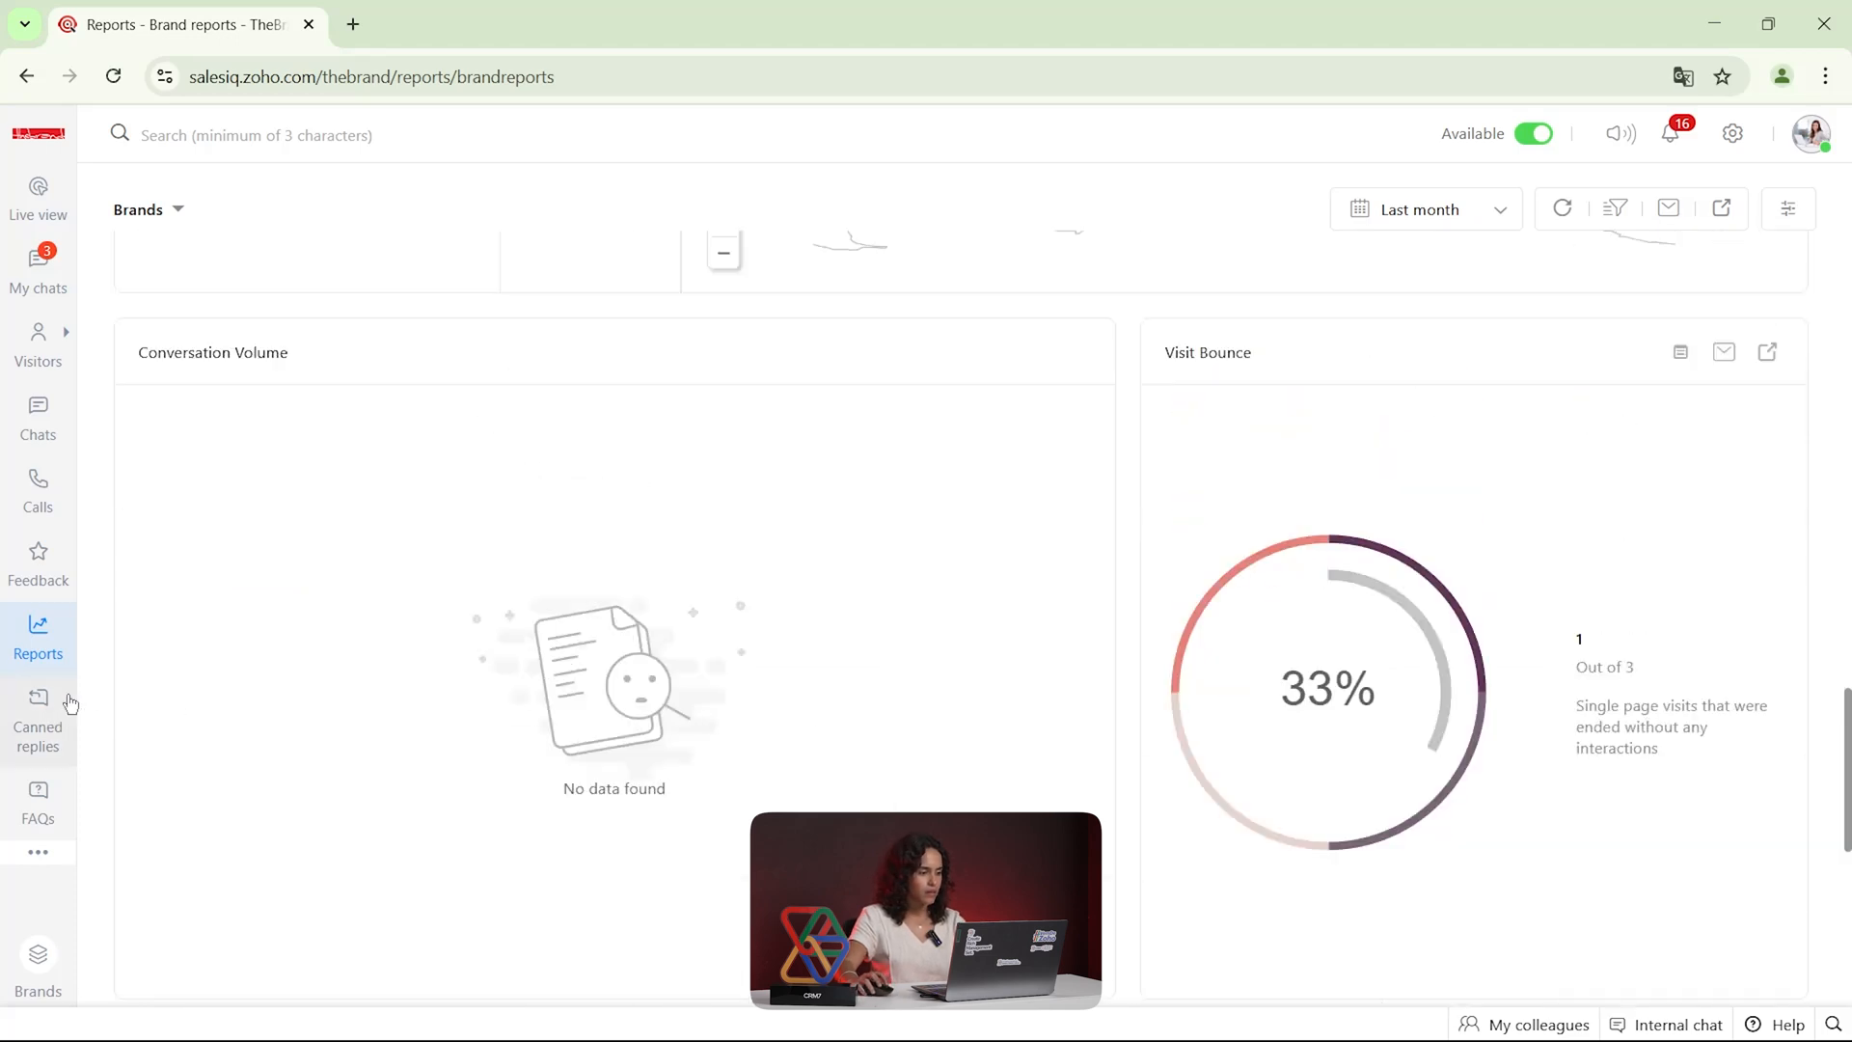
# View the canned replies list and the FAQs section
pyautogui.click(54, 728)
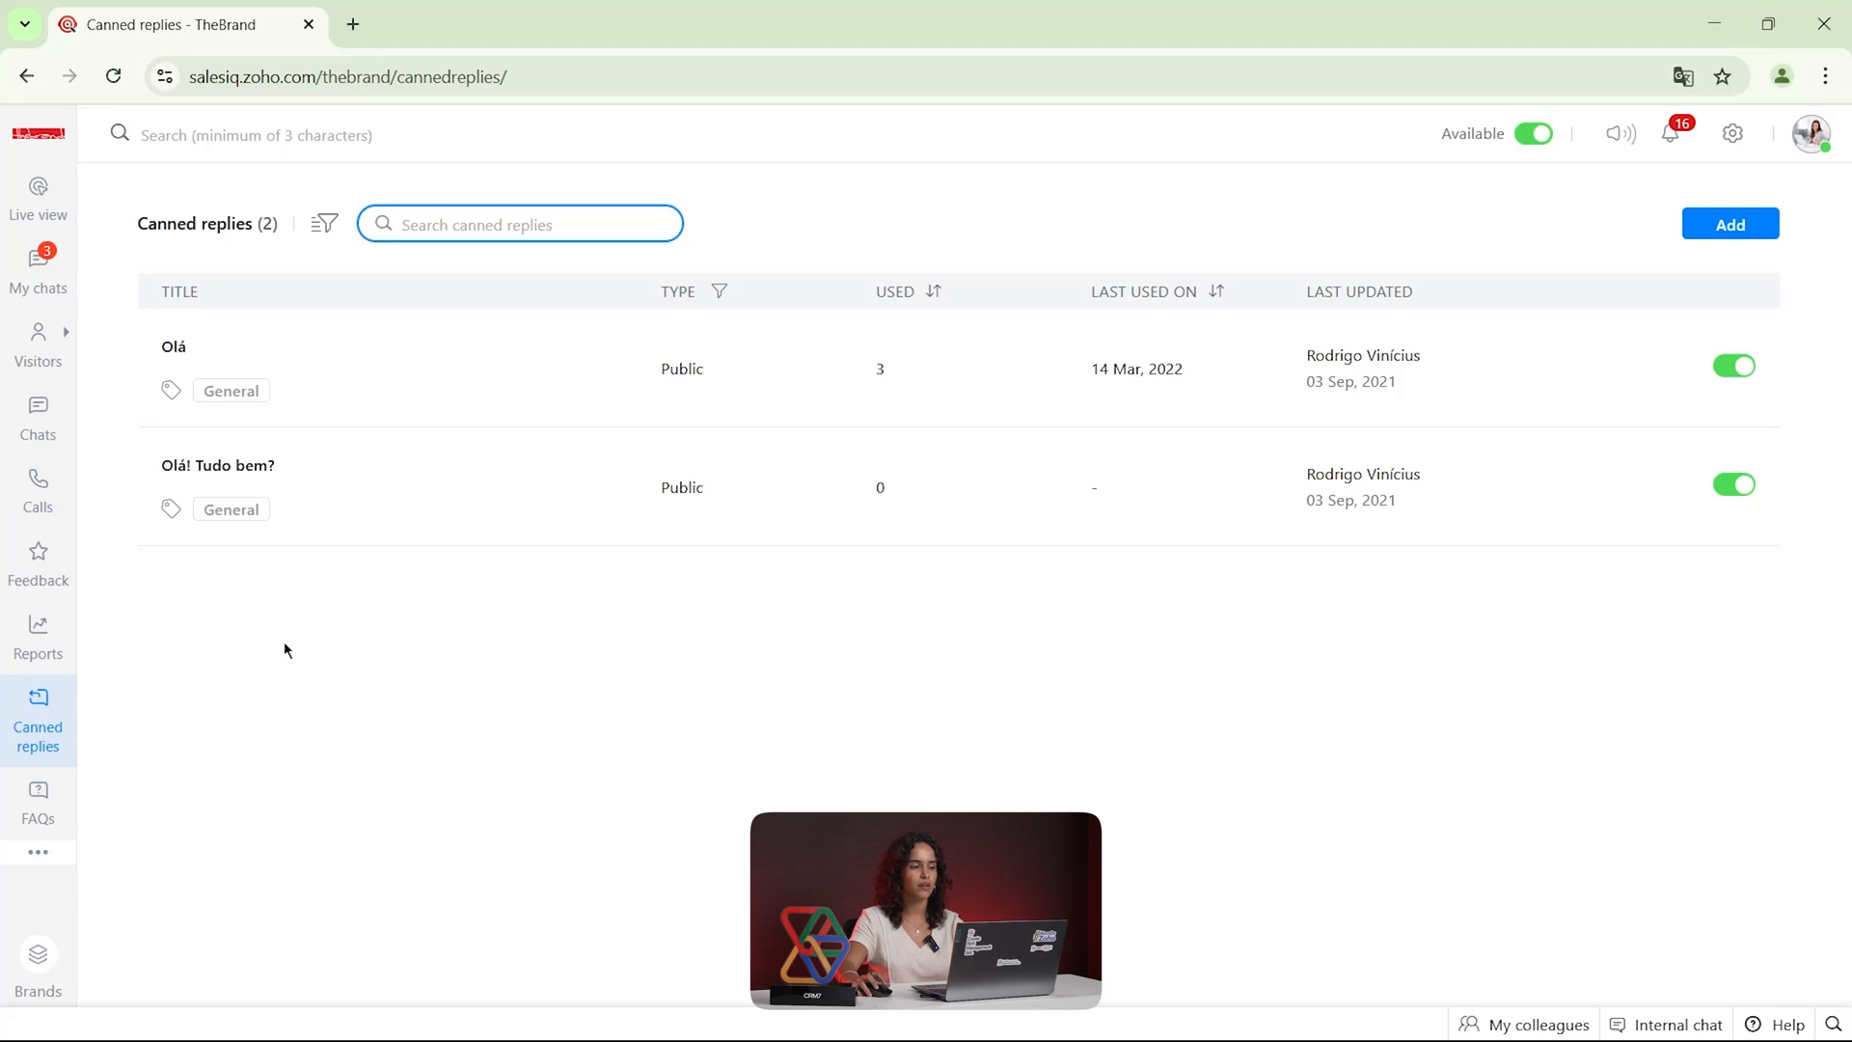
pyautogui.click(39, 807)
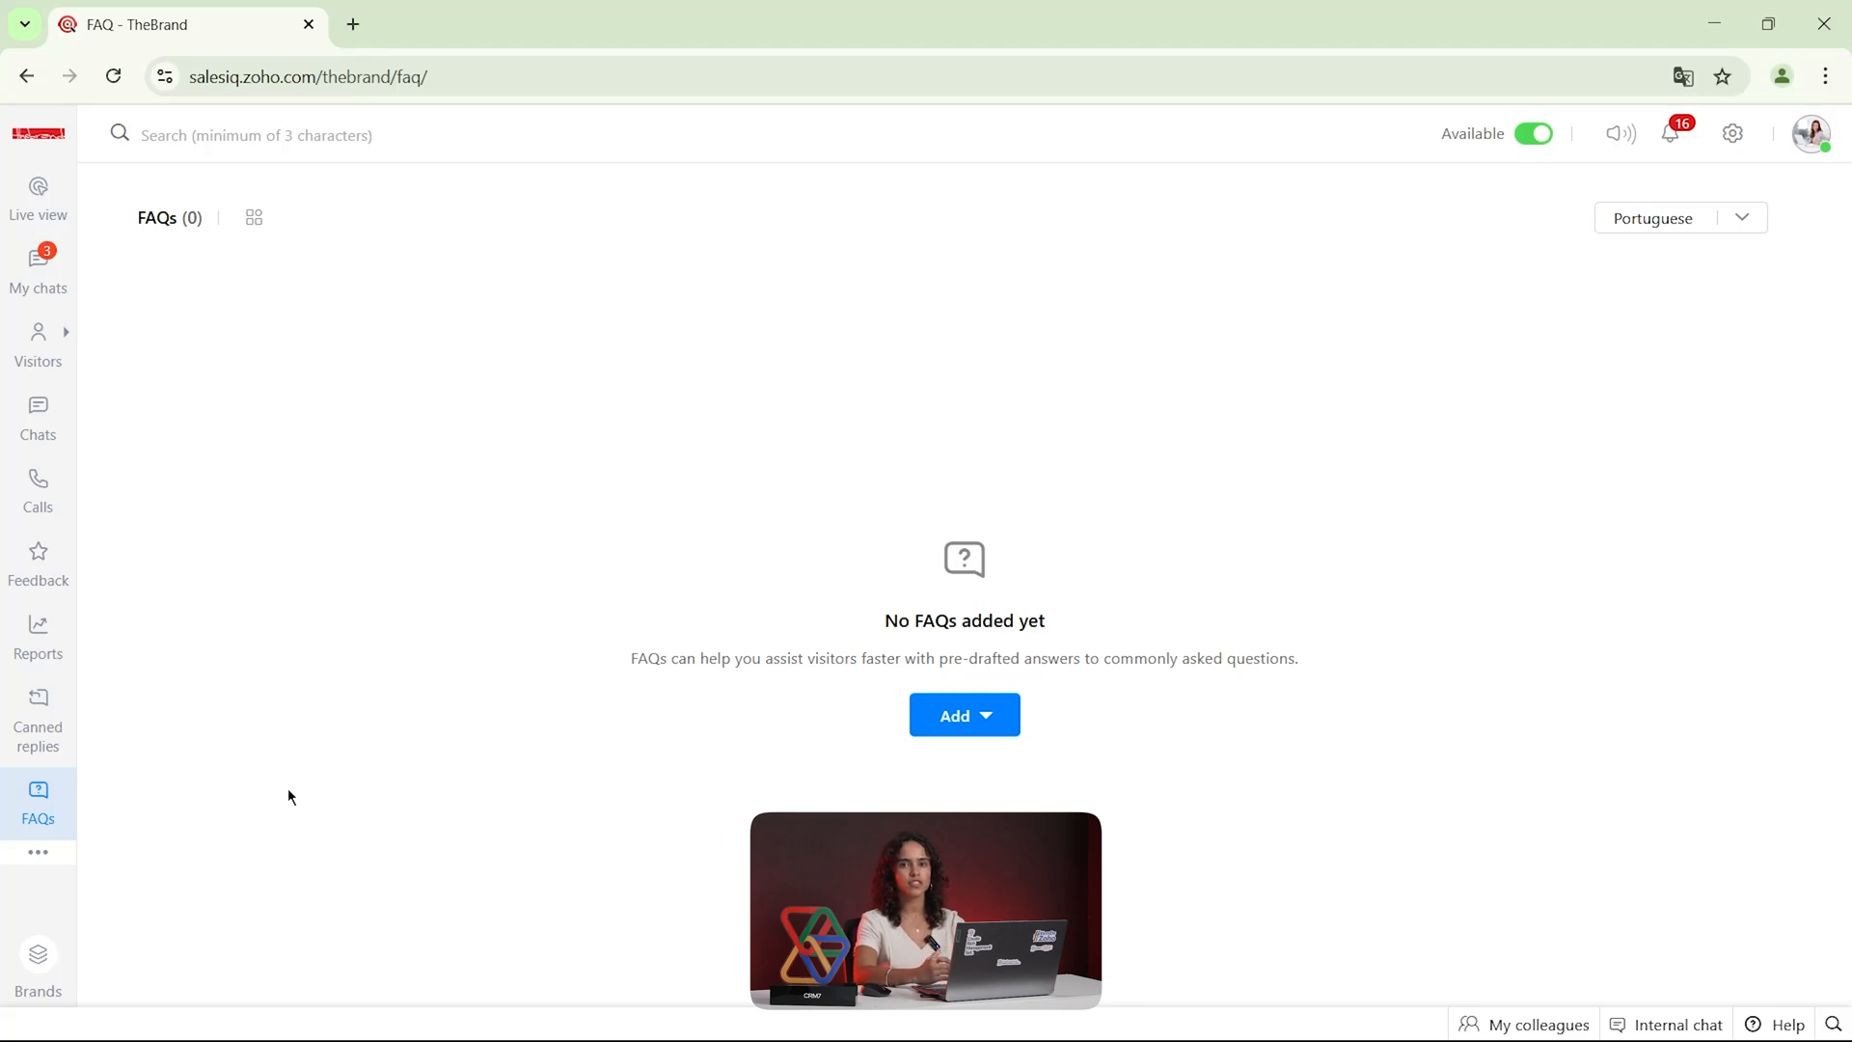
# Open the Small talk section, review the Greetings phrases and responses in Default Package, and close the package
pyautogui.click(37, 853)
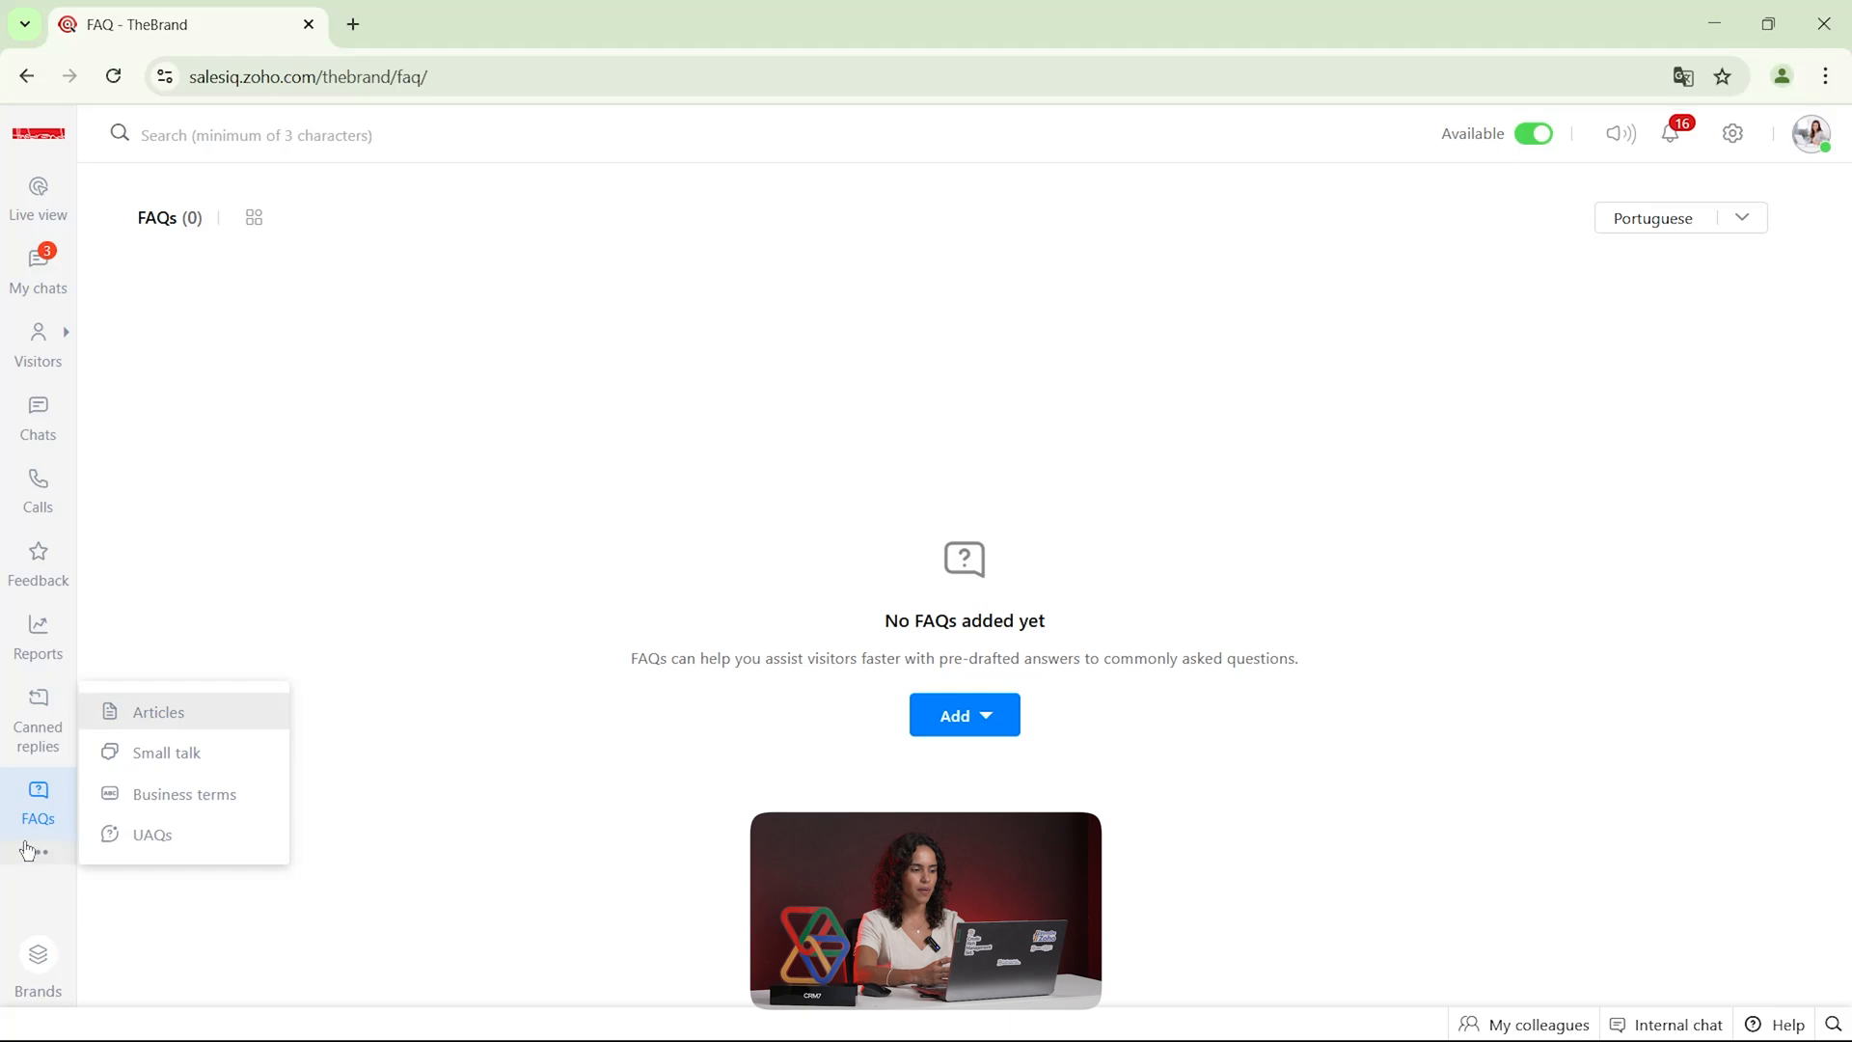
pyautogui.click(227, 759)
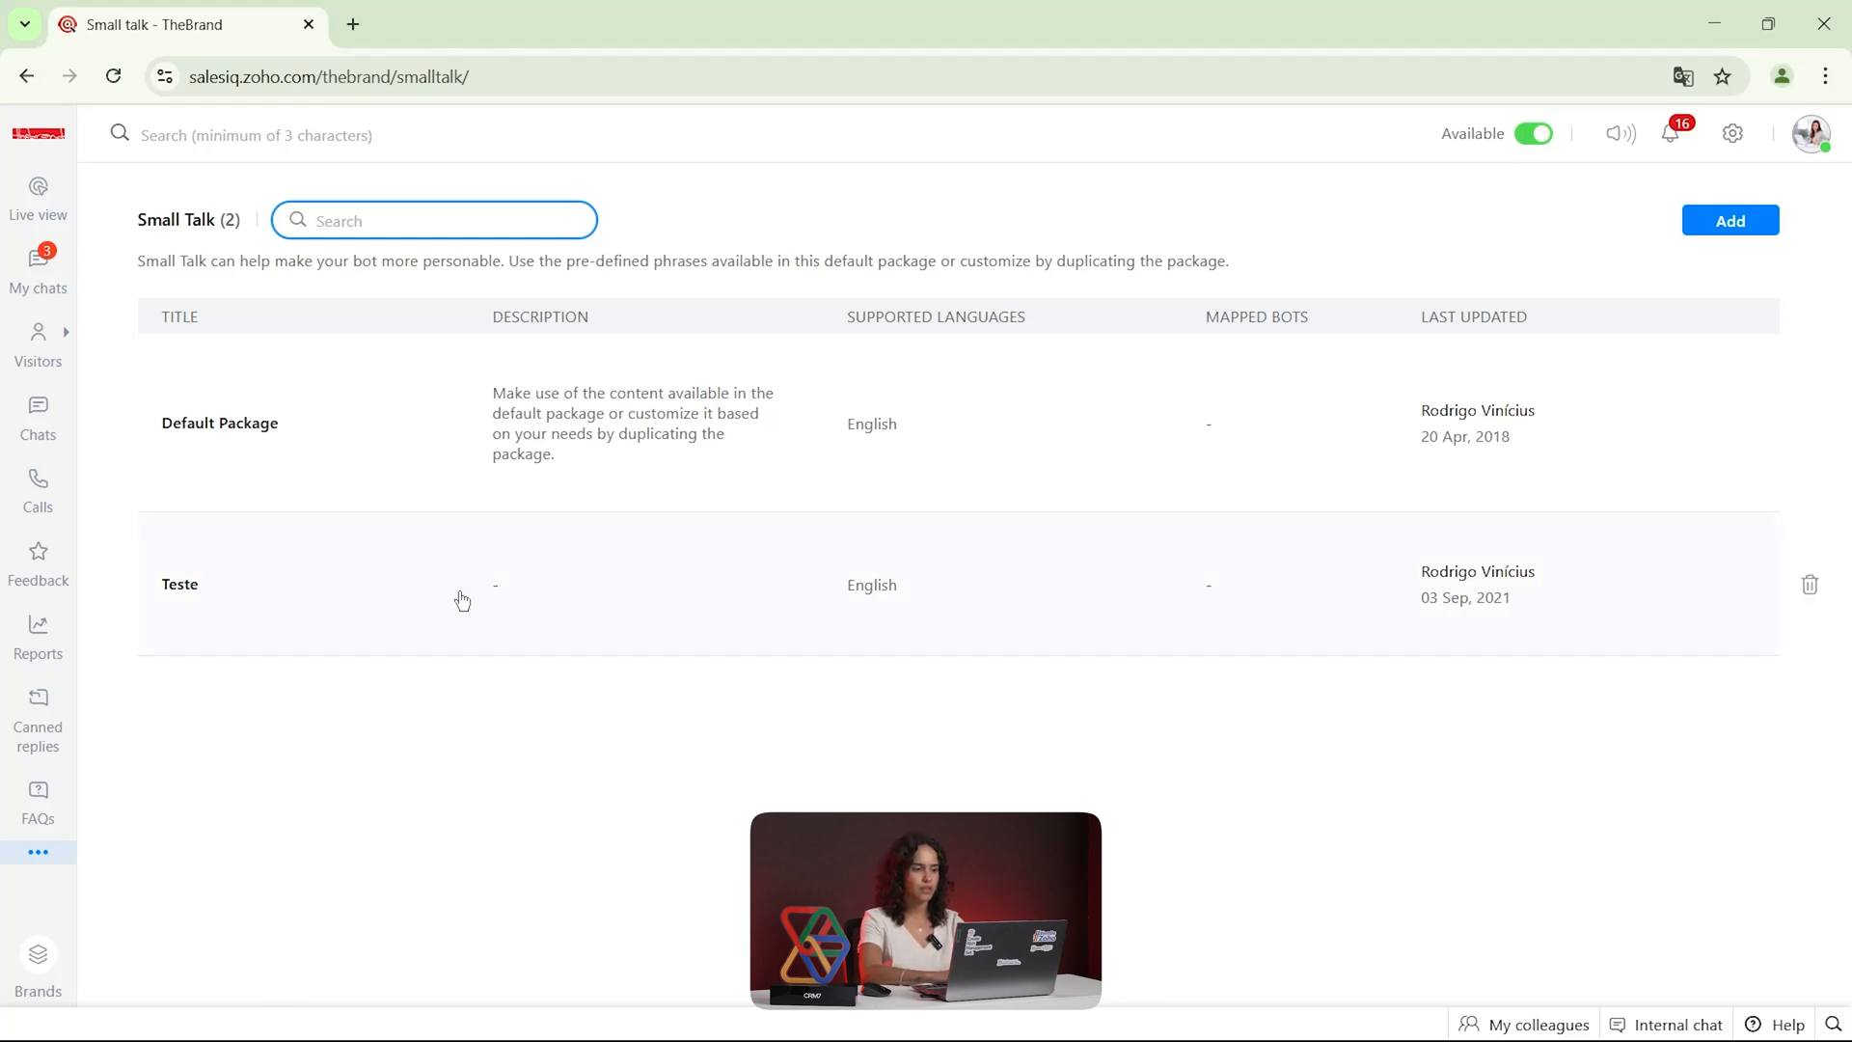
pyautogui.click(393, 478)
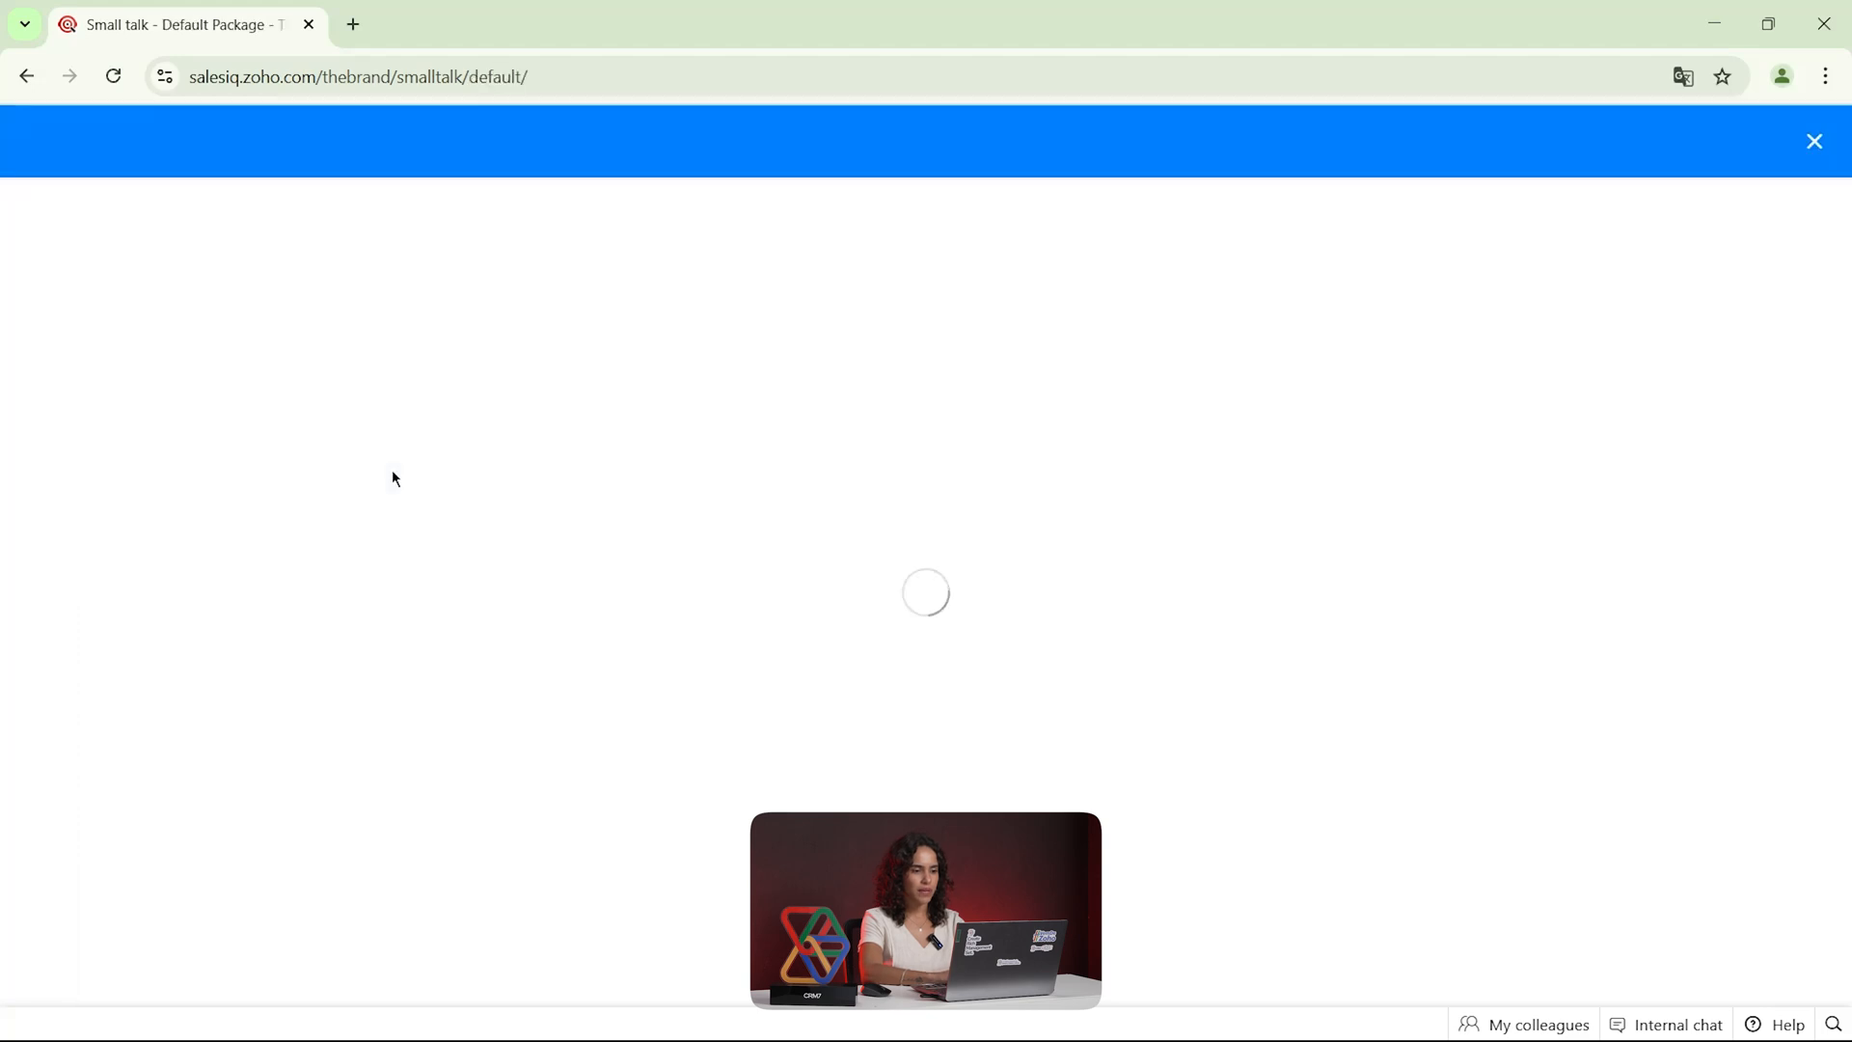
pyautogui.scroll(-2, 984, 636)
pyautogui.scroll(2, 984, 637)
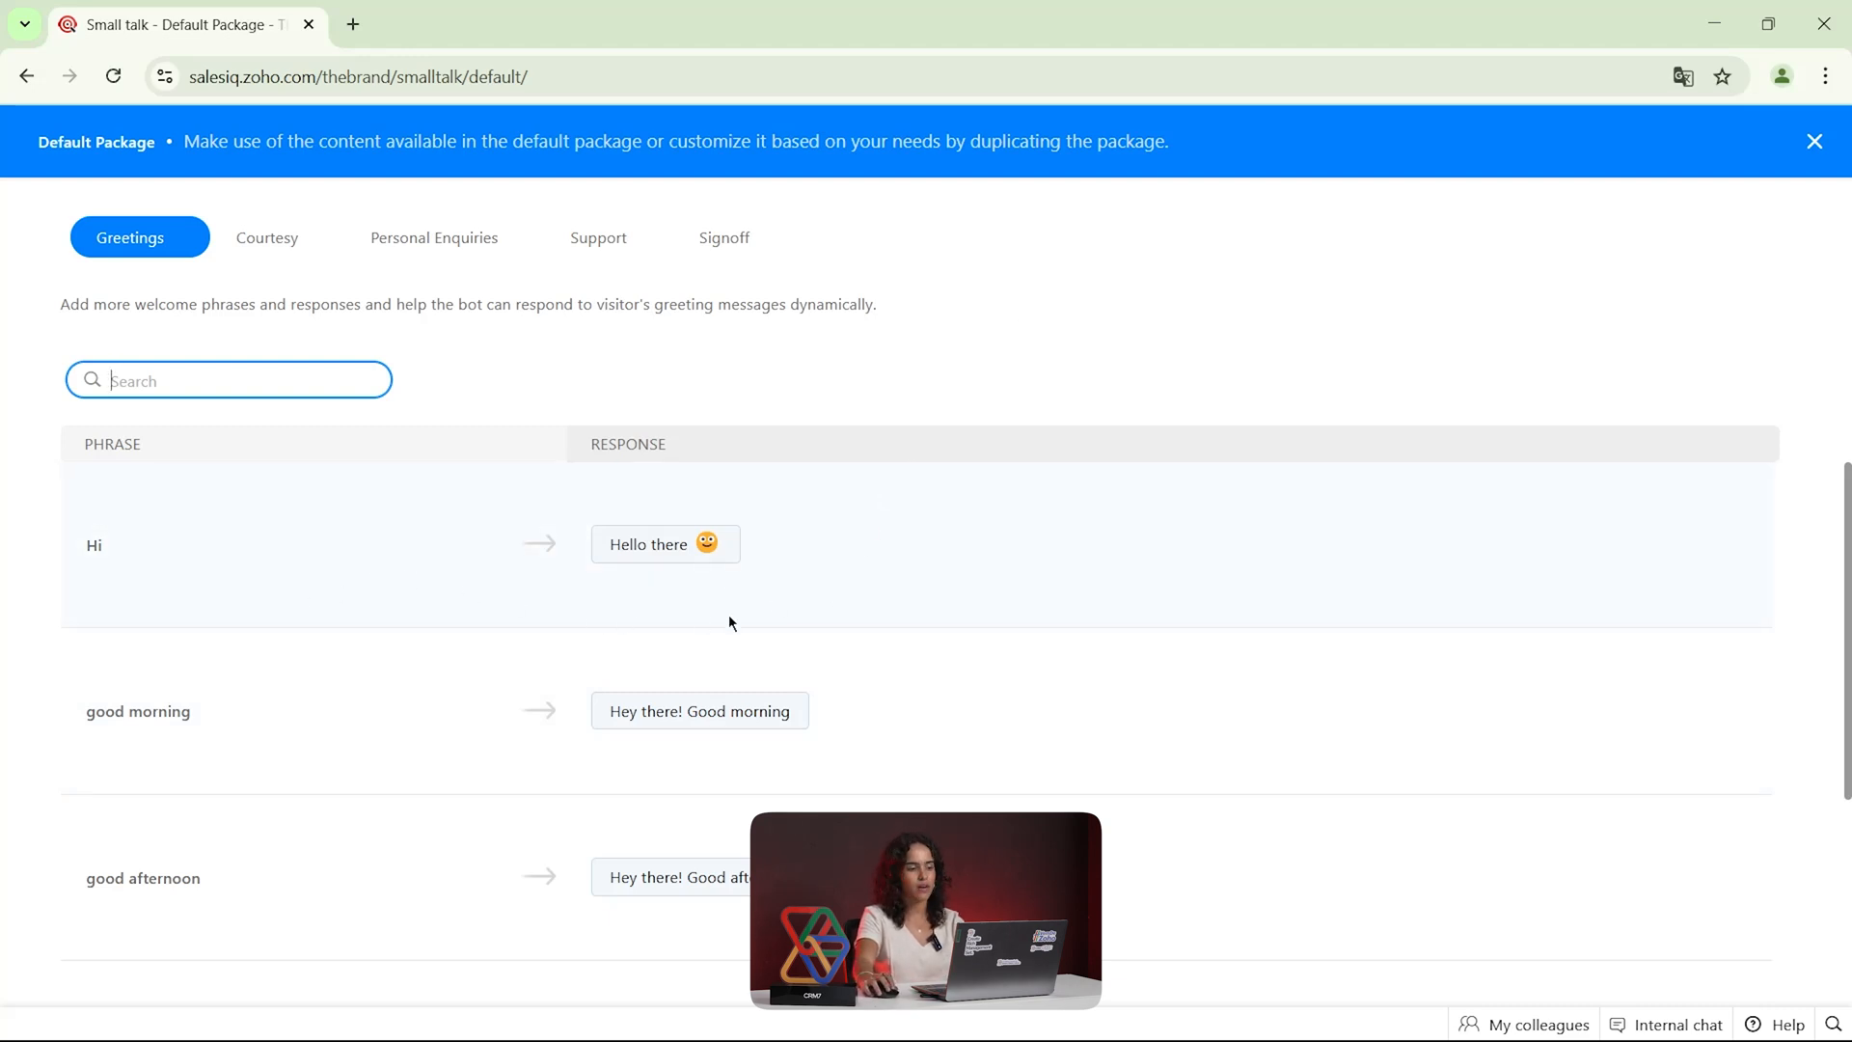
pyautogui.scroll(-3, 714, 617)
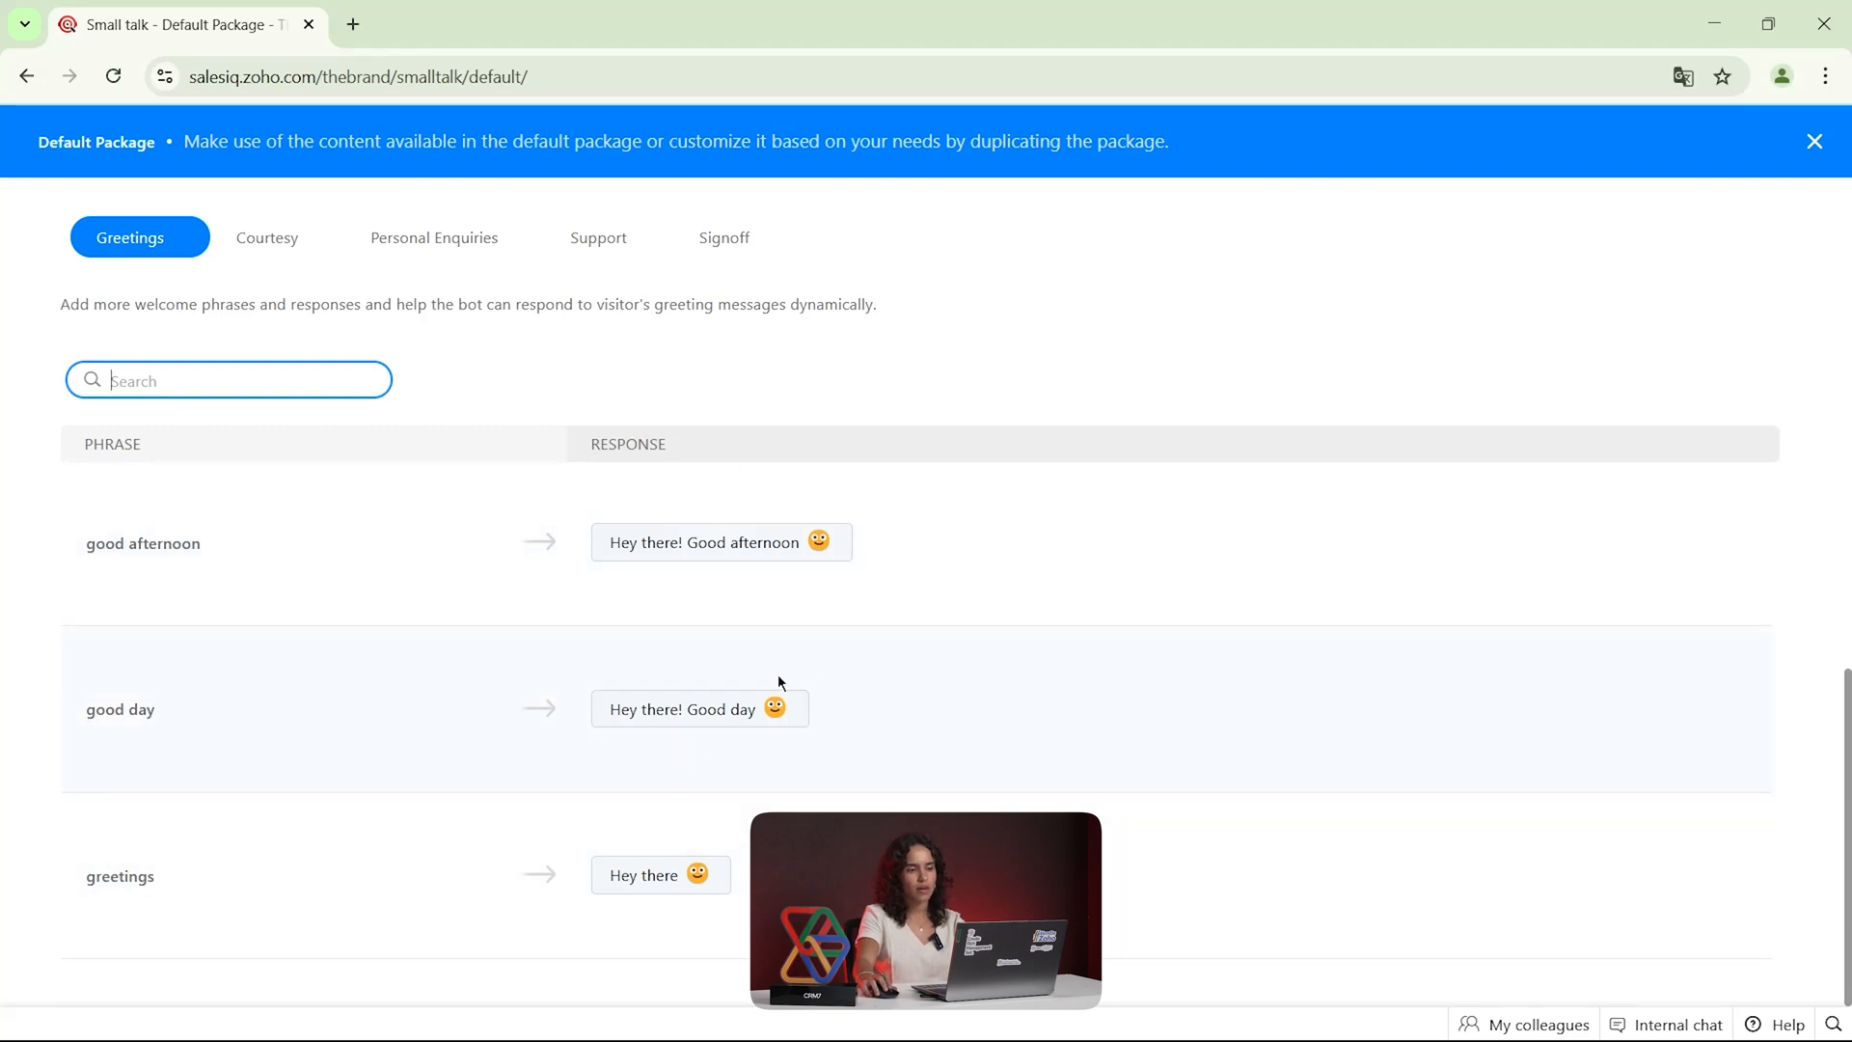
pyautogui.scroll(3, 740, 685)
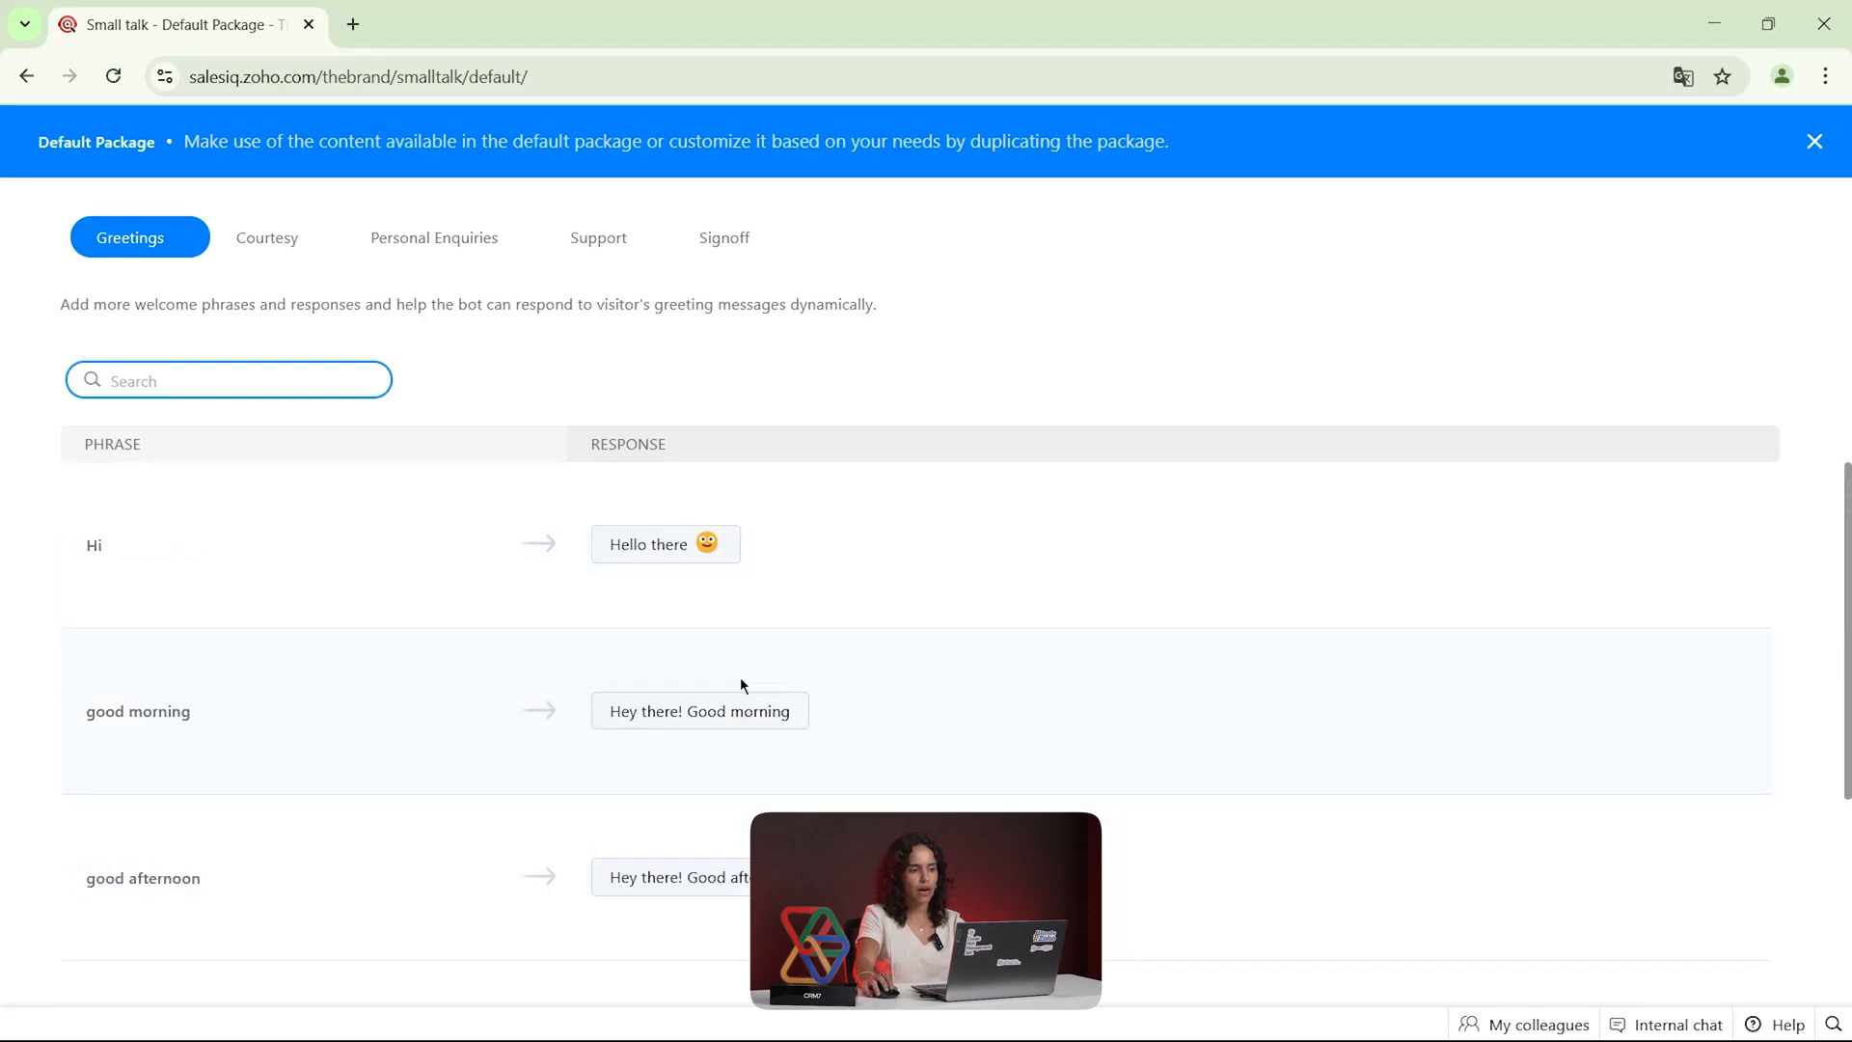
pyautogui.click(1815, 144)
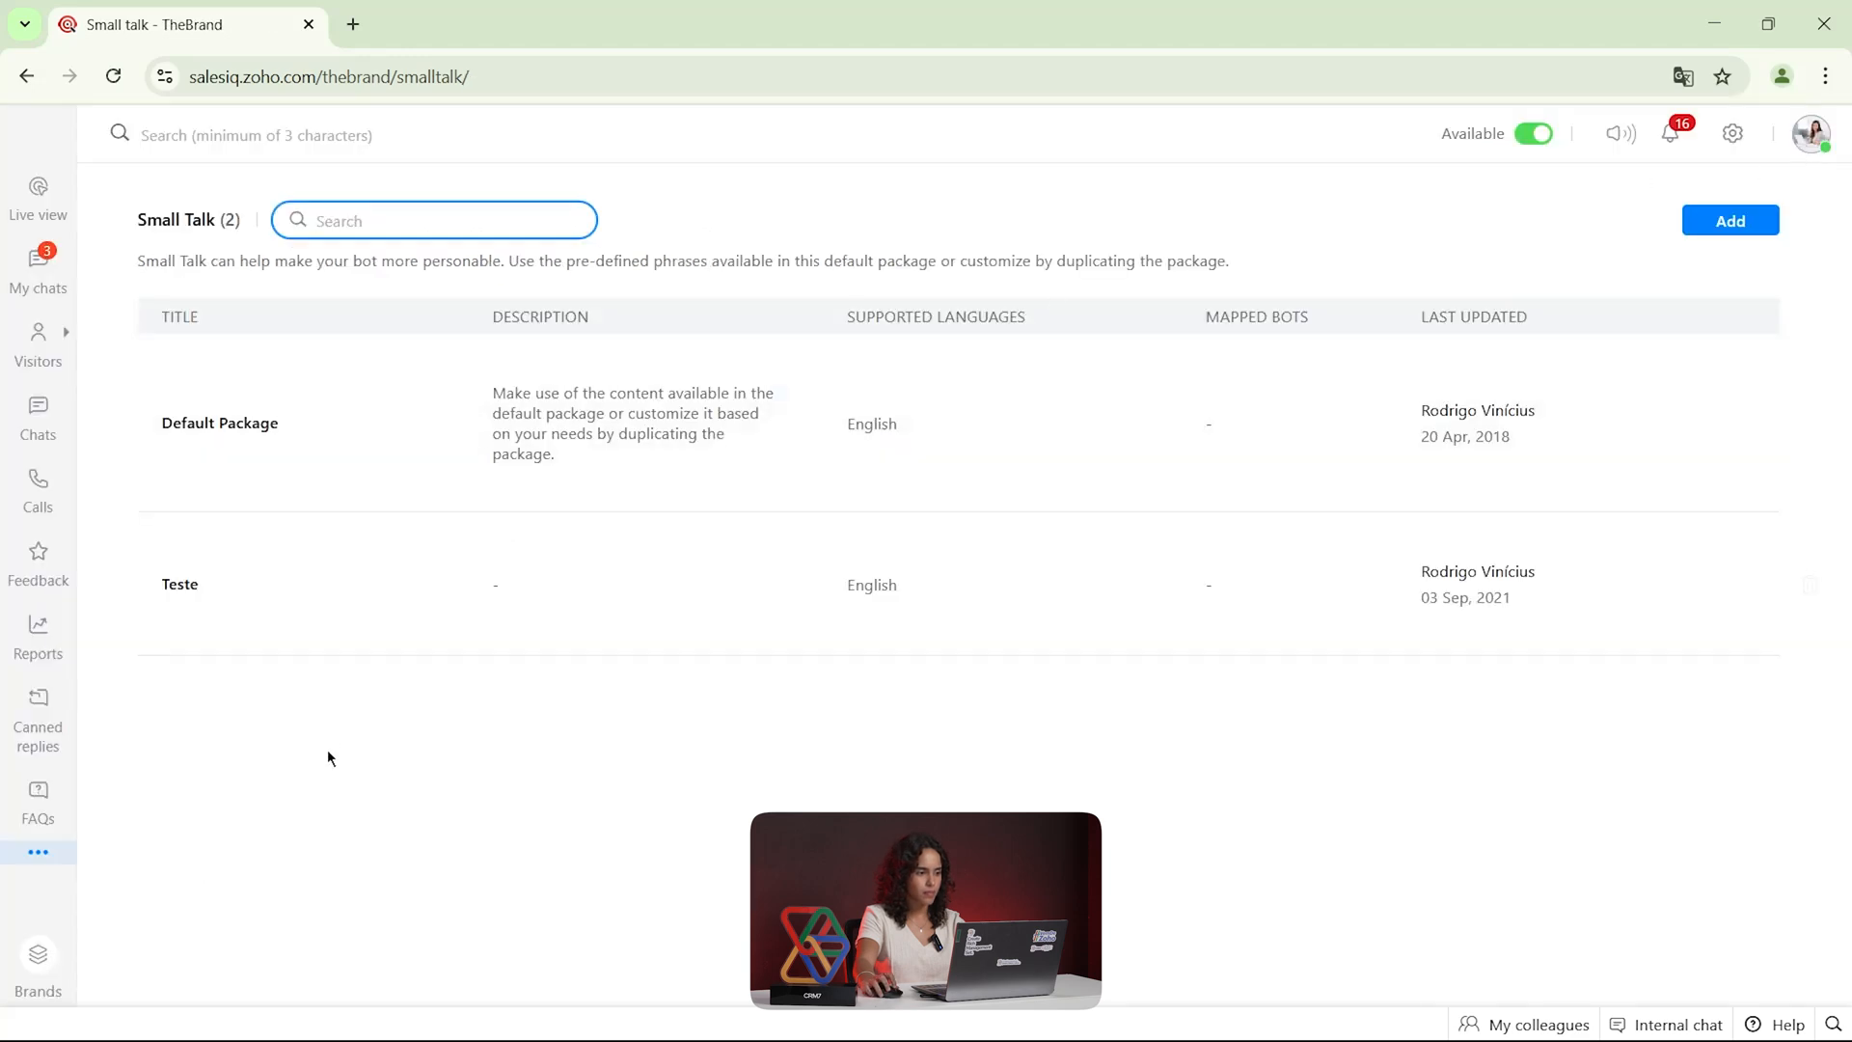
# View the Business terms section and the UAQs section
pyautogui.click(38, 851)
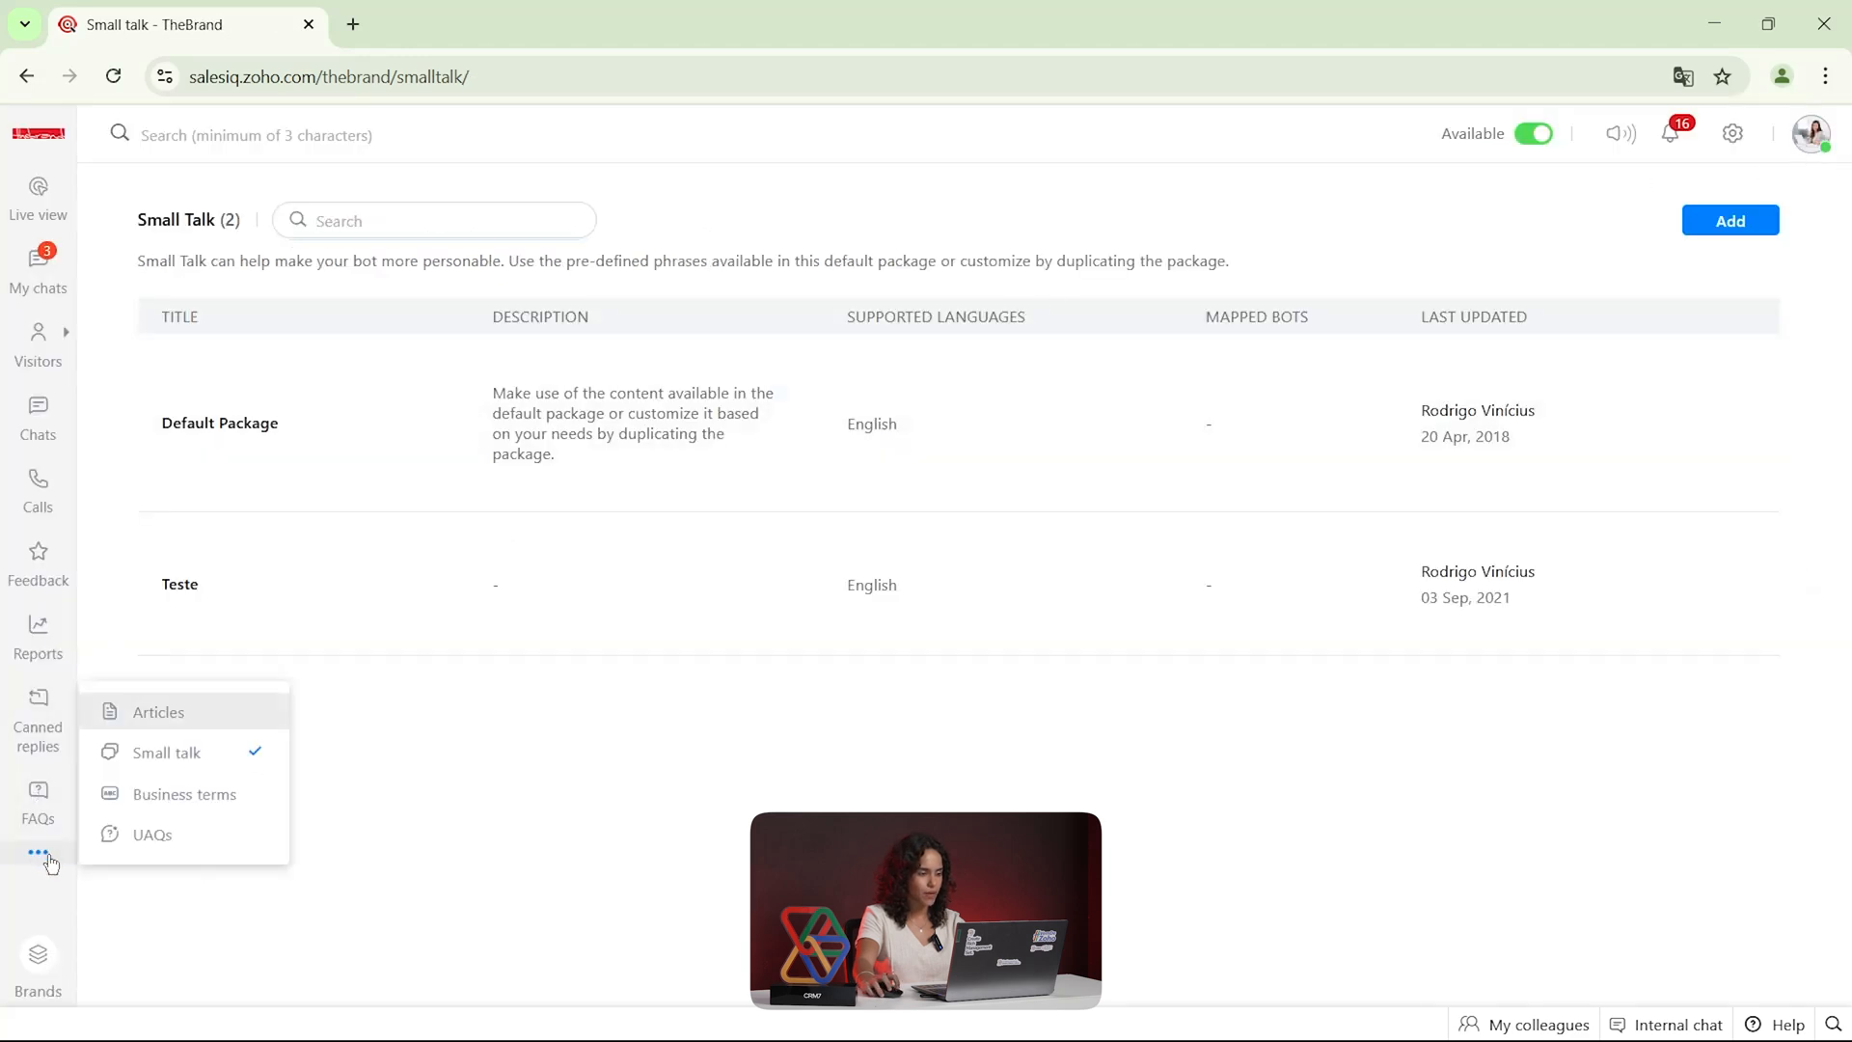
pyautogui.click(218, 796)
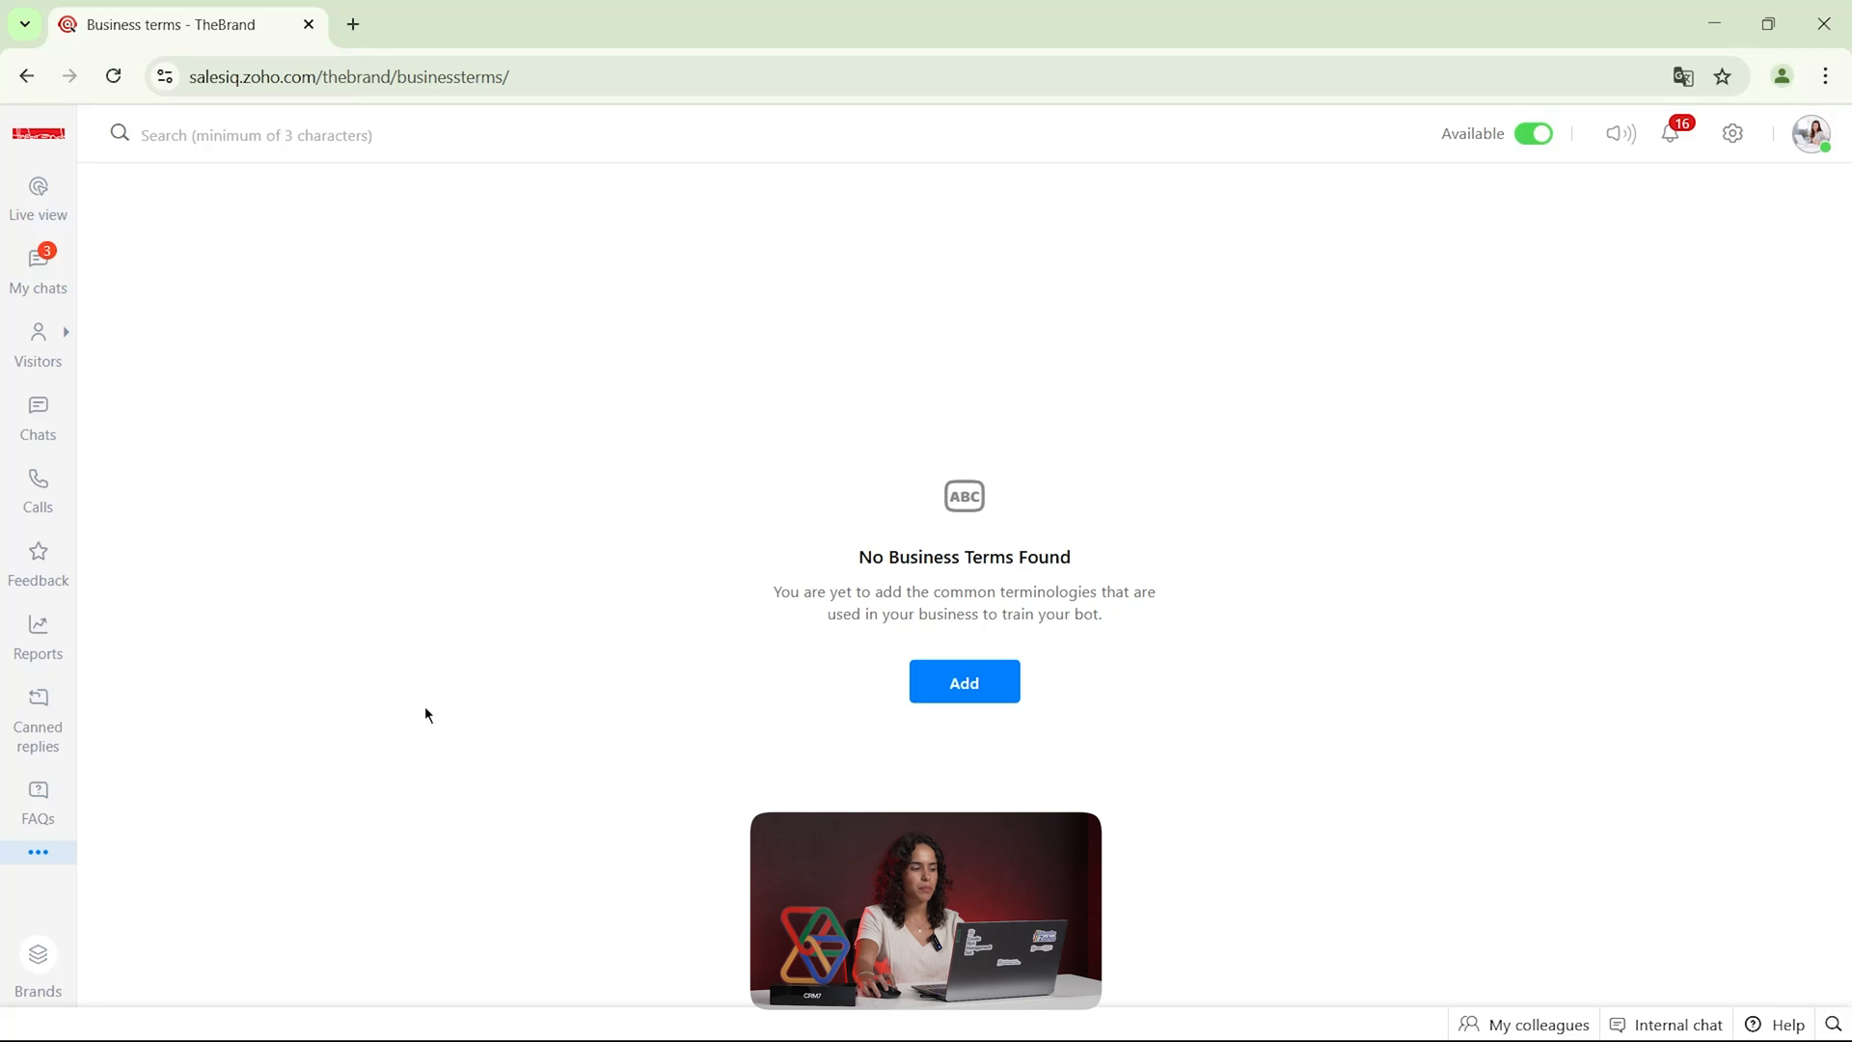
pyautogui.click(48, 854)
pyautogui.click(154, 849)
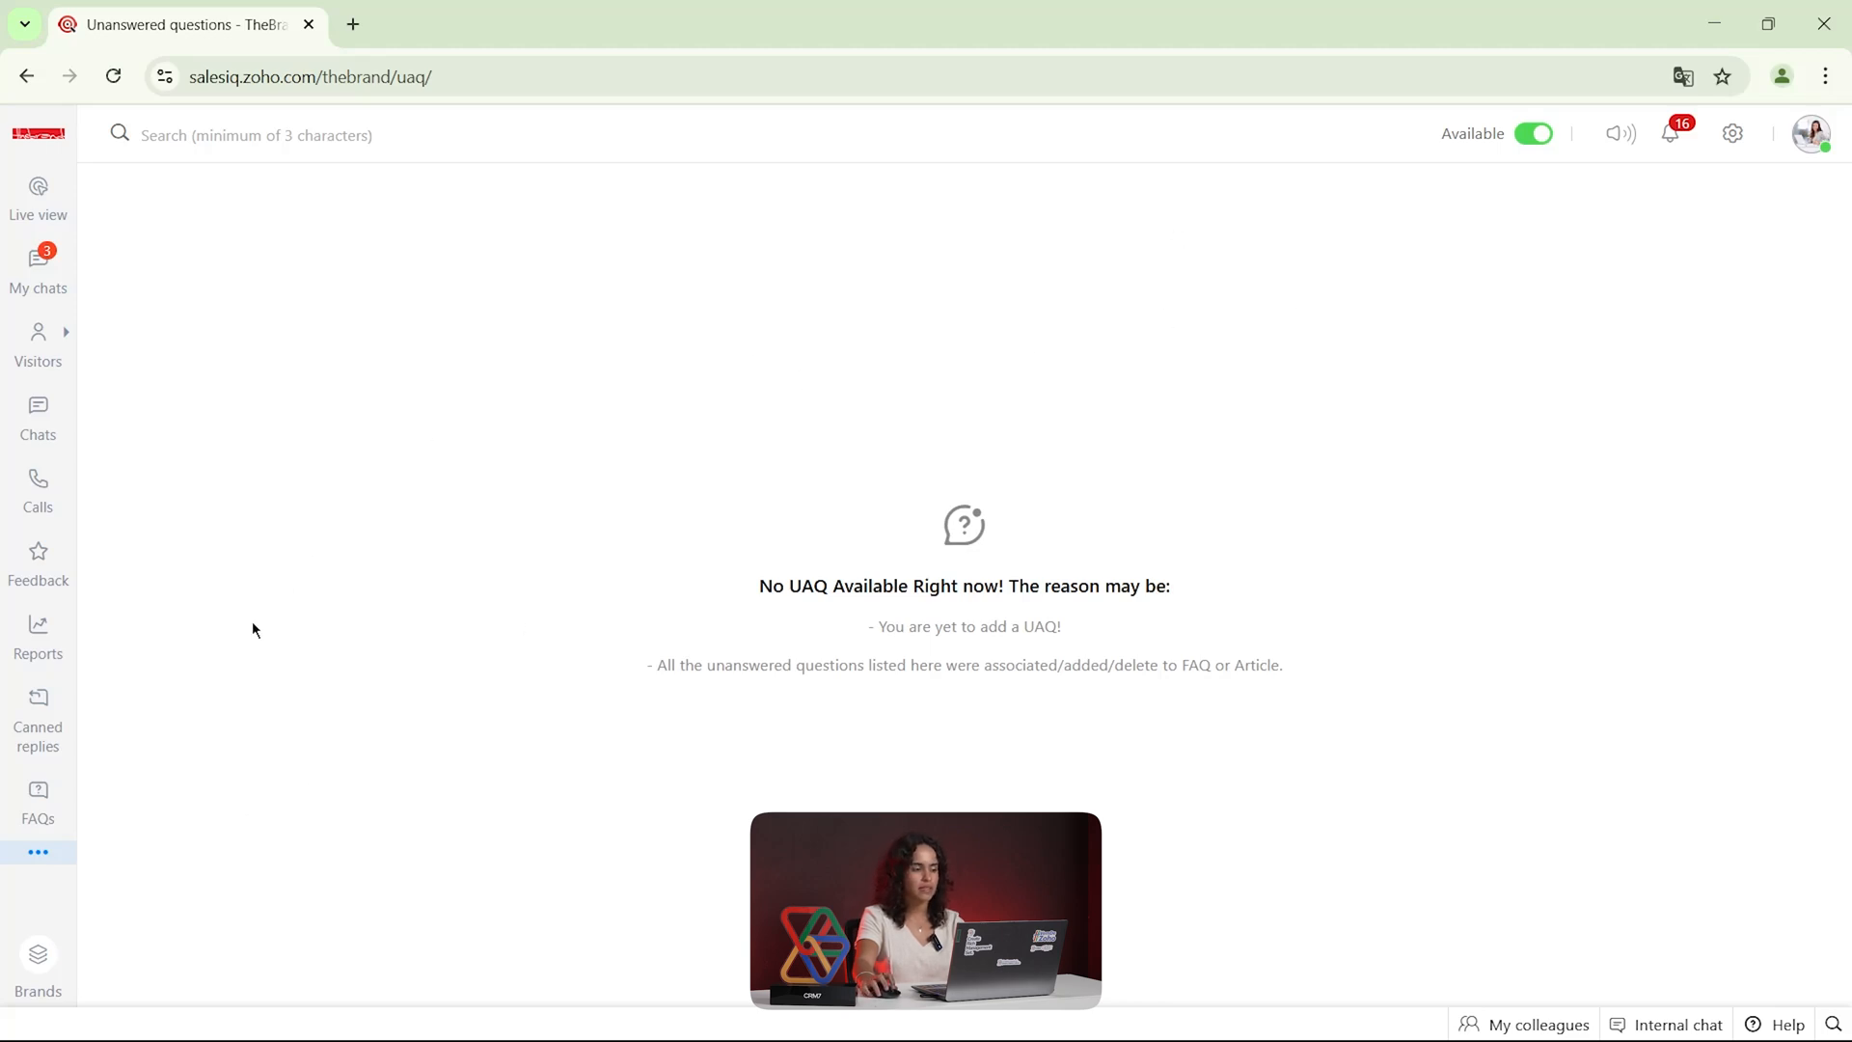
# Open the settings and view the My Profile and Company Profile pages, closing each one
pyautogui.click(1732, 134)
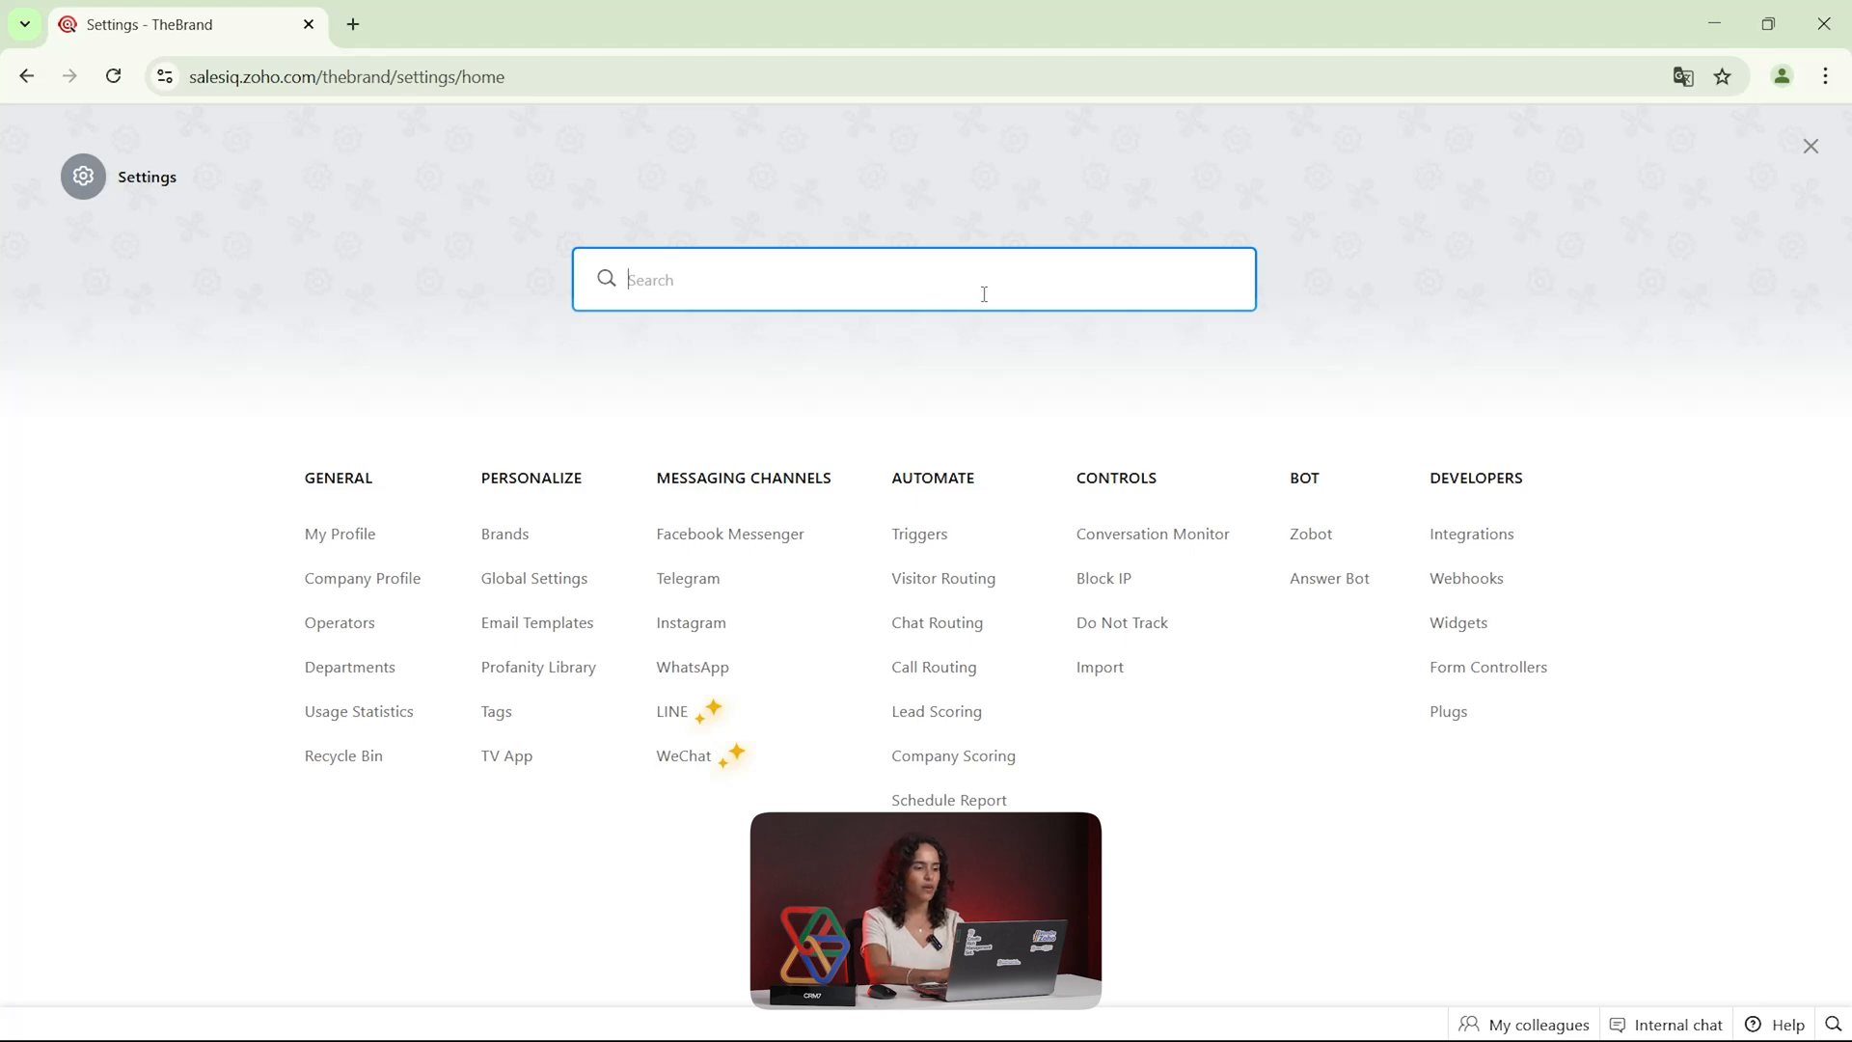
pyautogui.click(358, 543)
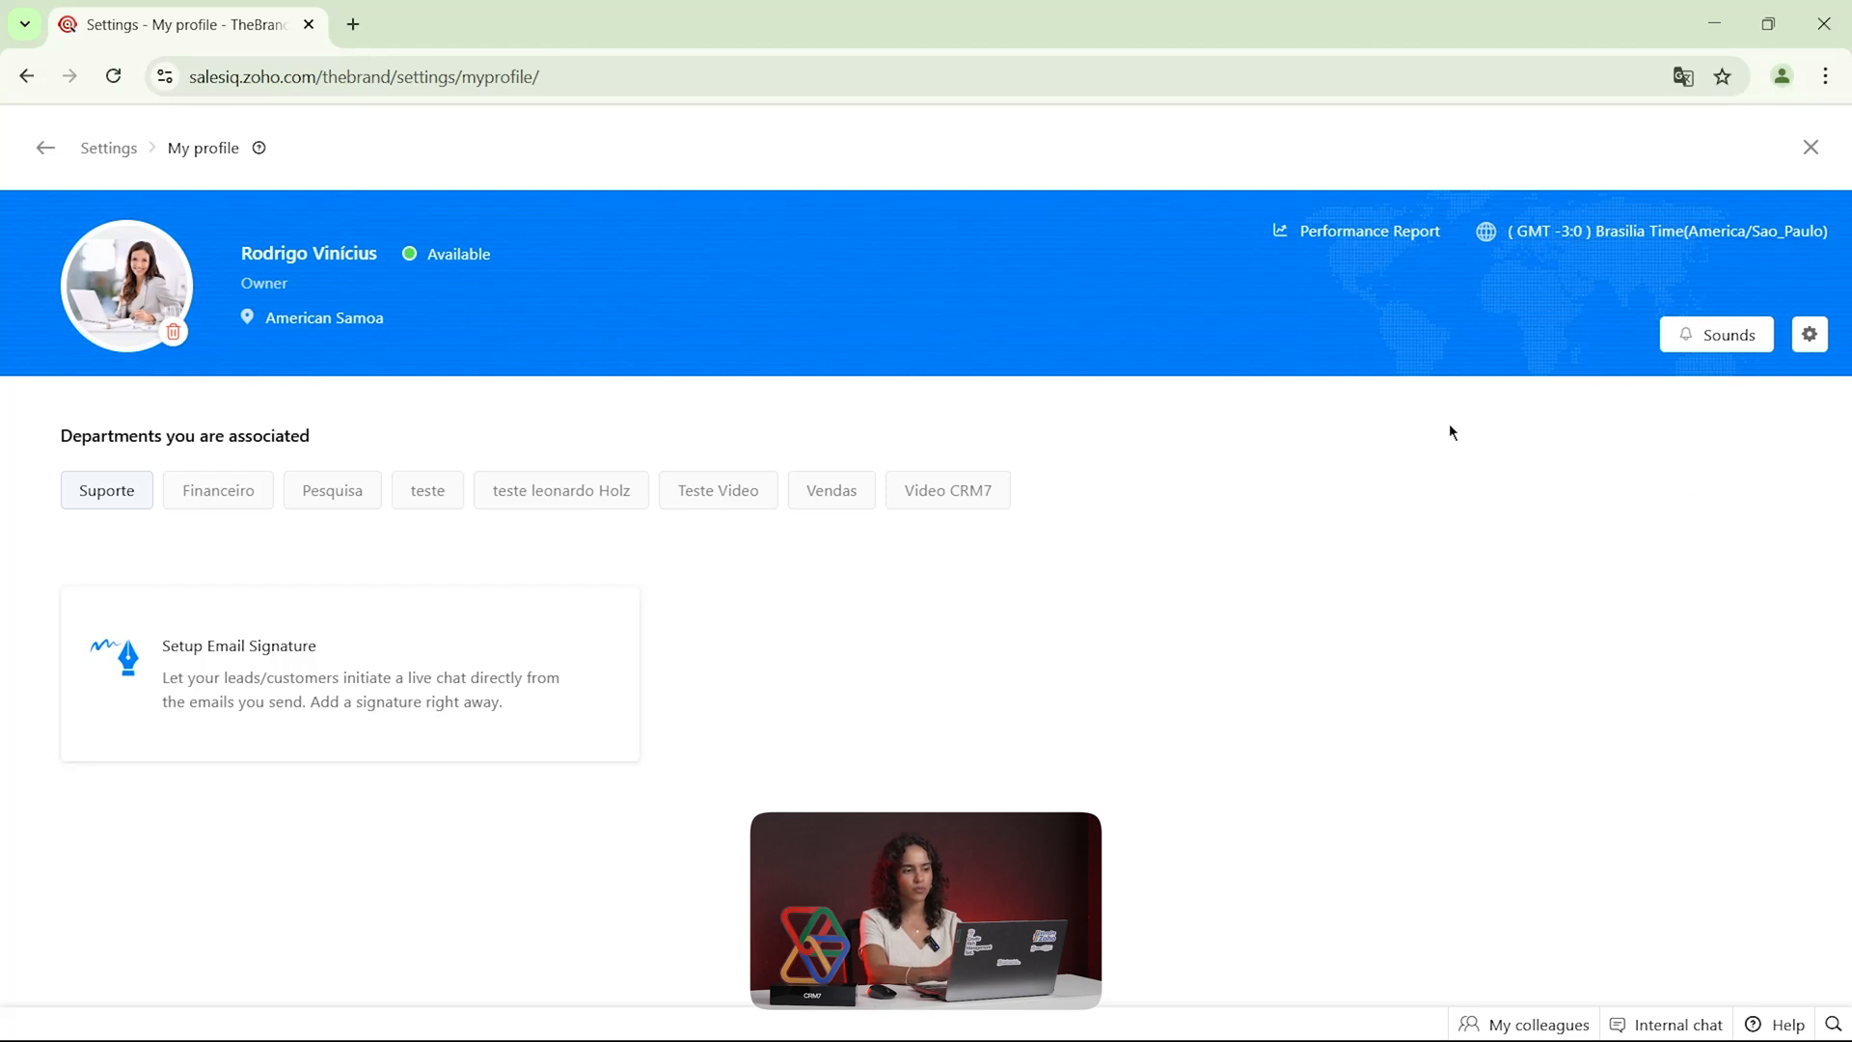
pyautogui.click(1817, 152)
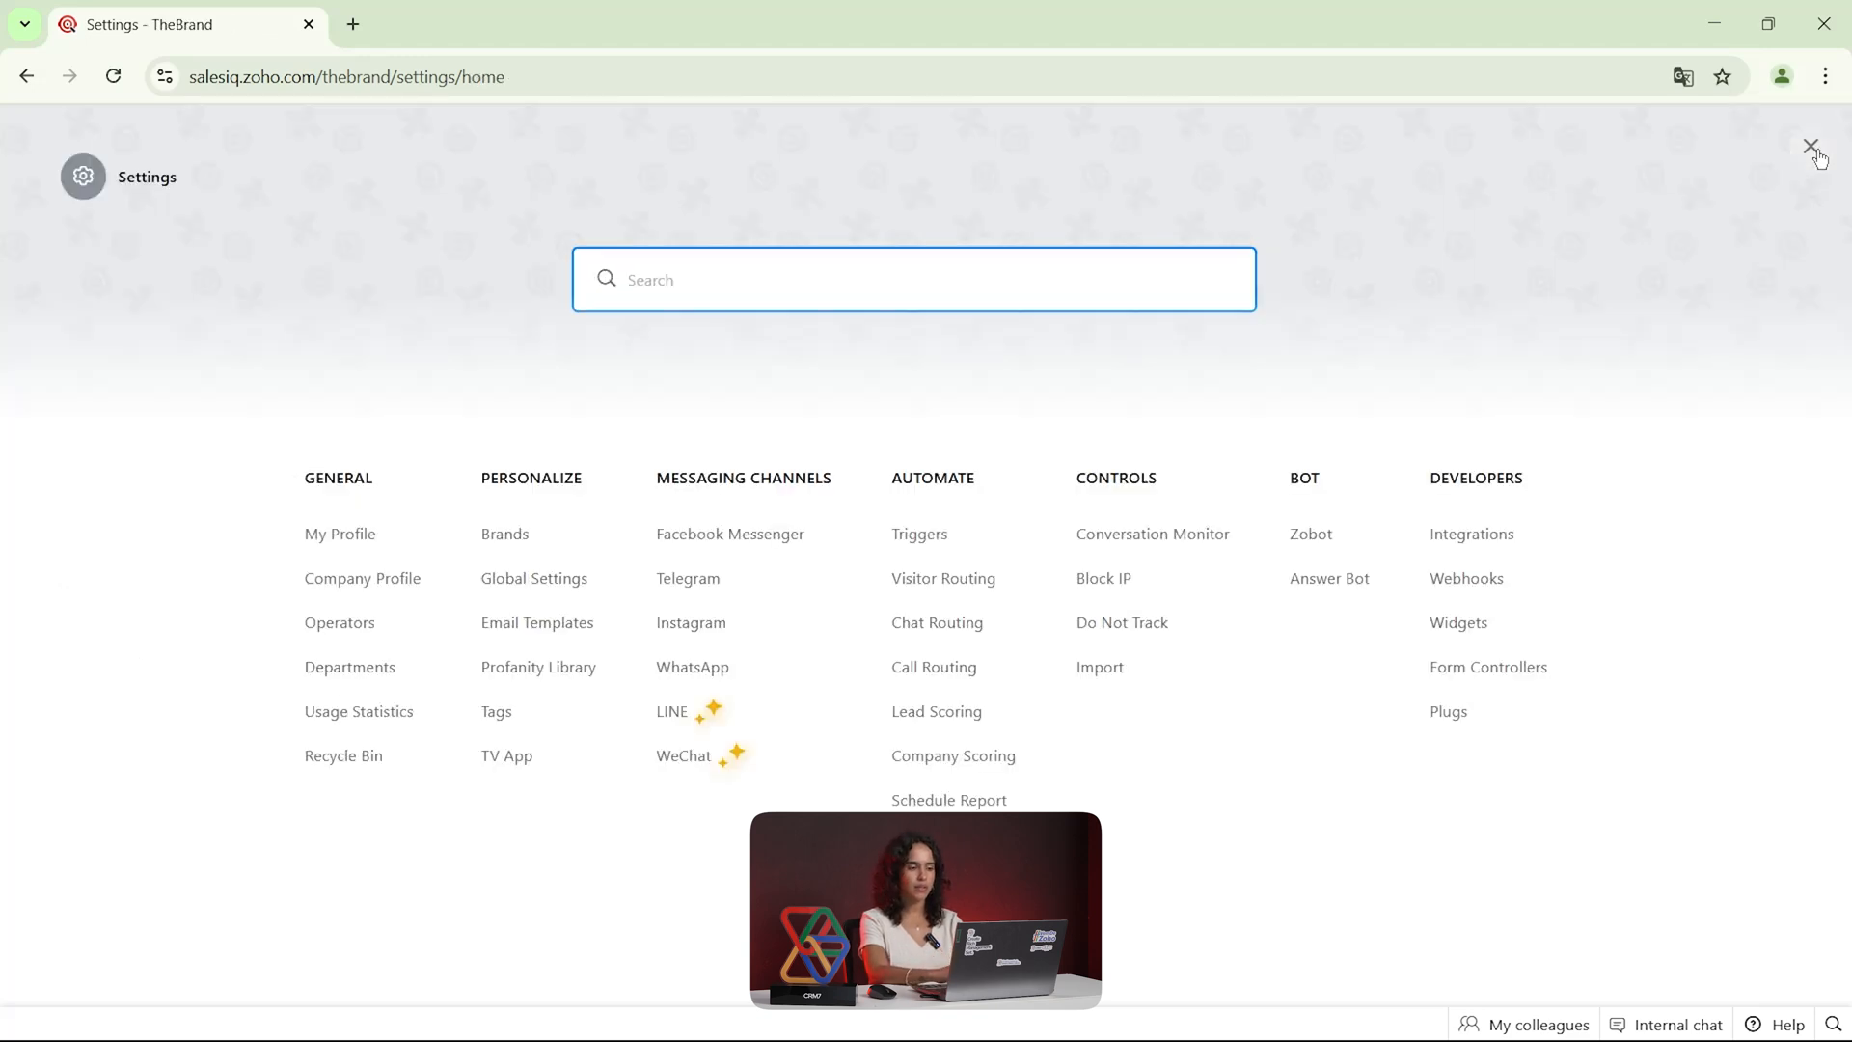
pyautogui.click(406, 578)
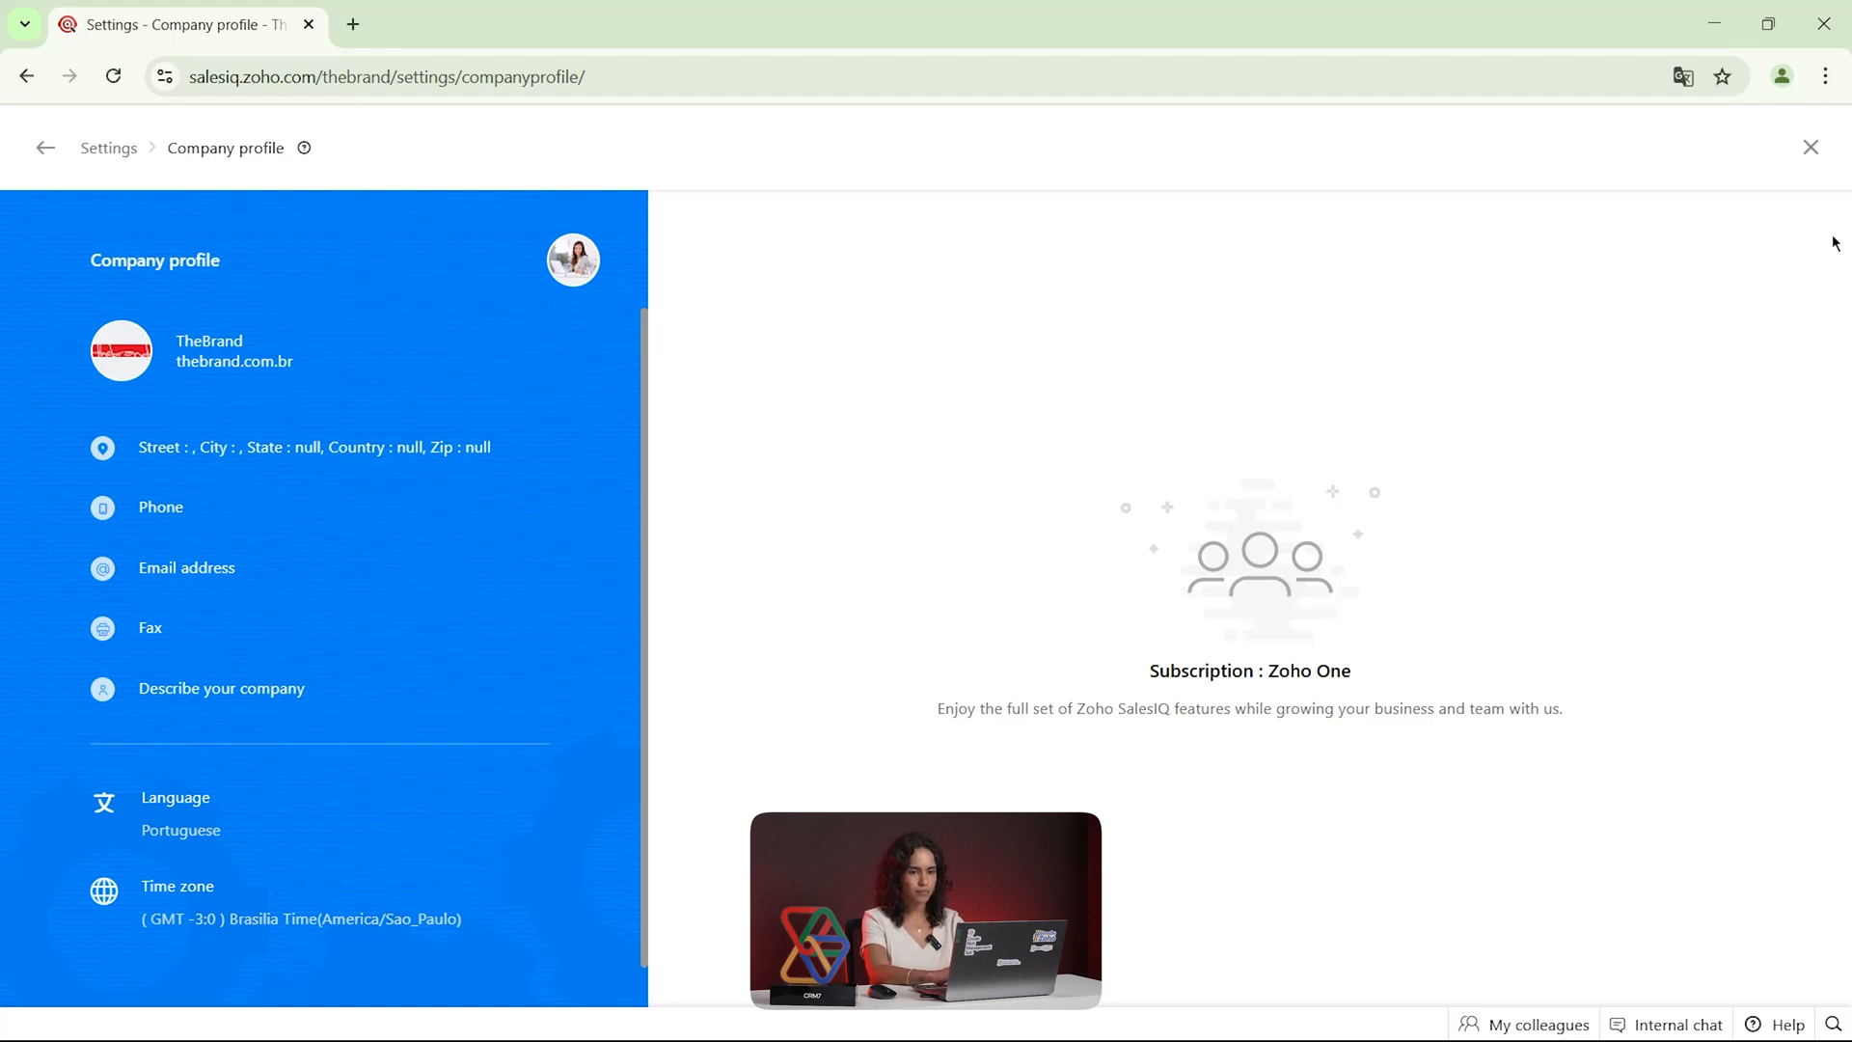
pyautogui.click(1808, 149)
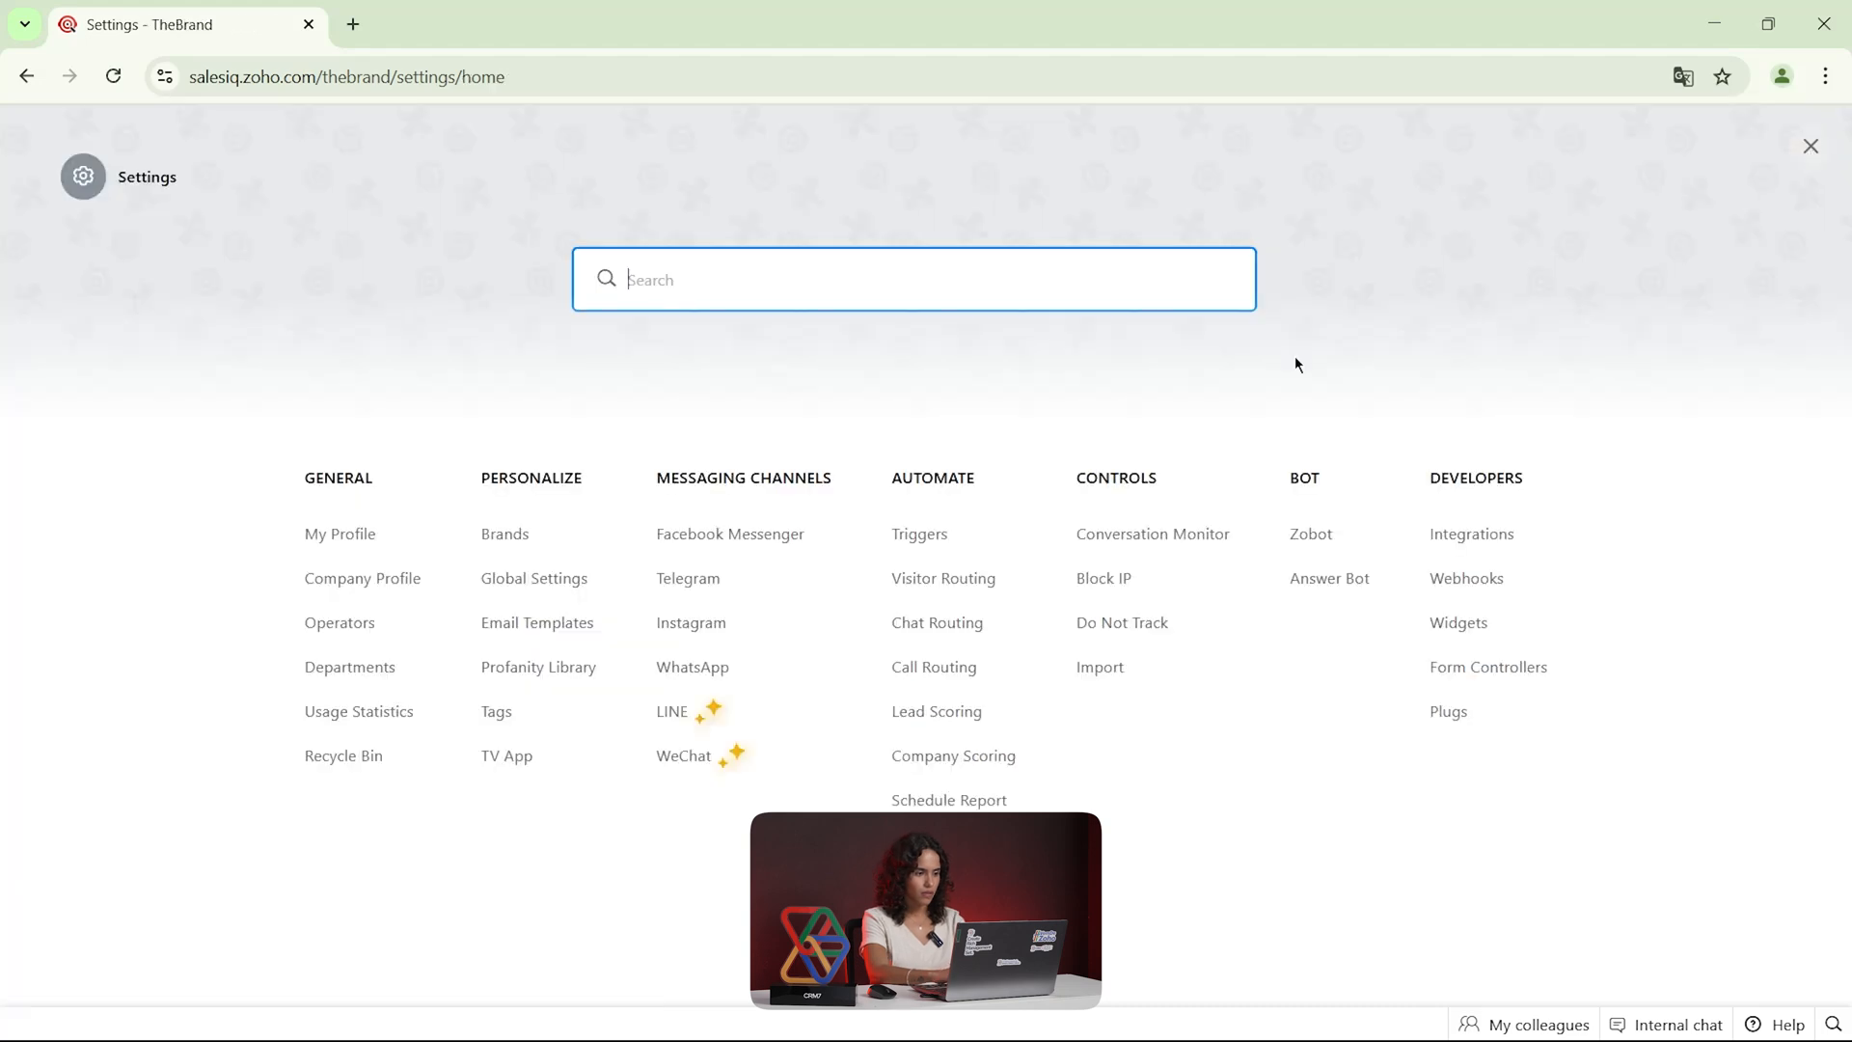
# View the Operators list and look through the Departments list in the settings, closing each one
pyautogui.click(353, 633)
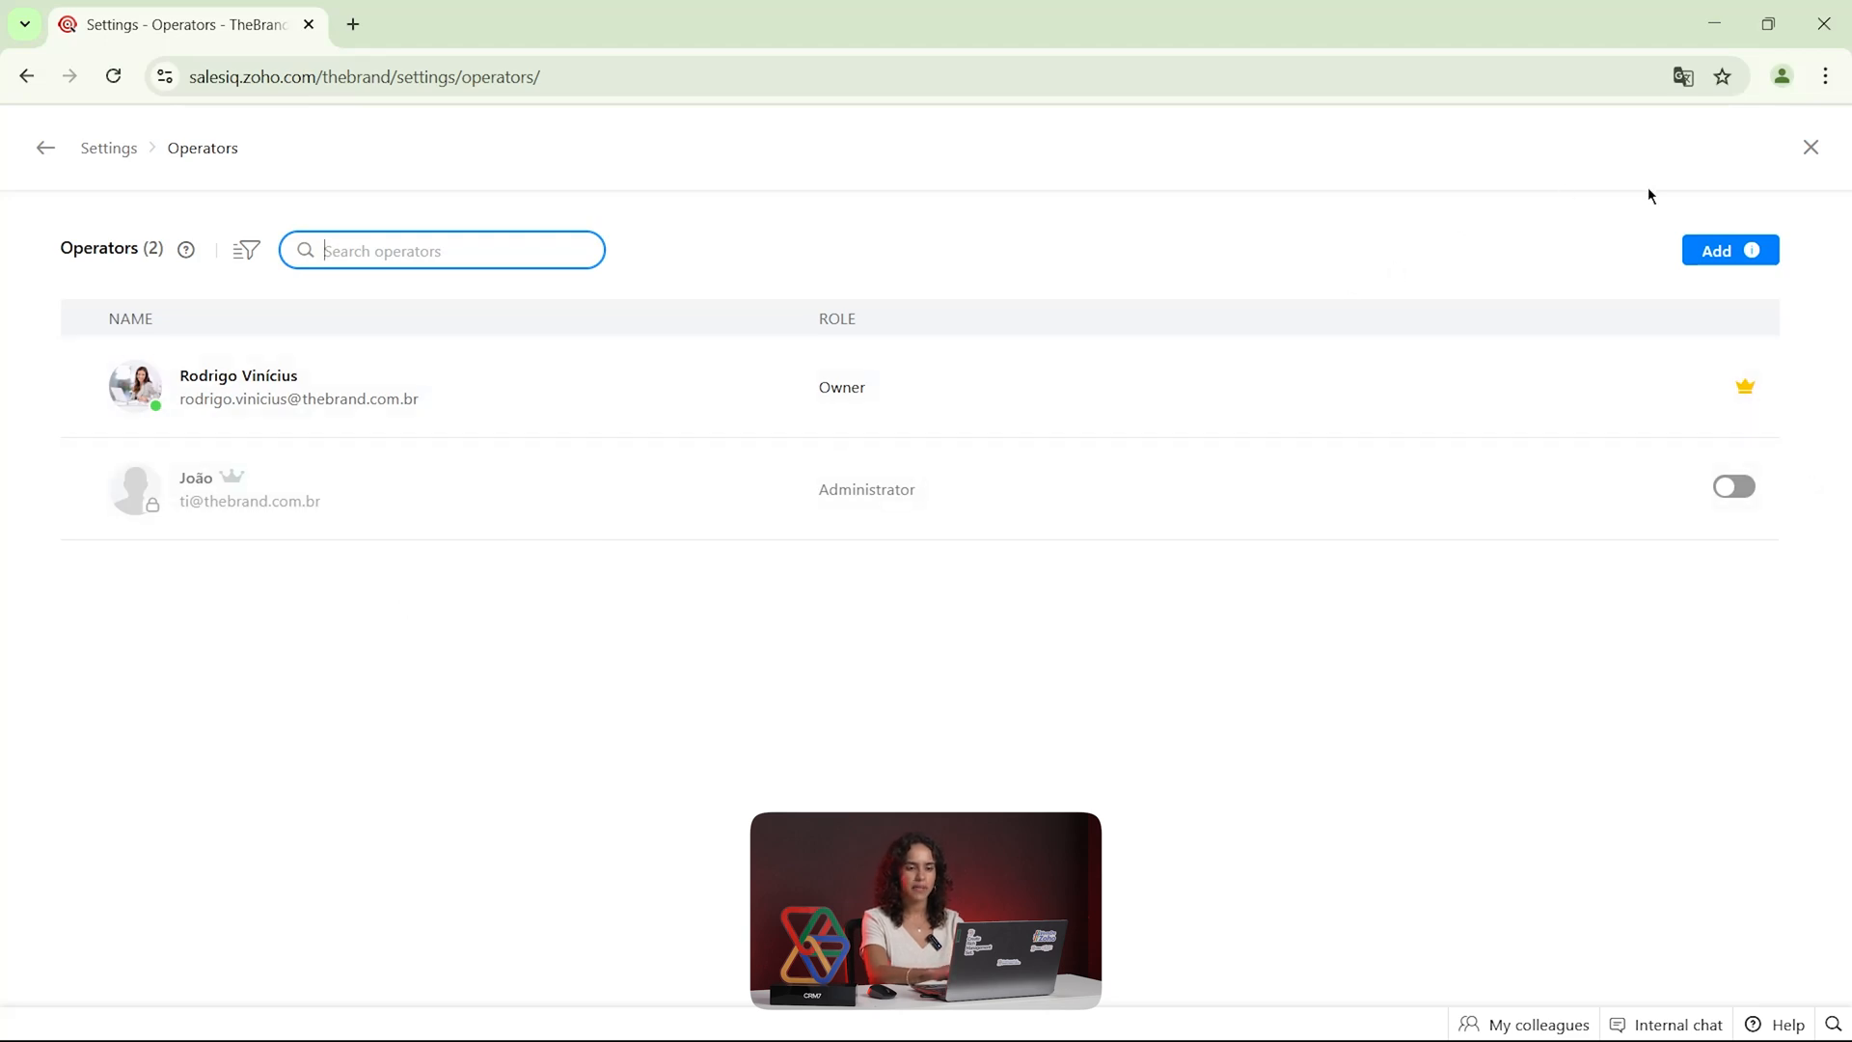
pyautogui.click(1810, 146)
pyautogui.click(355, 672)
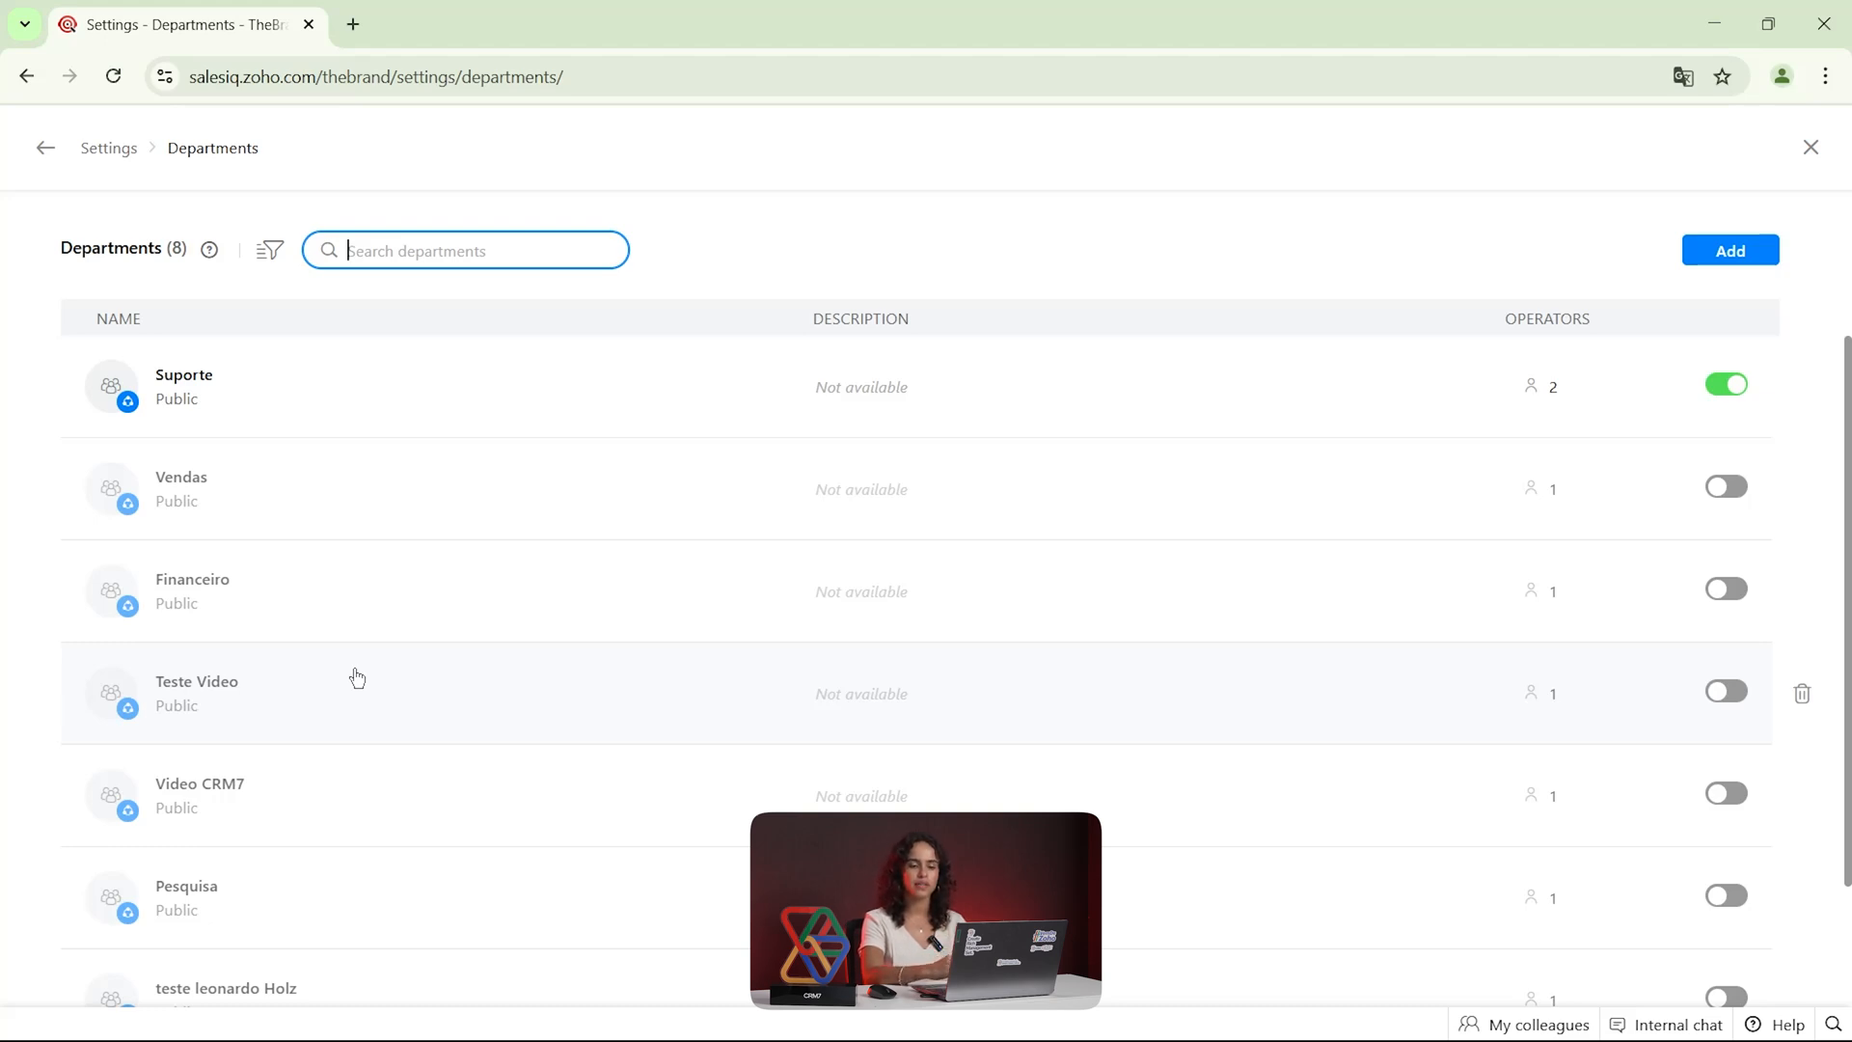
pyautogui.scroll(-2, 1374, 457)
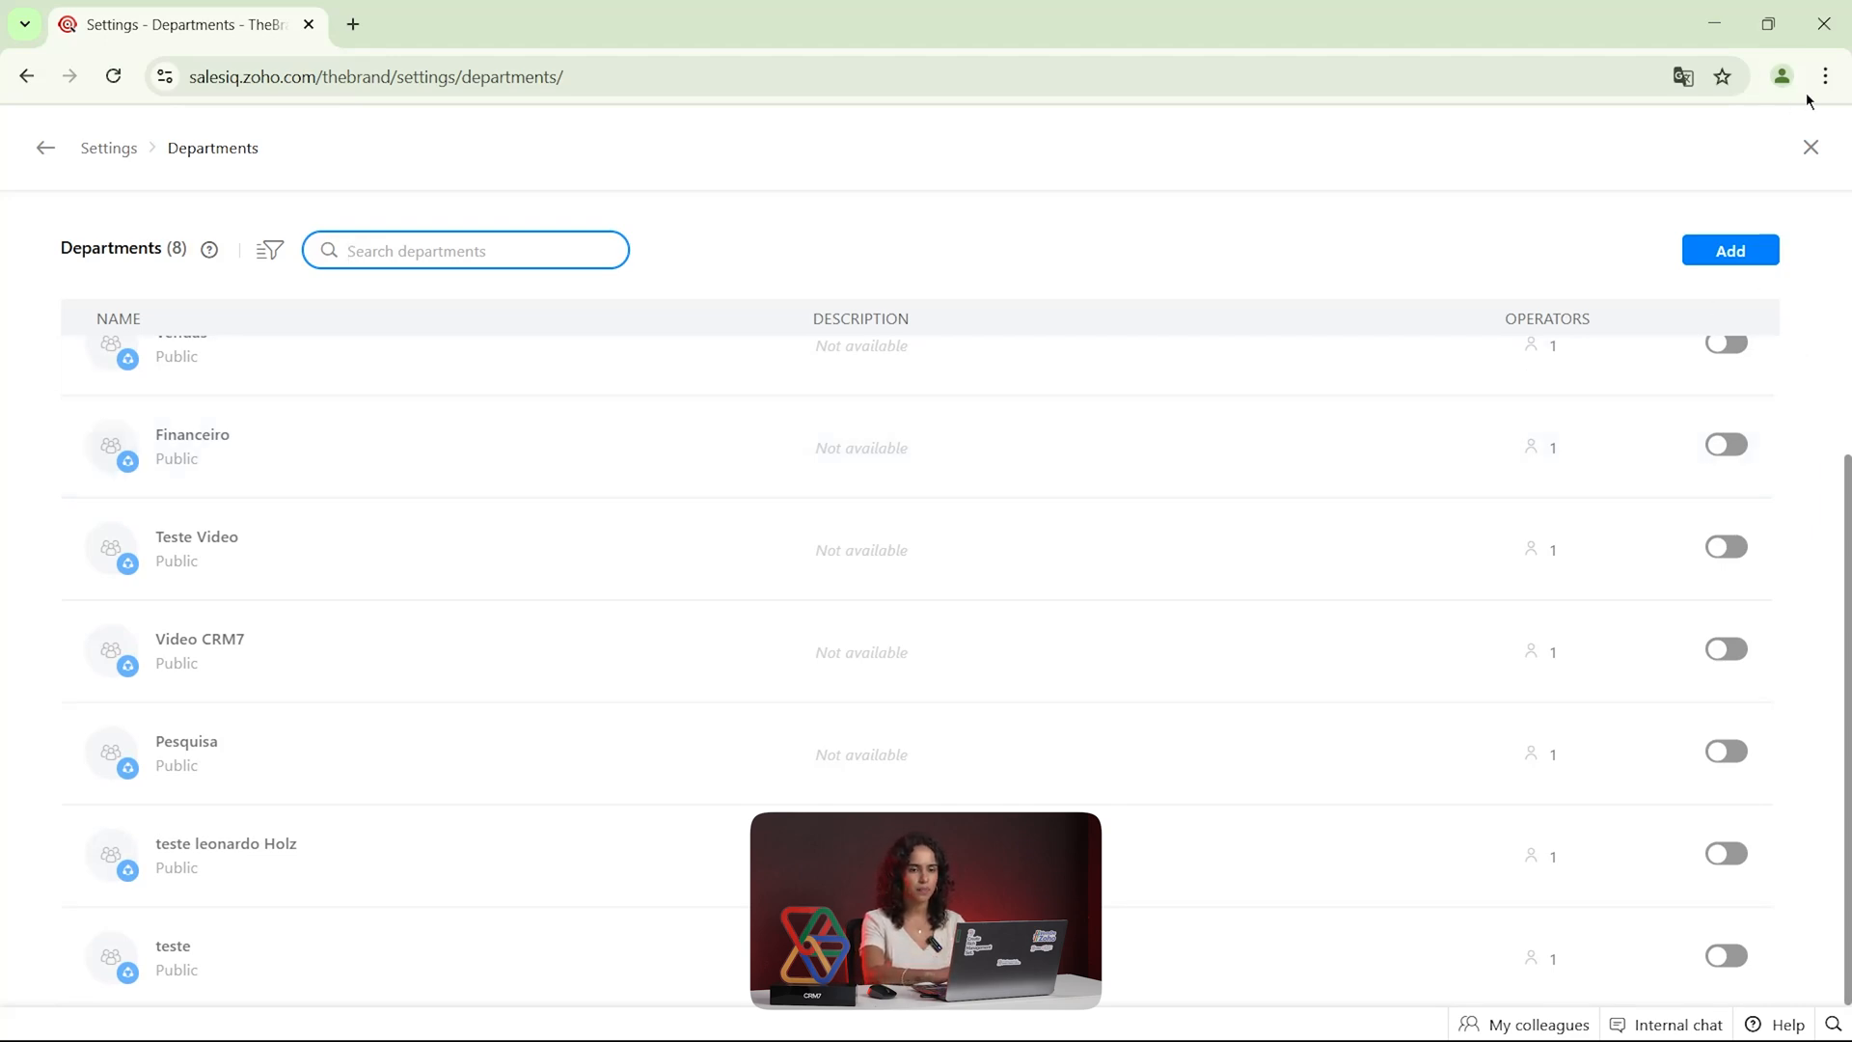
pyautogui.click(1813, 154)
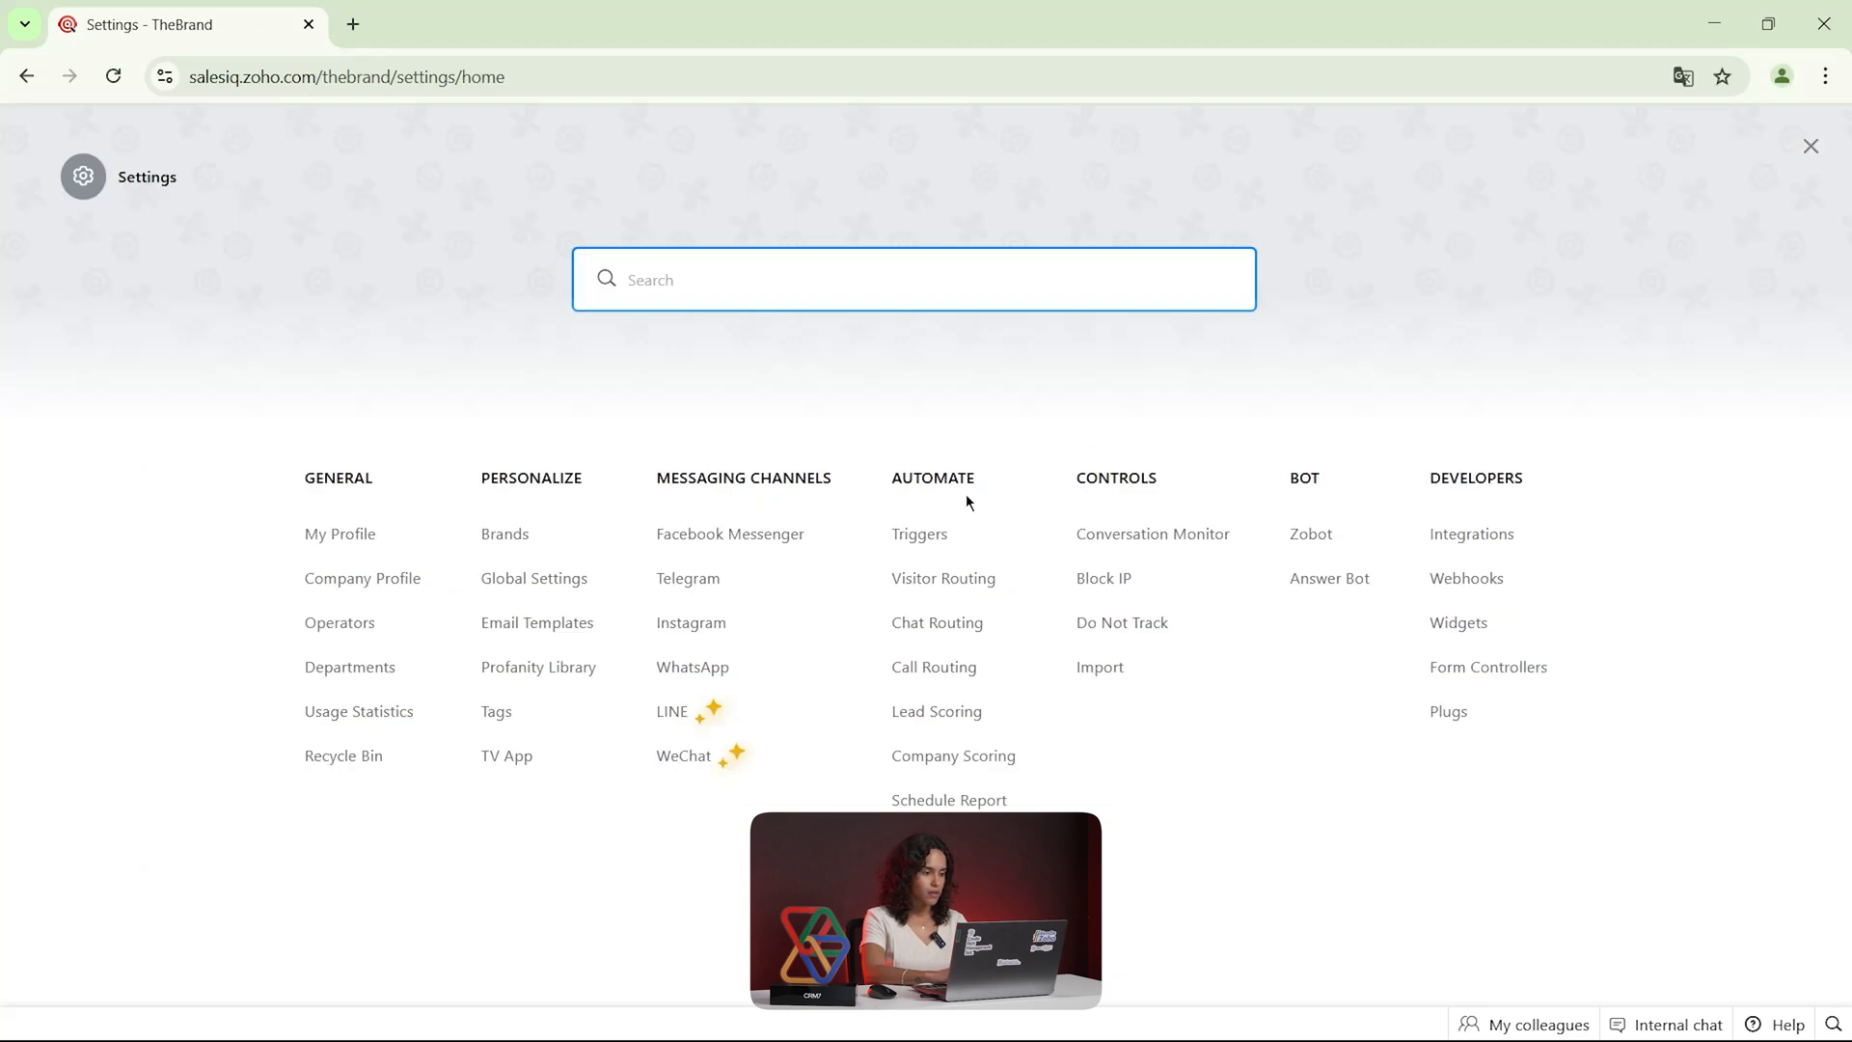
# Review the feature usage statistics and the deleted items in the recycle bin, returning to the settings overview
pyautogui.click(398, 714)
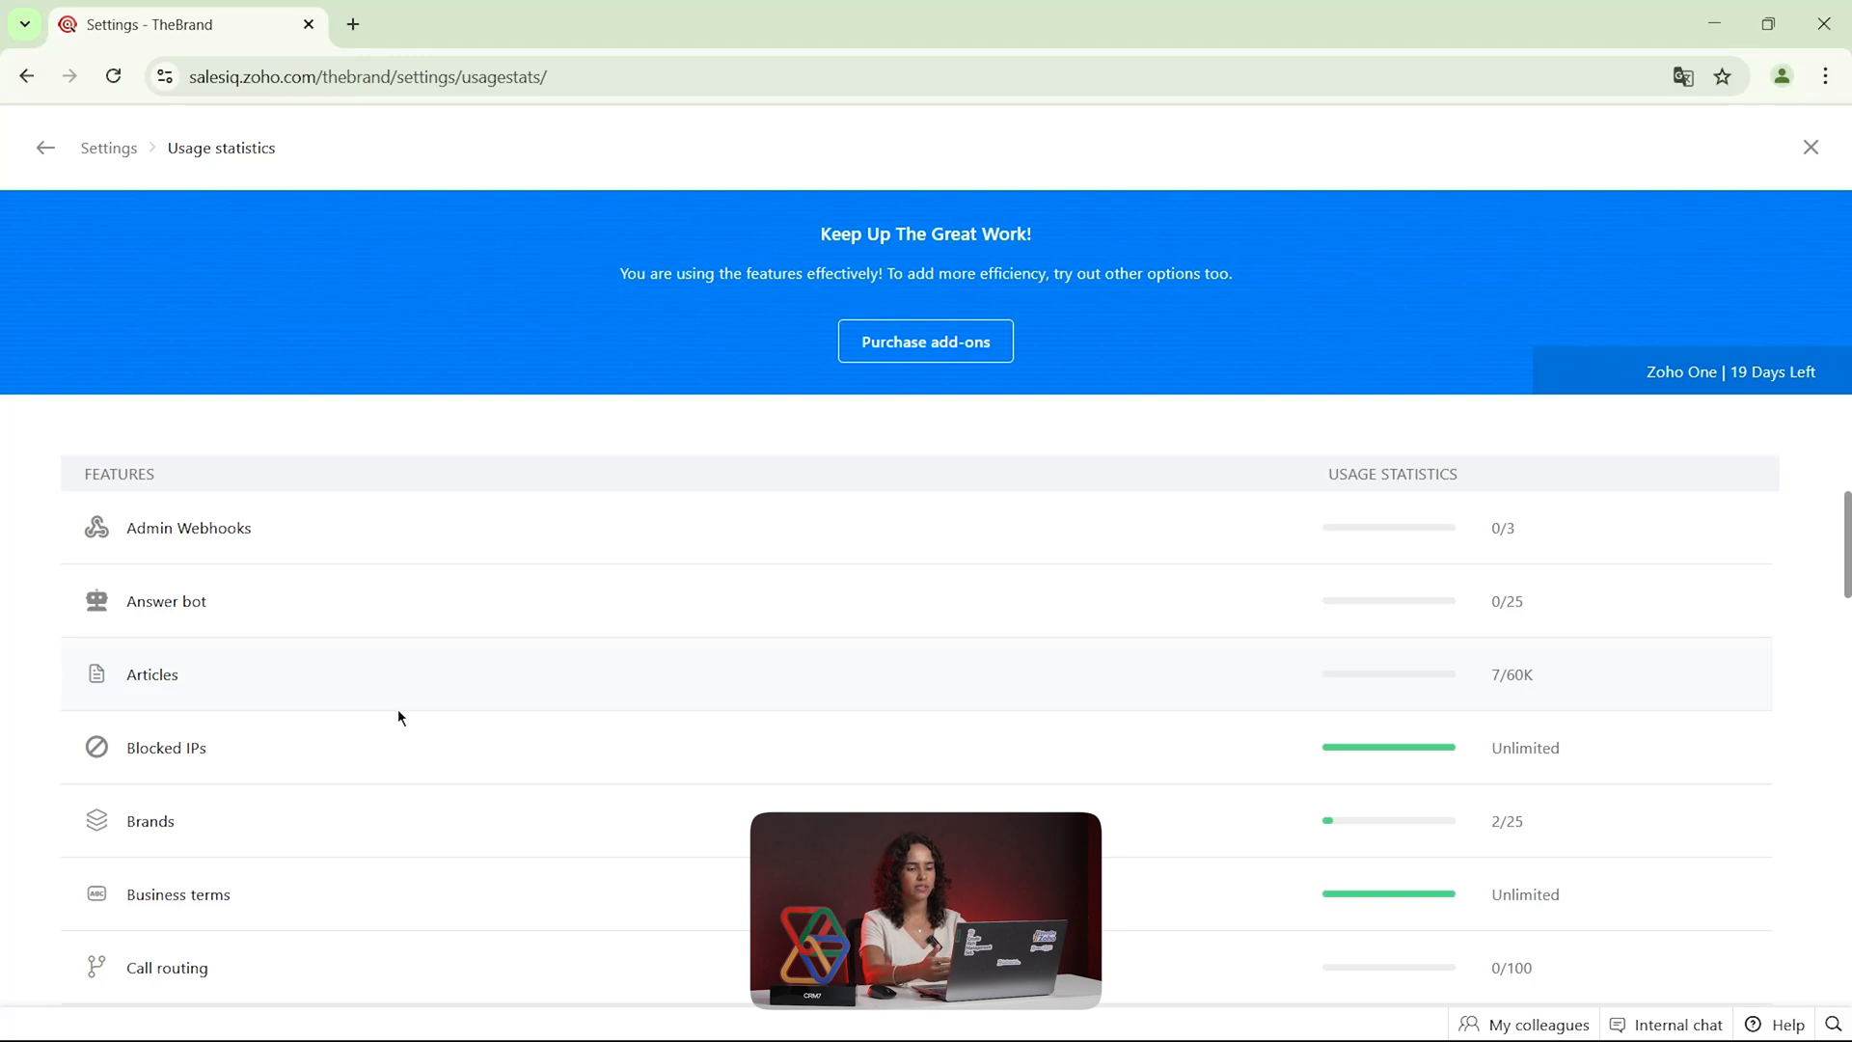
pyautogui.scroll(-1, 399, 717)
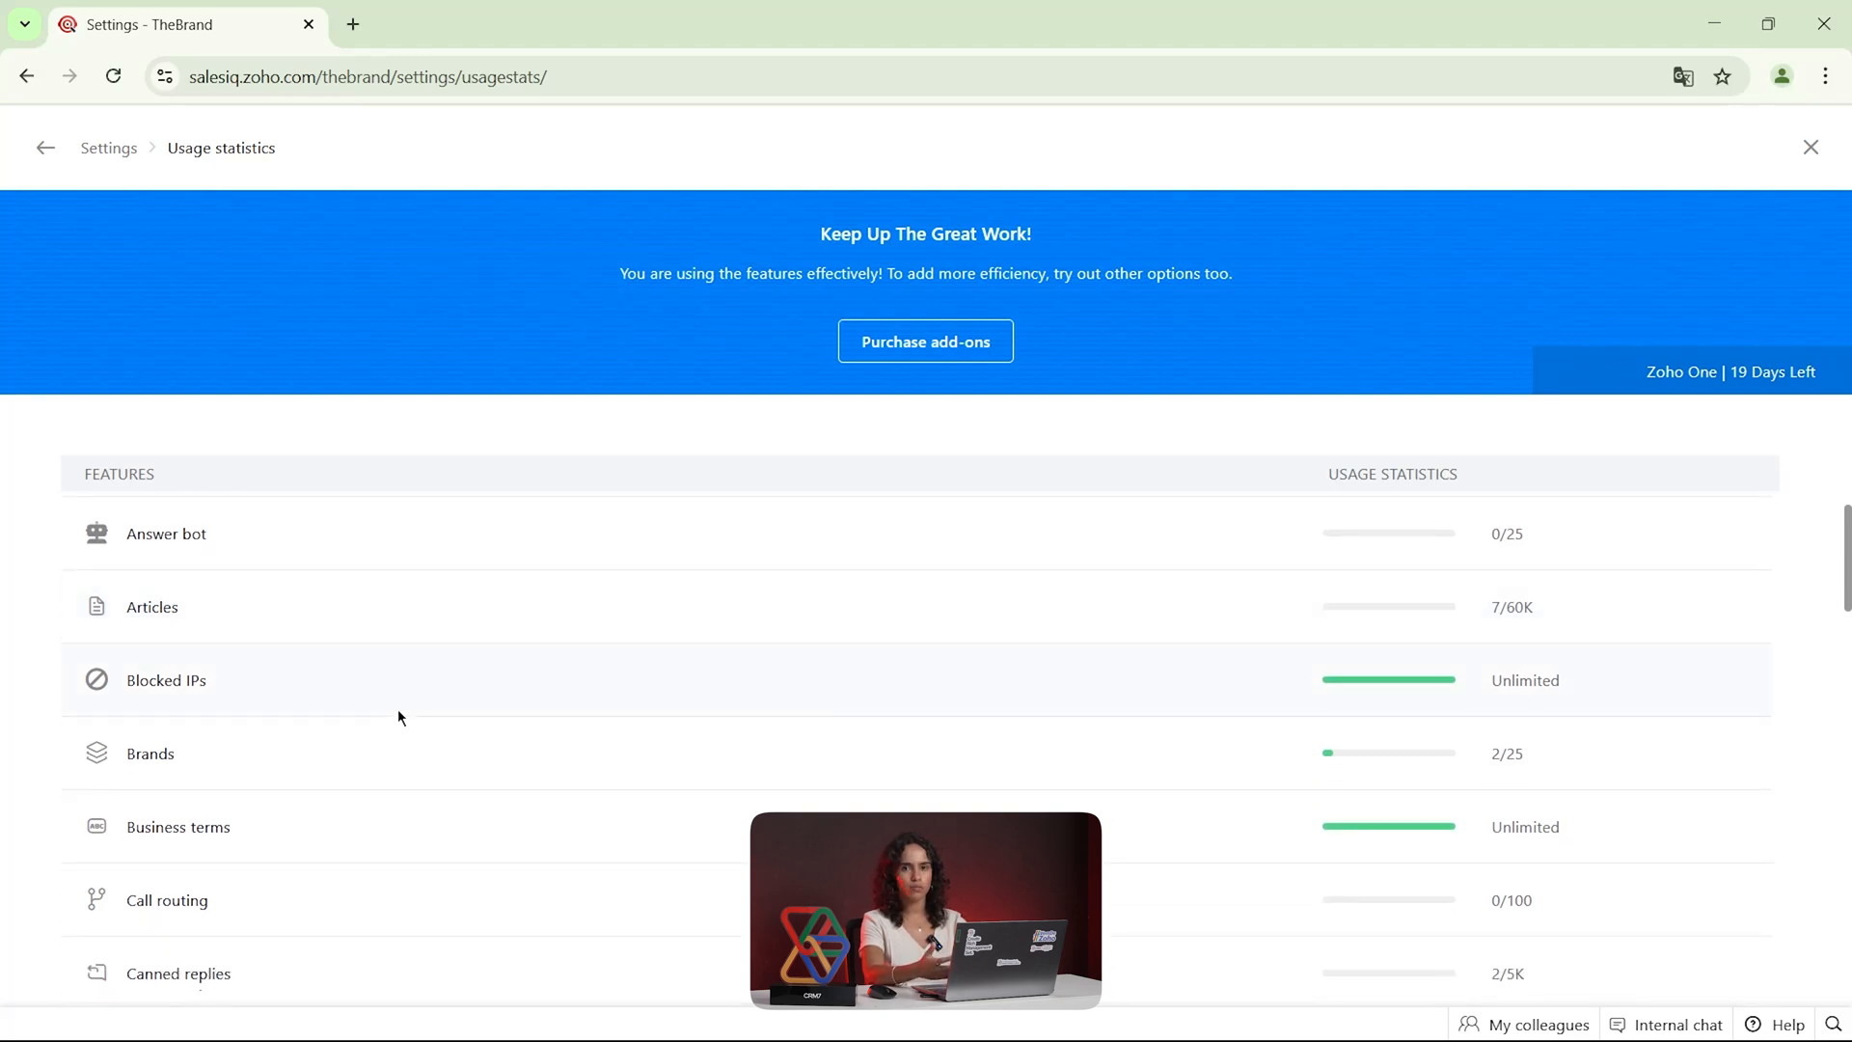
pyautogui.scroll(-1, 400, 717)
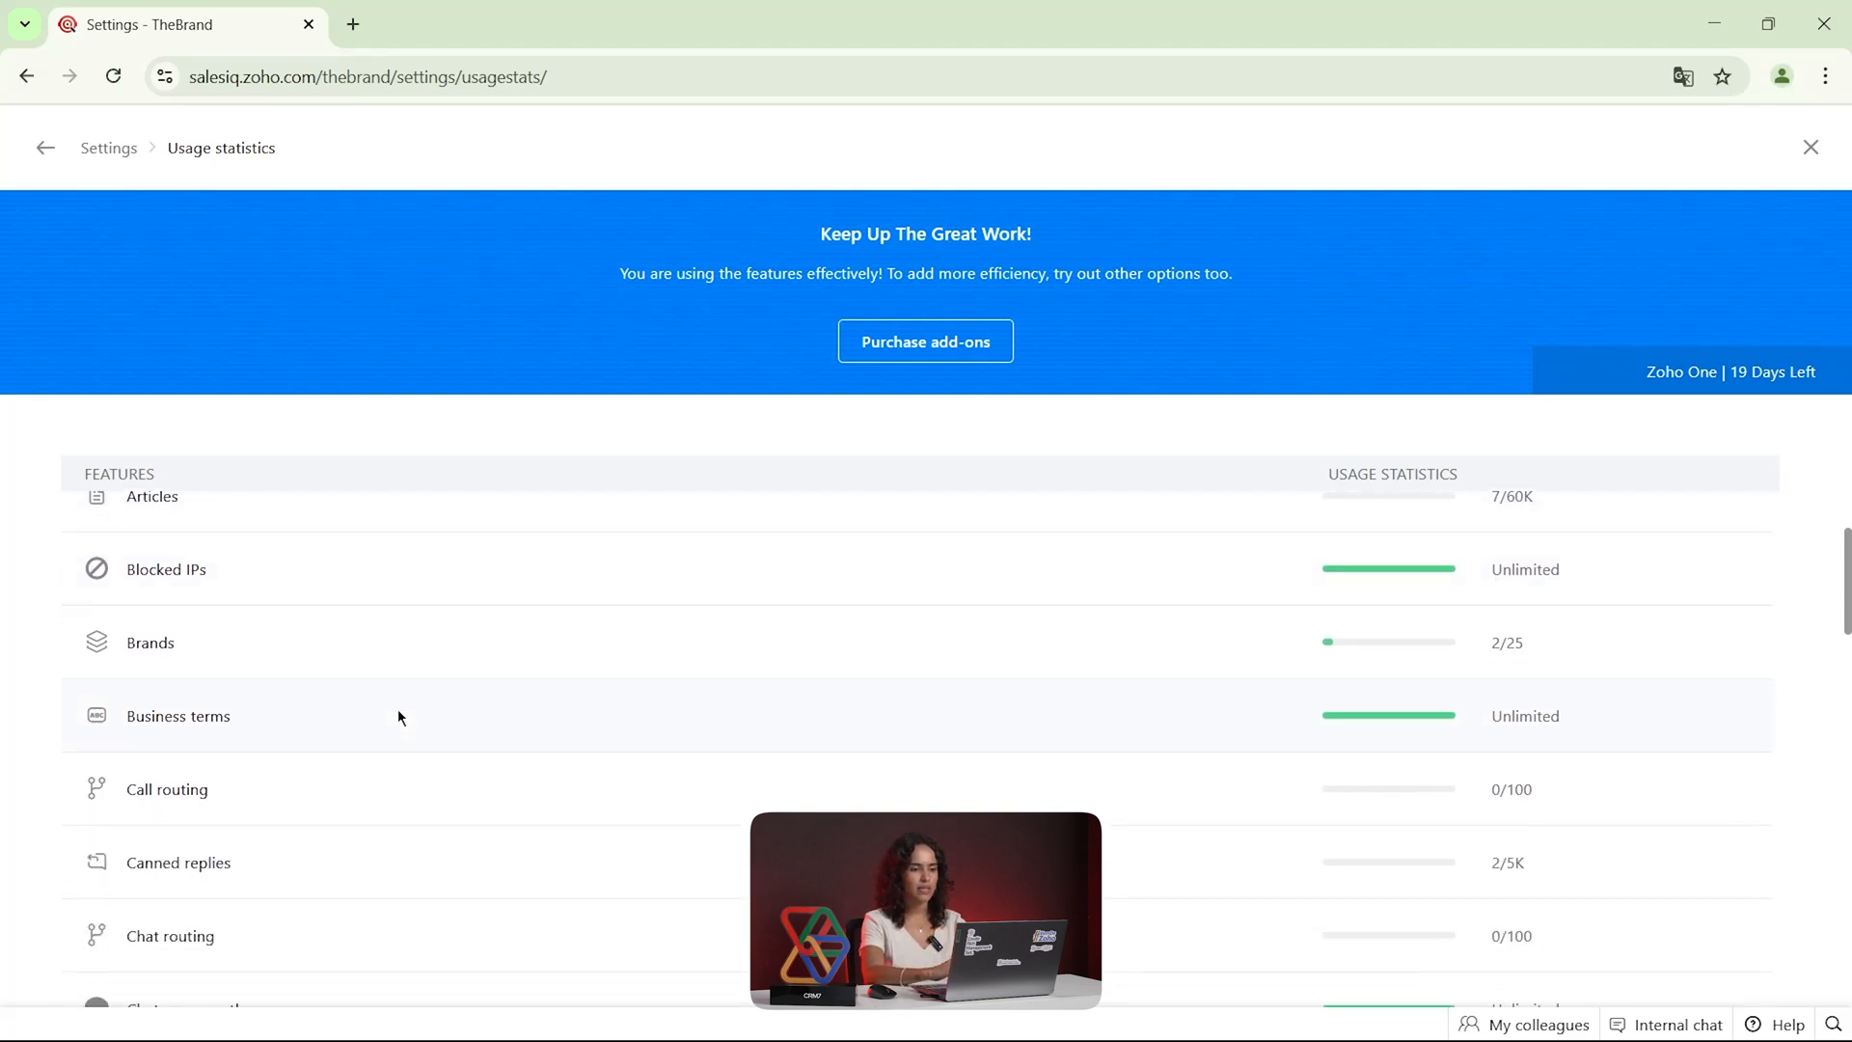
pyautogui.click(1811, 148)
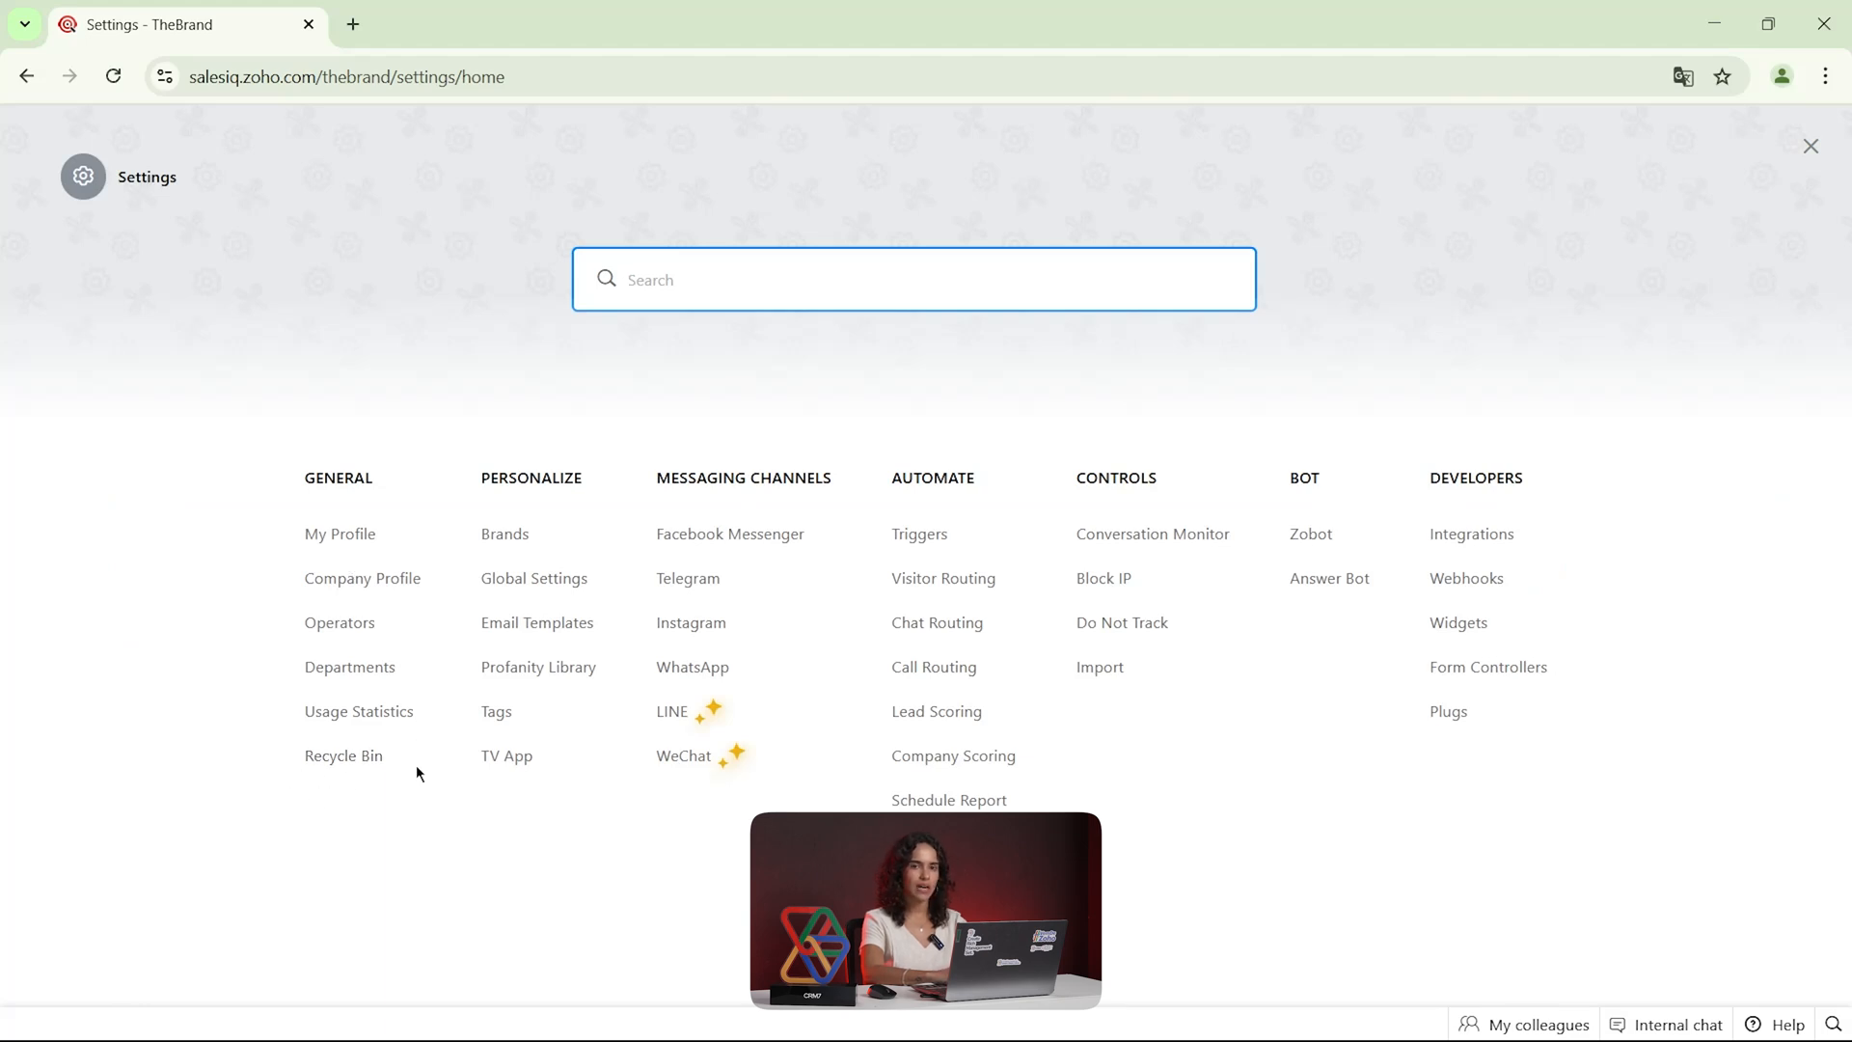
pyautogui.click(357, 762)
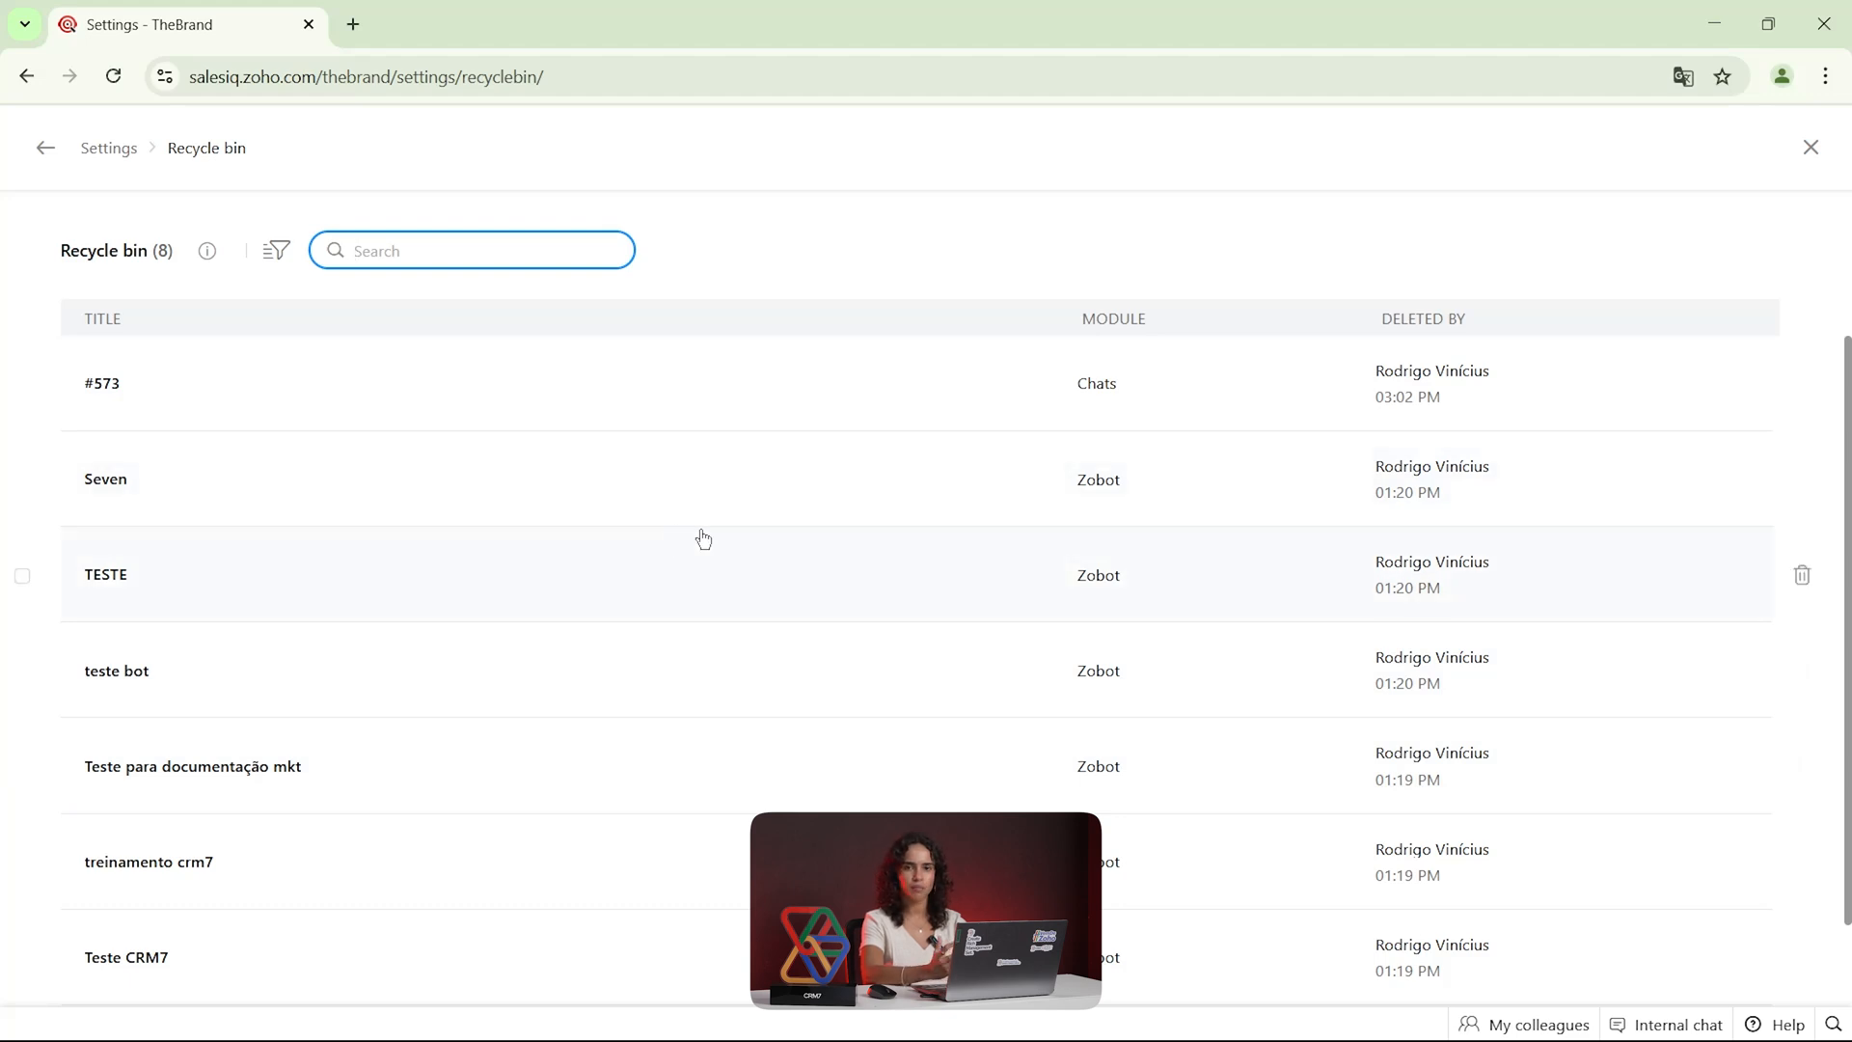
pyautogui.scroll(-1, 702, 538)
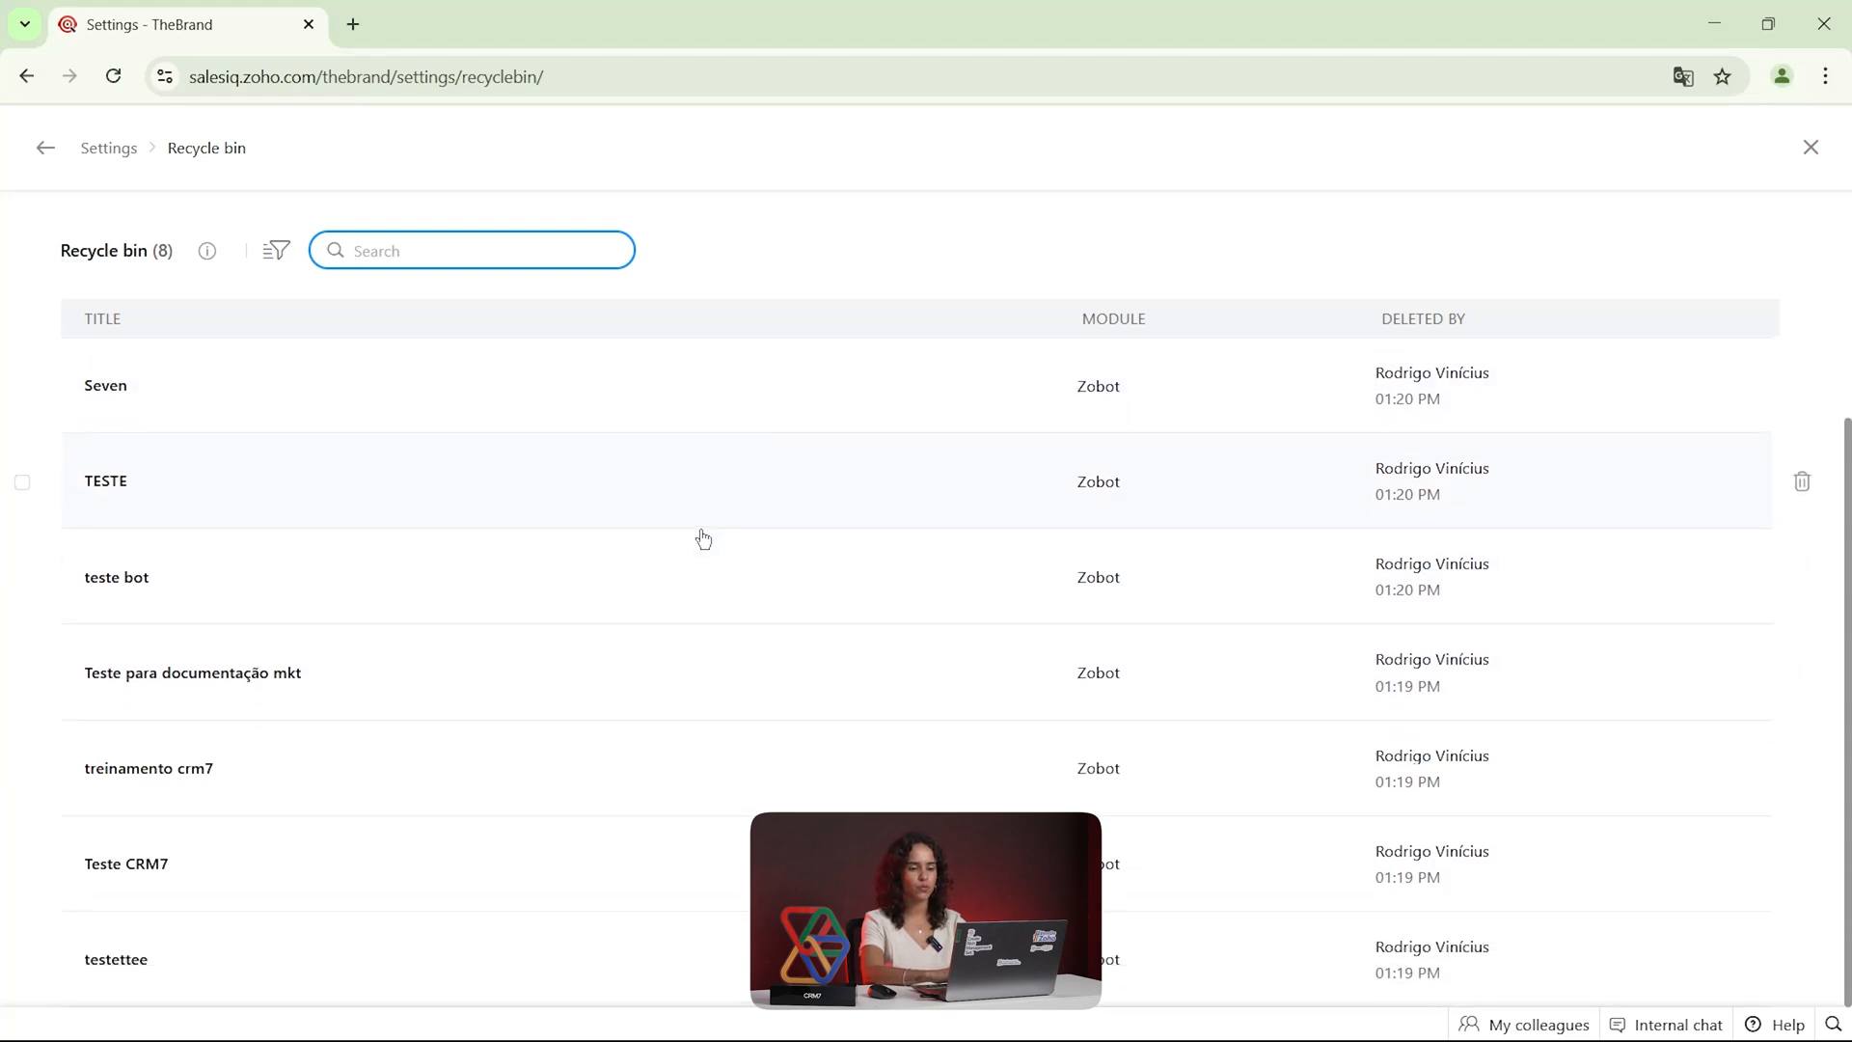
pyautogui.click(1810, 147)
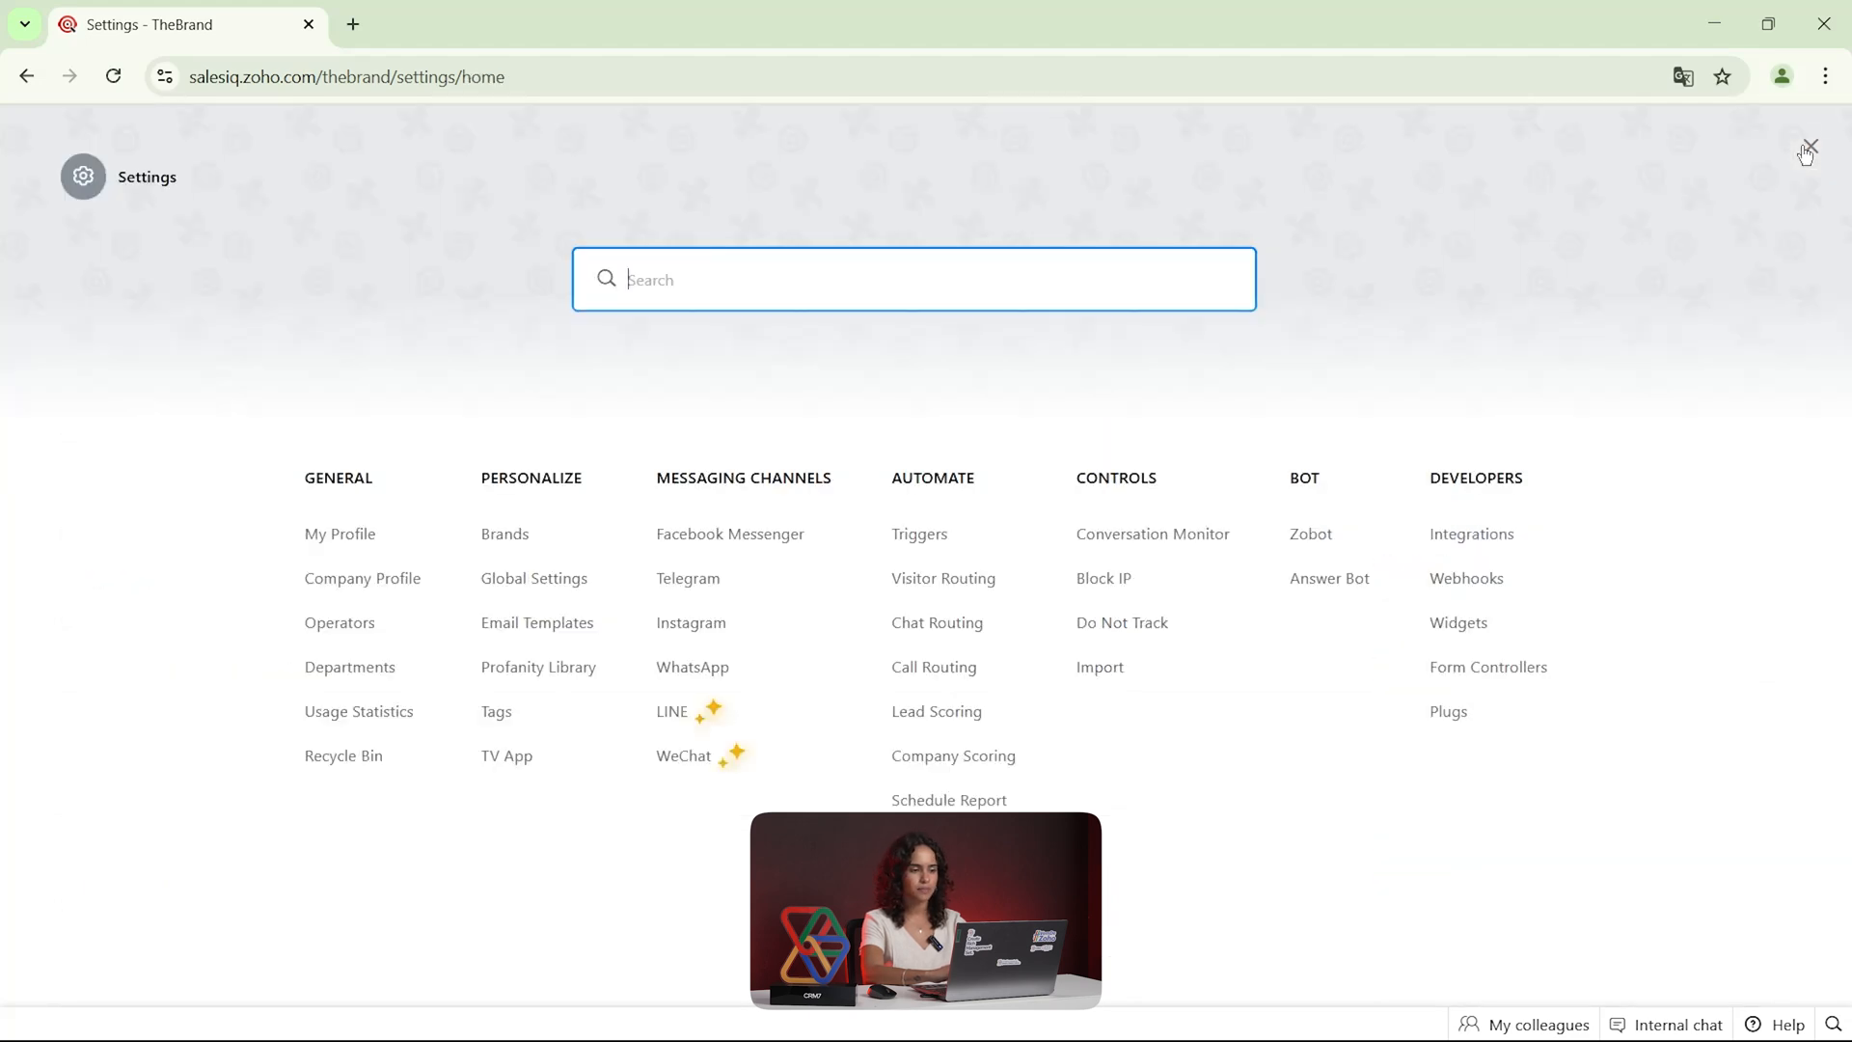
# Open the website installation page of the CRM7 brand and copy the new SalesIQ installation code
pyautogui.click(500, 533)
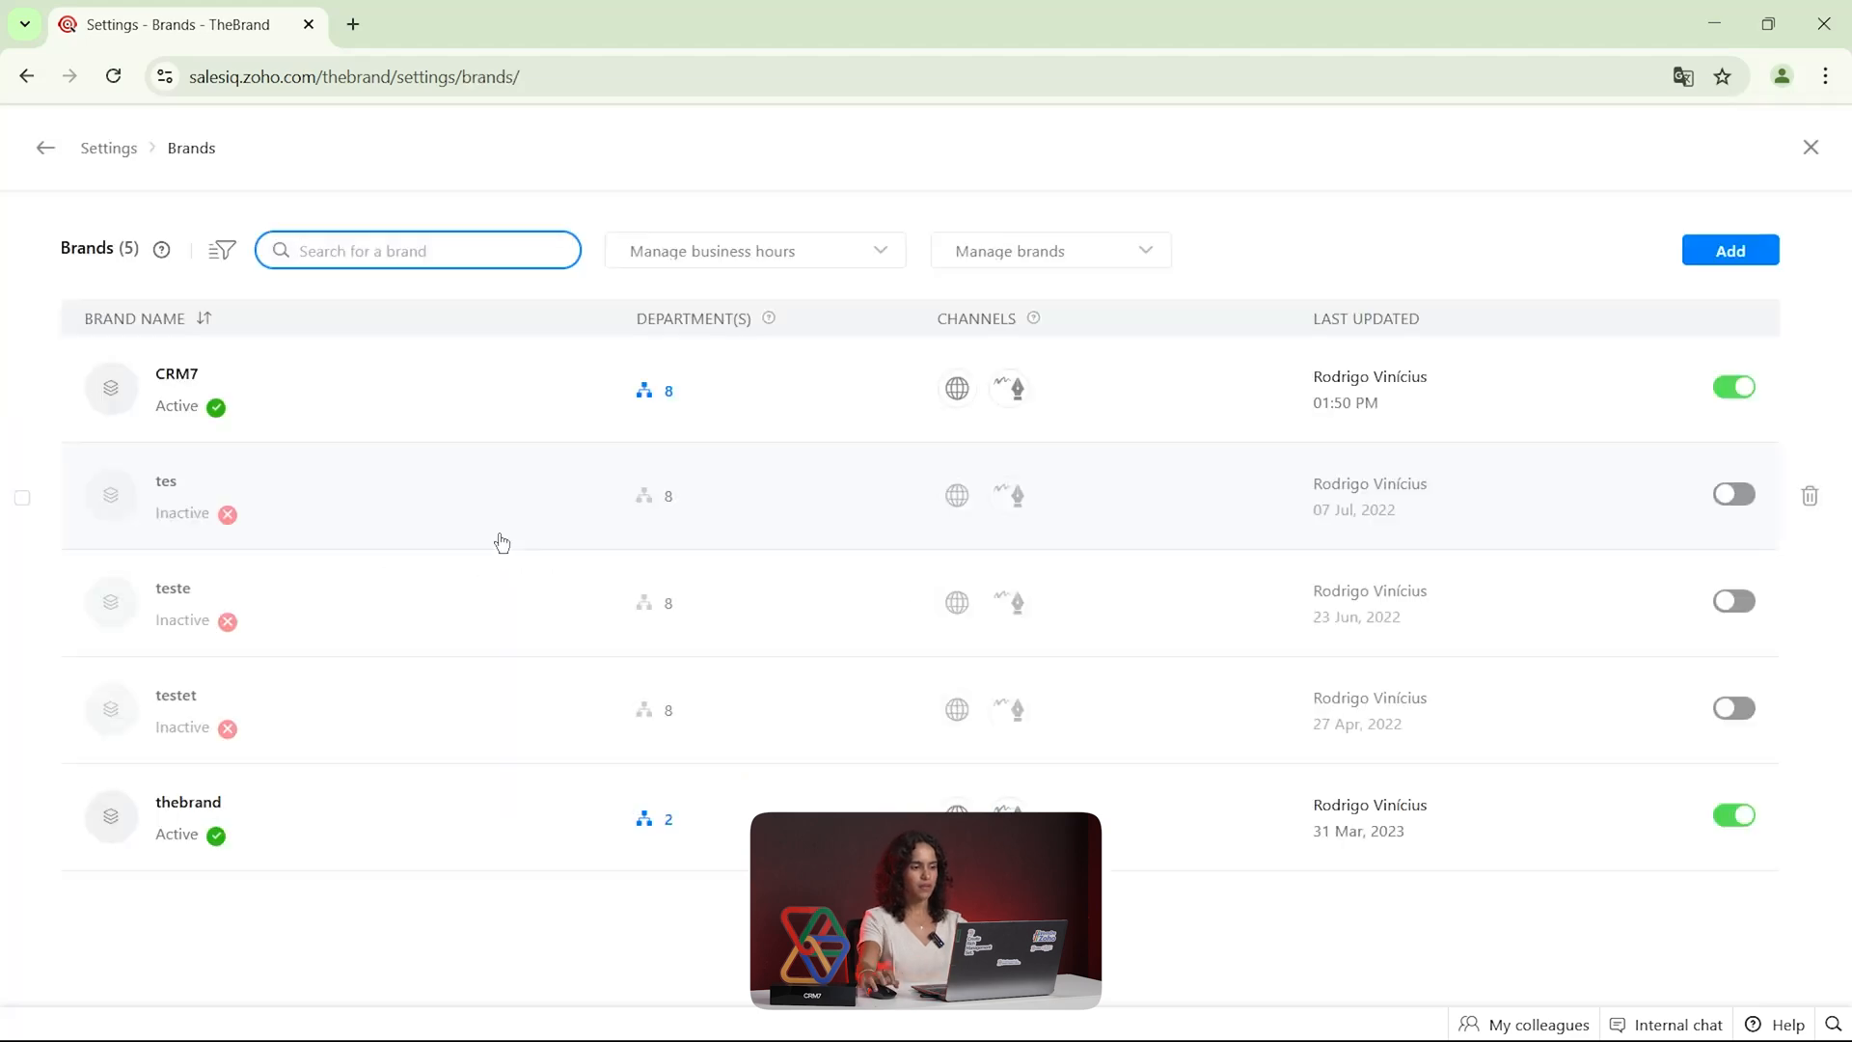
pyautogui.click(433, 389)
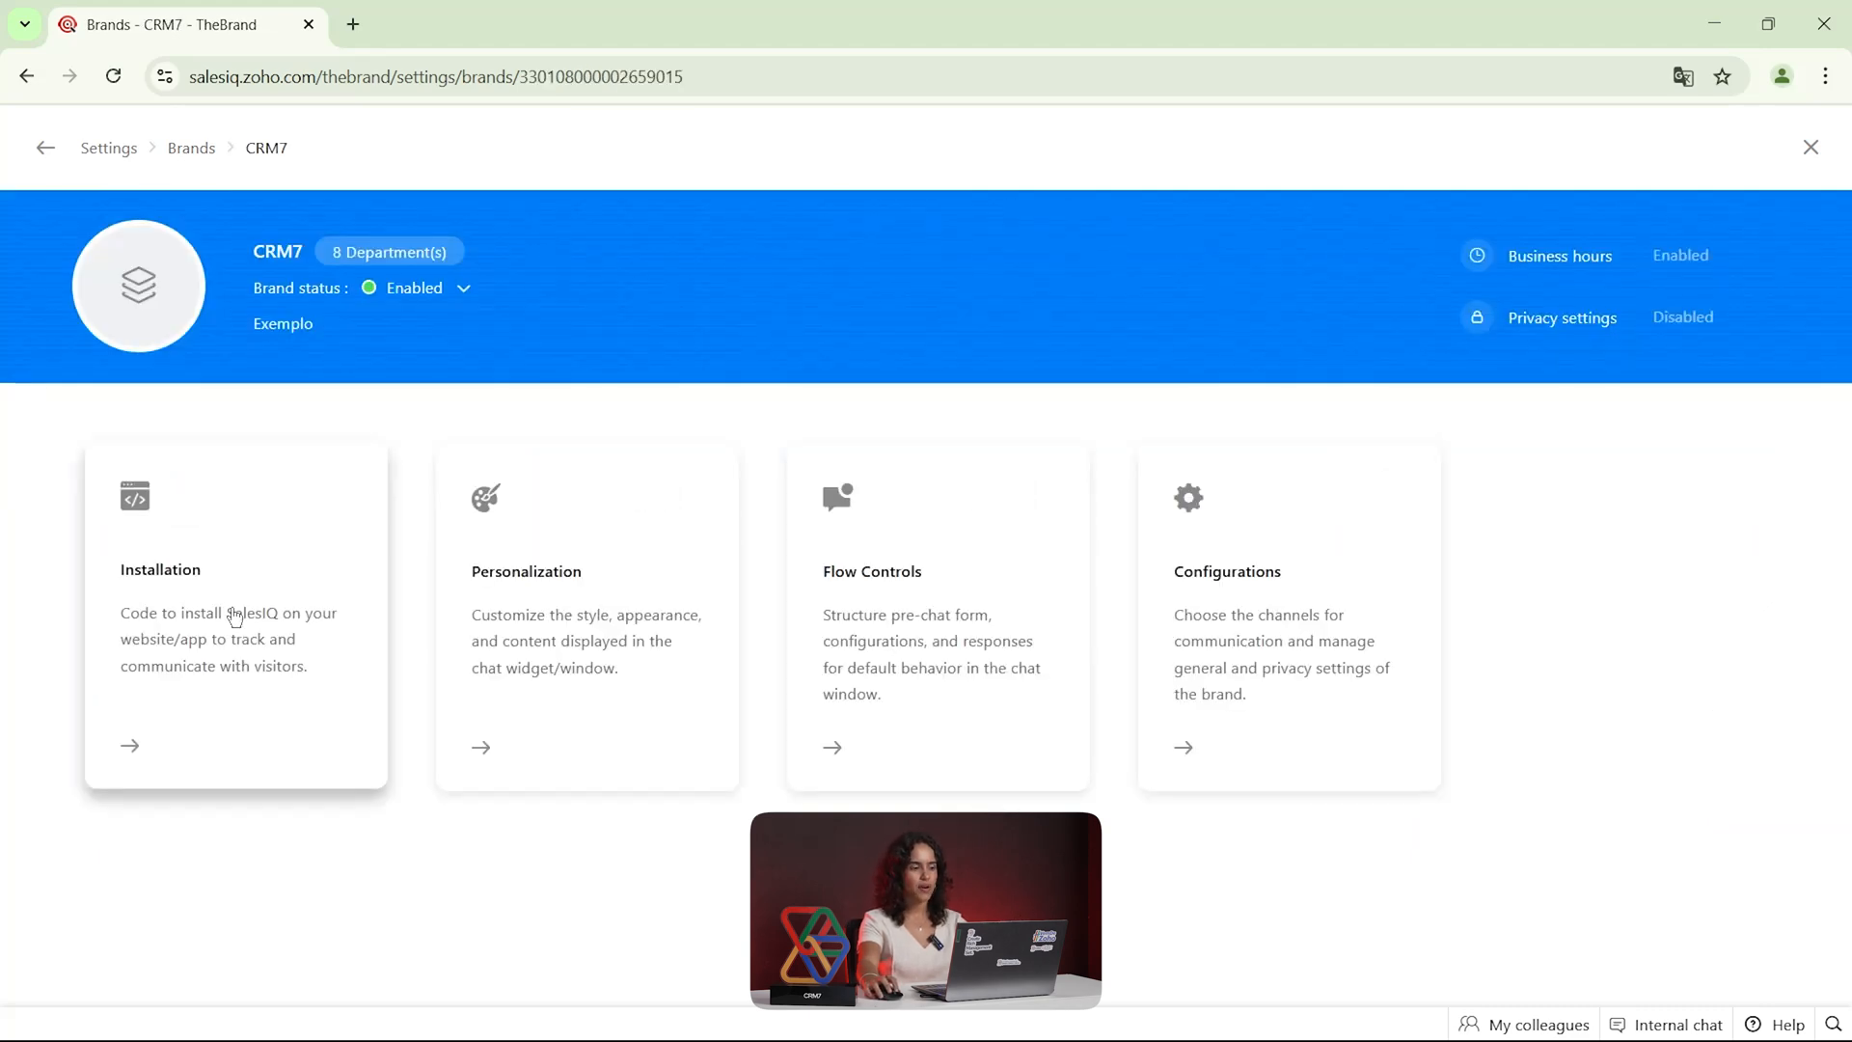
pyautogui.click(232, 612)
pyautogui.click(241, 540)
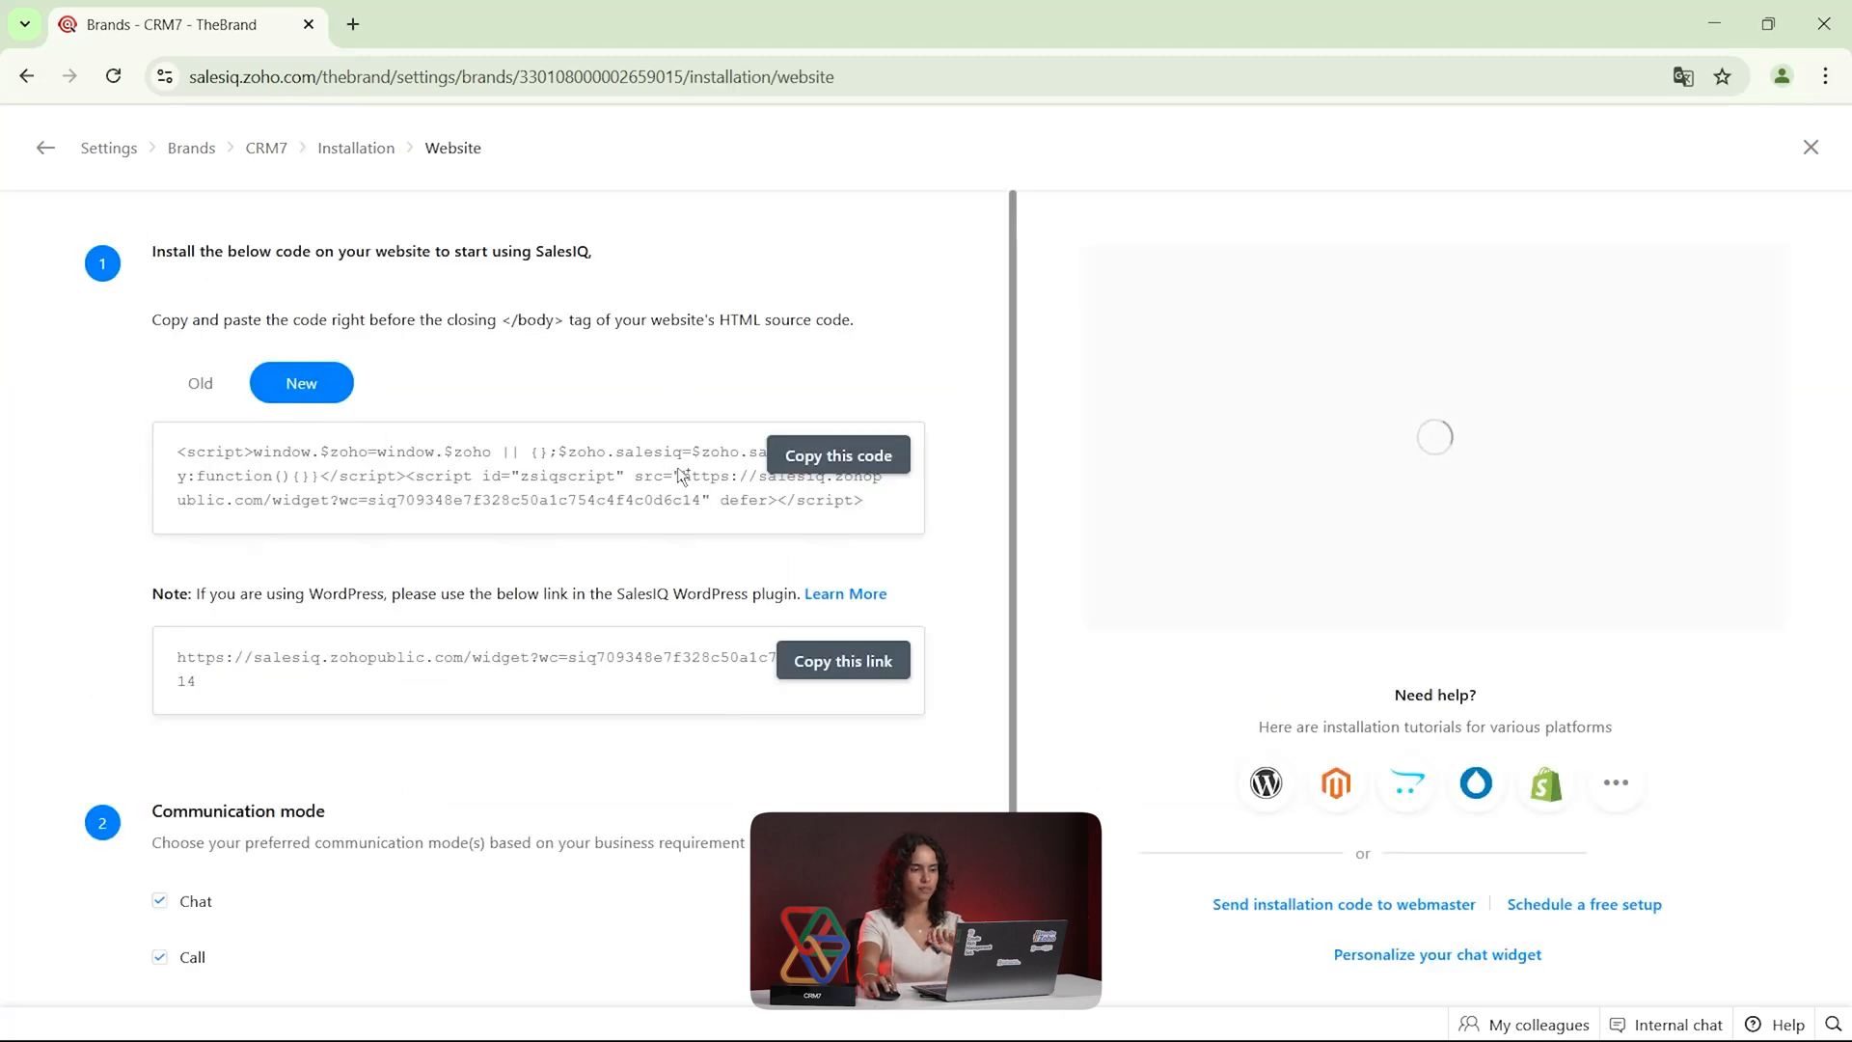
pyautogui.click(813, 460)
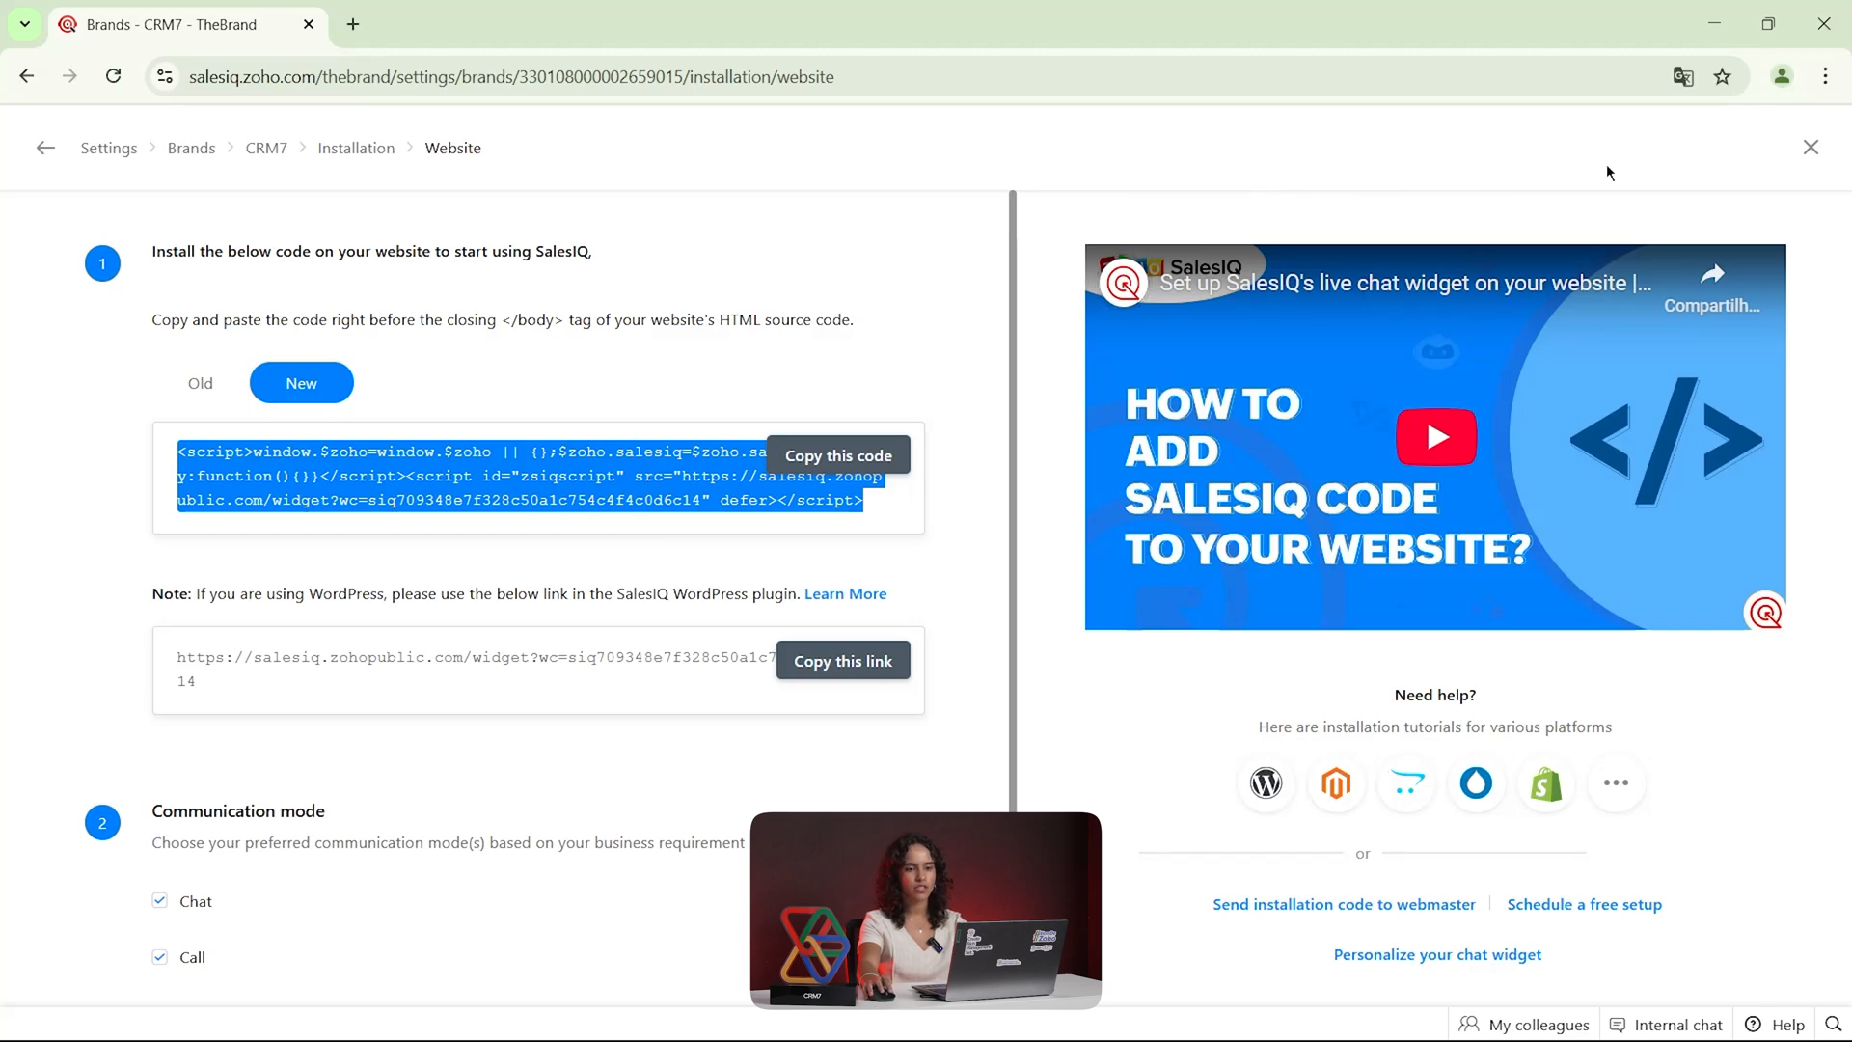
# Close the website installation page and open the CRM7 brand's personalization settings
pyautogui.click(1811, 148)
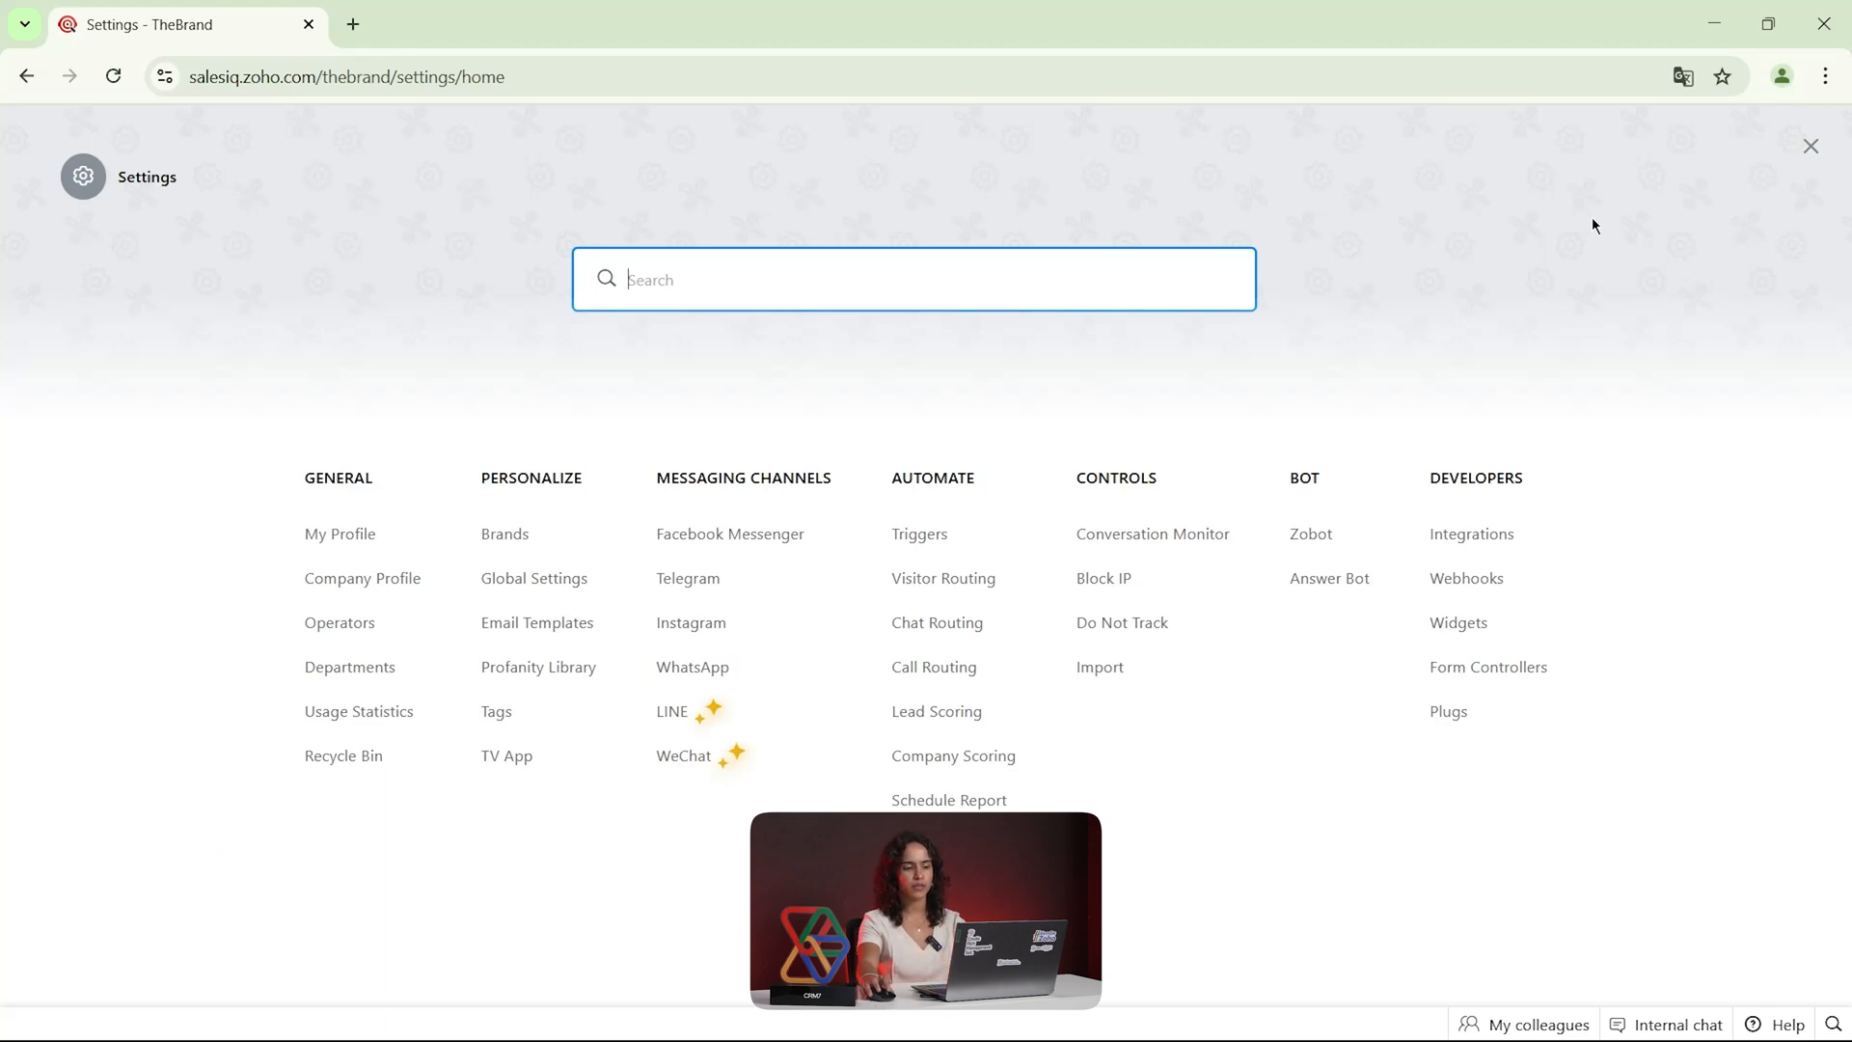
pyautogui.click(504, 535)
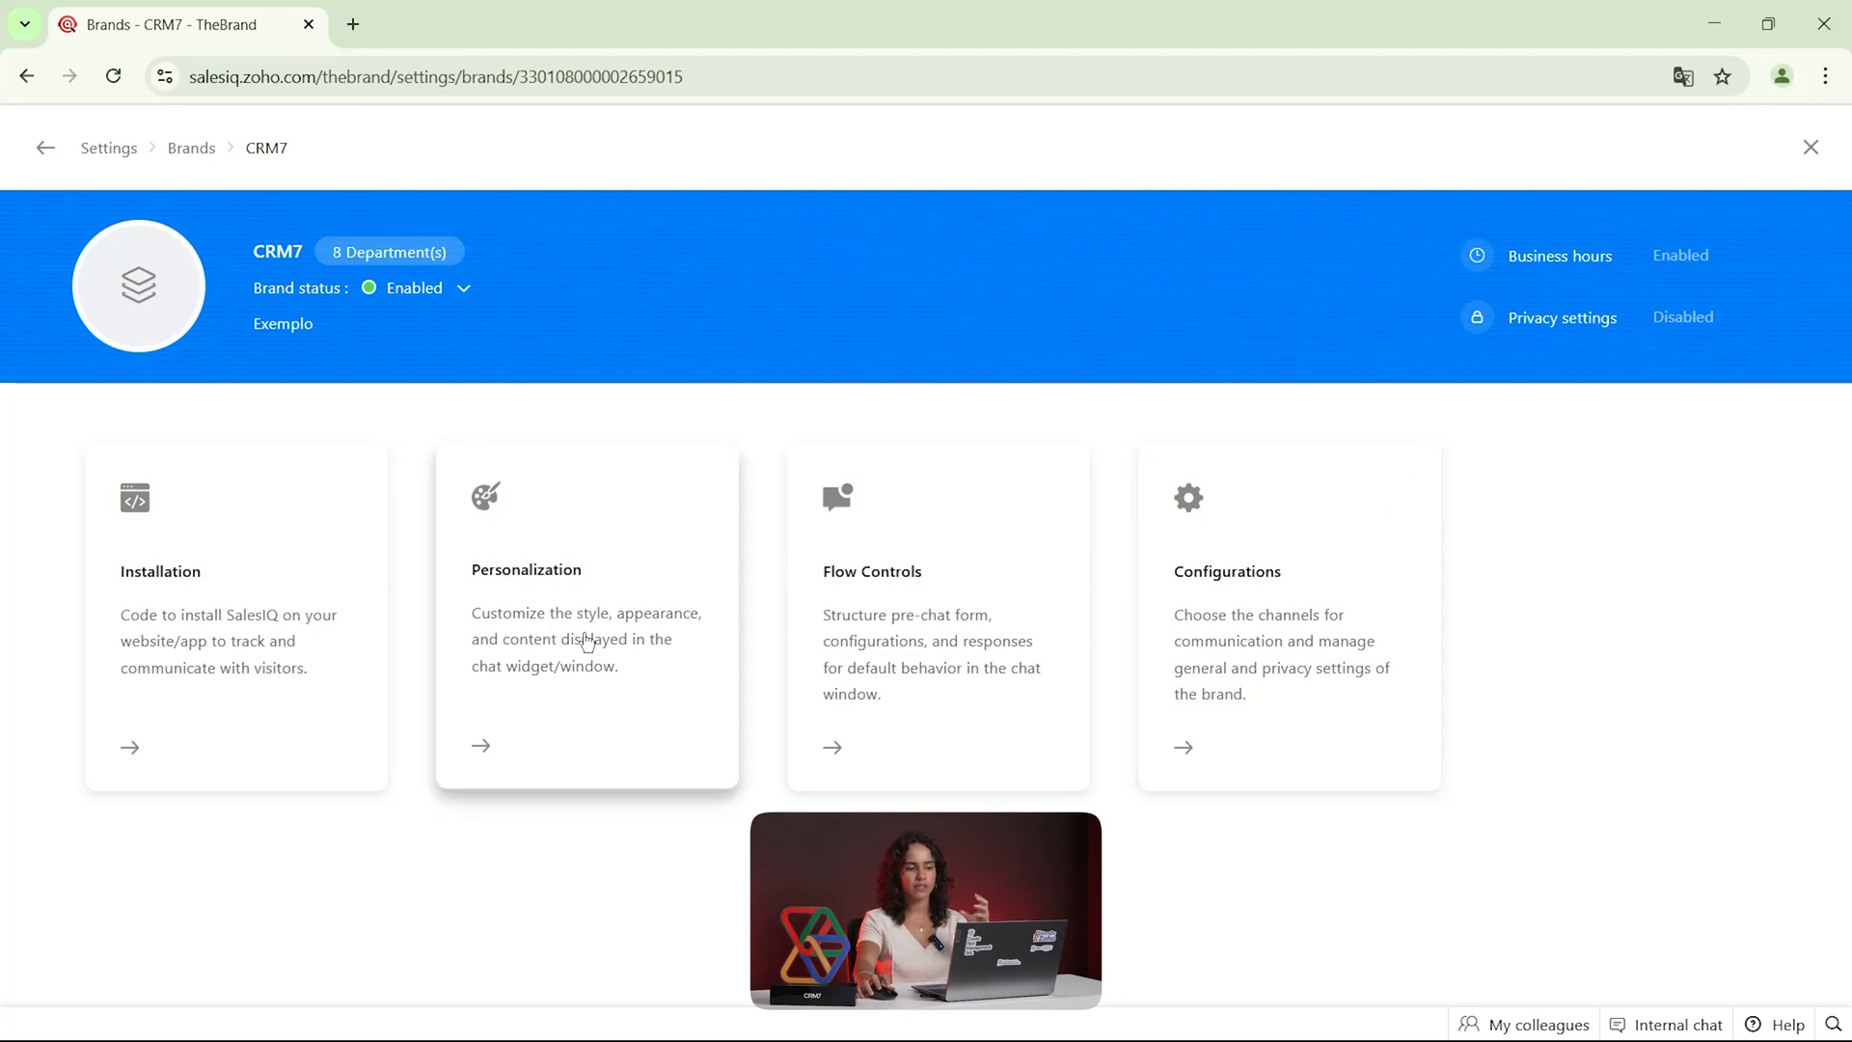
pyautogui.click(587, 636)
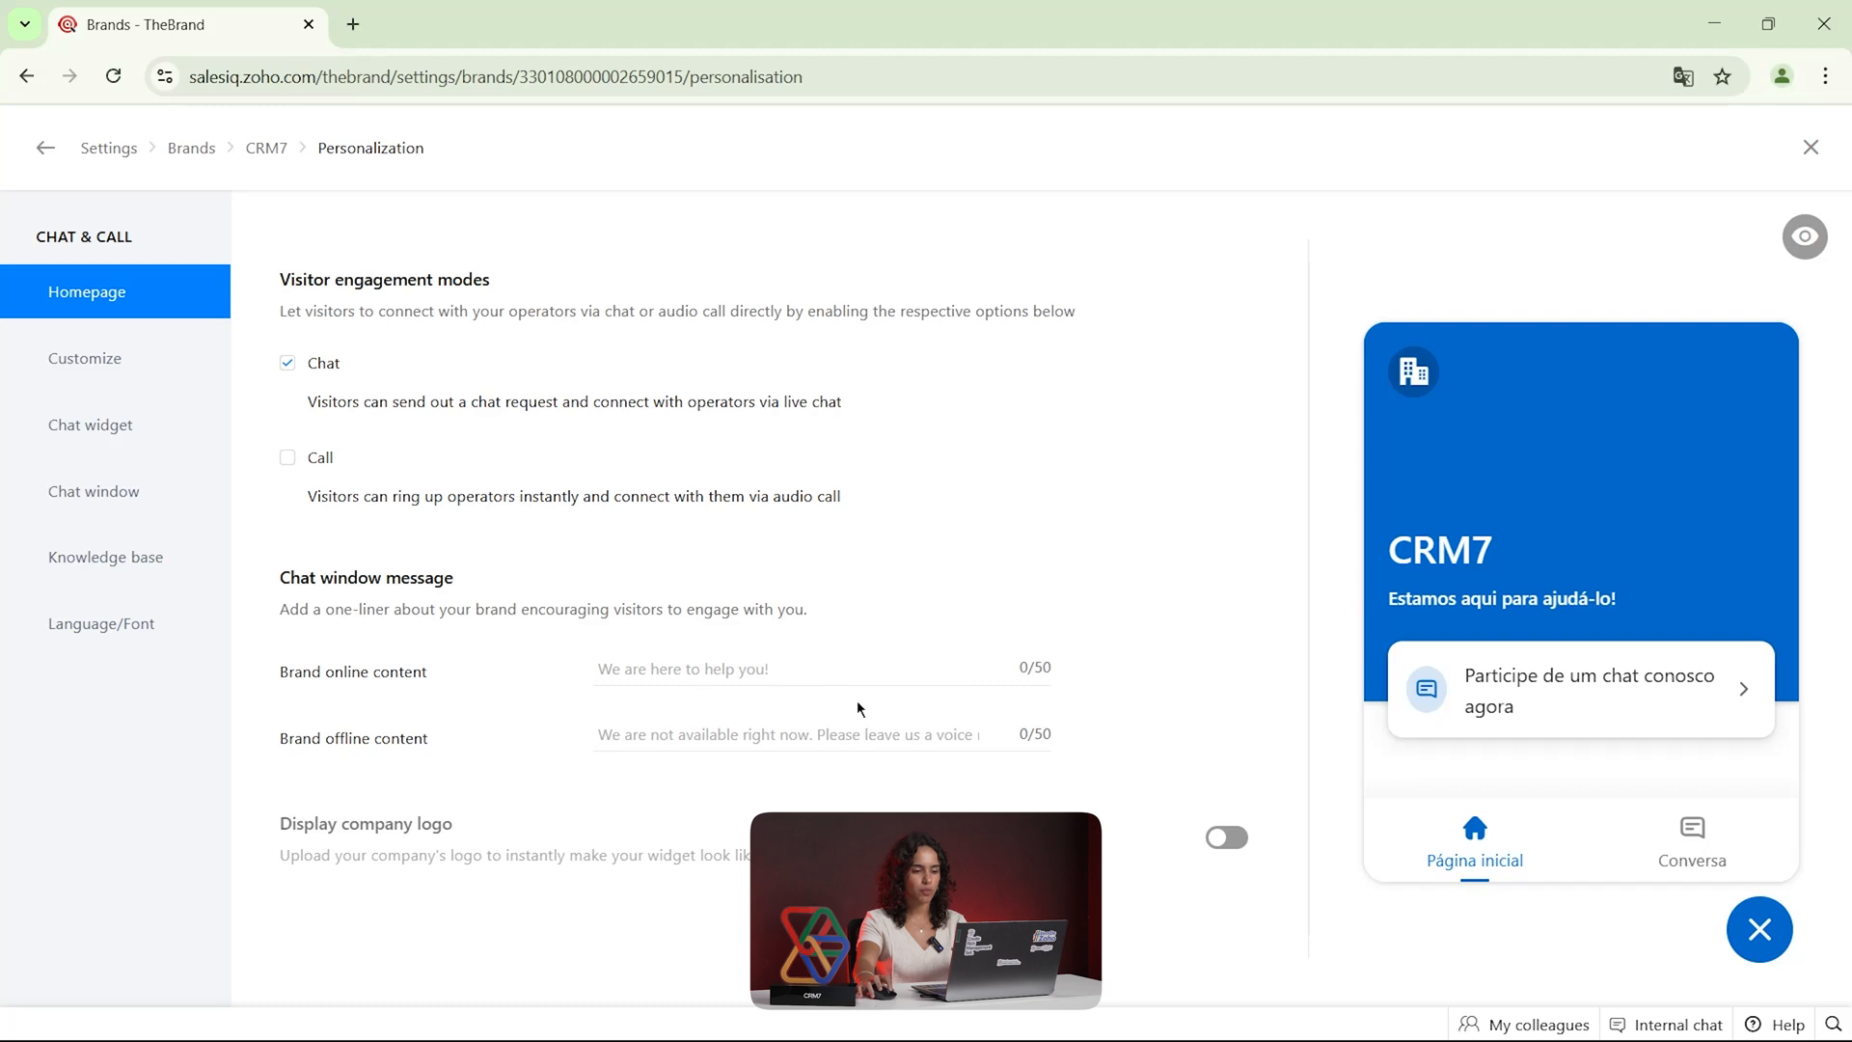
# Check the brand online and offline content fields, and try enabling the Call engagement mode, switching it back off
pyautogui.click(866, 740)
pyautogui.click(728, 675)
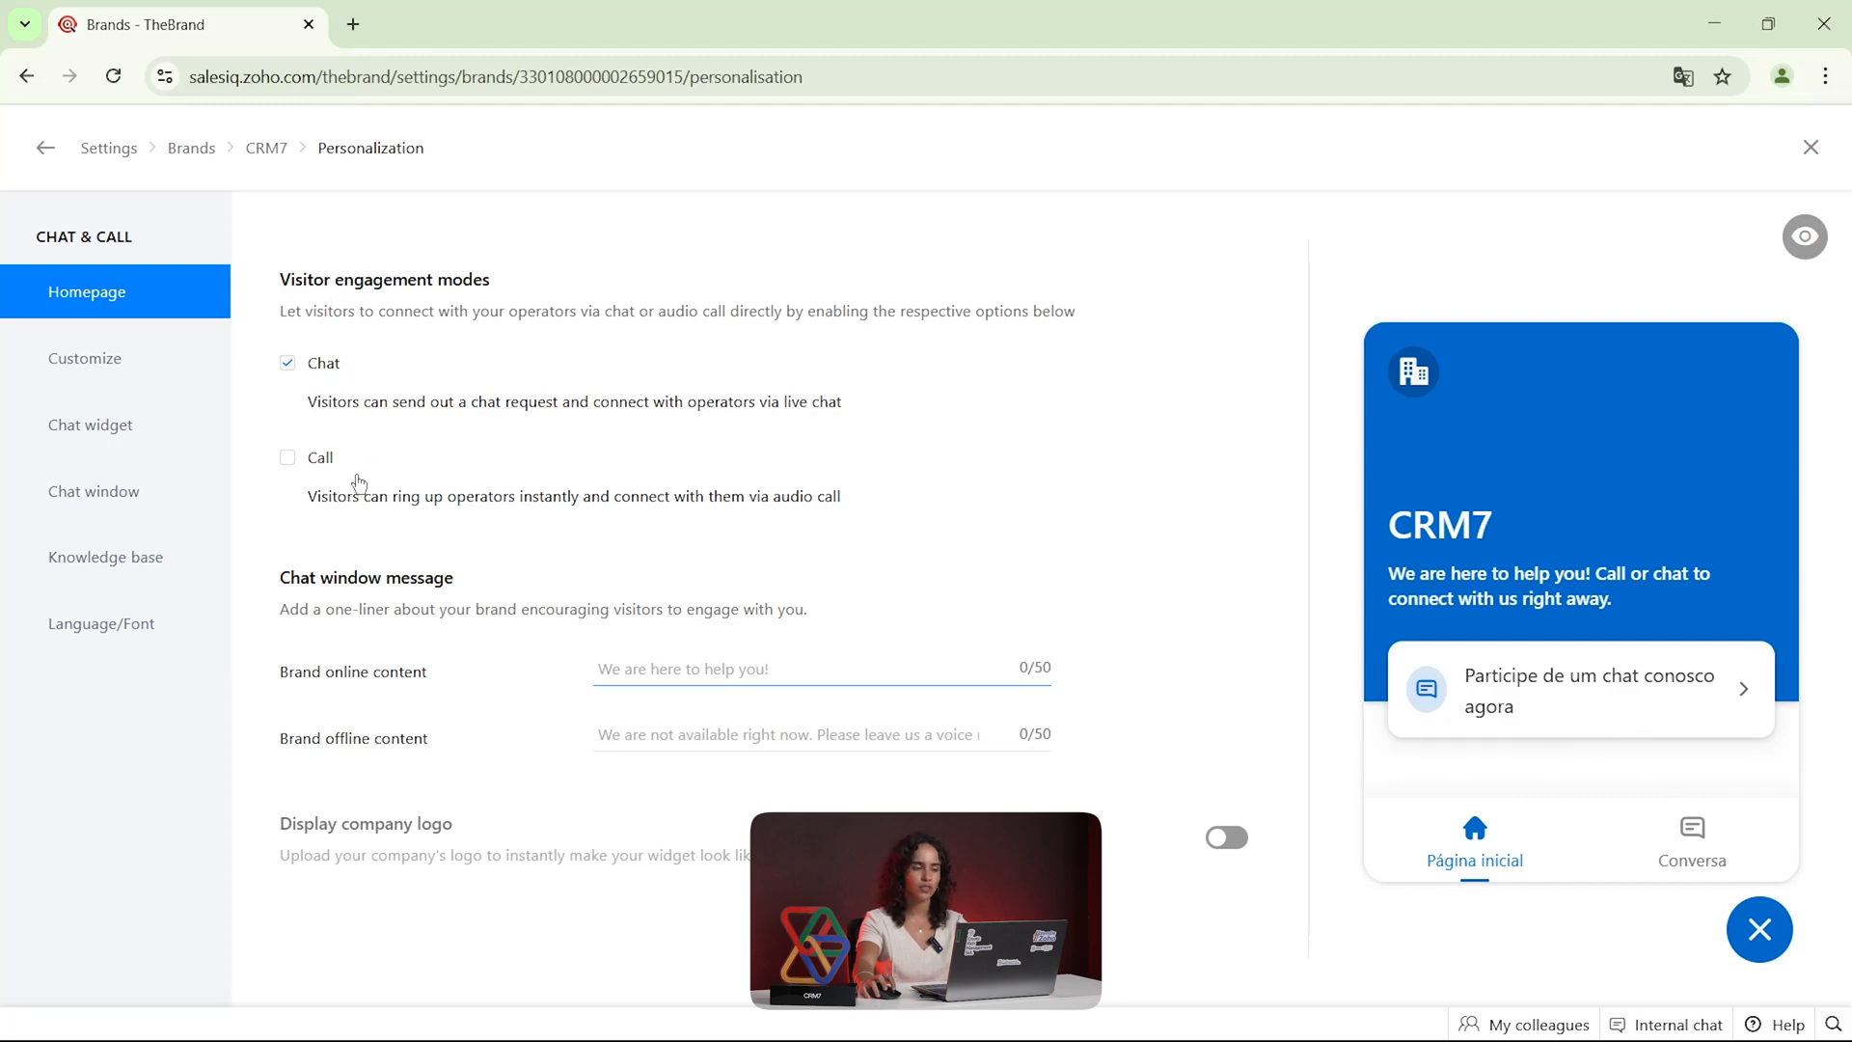
pyautogui.click(289, 460)
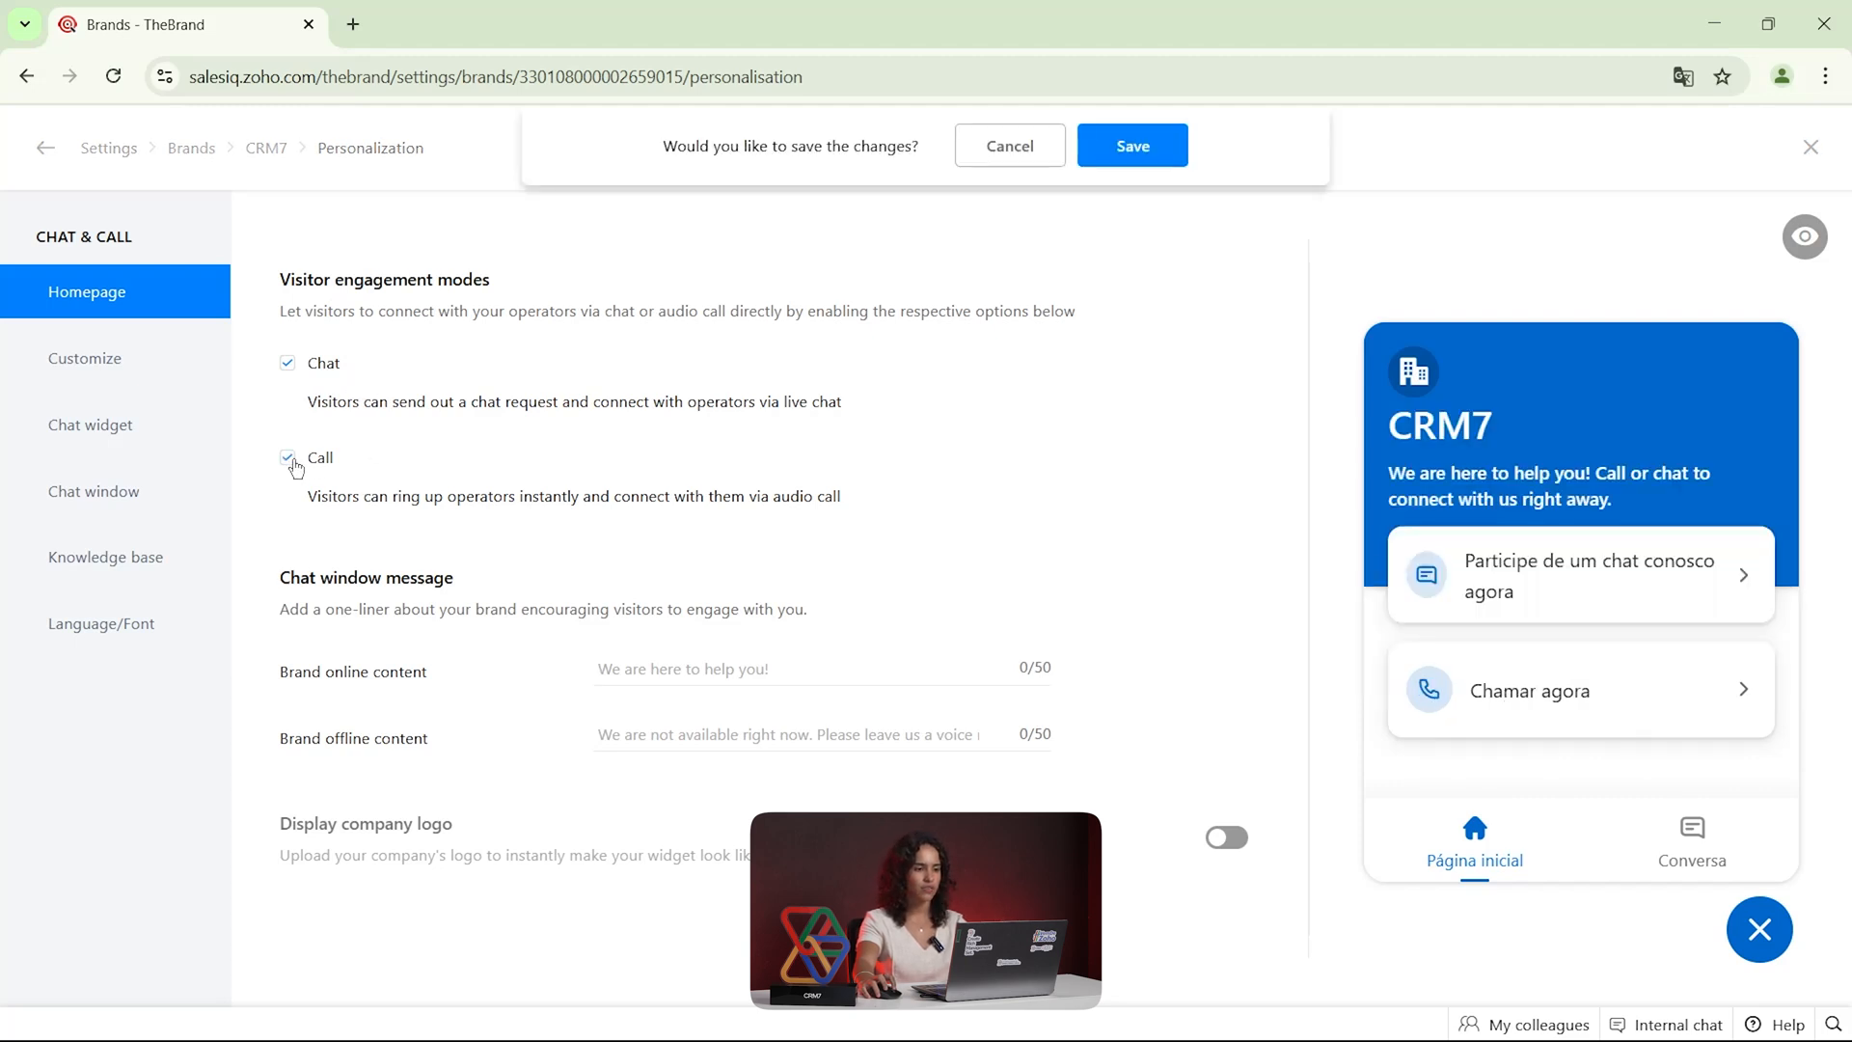
pyautogui.click(293, 462)
# View the chat colour and company logo customization, and look over the chat widget's sticker settings
pyautogui.click(125, 362)
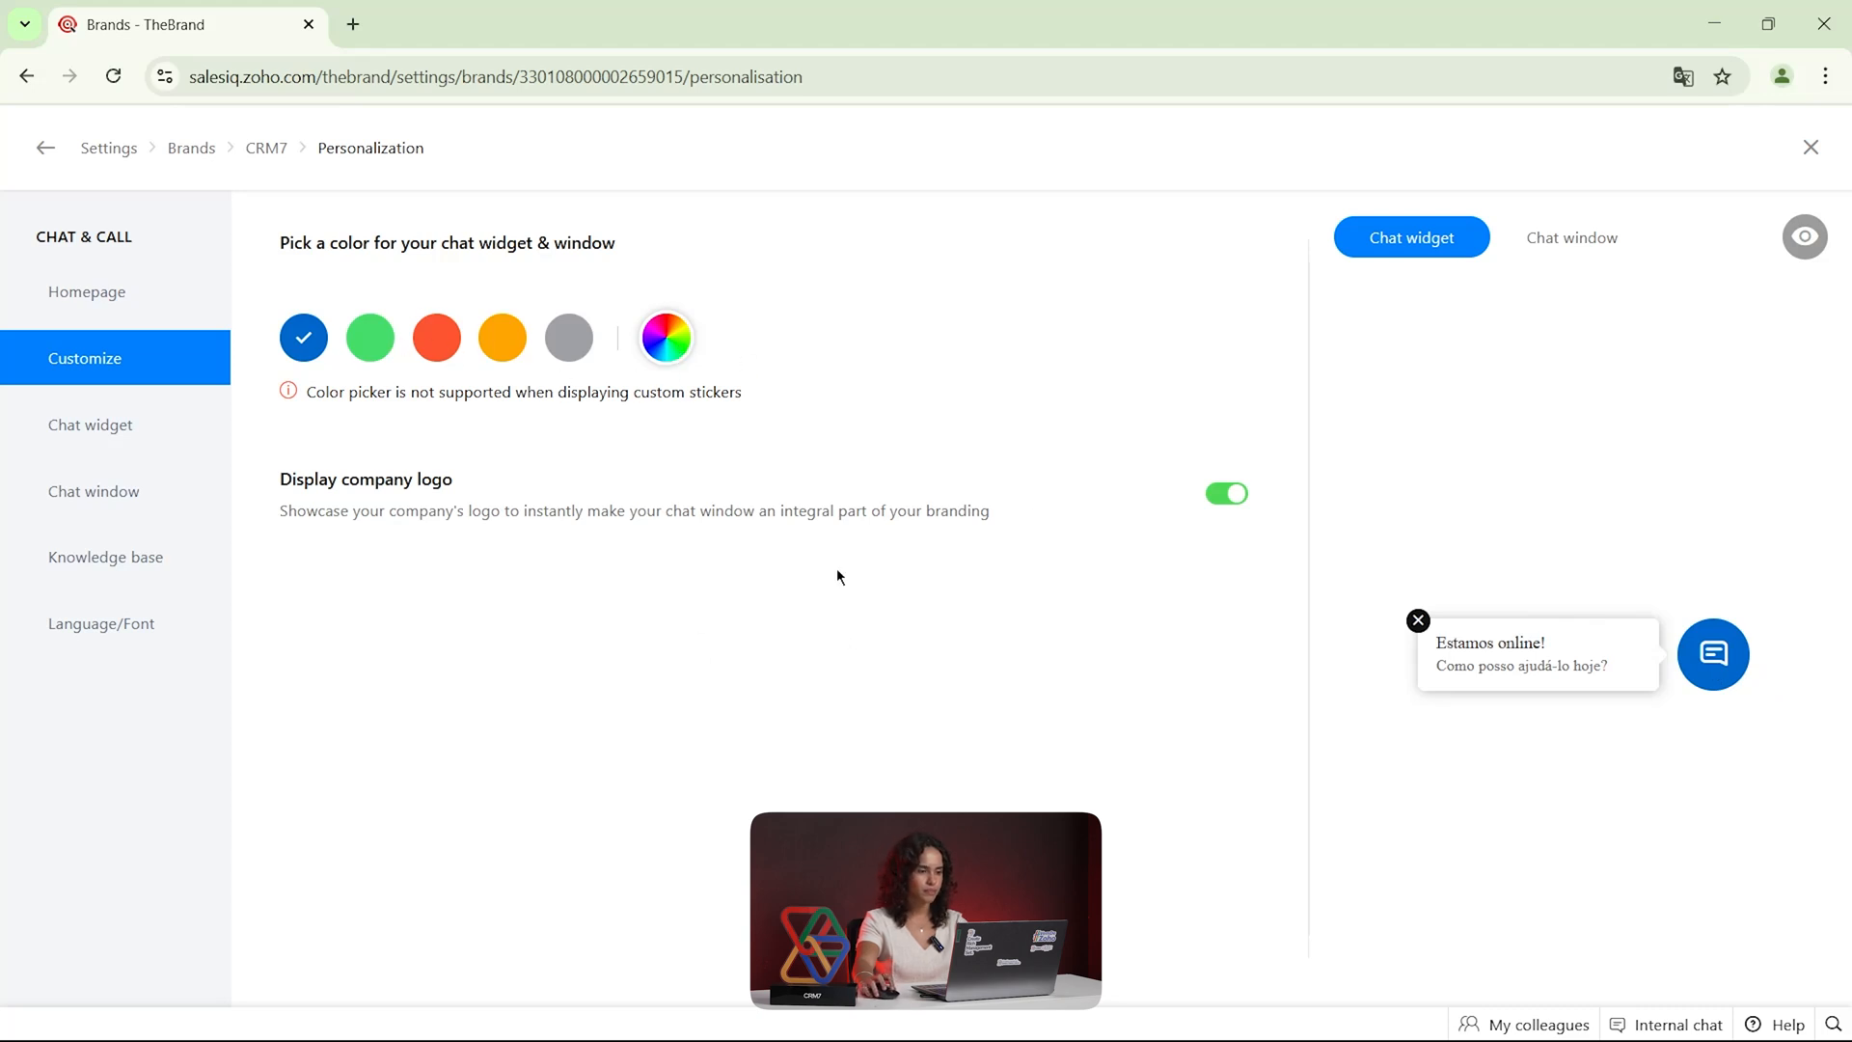
pyautogui.click(104, 433)
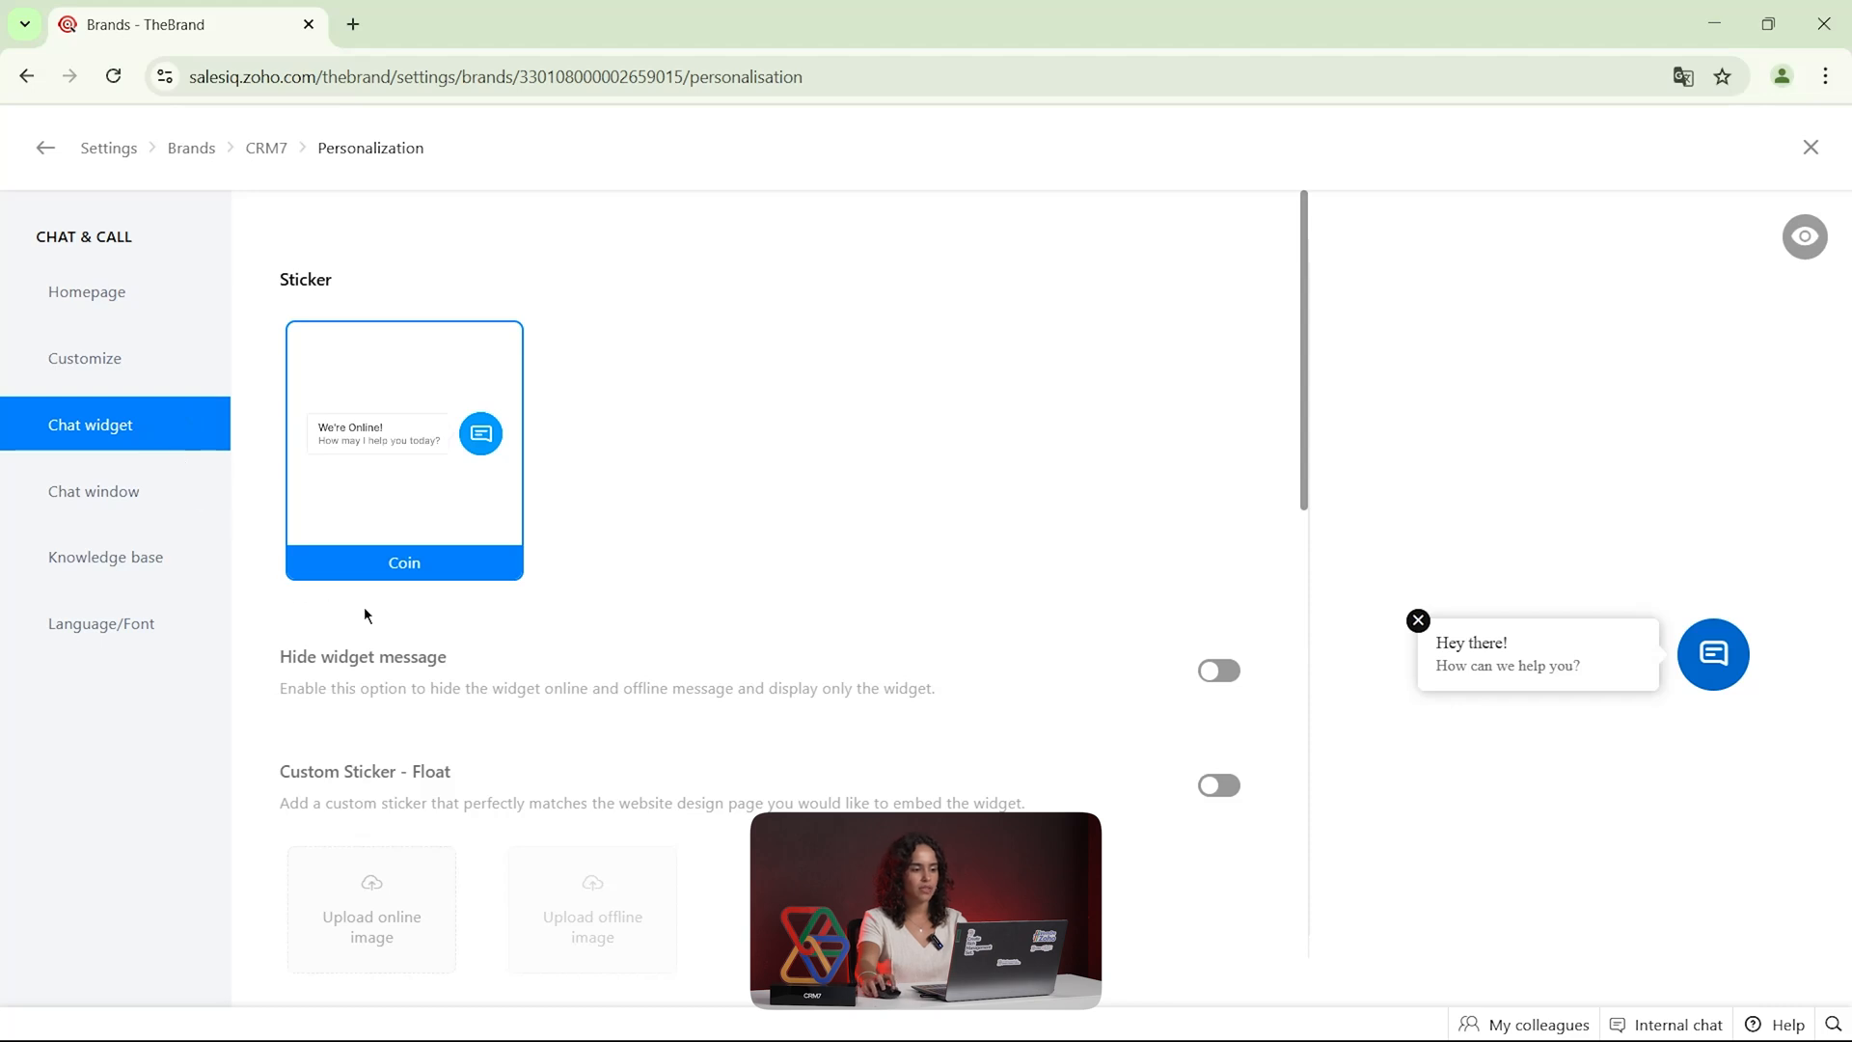
pyautogui.scroll(-4, 500, 589)
pyautogui.scroll(4, 494, 578)
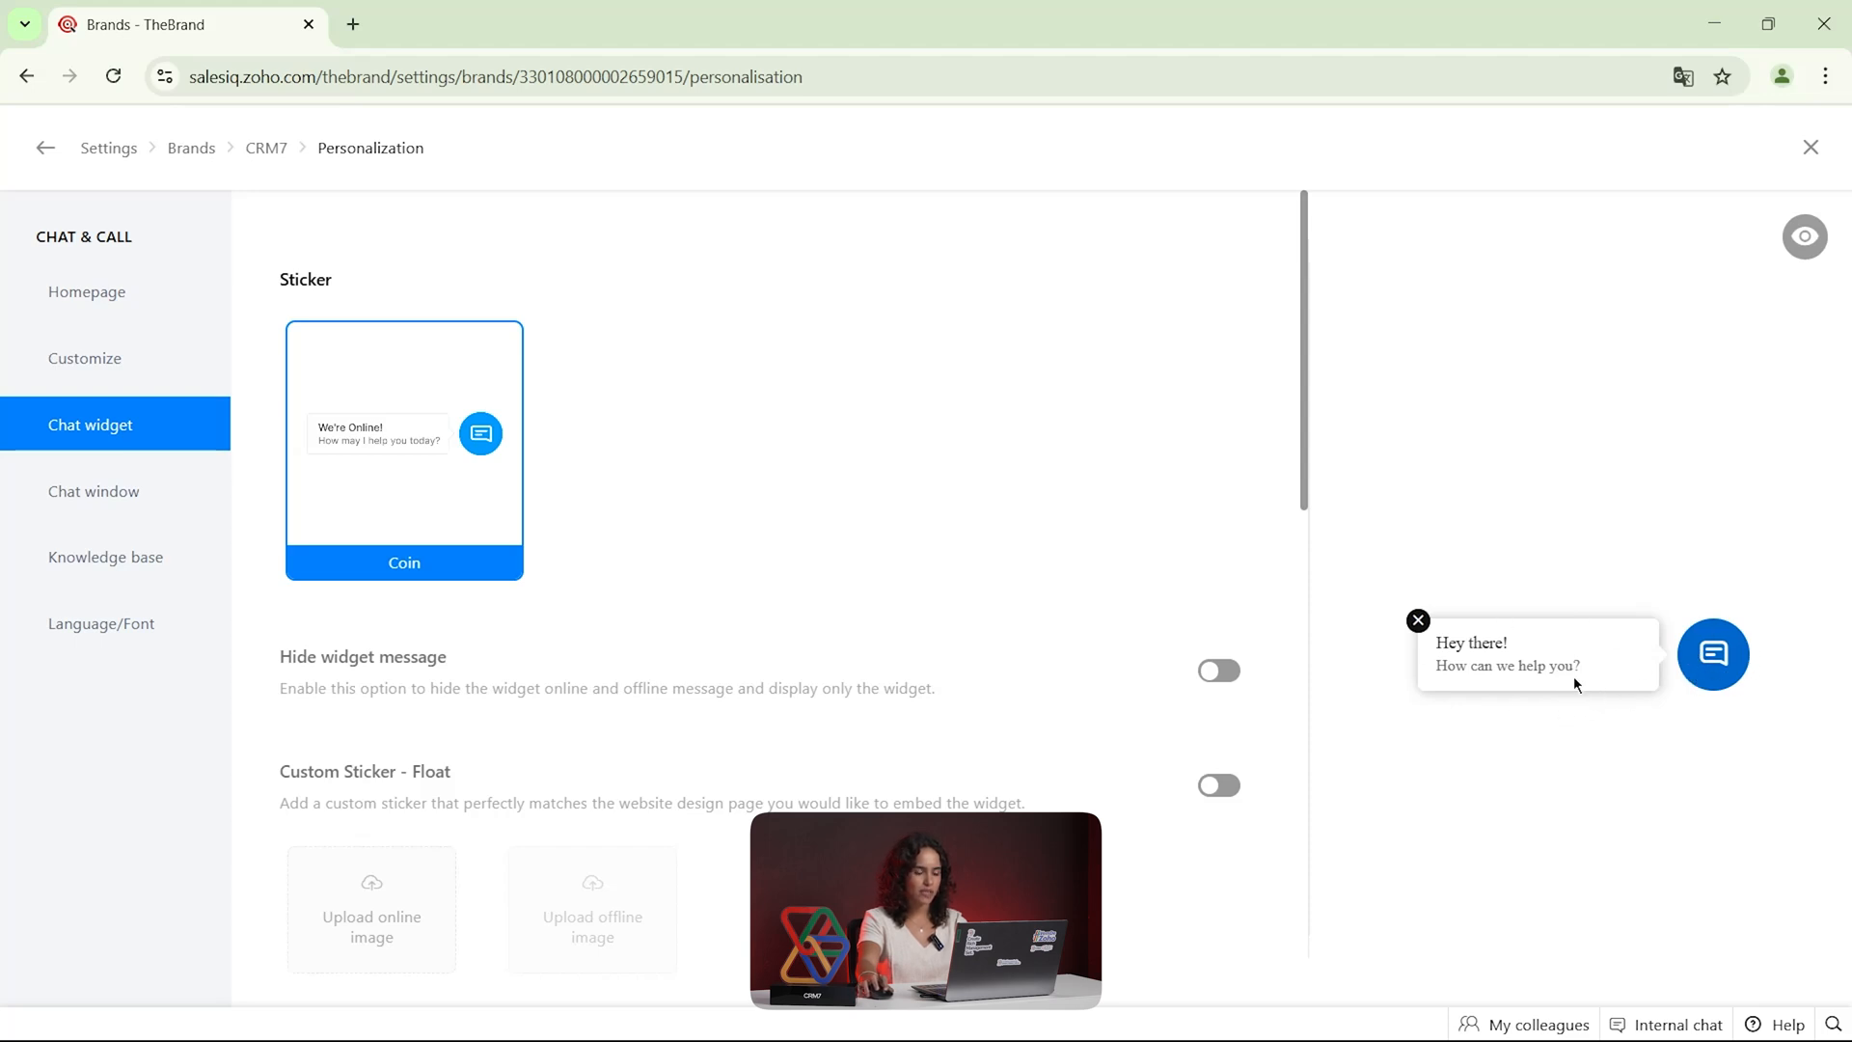
# Try hiding the message of the chat widget and switch the option back off
pyautogui.scroll(-2, 849, 649)
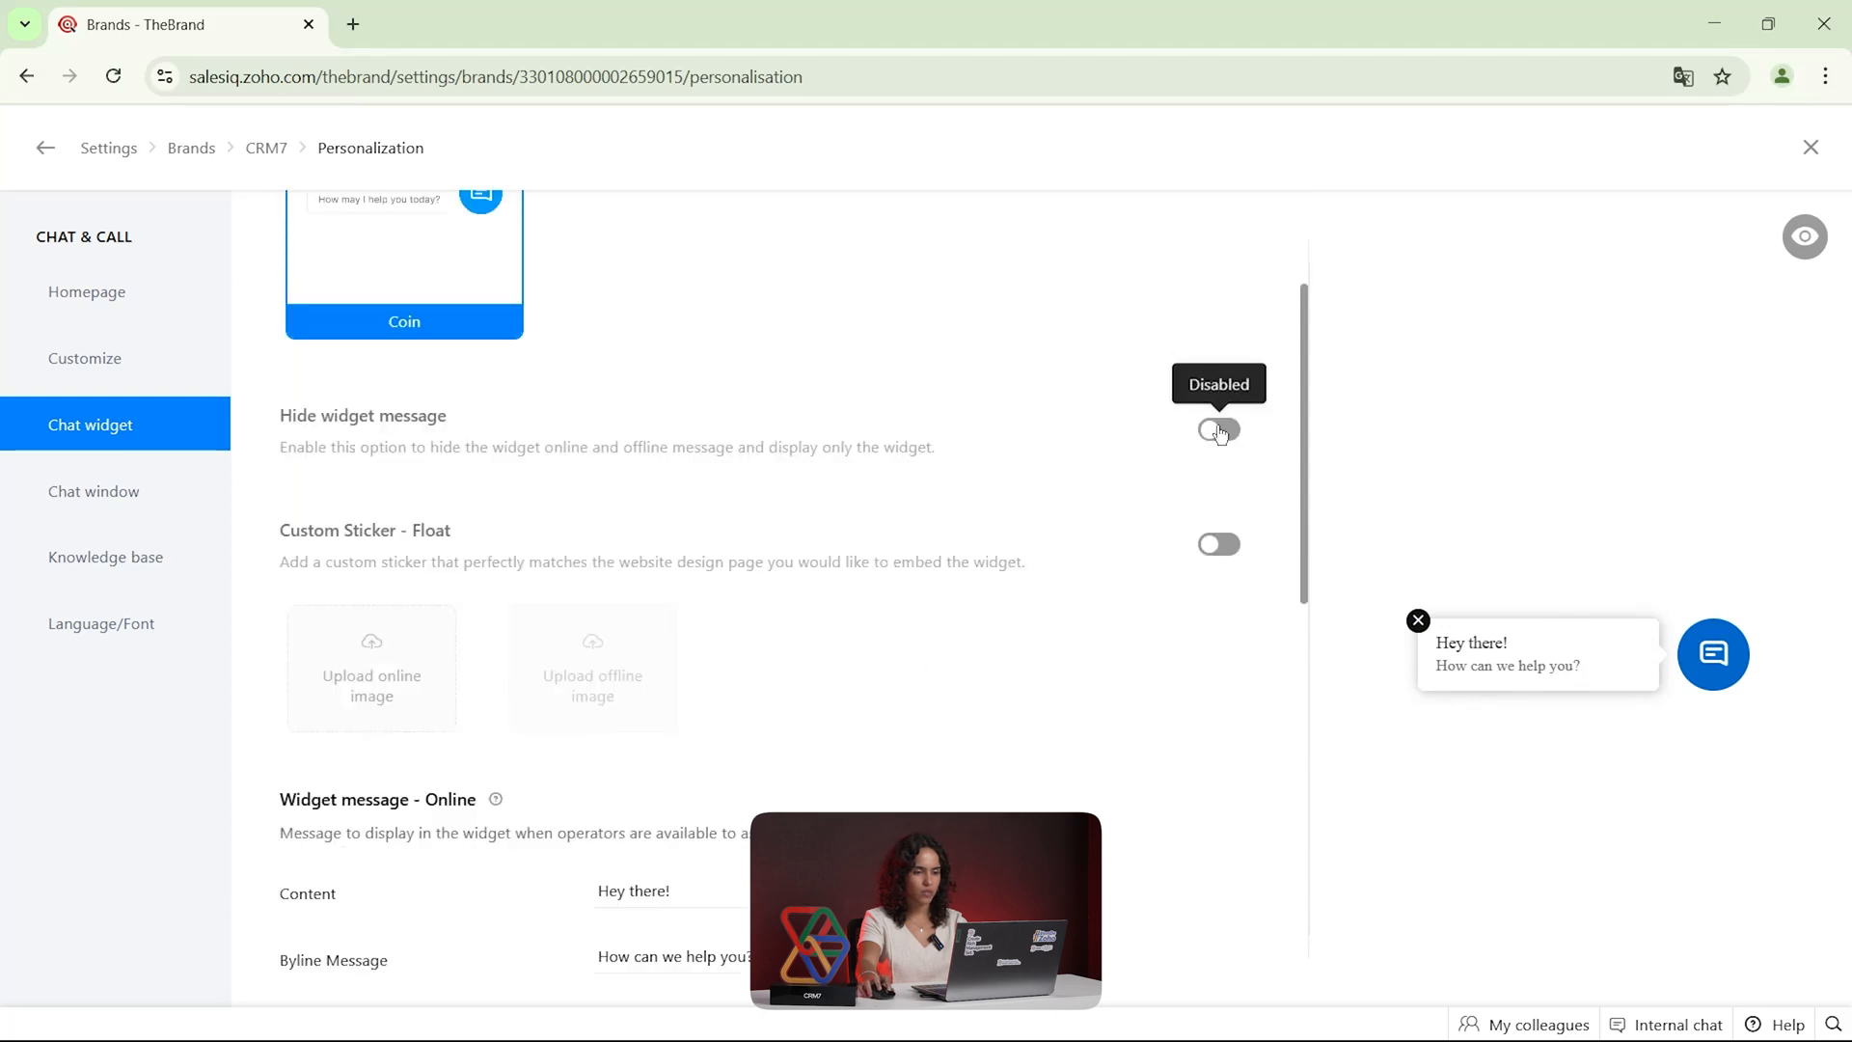
pyautogui.click(1180, 439)
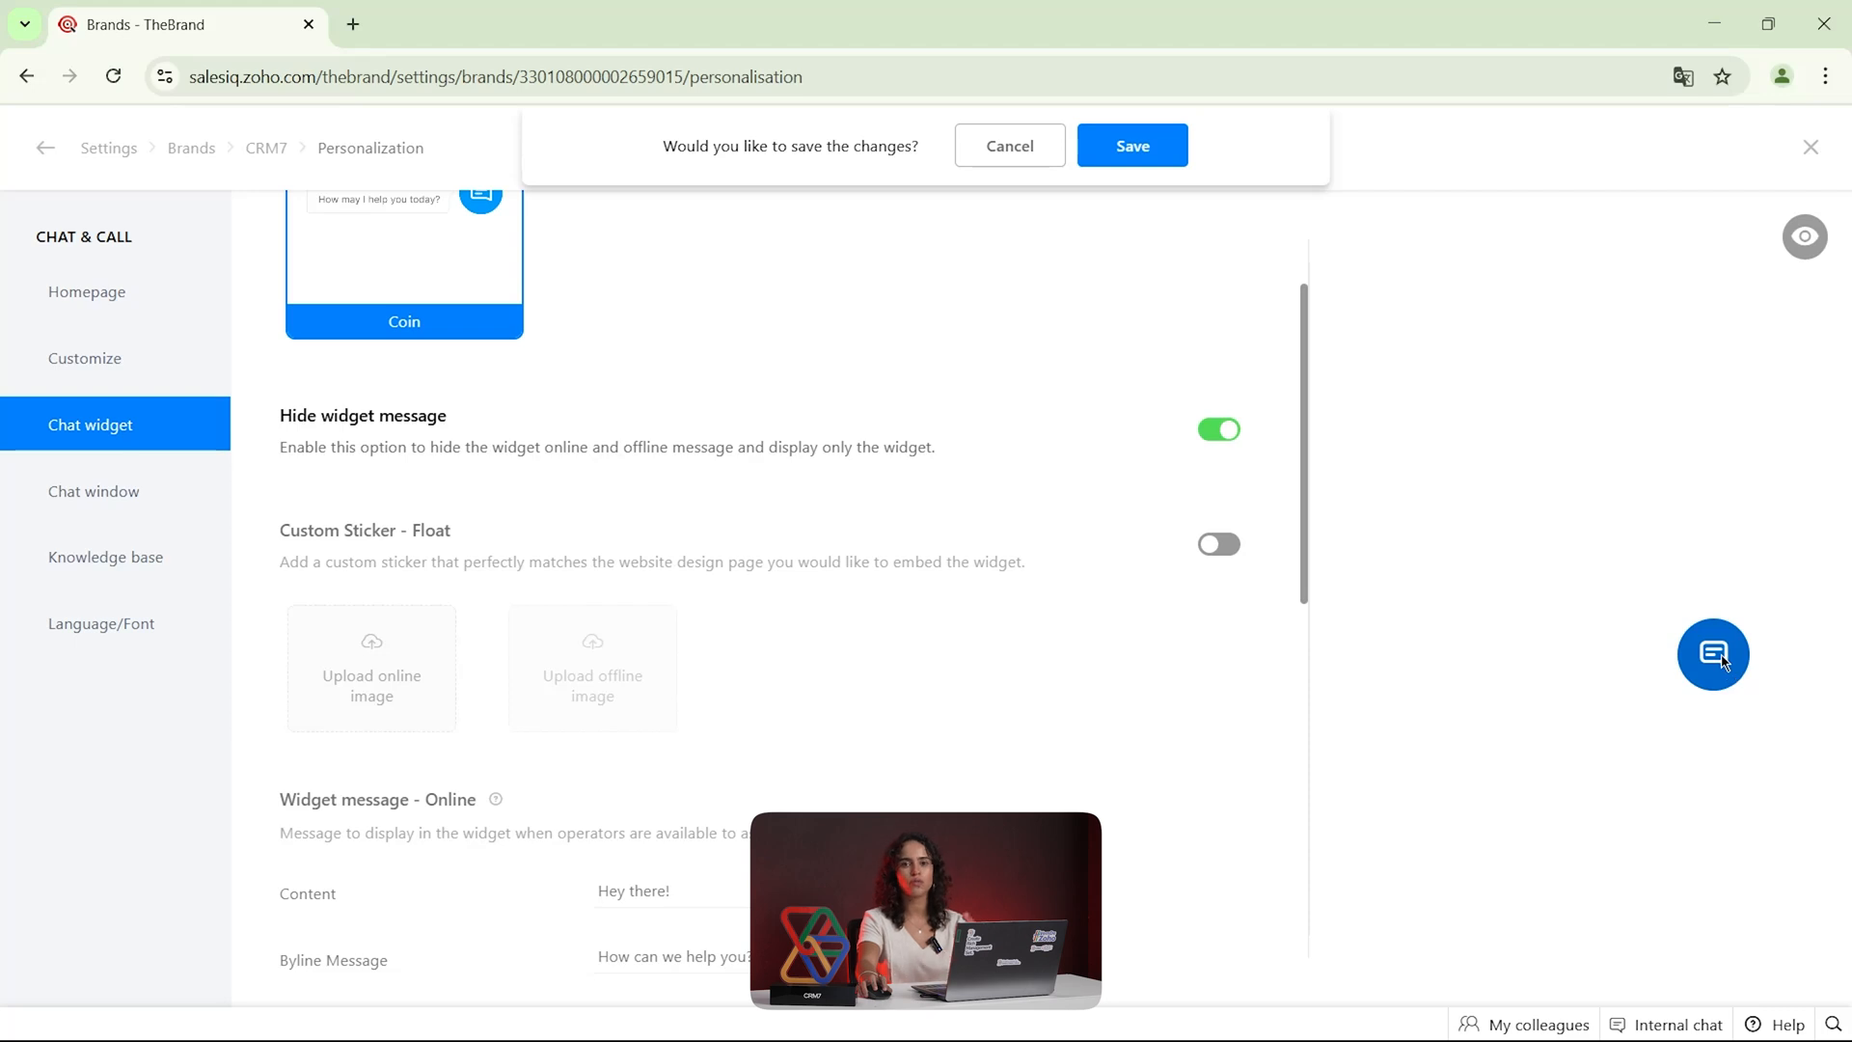
pyautogui.click(1210, 432)
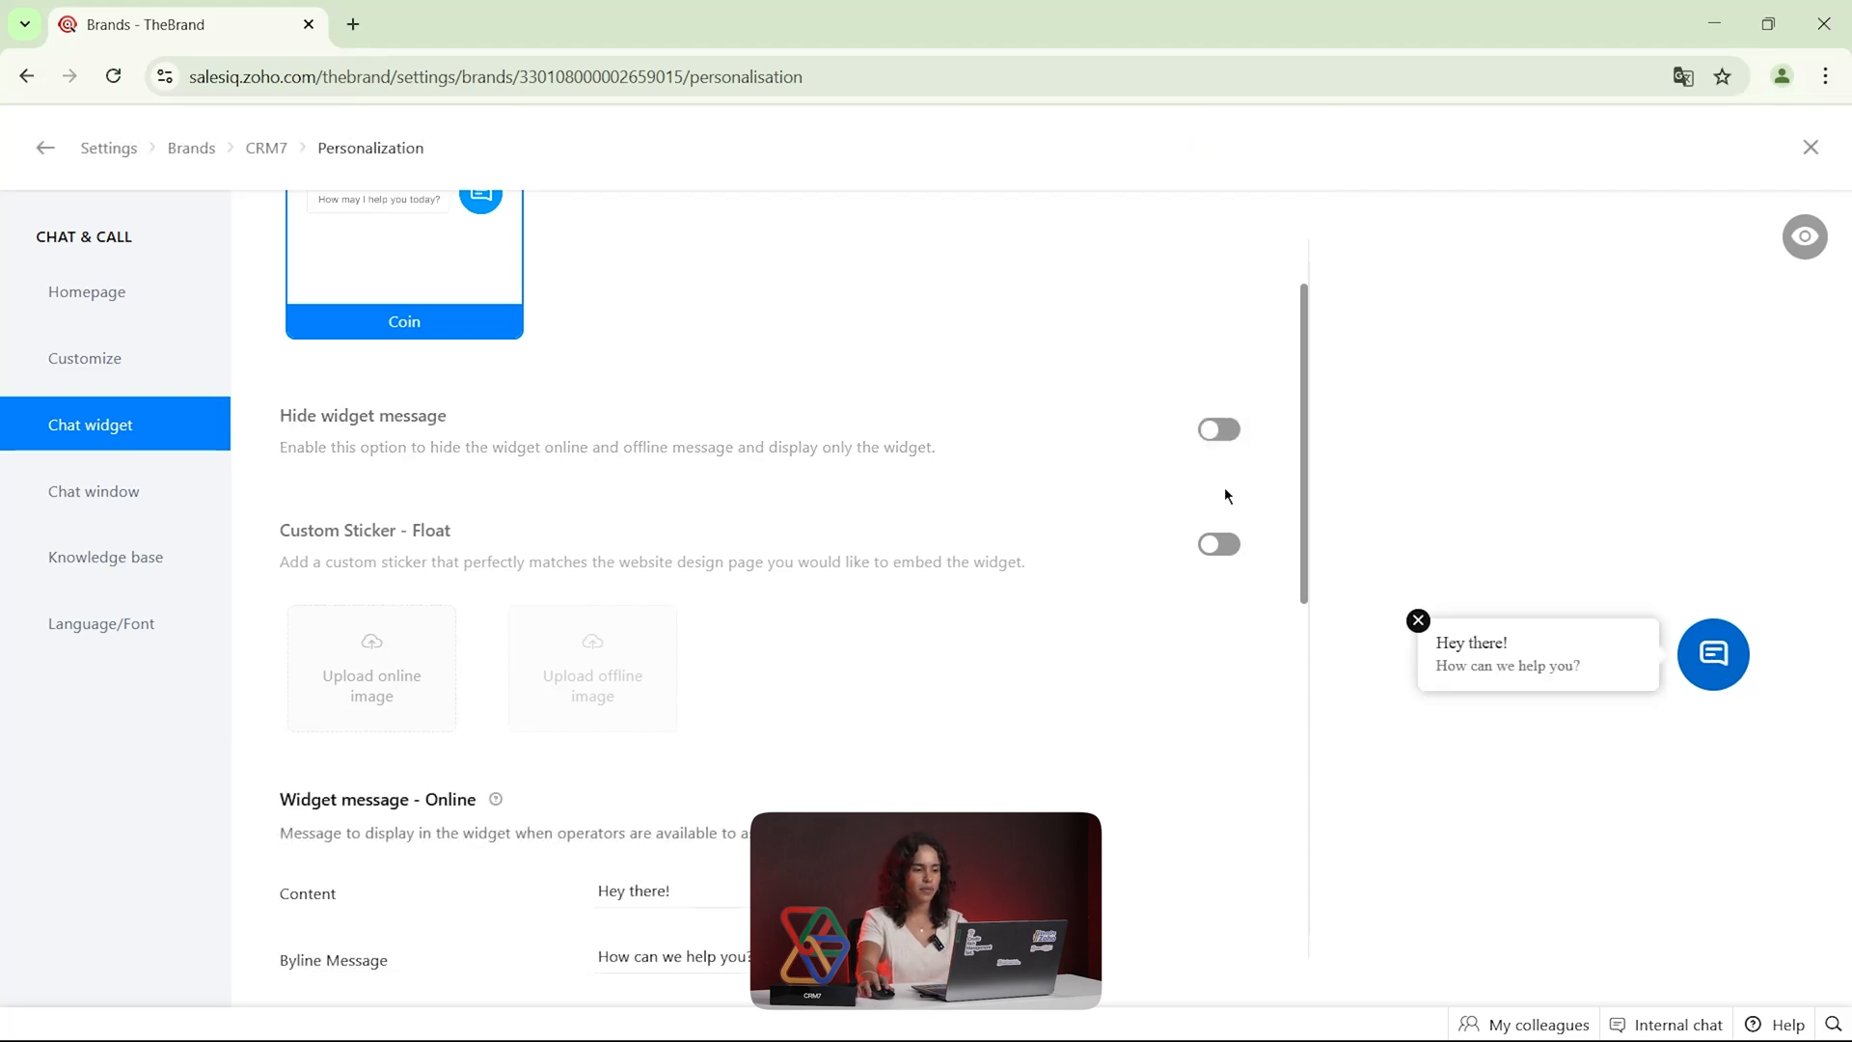
# Review the chat widget's custom sticker options and its online and offline message fields
pyautogui.scroll(-1, 1036, 592)
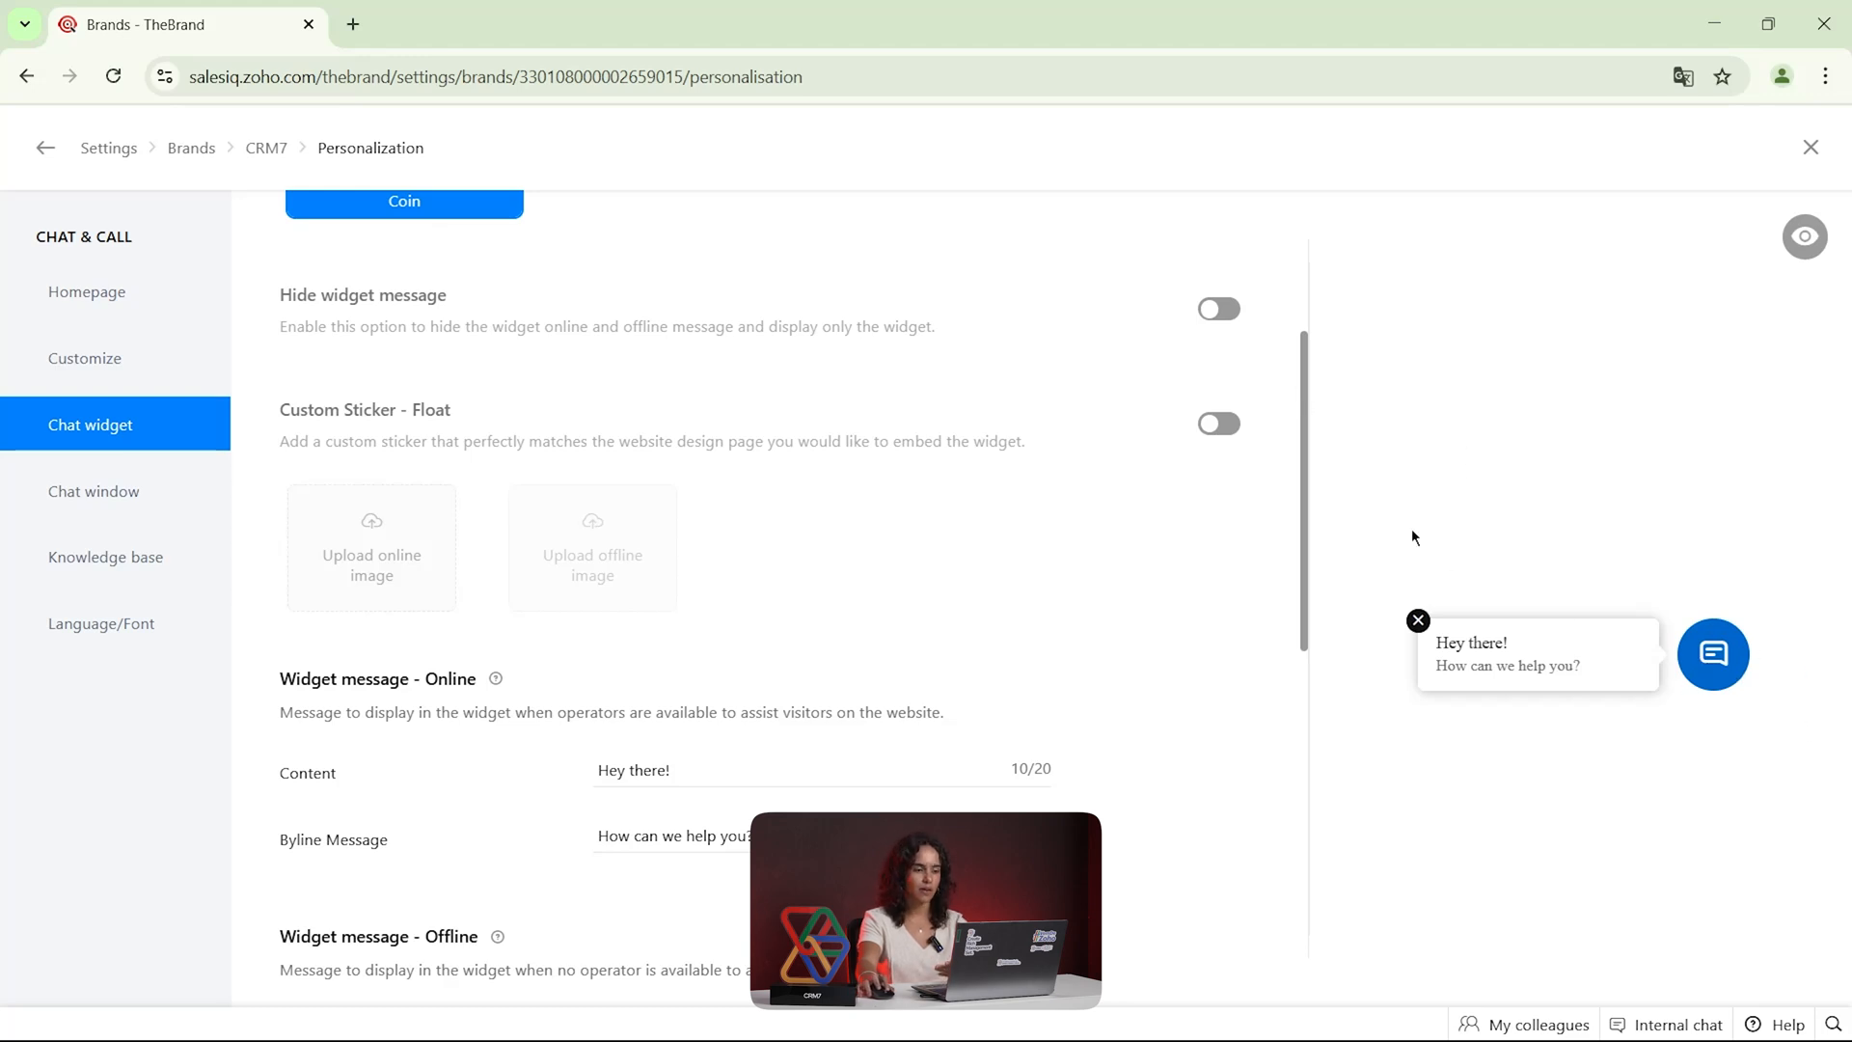
pyautogui.moveTo(1304, 485); pyautogui.dragTo(1292, 588)
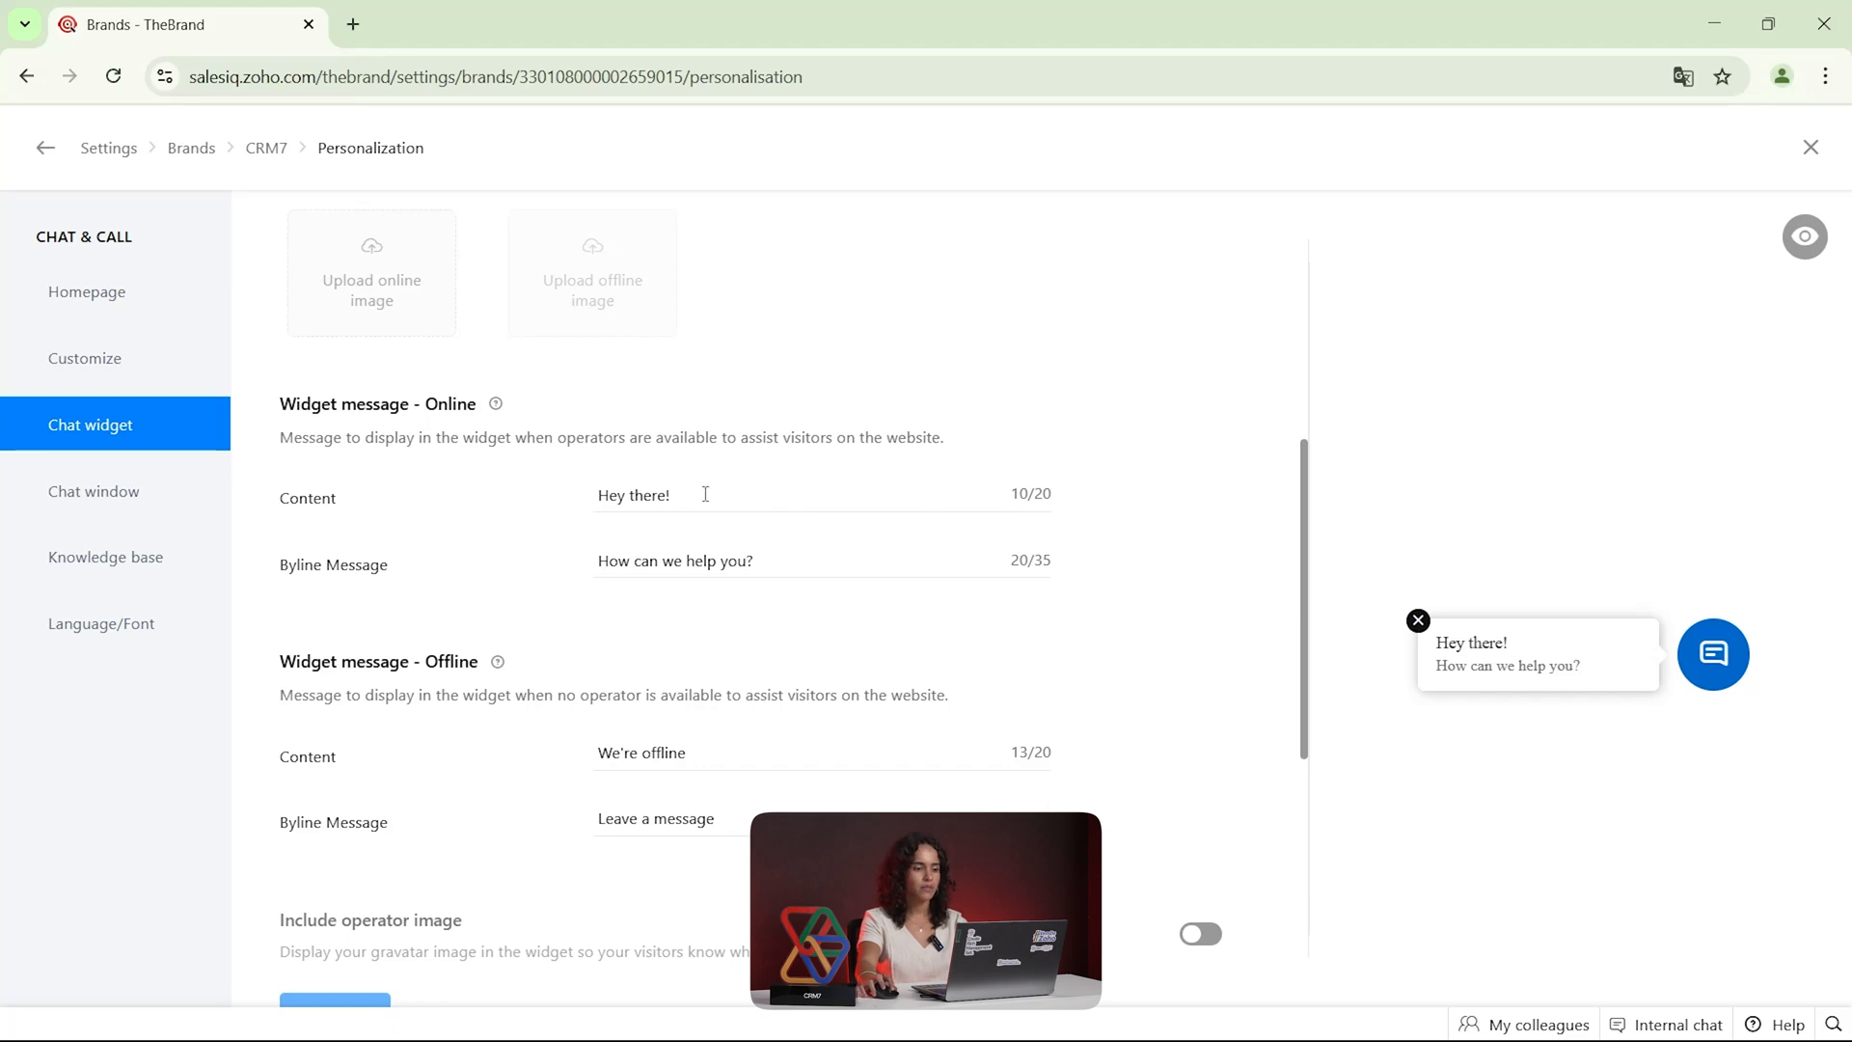
pyautogui.moveTo(687, 495); pyautogui.dragTo(557, 496)
pyautogui.moveTo(825, 558); pyautogui.dragTo(604, 560)
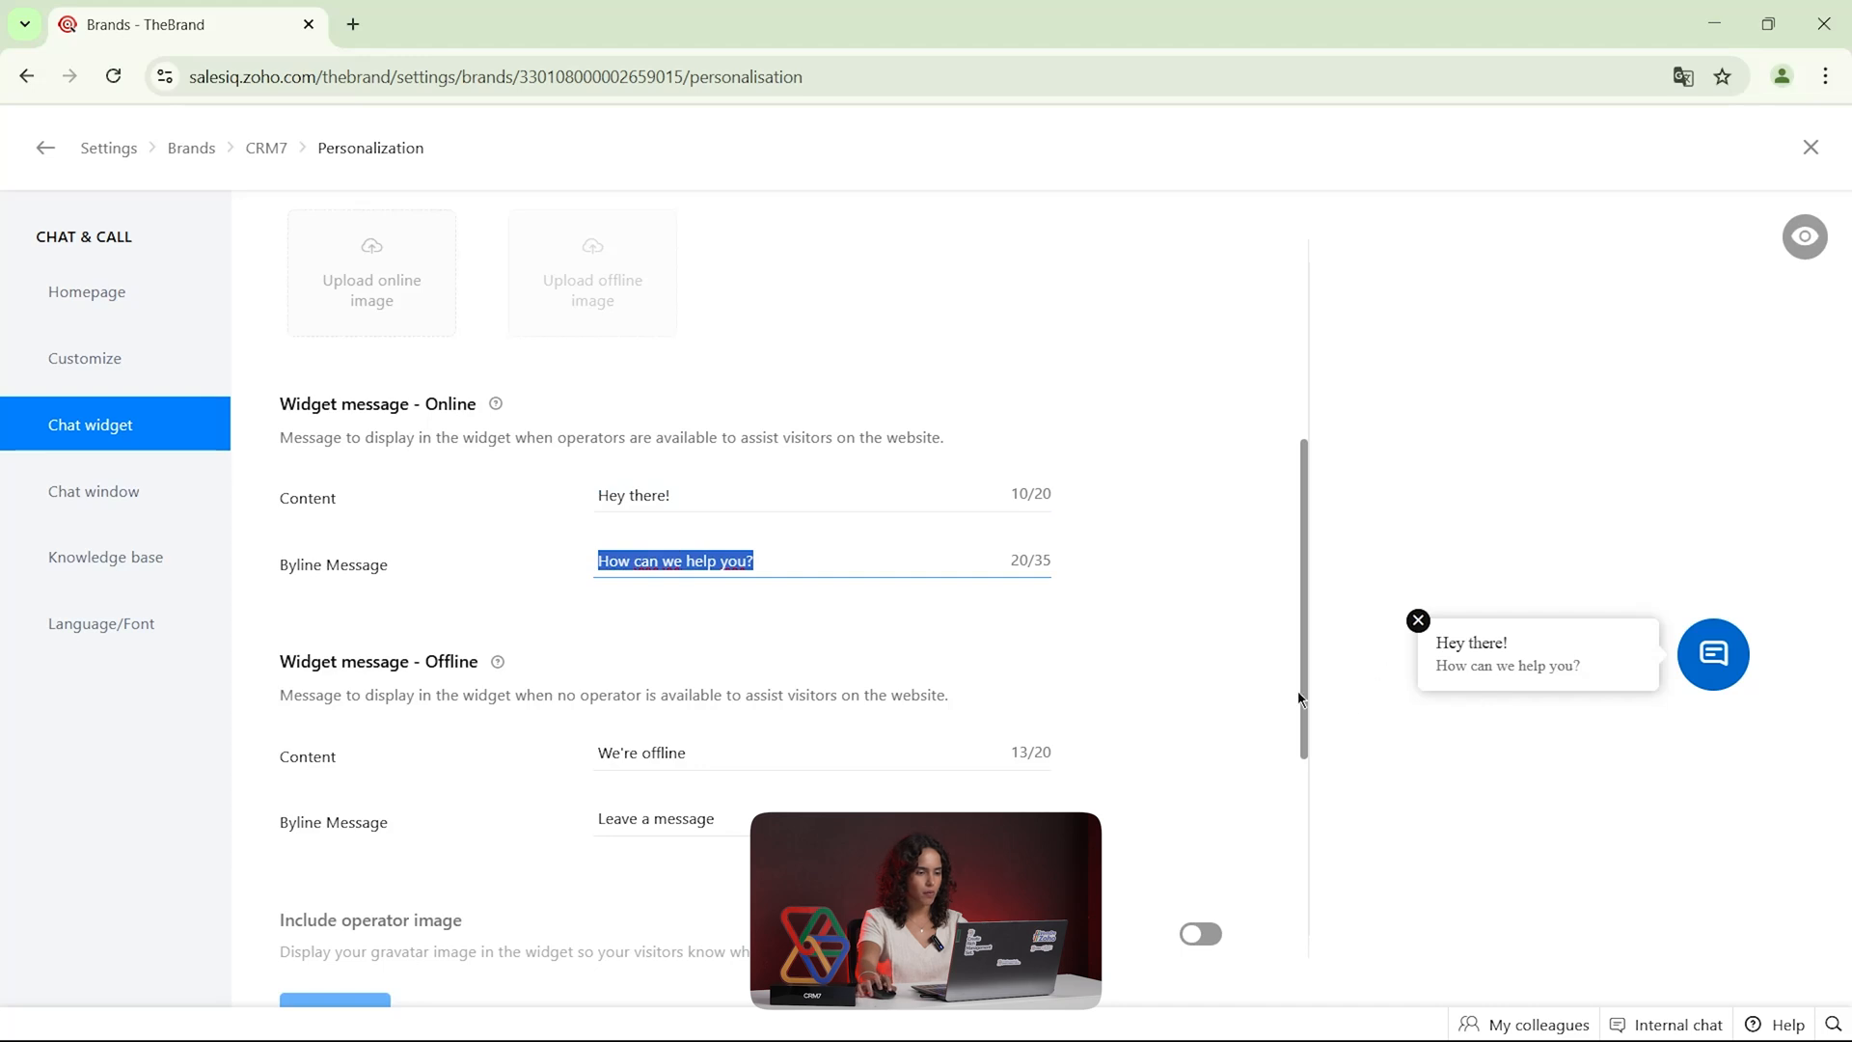
pyautogui.scroll(-2, 808, 652)
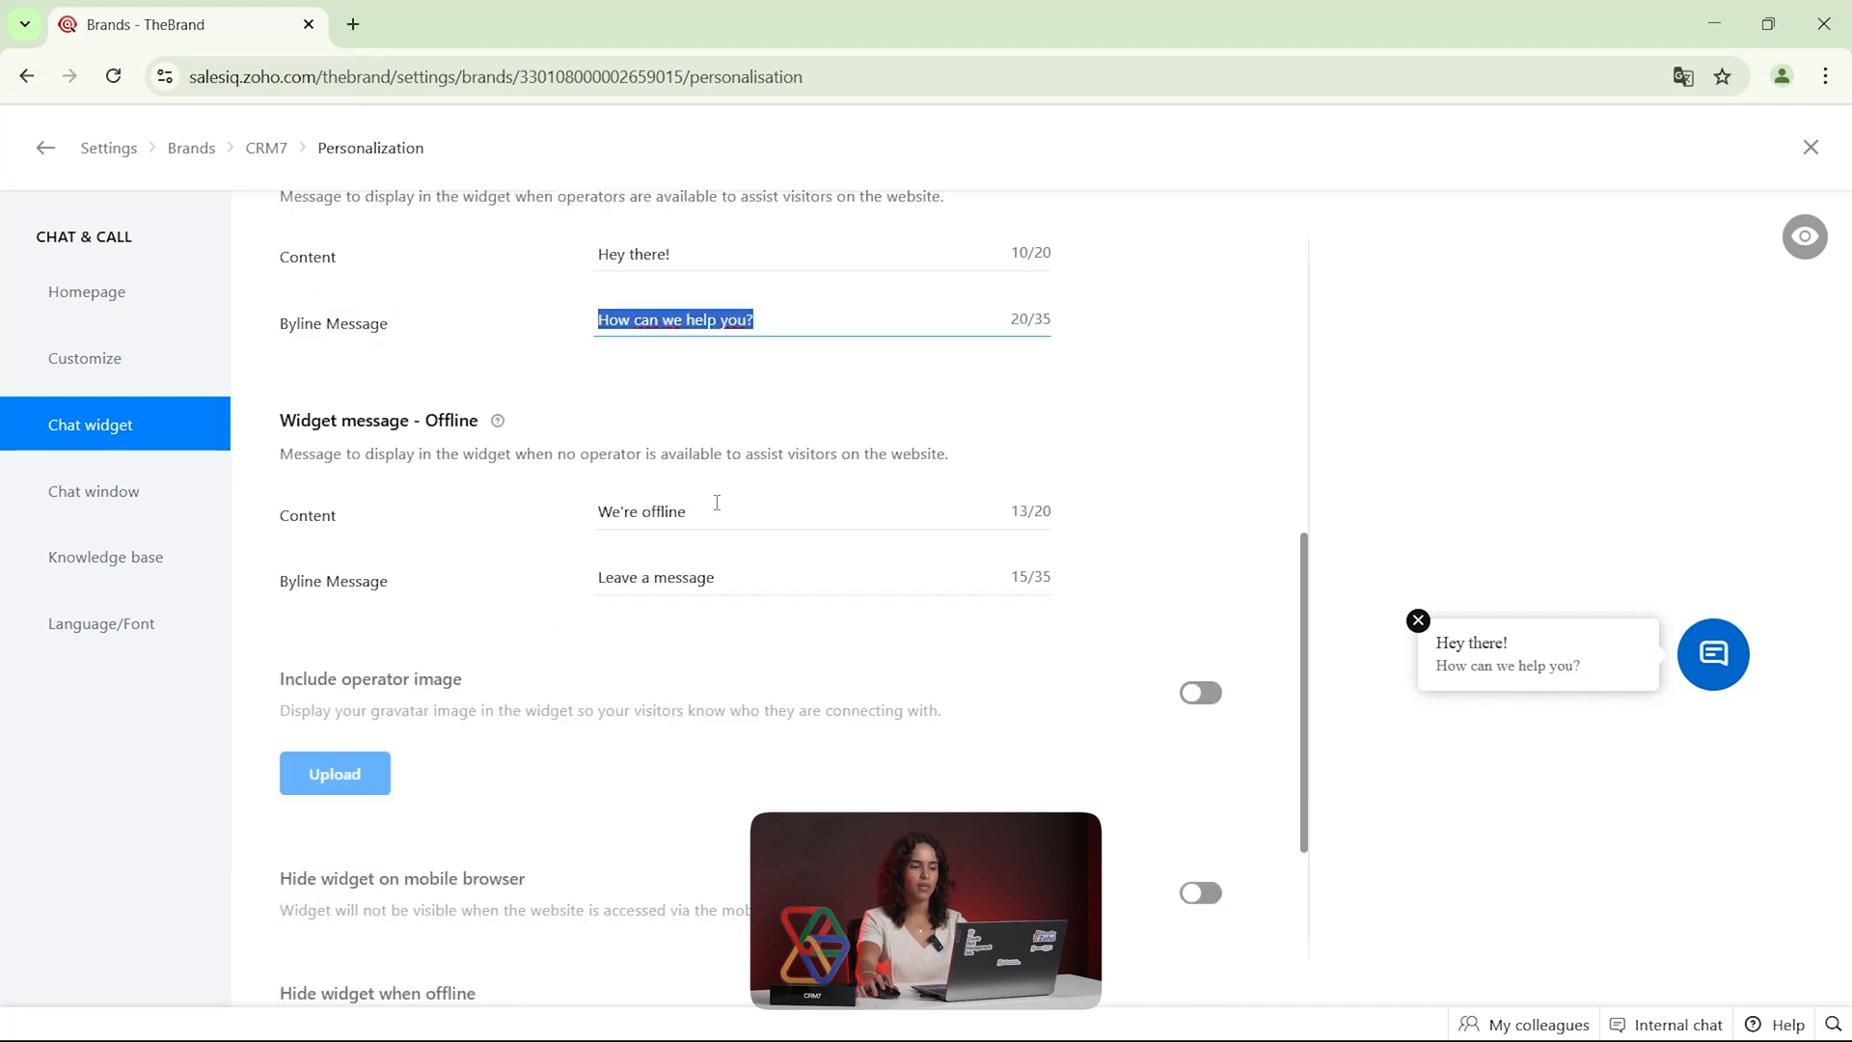
# Try the Left - Bottom widget position and restore the Right - Bottom position
pyautogui.scroll(-3, 741, 582)
pyautogui.scroll(-1, 723, 540)
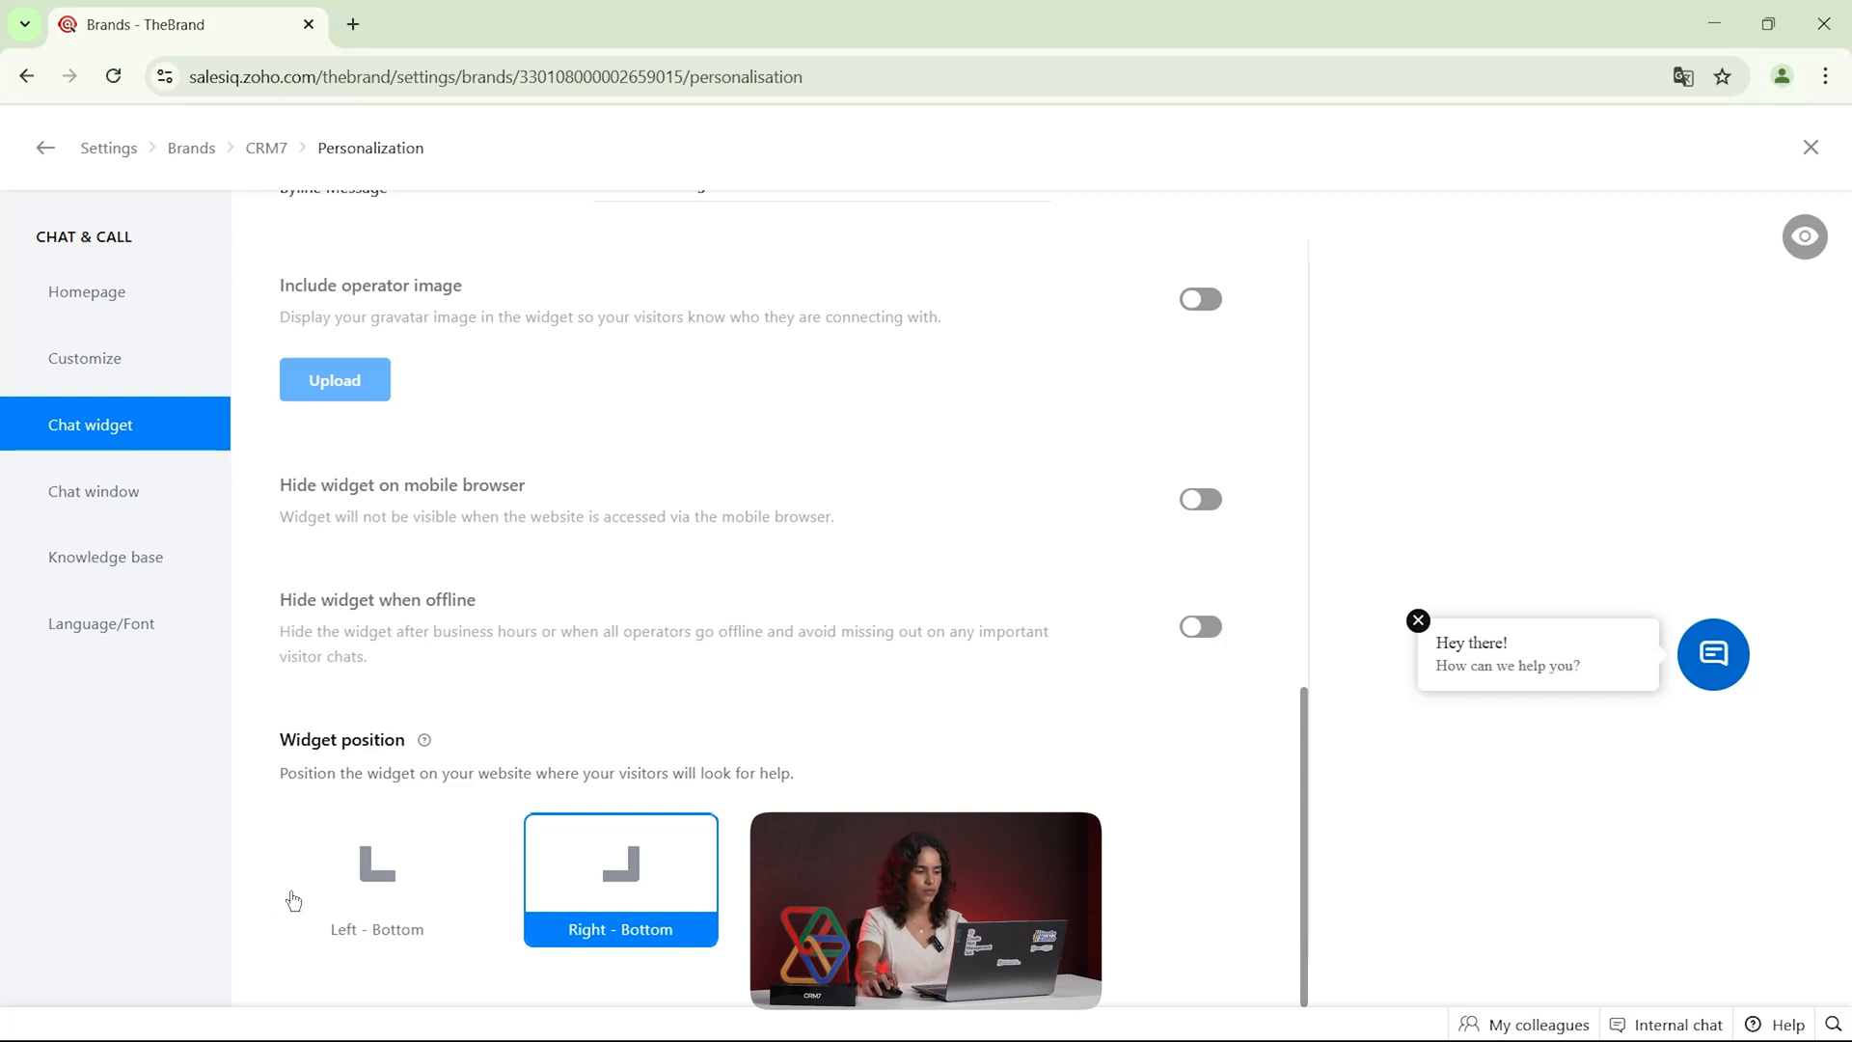
pyautogui.click(362, 885)
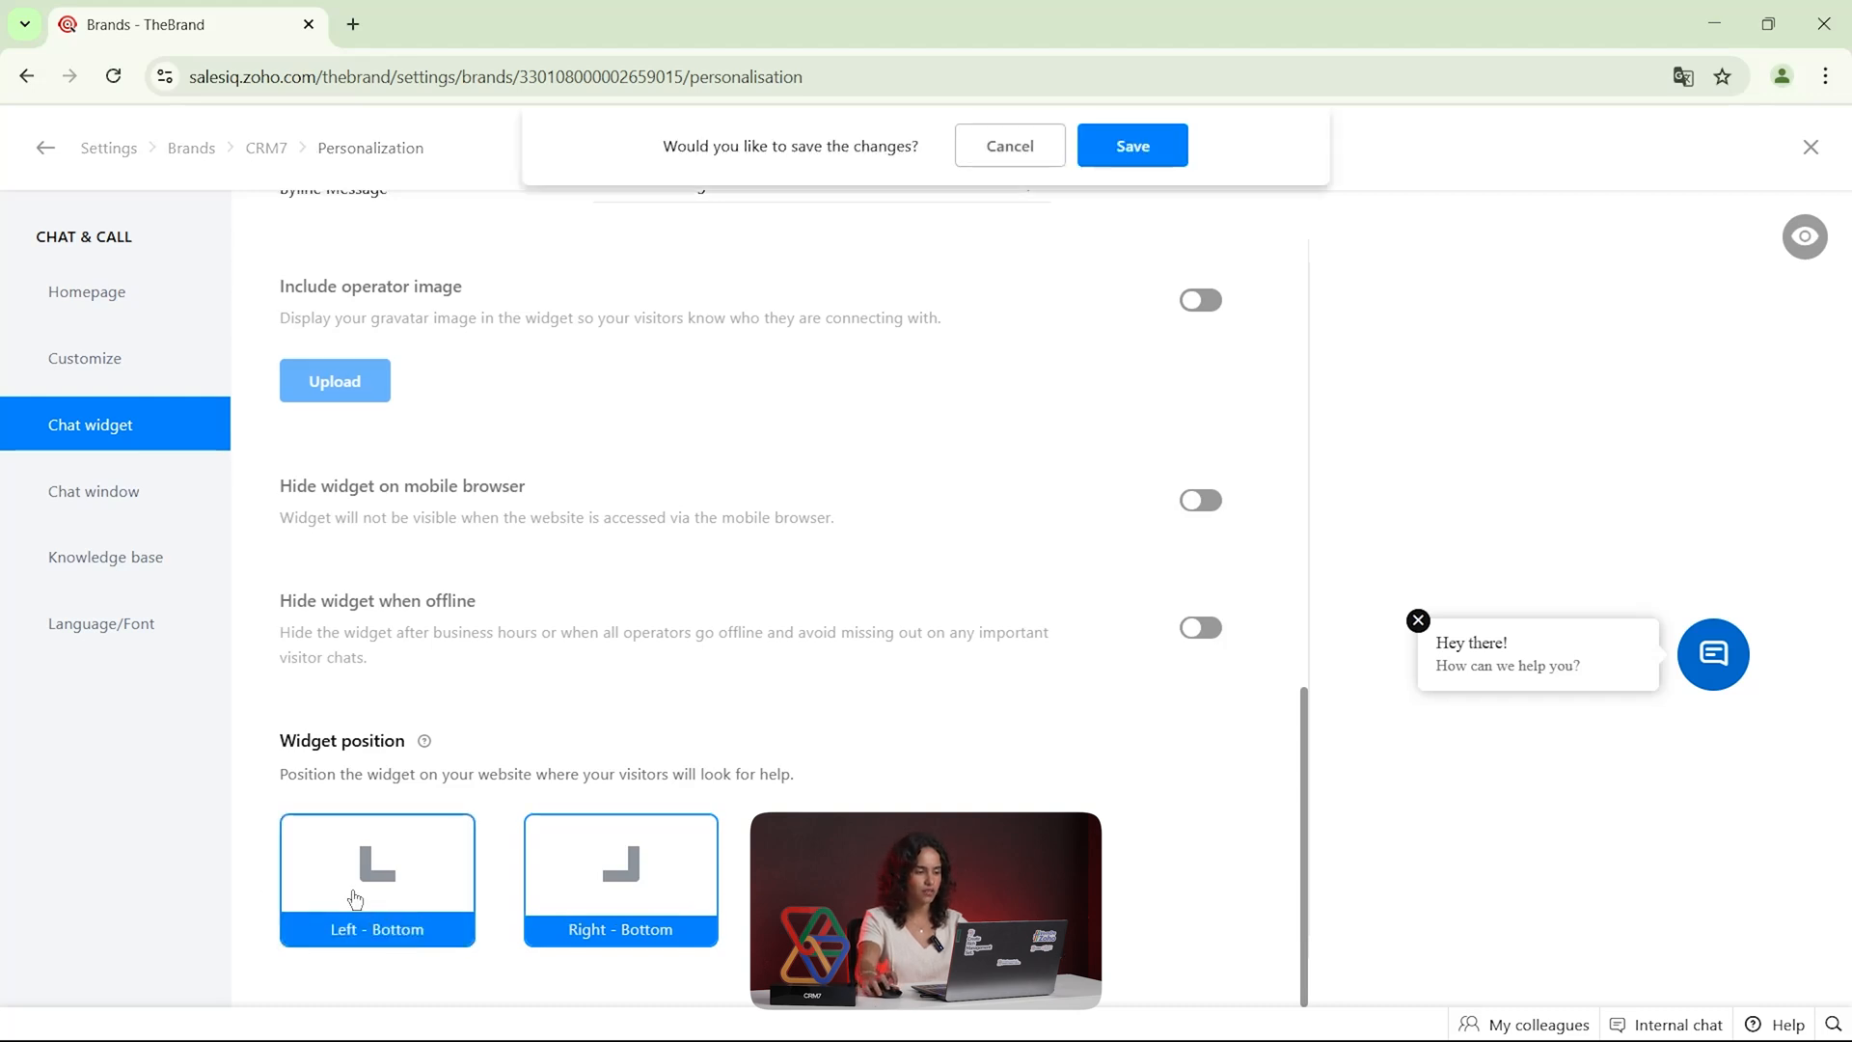
pyautogui.click(636, 851)
# Review the chat window's seasonal theme, theme, size and custom CSS options
pyautogui.click(128, 496)
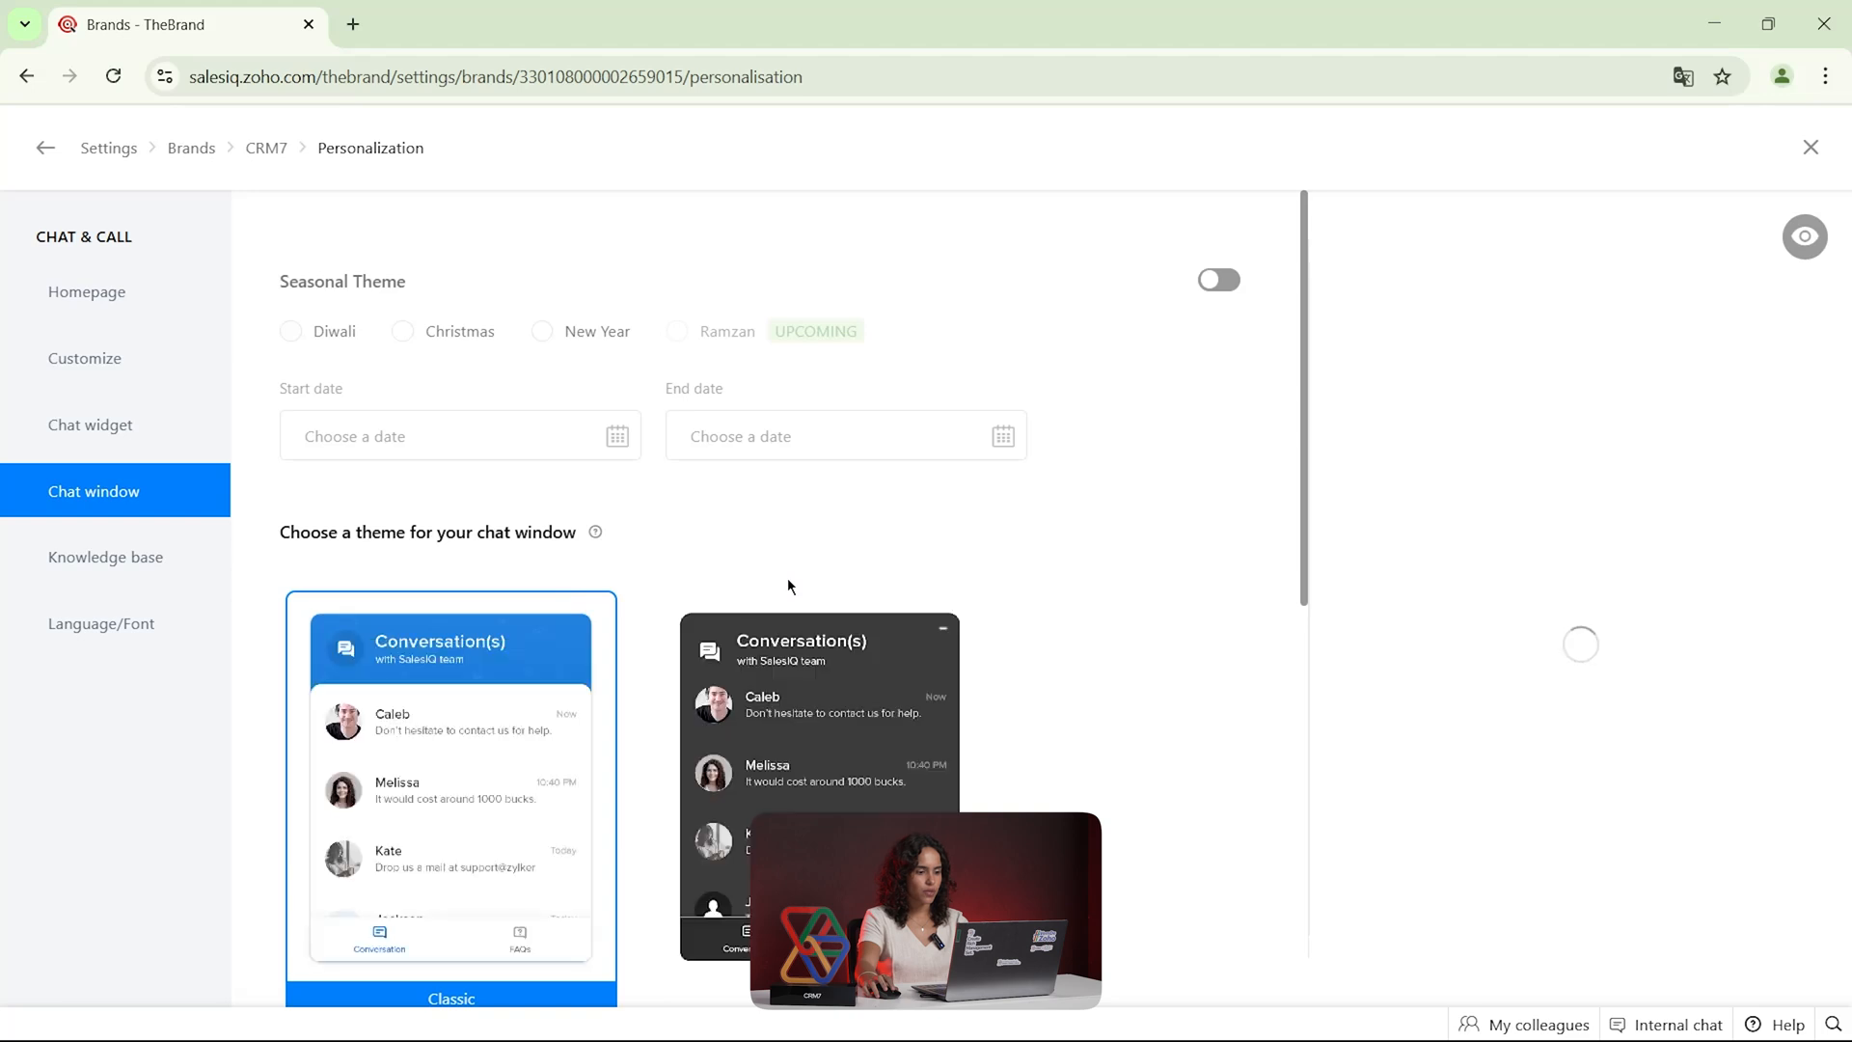
pyautogui.scroll(-2, 788, 584)
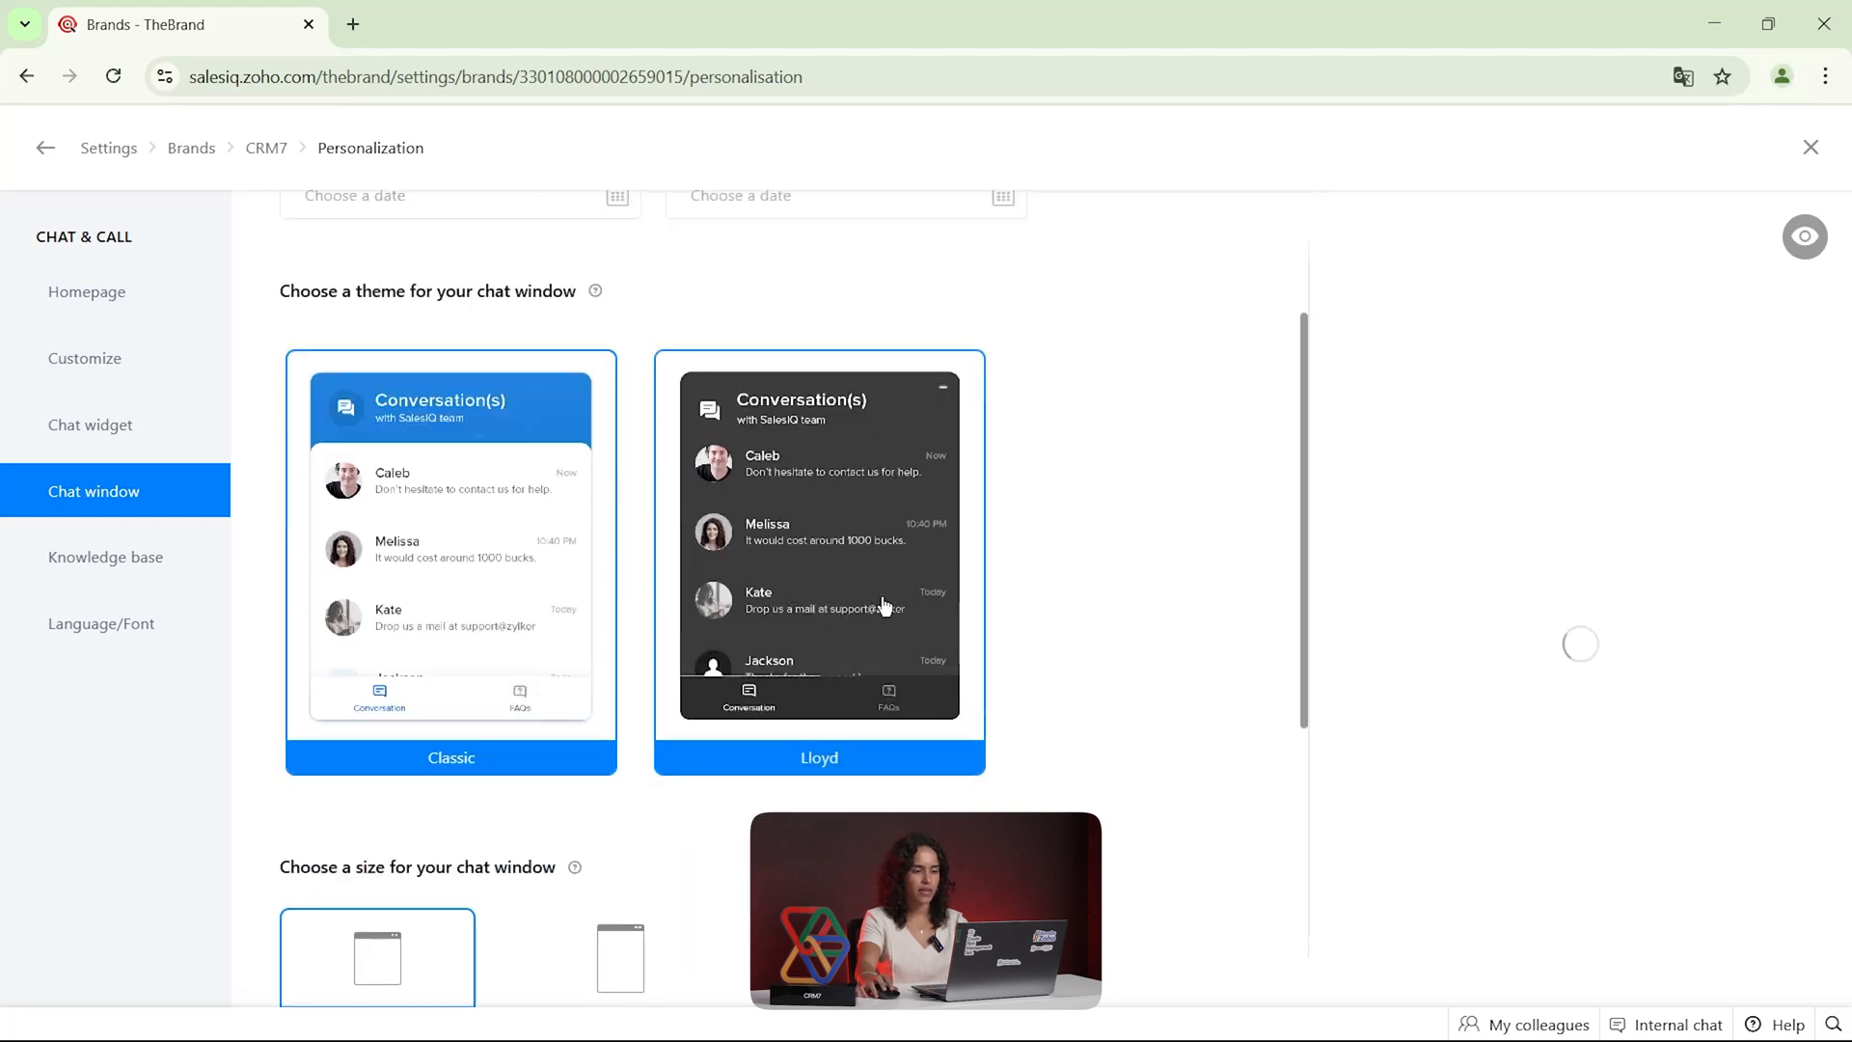
pyautogui.scroll(-4, 523, 629)
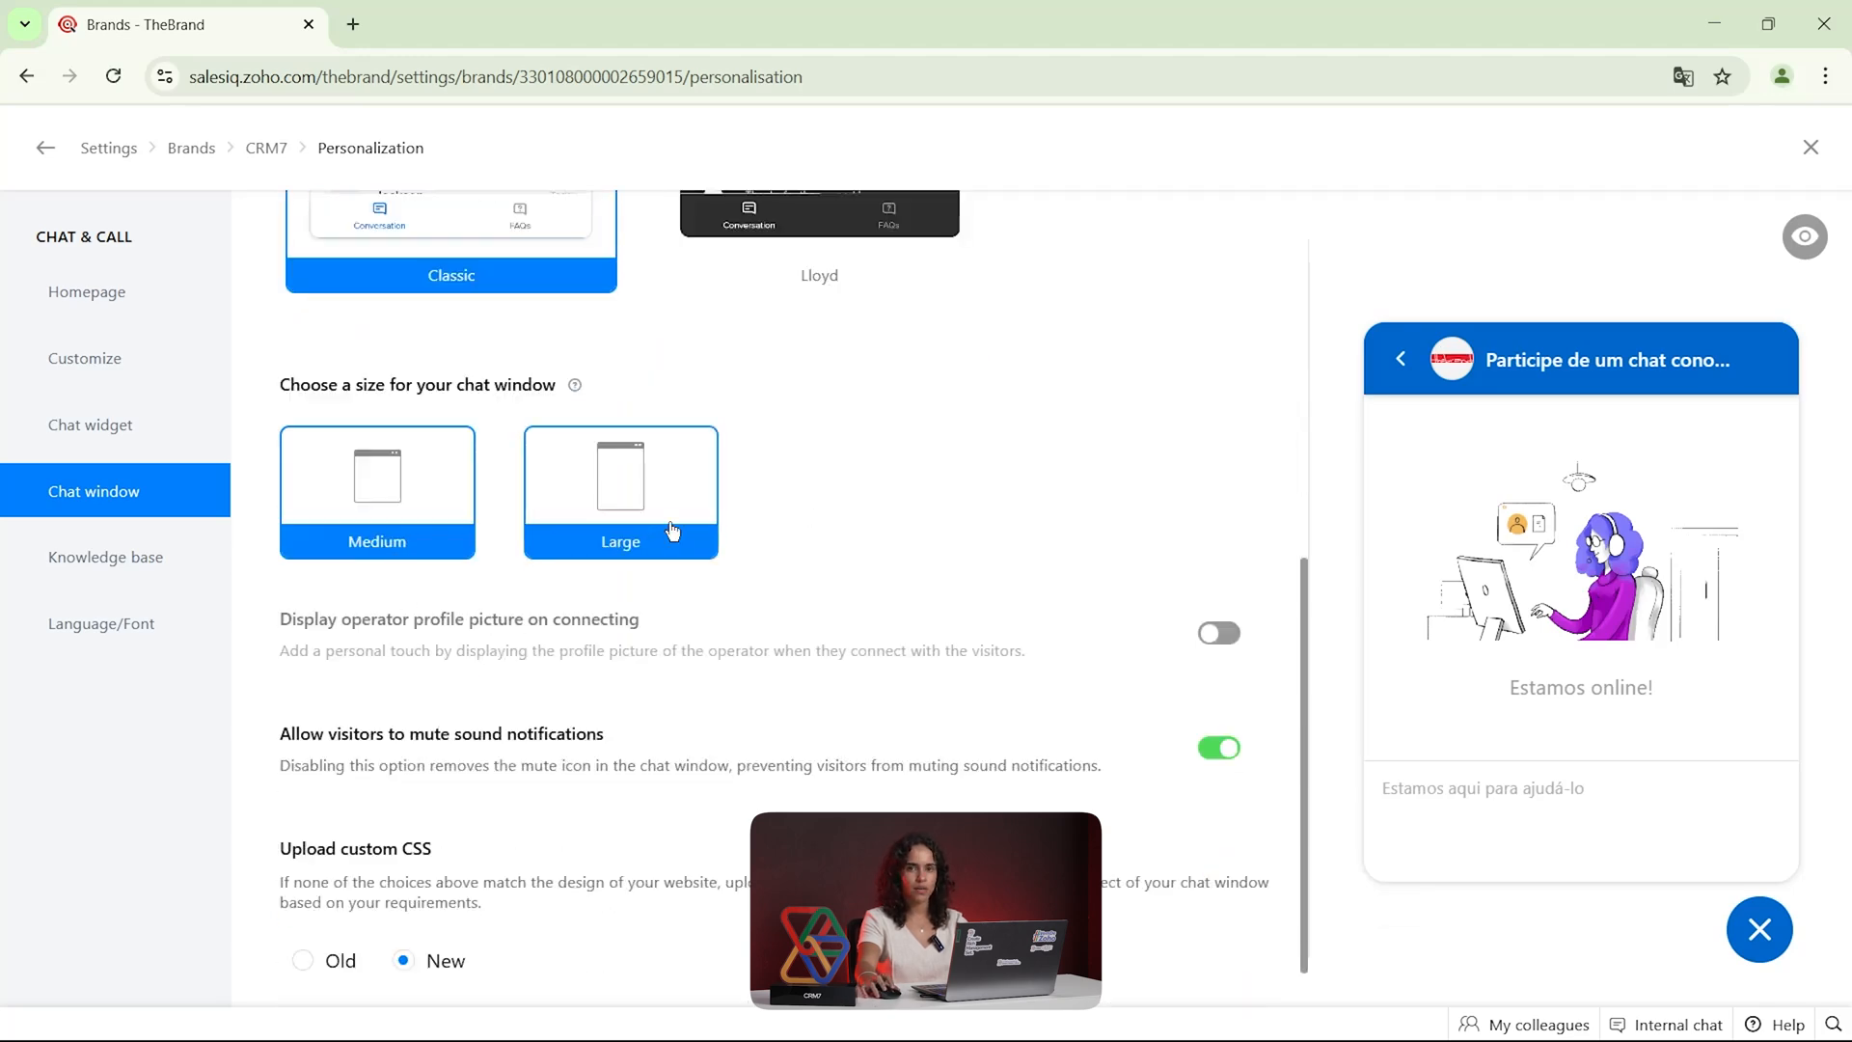
pyautogui.scroll(1, 704, 632)
pyautogui.scroll(-2, 714, 633)
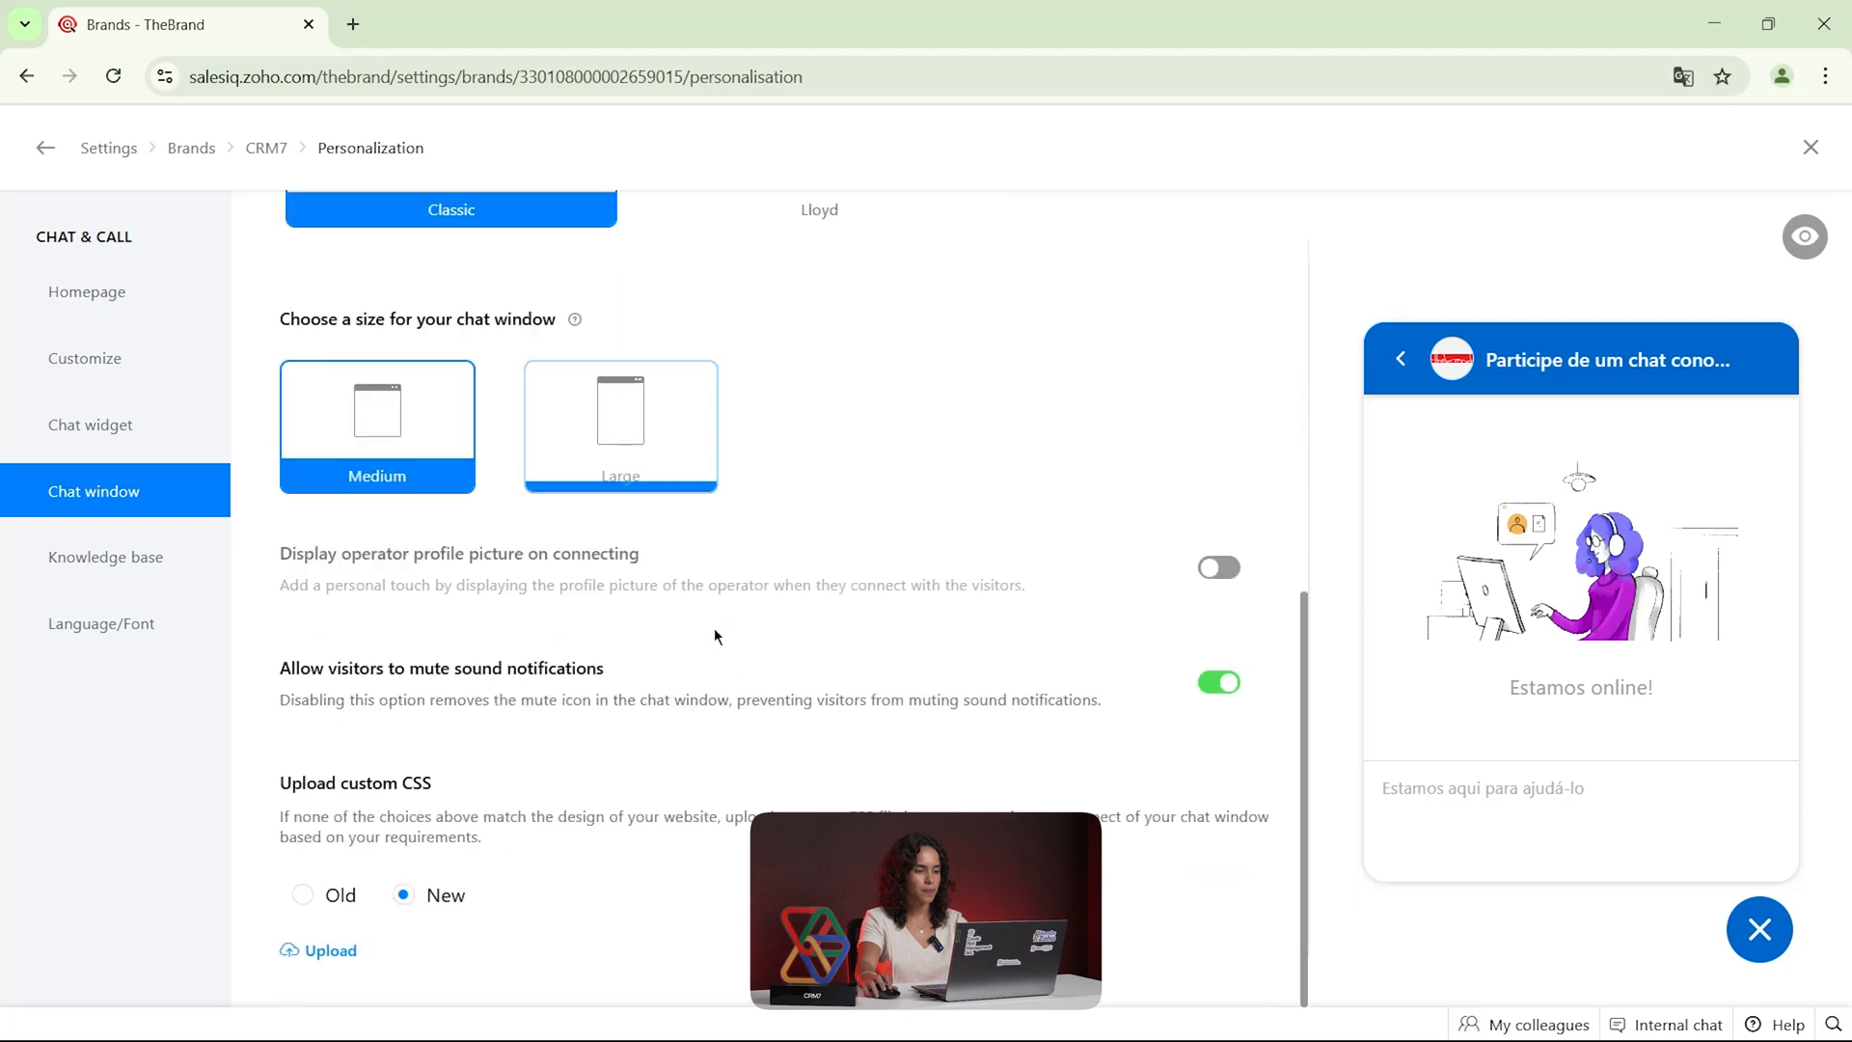
# Try enabling Articles in the knowledge base settings, look through its options and switch it back off
pyautogui.click(104, 560)
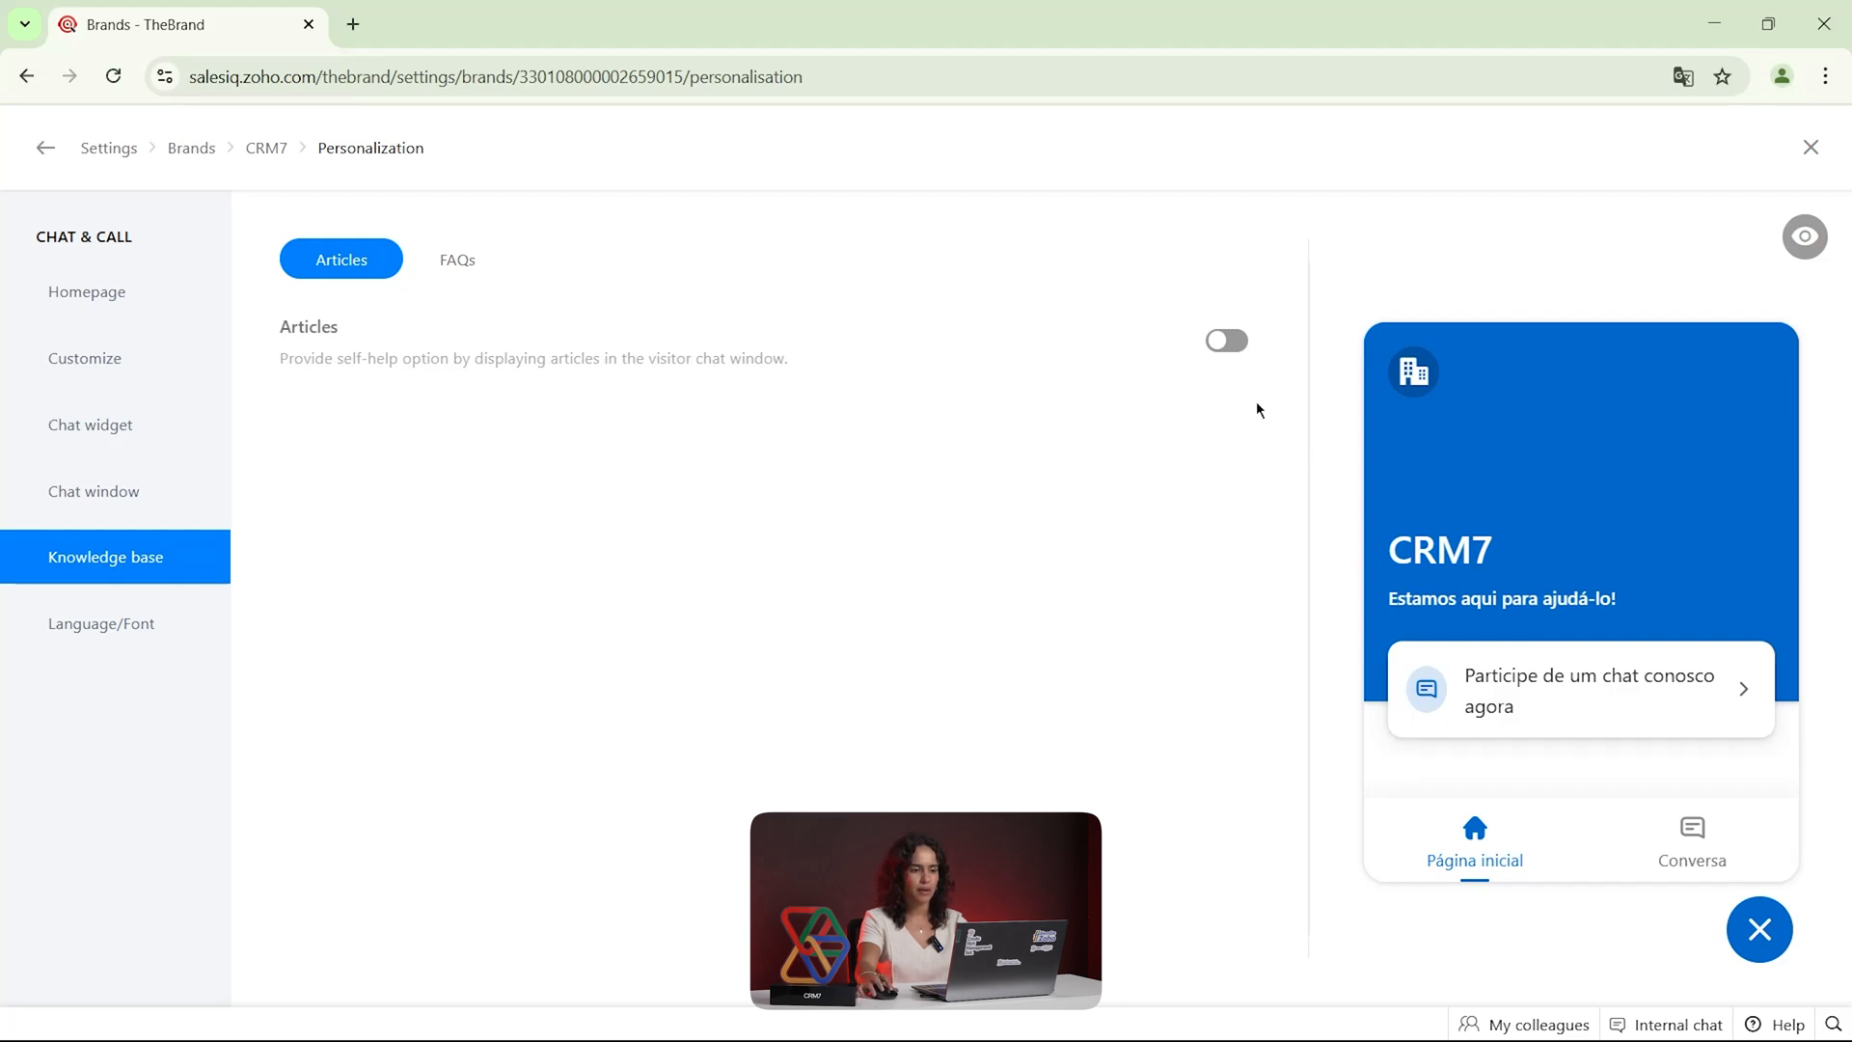
pyautogui.click(1227, 341)
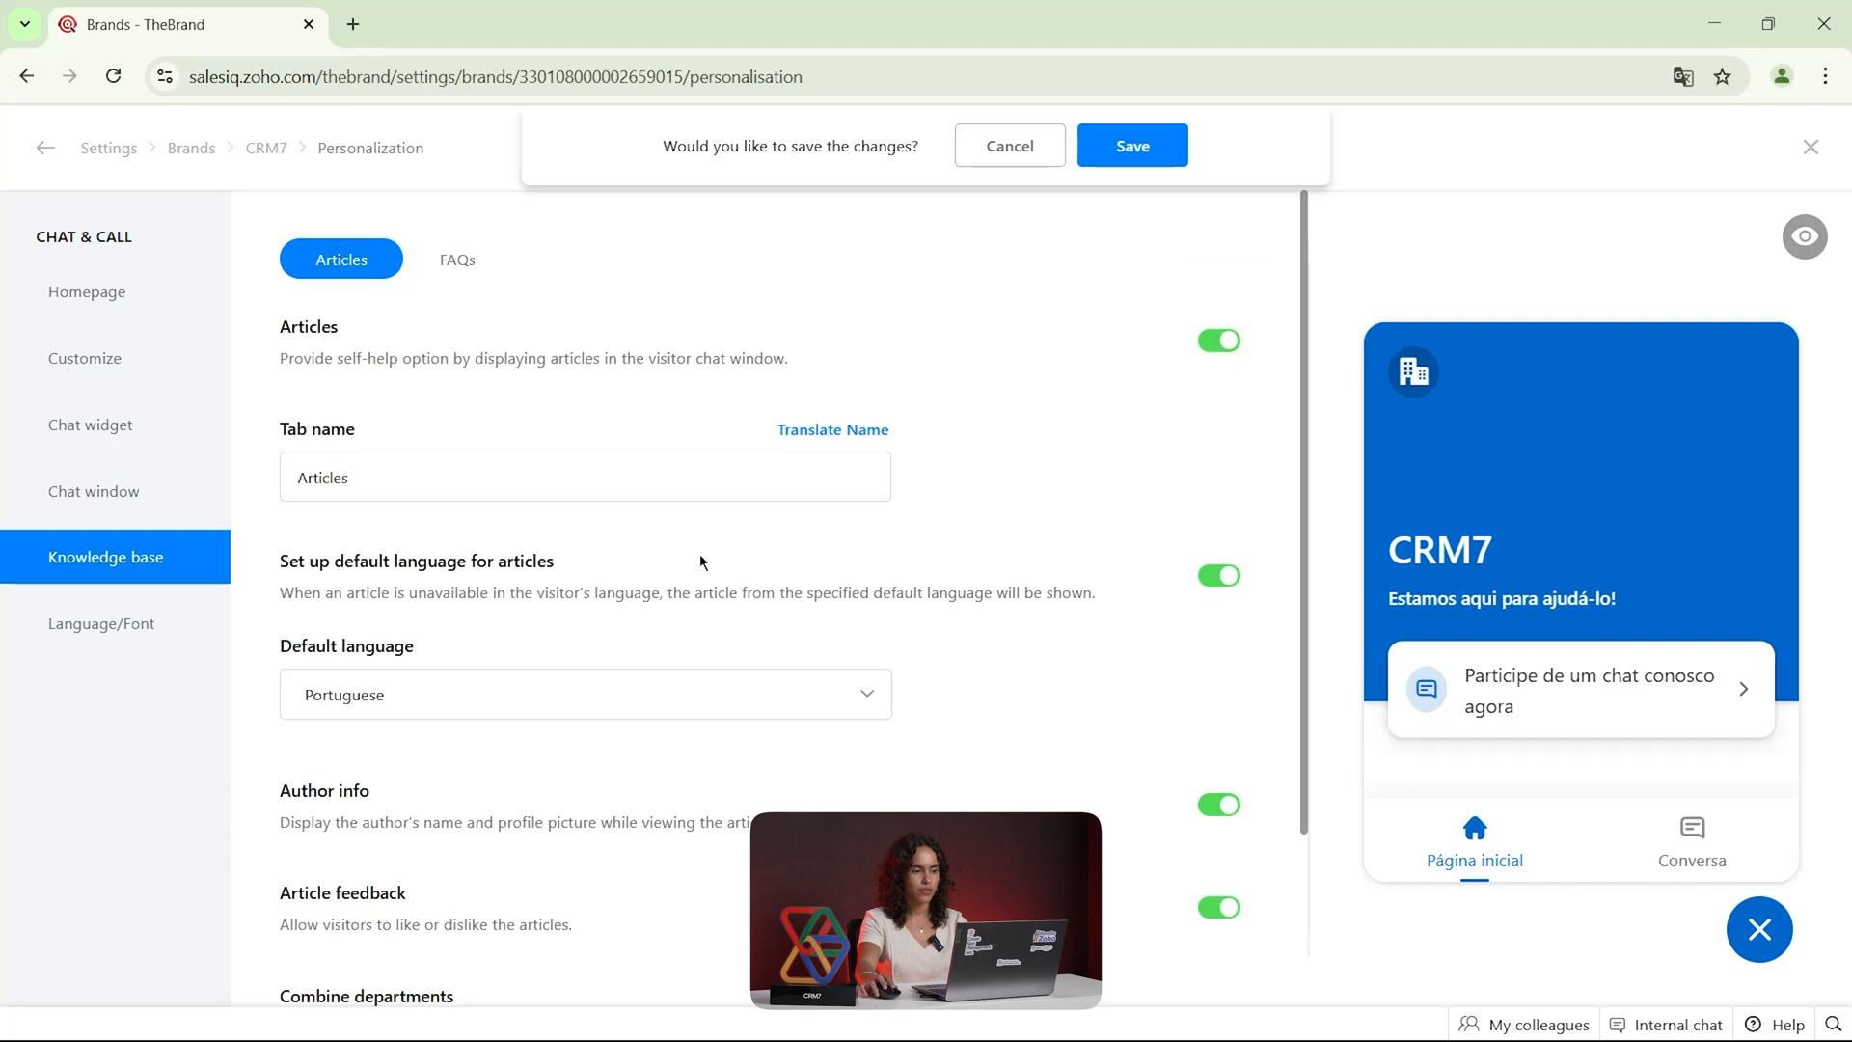
pyautogui.scroll(-2, 576, 526)
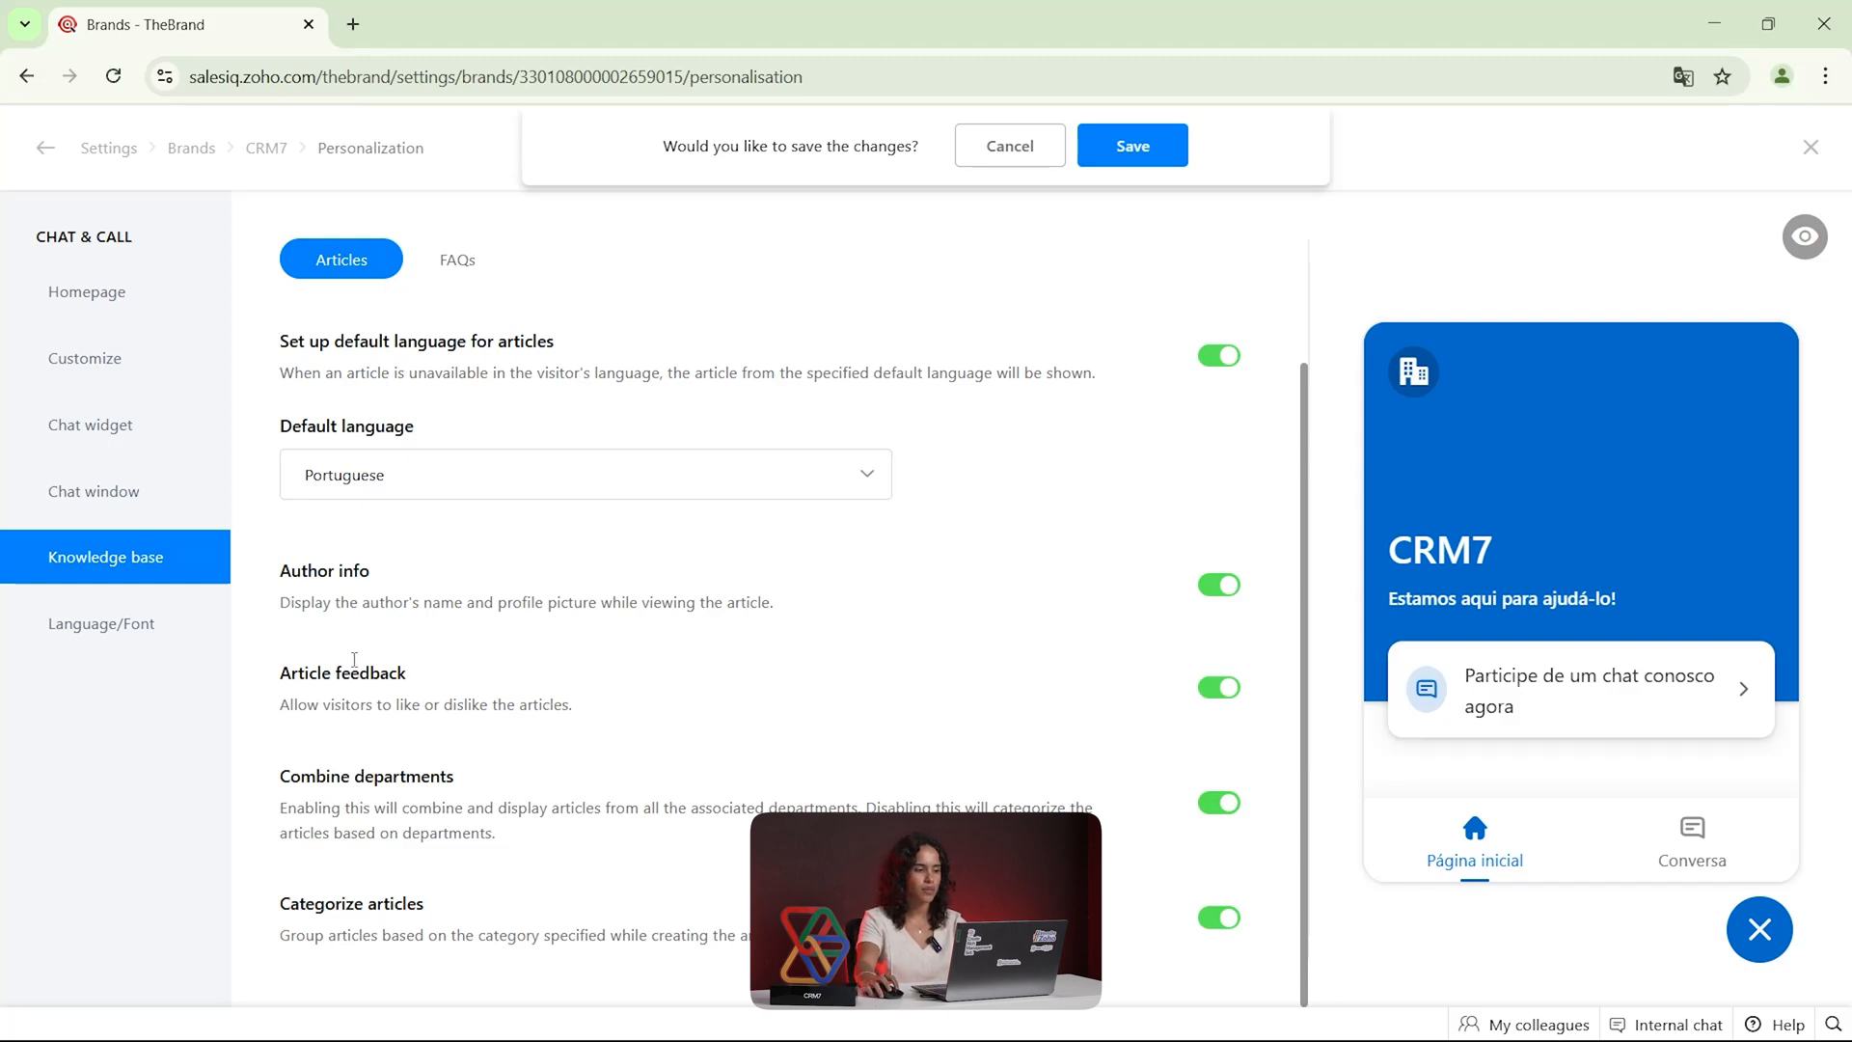
pyautogui.click(107, 633)
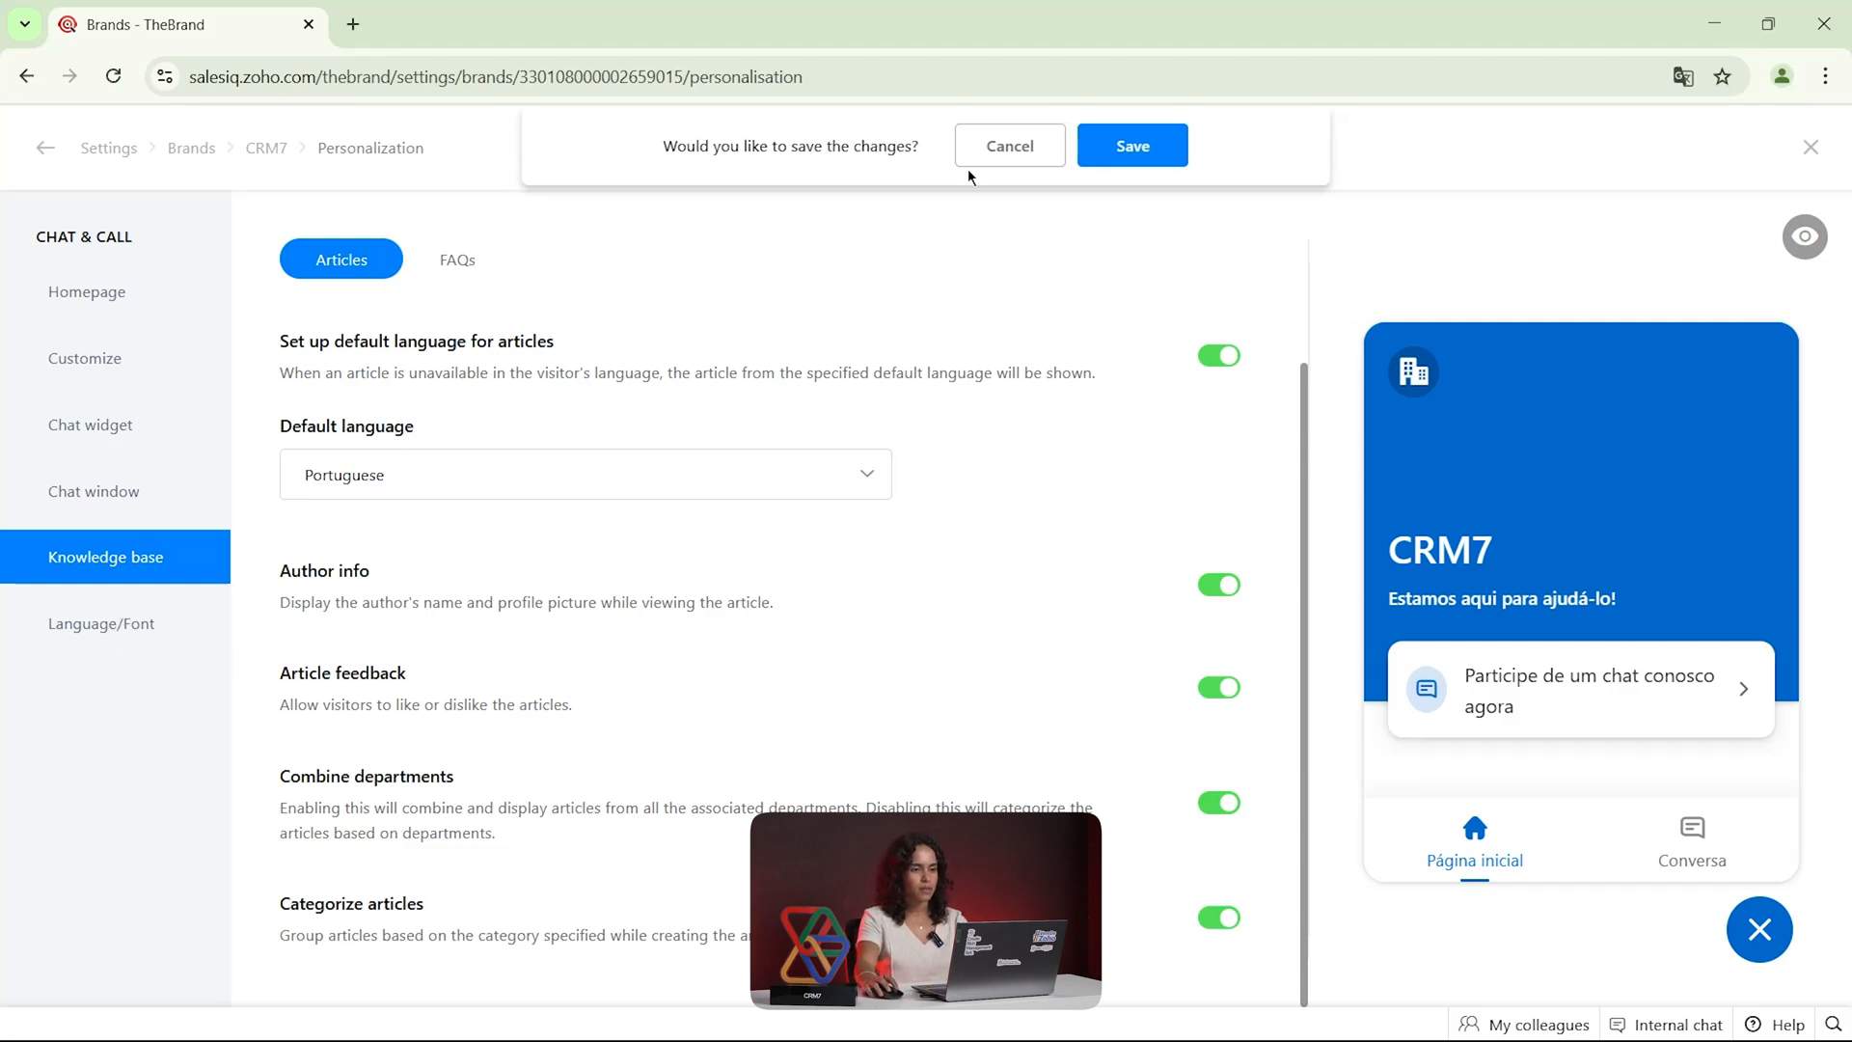
pyautogui.scroll(3, 1186, 343)
pyautogui.click(1220, 343)
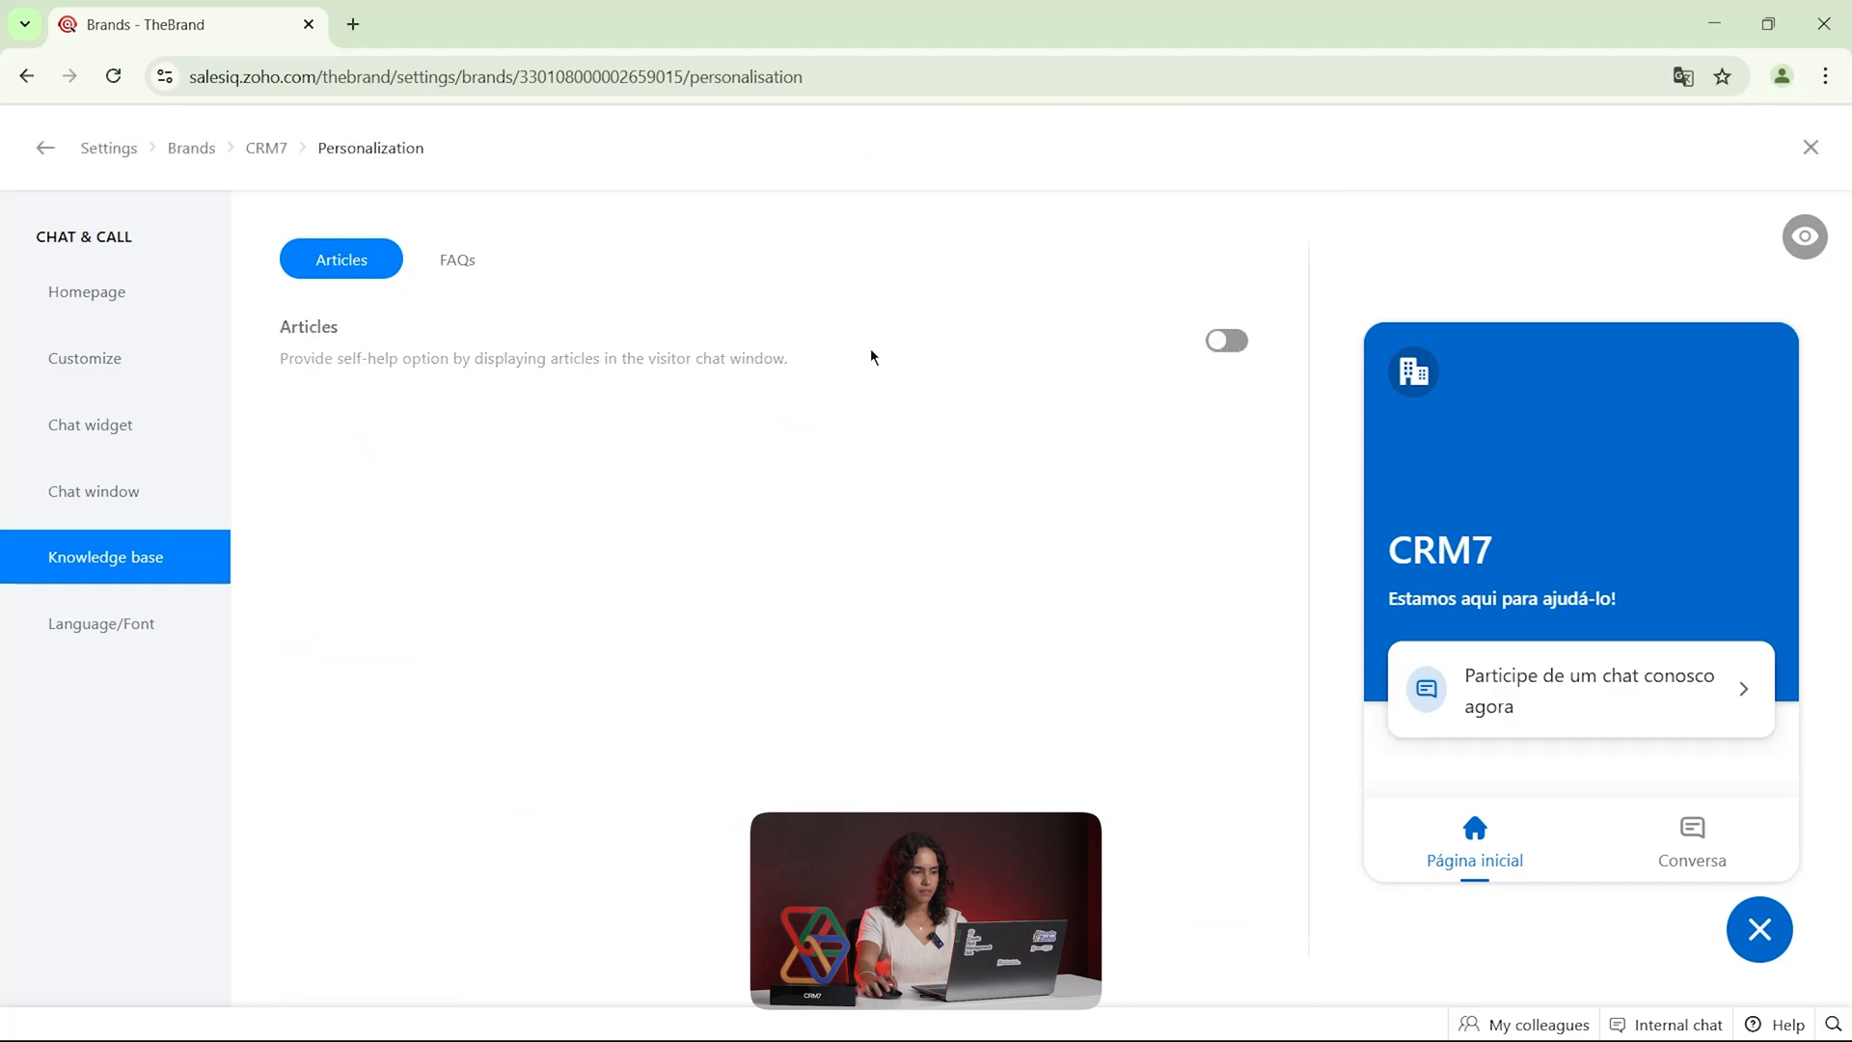
# View the chat window's language and font options and close the brand personalization settings
pyautogui.click(136, 625)
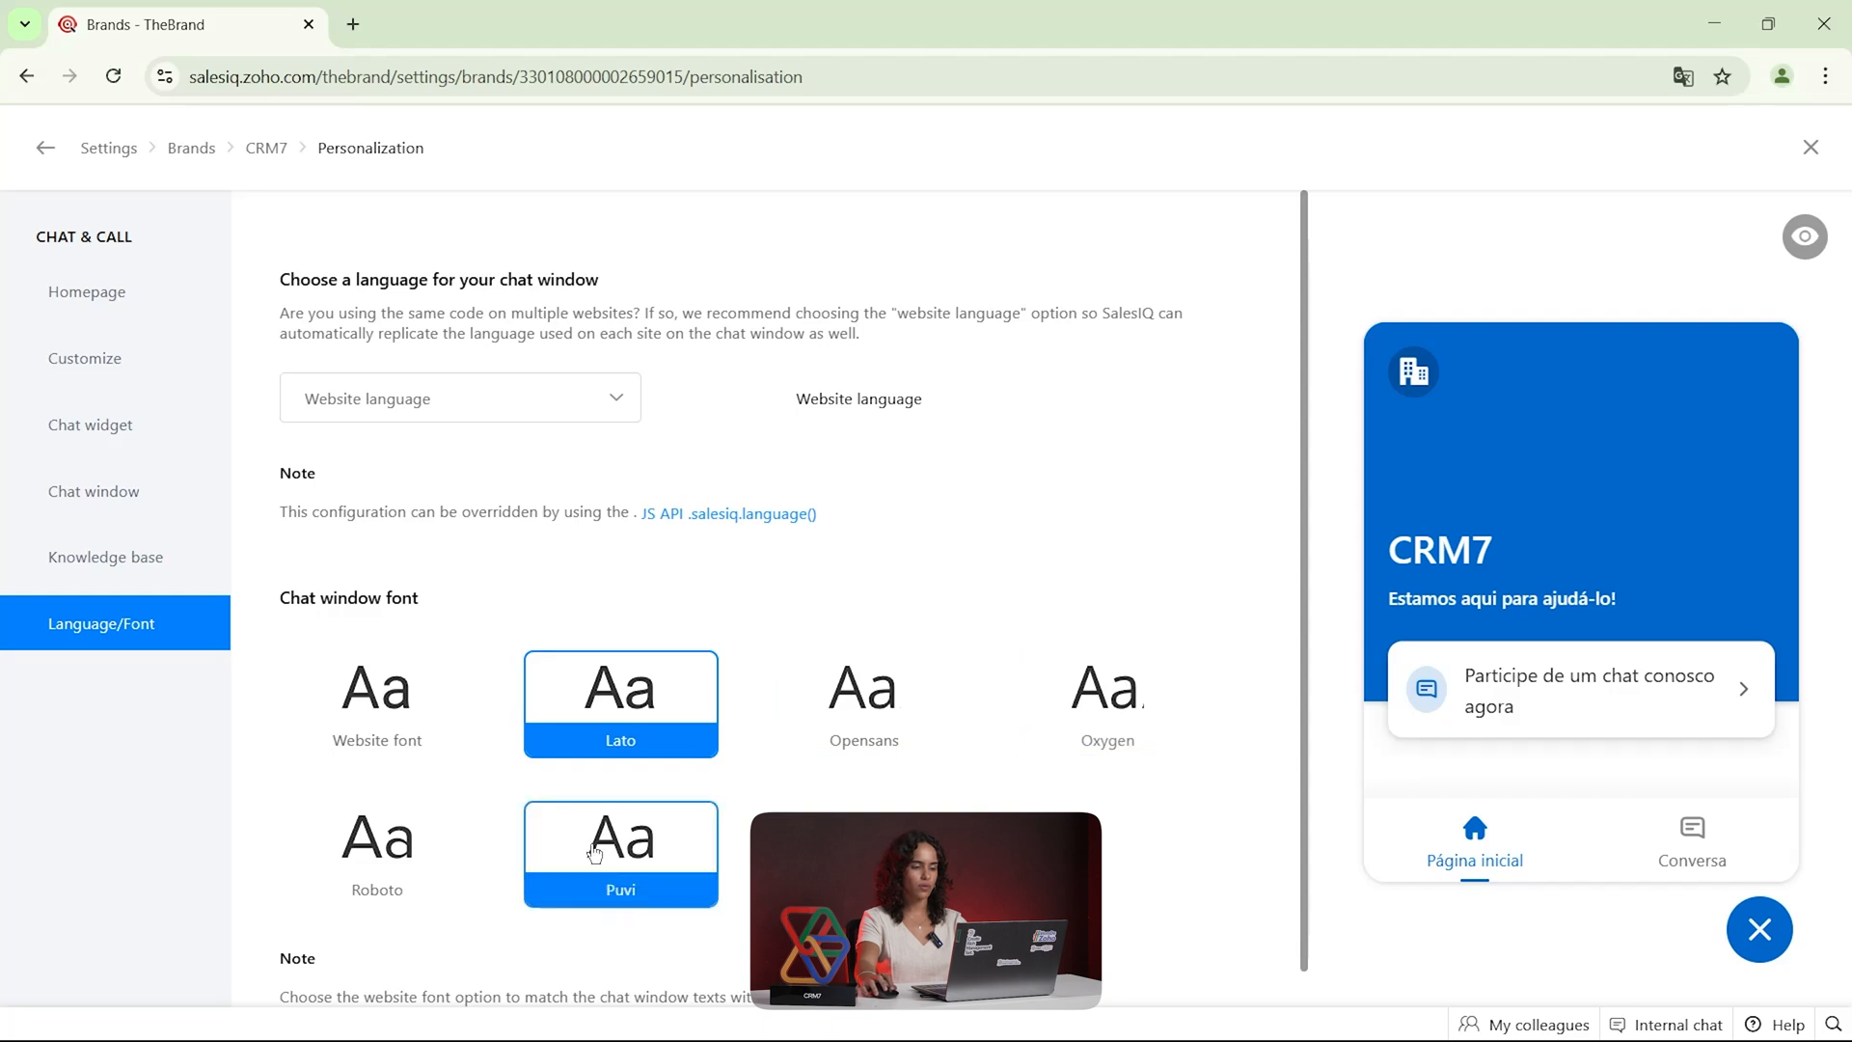
pyautogui.scroll(-1, 785, 743)
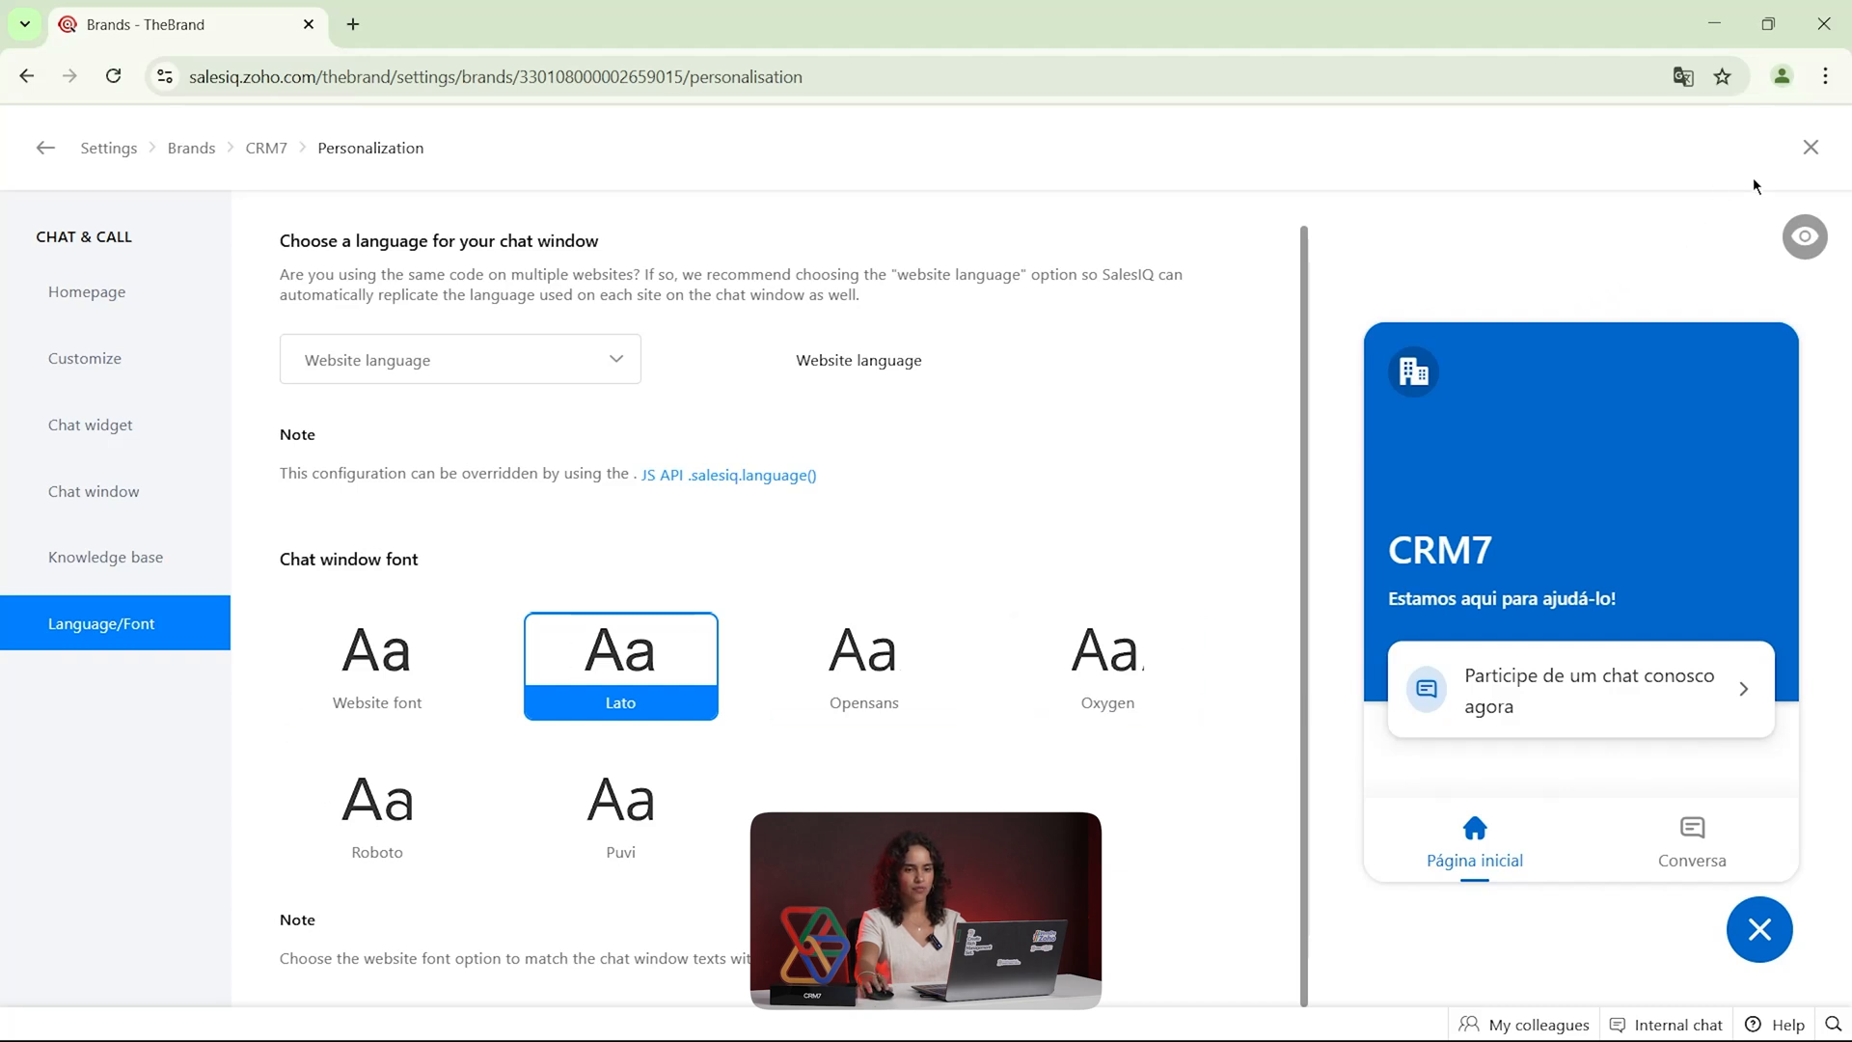
pyautogui.click(1811, 147)
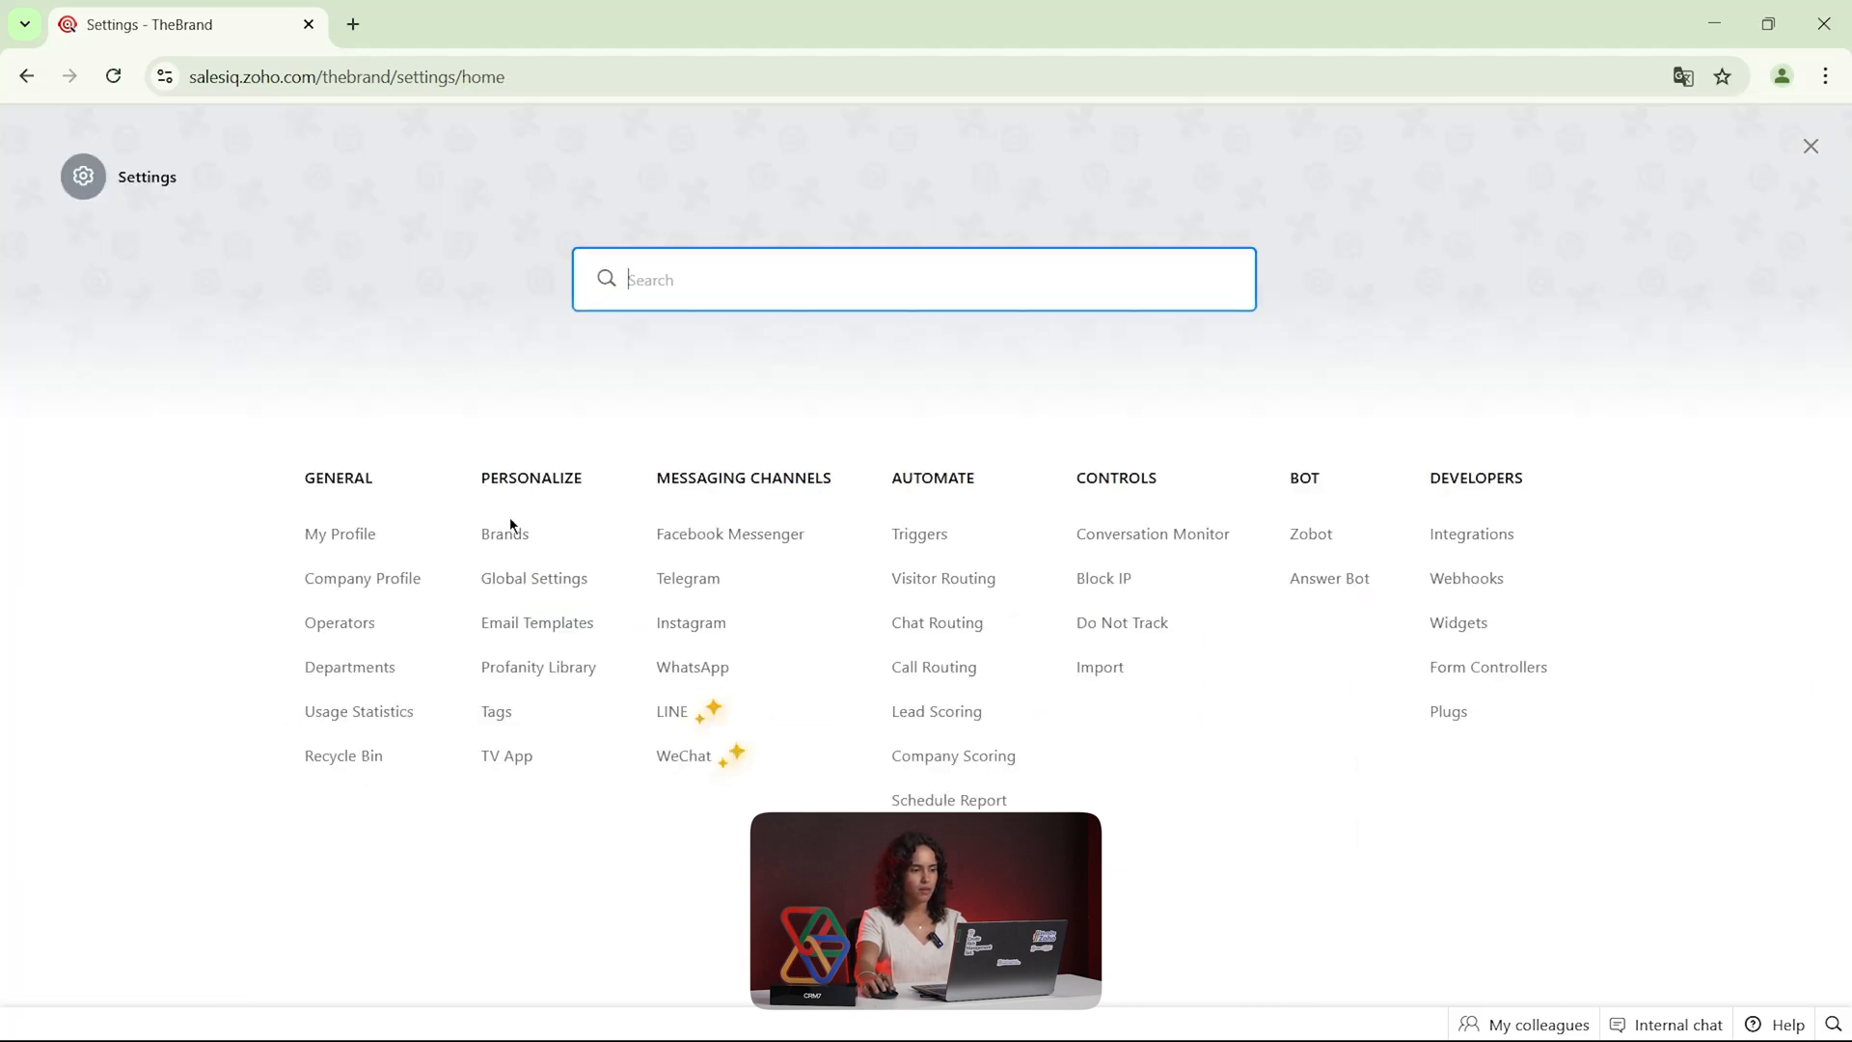
# Open the Operator Interface page in the global settings and review its options down to the AI tools for operators
pyautogui.click(534, 583)
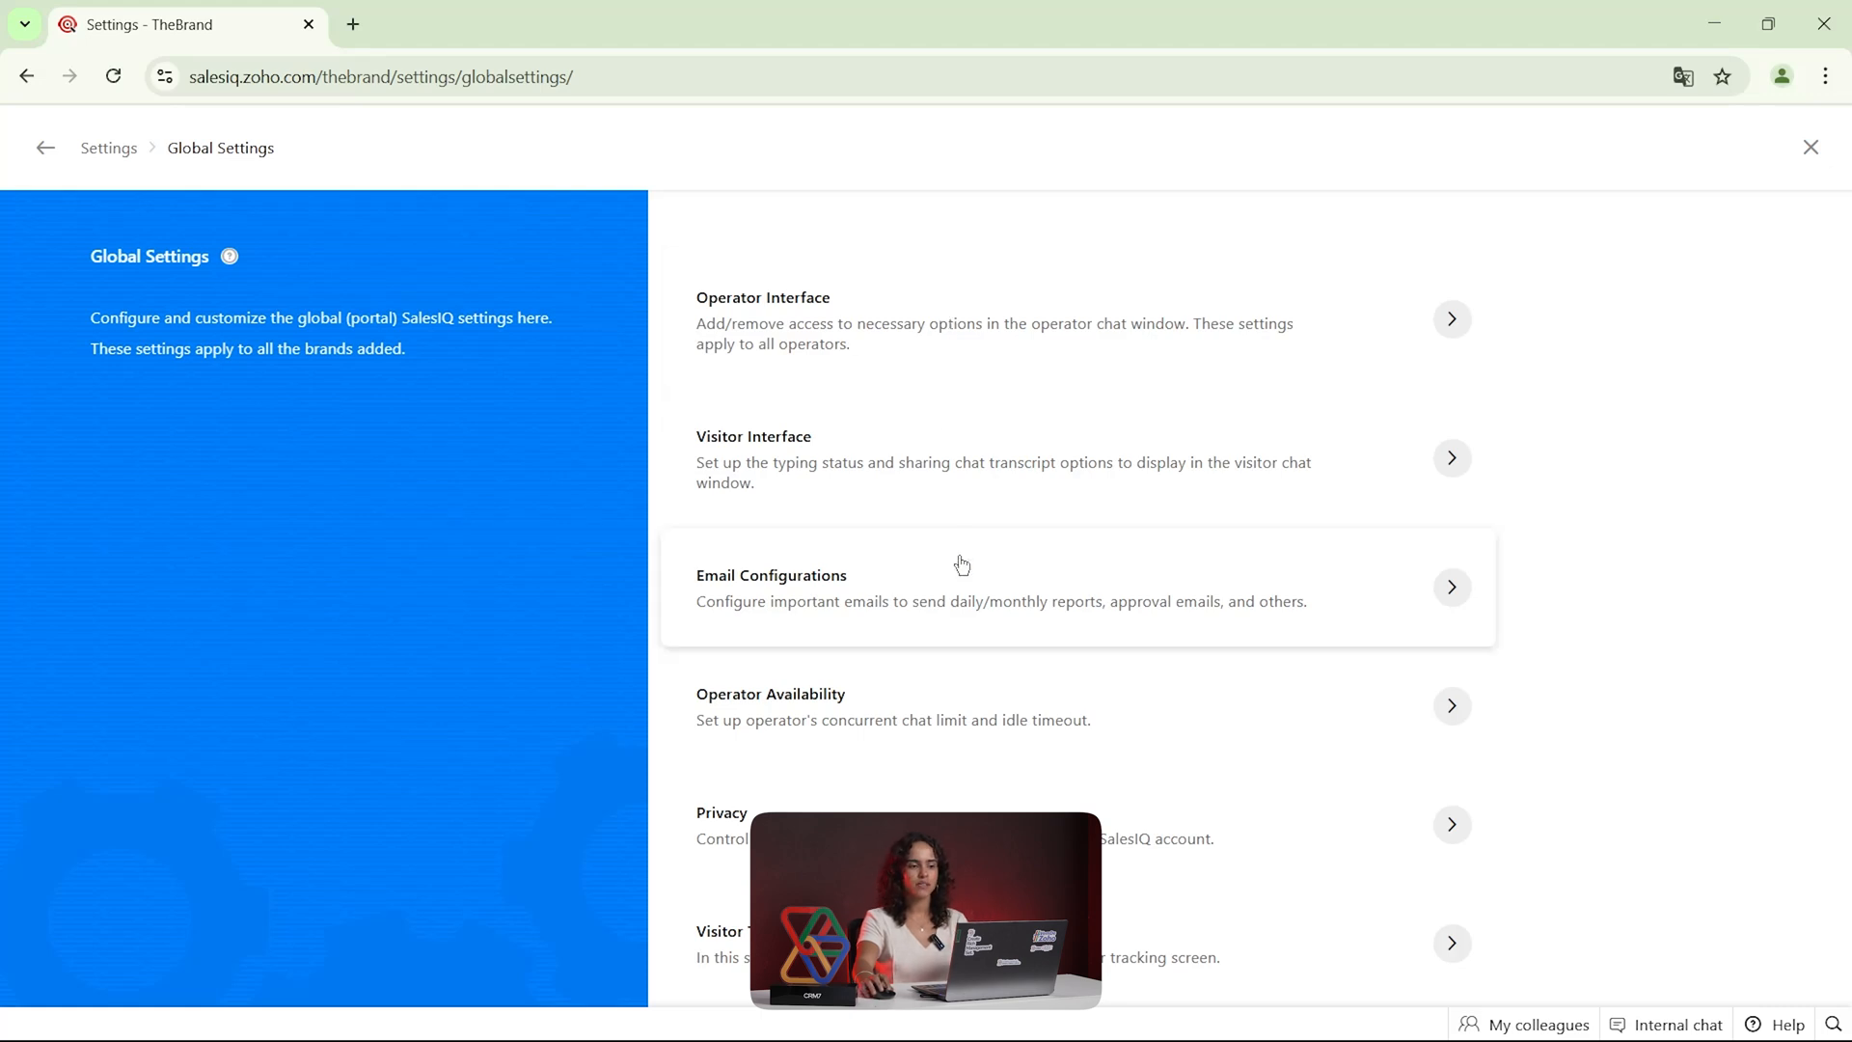
pyautogui.click(1006, 358)
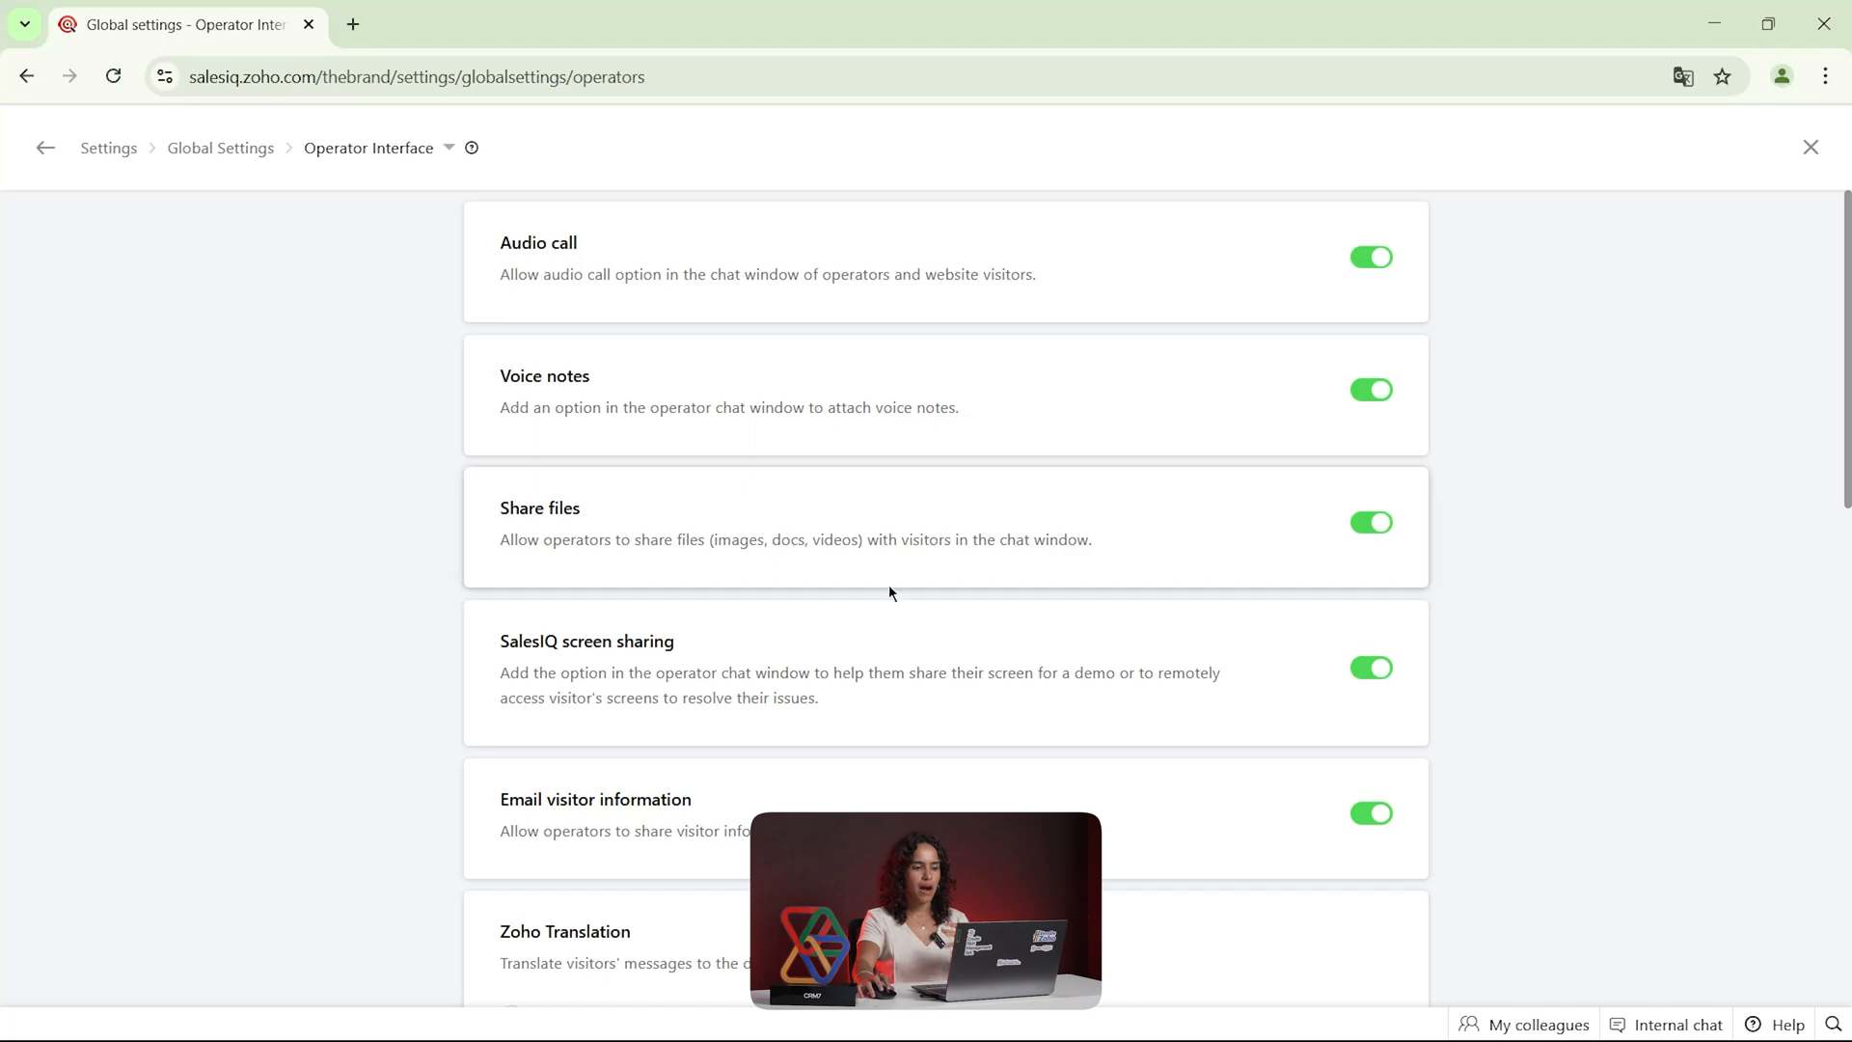
pyautogui.scroll(-5, 1340, 578)
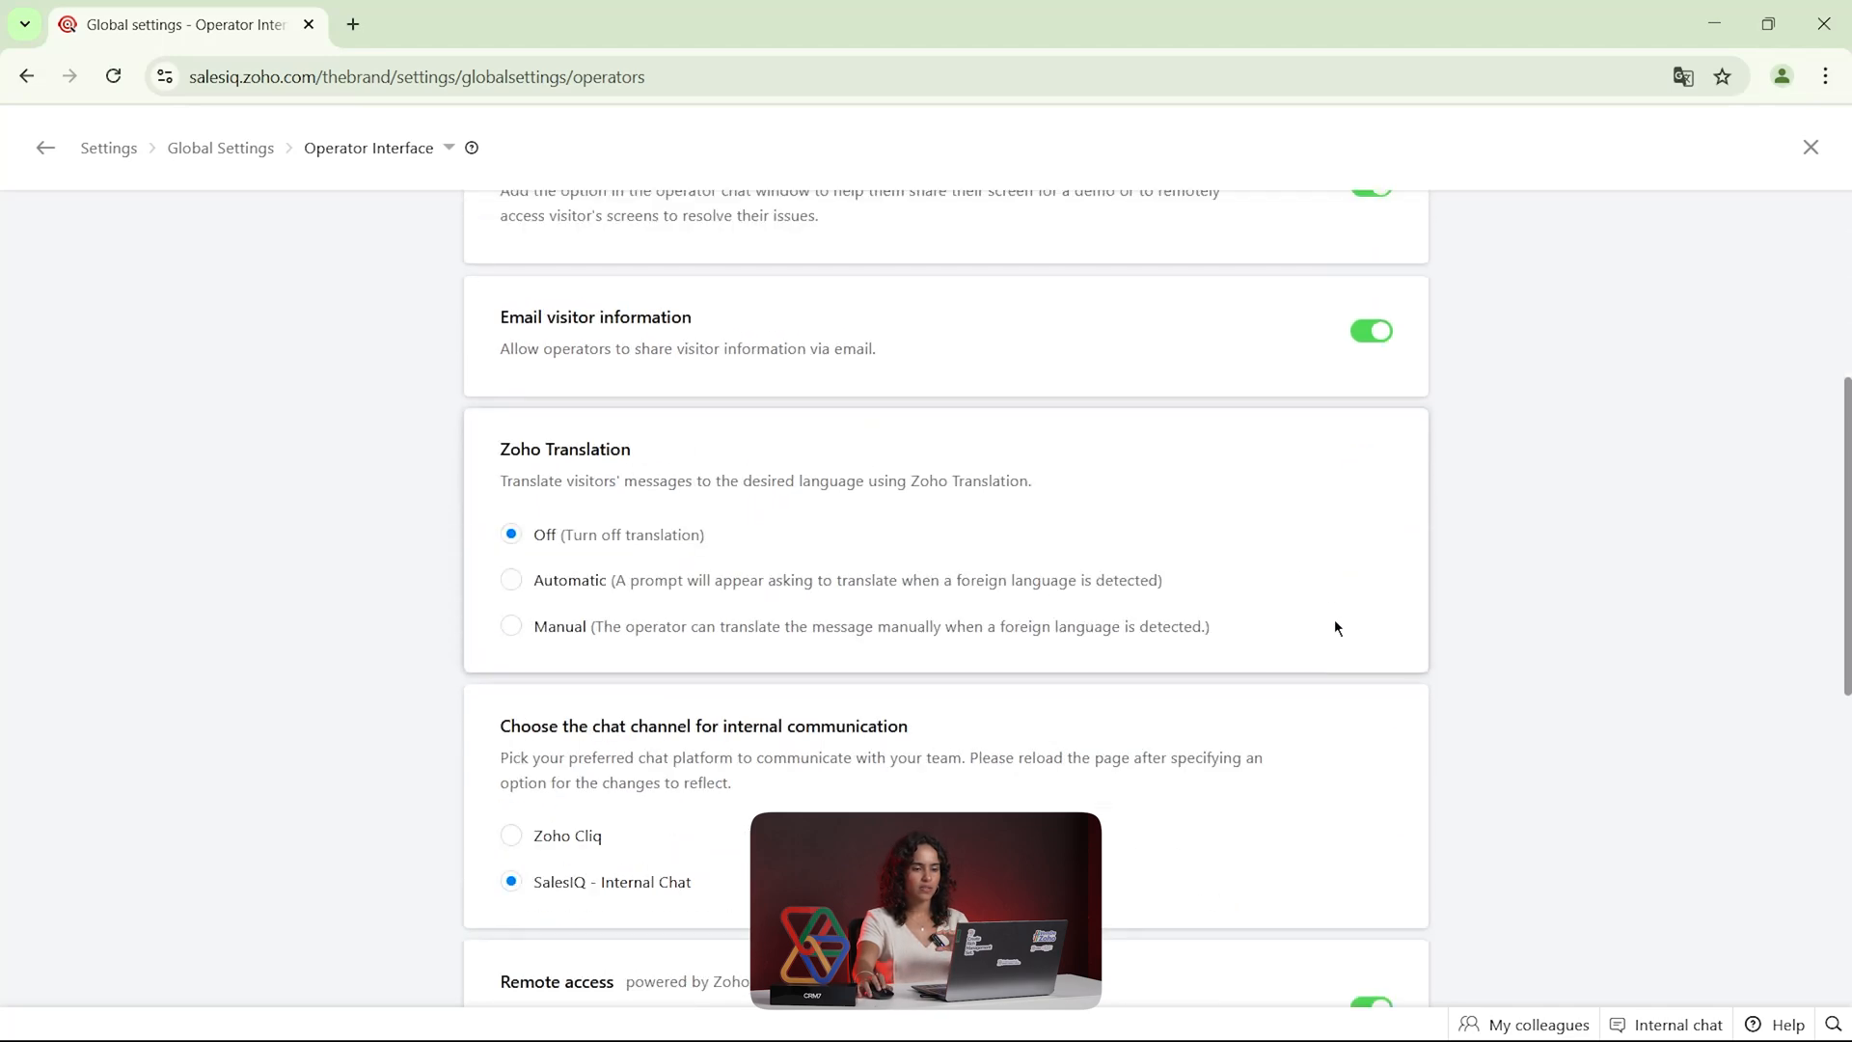
pyautogui.scroll(-1, 1336, 617)
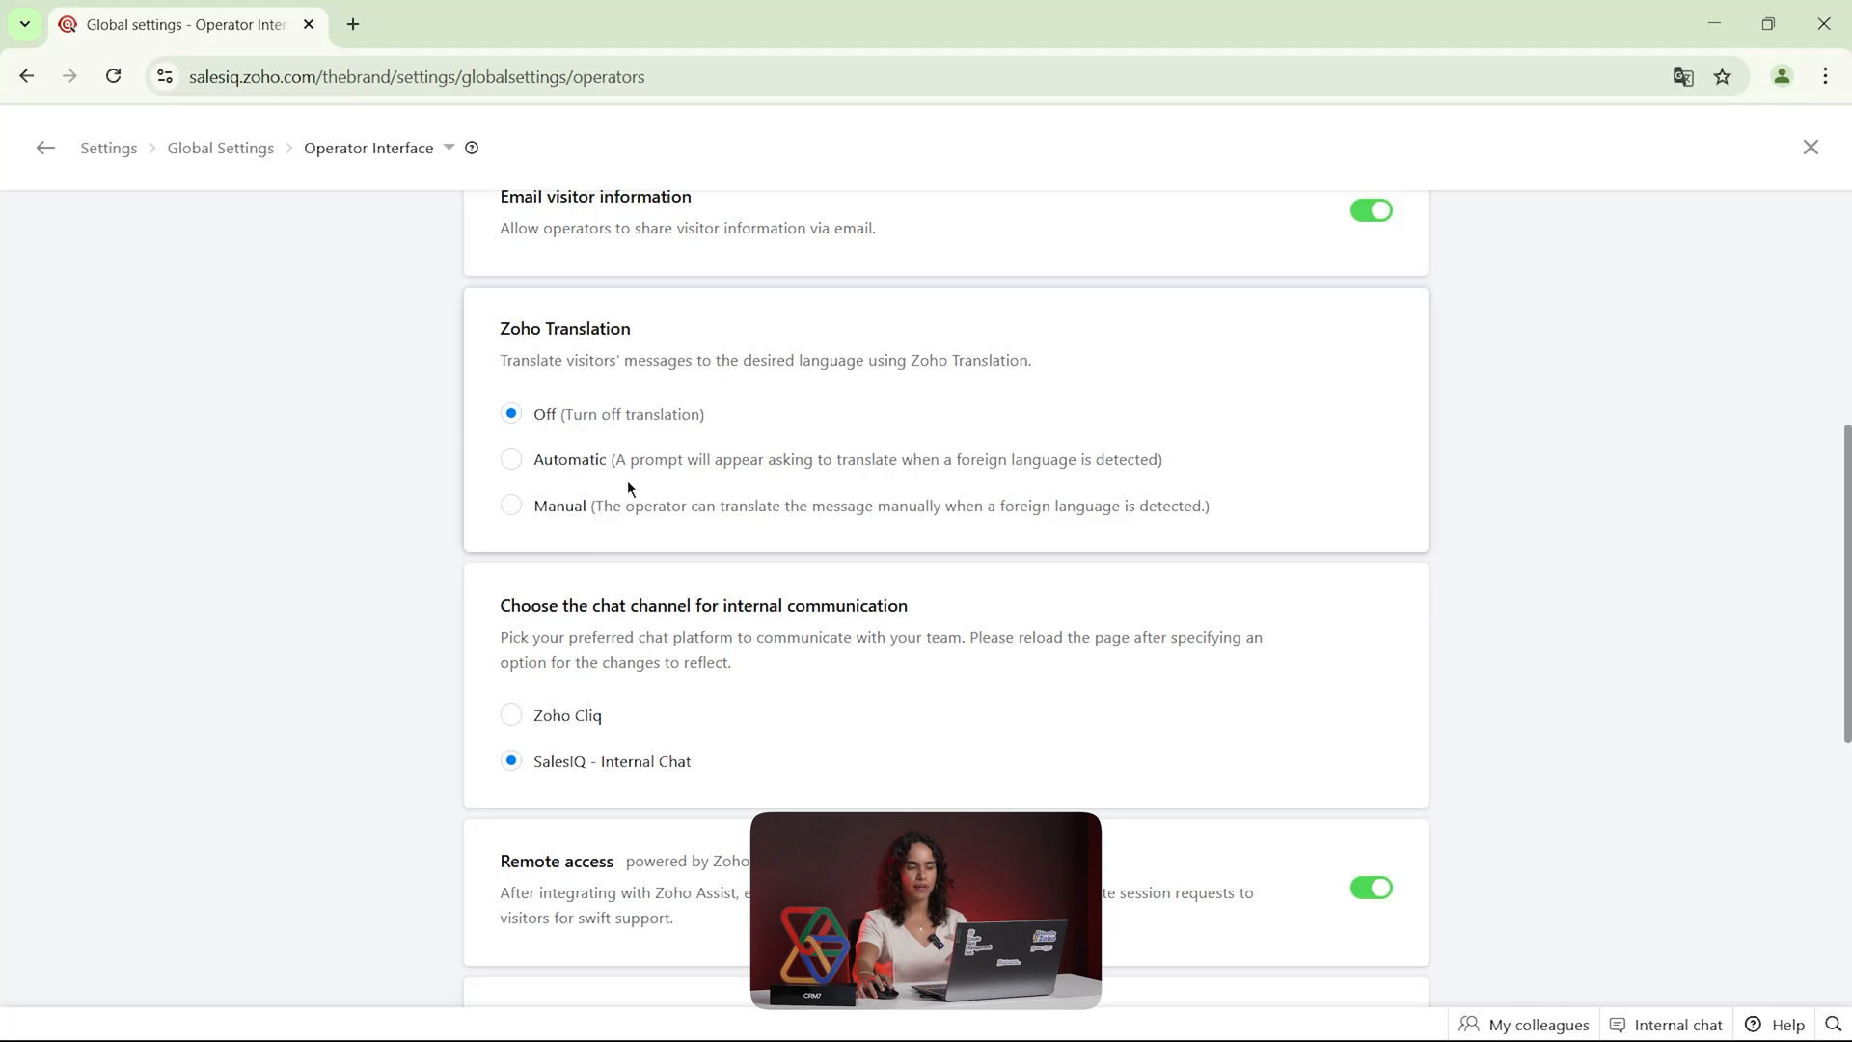
pyautogui.scroll(-2, 627, 487)
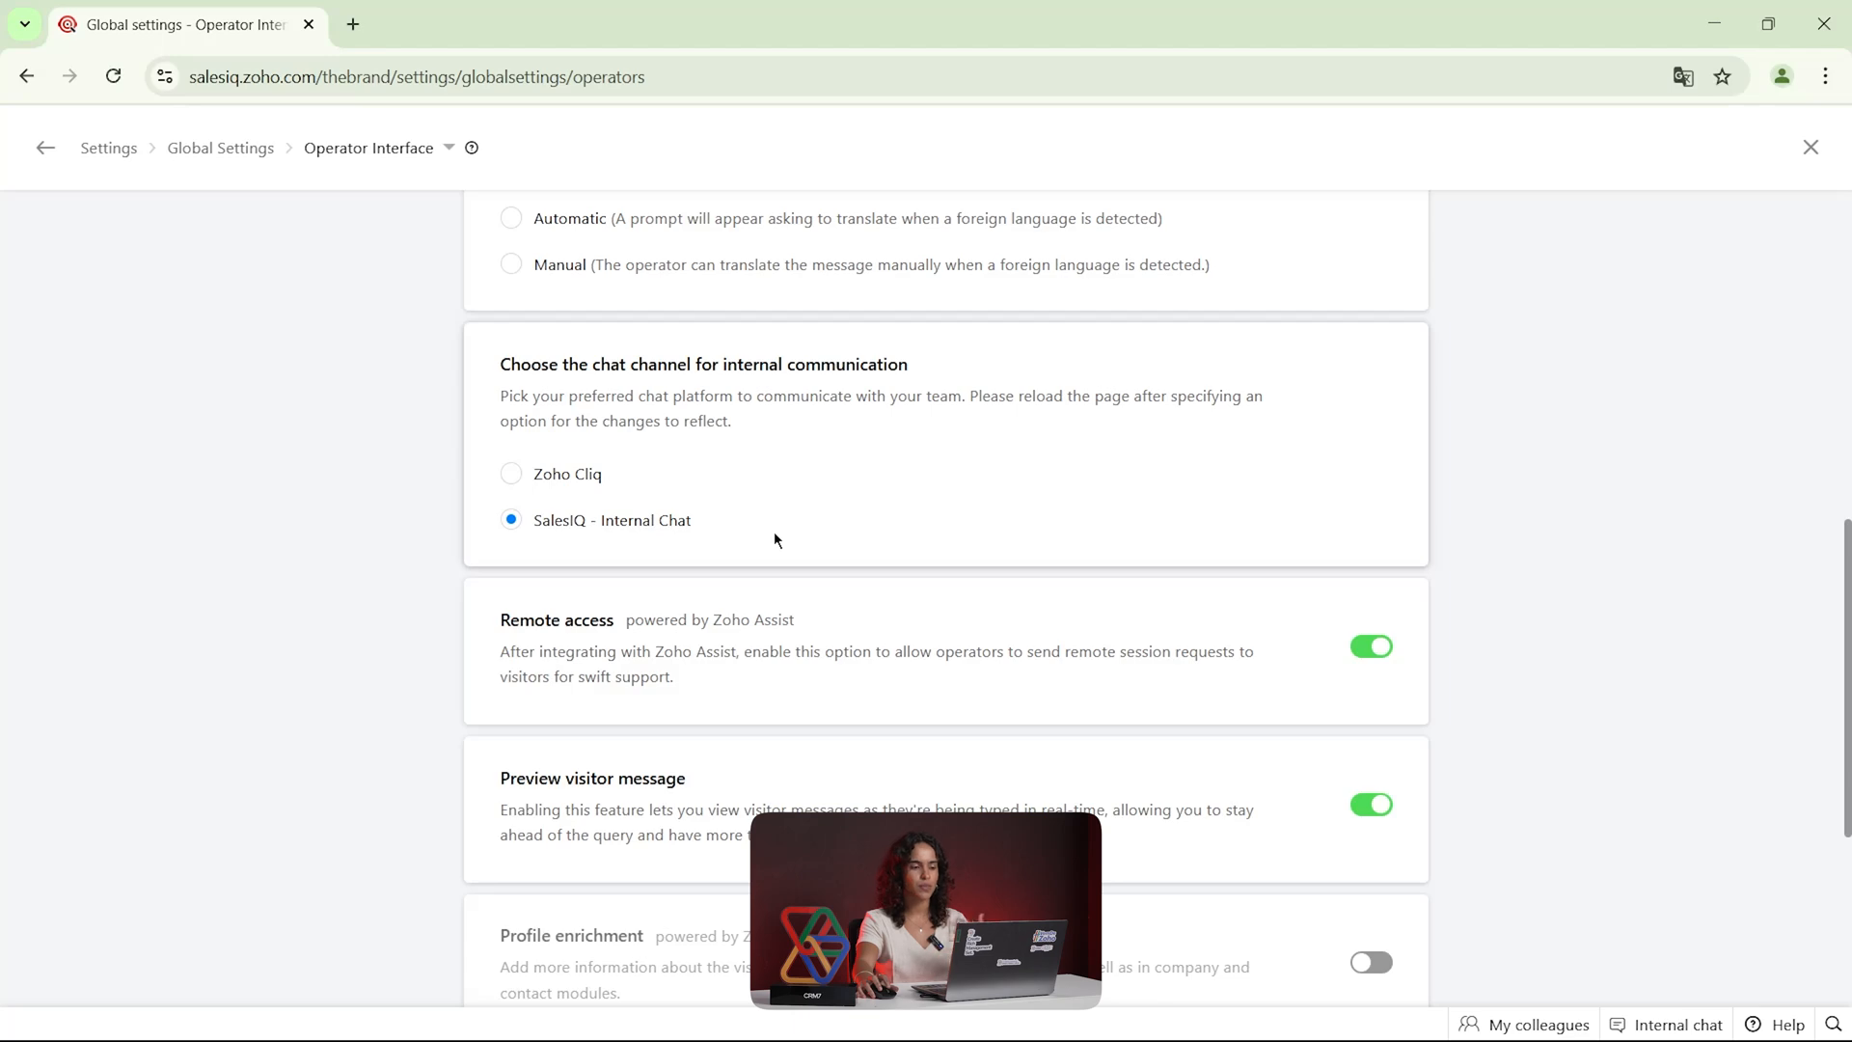
pyautogui.scroll(-5, 774, 539)
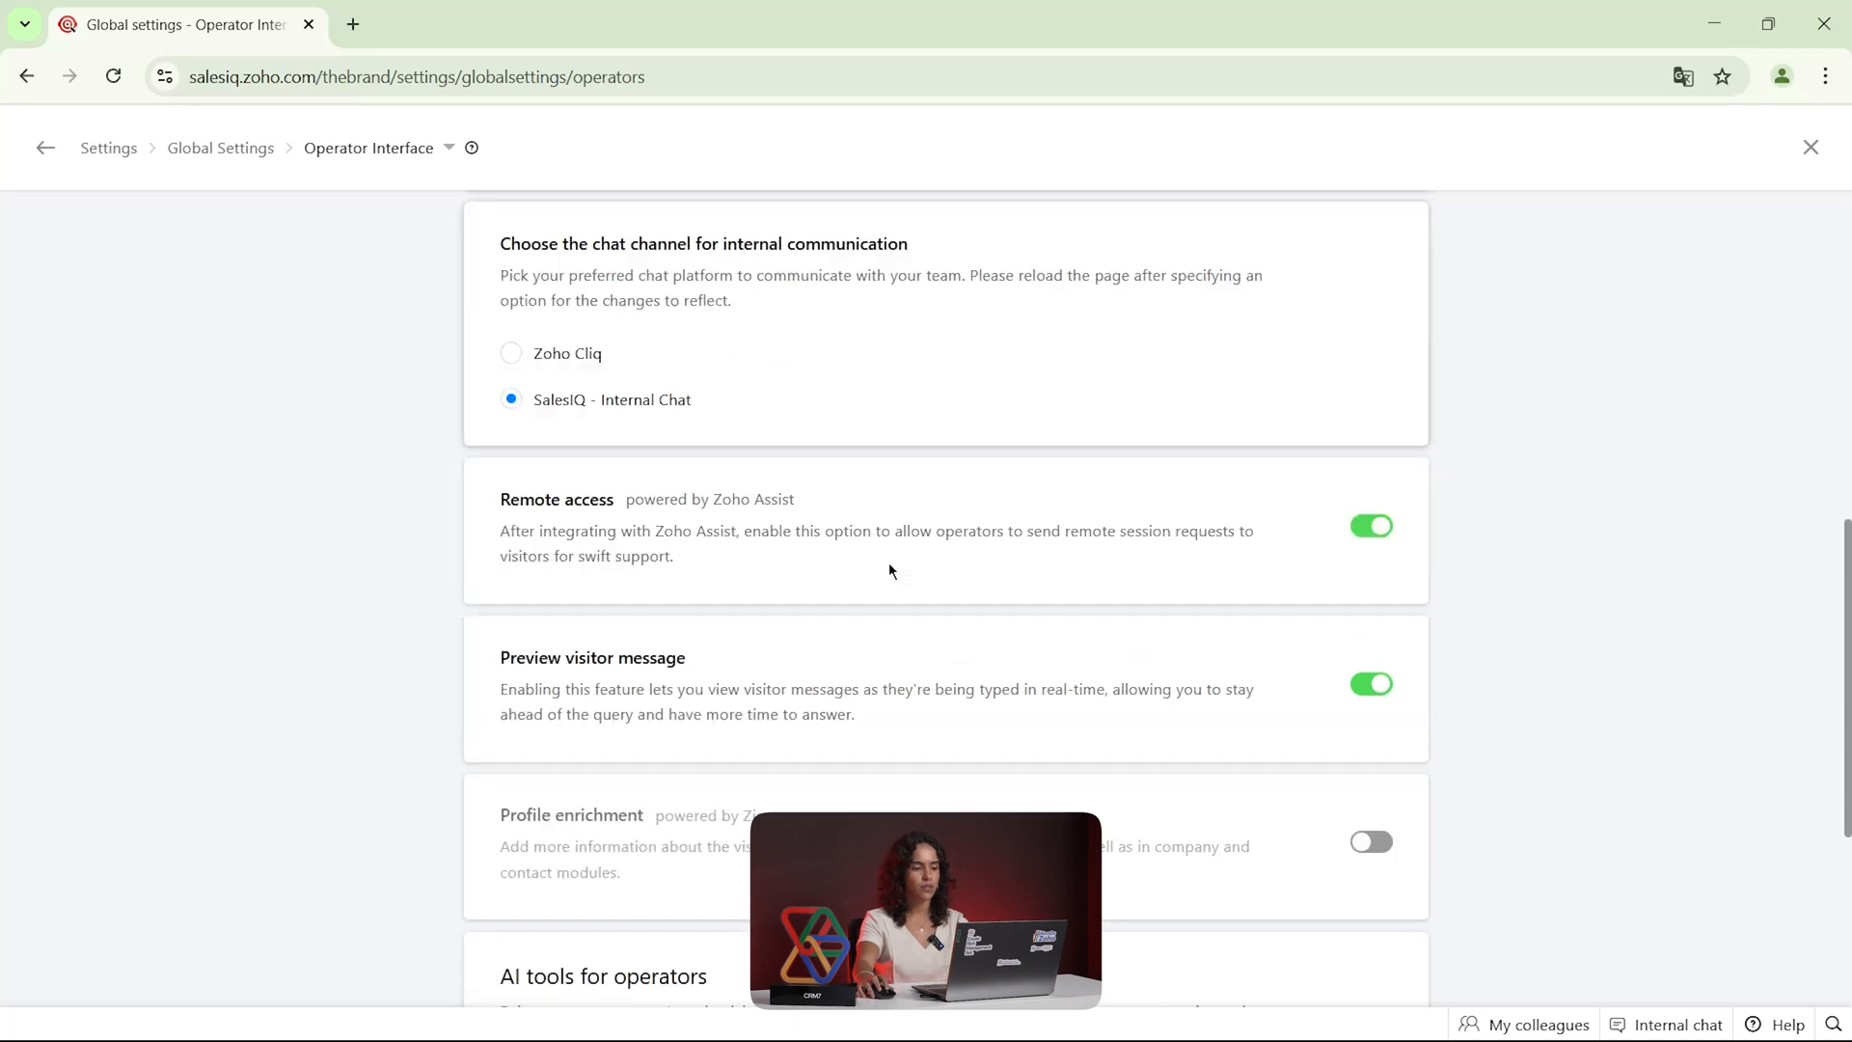
# Return to the Global Settings overview, review its sections and close the settings
pyautogui.click(1810, 147)
pyautogui.click(543, 579)
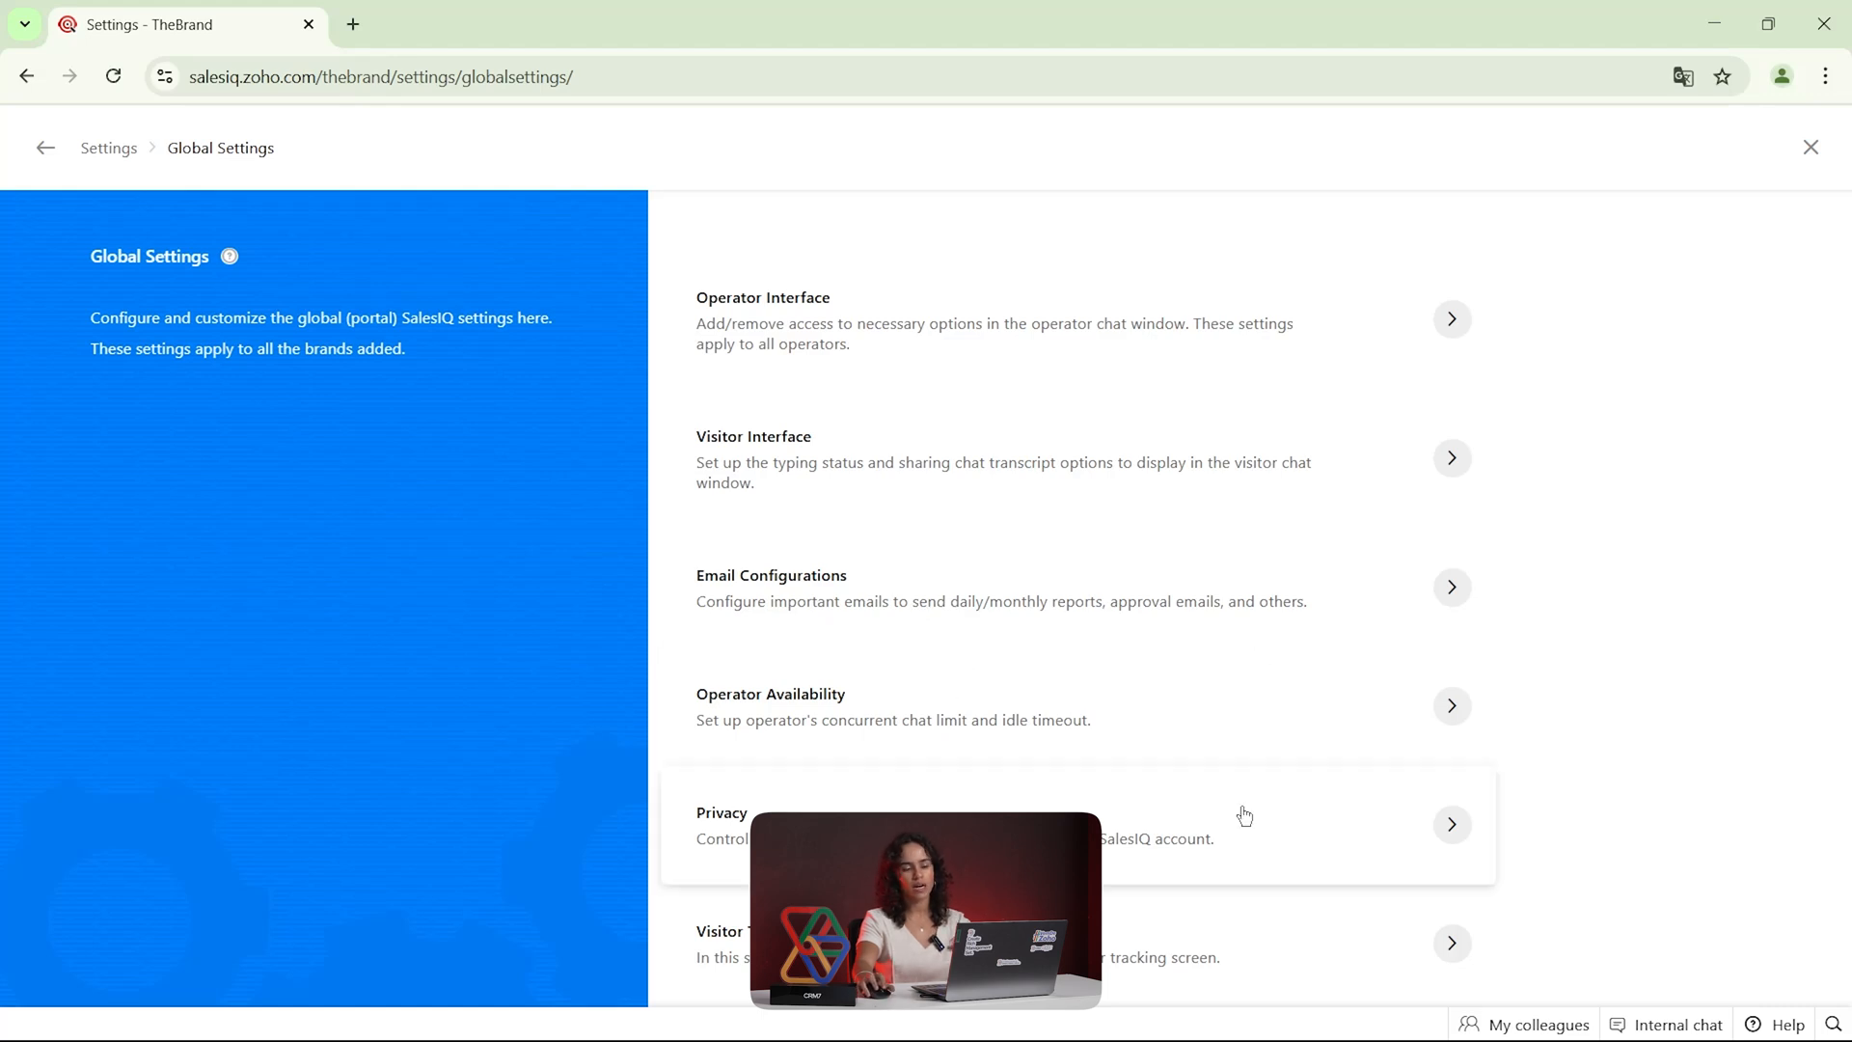
pyautogui.click(1810, 148)
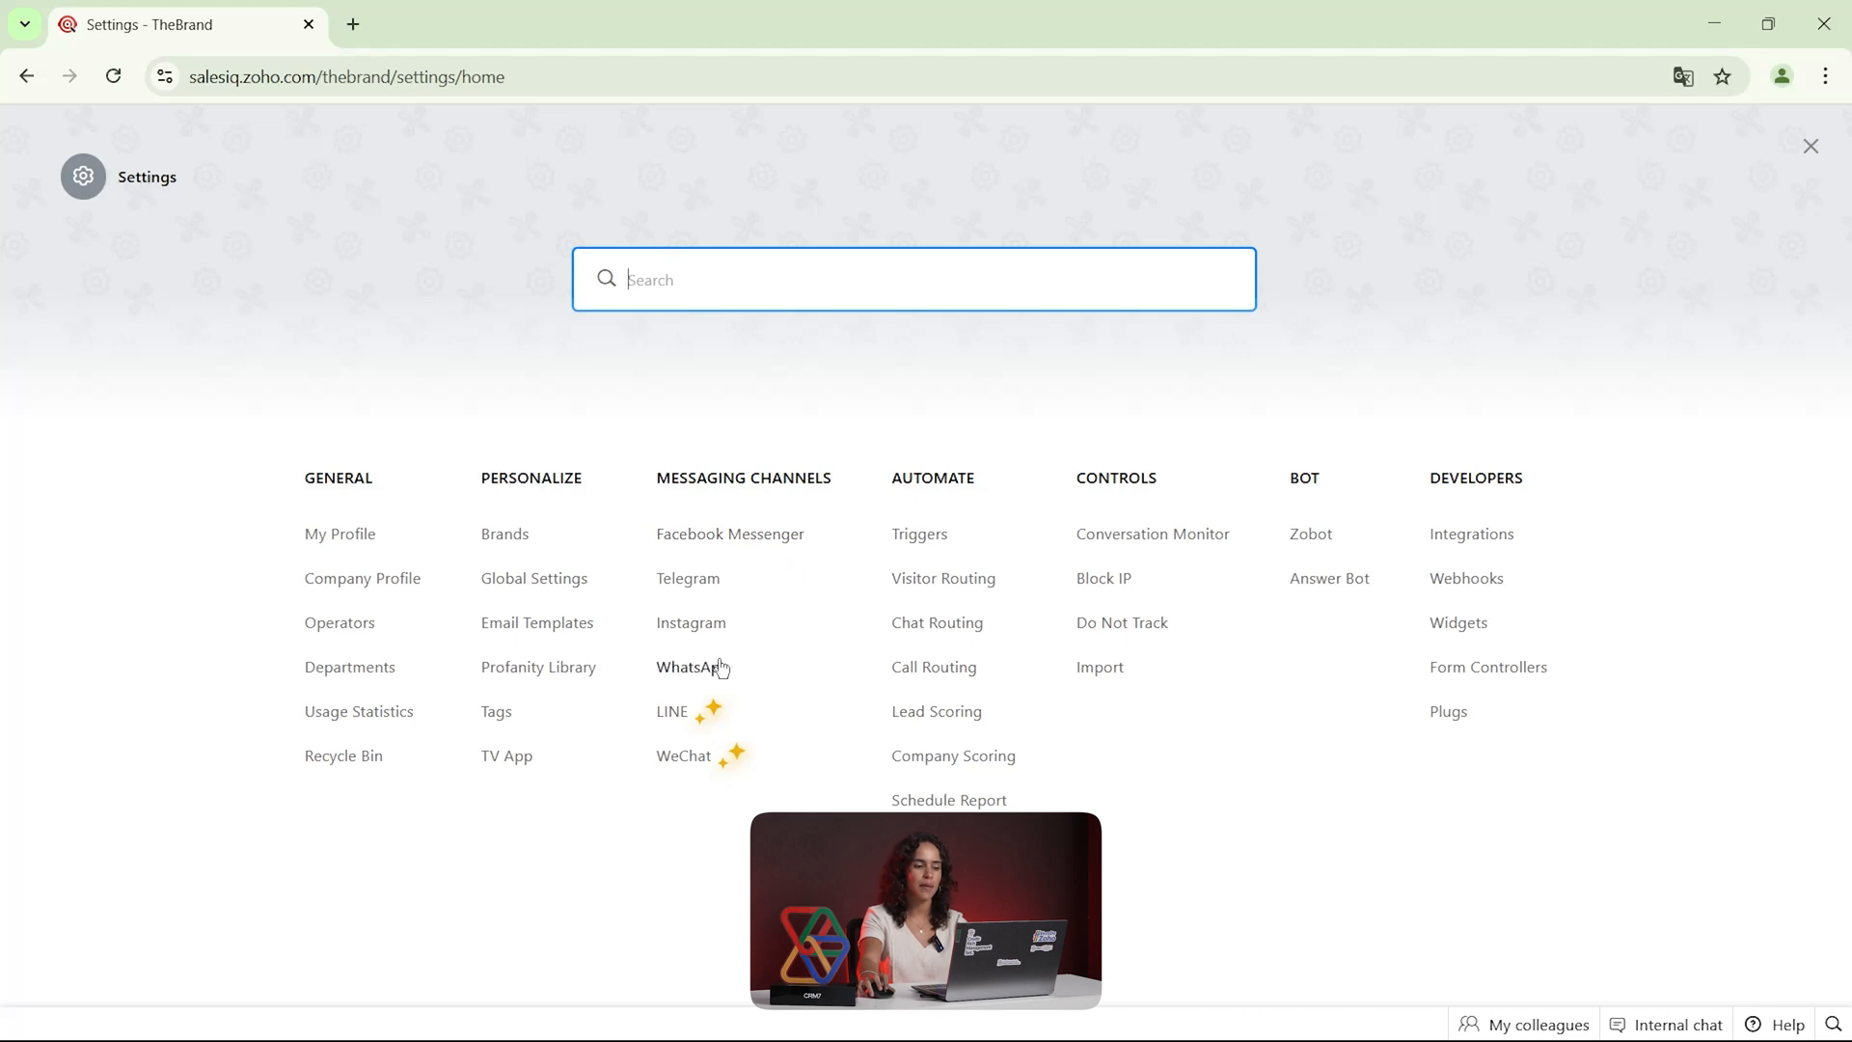
pyautogui.click(1810, 149)
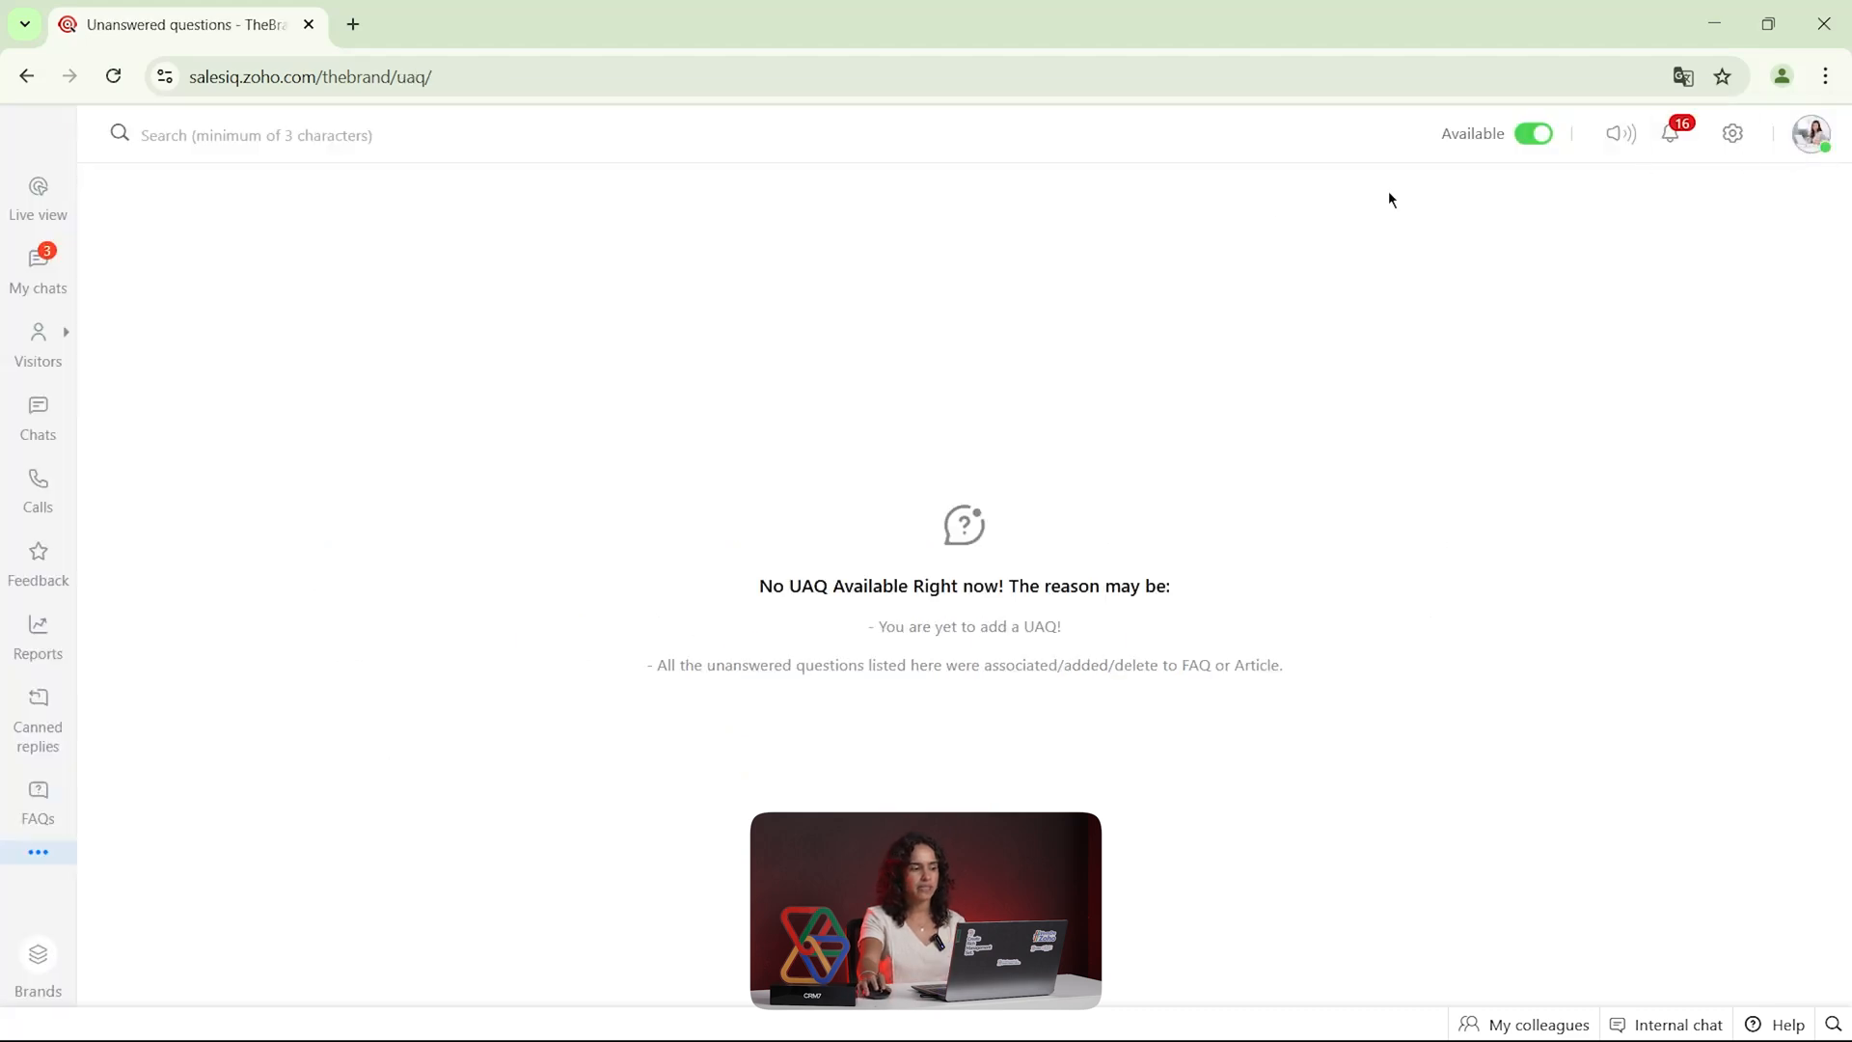
# View the Chats section and open a past conversation from the closed chats in My Chats
pyautogui.click(39, 417)
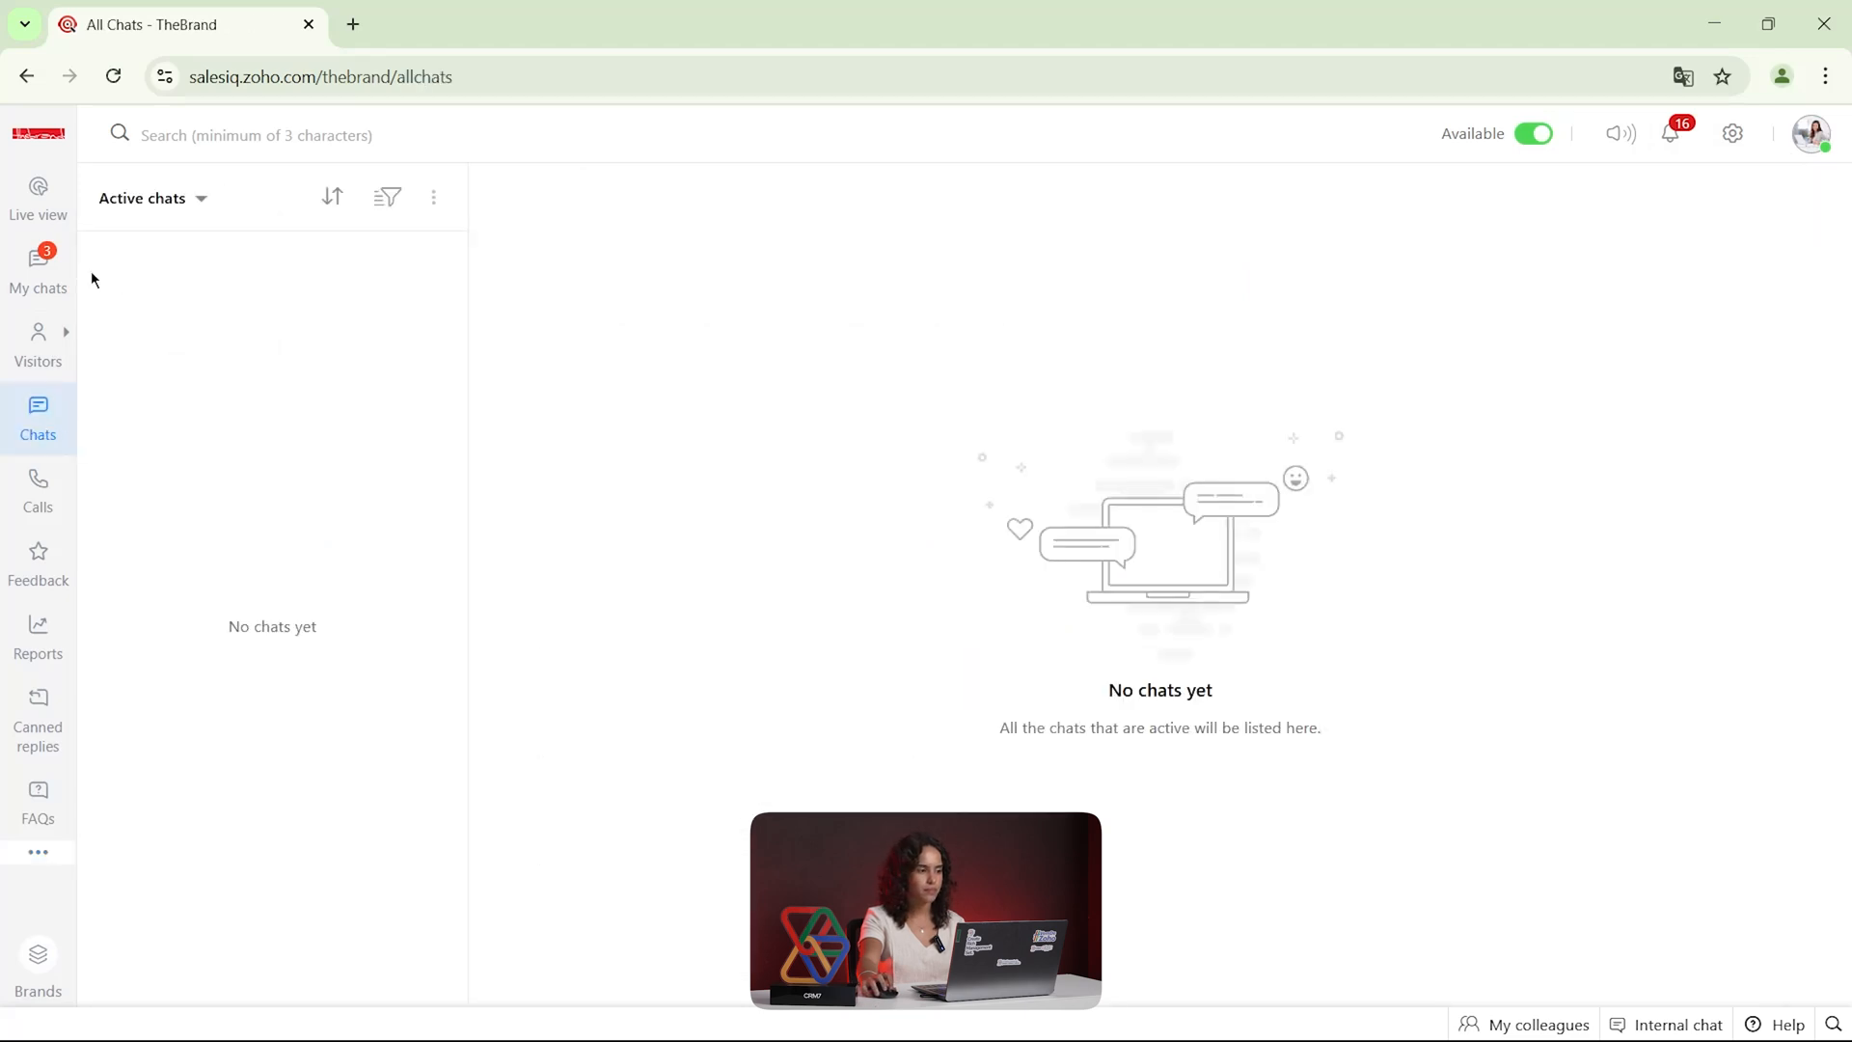
pyautogui.click(38, 265)
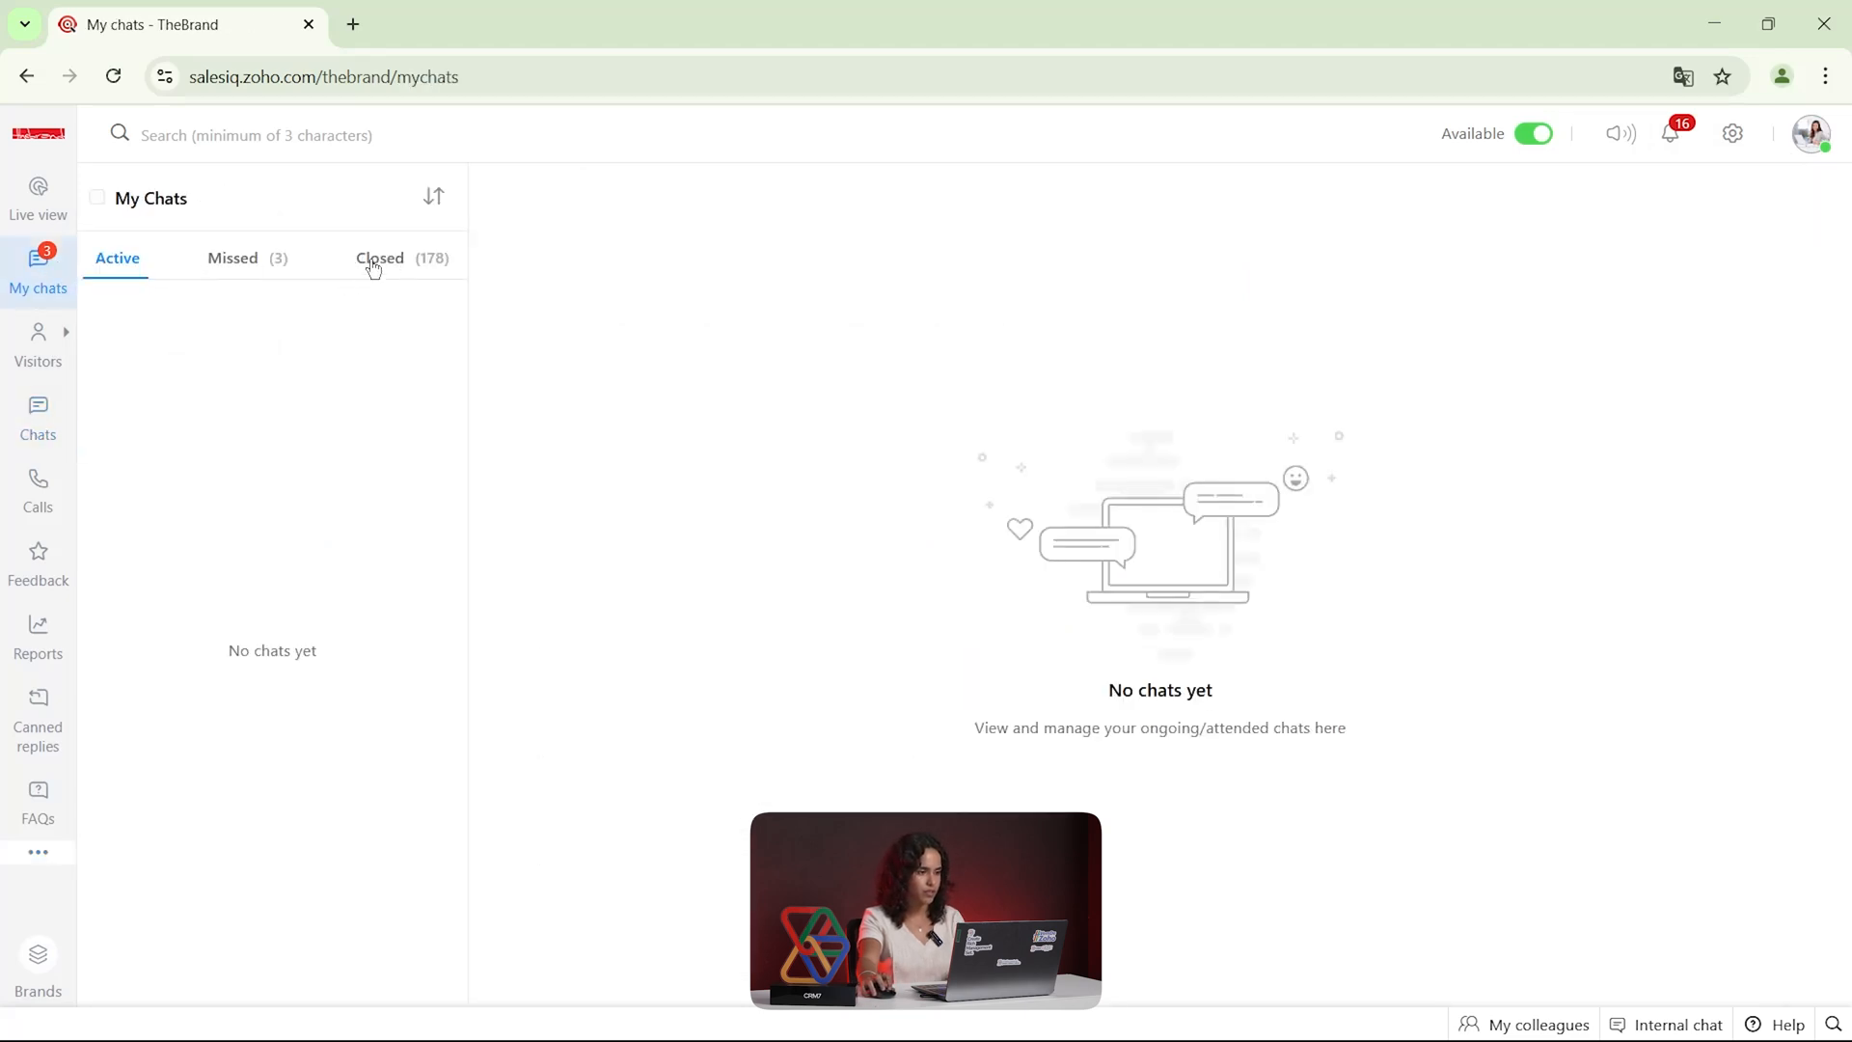
pyautogui.click(374, 264)
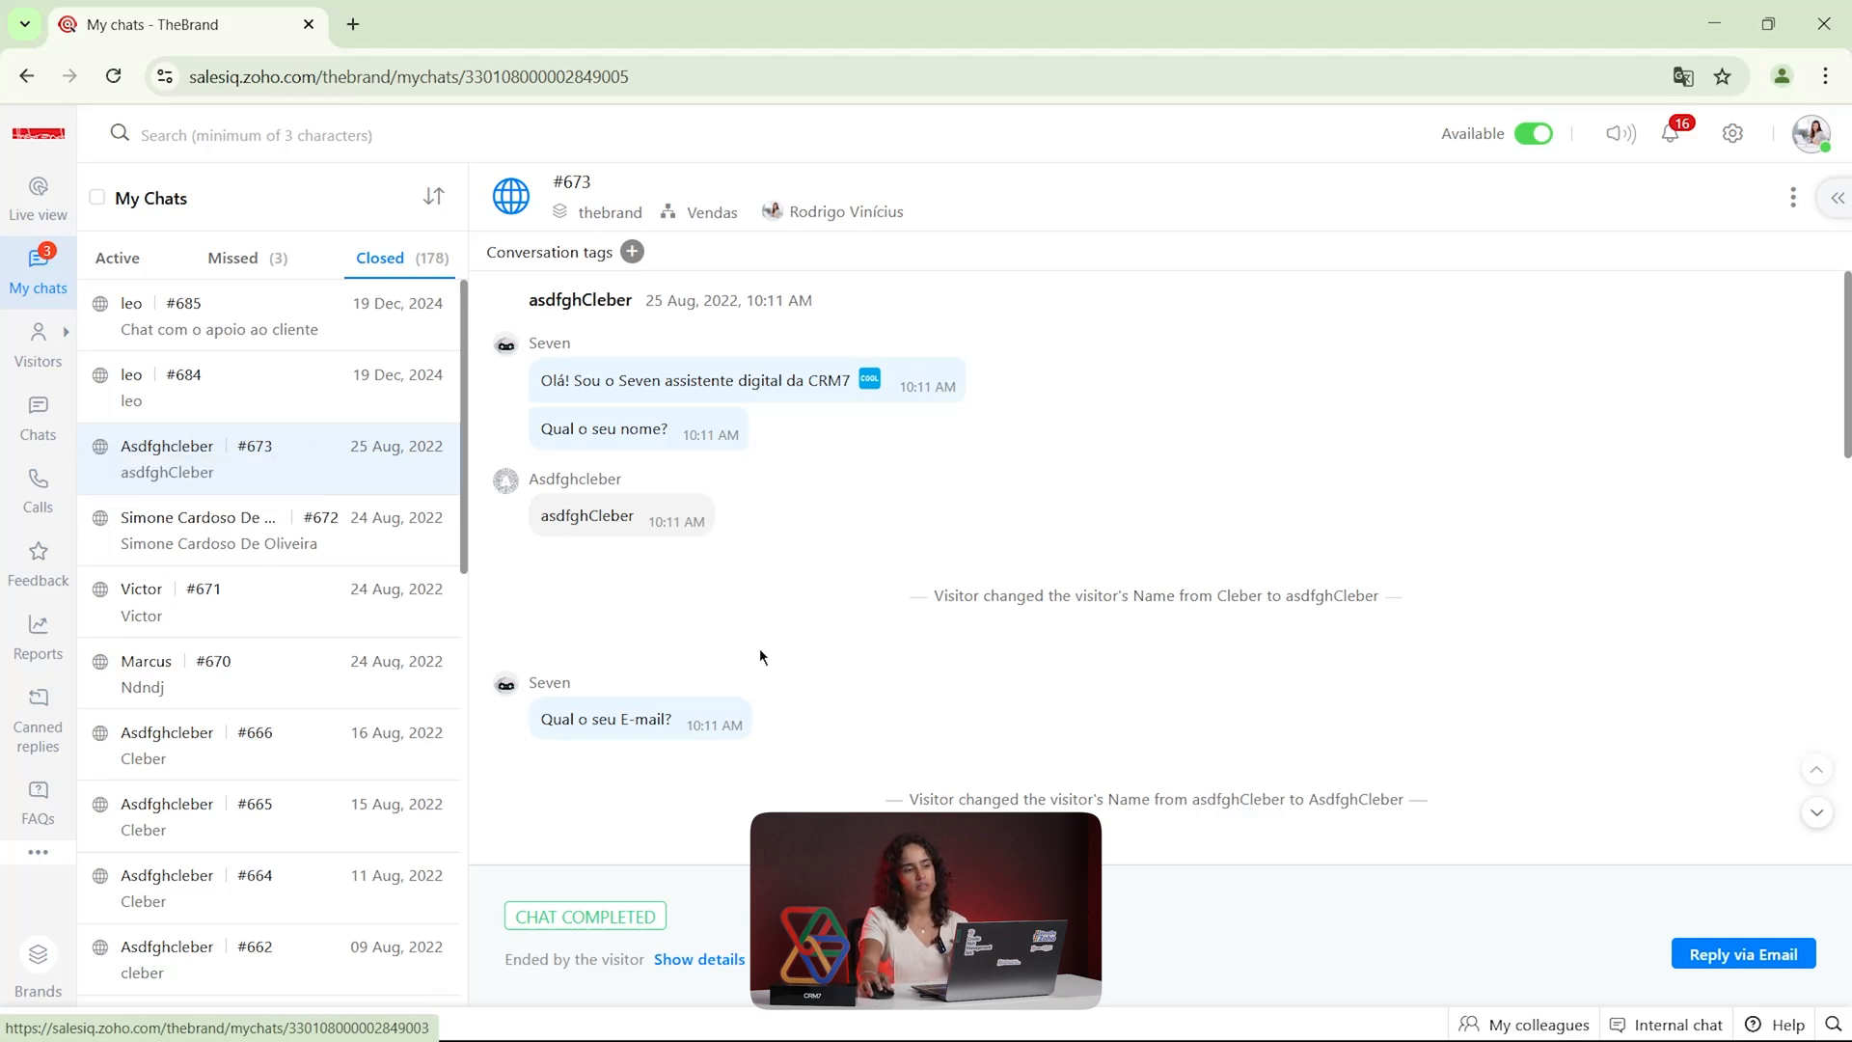
# Browse the developer Integrations, including My Apps and the Help Desk marketplace category, and return to the settings home
pyautogui.click(1734, 135)
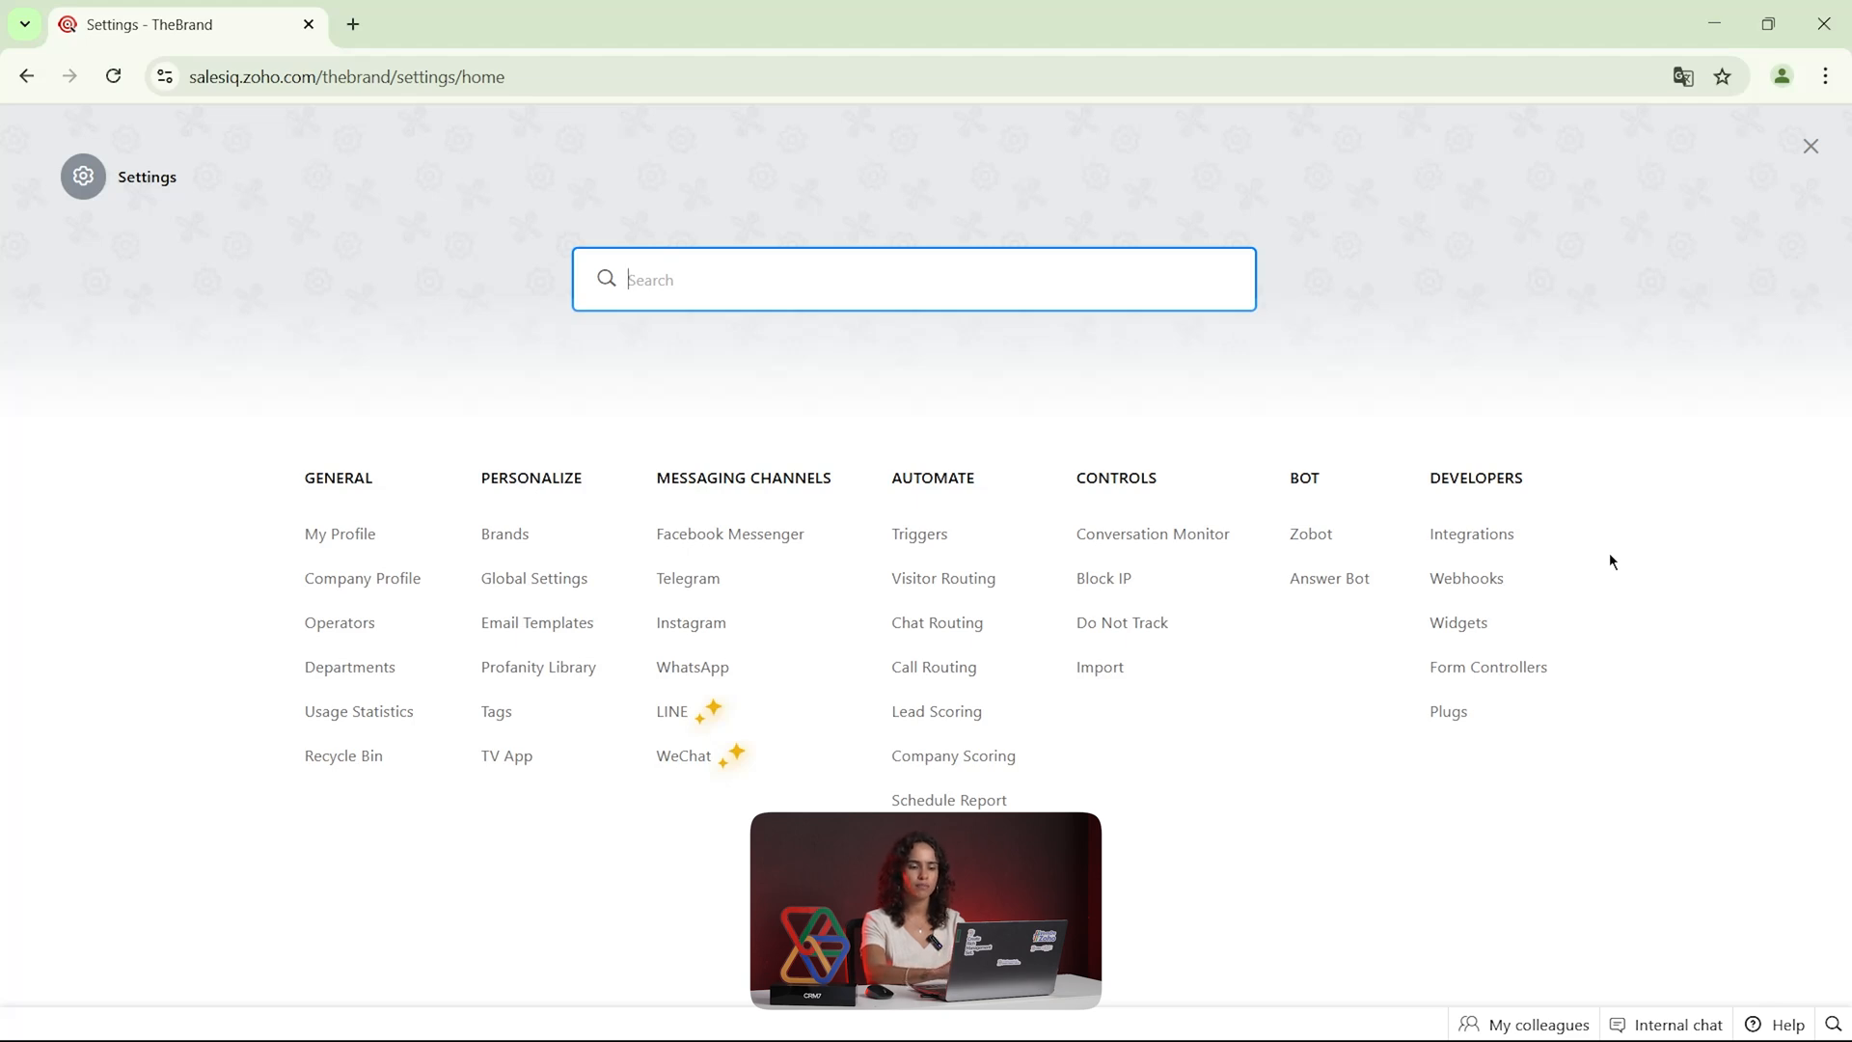
pyautogui.click(1483, 536)
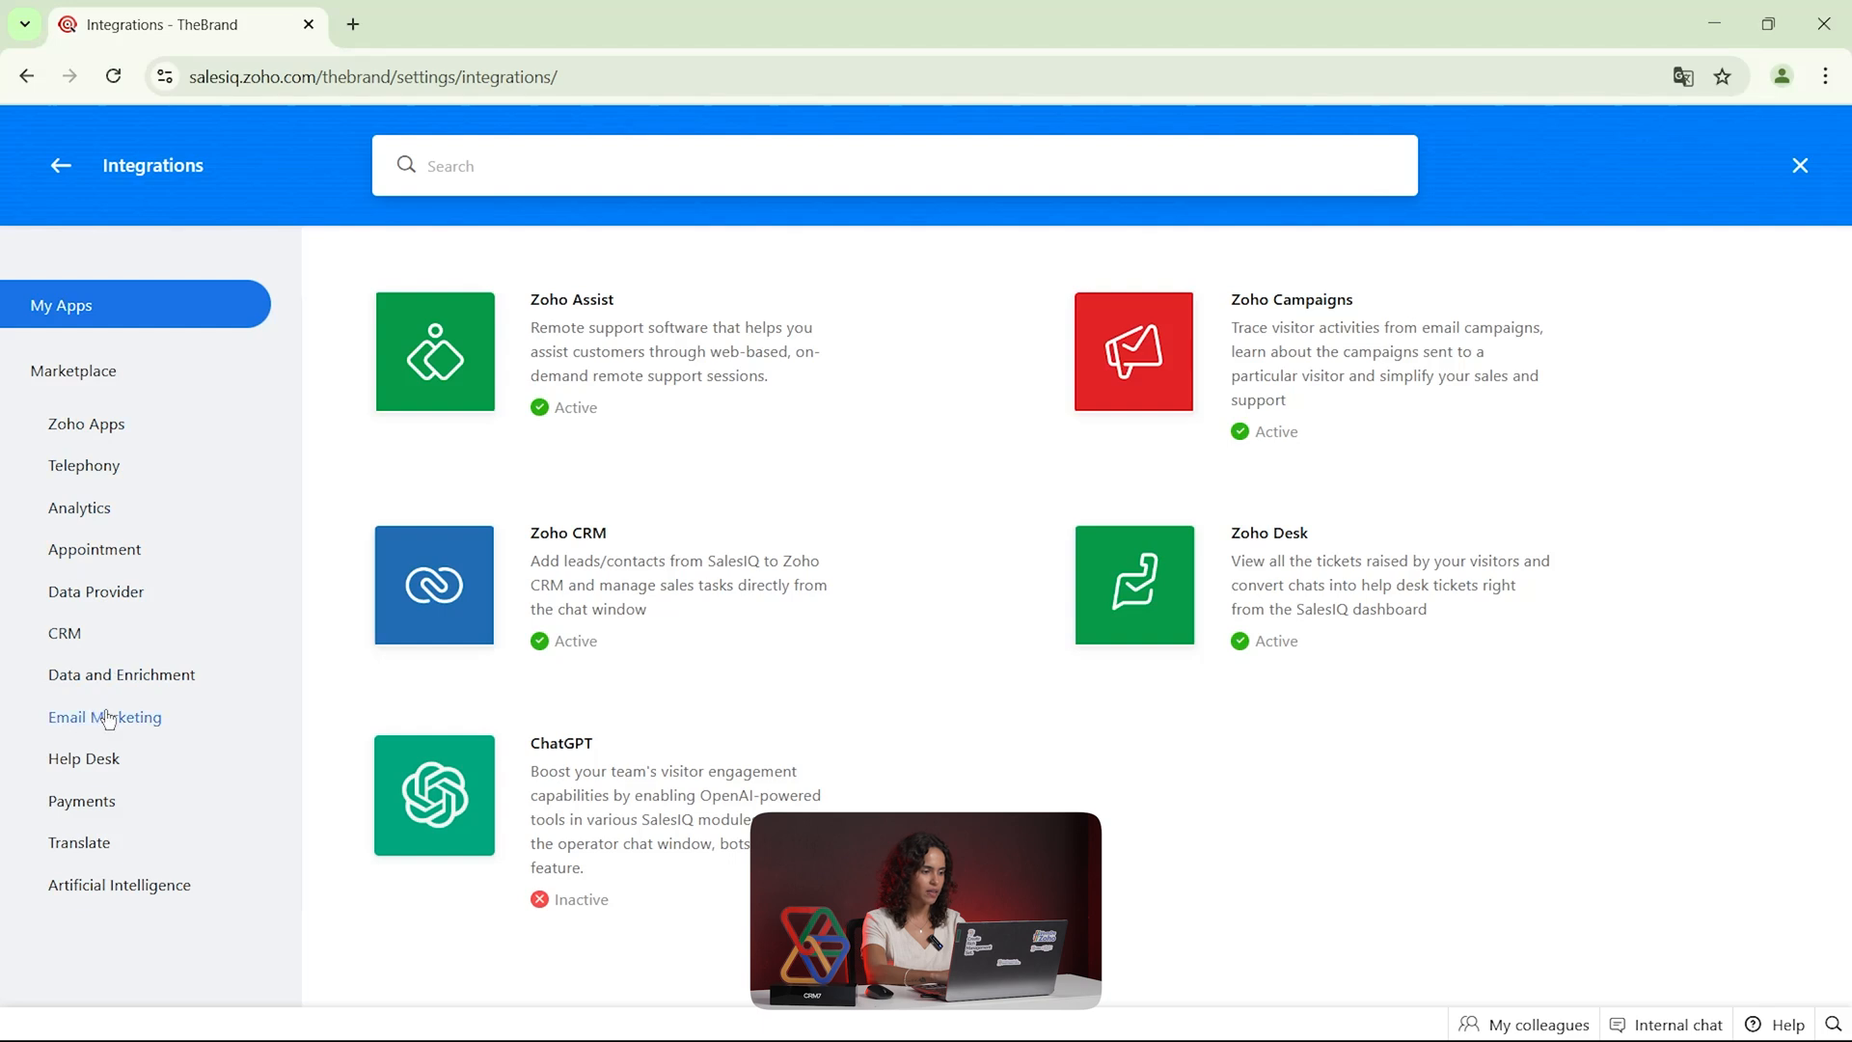
pyautogui.click(96, 762)
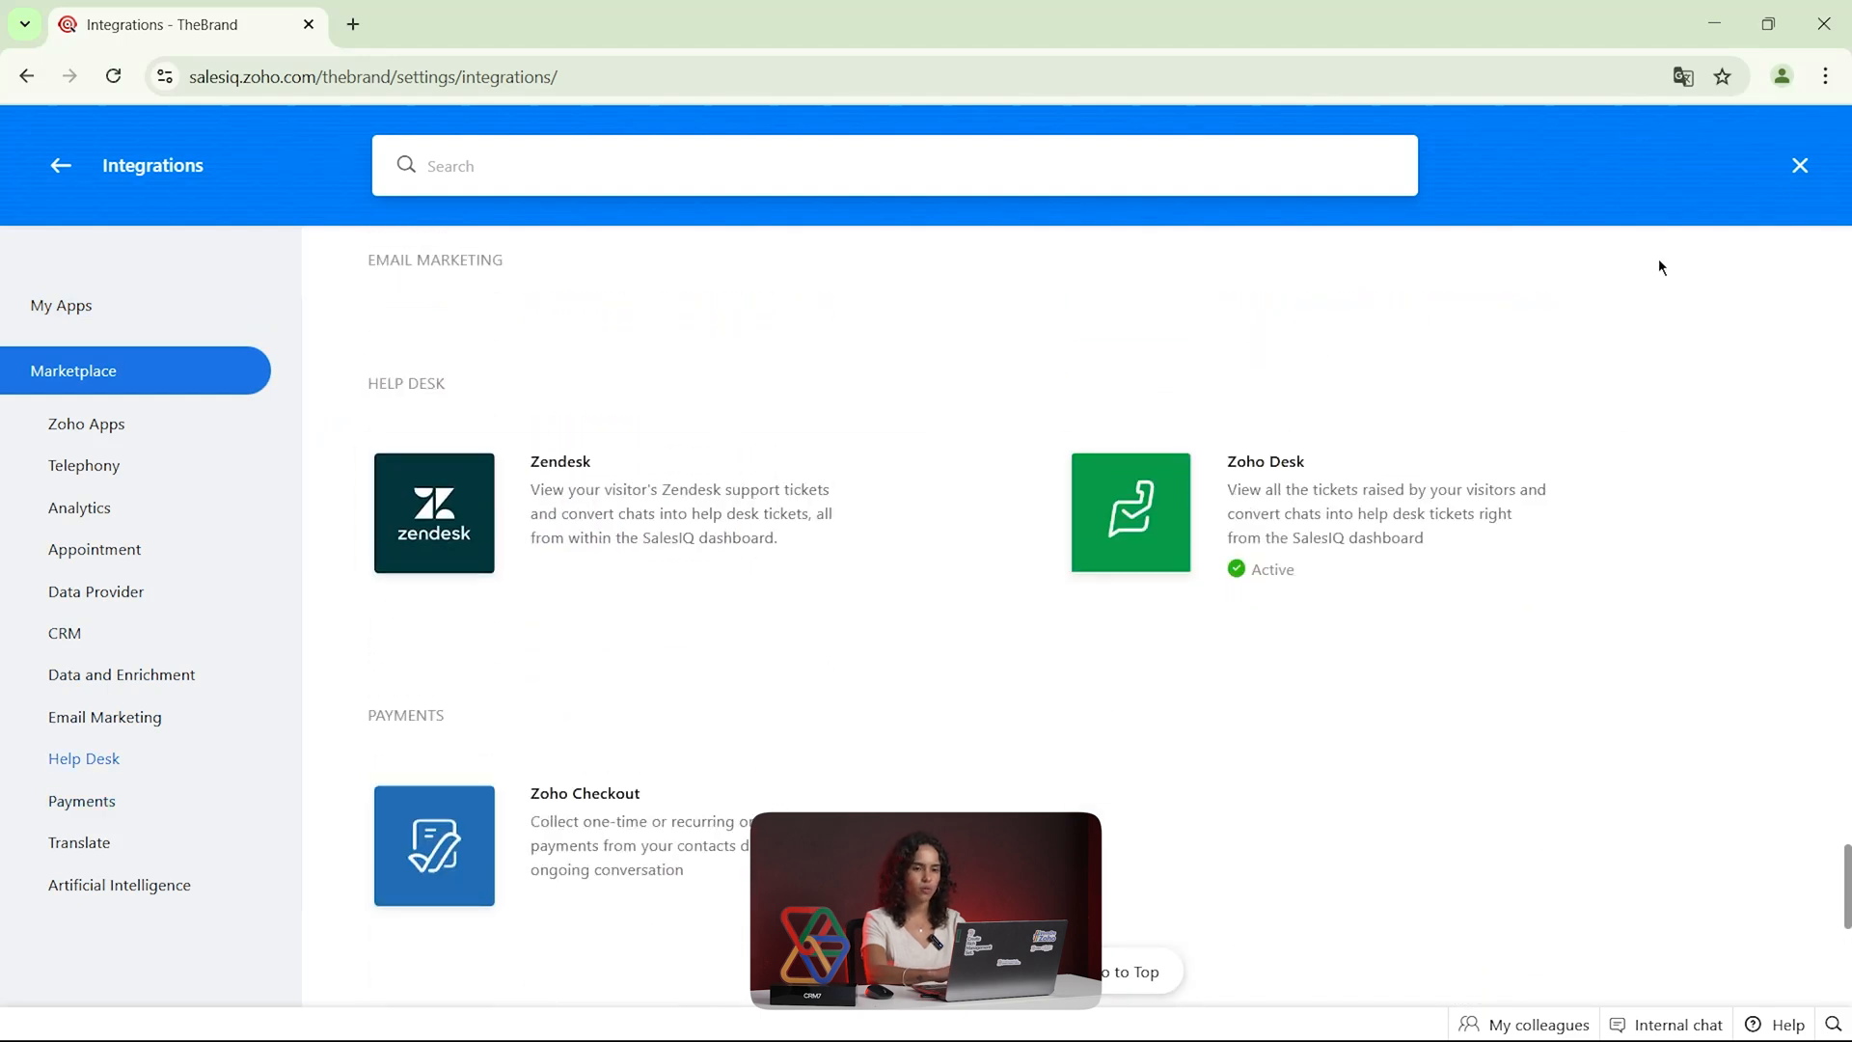
pyautogui.click(1800, 165)
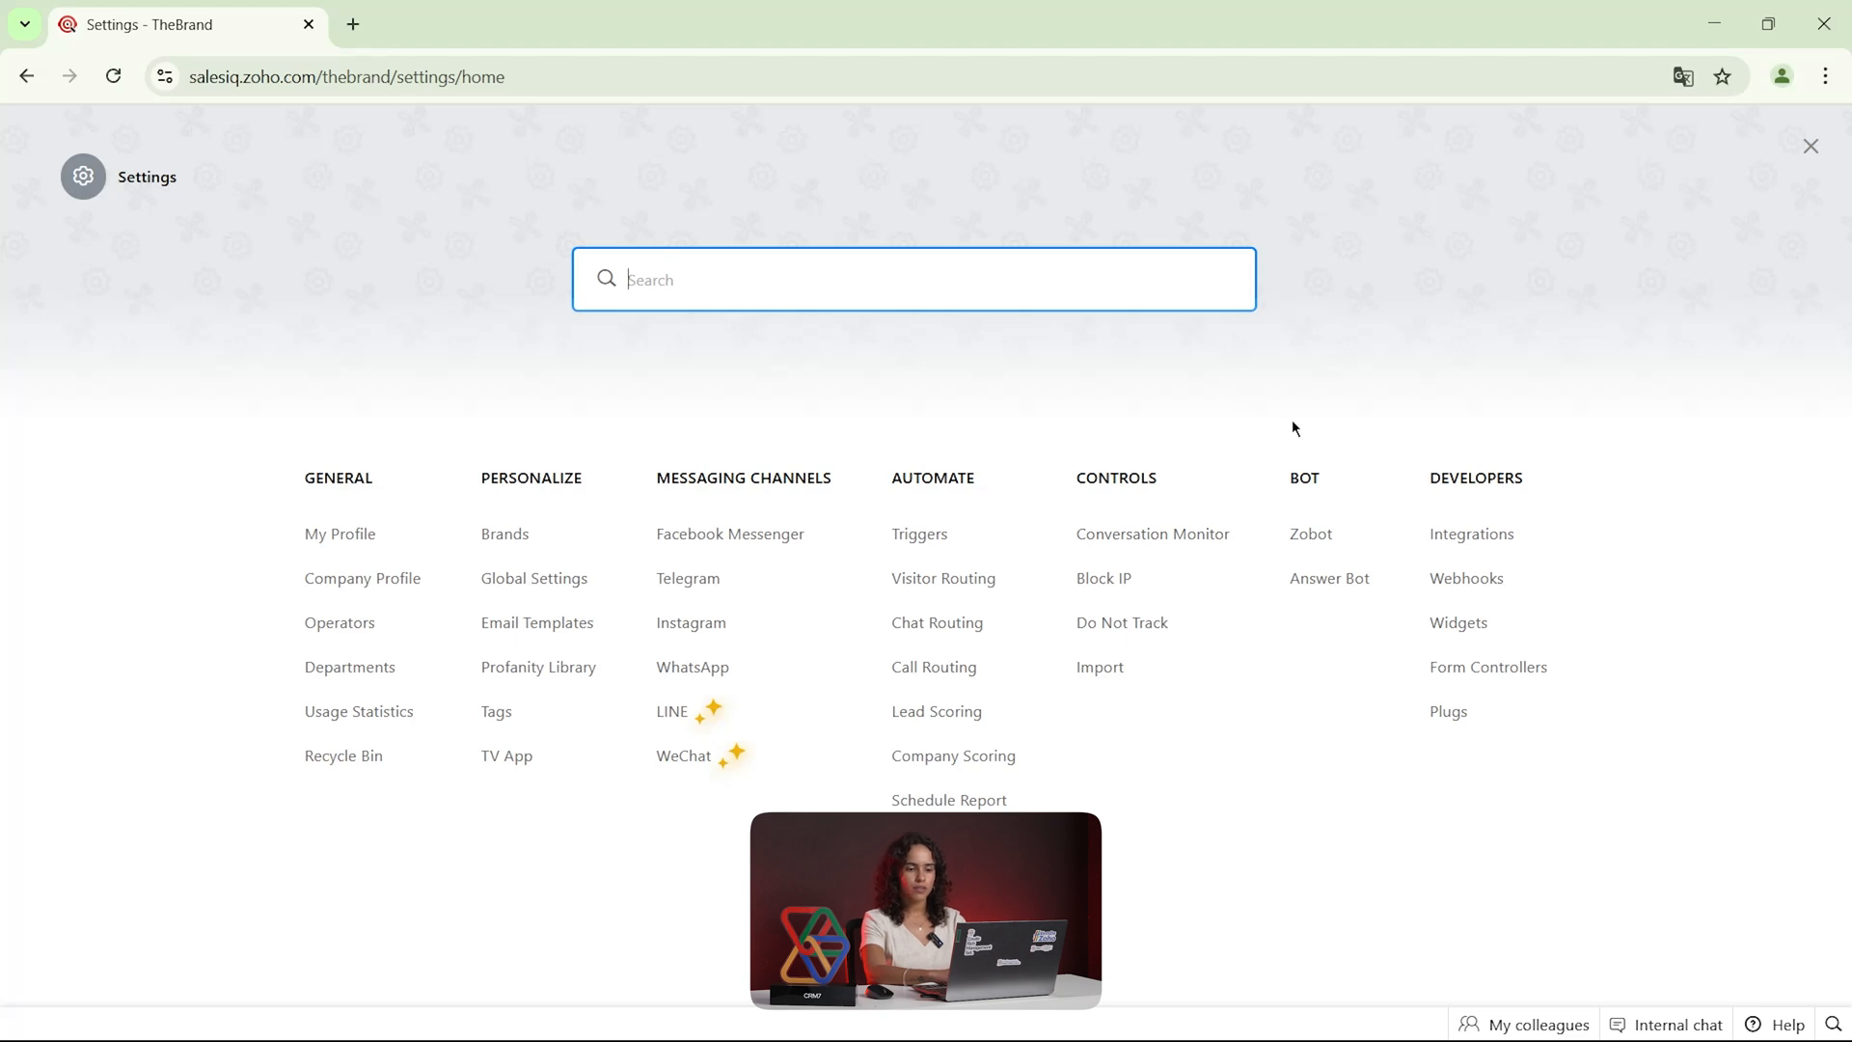
# Start a new Zobot named Direto ao Zoho on the Codeless bot builder platform and continue to its profile
pyautogui.click(1317, 535)
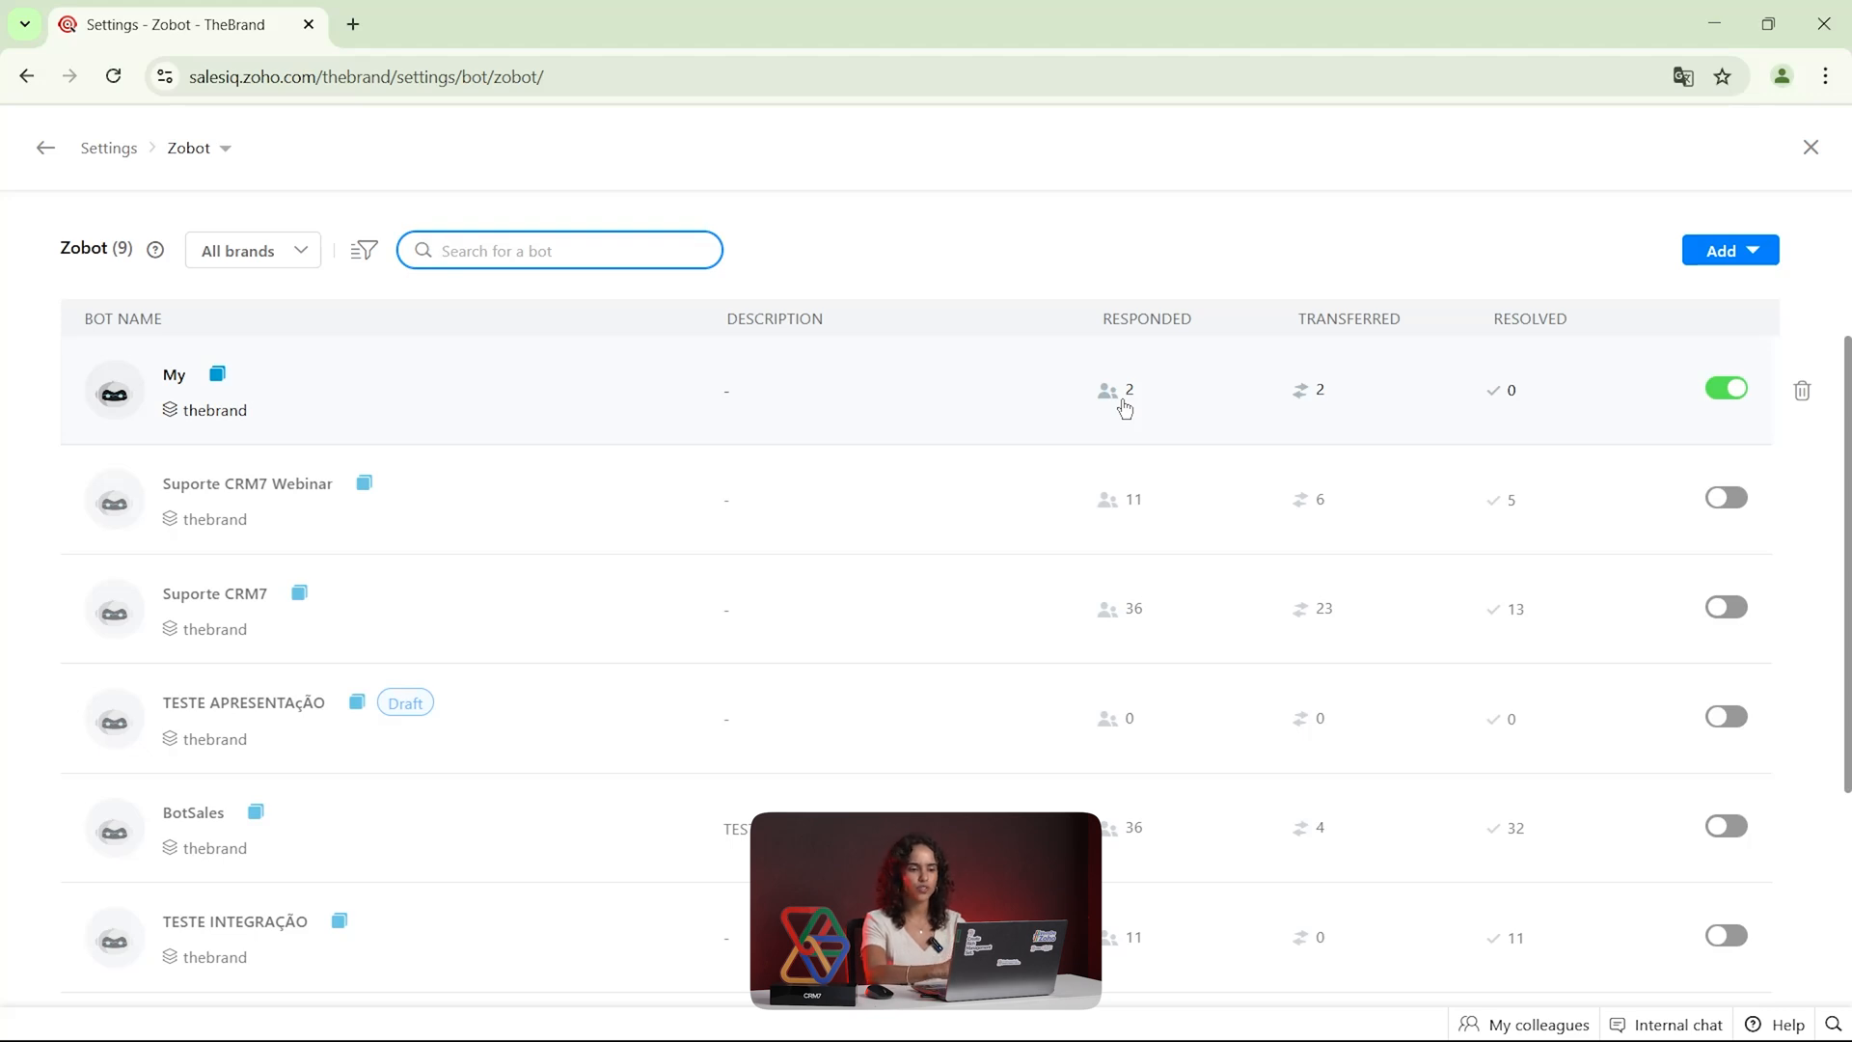
pyautogui.click(1752, 252)
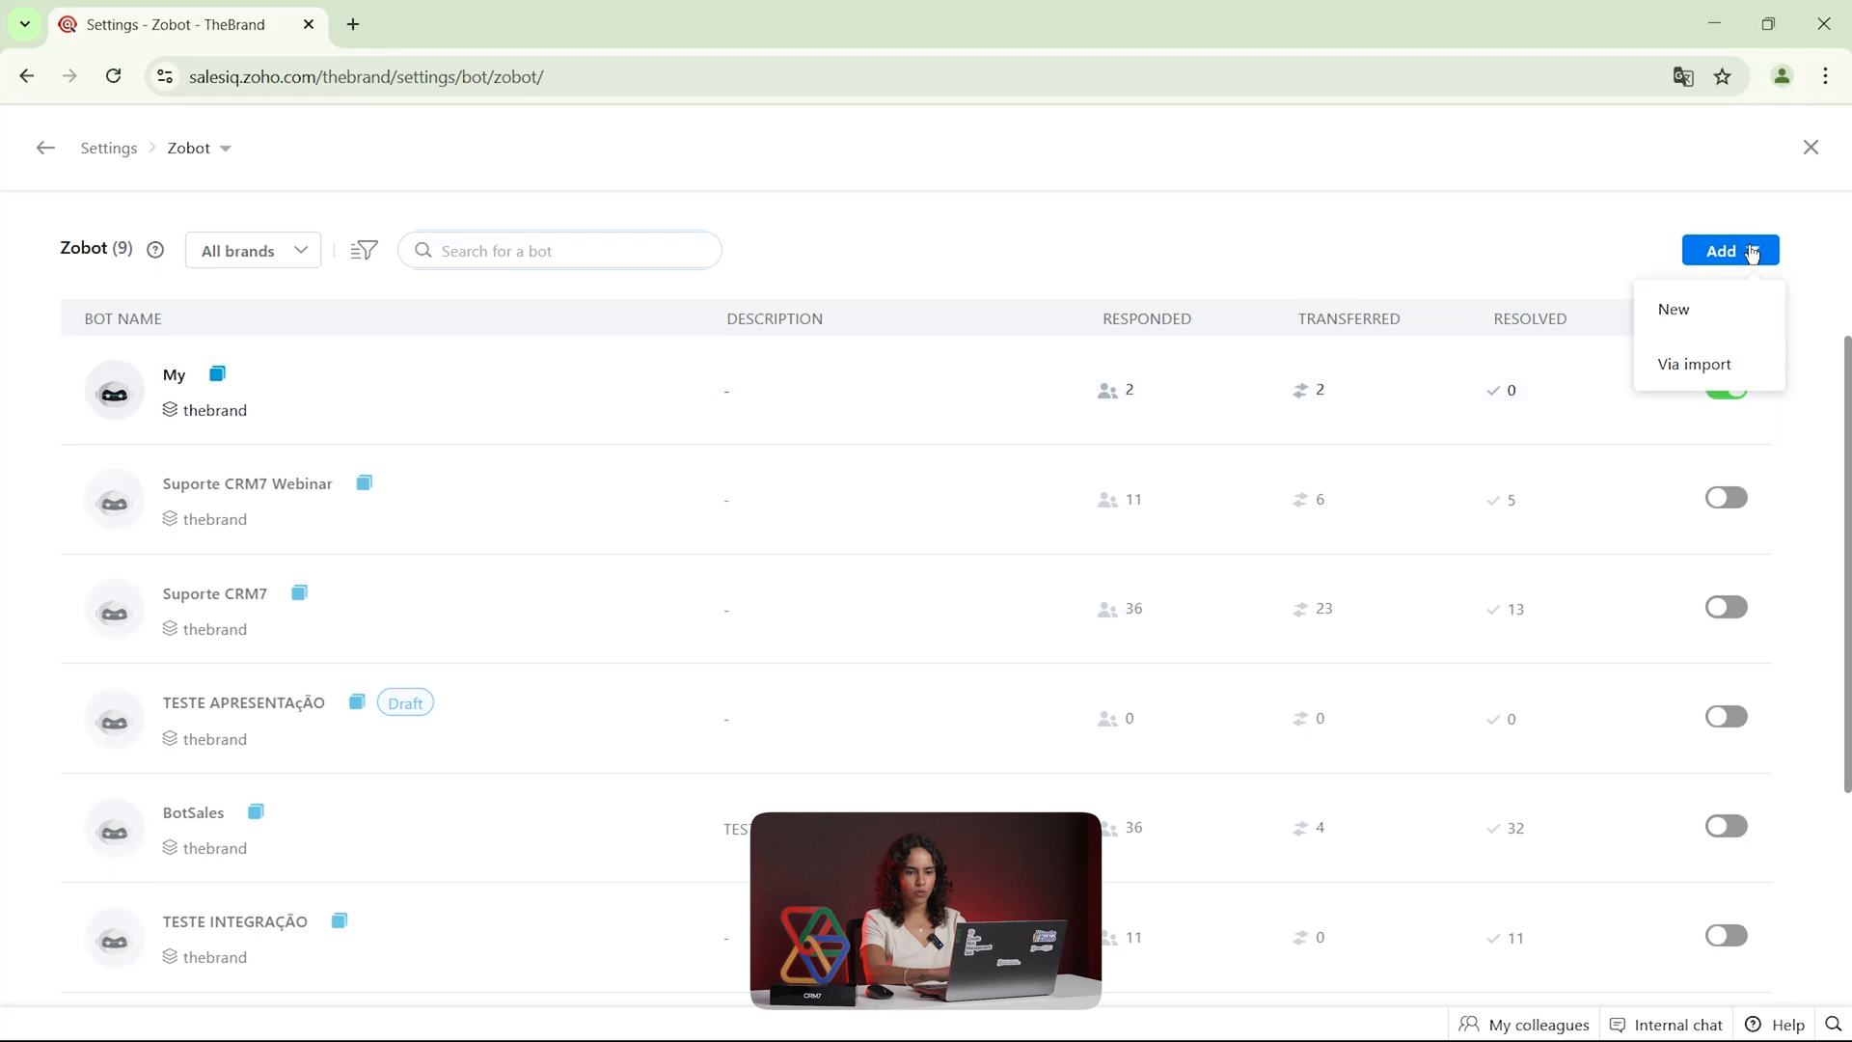
pyautogui.click(1707, 310)
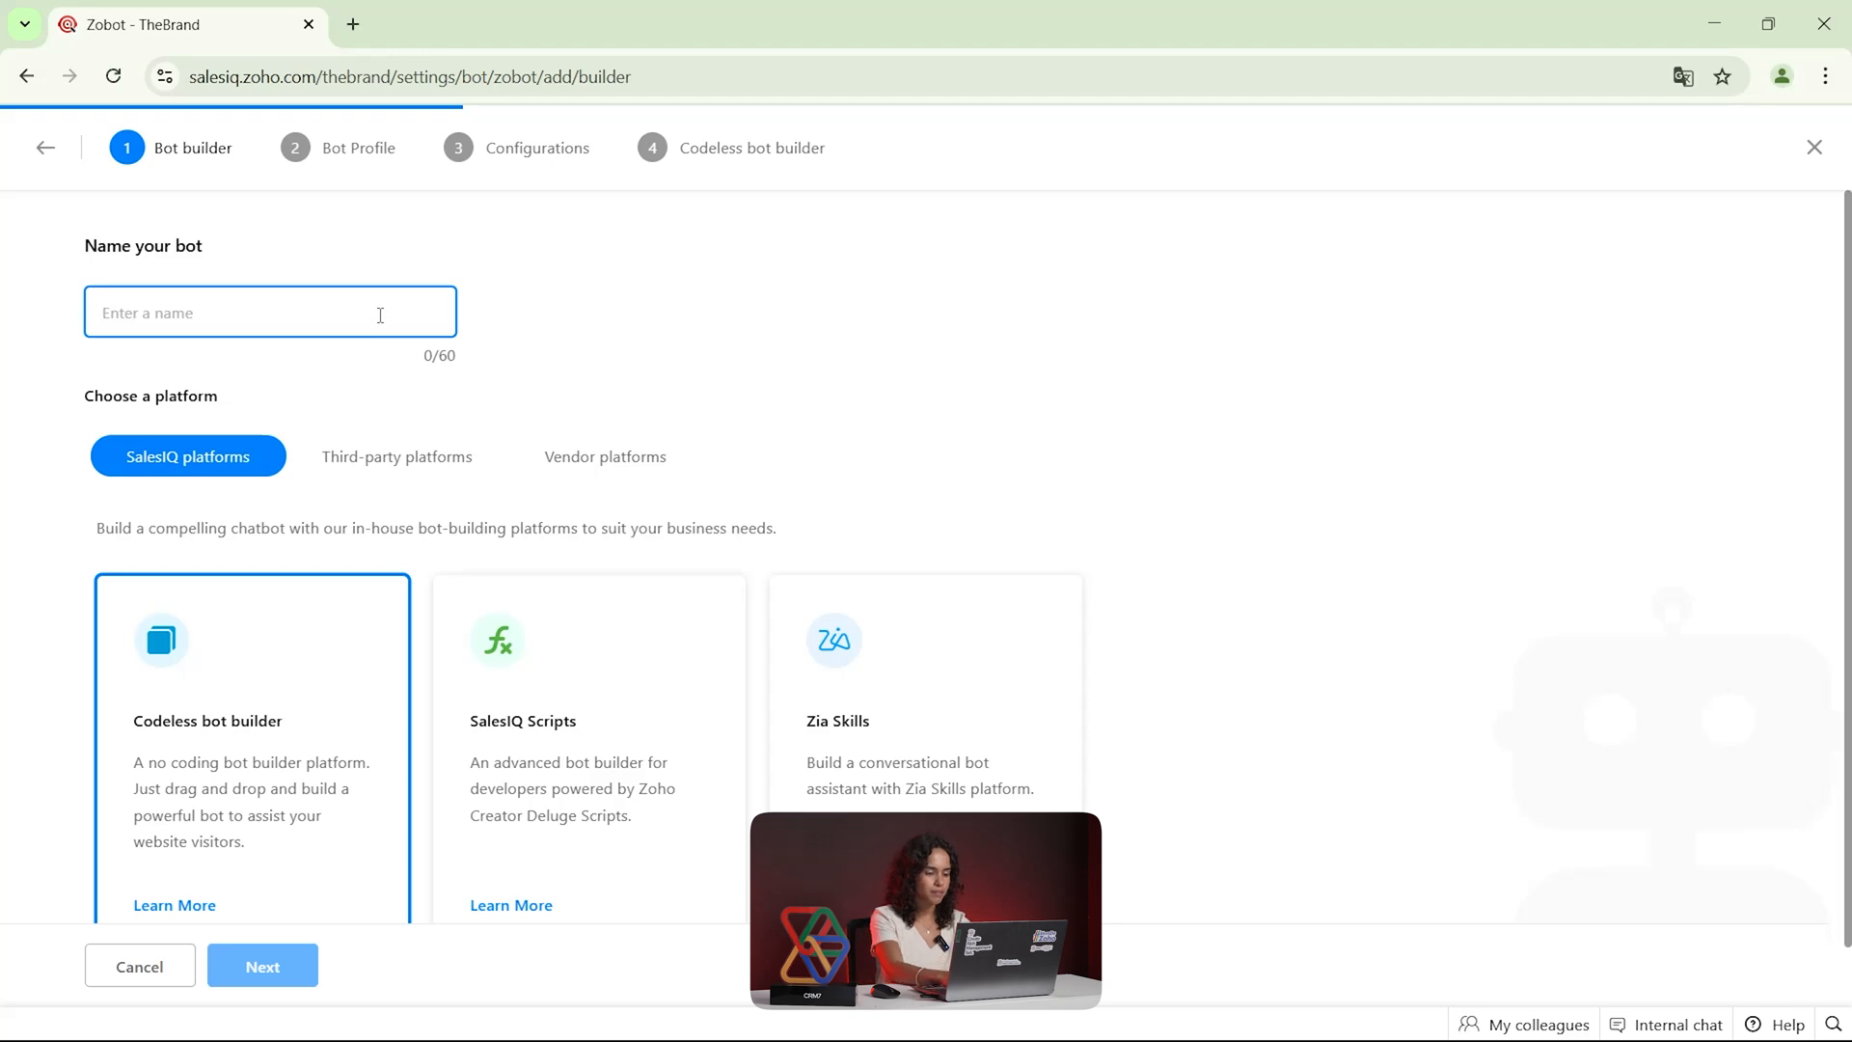
pyautogui.write('Direto ao ')
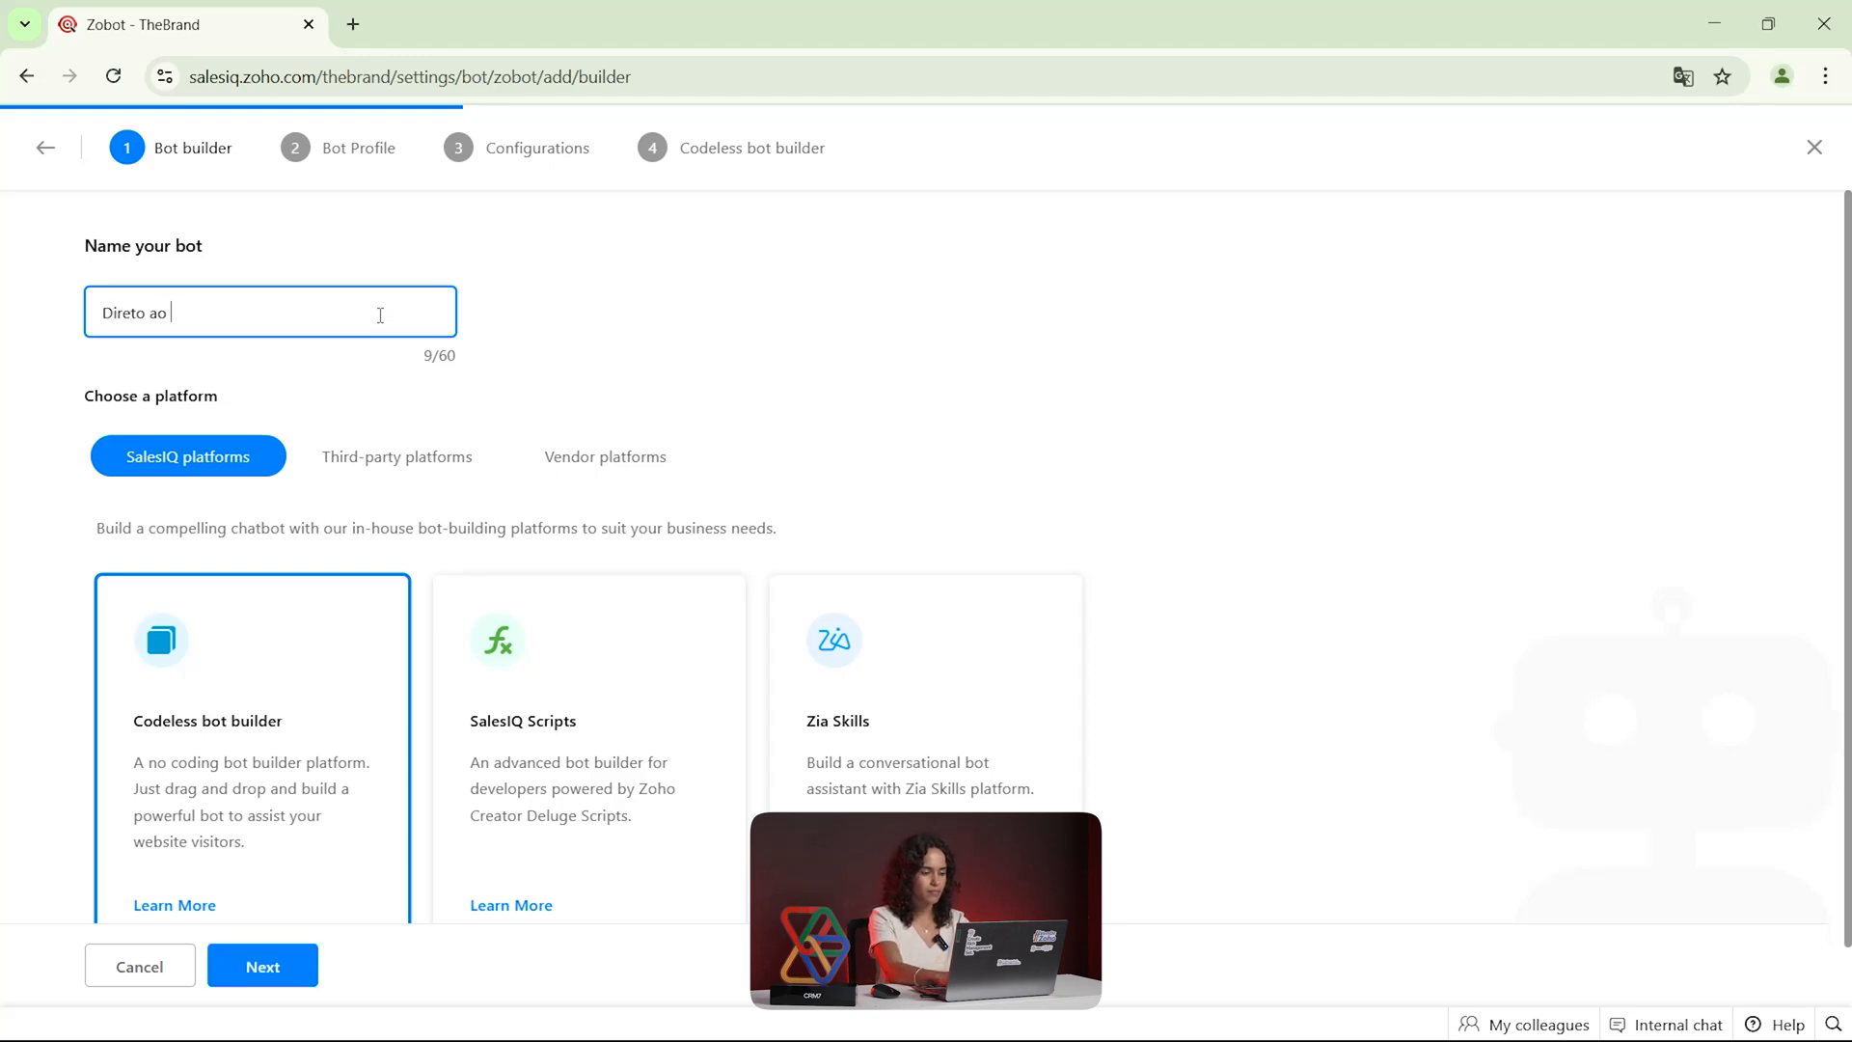
pyautogui.write('Zoho')
pyautogui.scroll(-1, 380, 408)
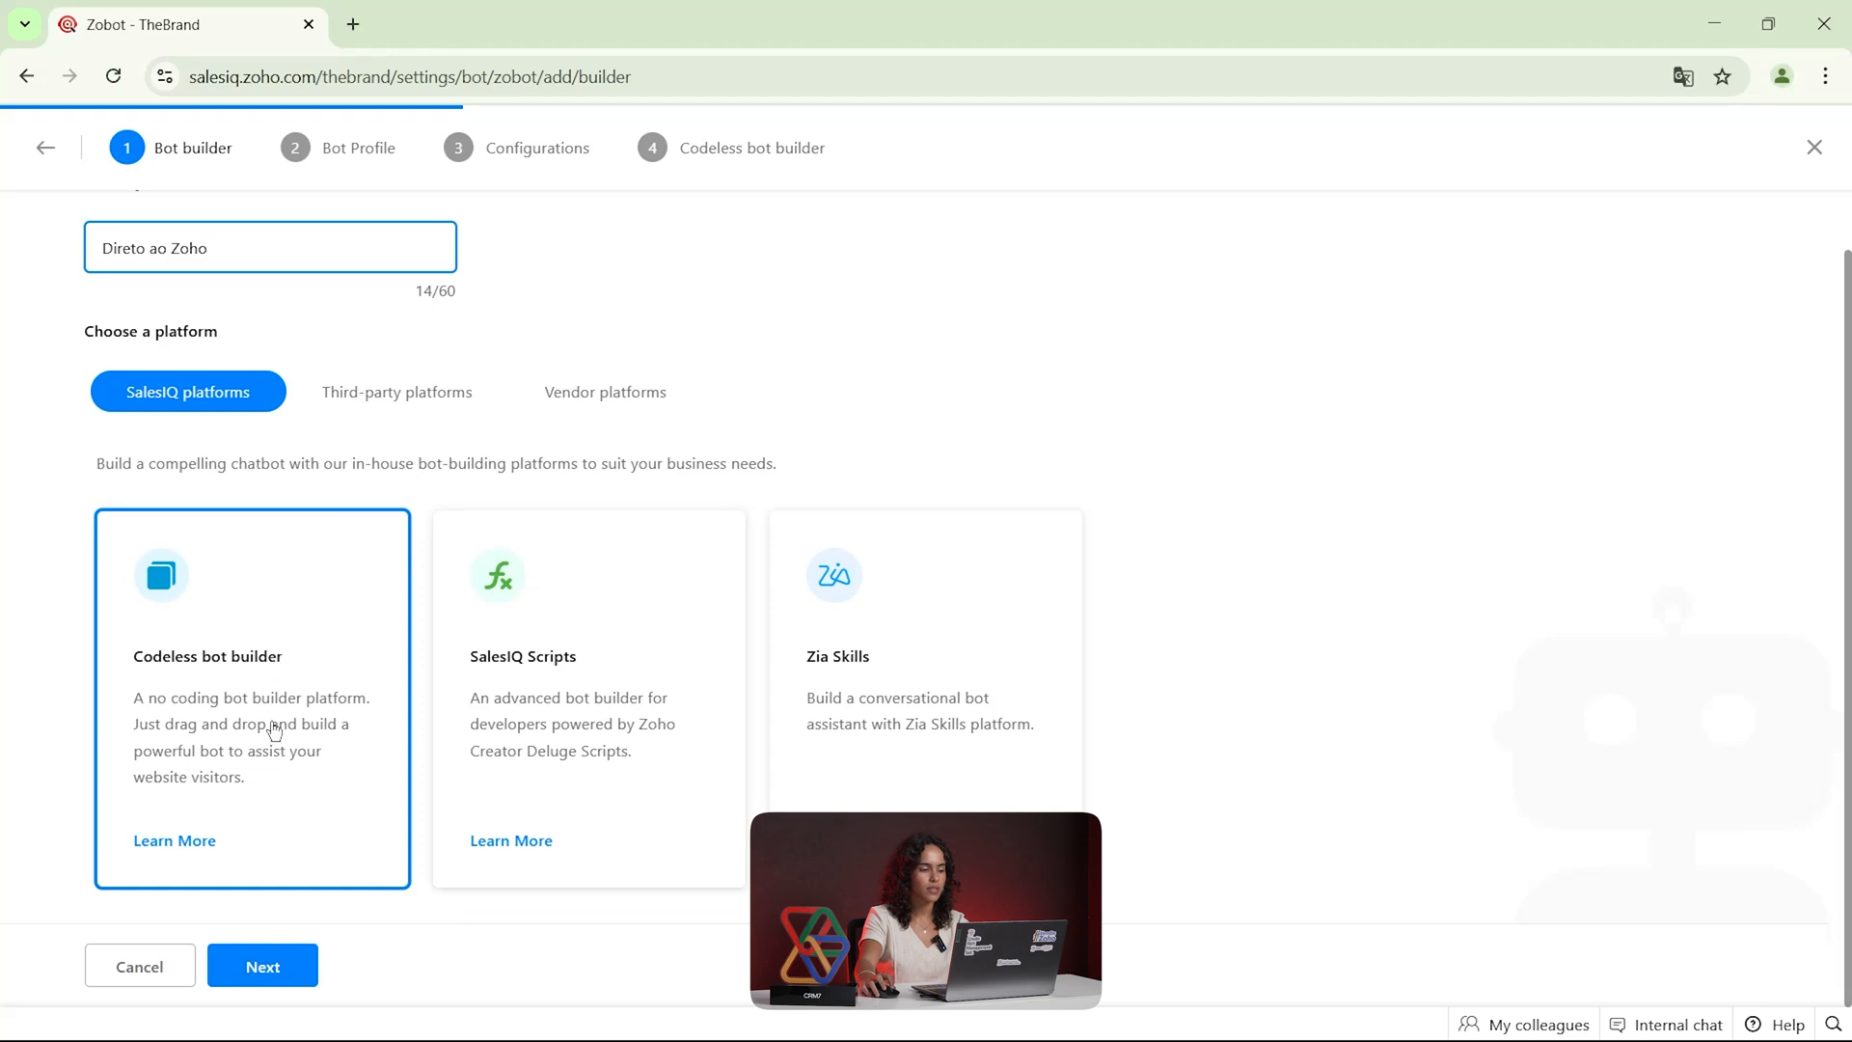
pyautogui.click(257, 968)
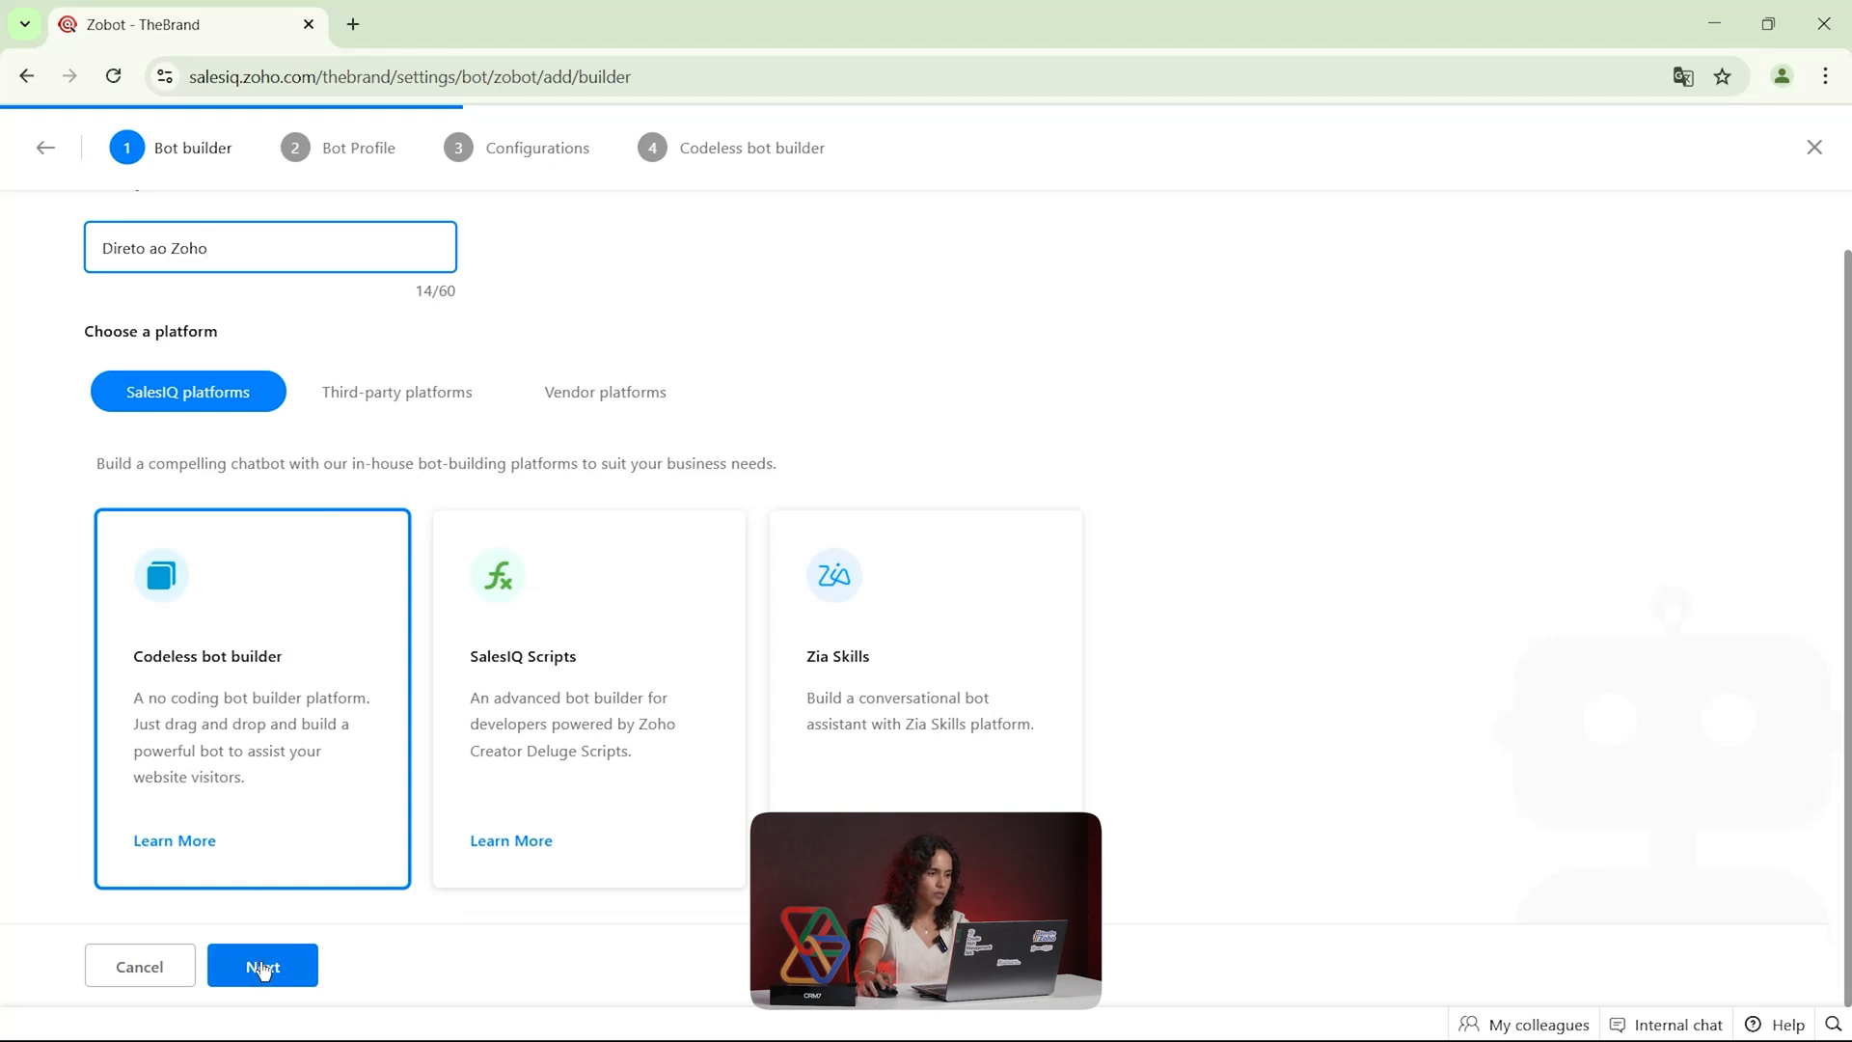
# Assign the bot to the brand thebrand and associate it with all departments
pyautogui.scroll(1, 193, 621)
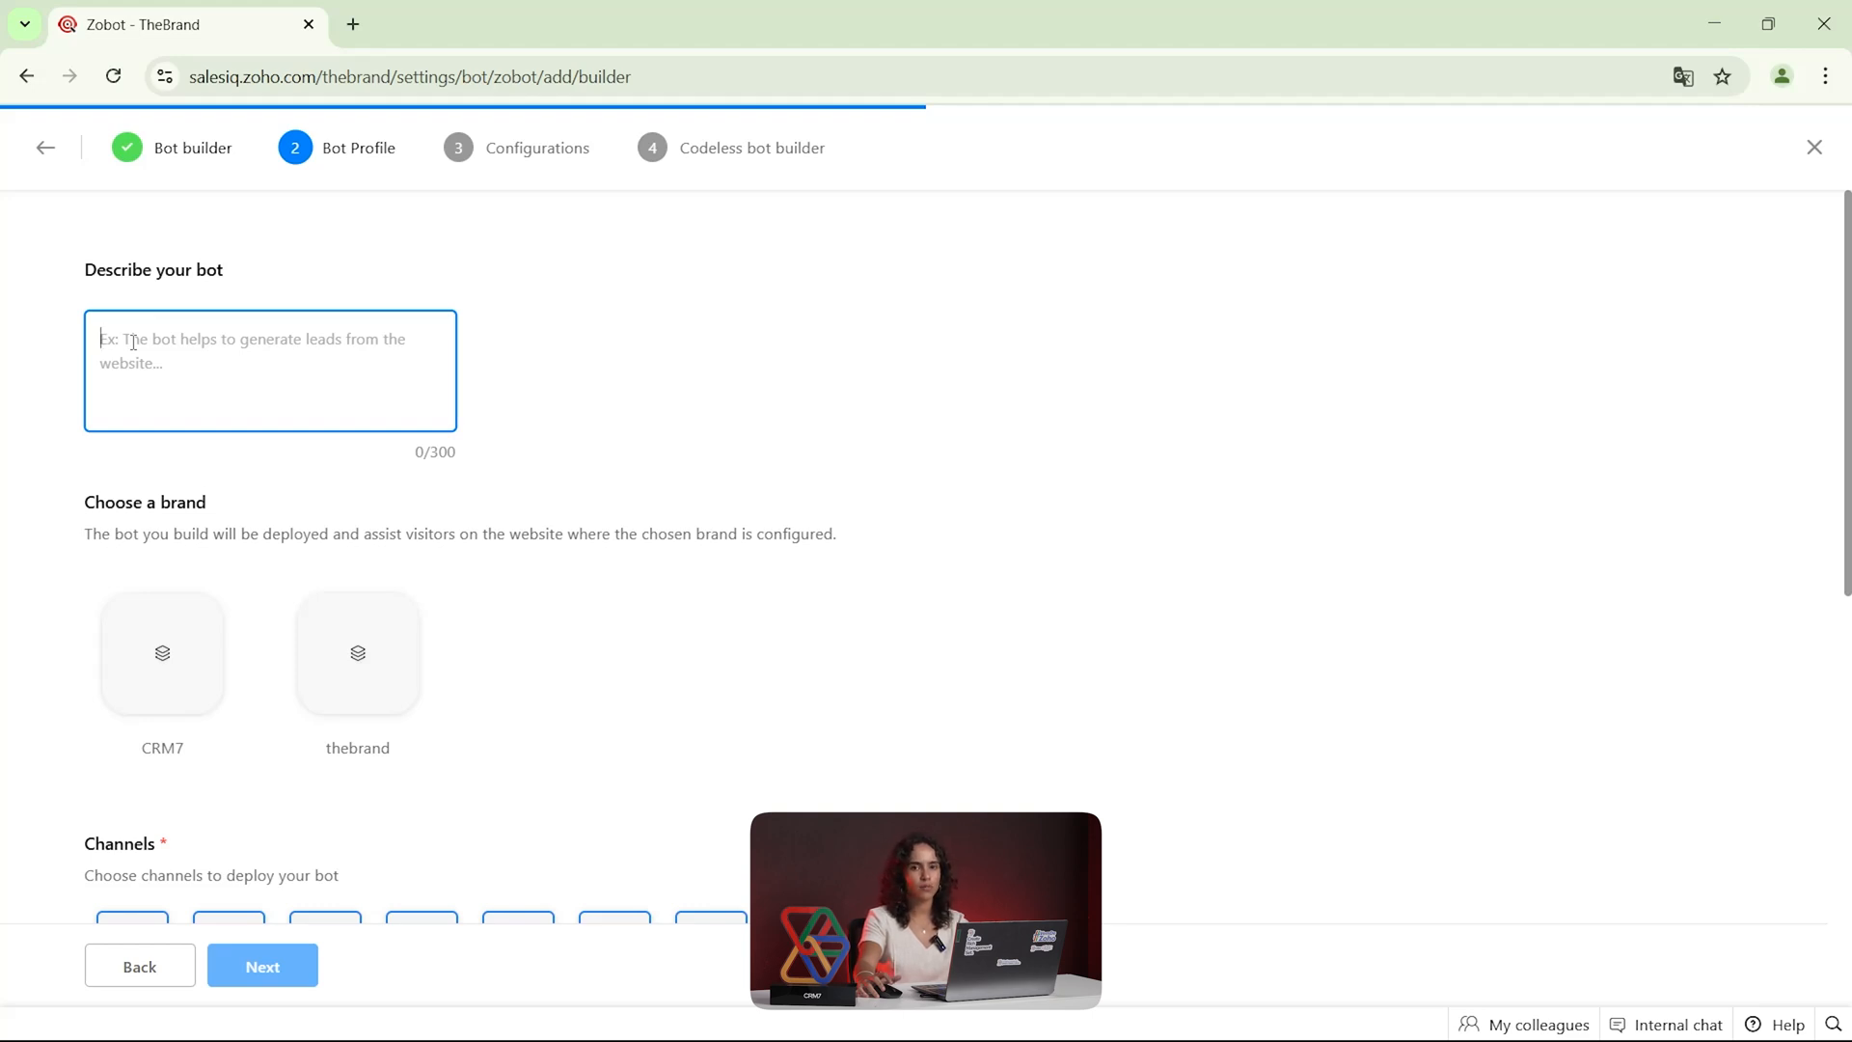
pyautogui.scroll(-3, 133, 342)
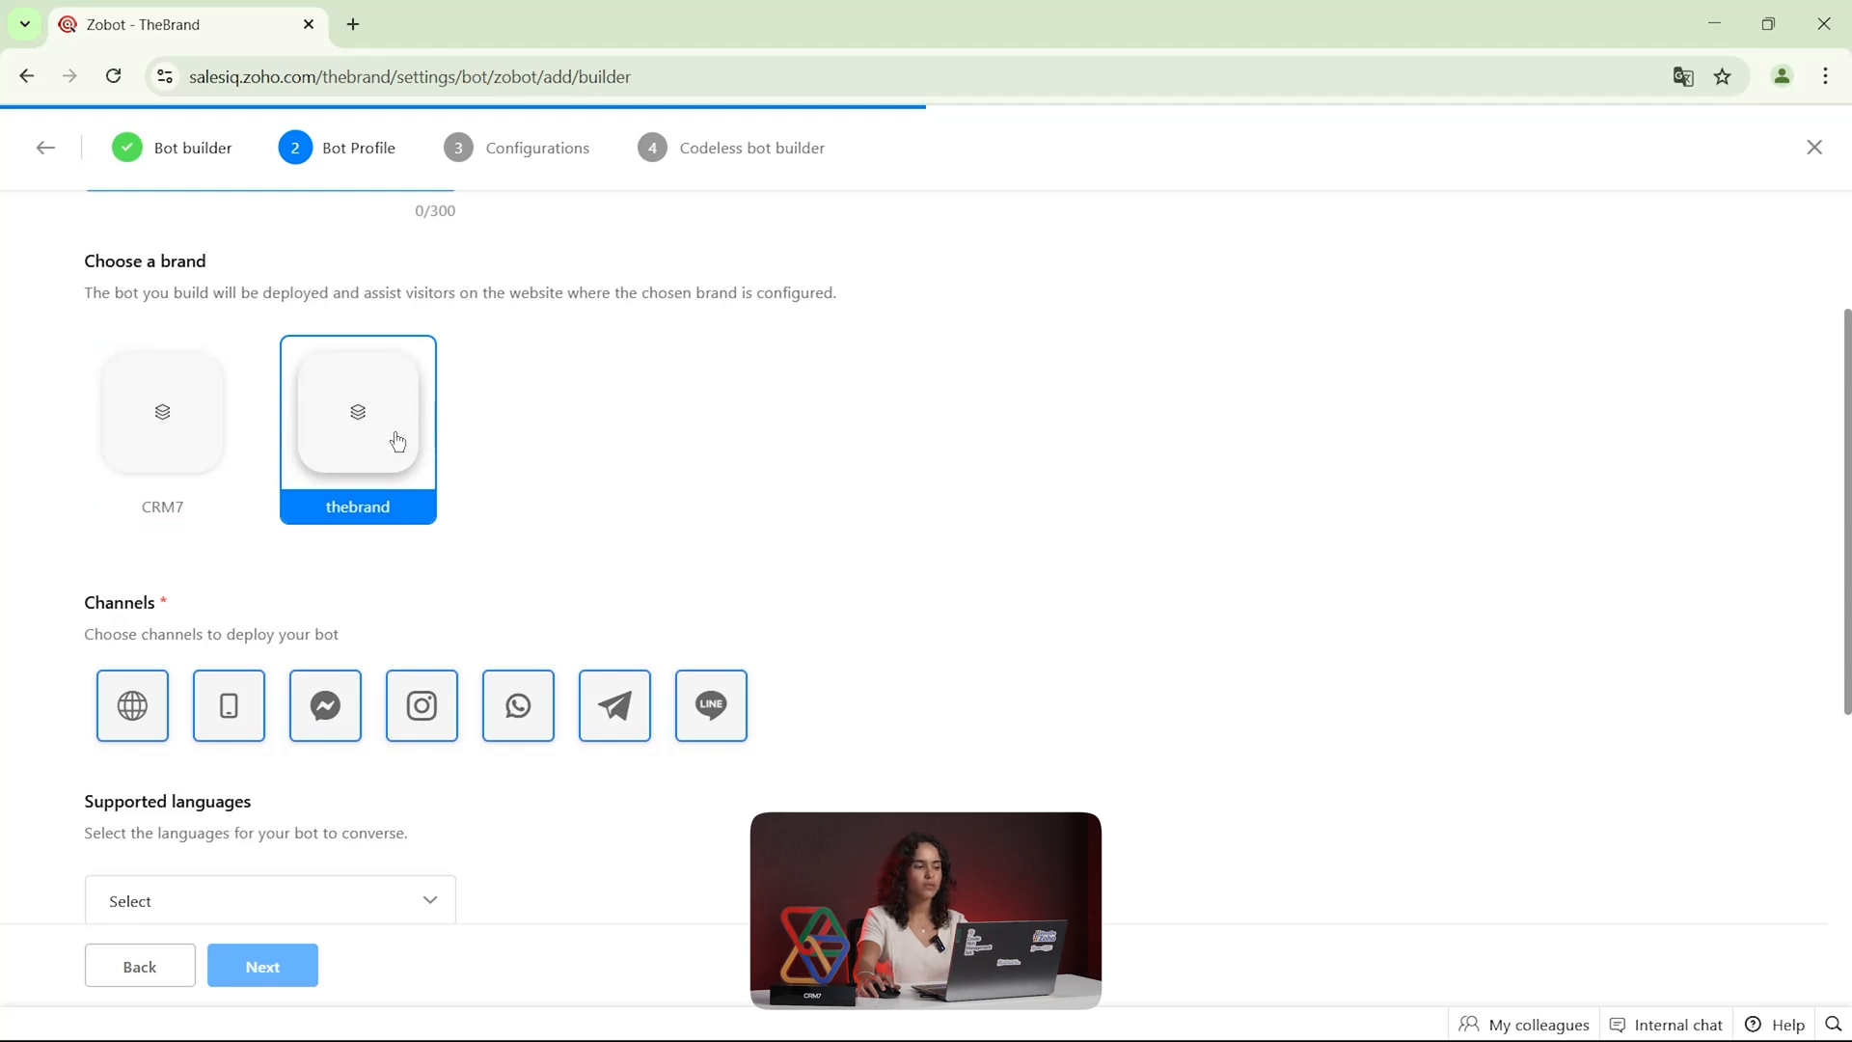
pyautogui.click(174, 425)
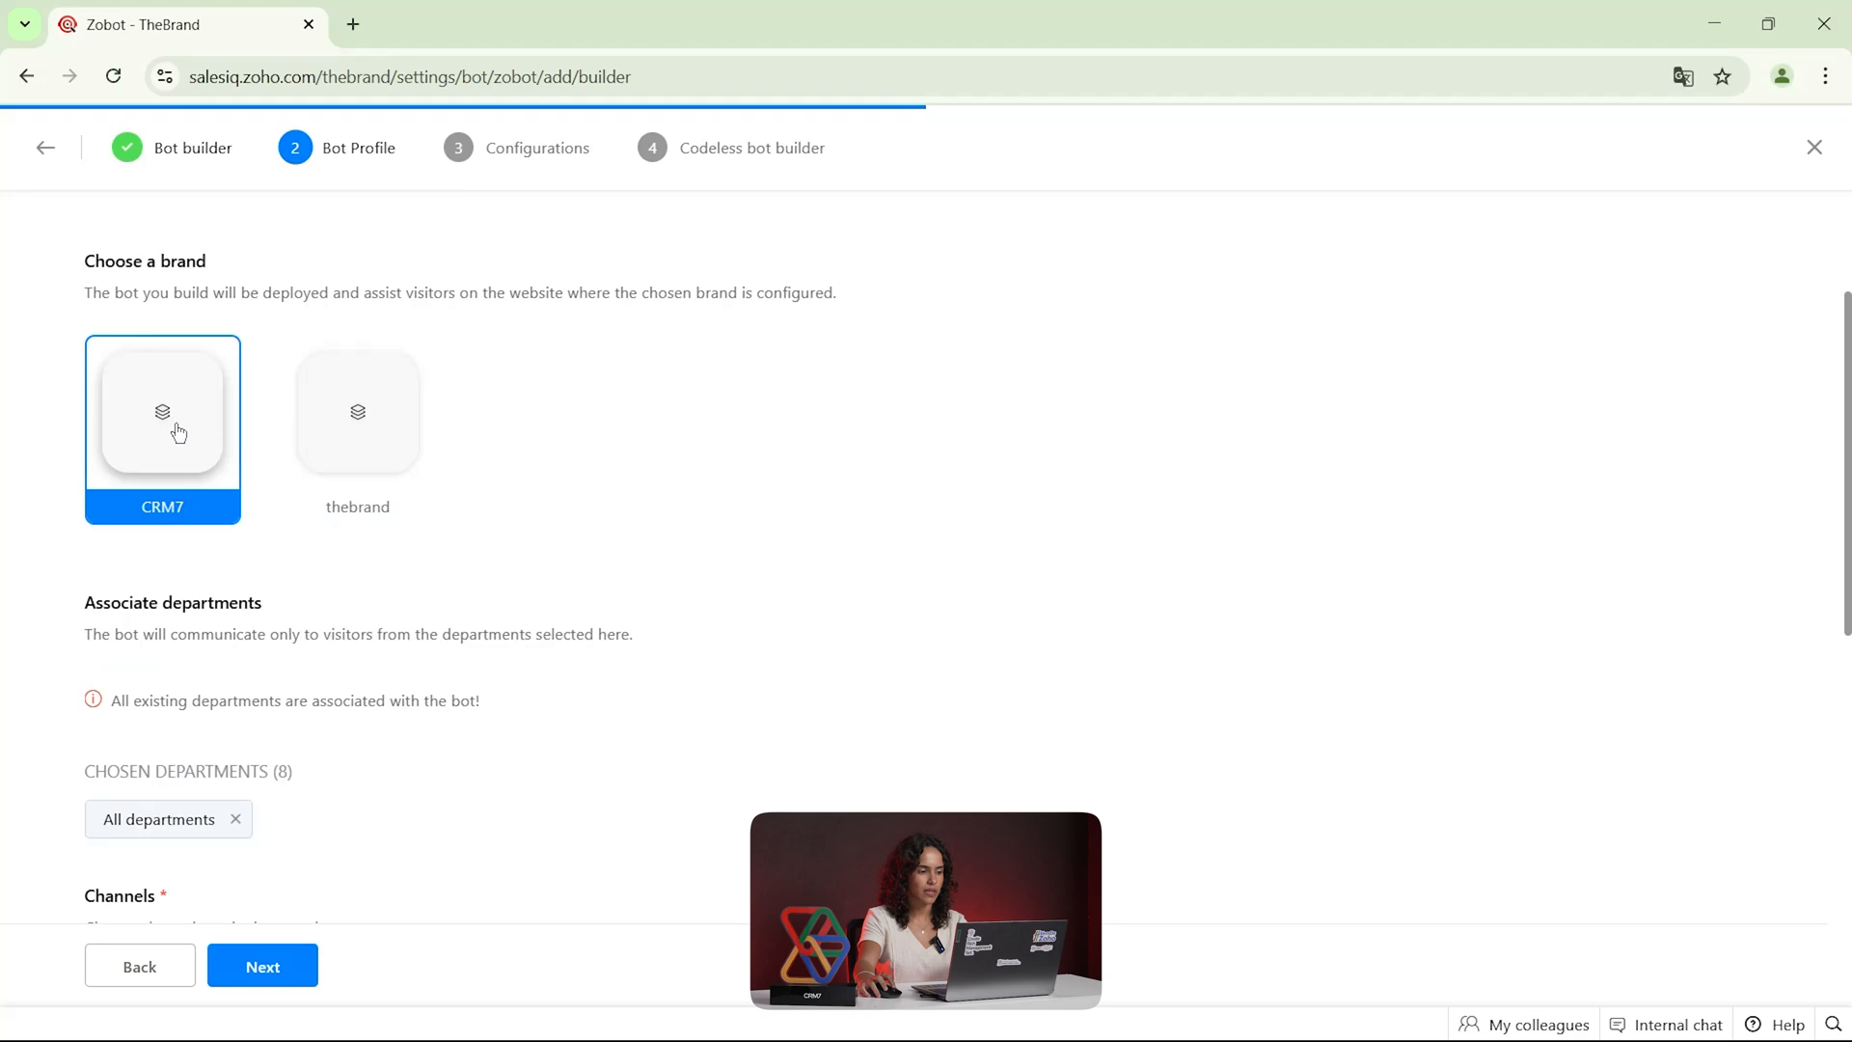
pyautogui.click(361, 415)
pyautogui.scroll(-4, 205, 597)
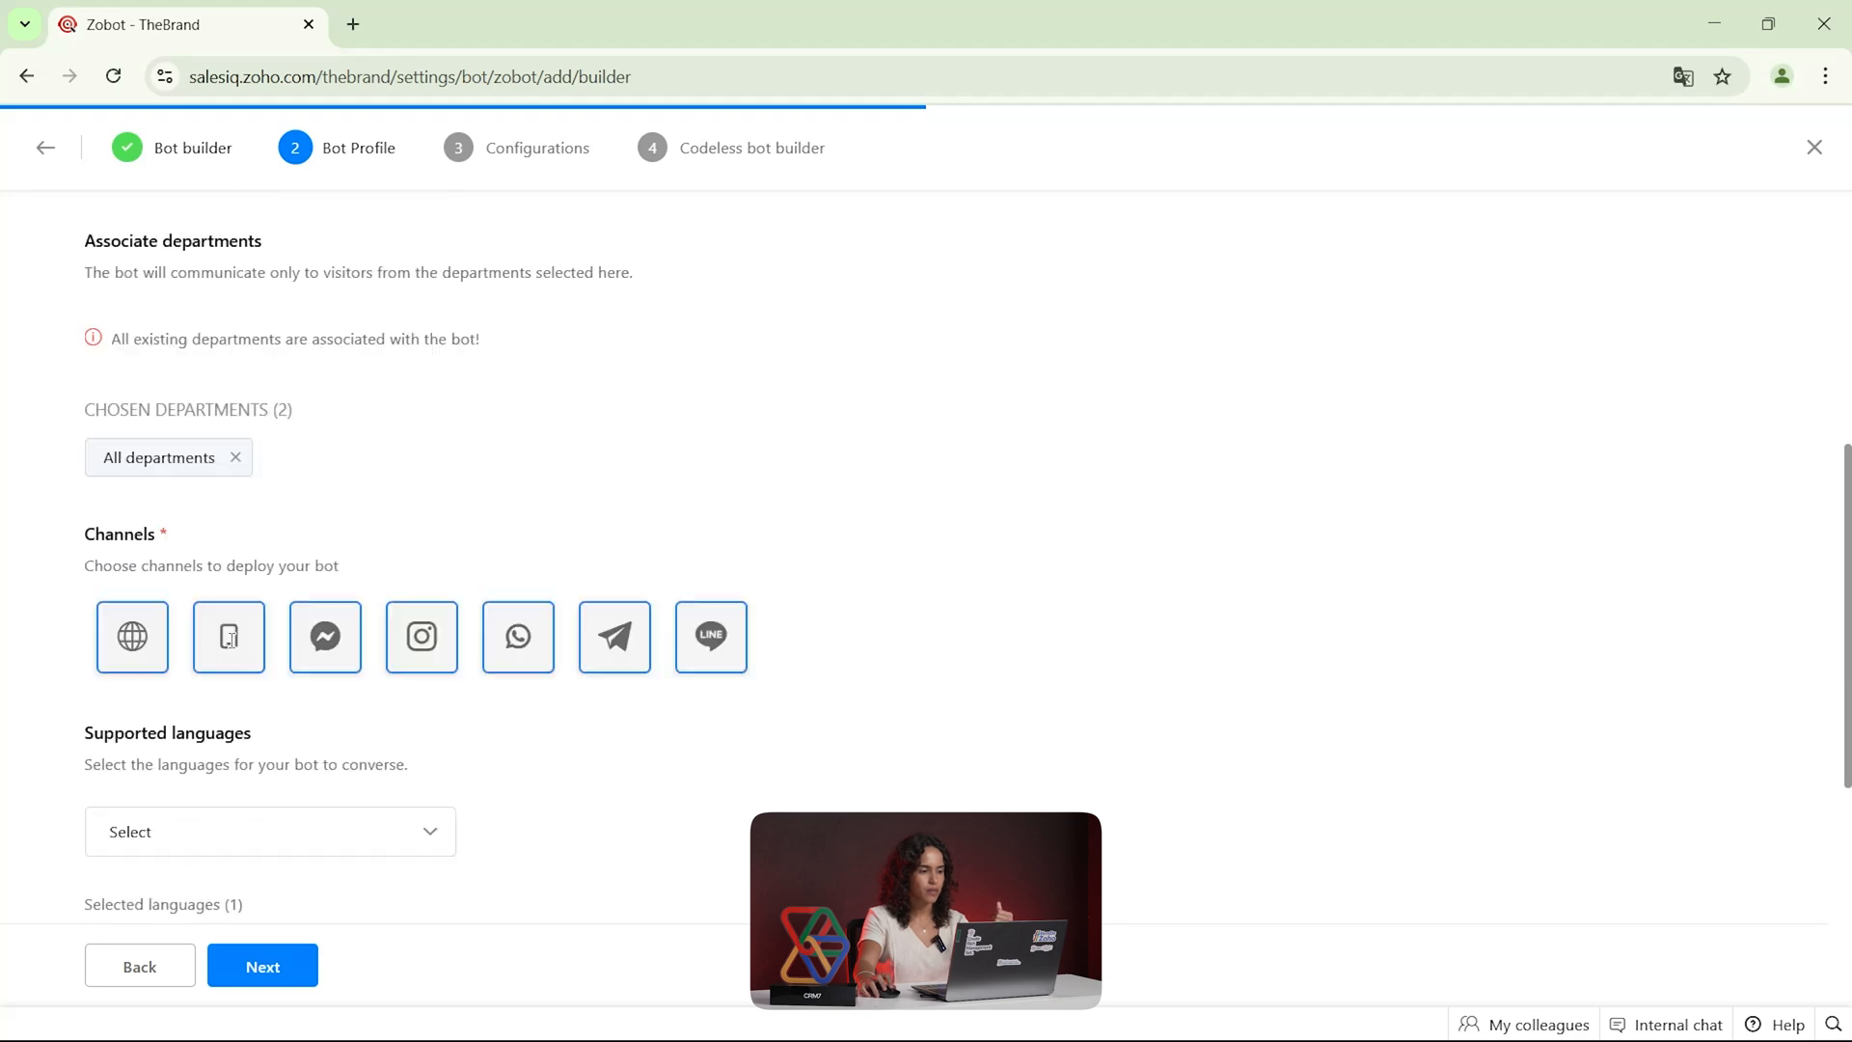
pyautogui.click(235, 457)
pyautogui.click(212, 344)
pyautogui.scroll(-3, 232, 434)
pyautogui.scroll(3, 232, 421)
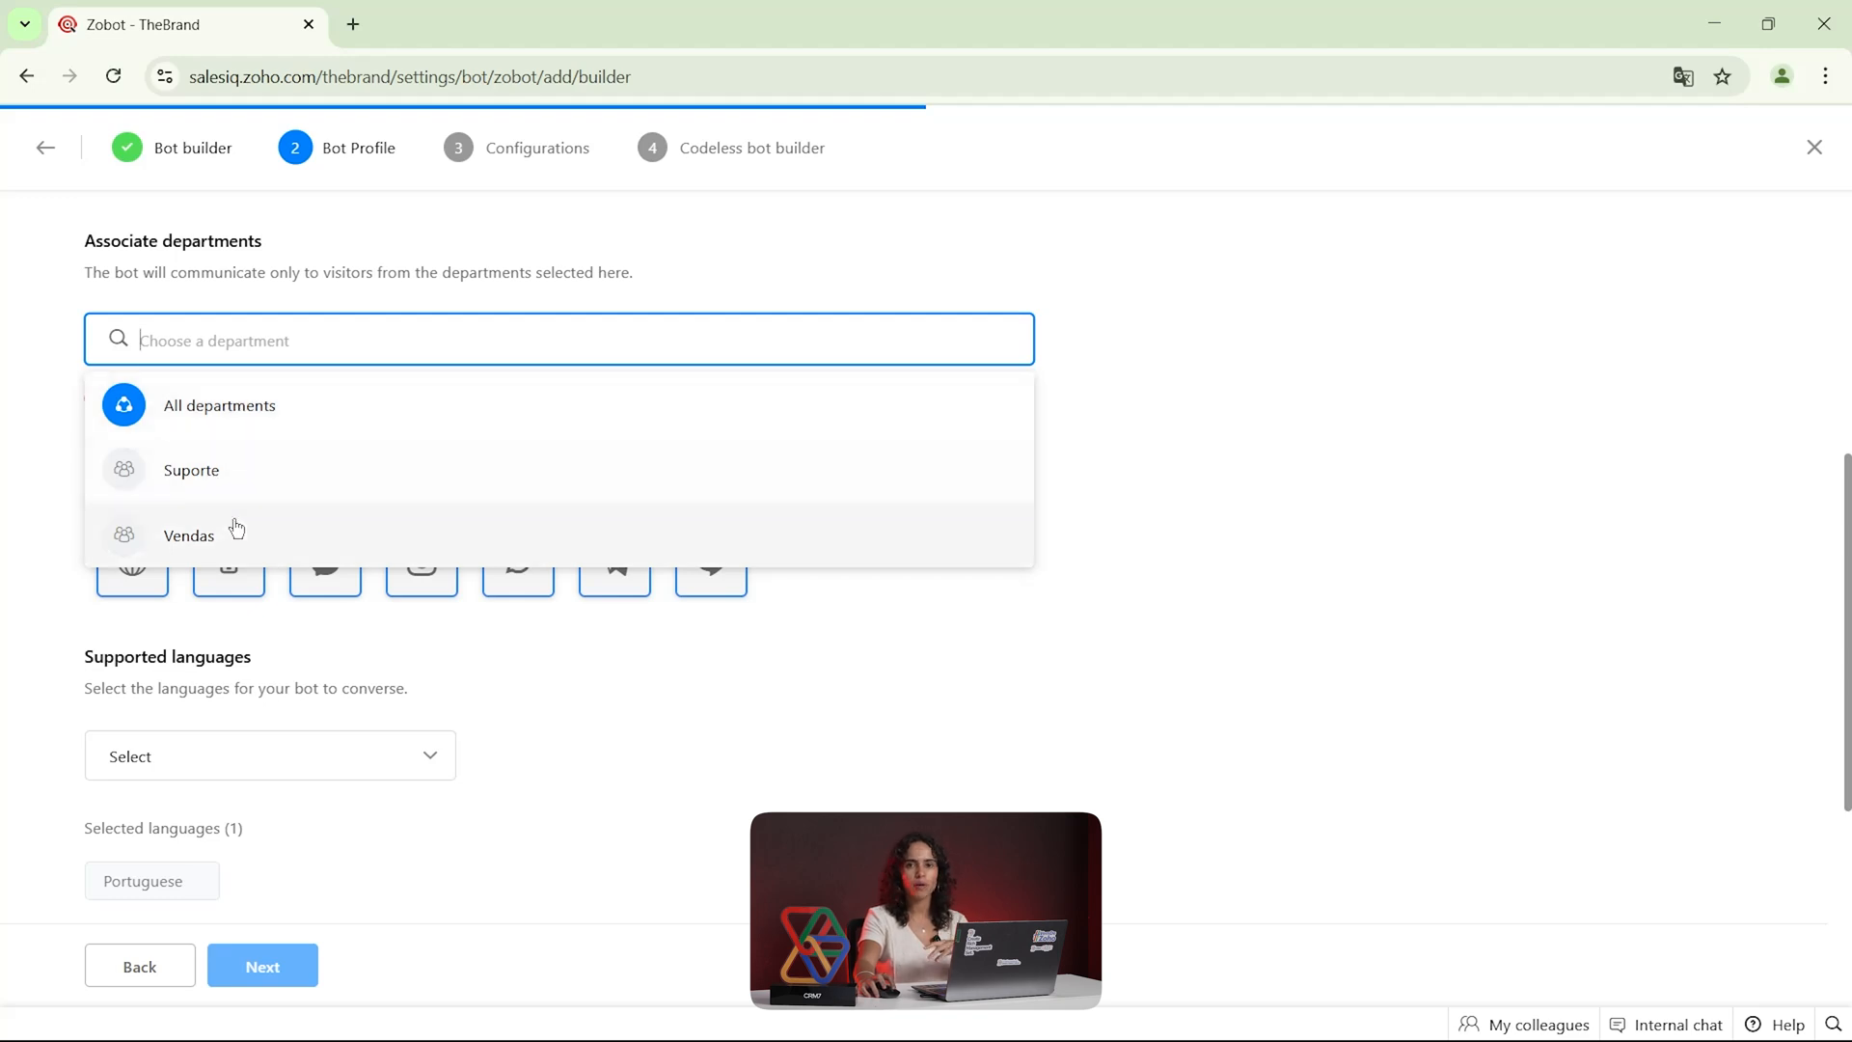
pyautogui.click(270, 417)
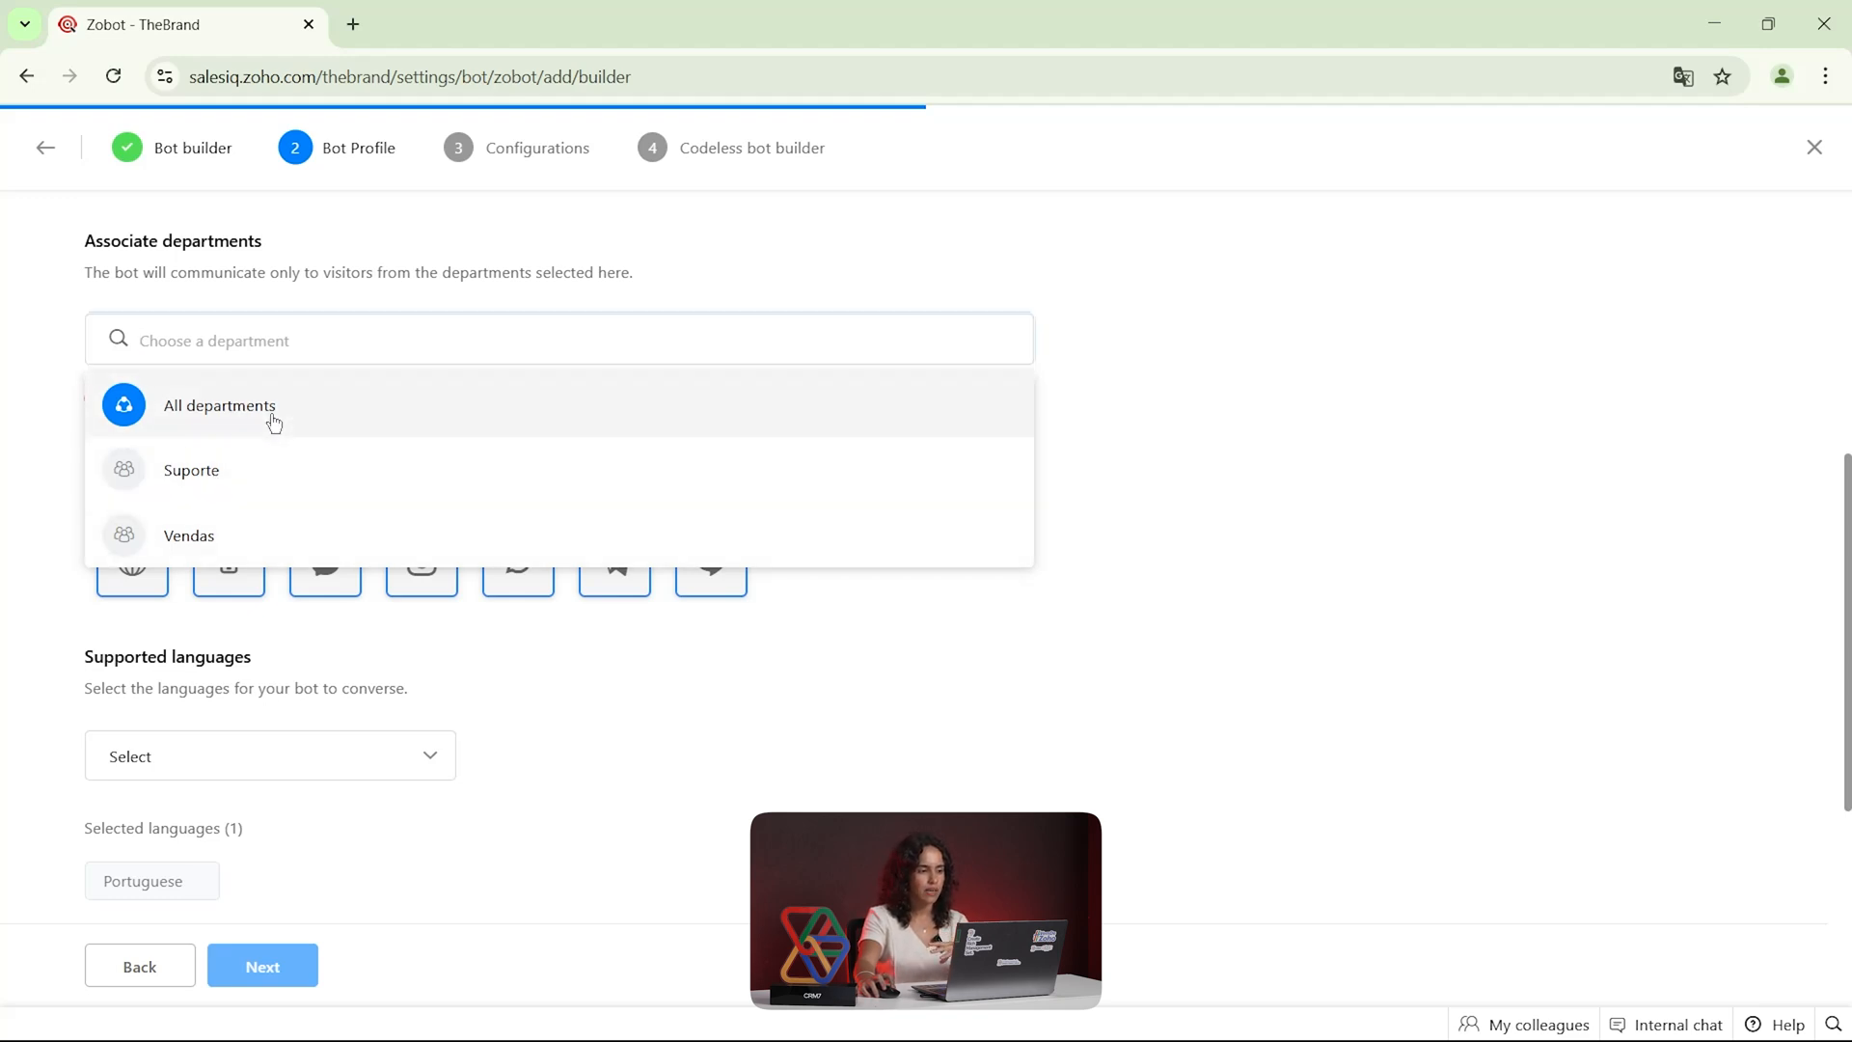
# Deselect the Facebook, Instagram, WhatsApp, Telegram and LINE channels, leaving only website and mobile for the bot
pyautogui.scroll(-1, 273, 428)
pyautogui.scroll(-1, 274, 425)
pyautogui.moveTo(85, 293); pyautogui.dragTo(132, 301)
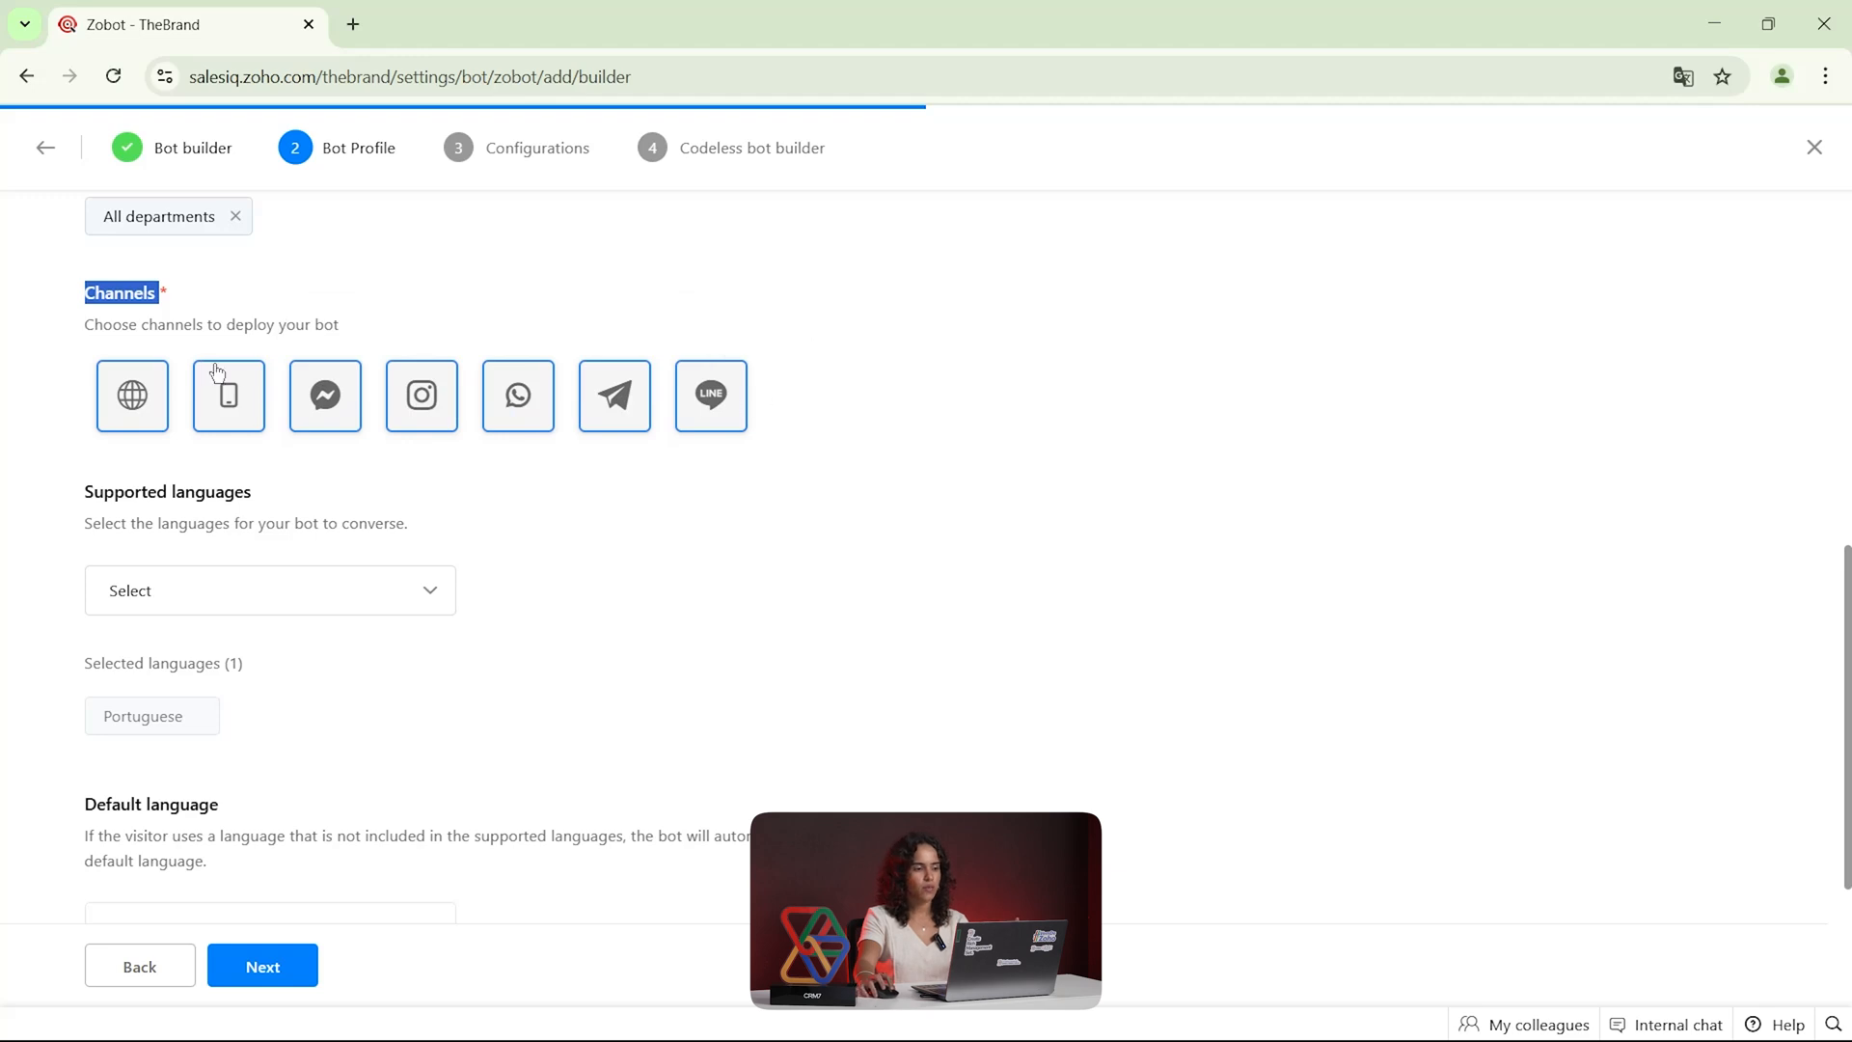
pyautogui.click(346, 413)
pyautogui.click(425, 409)
pyautogui.click(516, 409)
pyautogui.click(638, 404)
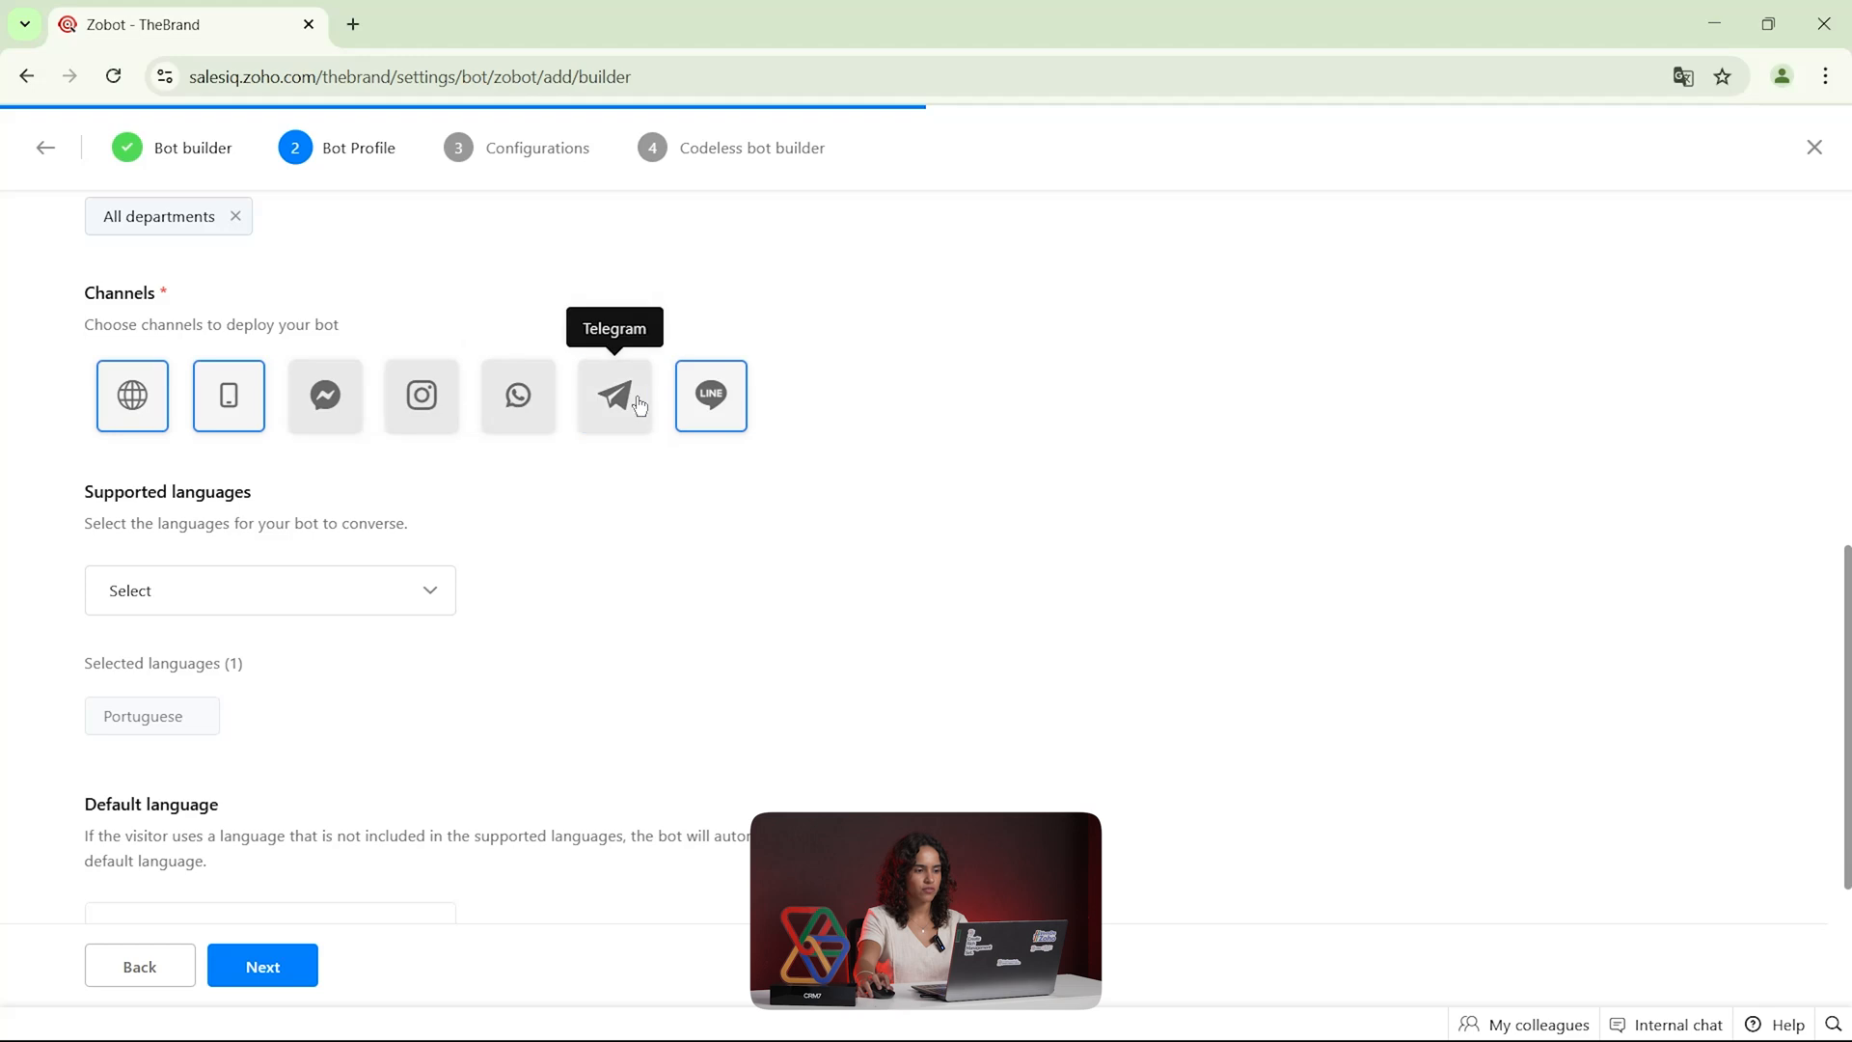
pyautogui.click(711, 397)
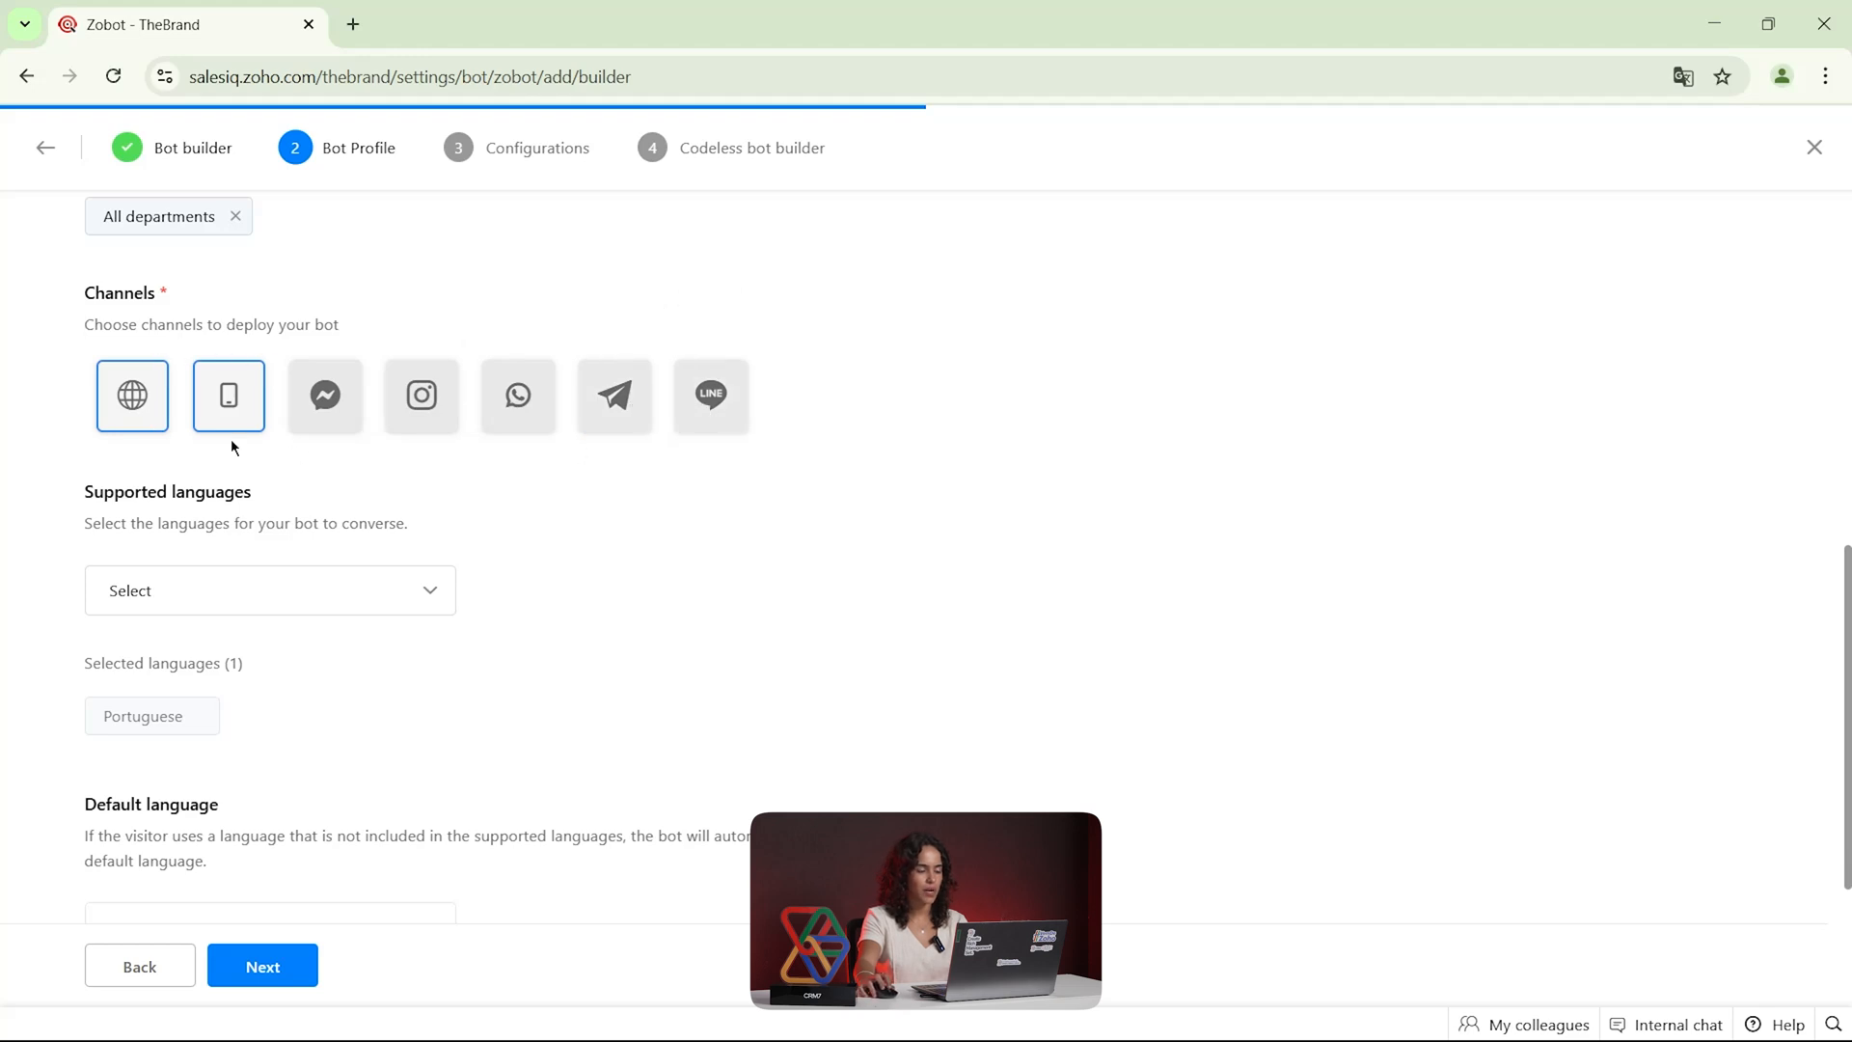
# Search the bot's supported languages for Portuguese and close the language list
pyautogui.scroll(-1, 222, 566)
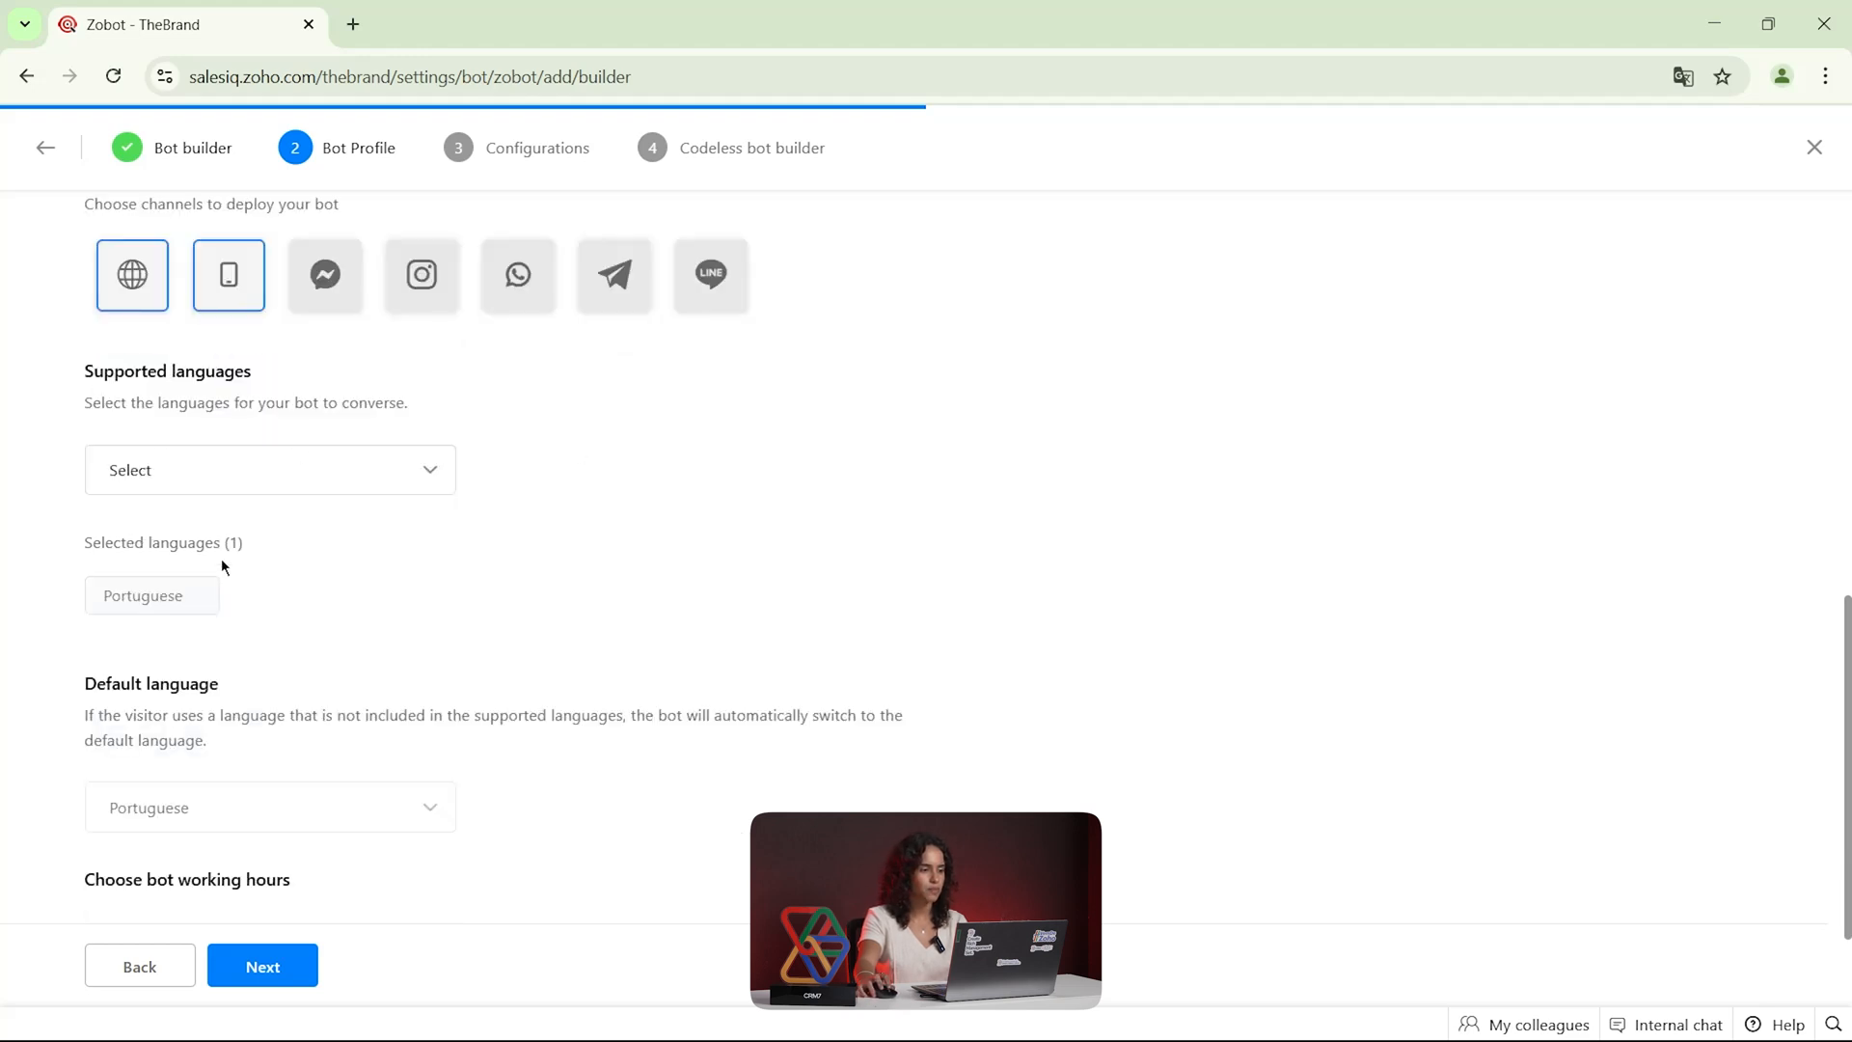
pyautogui.click(269, 484)
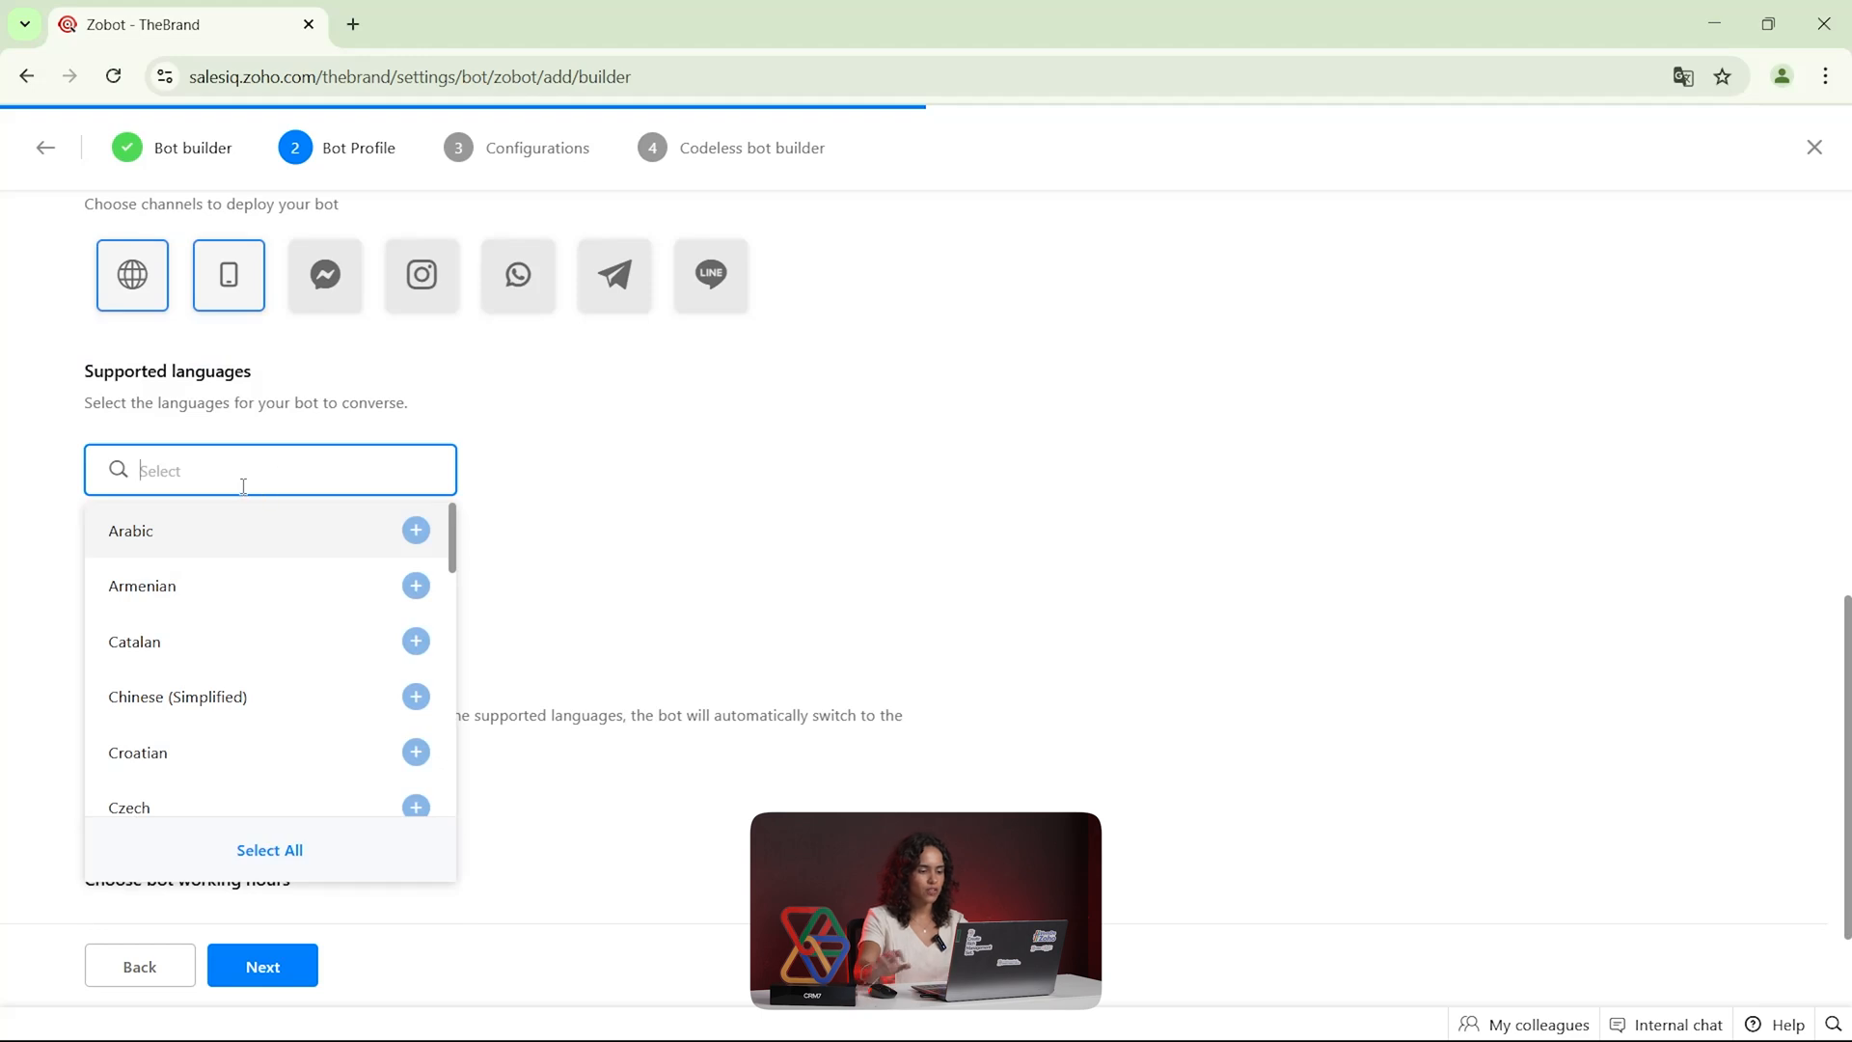
pyautogui.write('portu')
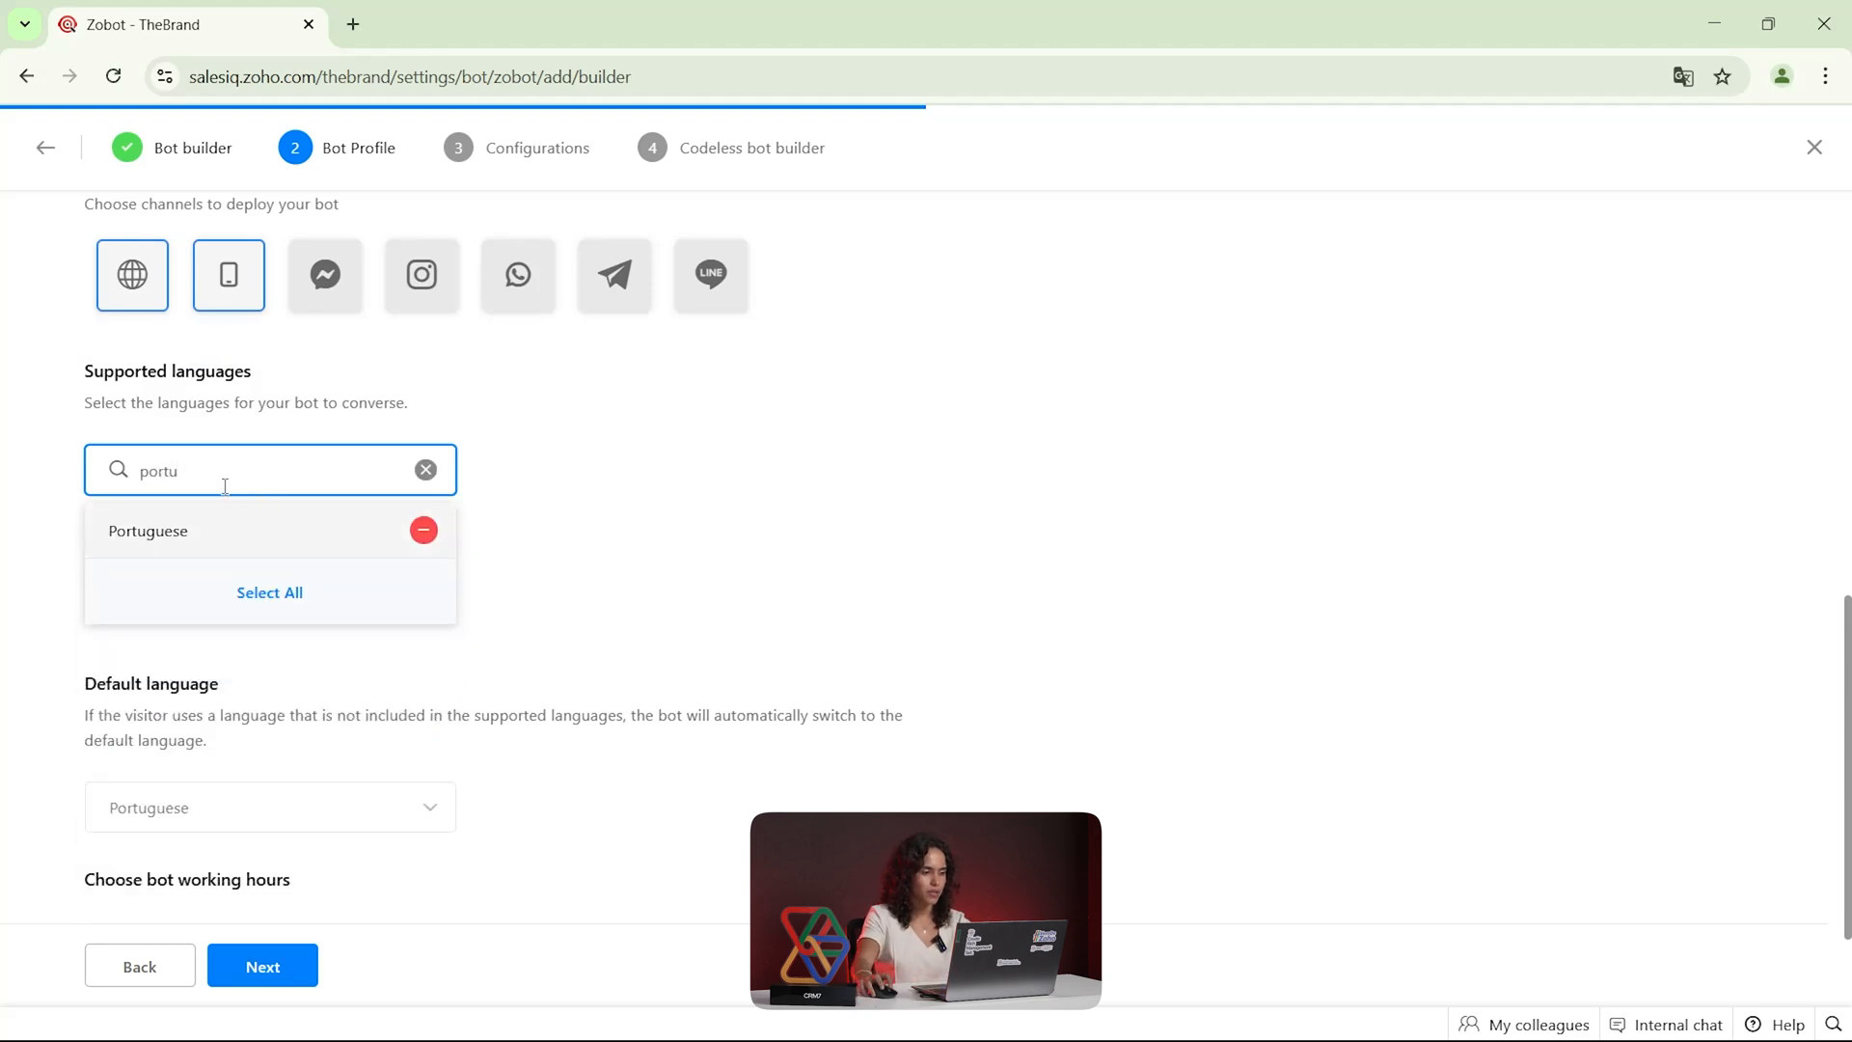
pyautogui.click(211, 533)
pyautogui.click(417, 535)
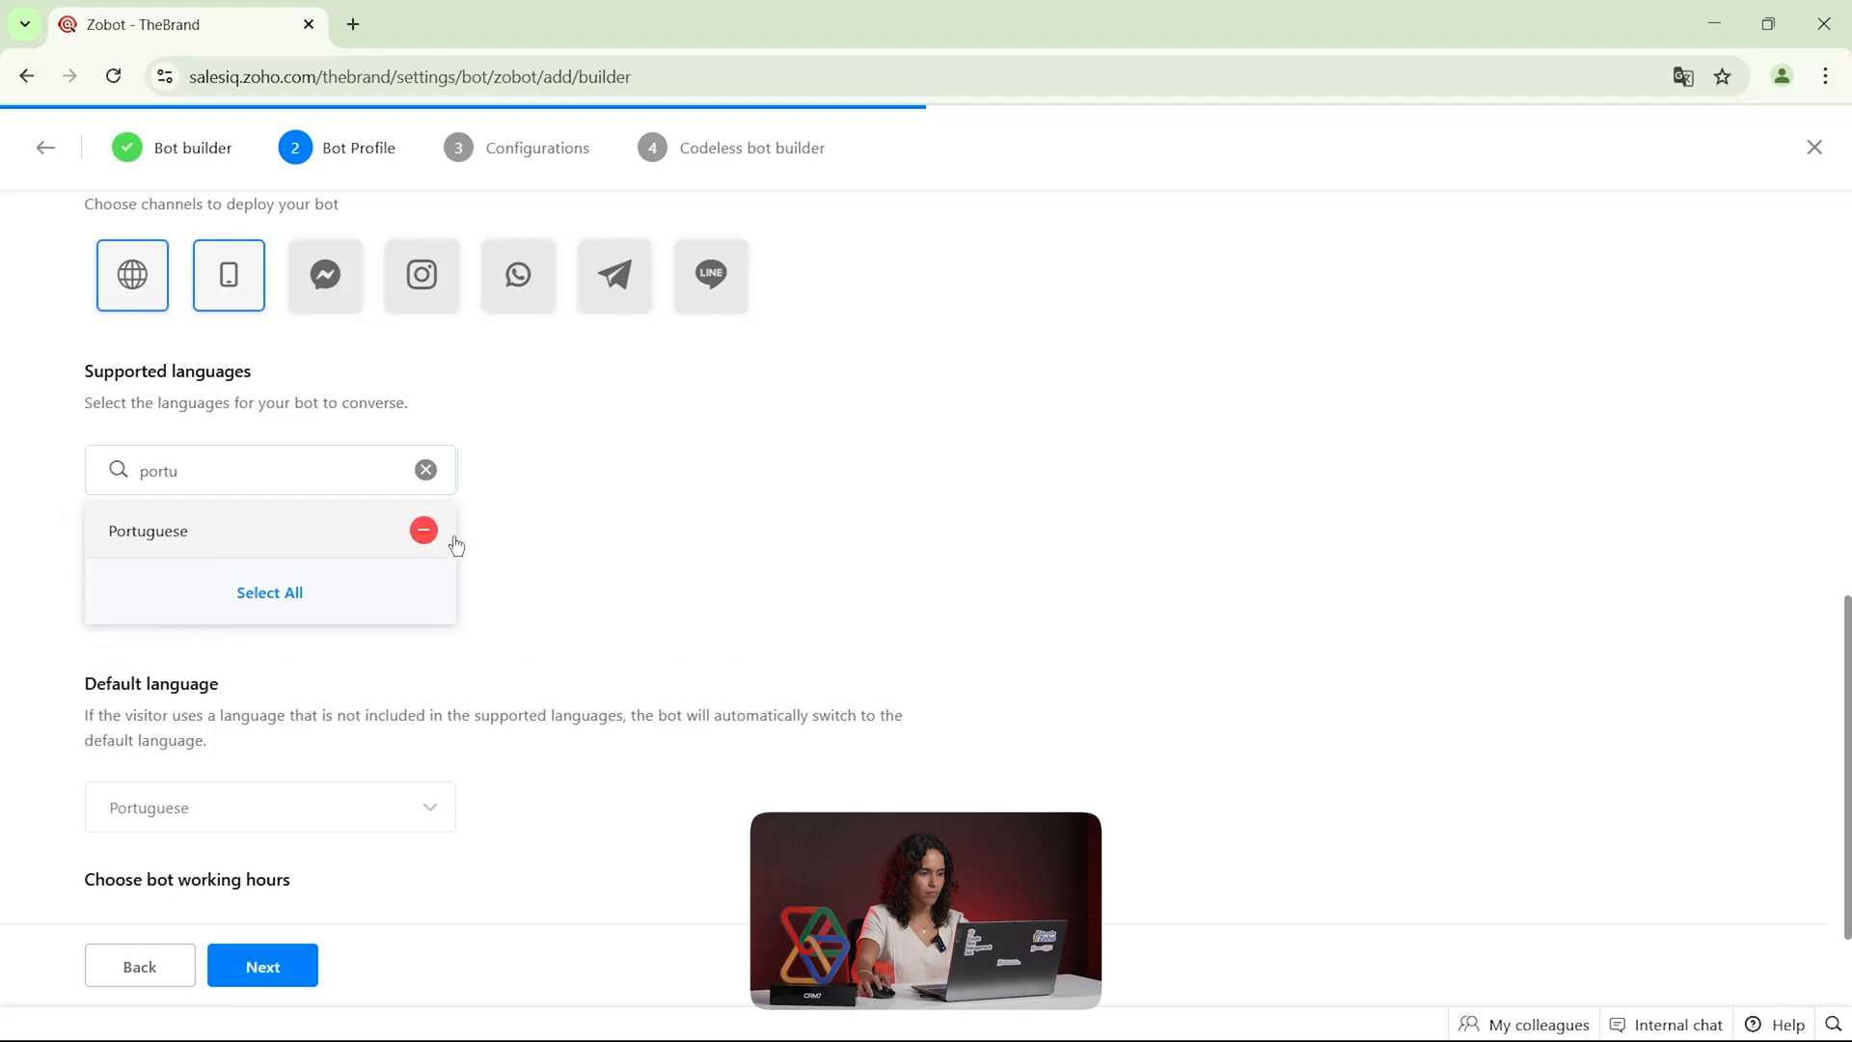
pyautogui.click(555, 525)
# Review the bot working hours, keep all four options enabled and continue to the bot's configurations
pyautogui.scroll(-2, 236, 578)
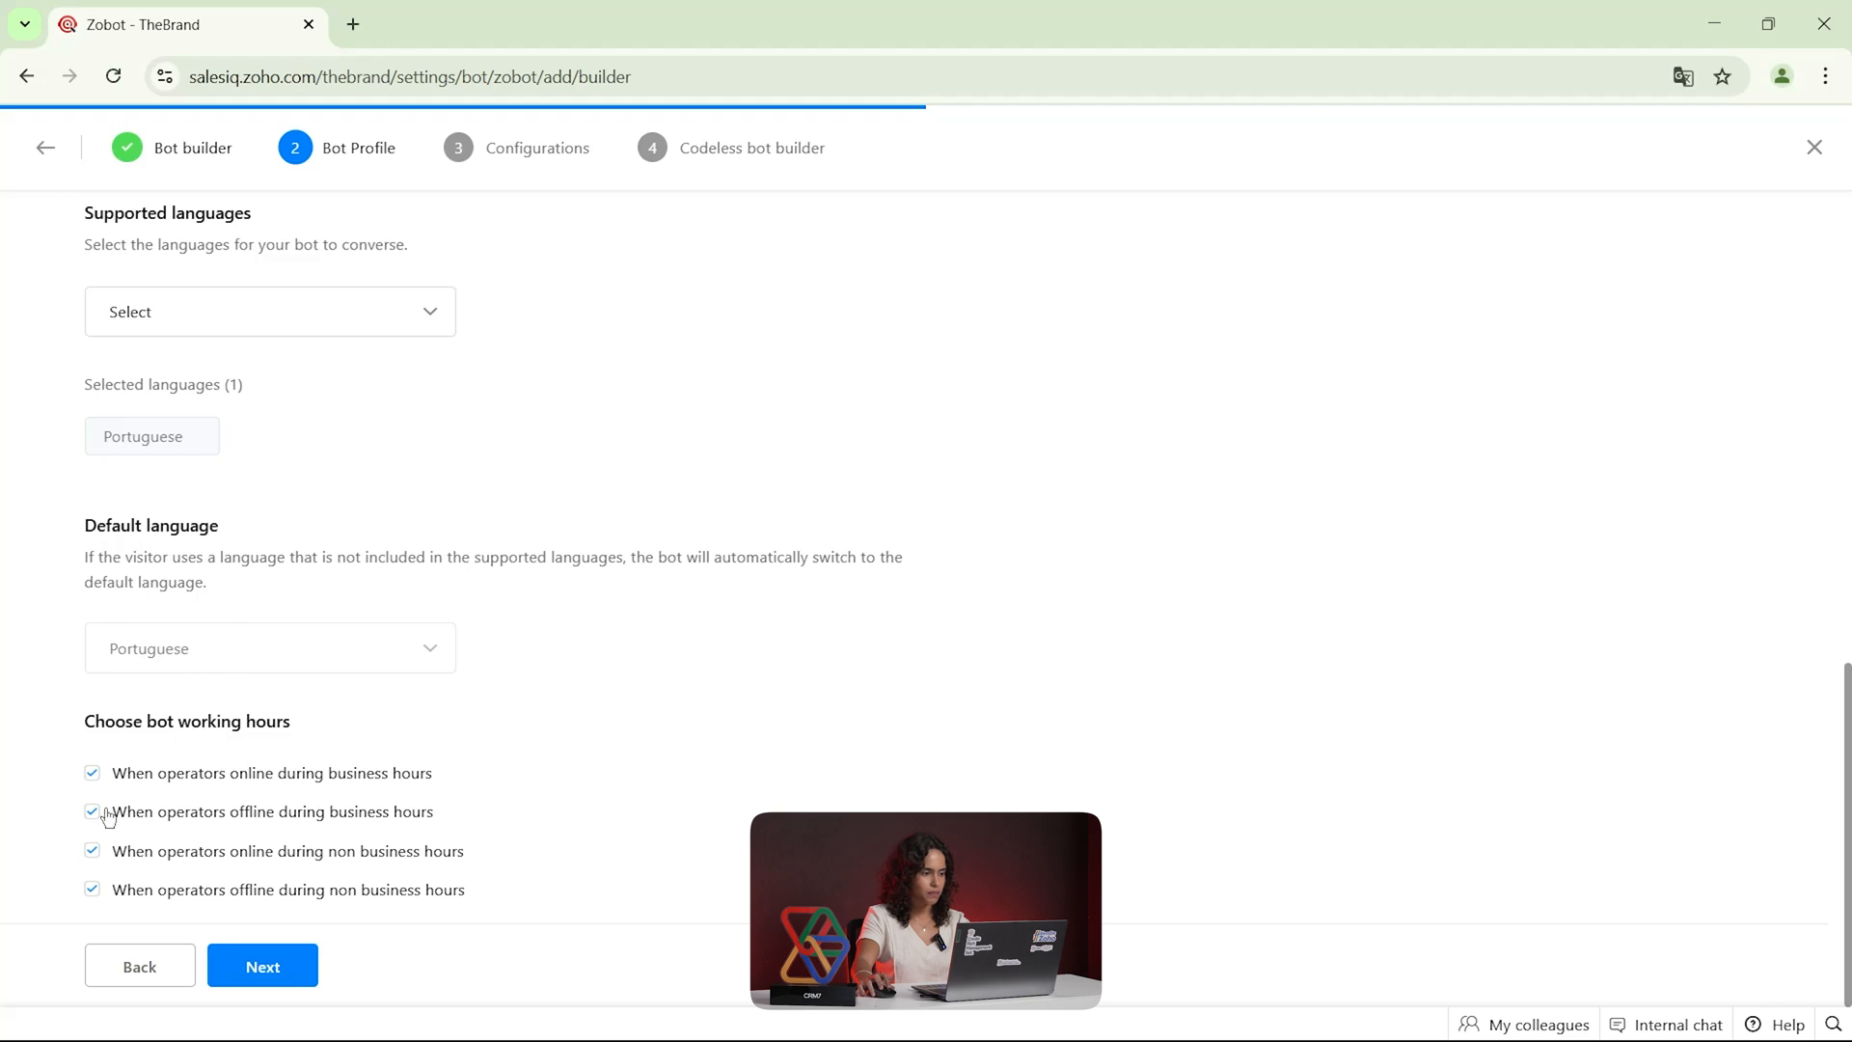
pyautogui.moveTo(98, 721); pyautogui.dragTo(318, 730)
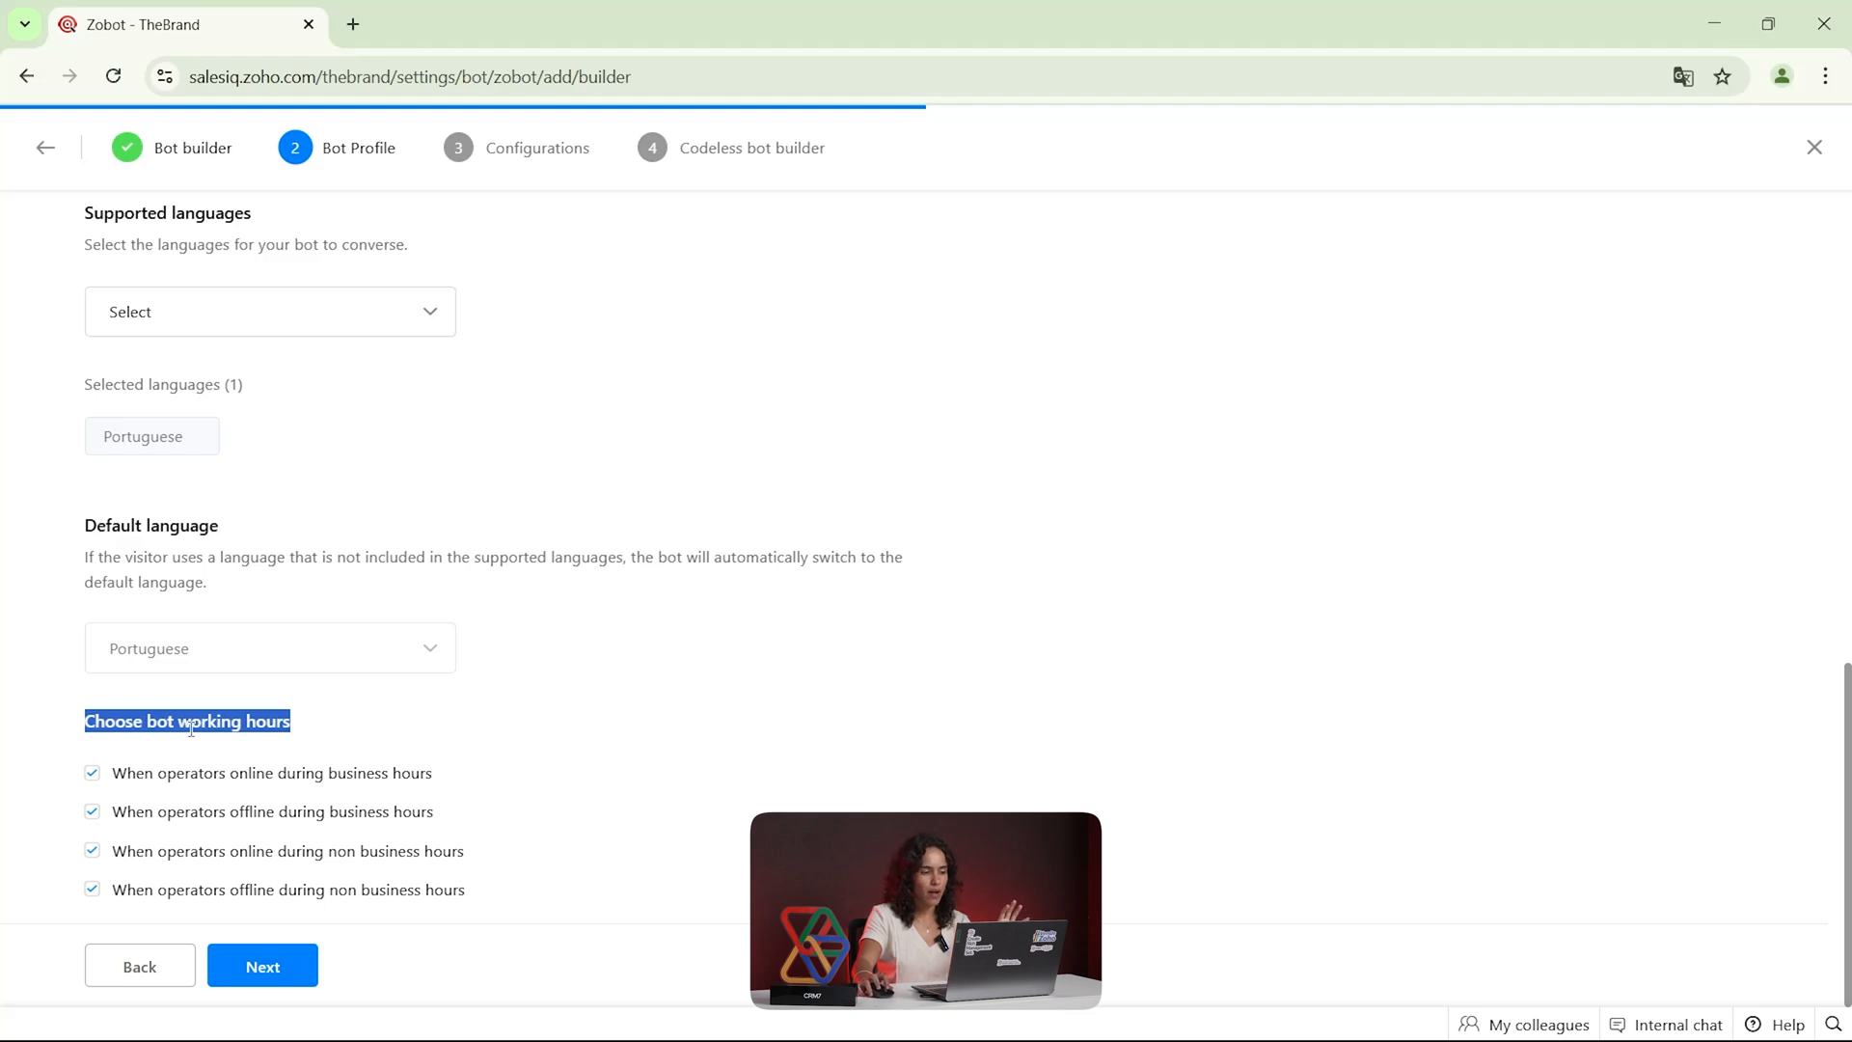
pyautogui.click(125, 726)
pyautogui.moveTo(93, 723); pyautogui.dragTo(301, 718)
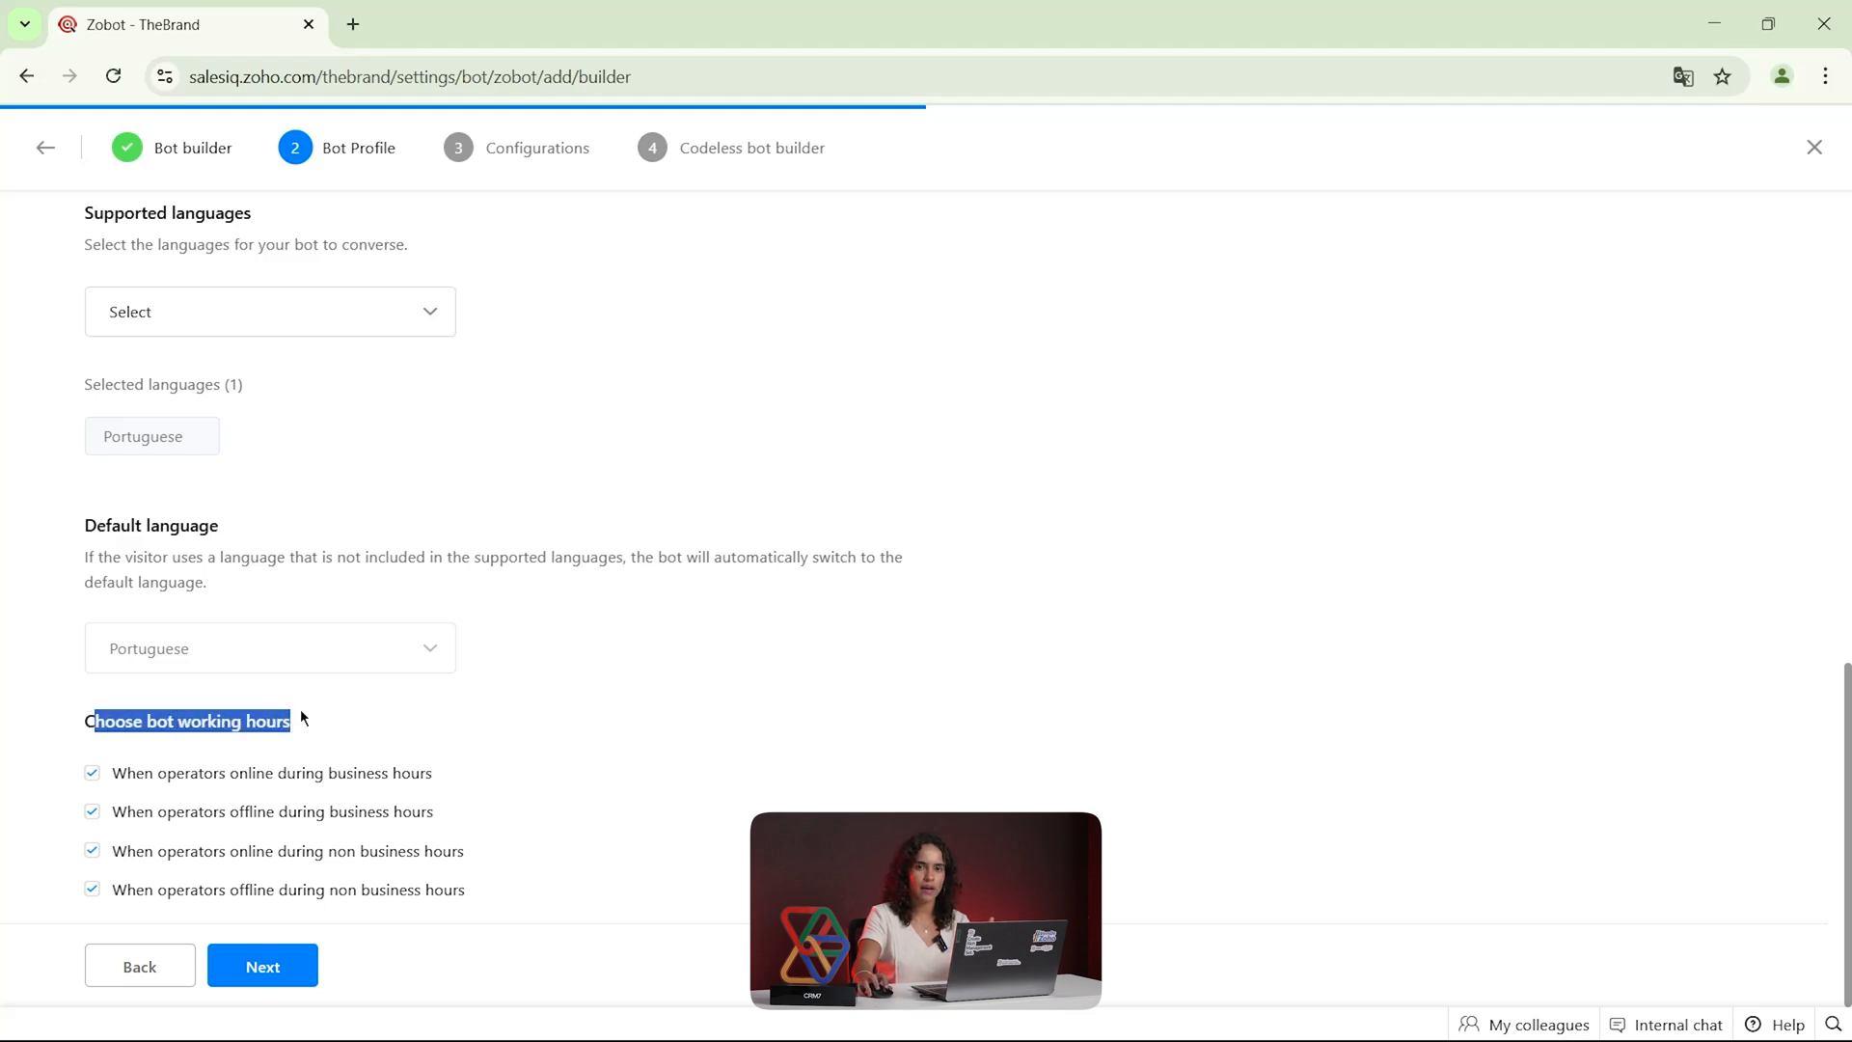
pyautogui.click(267, 974)
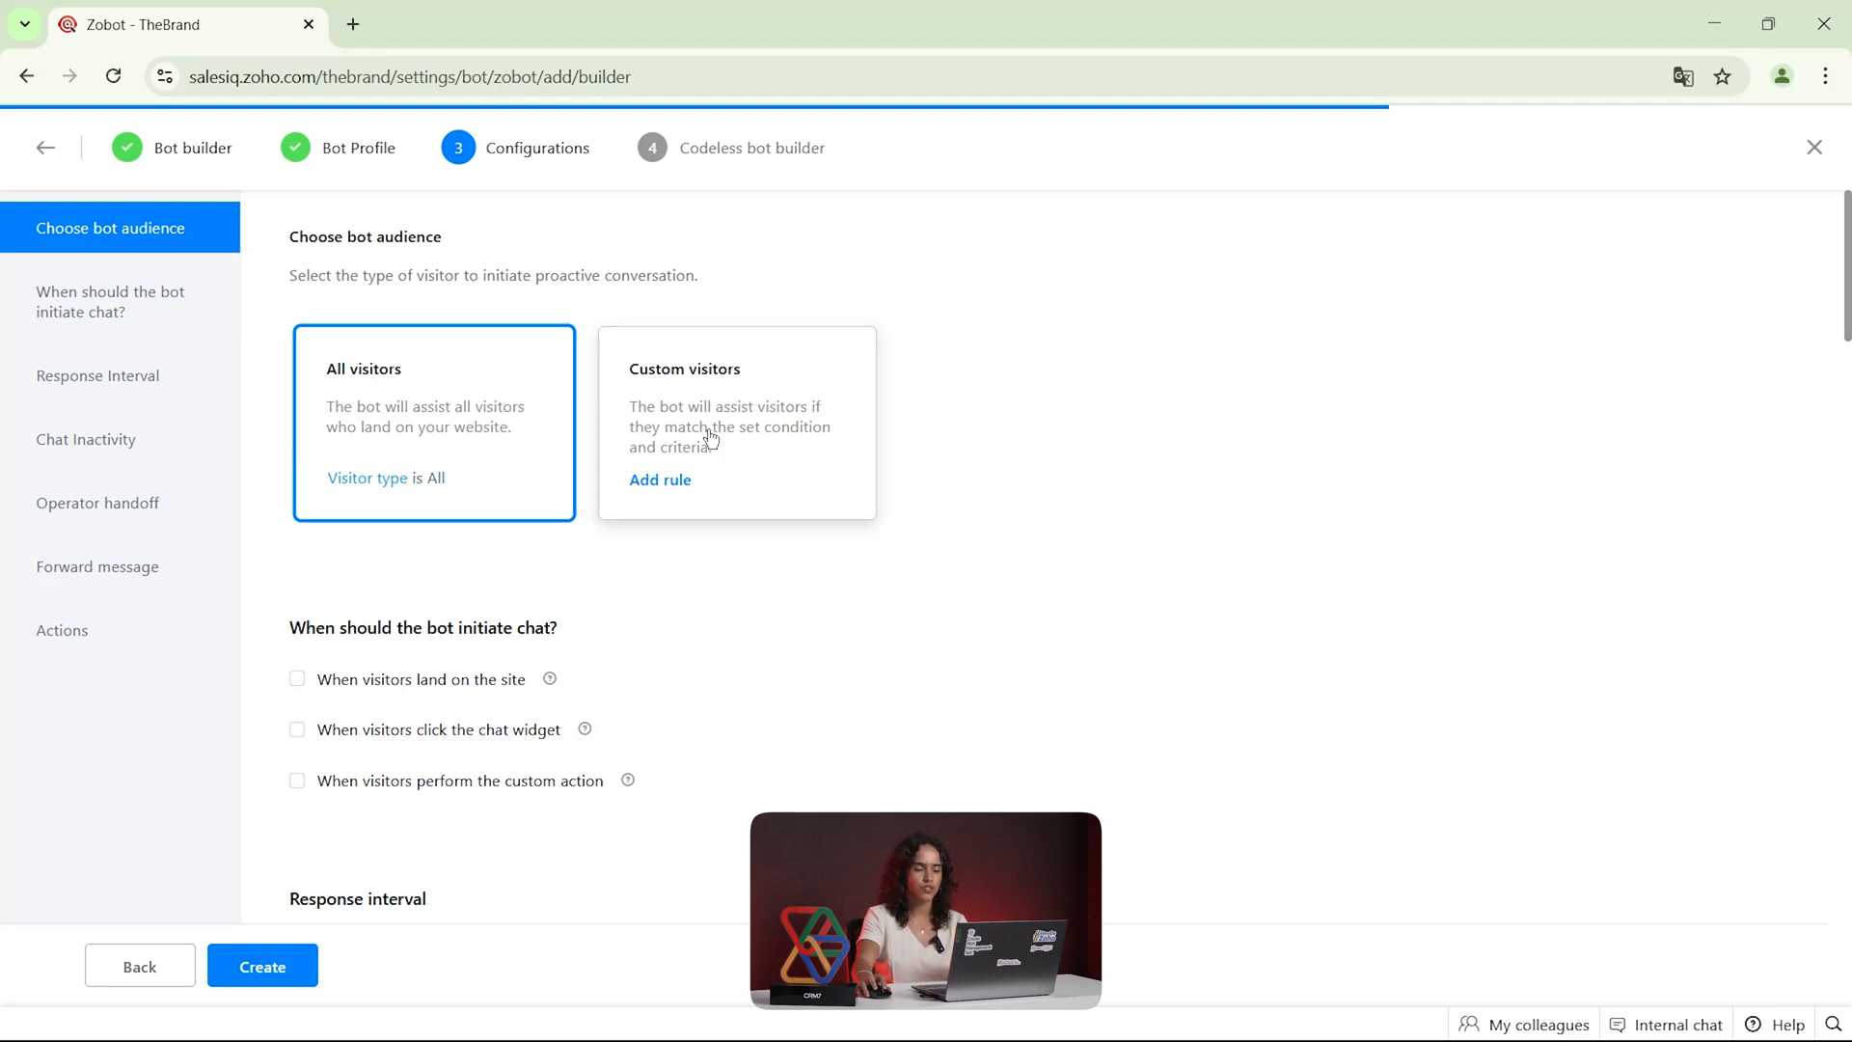
# Set the bot to initiate the chat when visitors click the chat widget
pyautogui.scroll(-3, 709, 437)
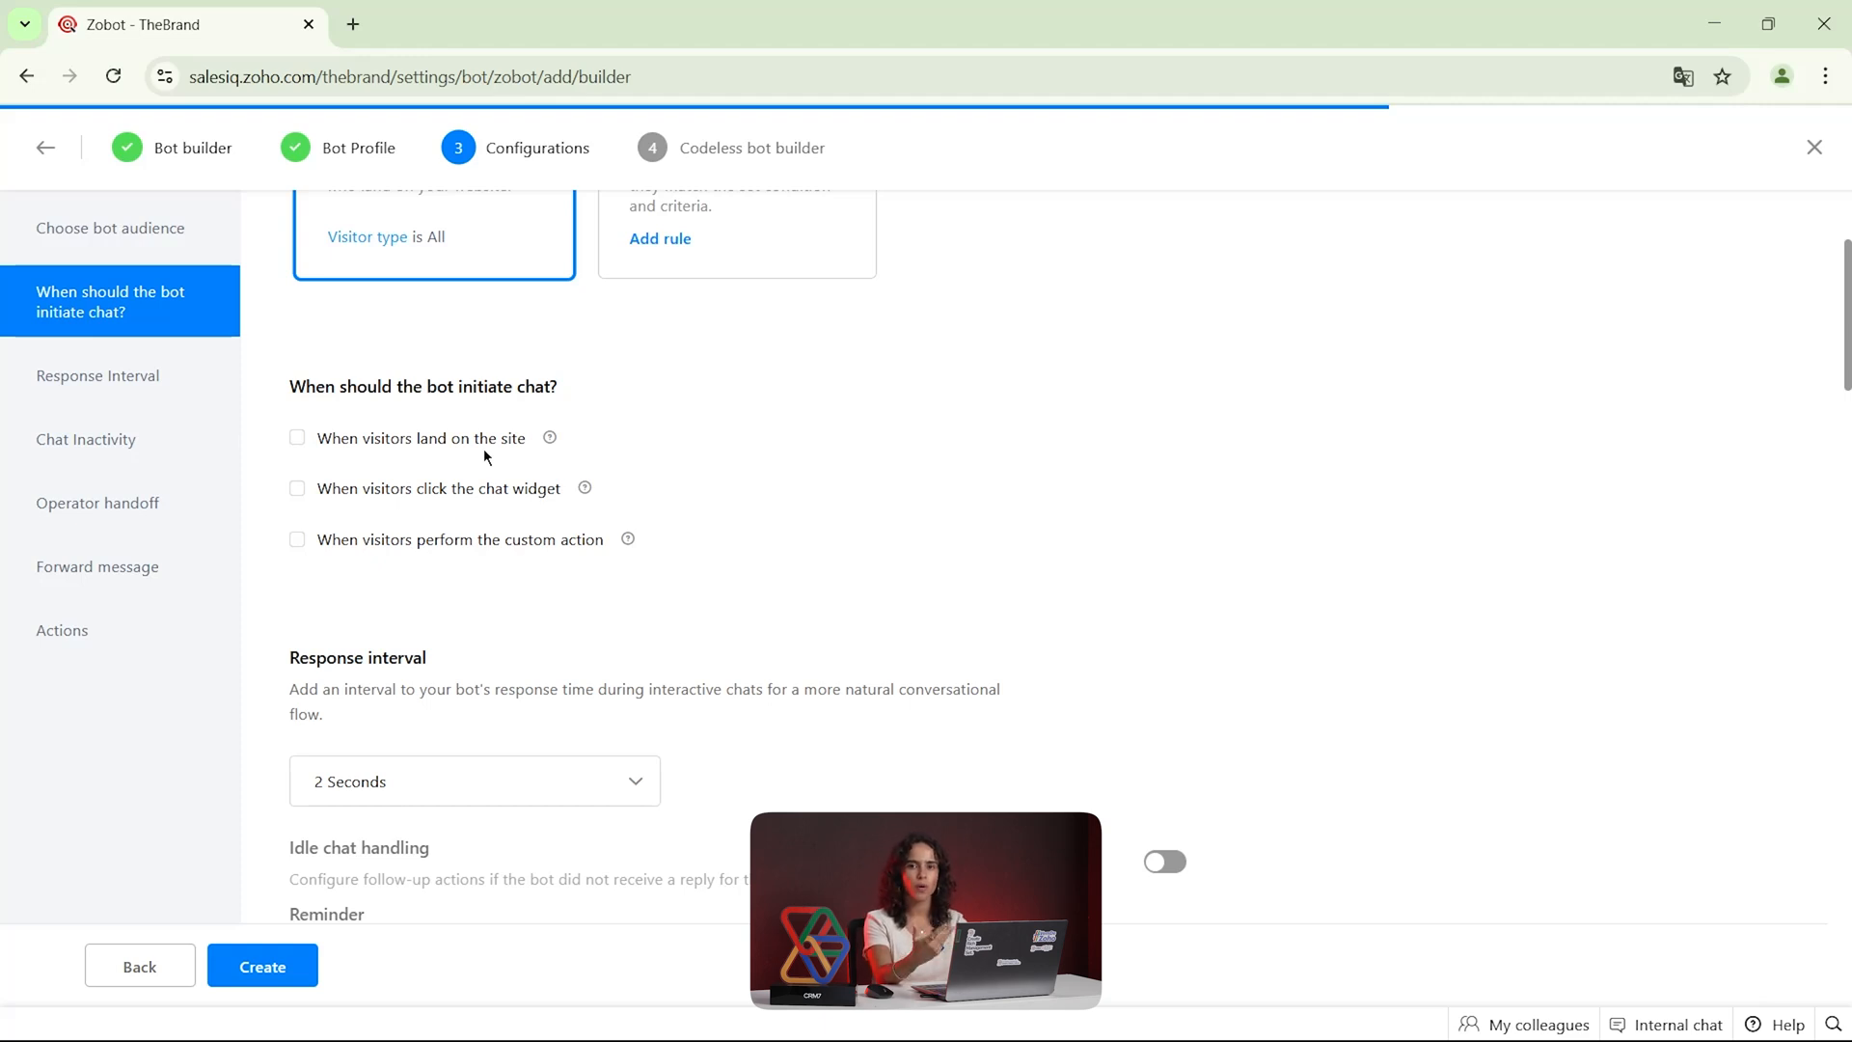
pyautogui.scroll(-1, 483, 449)
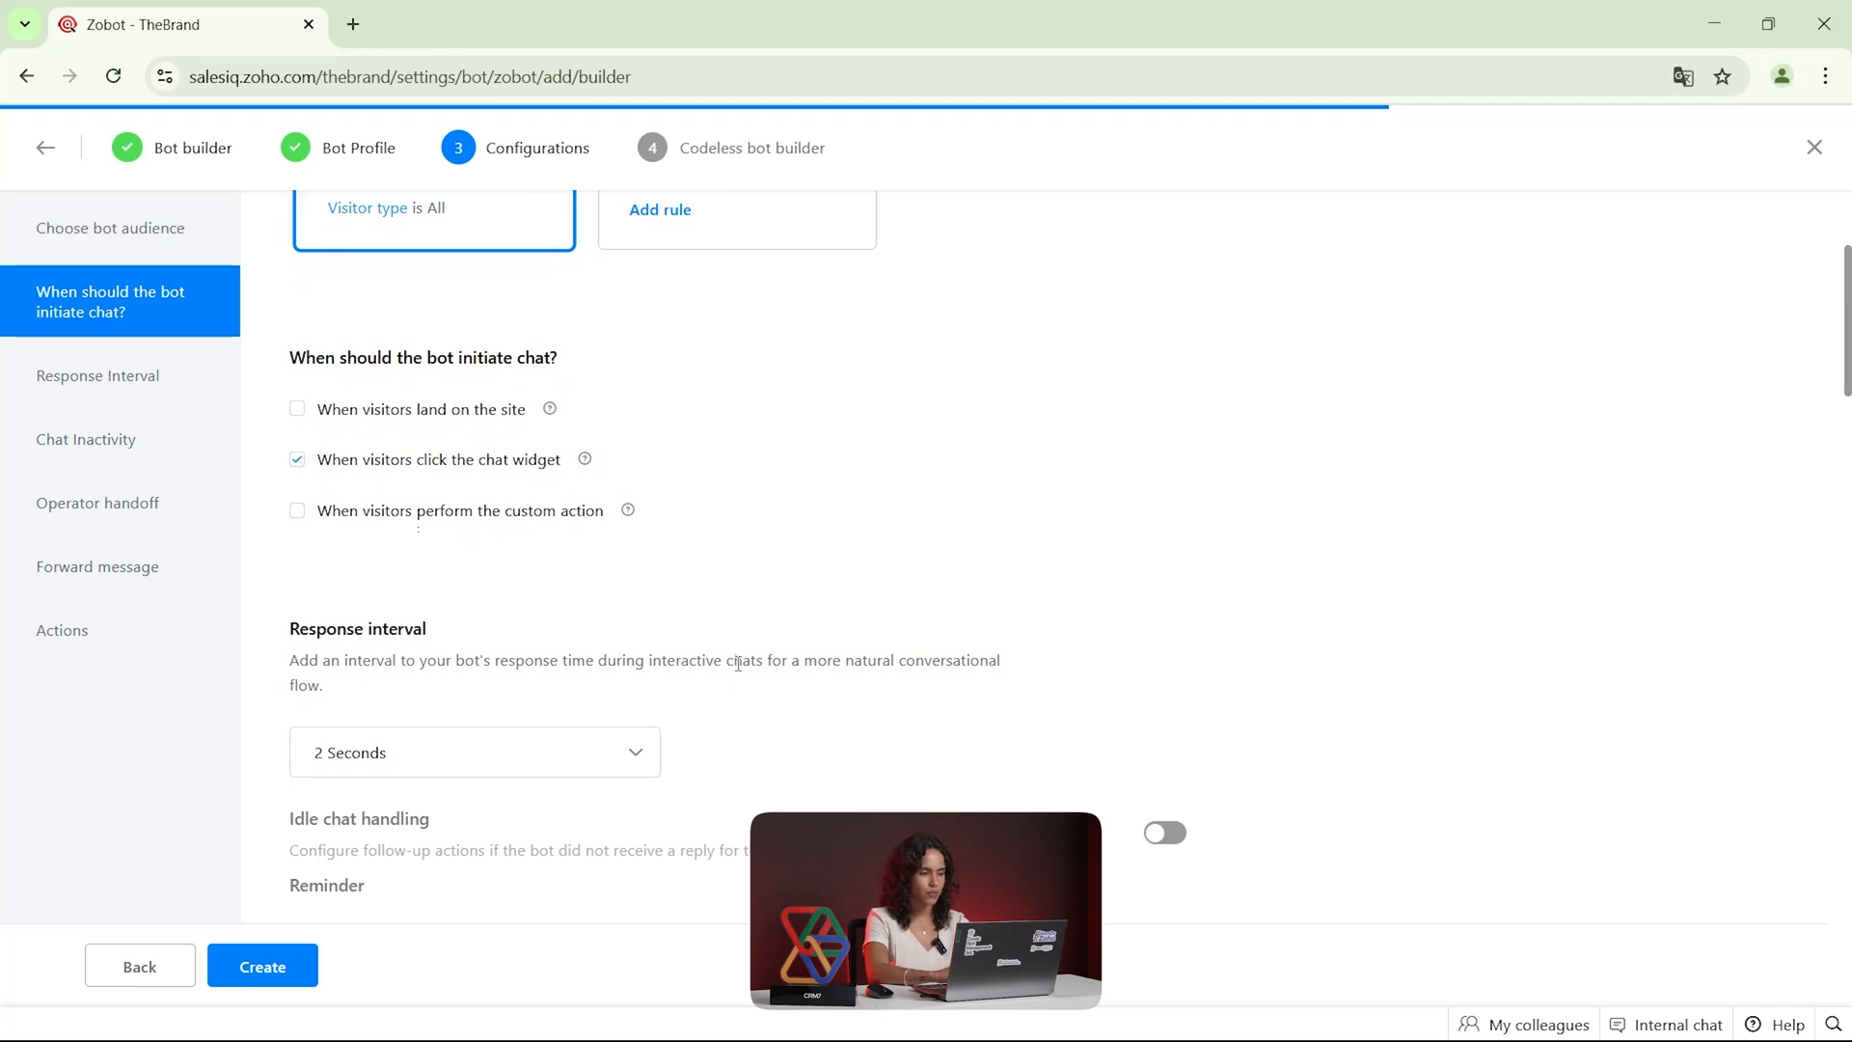
# Check the available response interval options for the bot and keep the interval at 2 seconds
pyautogui.scroll(-3, 738, 663)
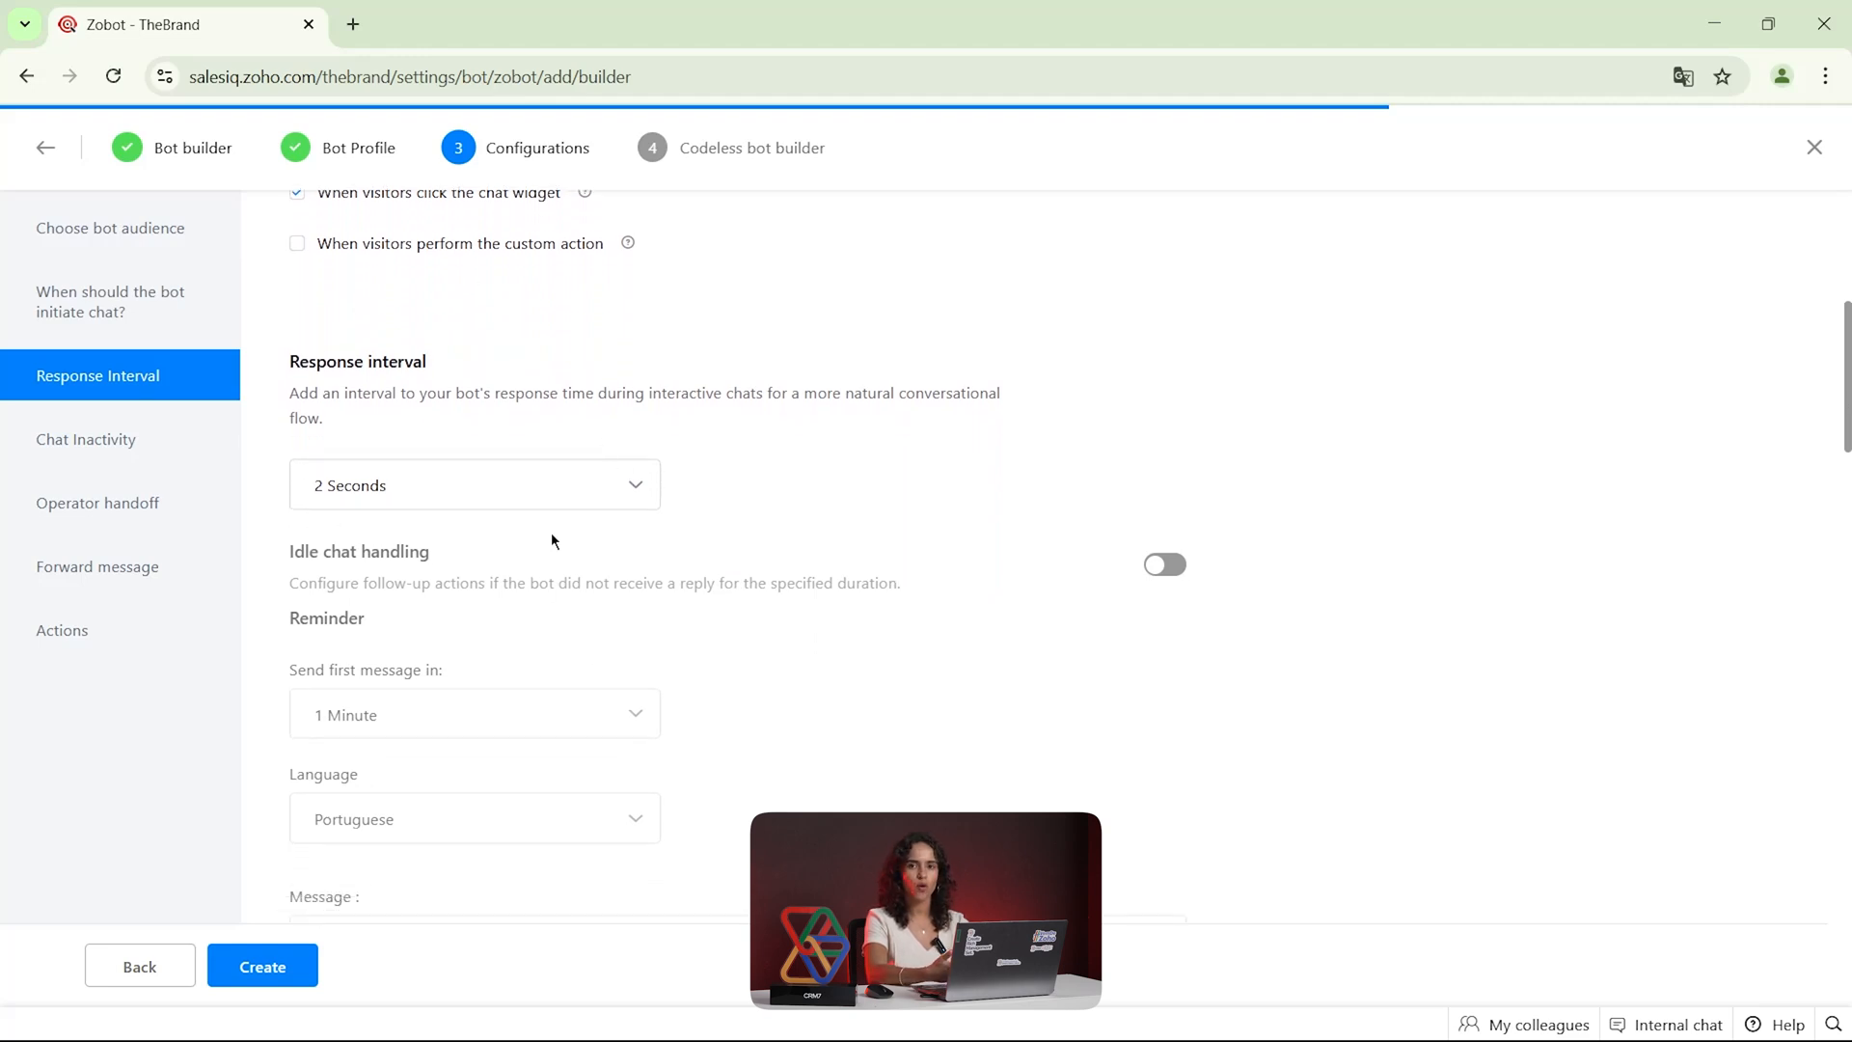
pyautogui.click(627, 500)
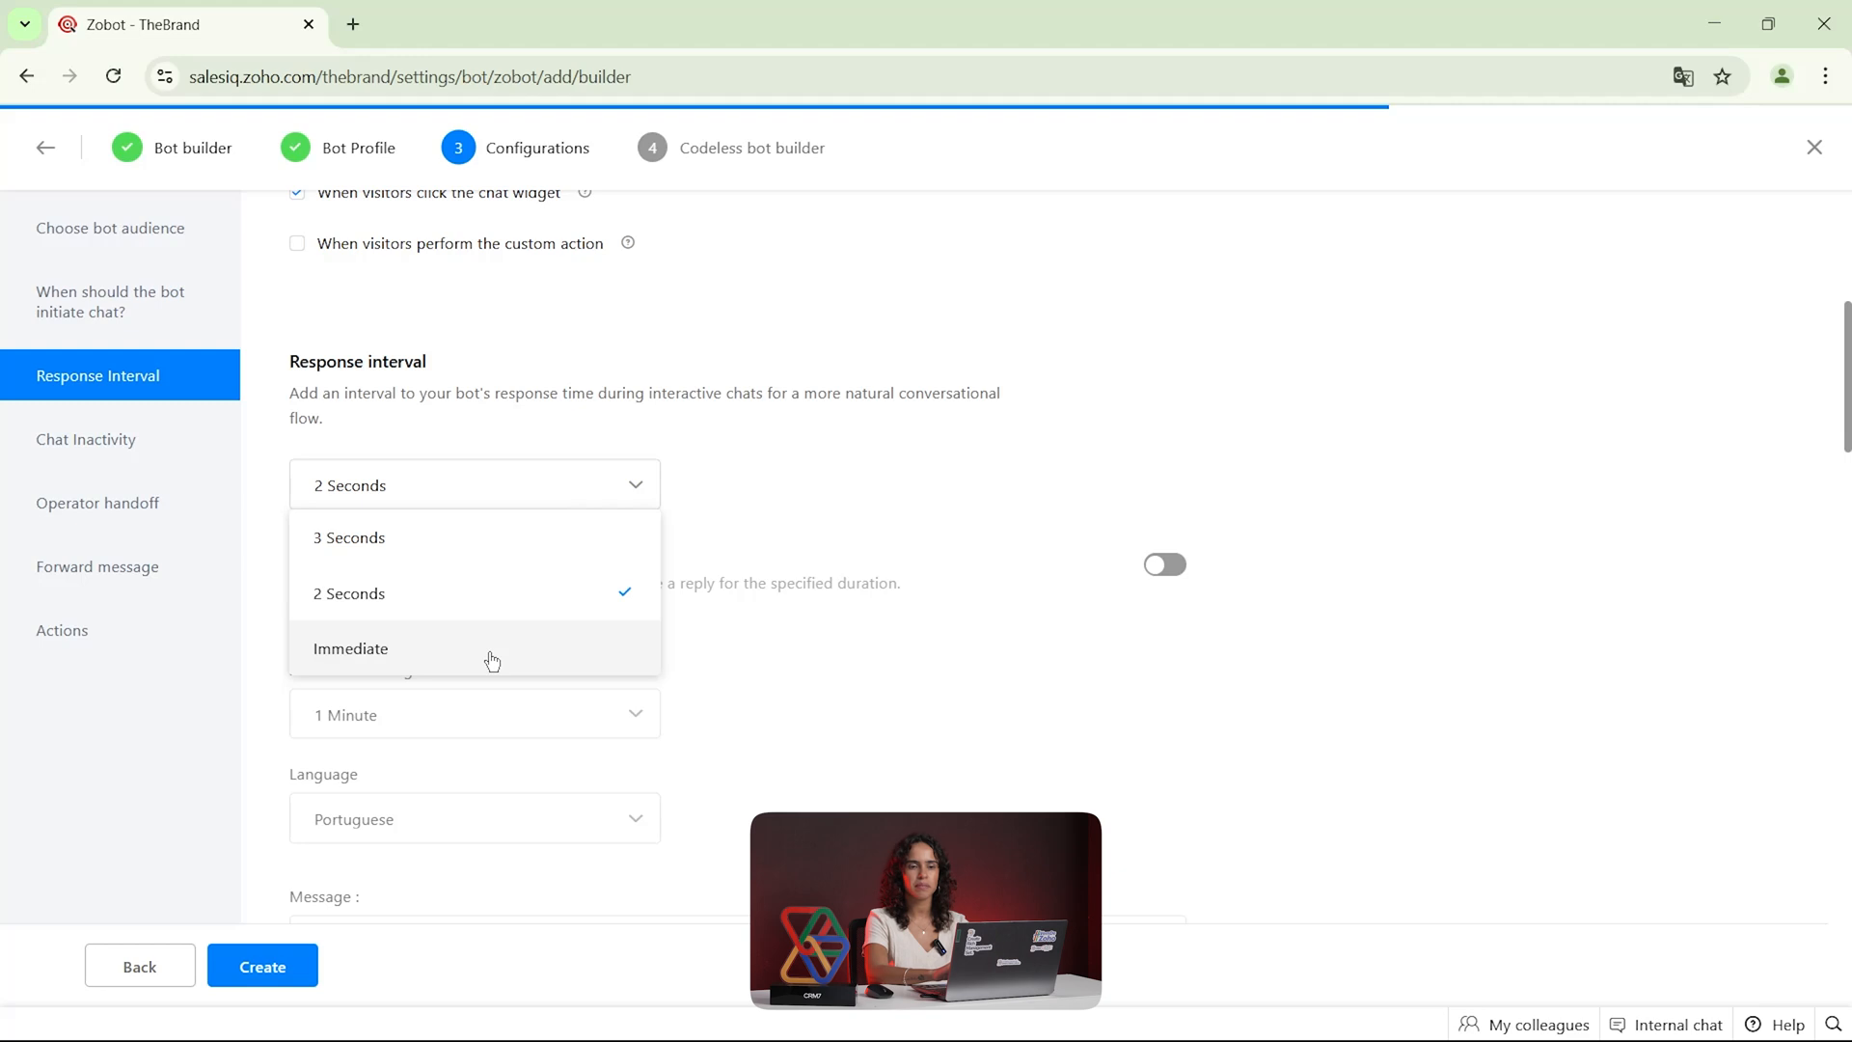
pyautogui.click(908, 476)
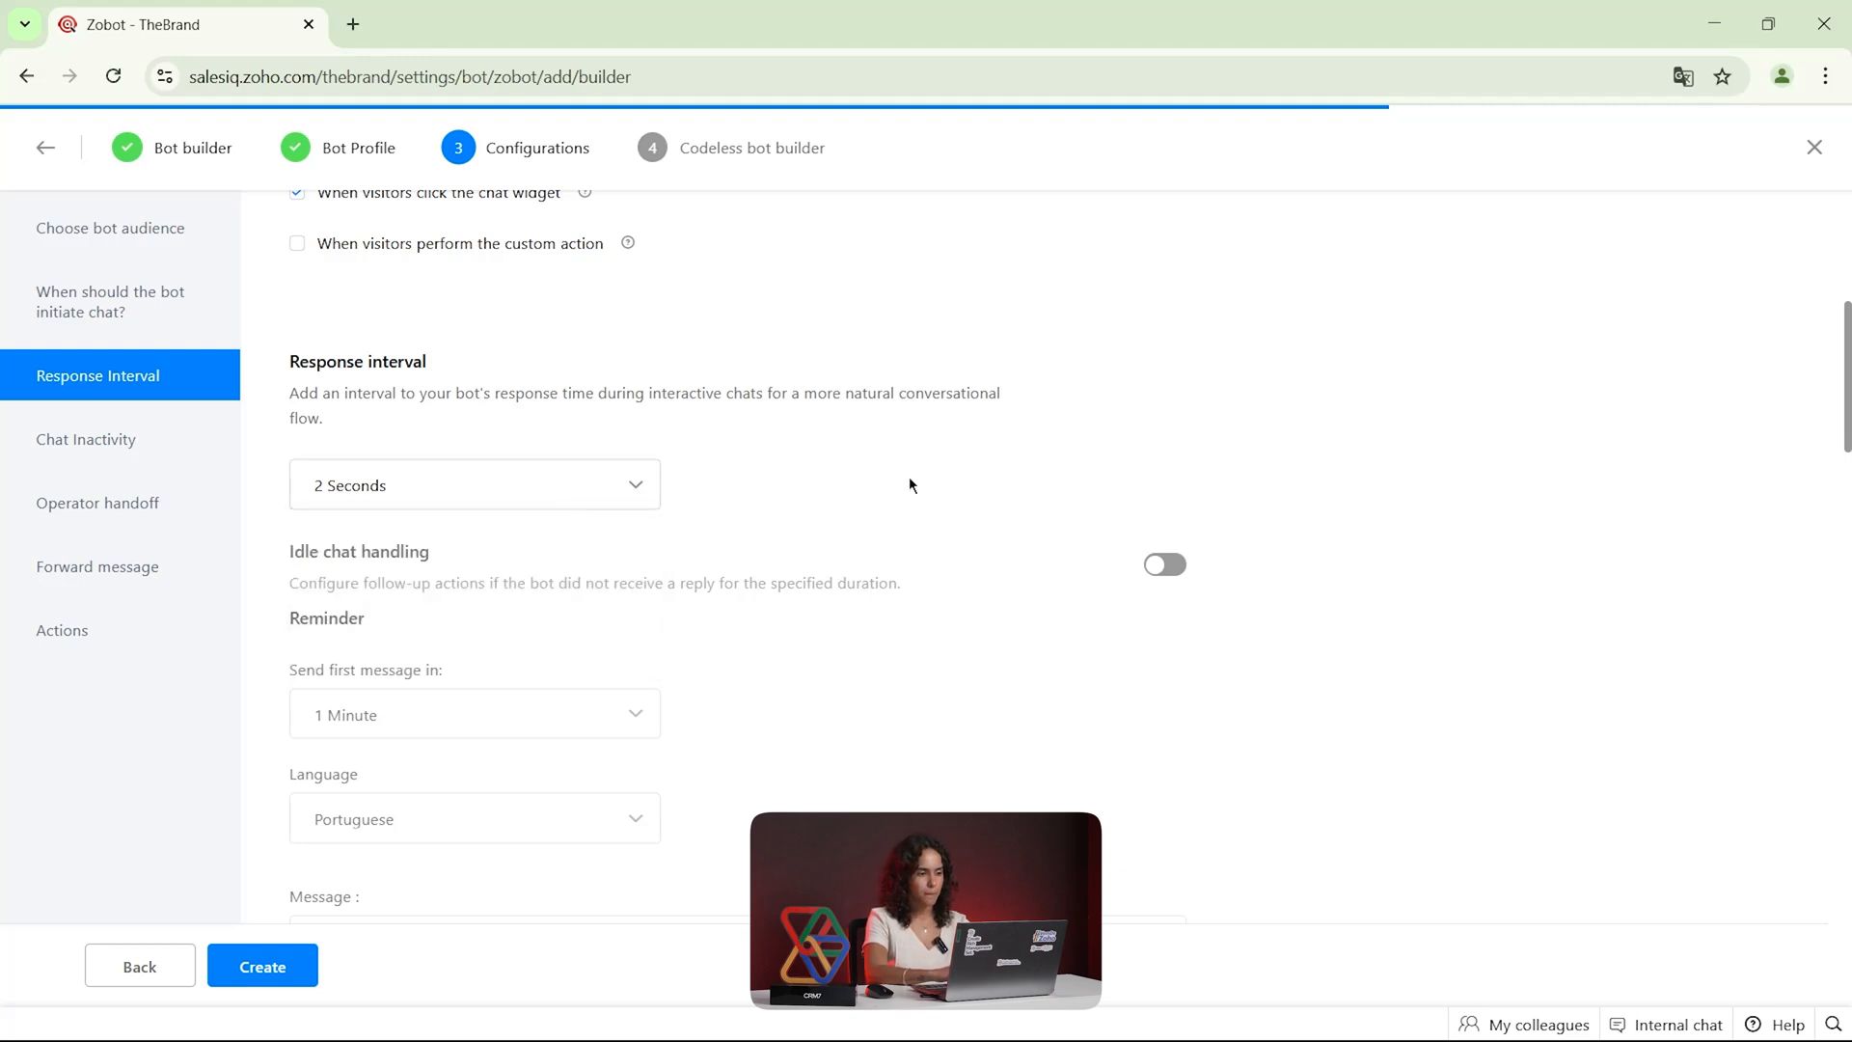
# Turn off the option that lets visitors hand off from the bot to human operators
pyautogui.scroll(-2, 908, 476)
pyautogui.scroll(-1, 909, 482)
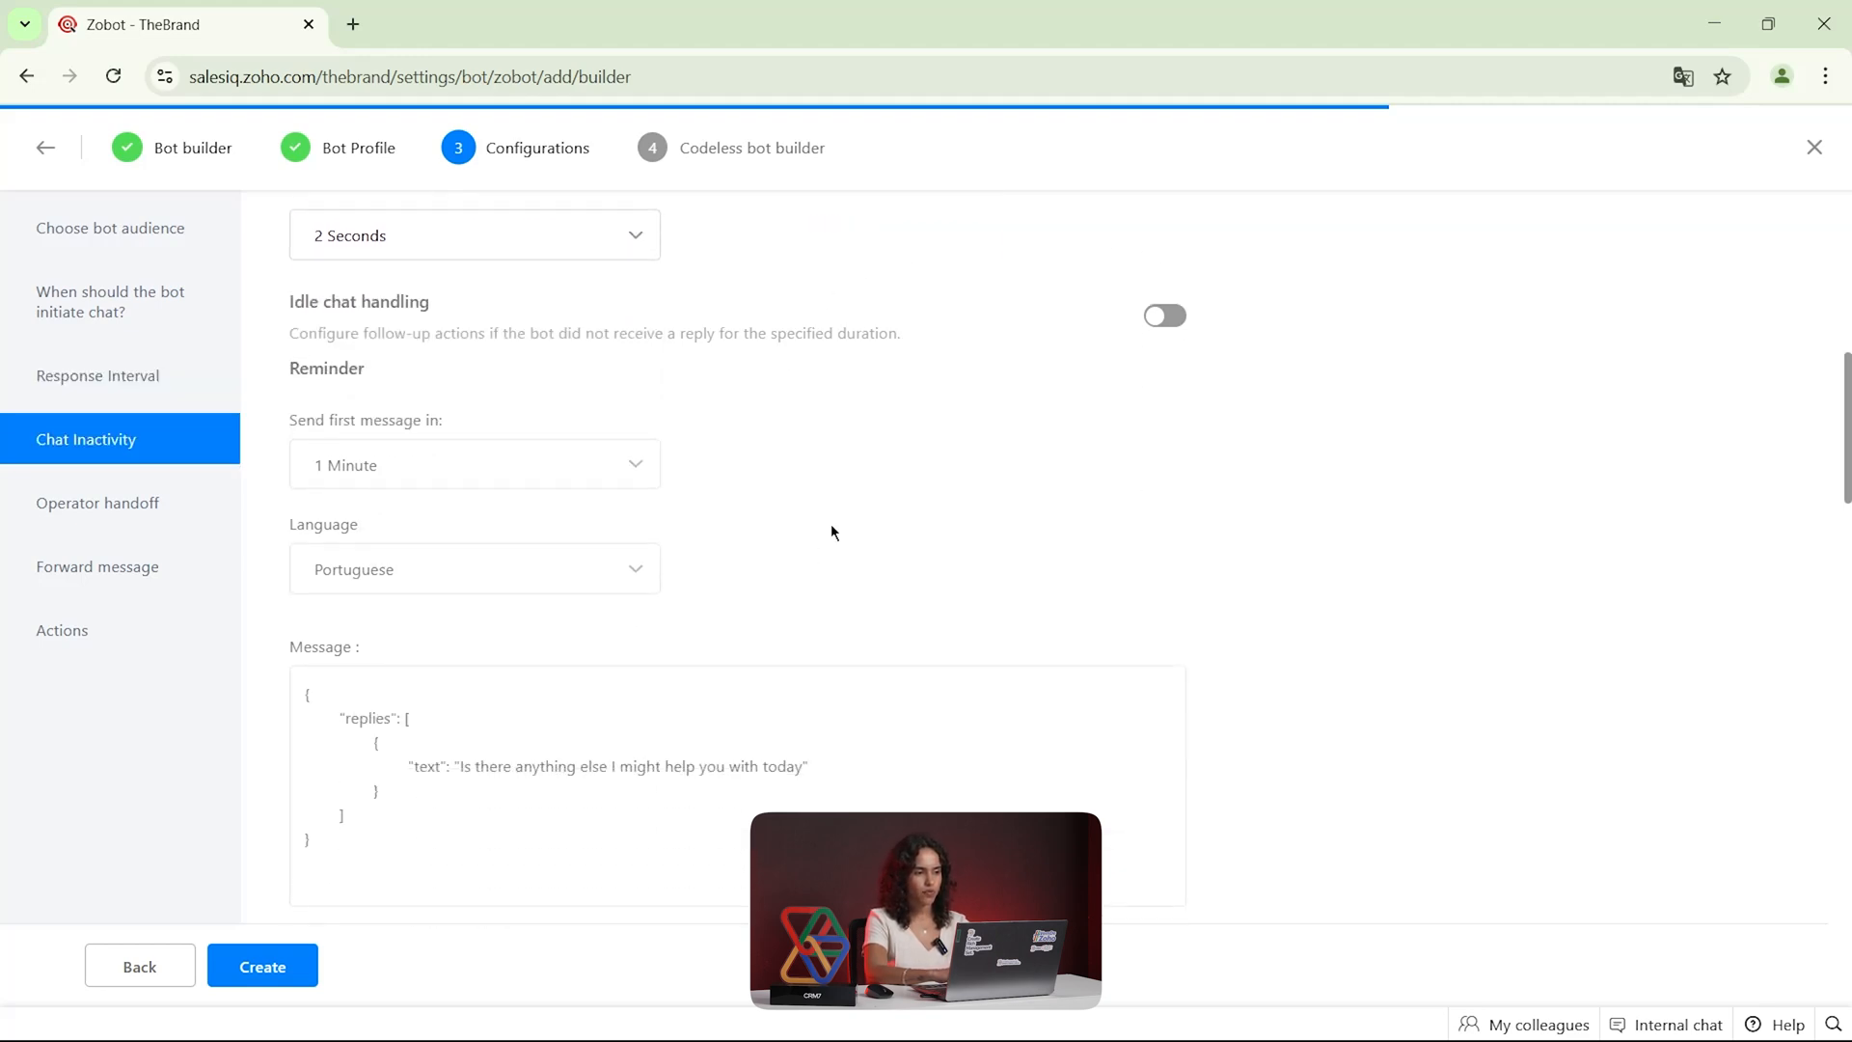
pyautogui.scroll(-2, 988, 559)
pyautogui.scroll(-5, 990, 567)
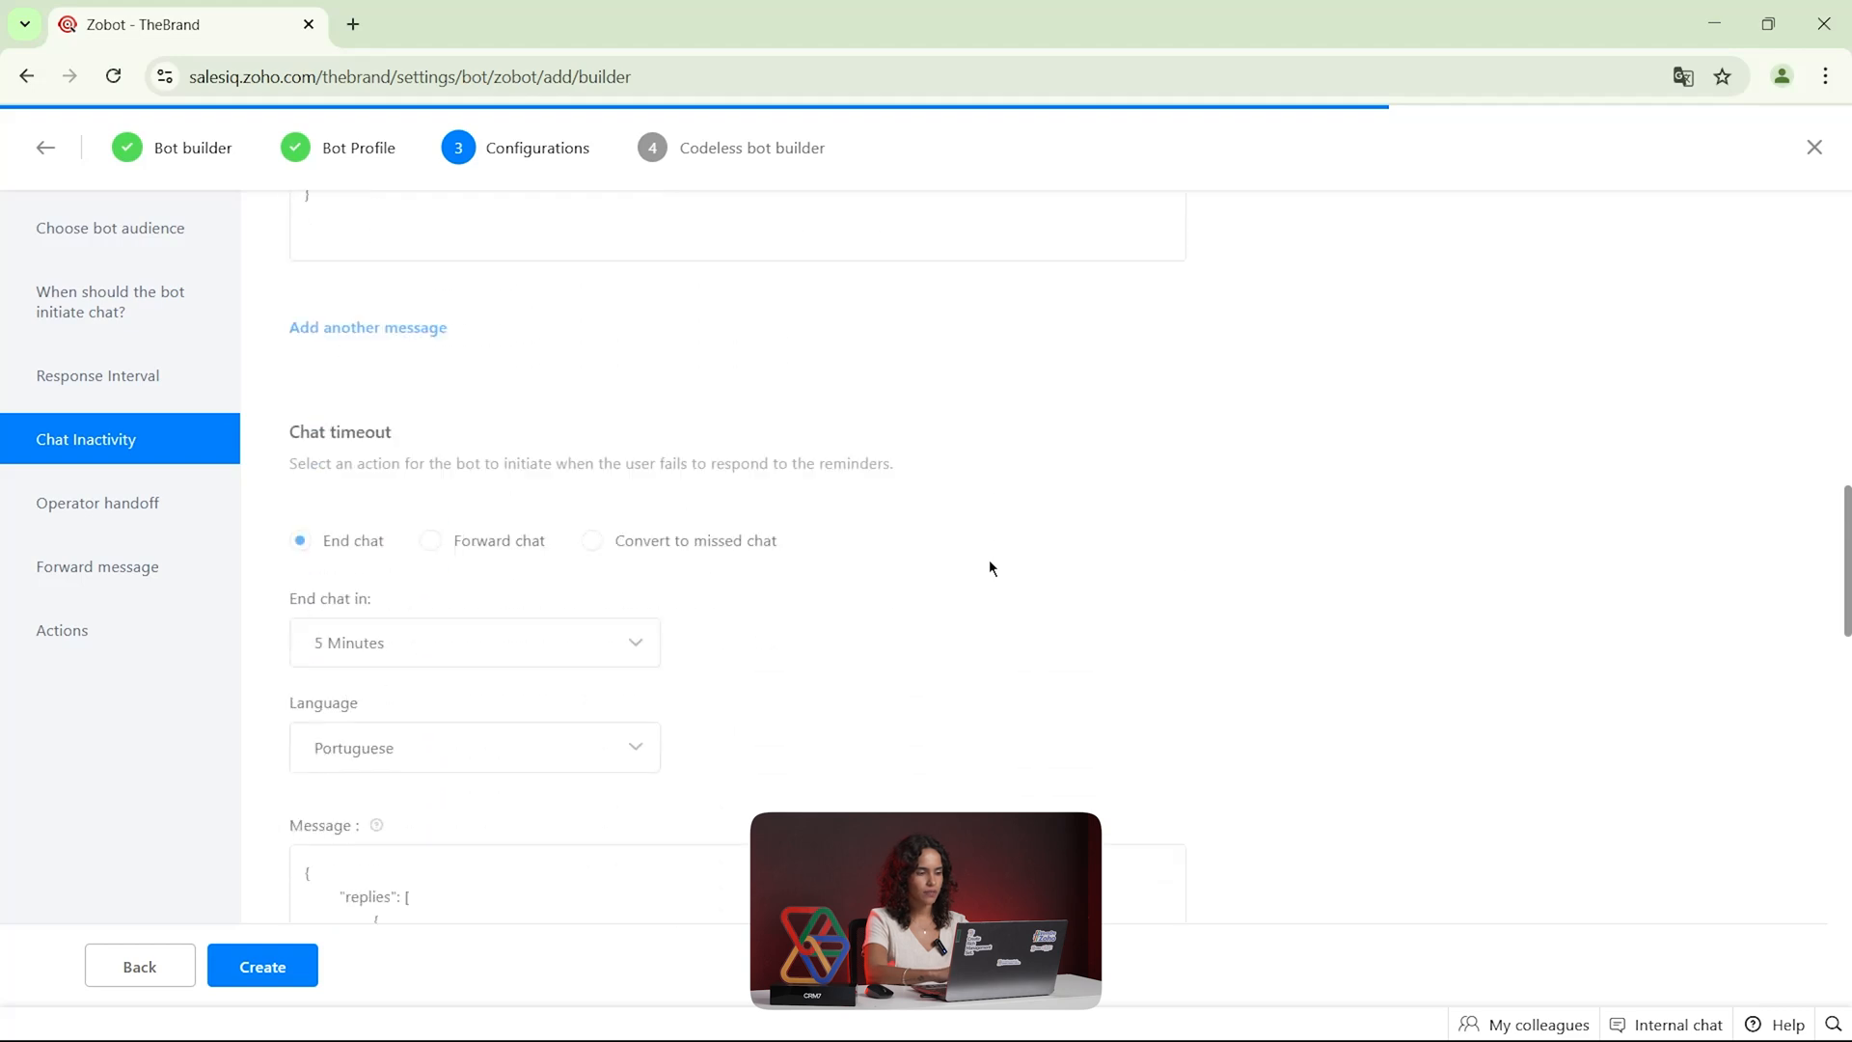
pyautogui.scroll(-5, 990, 567)
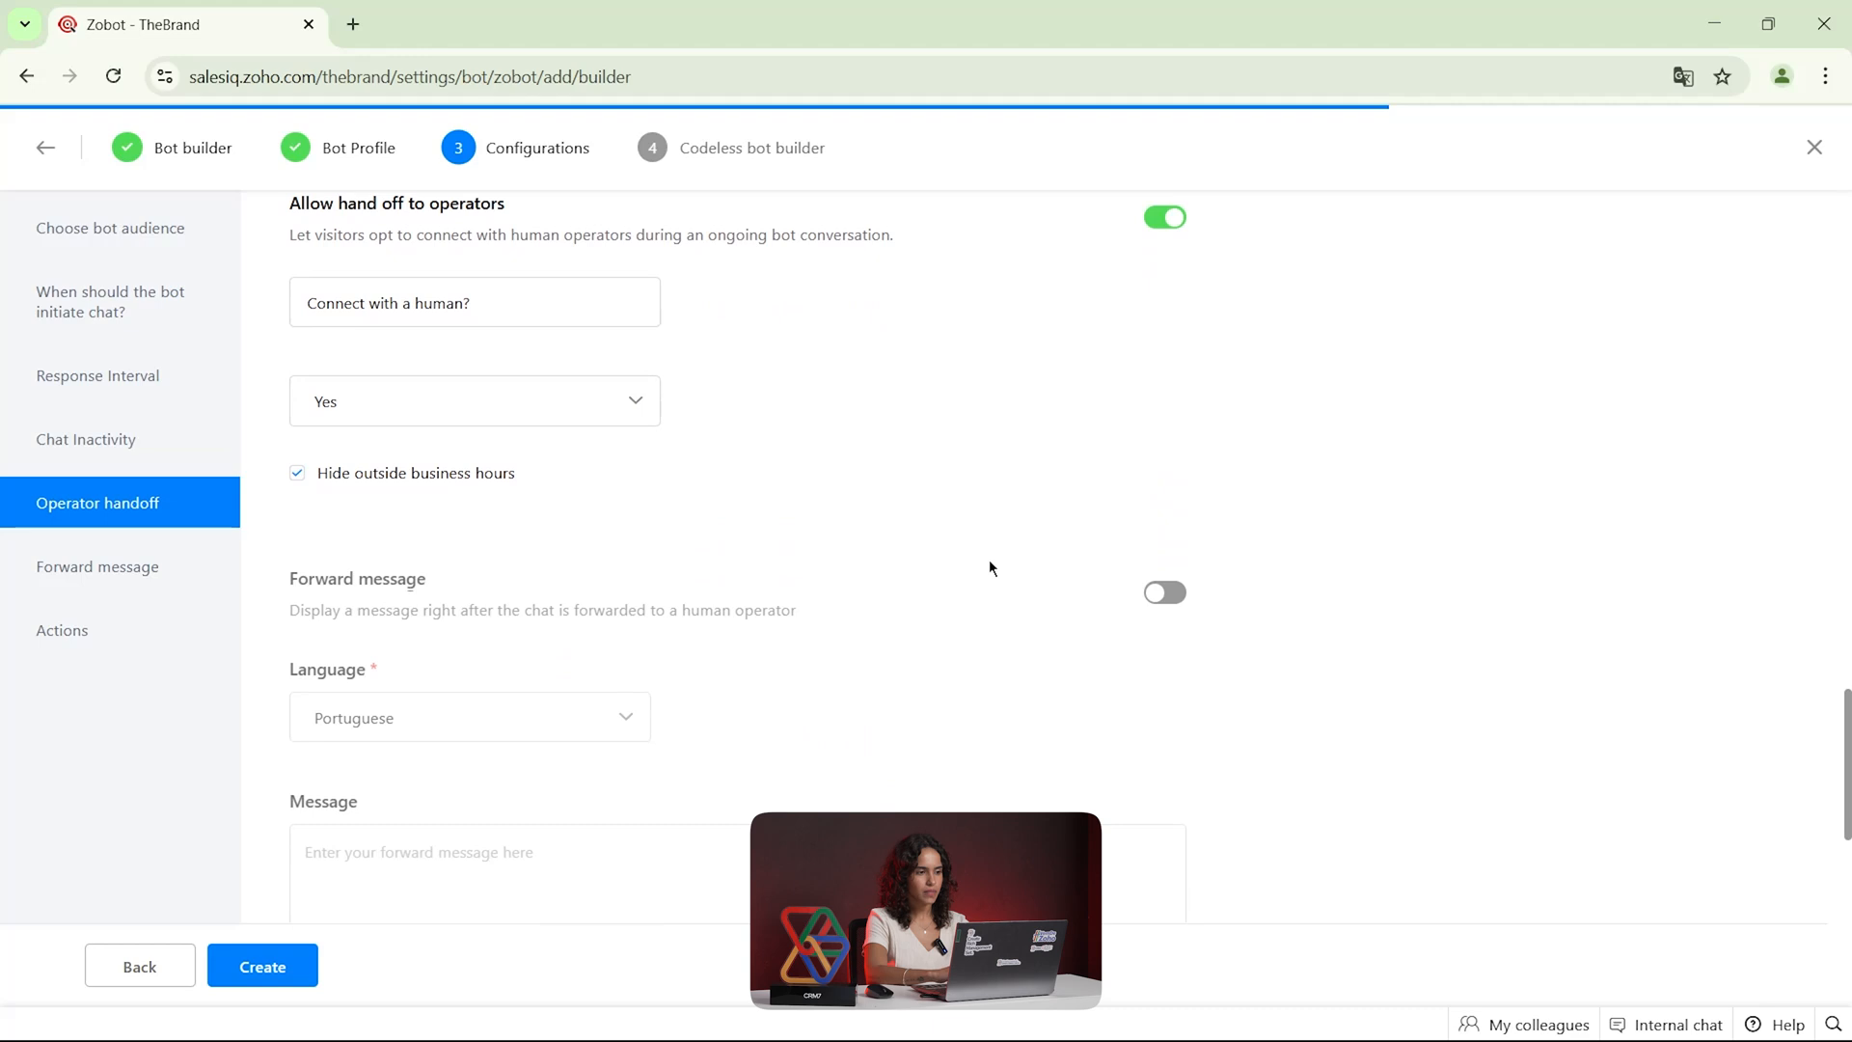
pyautogui.scroll(1, 958, 616)
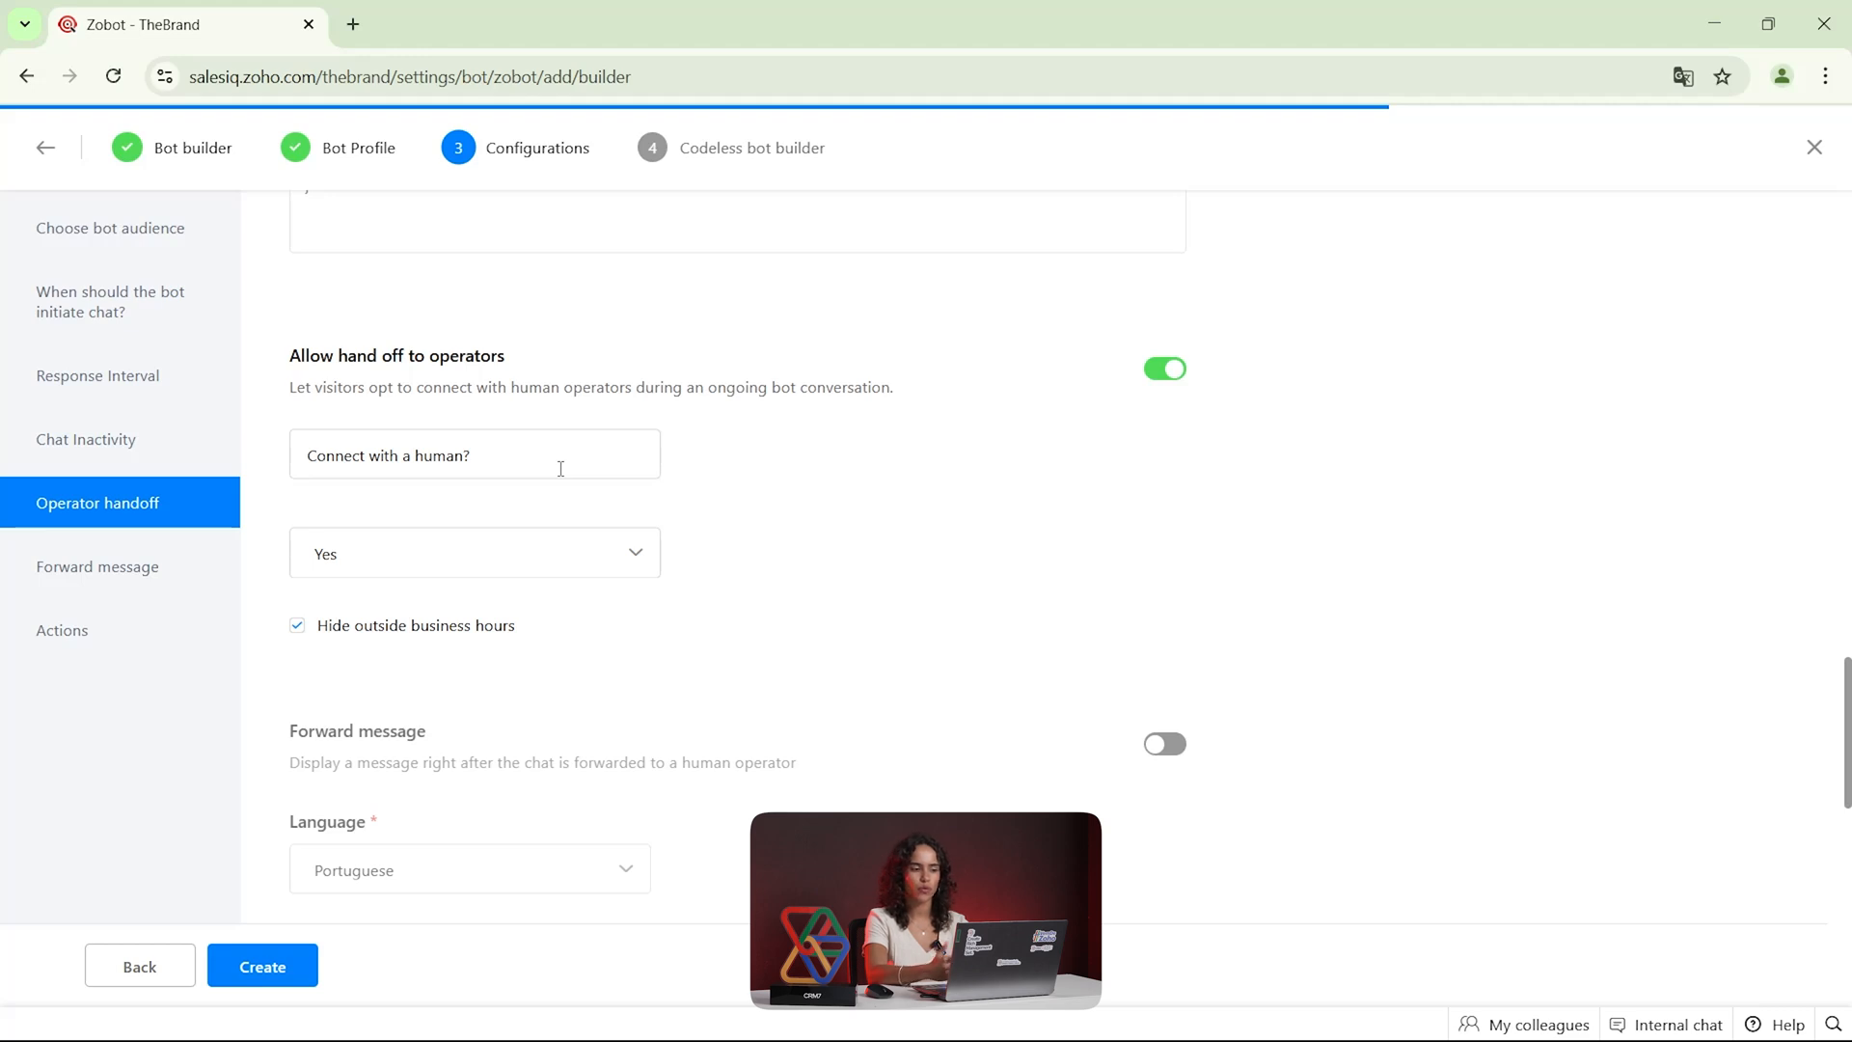
pyautogui.moveTo(1188, 373); pyautogui.dragTo(1136, 363)
pyautogui.click(1170, 372)
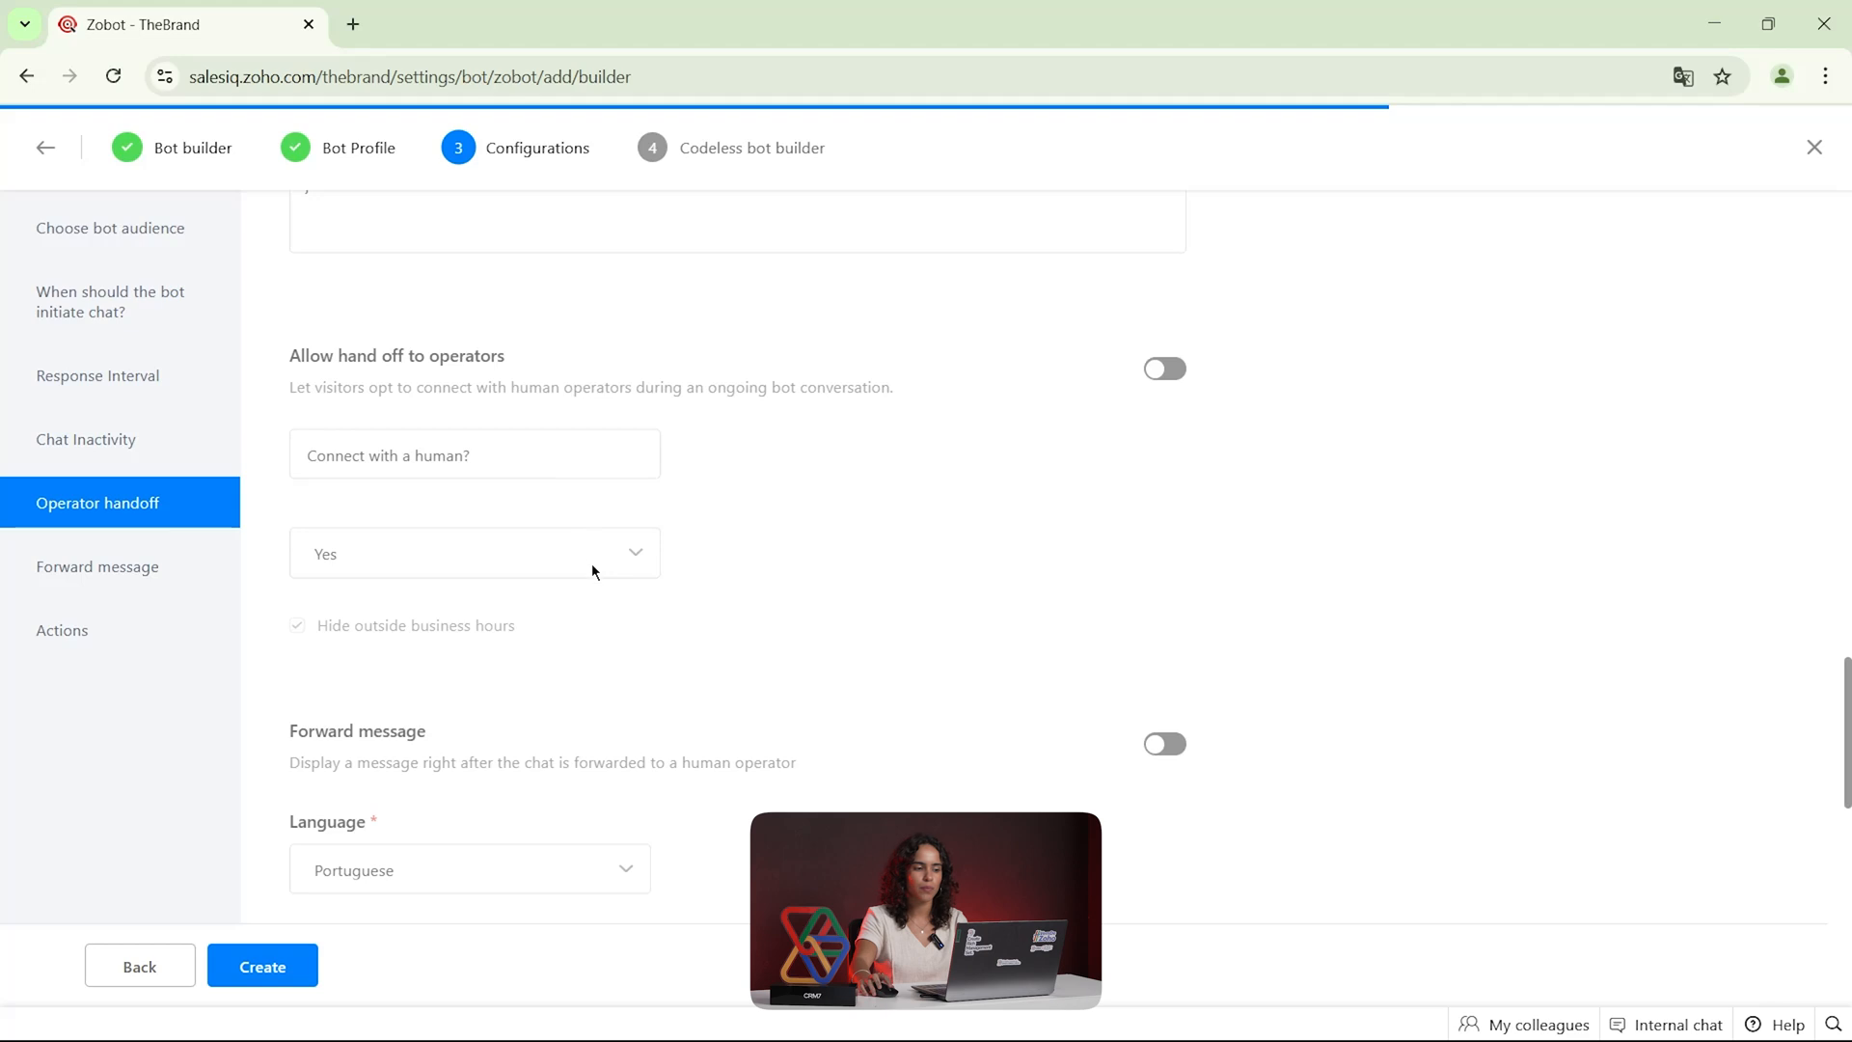
# Create the bot, leaving the forward message and the bot conversation actions disabled
pyautogui.scroll(-2, 592, 570)
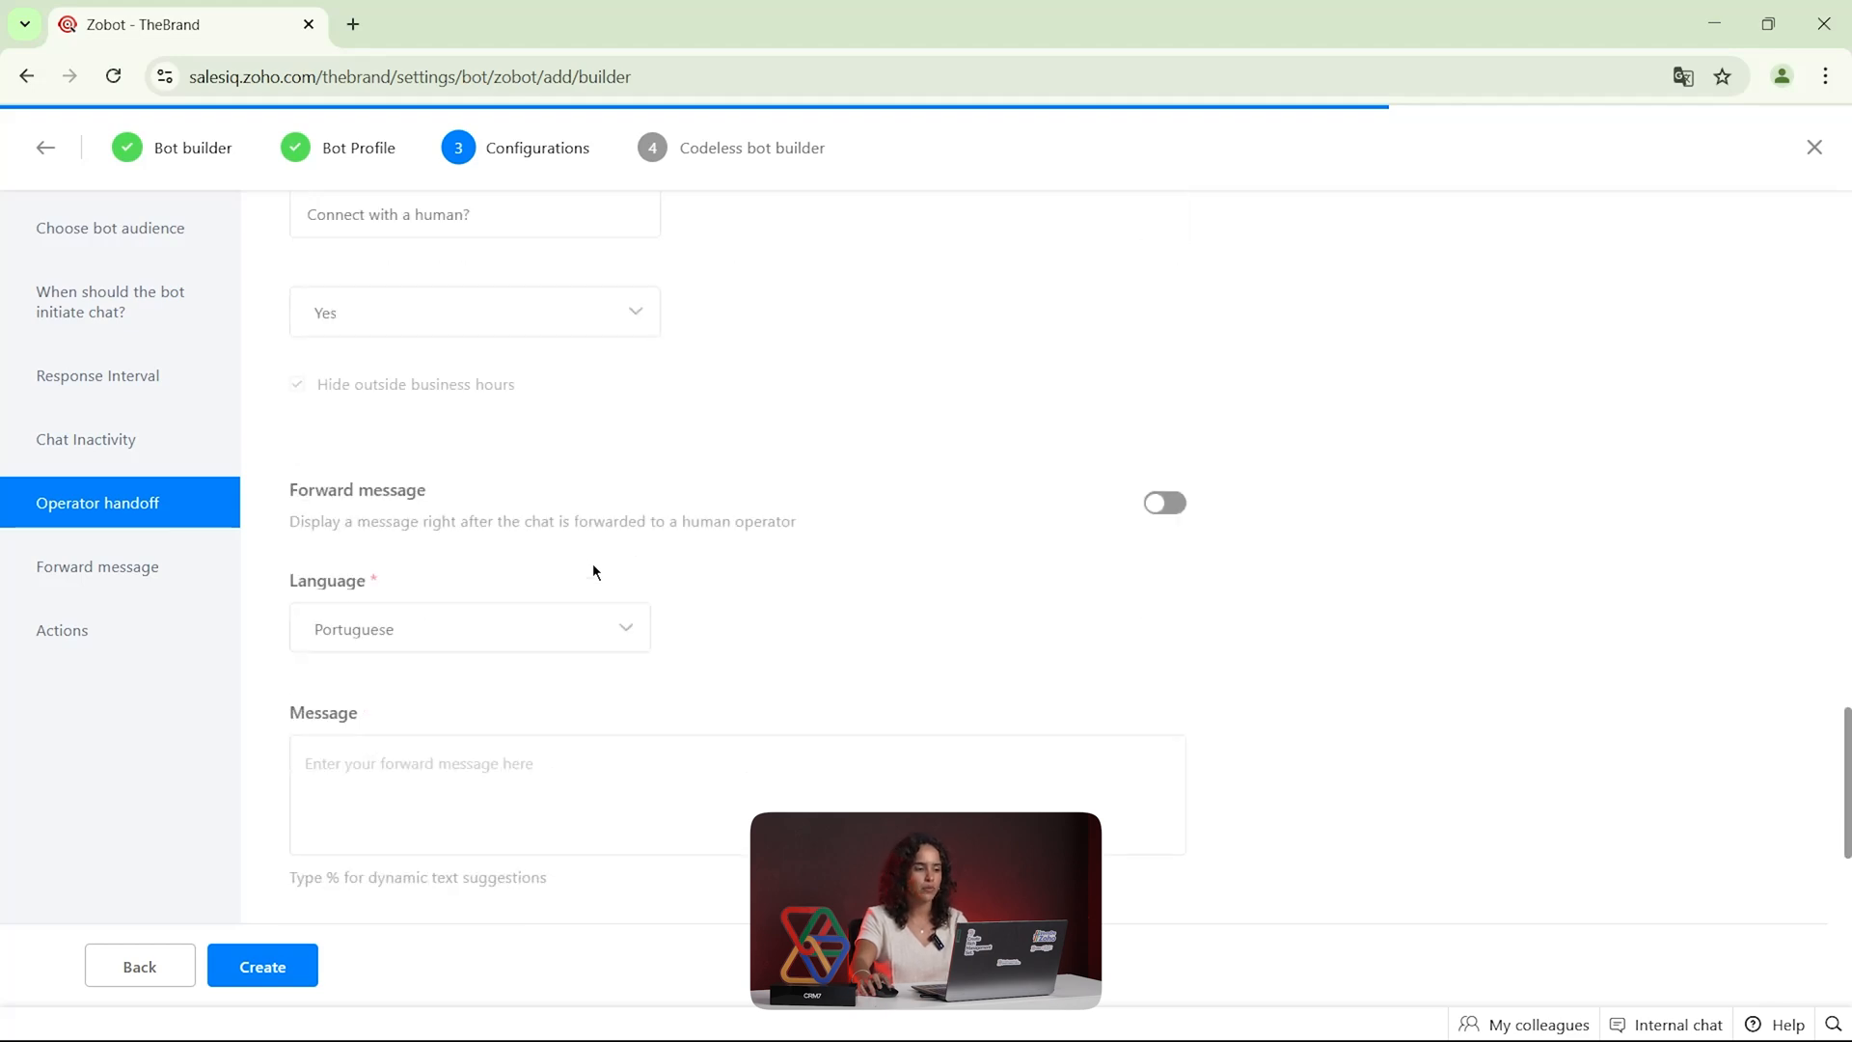
pyautogui.scroll(-2, 593, 570)
pyautogui.scroll(-1, 935, 552)
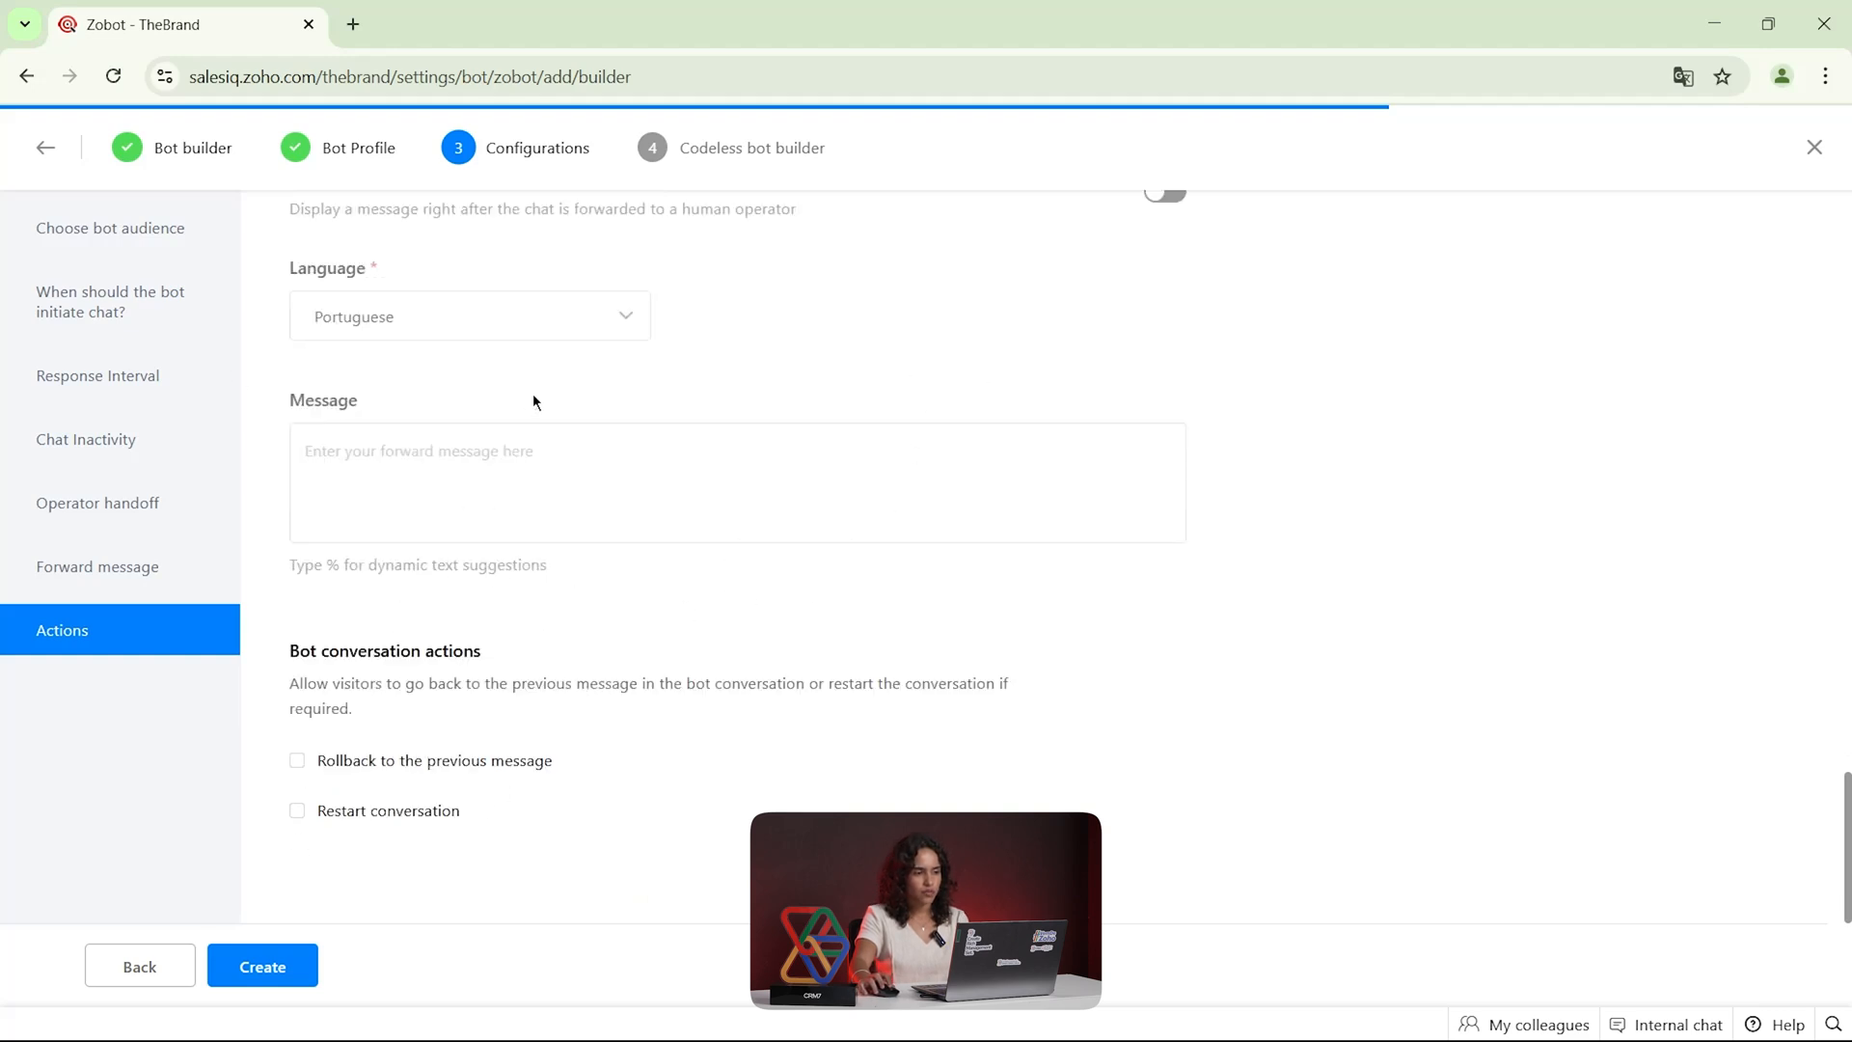
pyautogui.click(284, 968)
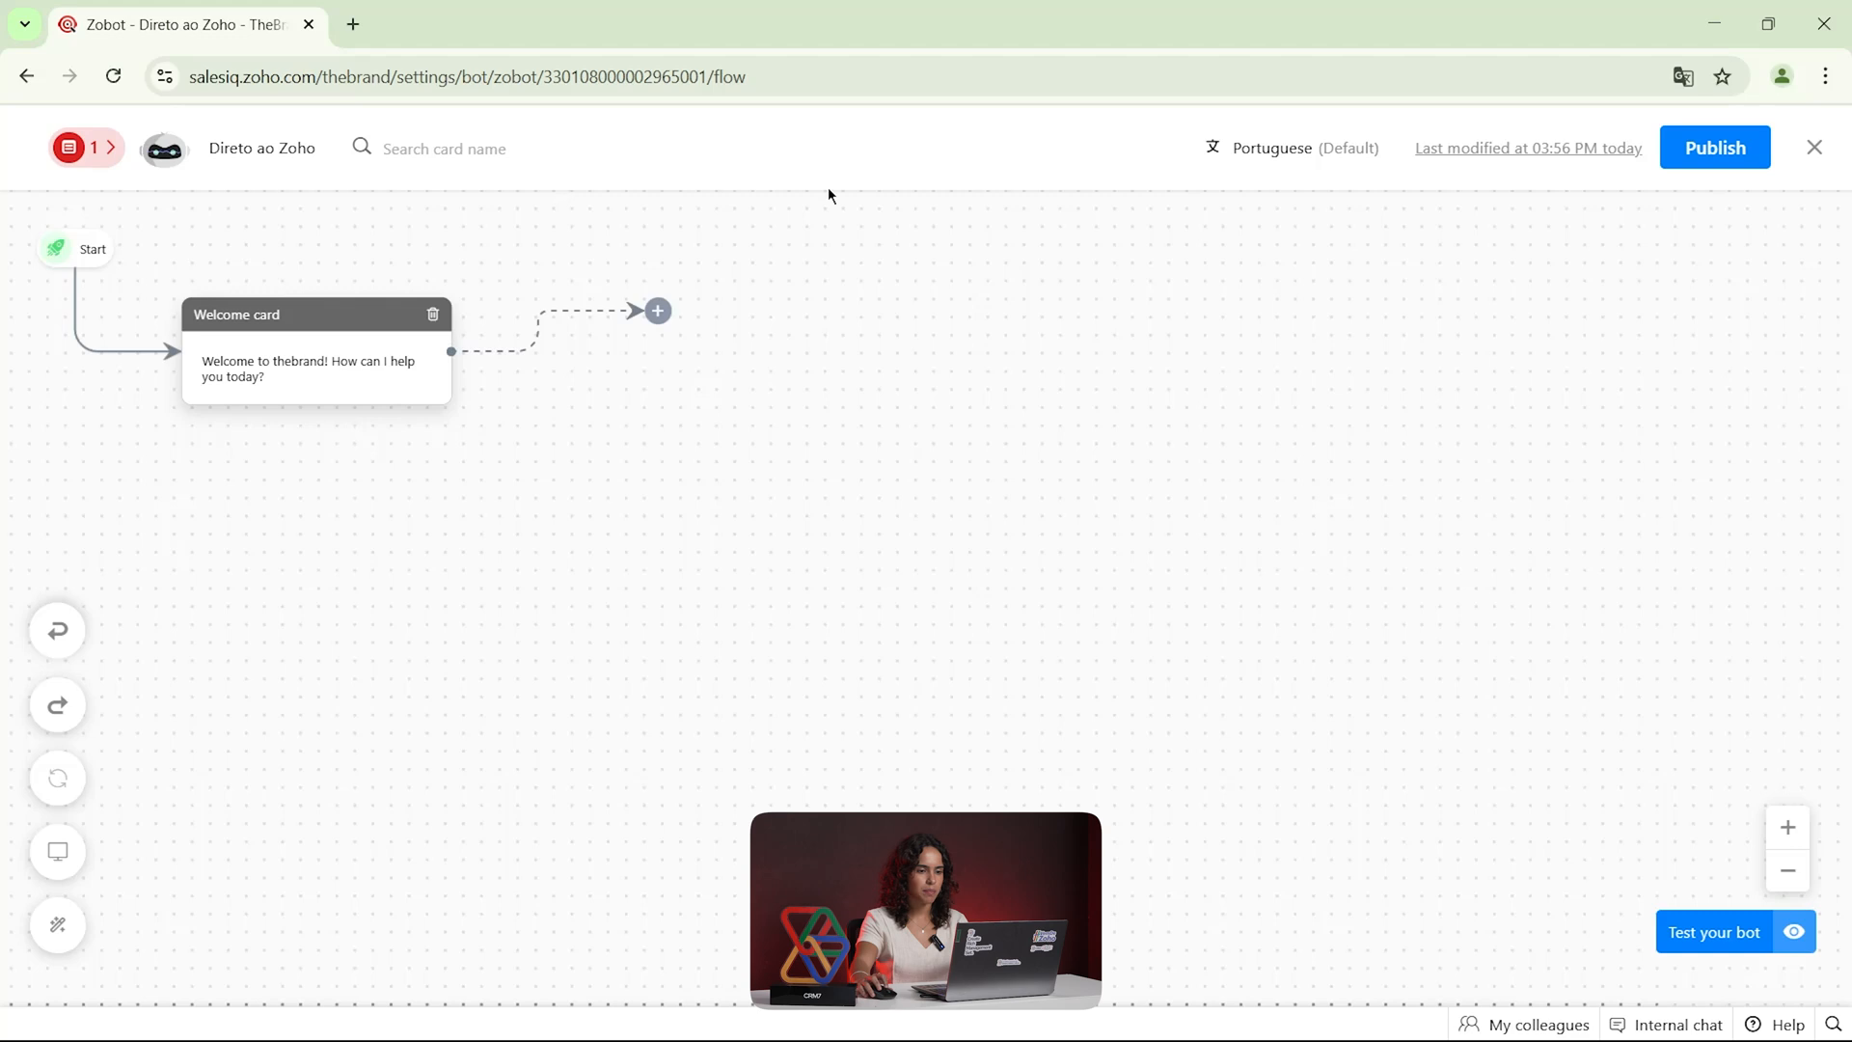
# Move the welcome card slightly lower in the flow and change its name to Card de boas-vindas
pyautogui.moveTo(331, 351); pyautogui.dragTo(329, 407)
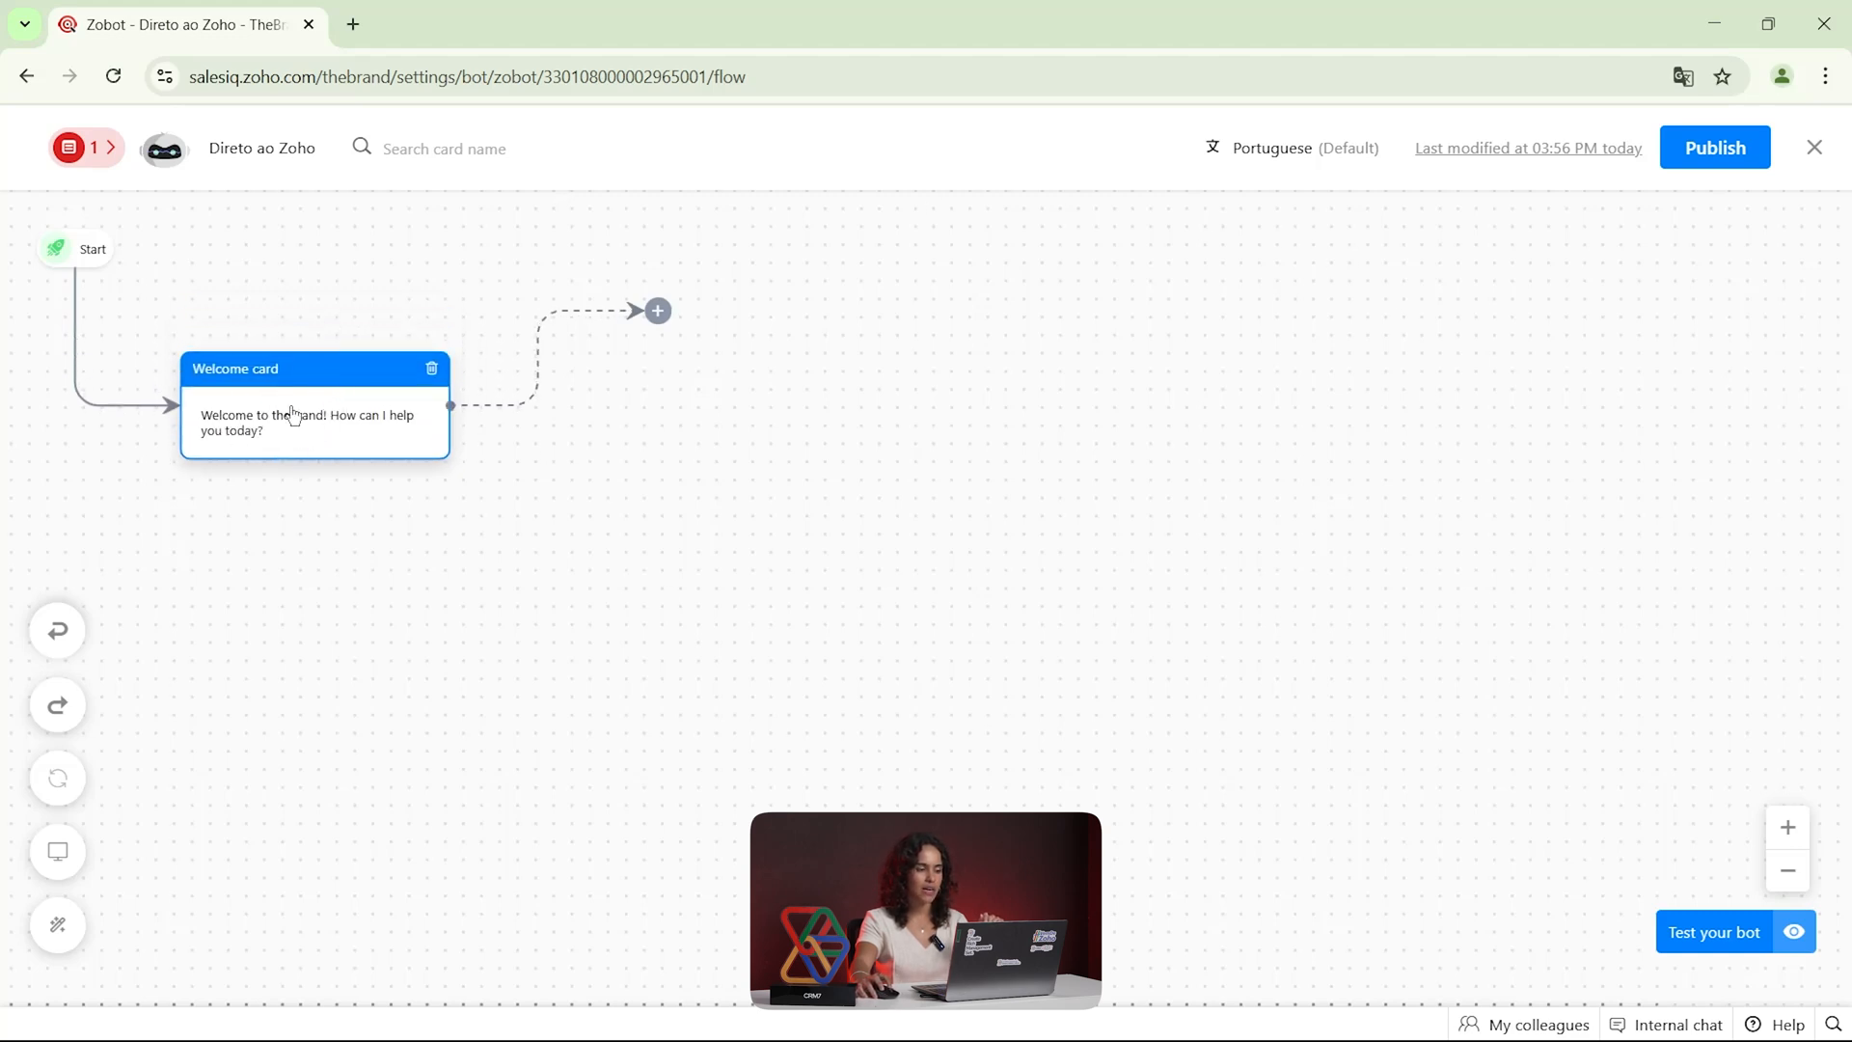
pyautogui.click(292, 412)
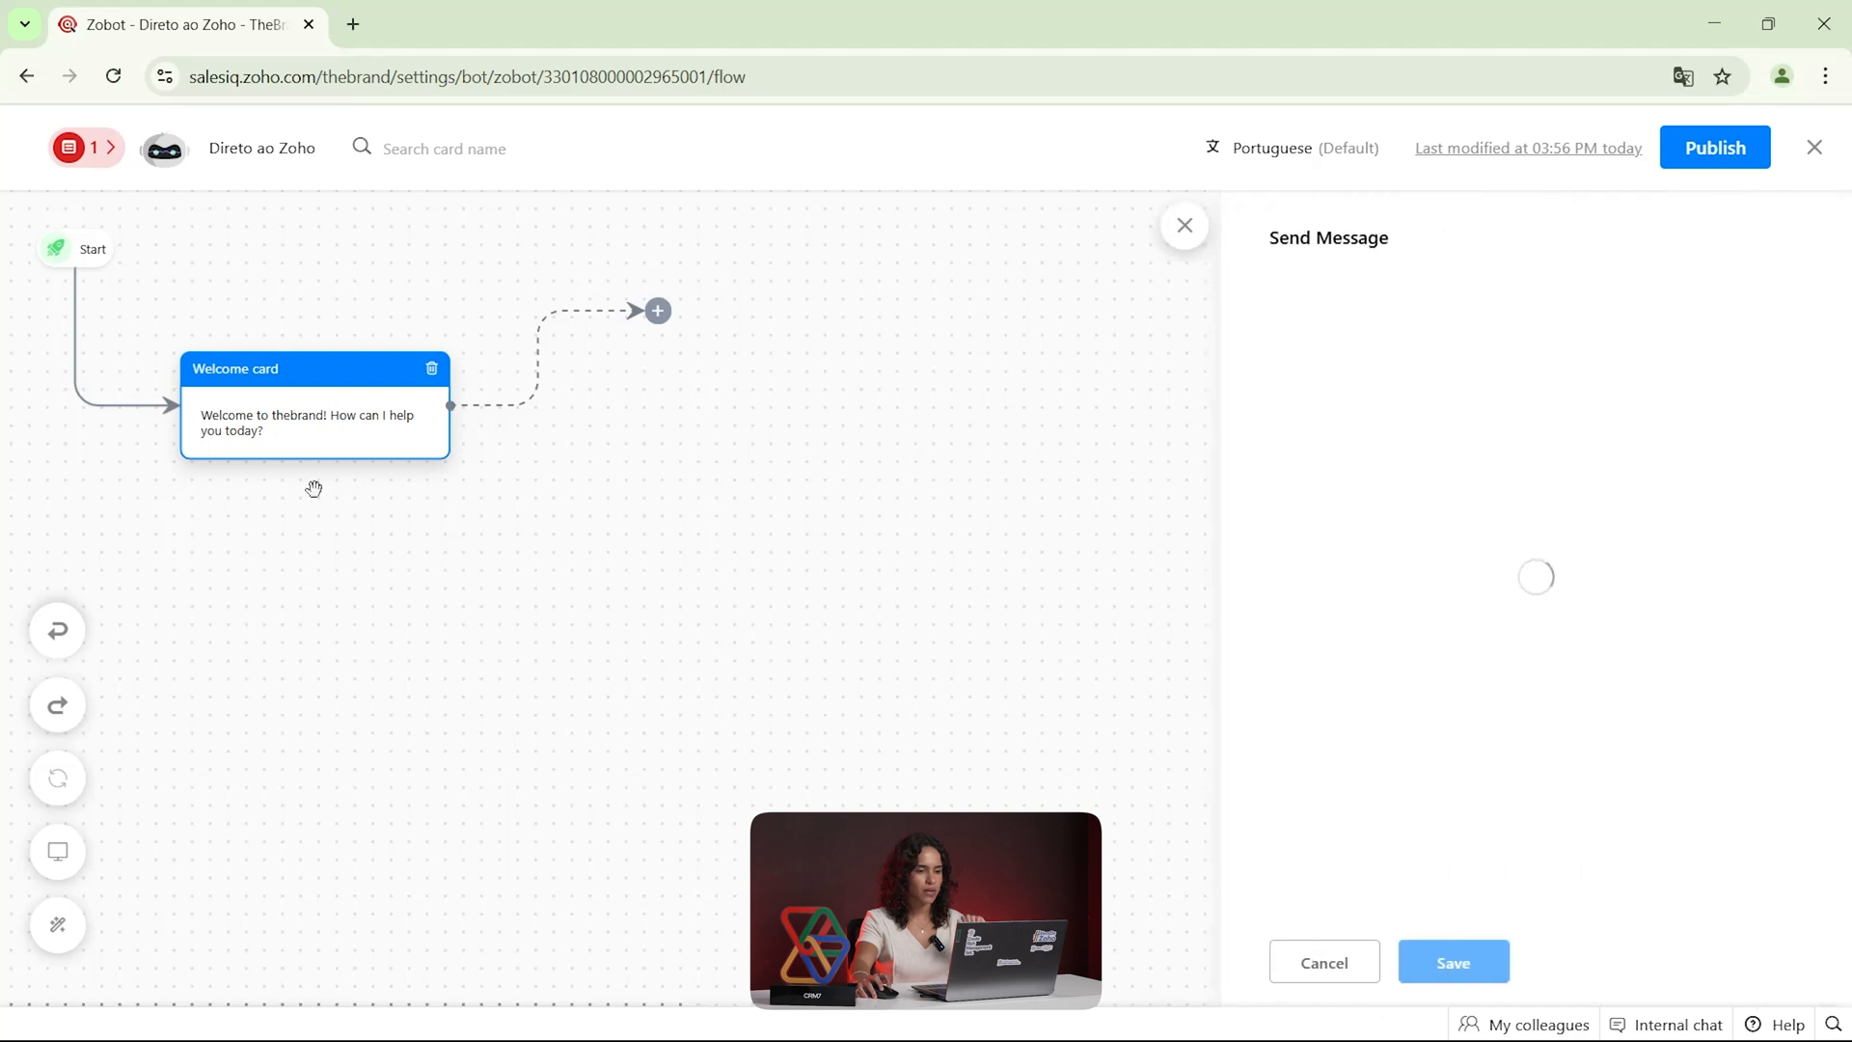
pyautogui.moveTo(1368, 452); pyautogui.dragTo(1251, 459)
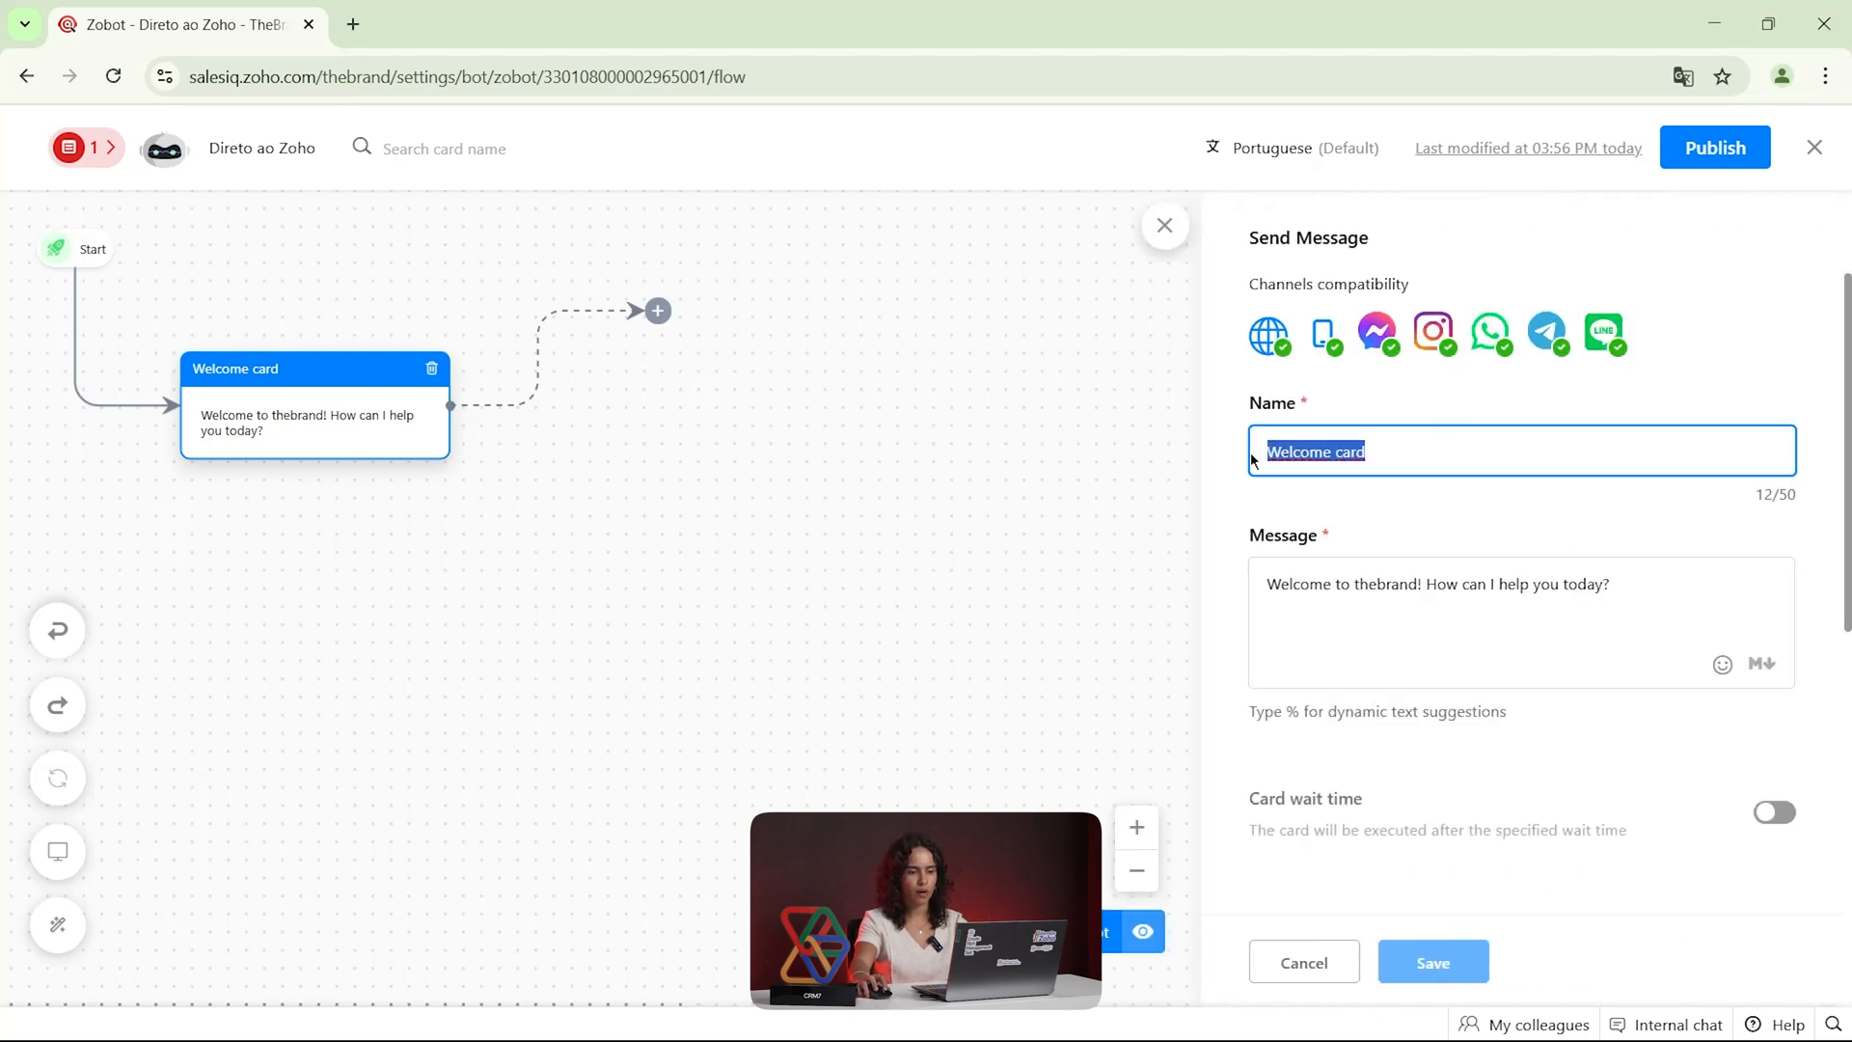
pyautogui.write('Card de boas -vindas')
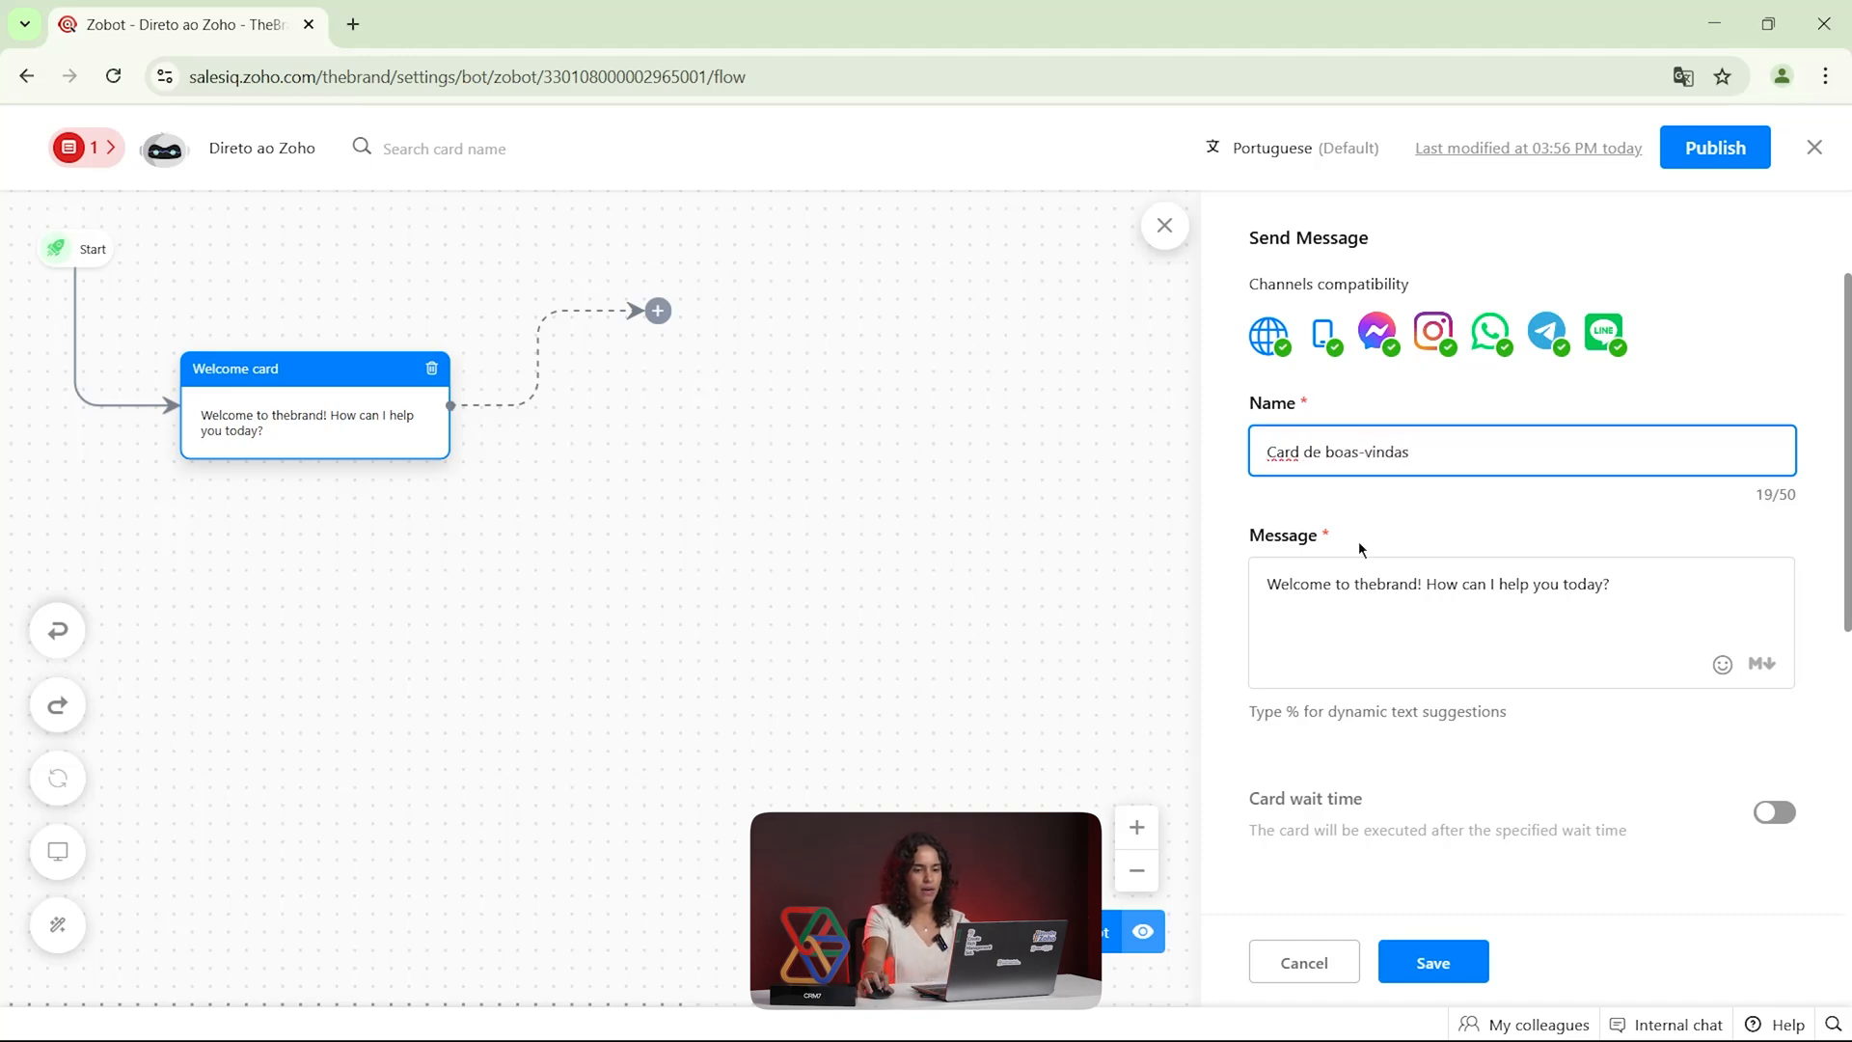
# Replace the welcome card's message with "Olá! Seja bem vindo ao direto ao zoho!" and save the card
pyautogui.moveTo(1615, 584); pyautogui.dragTo(1259, 603)
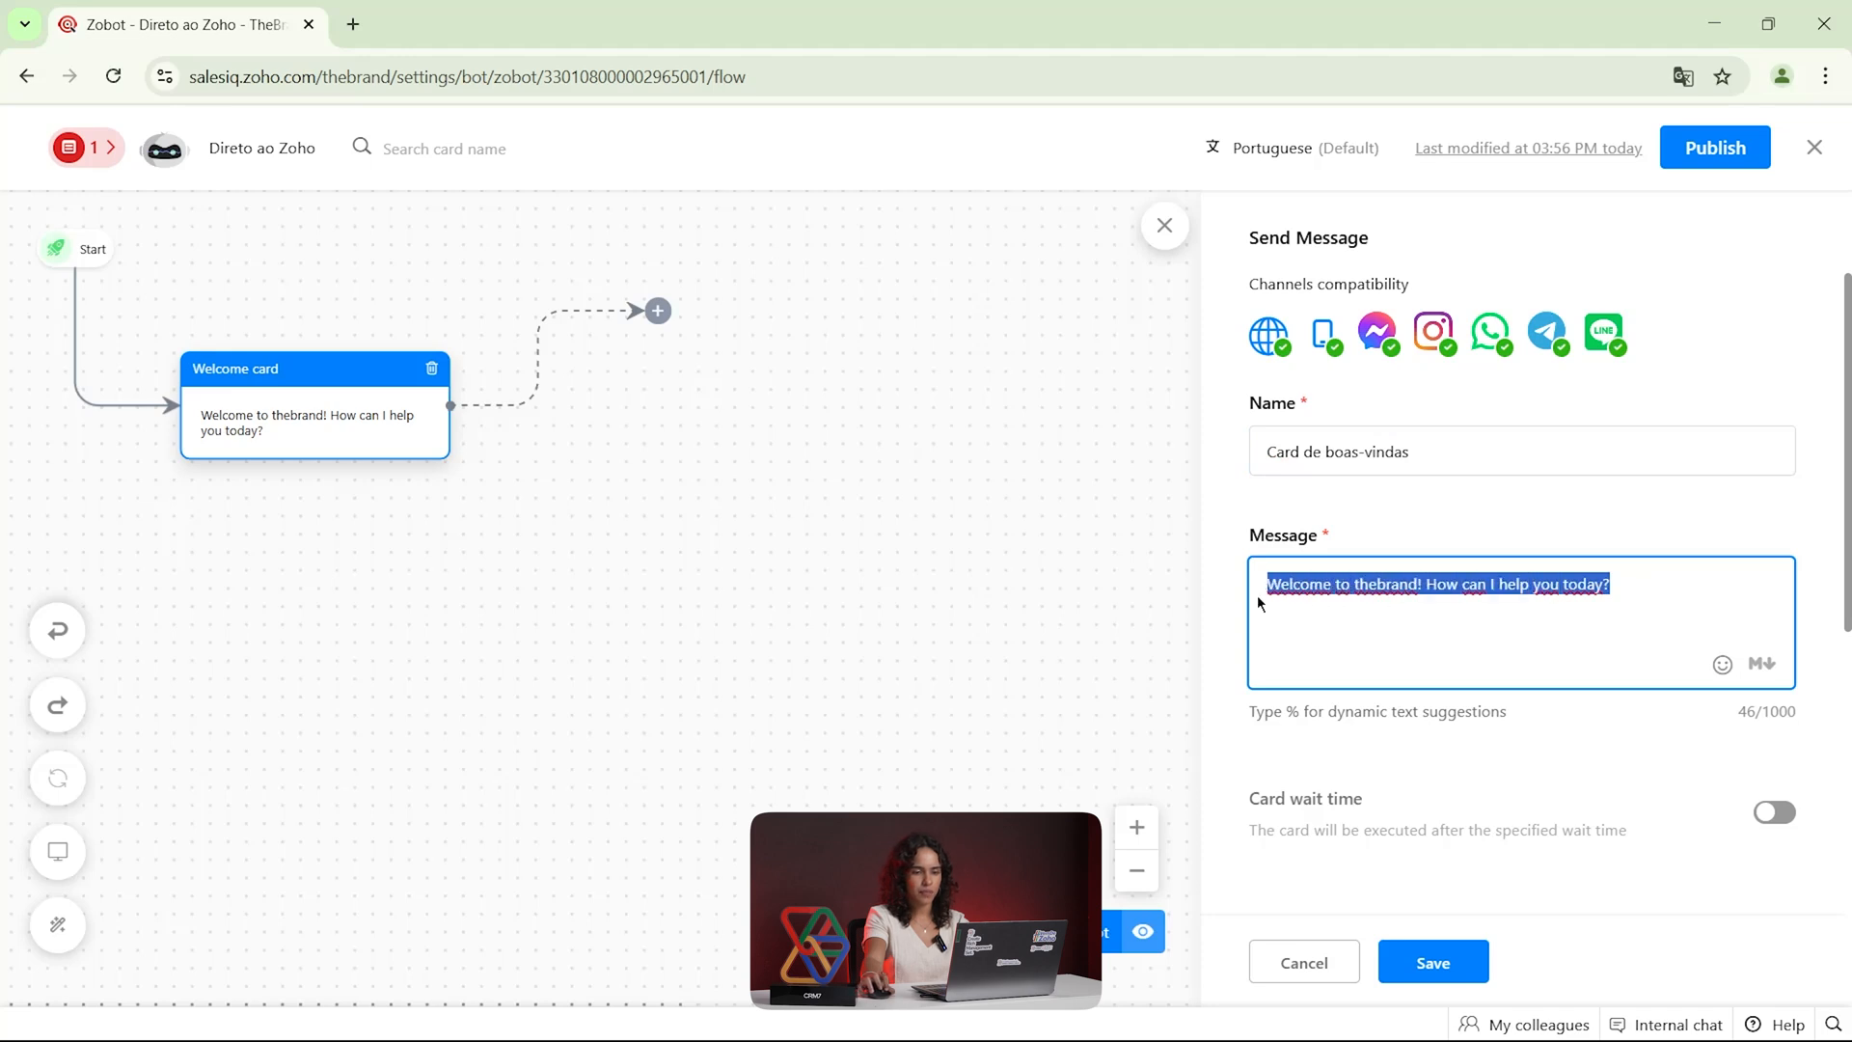
pyautogui.write('Olá! Seja b')
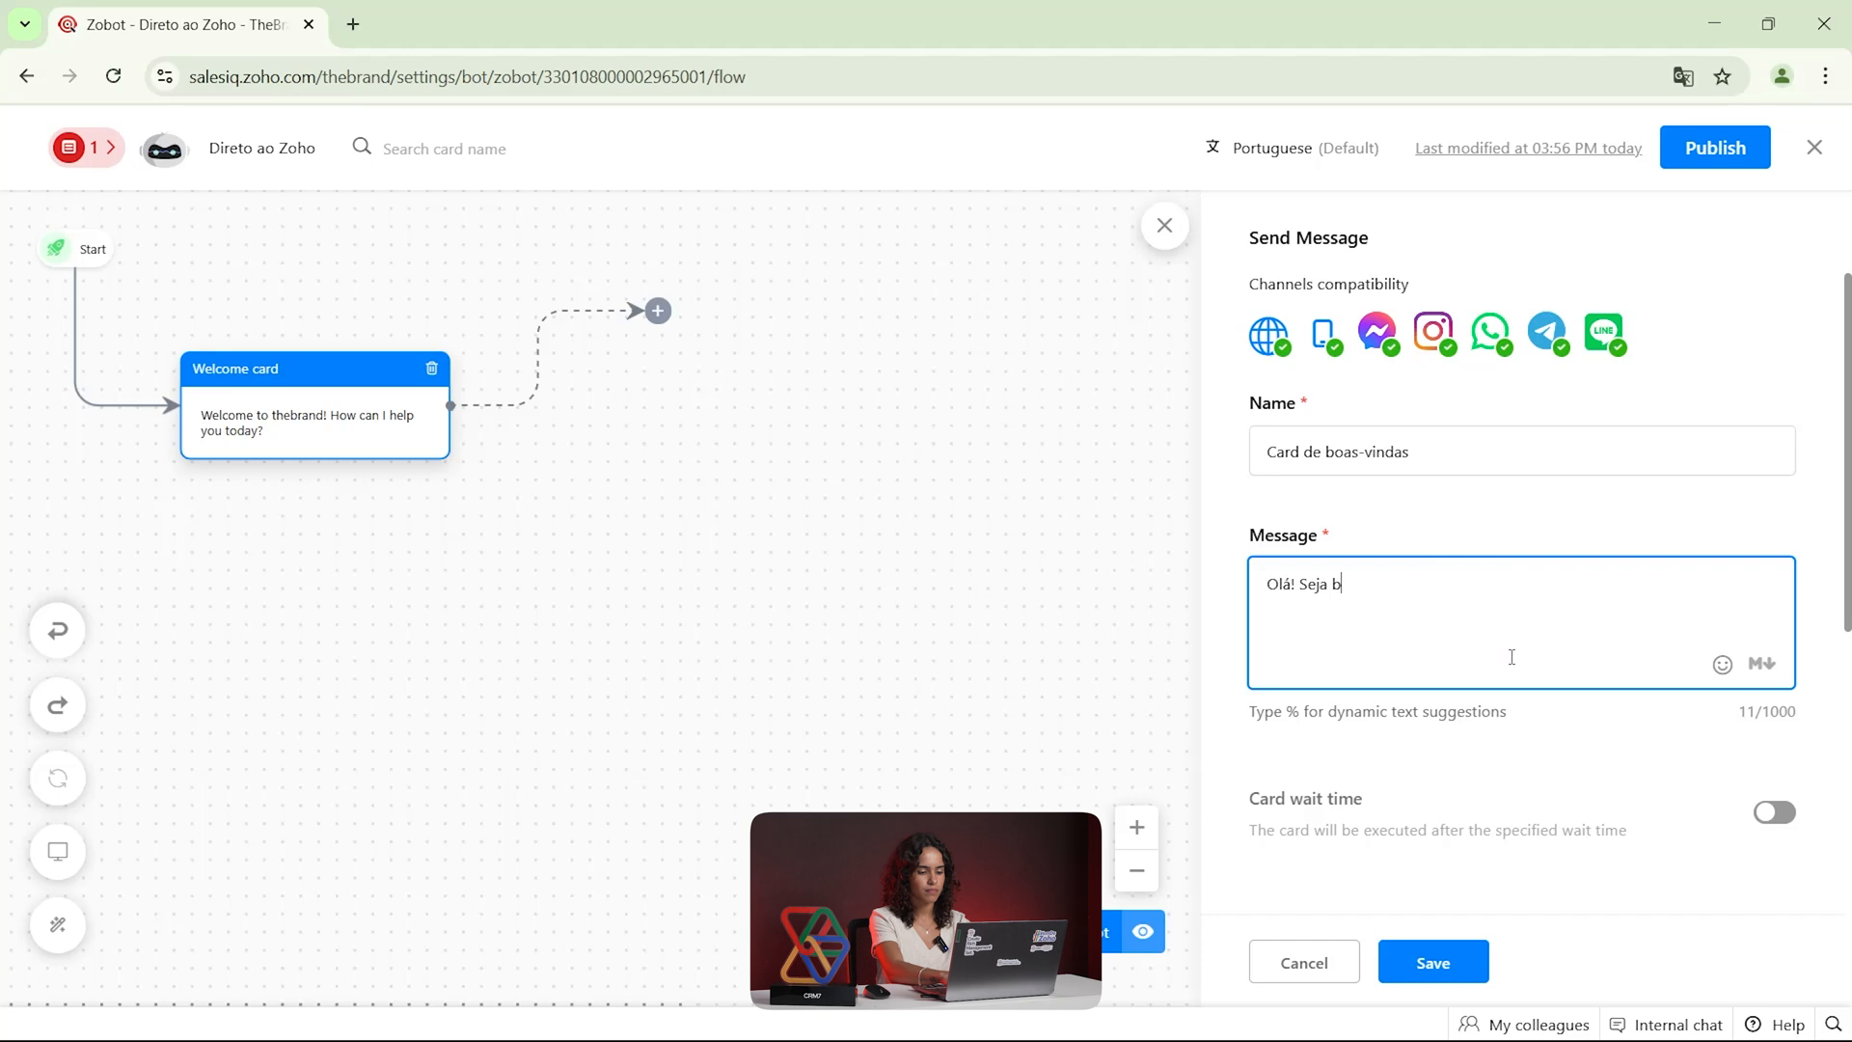
pyautogui.write('em vinco ao direto ao zoho!')
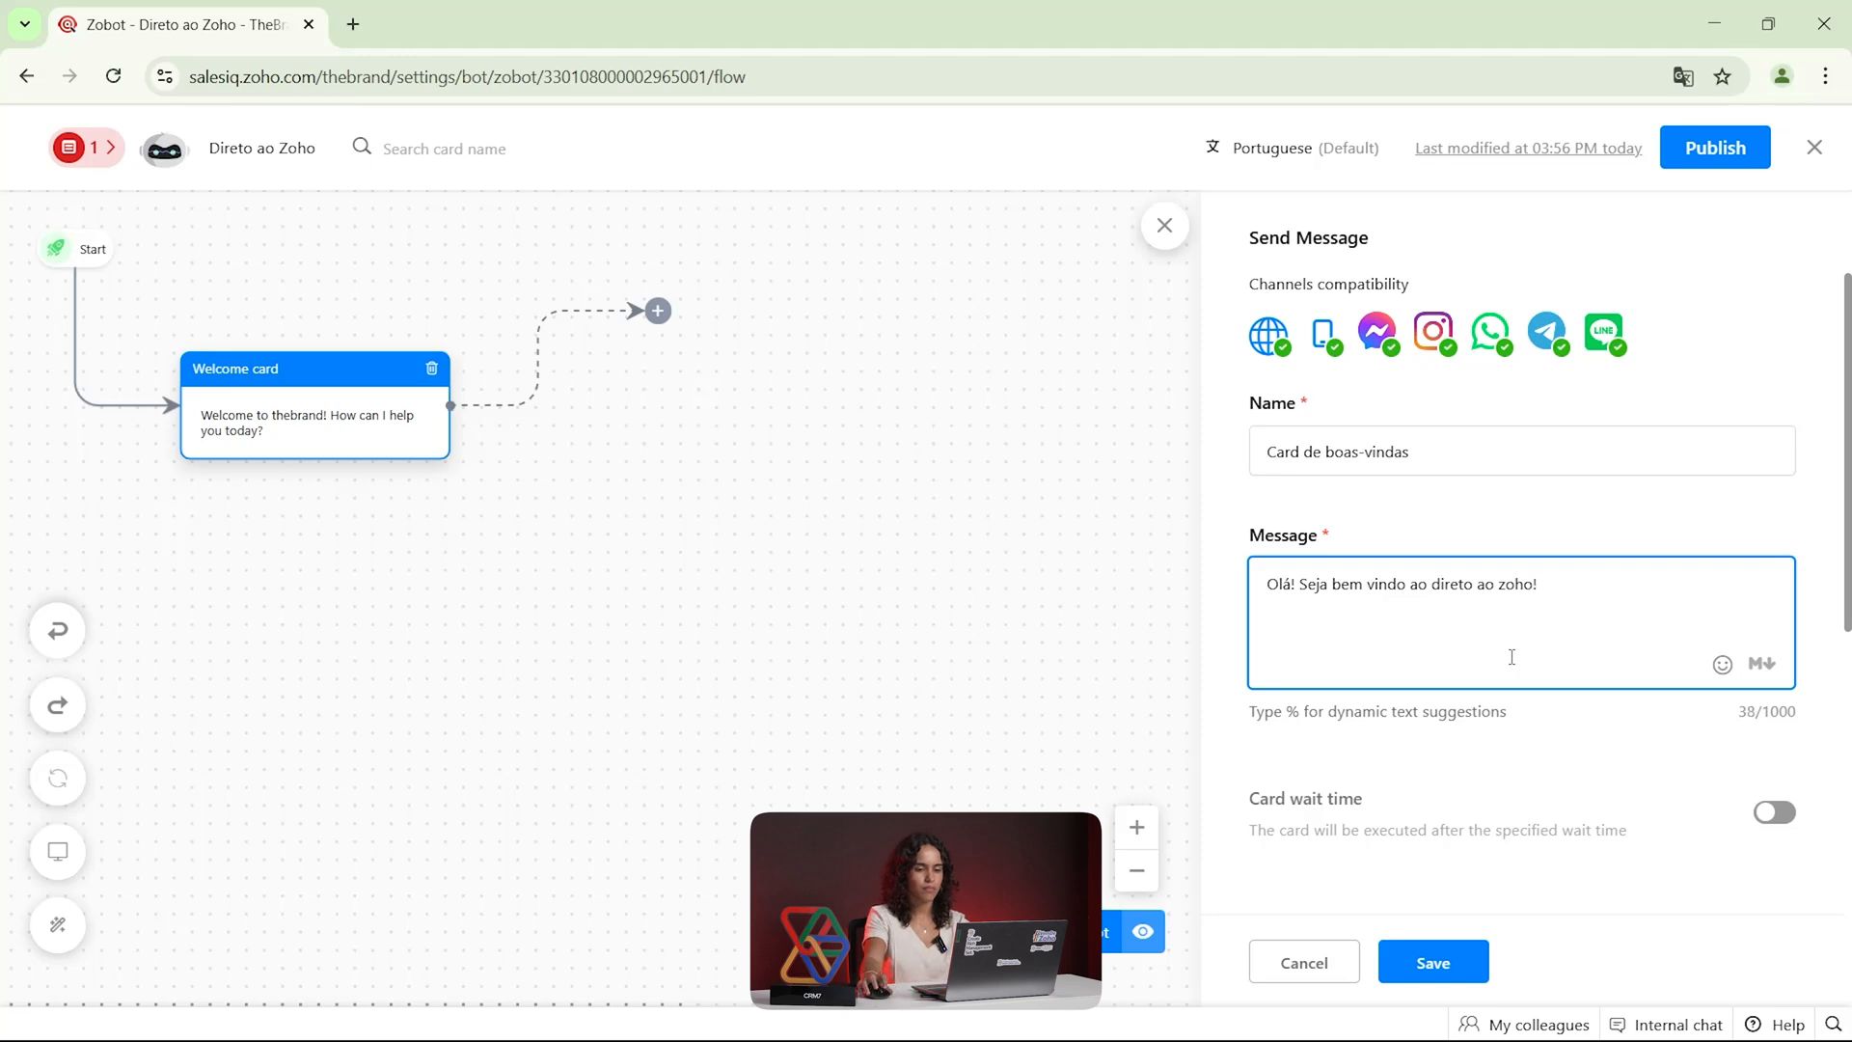
pyautogui.scroll(-5, 1511, 830)
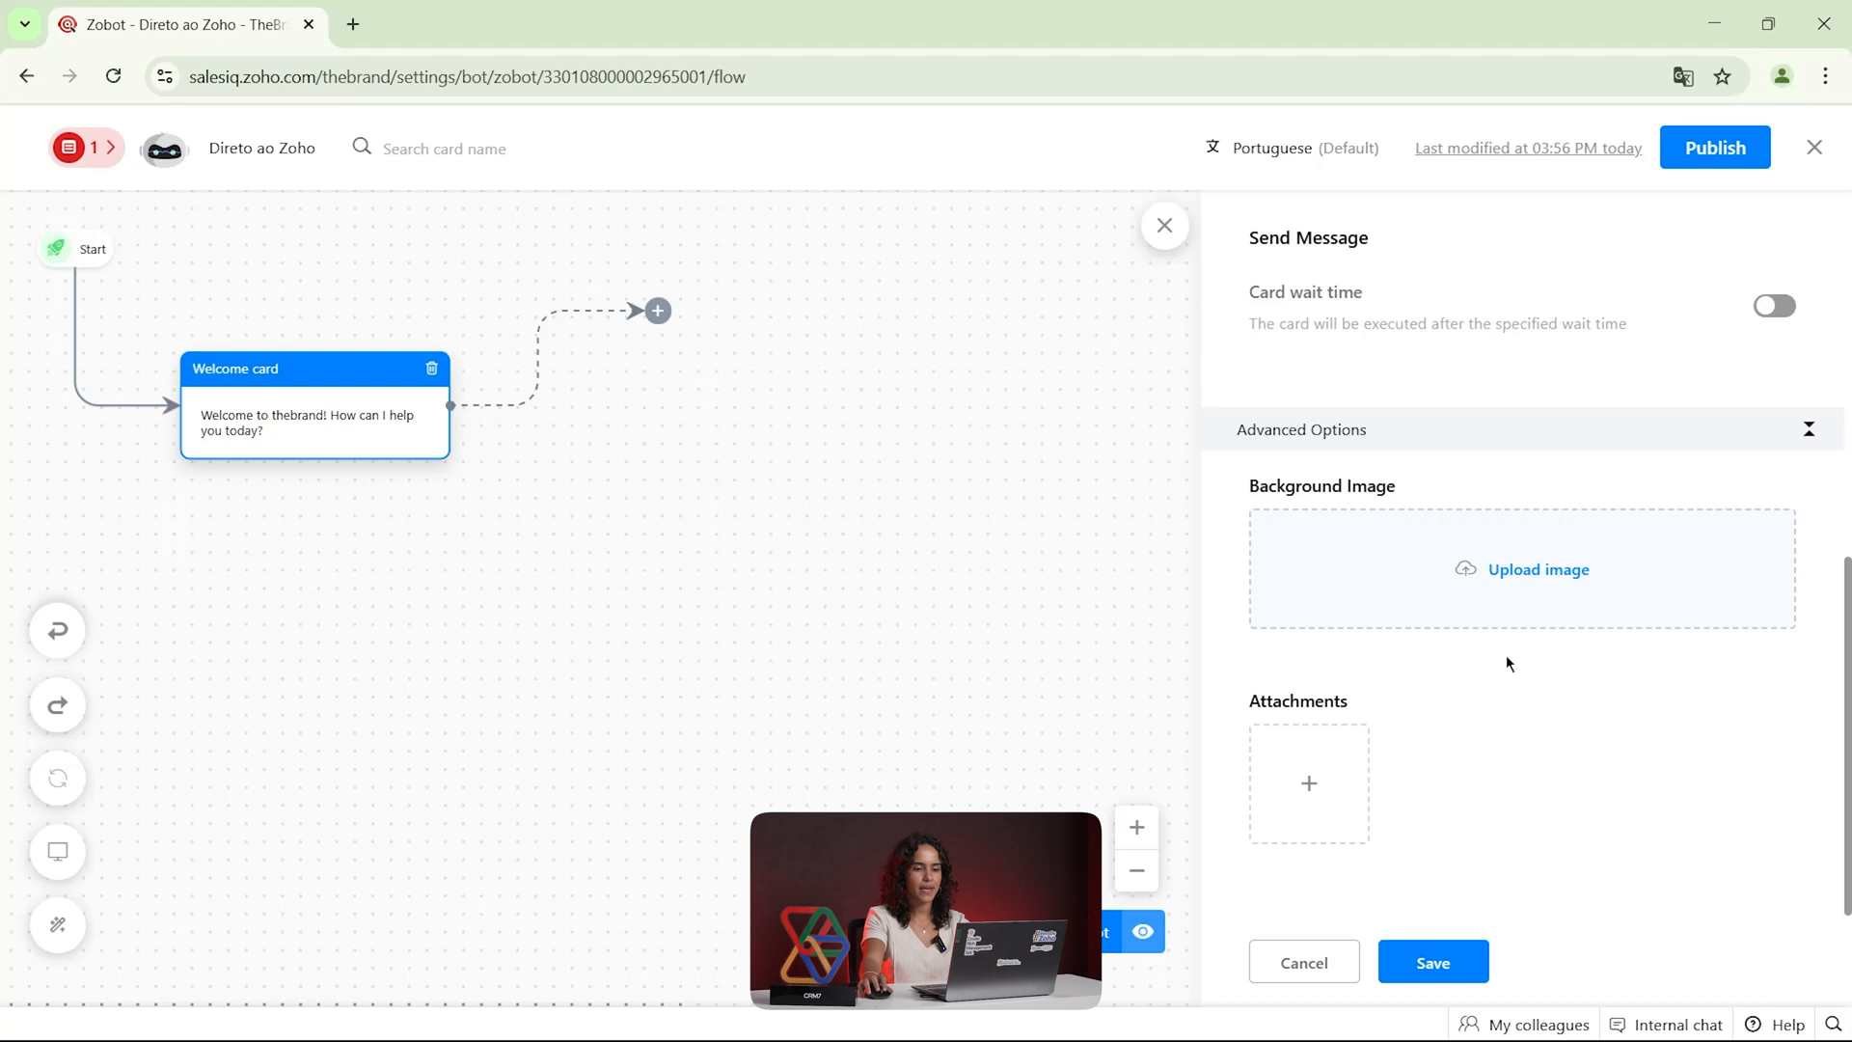
pyautogui.click(1434, 959)
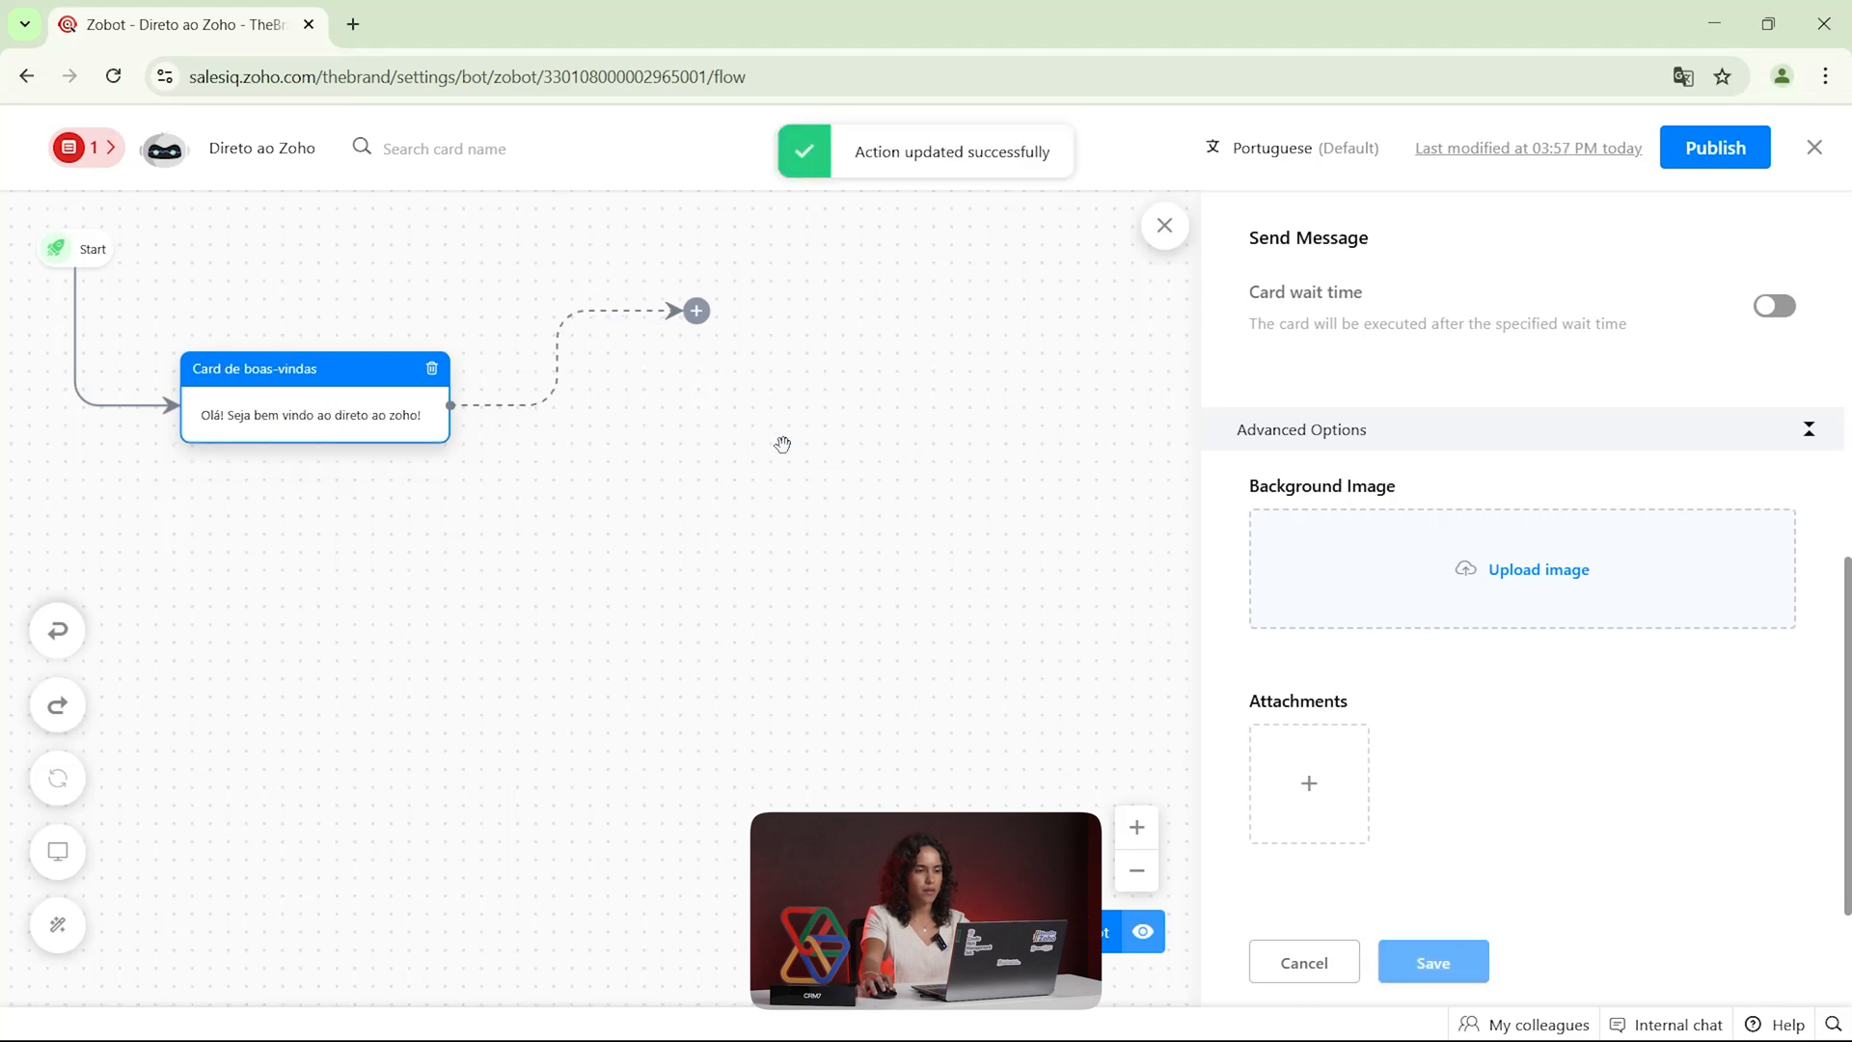
# Browse the response and input cards and add a Button card after Card de boas-vindas, keeping its default name and message
pyautogui.click(696, 311)
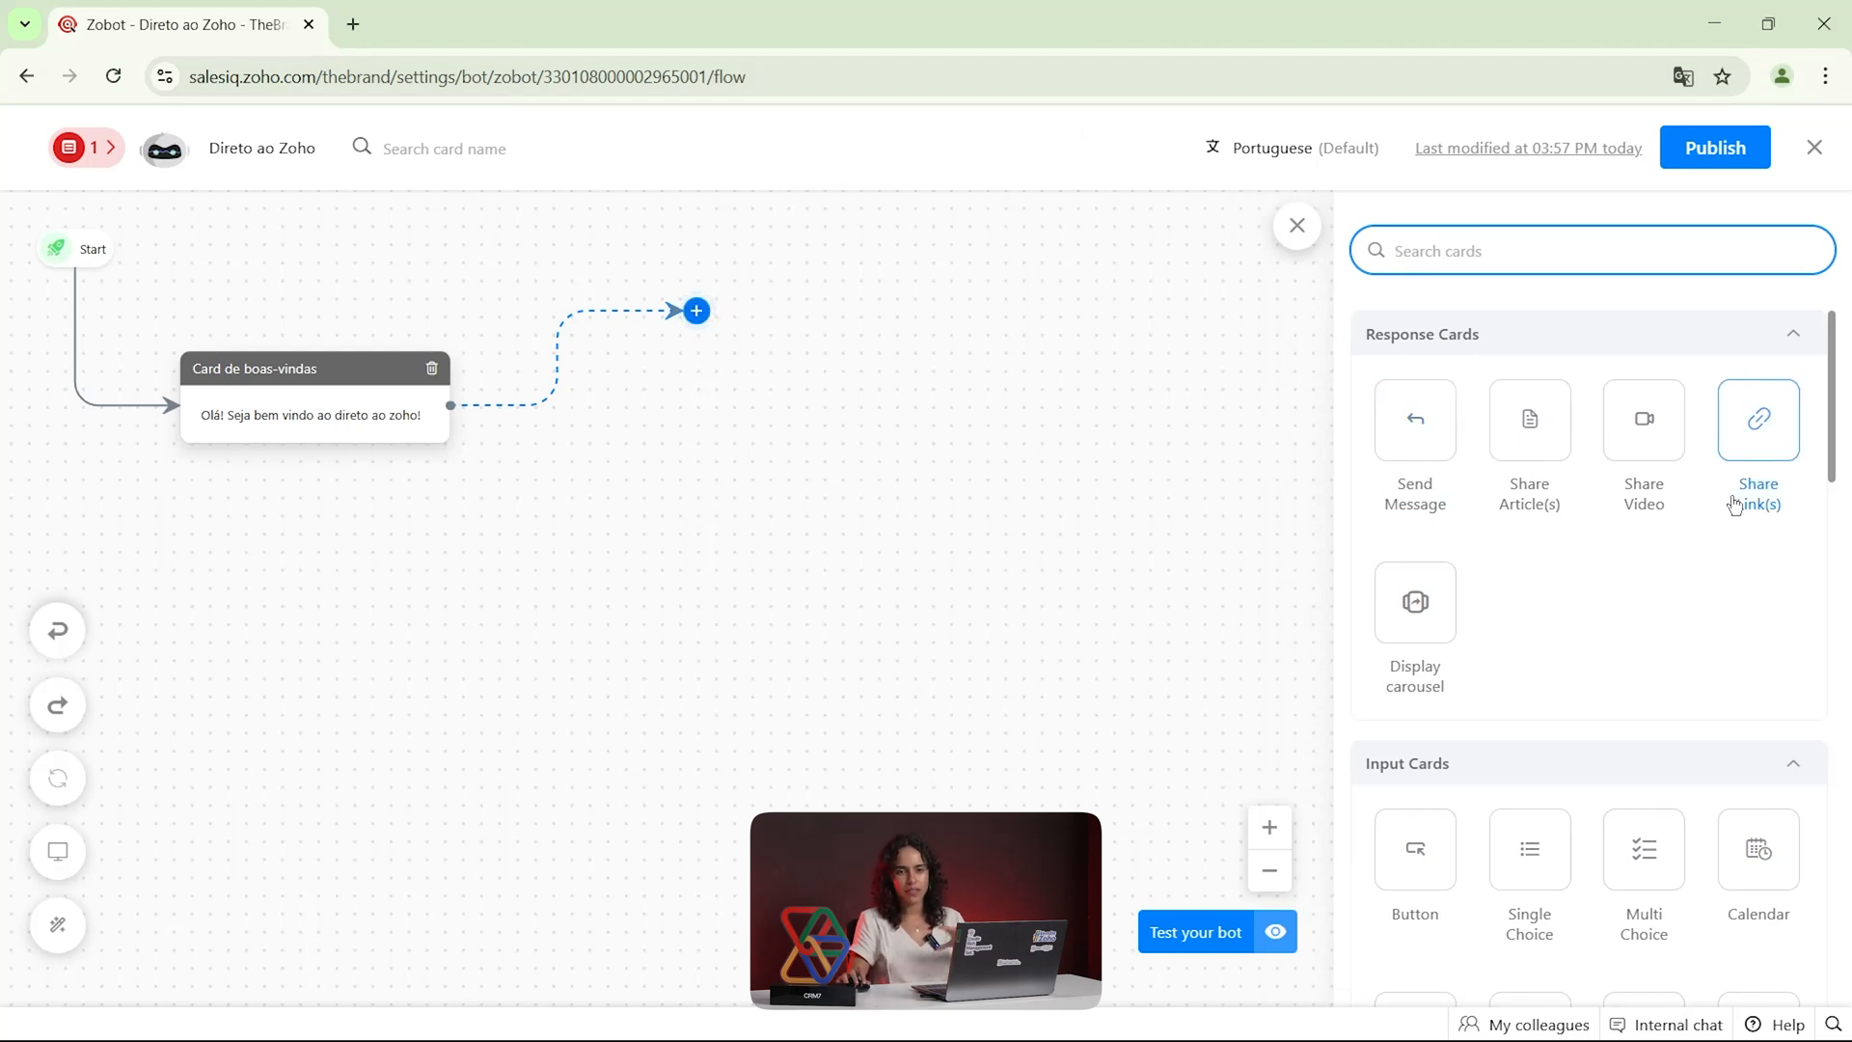
pyautogui.scroll(-1, 1495, 588)
pyautogui.scroll(1, 1476, 550)
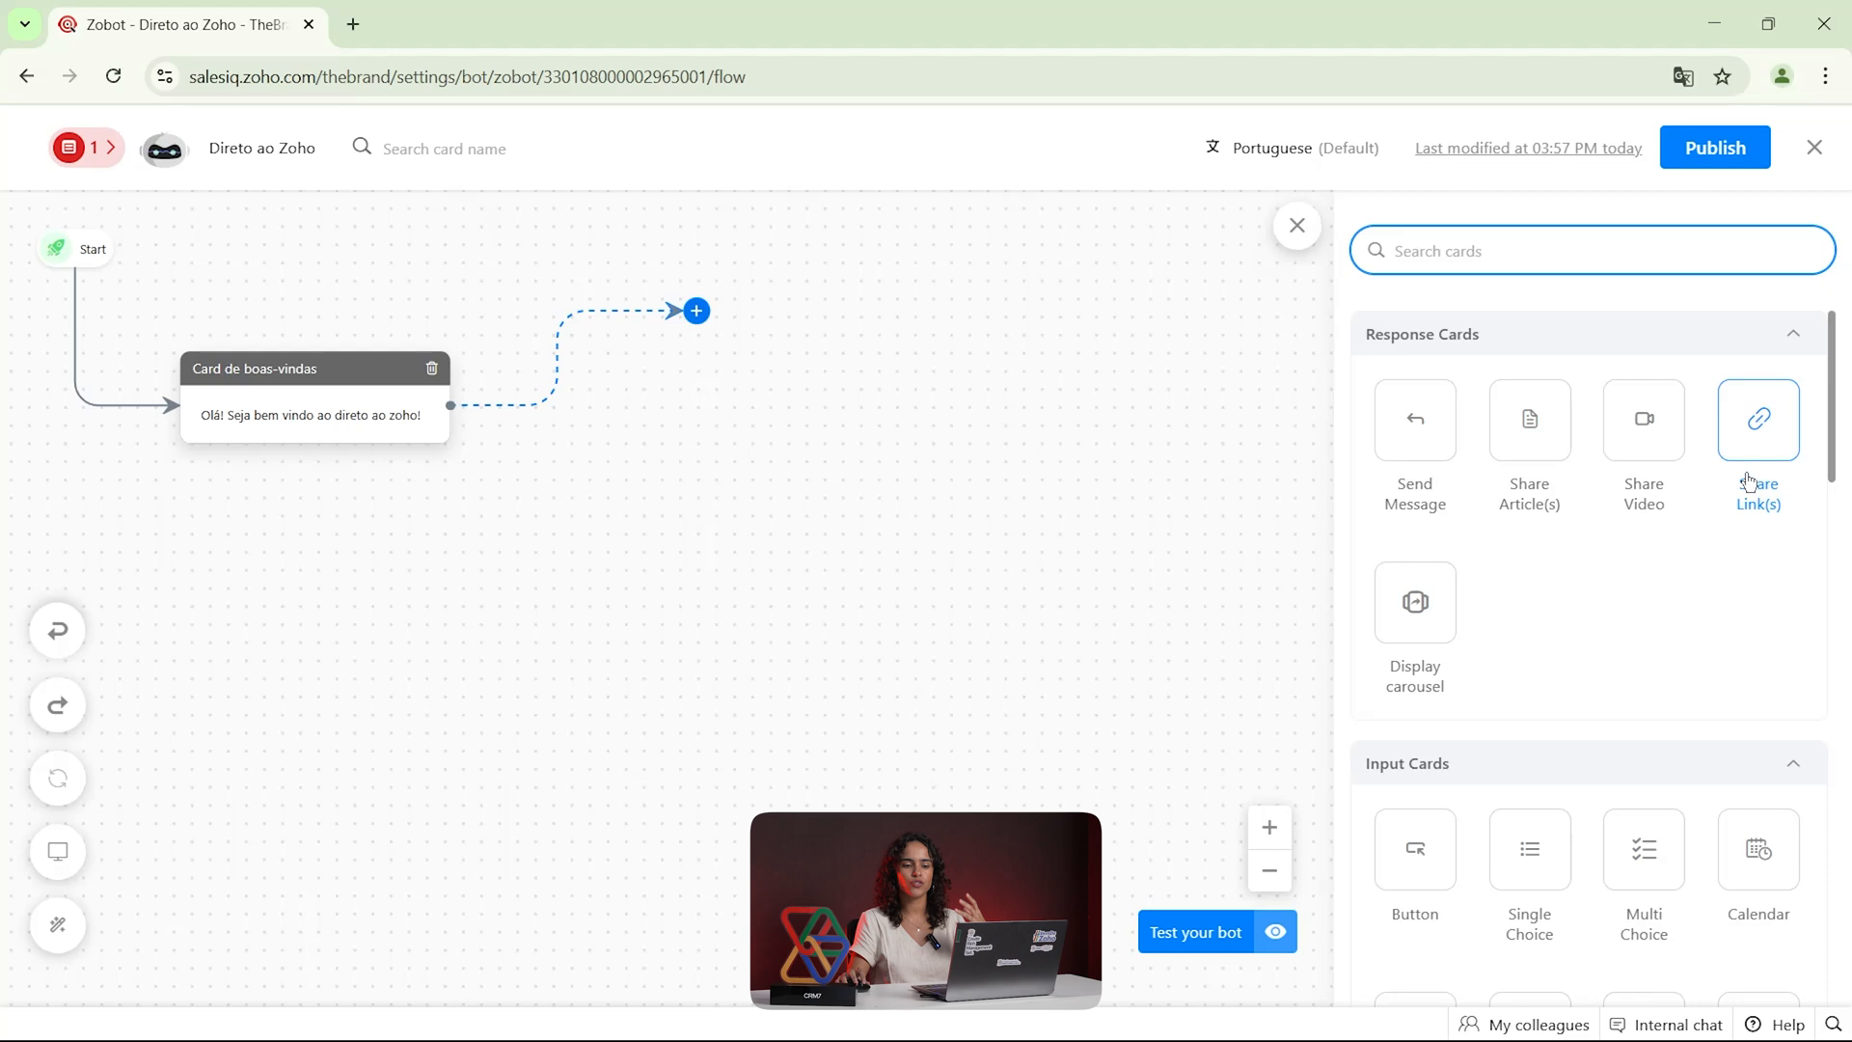
pyautogui.scroll(-4, 1447, 654)
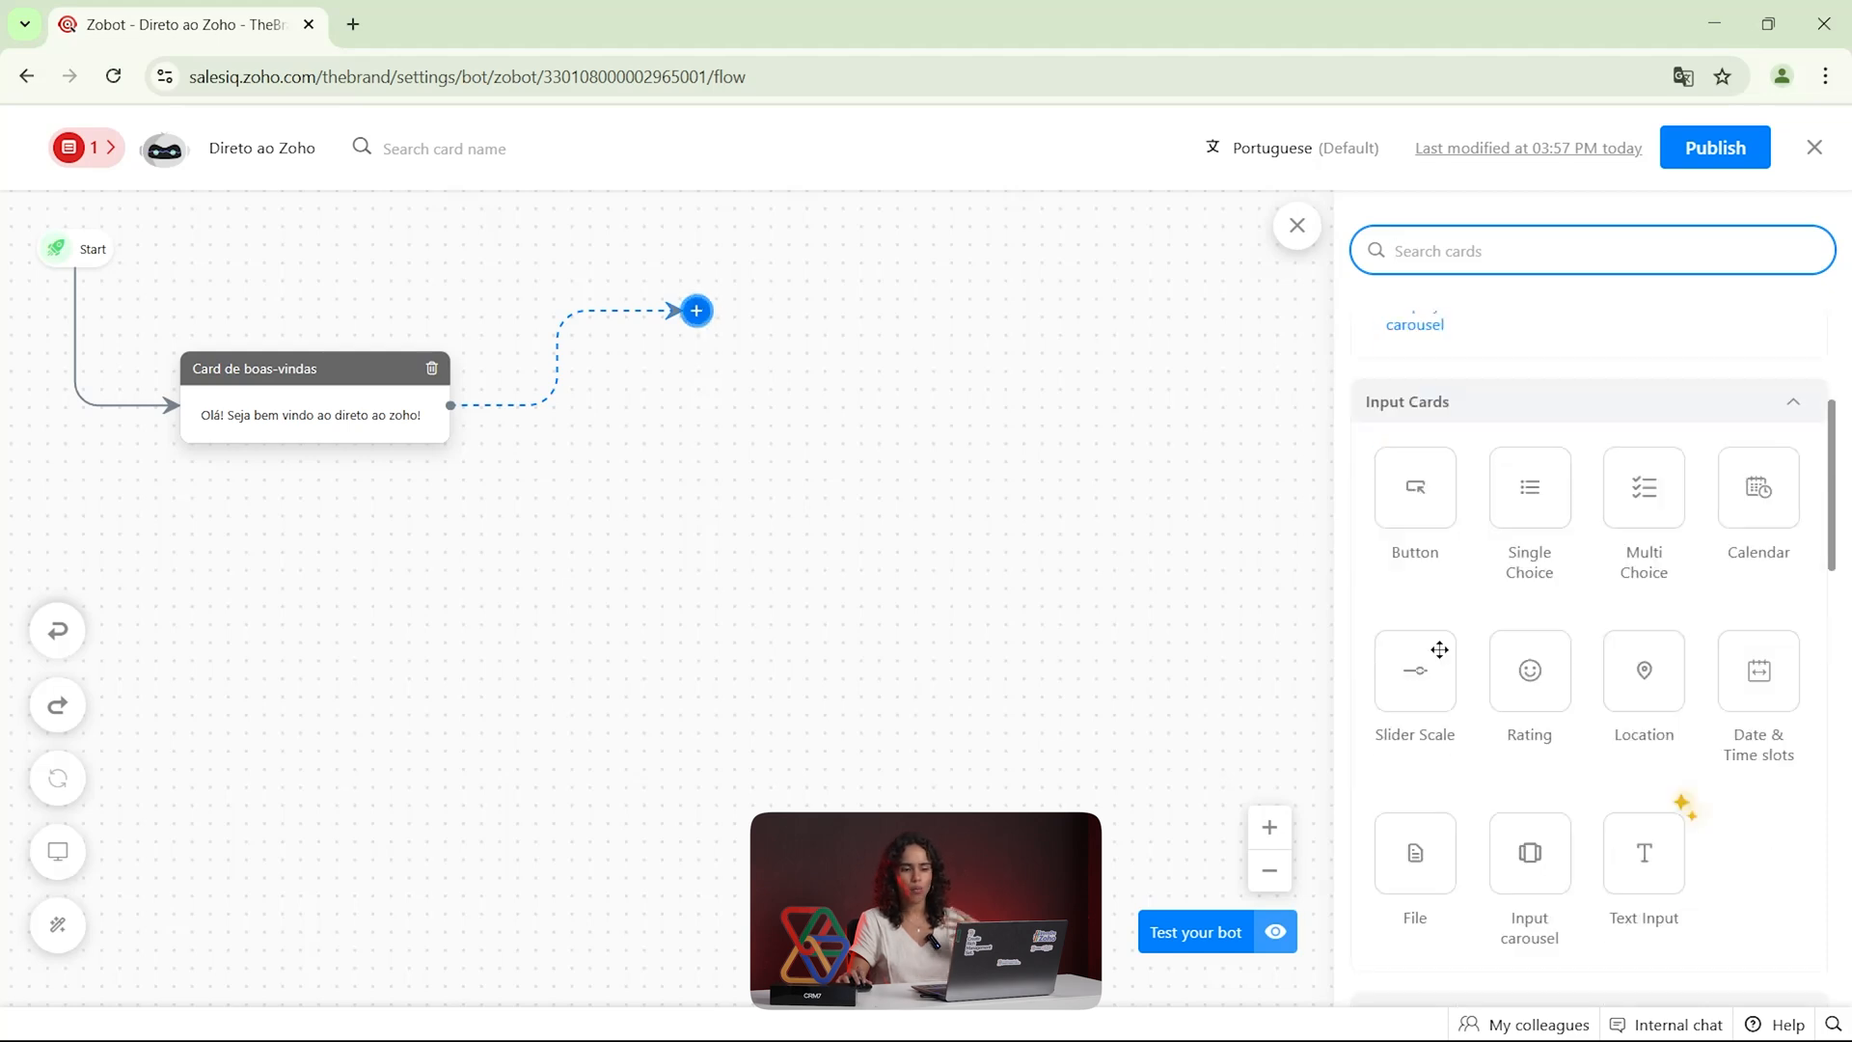
pyautogui.scroll(-1, 1424, 559)
pyautogui.scroll(1, 1417, 523)
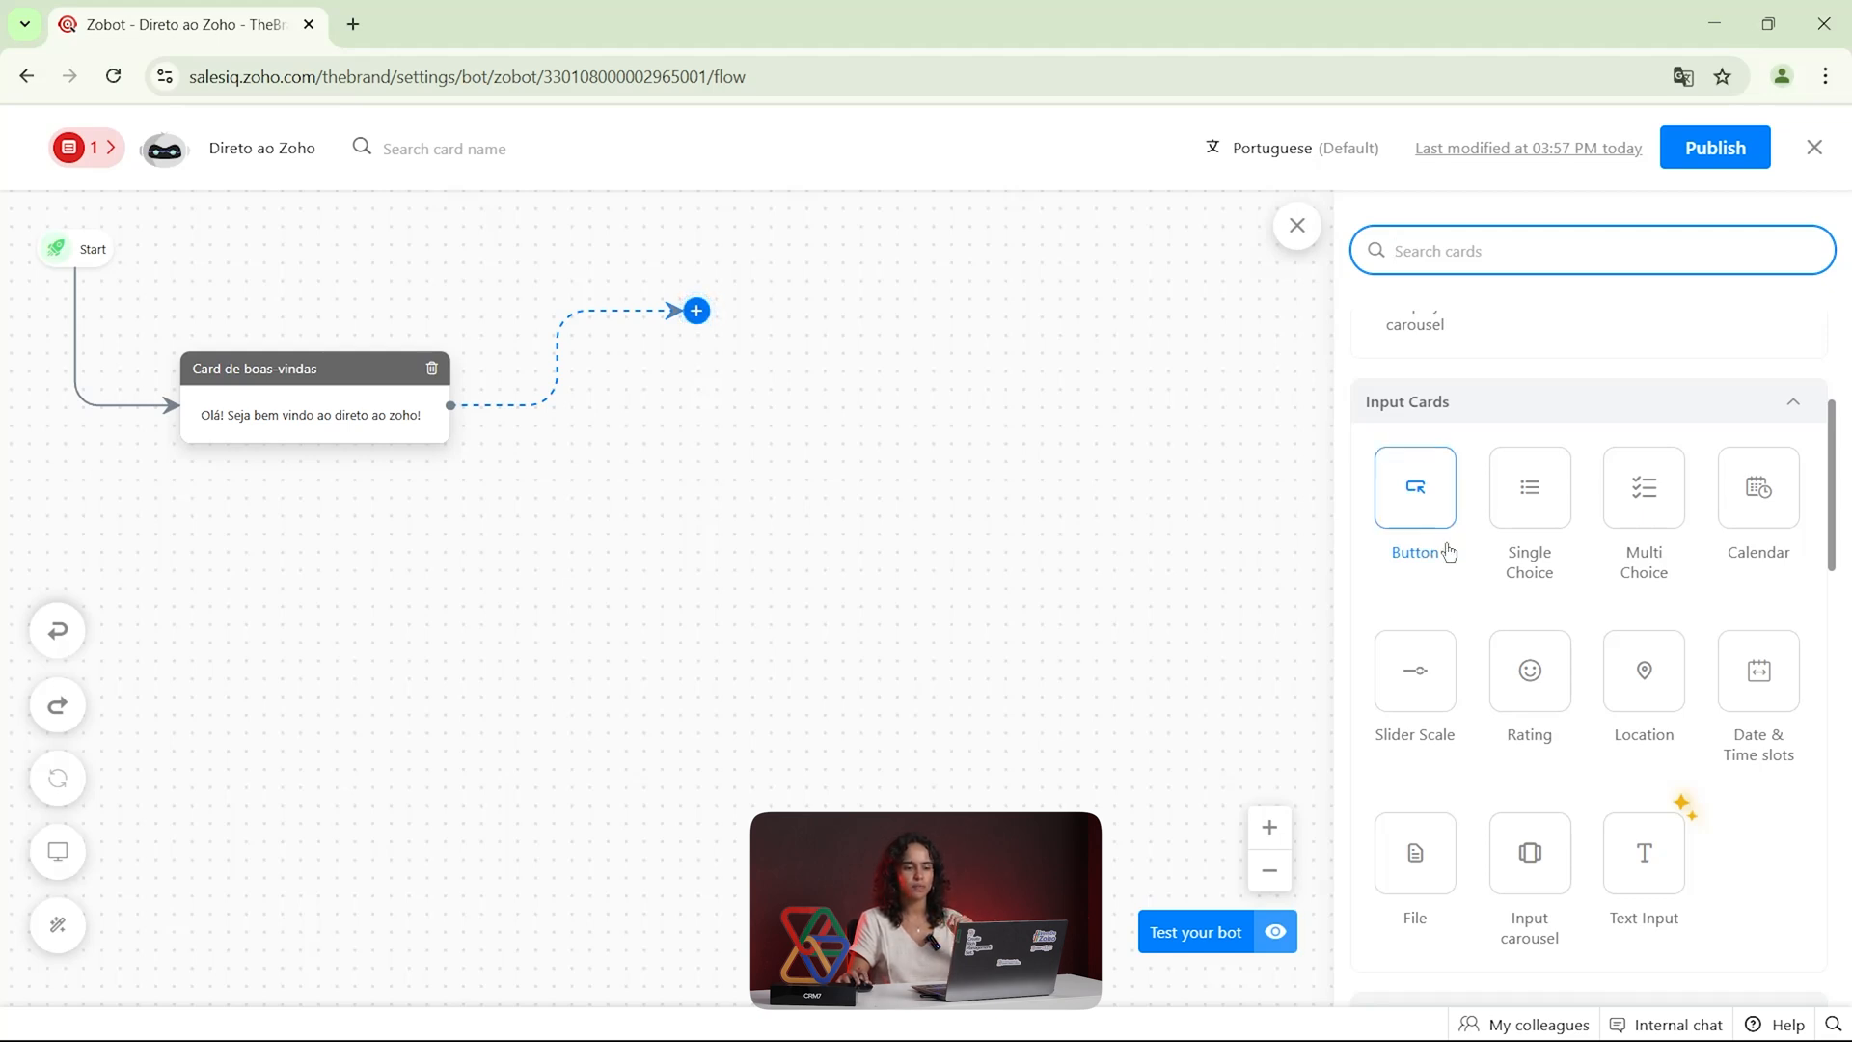
pyautogui.moveTo(1434, 518); pyautogui.dragTo(746, 338)
pyautogui.scroll(-2, 1392, 463)
pyautogui.scroll(2, 1364, 388)
pyautogui.moveTo(1391, 450); pyautogui.dragTo(1199, 500)
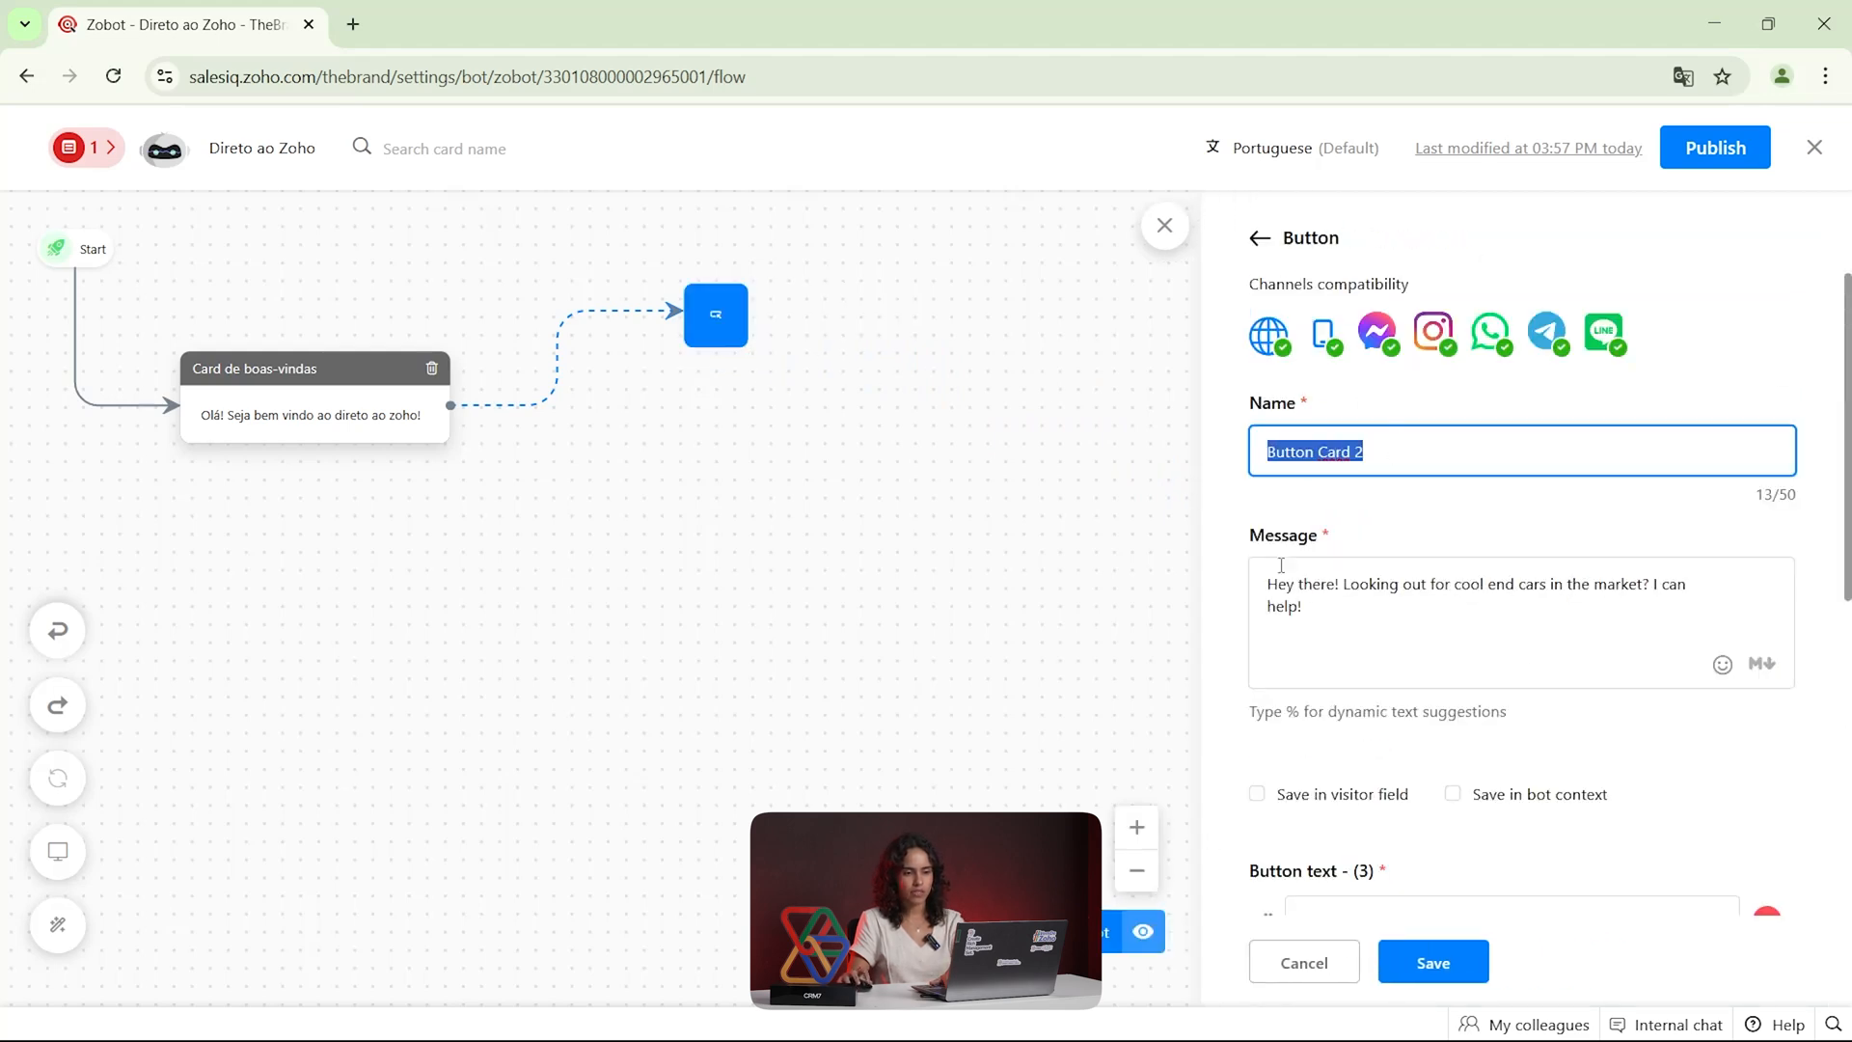
pyautogui.moveTo(1330, 608); pyautogui.dragTo(1256, 578)
pyautogui.click(1316, 627)
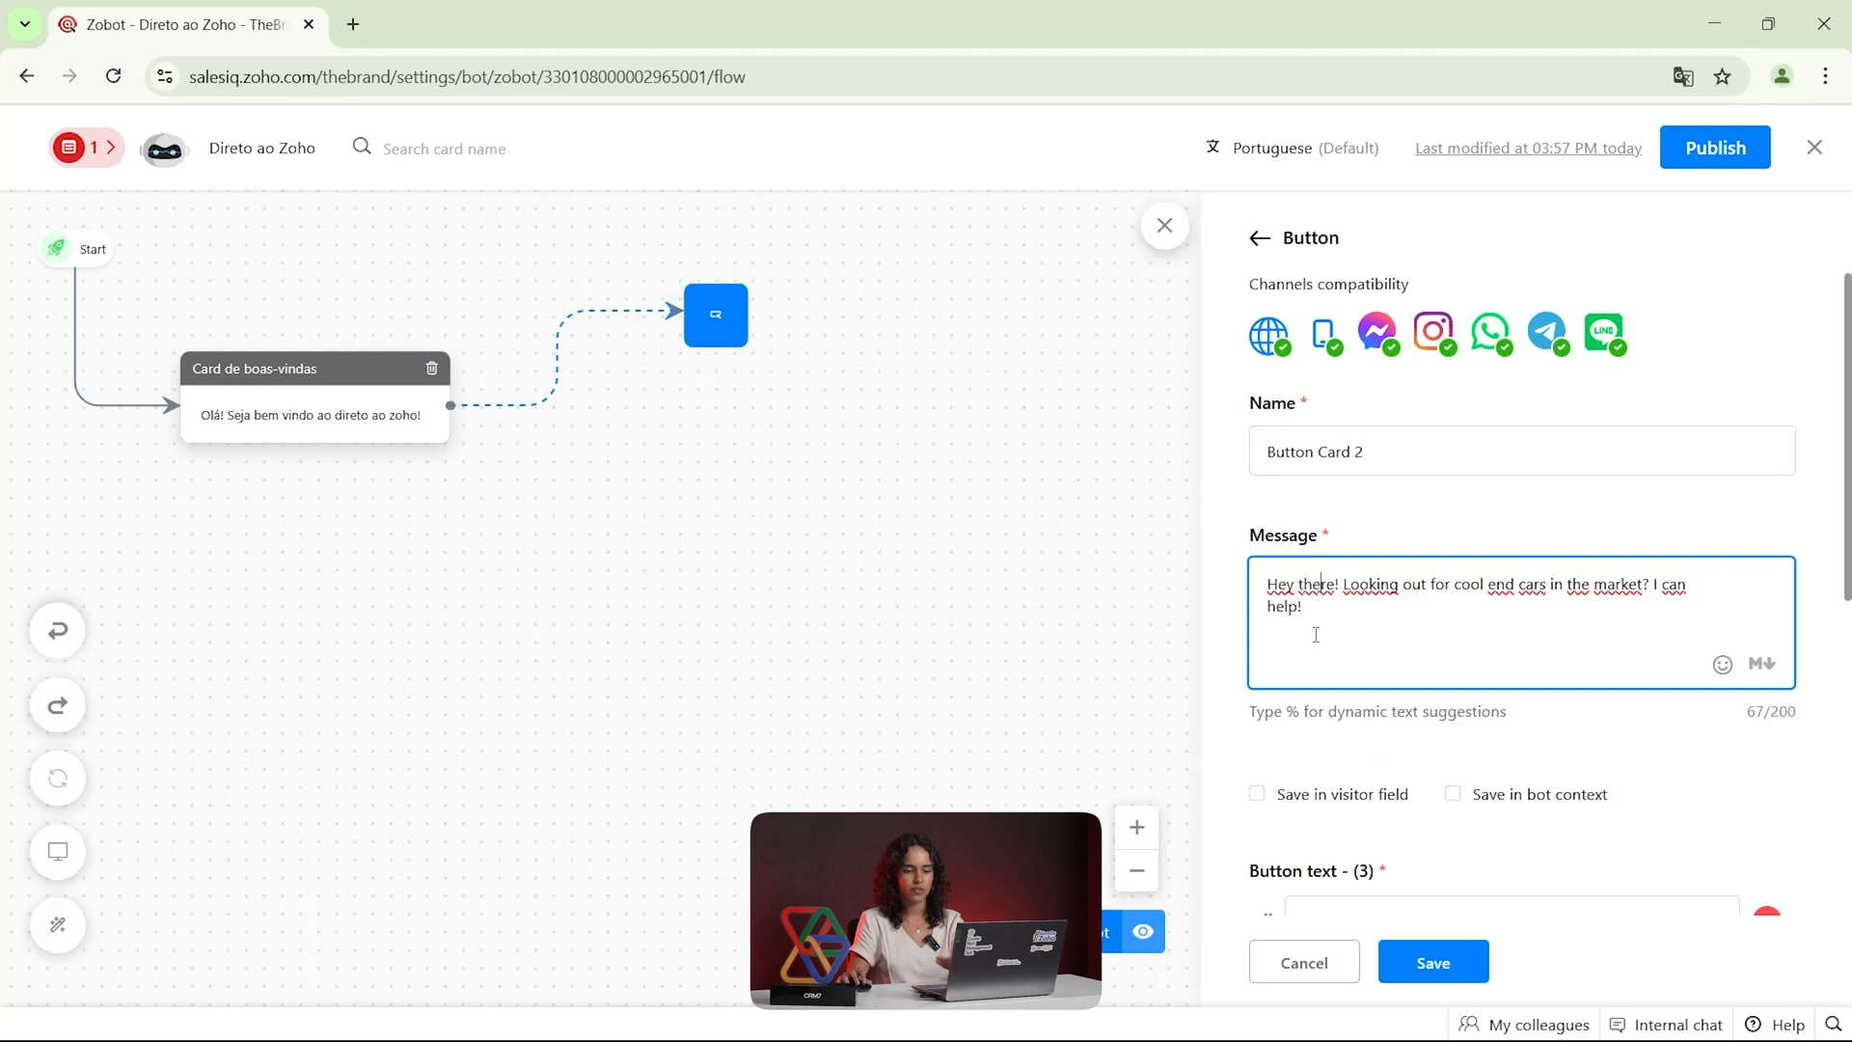
# Set the Button card's first button text to Produtos
pyautogui.scroll(-4, 1315, 632)
pyautogui.moveTo(1421, 560); pyautogui.dragTo(1271, 566)
pyautogui.press('BackSpace')
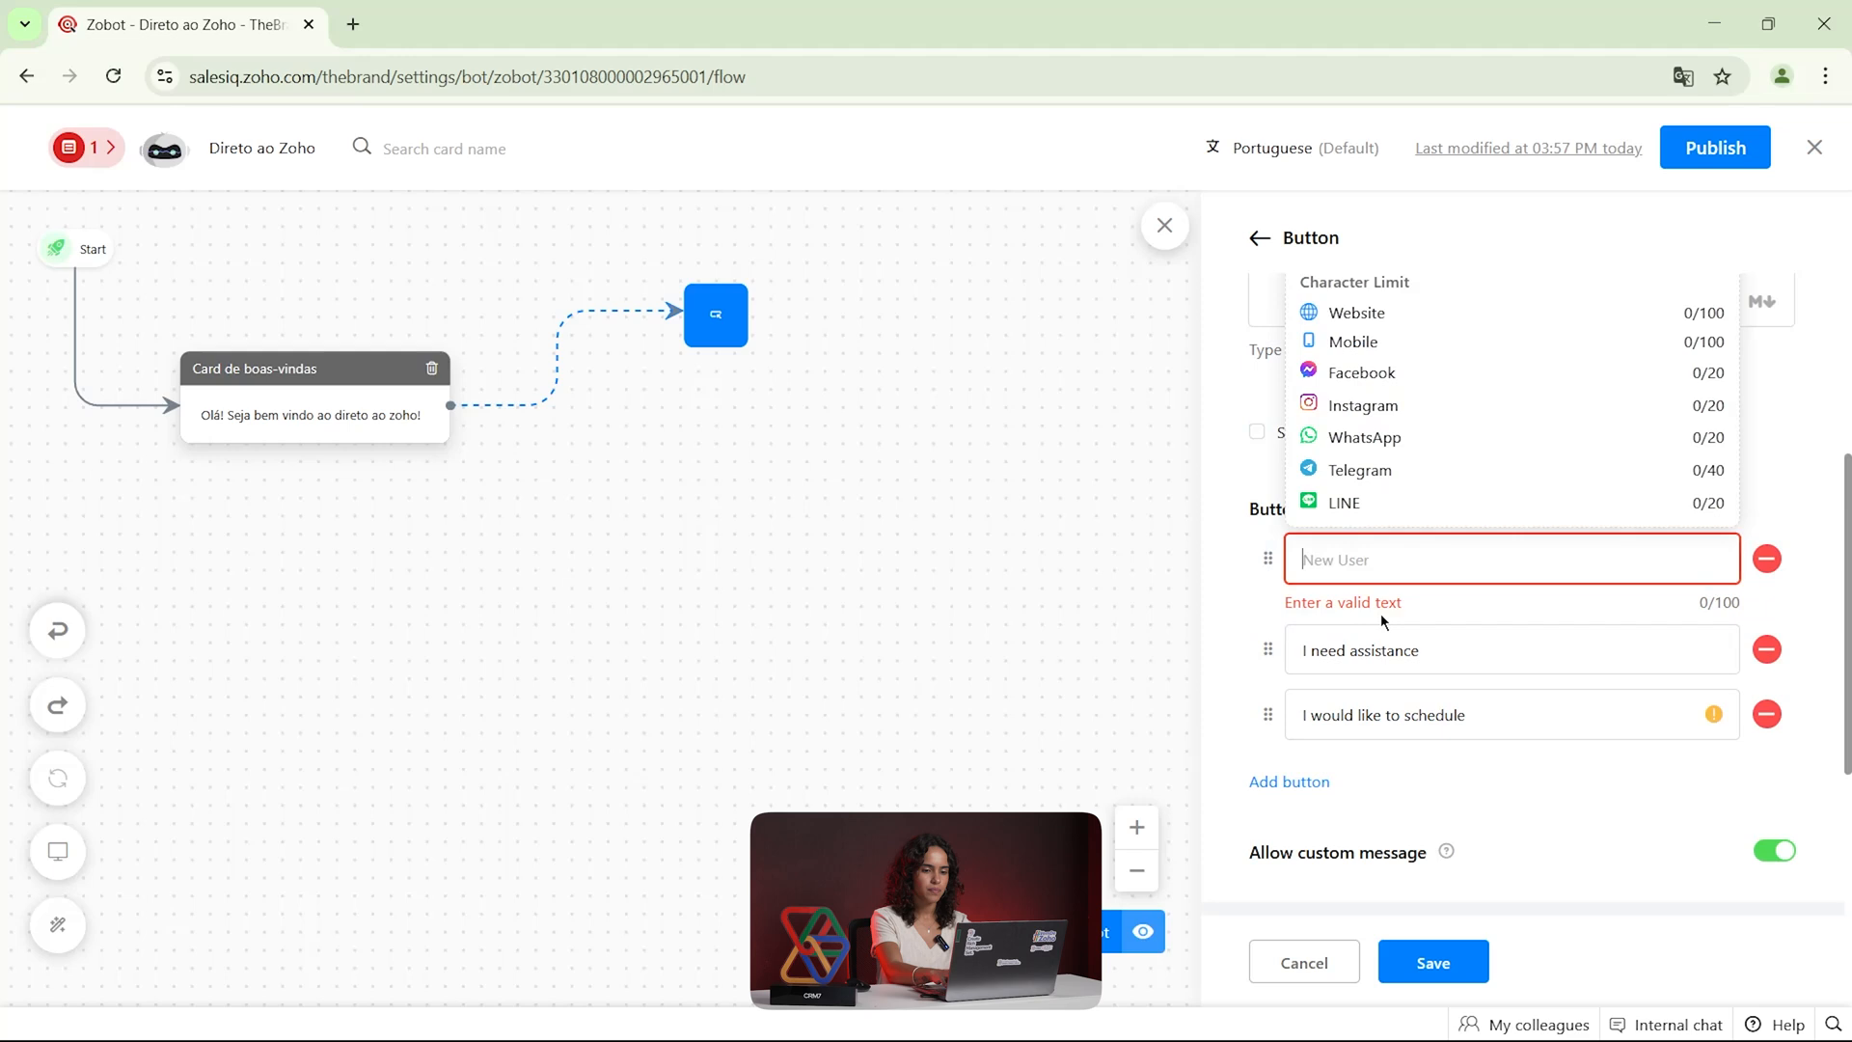
pyautogui.write('Produtos')
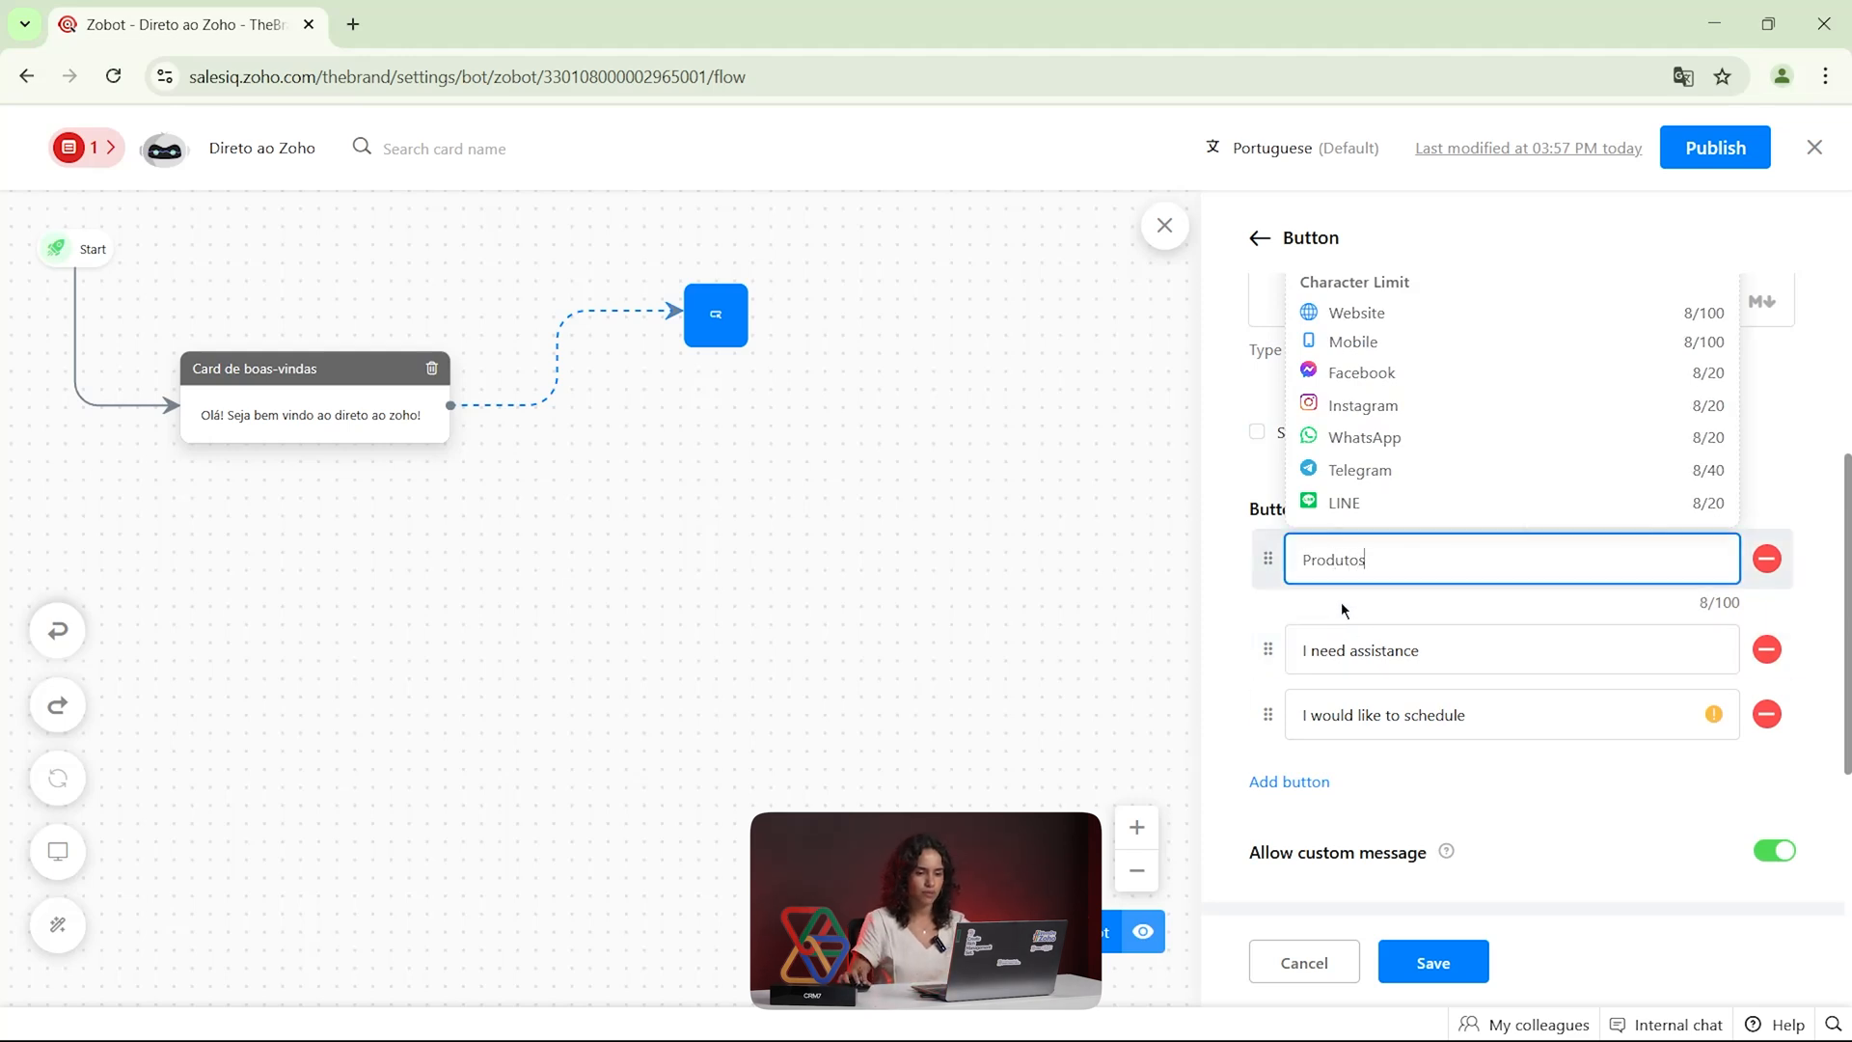
# Replace the first button's text with Financeiro
pyautogui.moveTo(1362, 561); pyautogui.dragTo(1290, 579)
pyautogui.write('Fian')
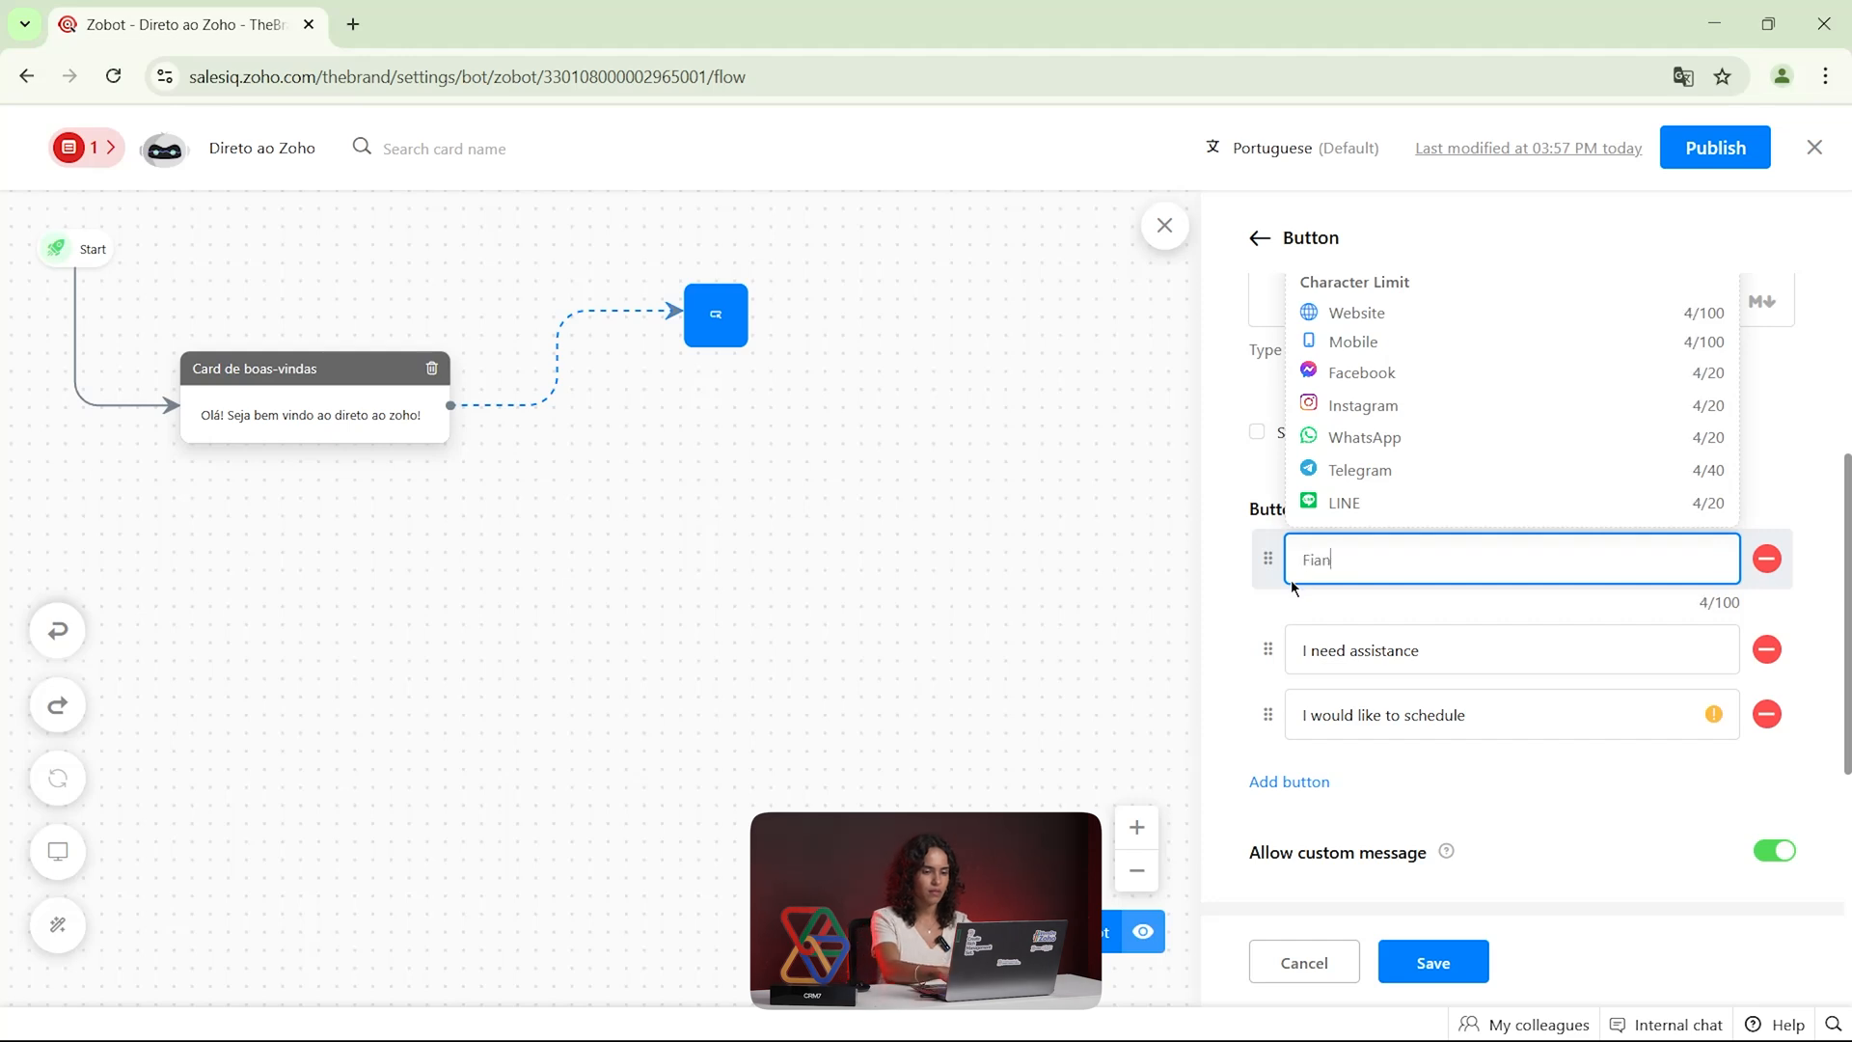
pyautogui.write('n')
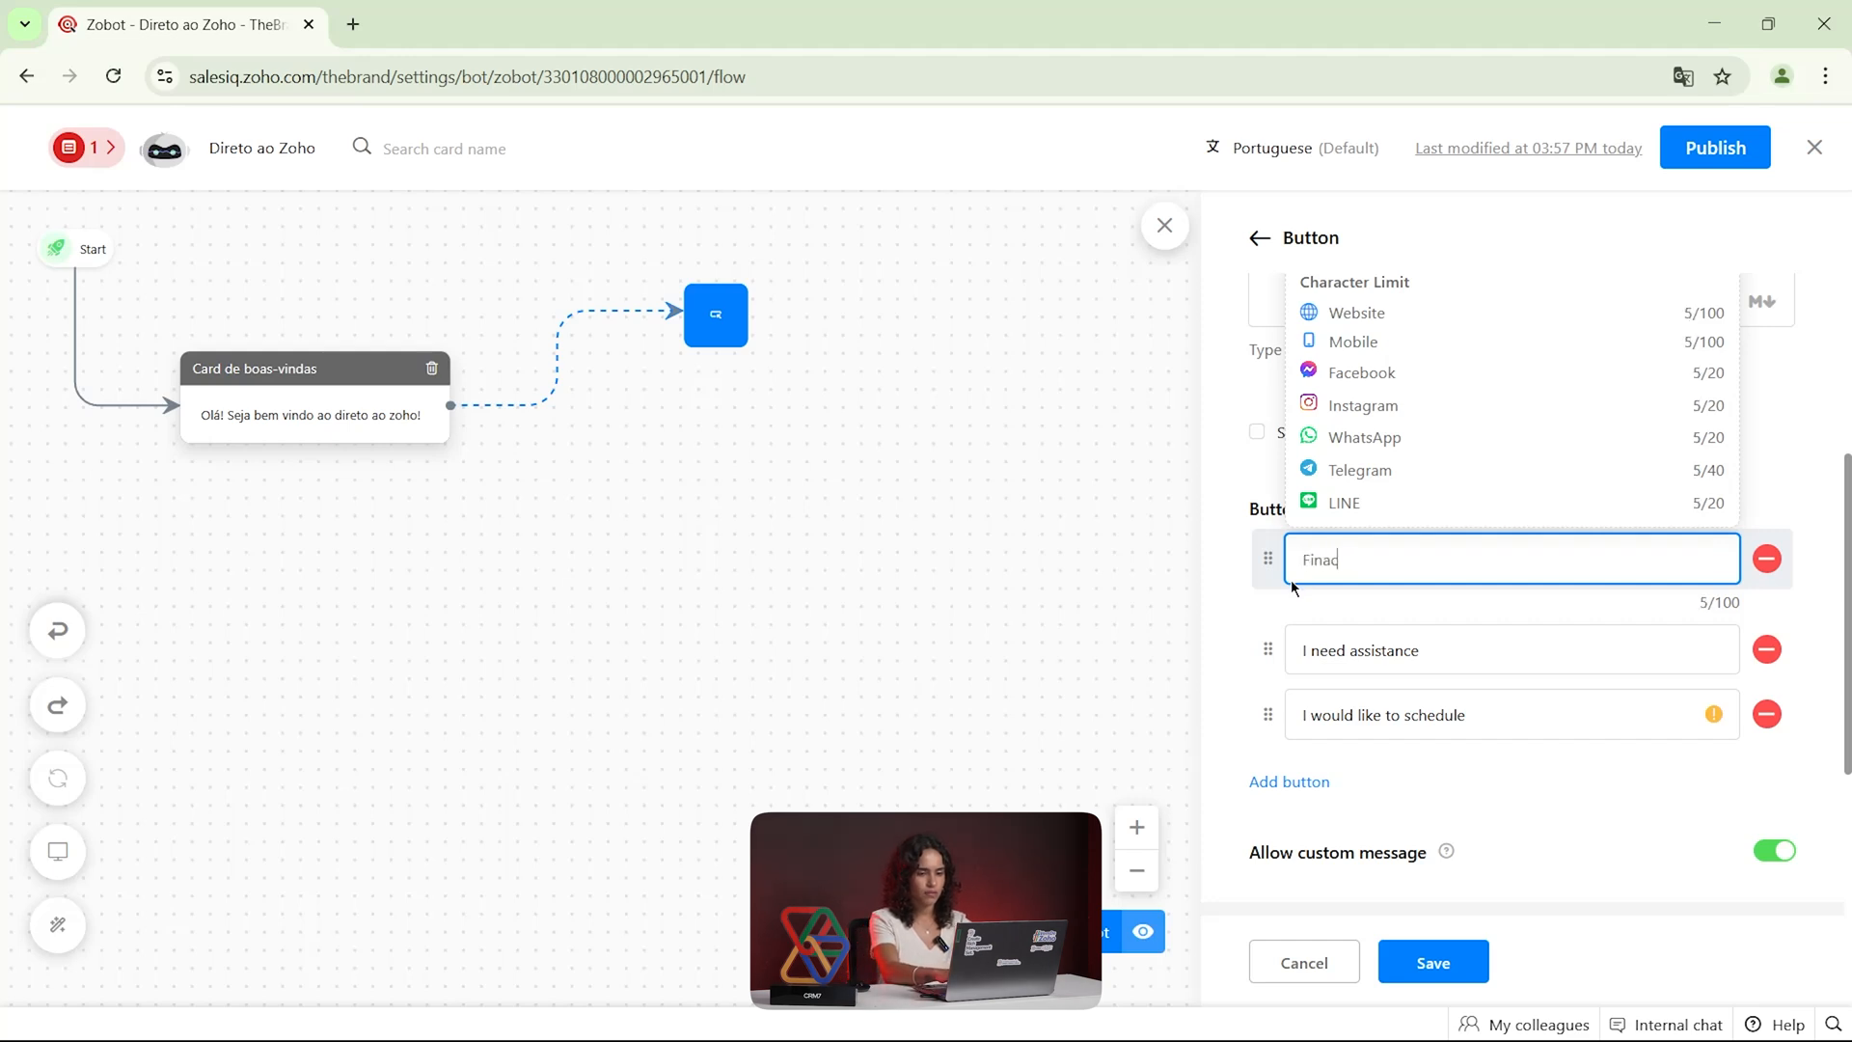
pyautogui.write('ceiro')
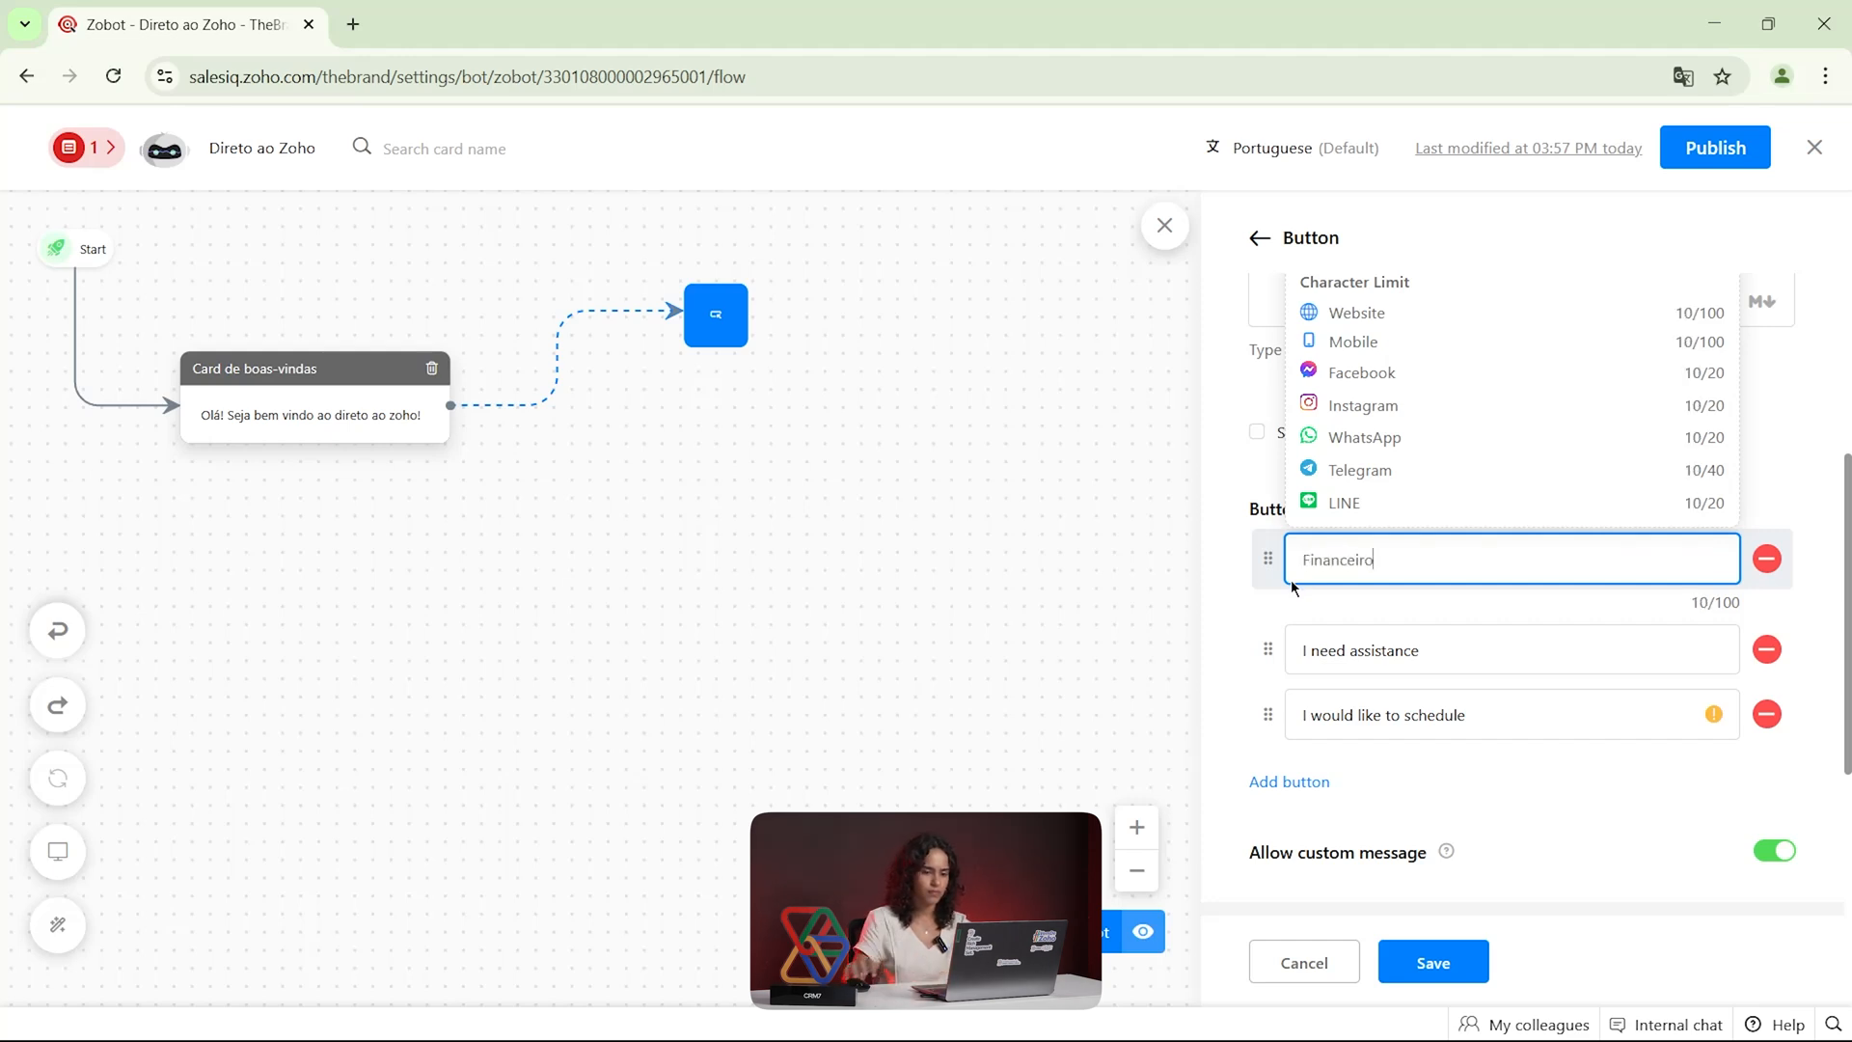
# Set the second button's text to Produção and the third button's text to Marketing
pyautogui.click(1436, 650)
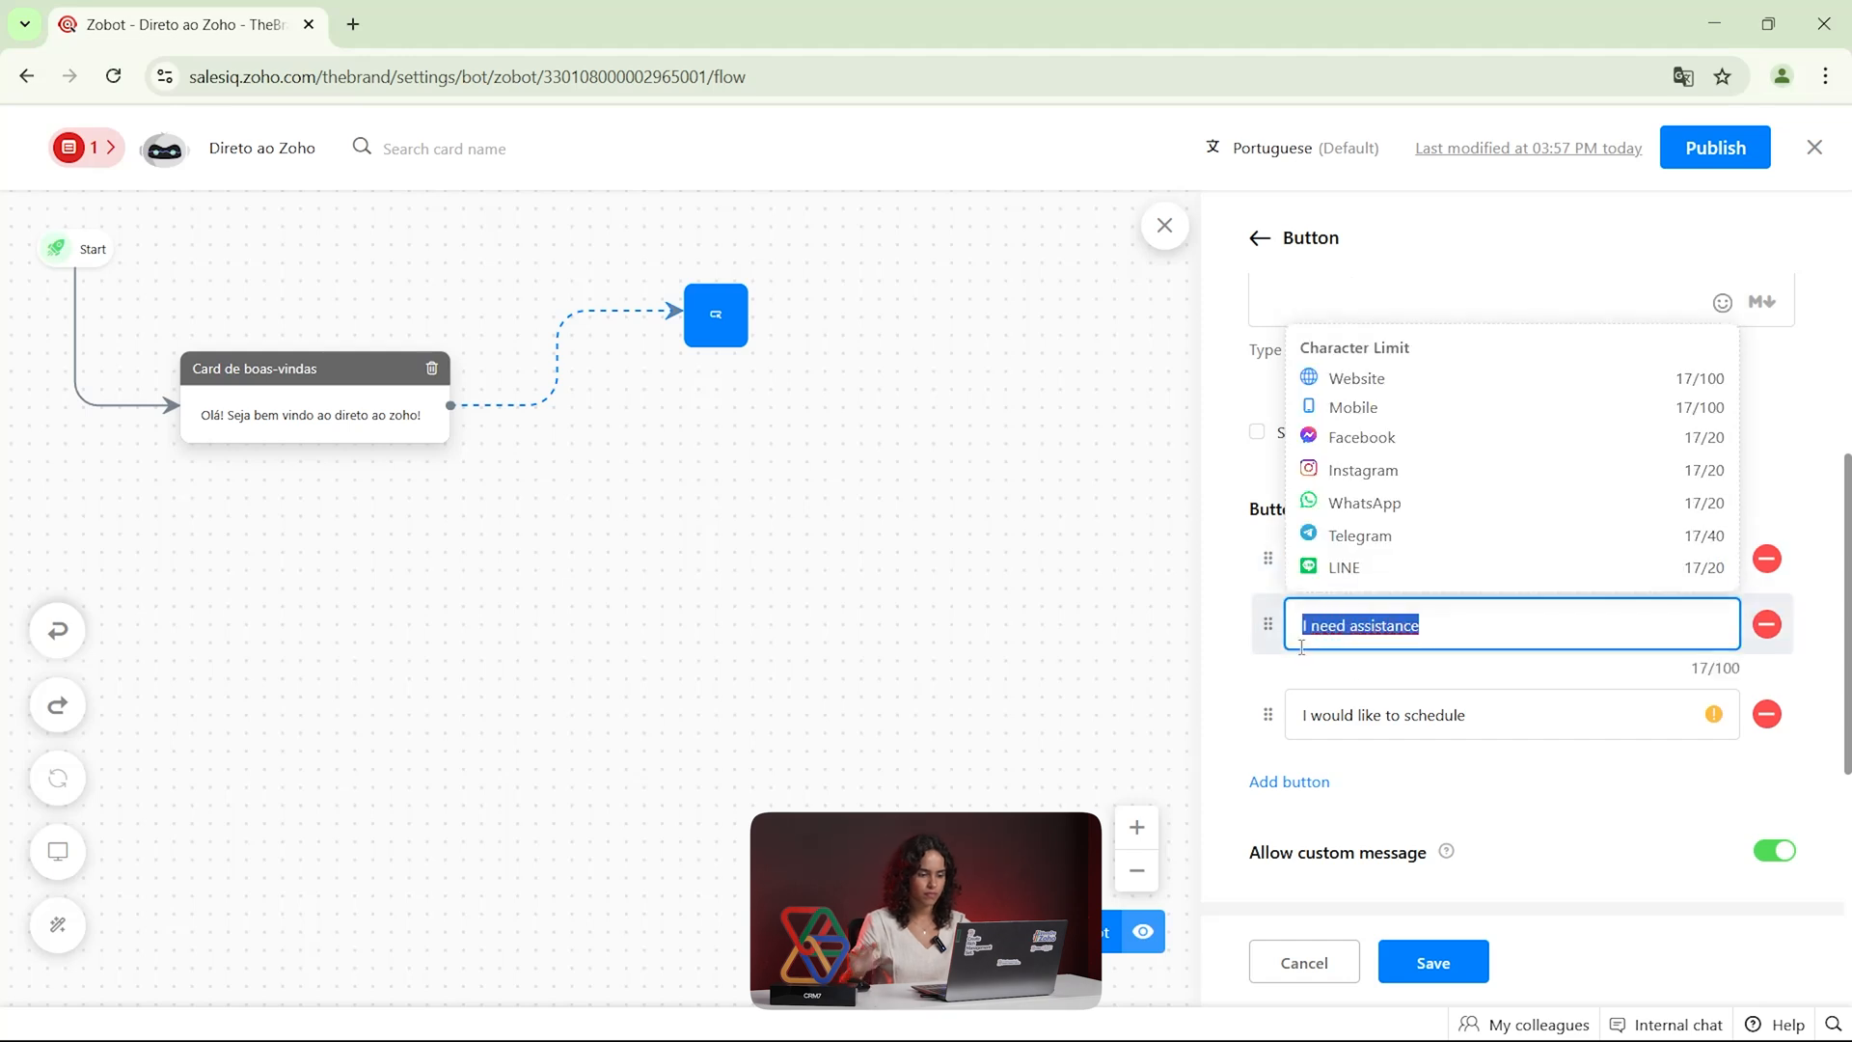
pyautogui.write('Produção')
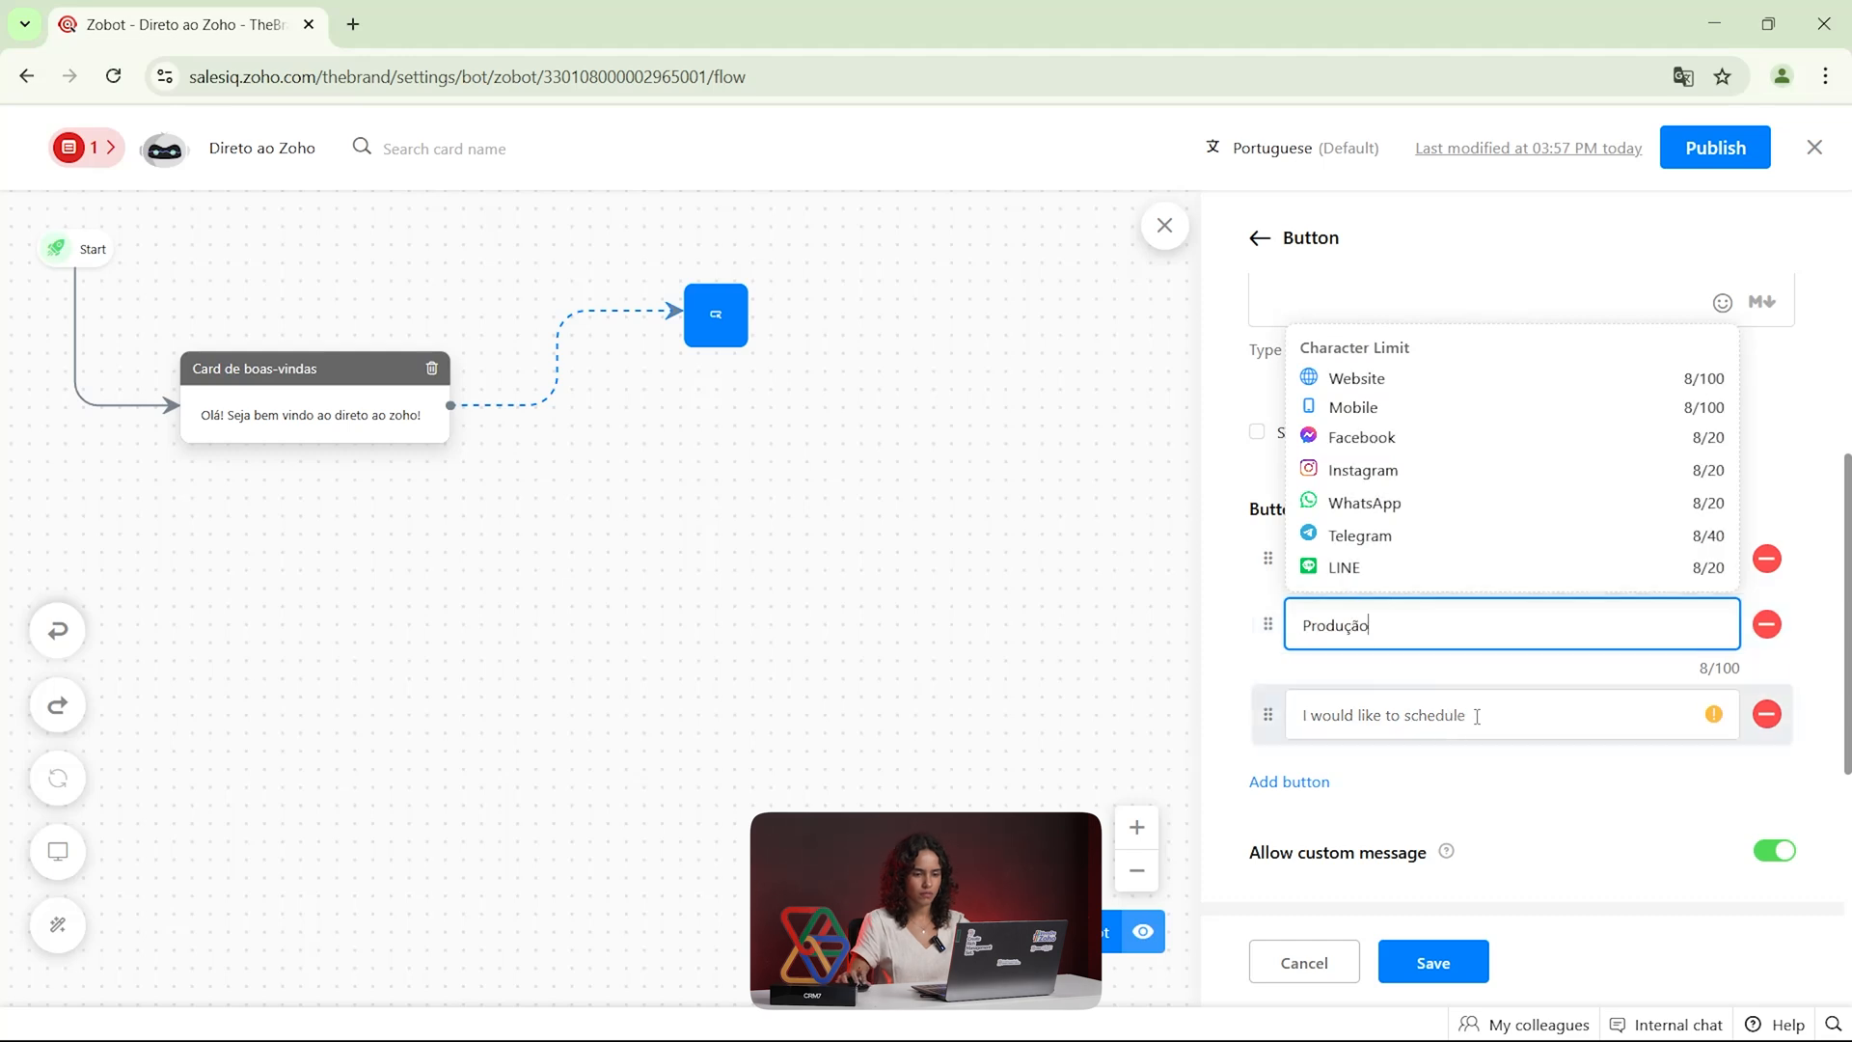
pyautogui.moveTo(1468, 714); pyautogui.dragTo(1298, 714)
pyautogui.press('BackSpace')
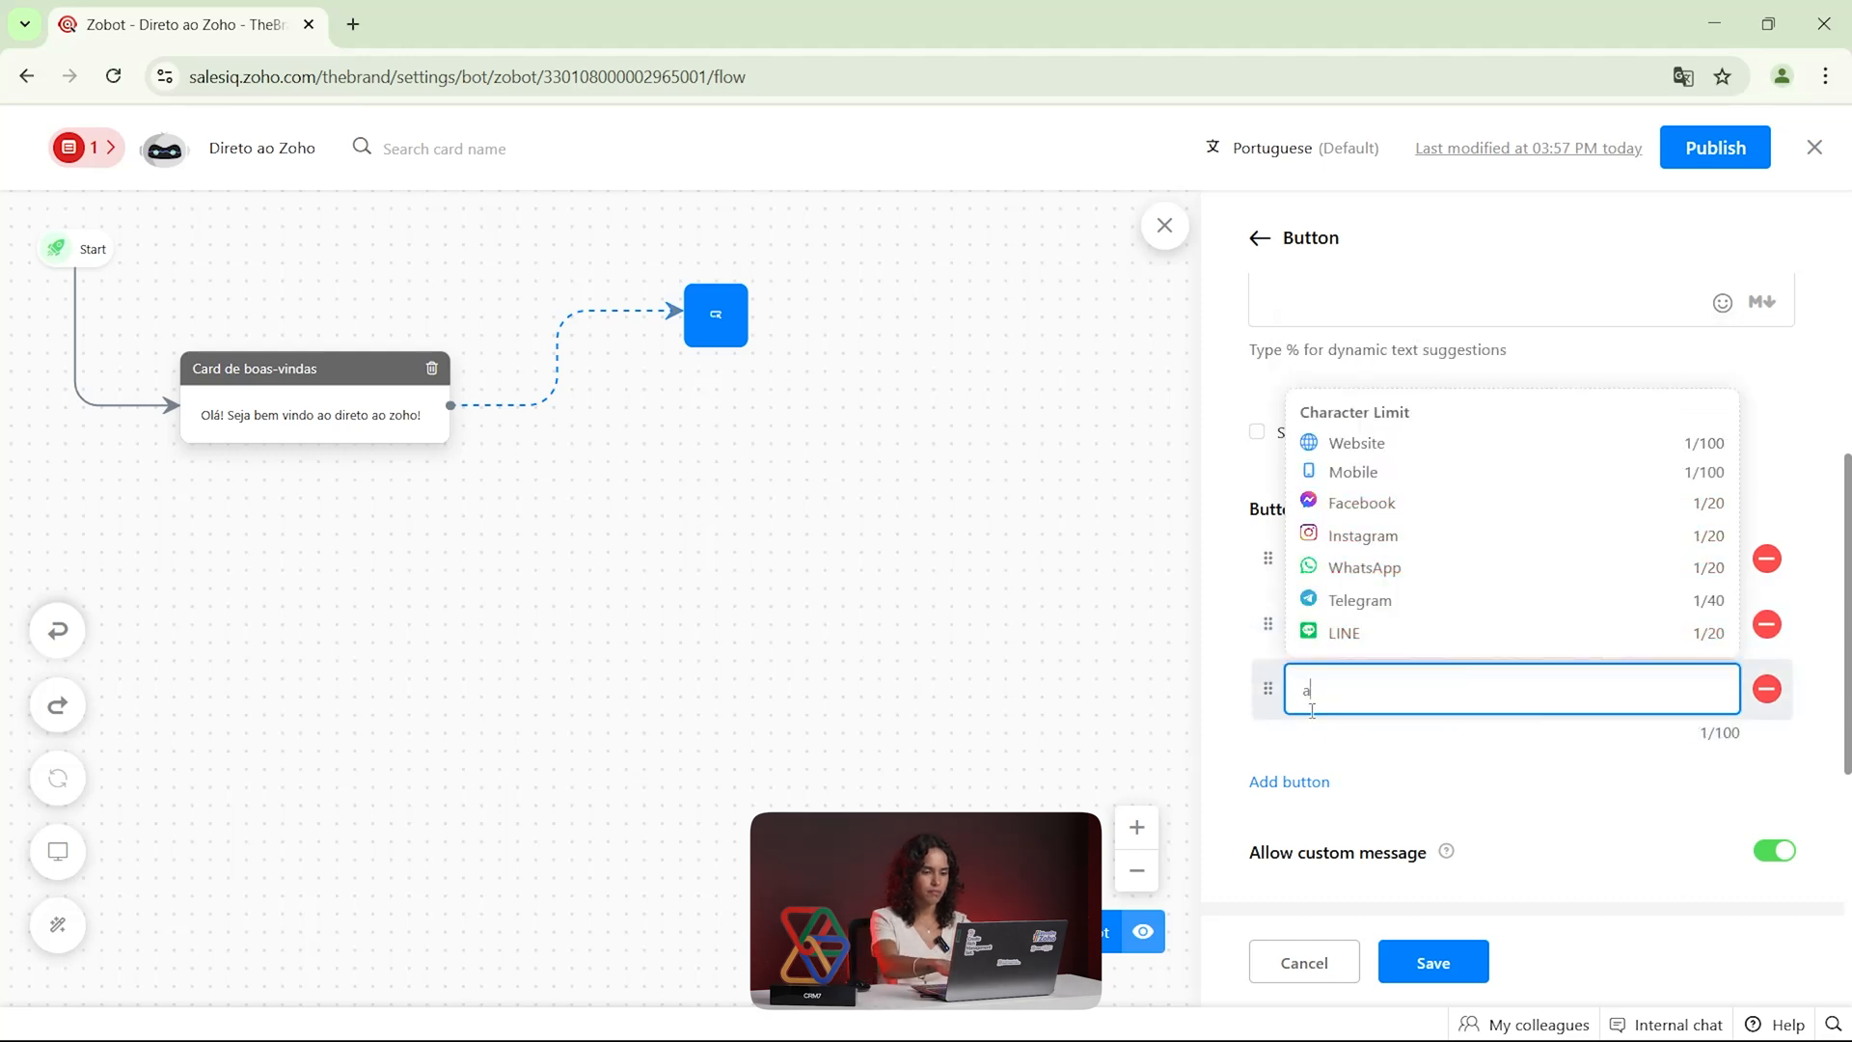
pyautogui.write('Marketing')
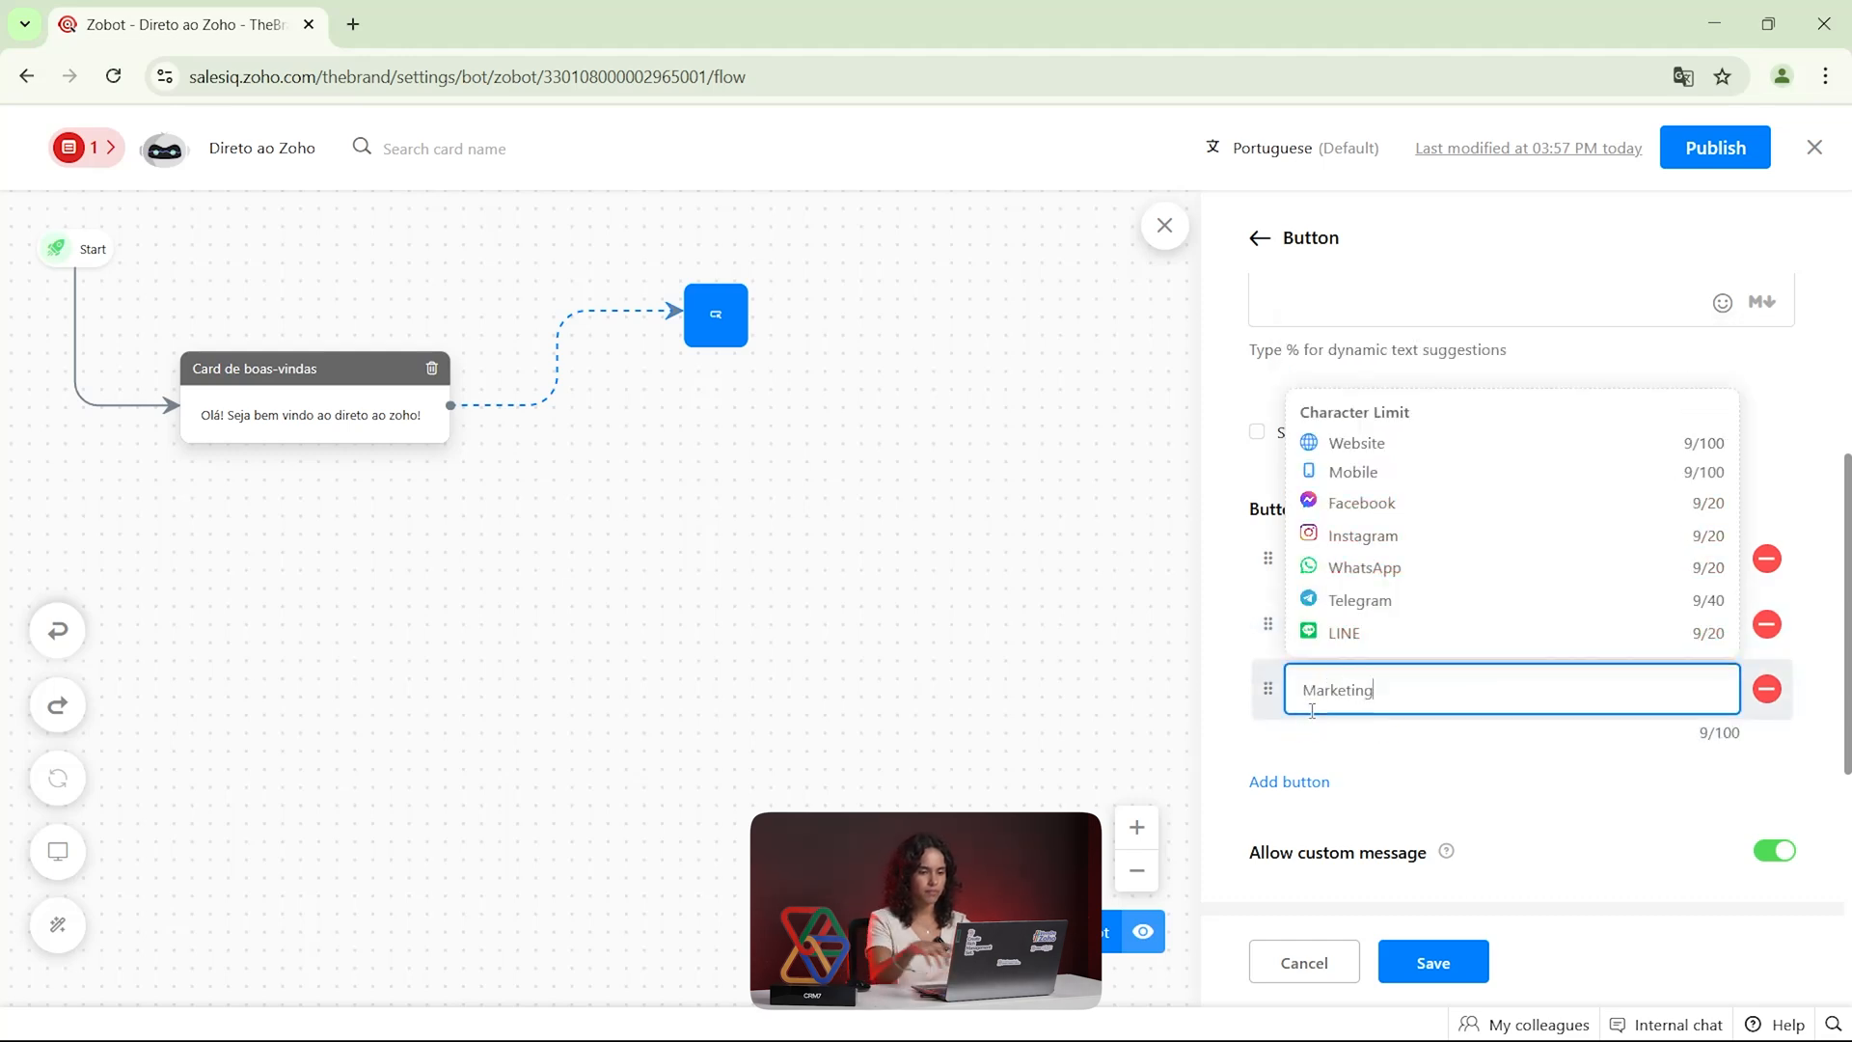
# Replace the Button card's default message with "Com qual departamento você deseja falar?"
pyautogui.click(1236, 696)
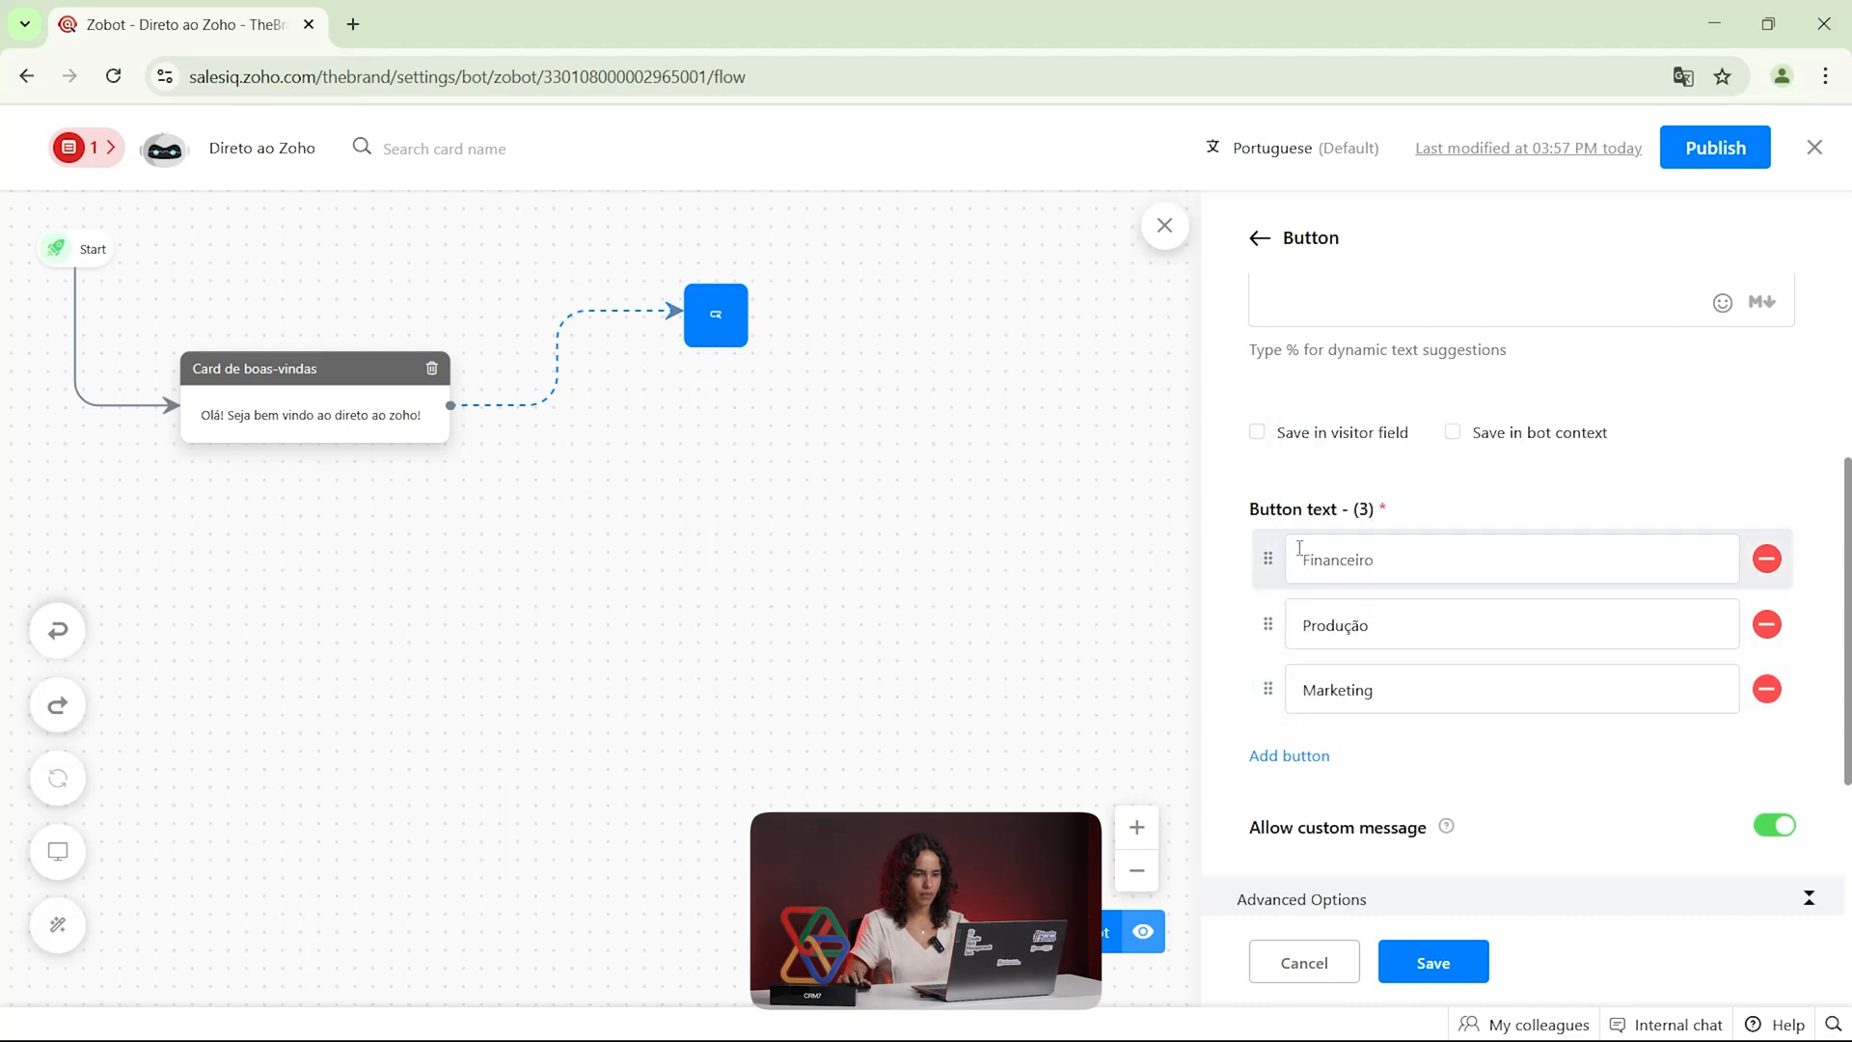
pyautogui.scroll(-3, 1302, 675)
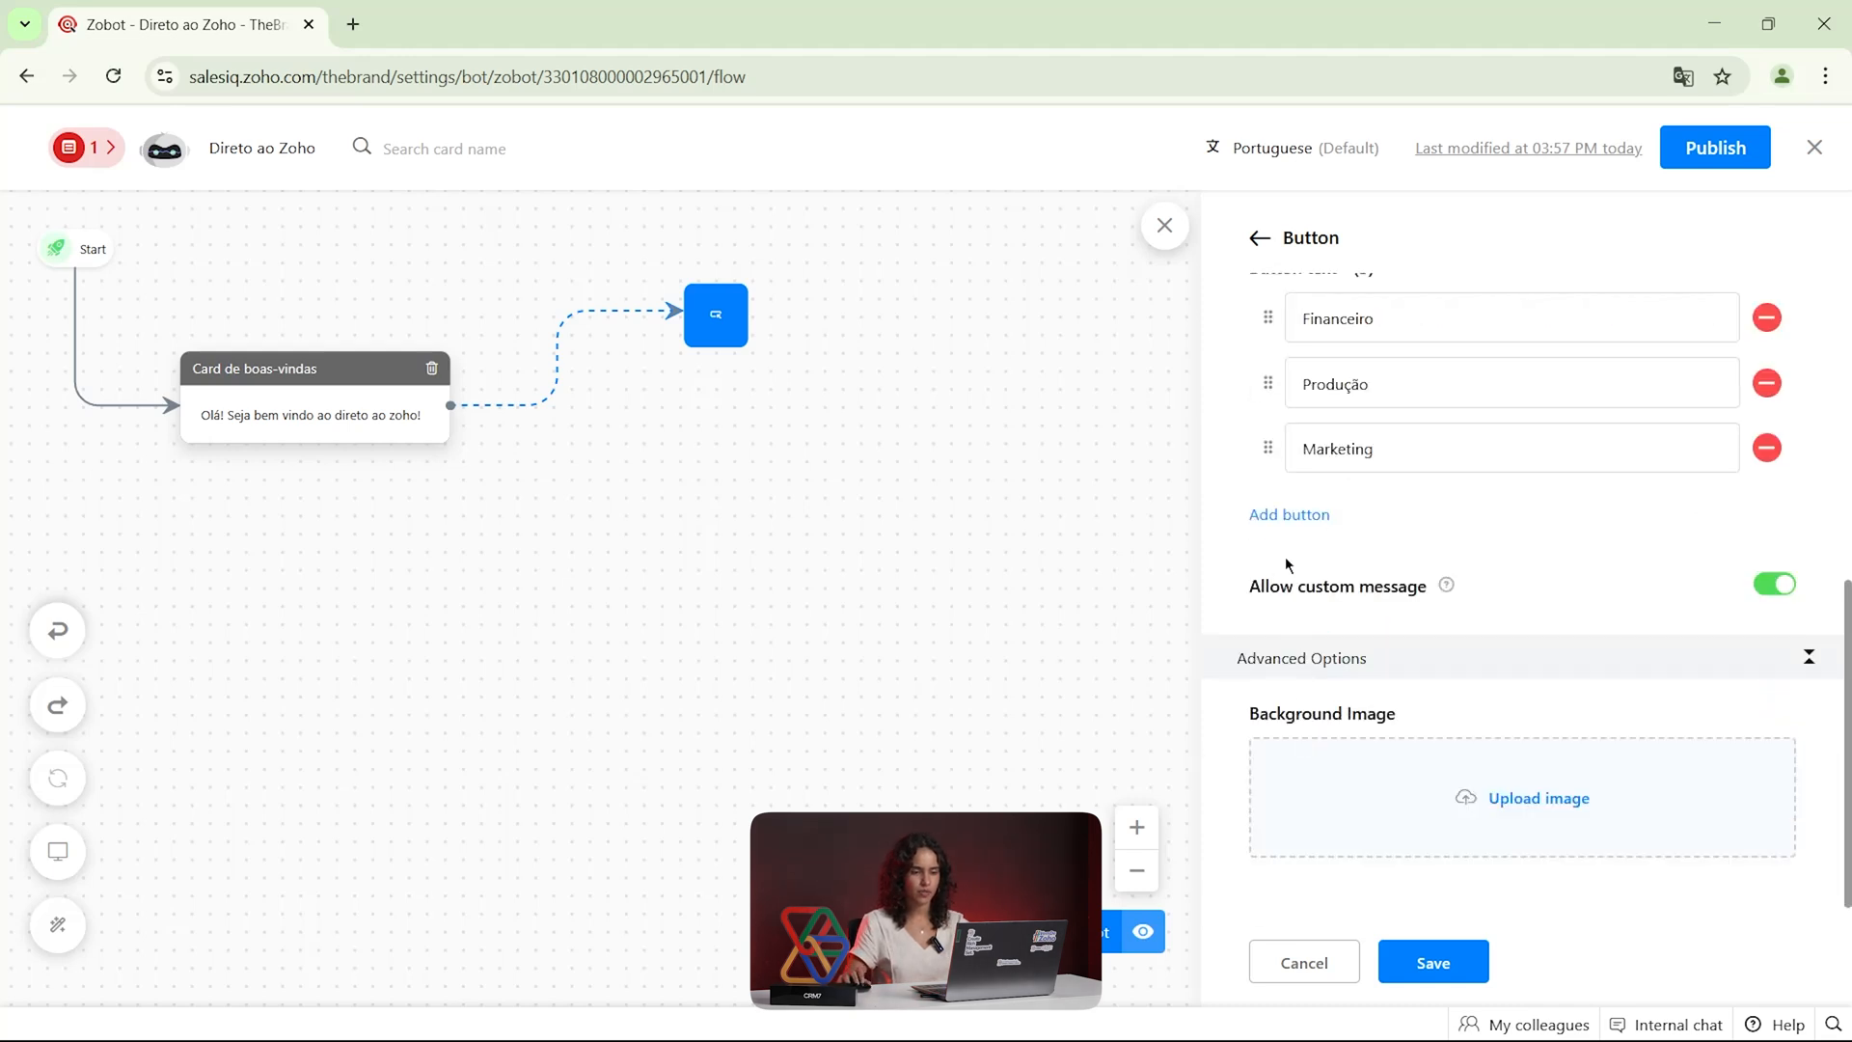
pyautogui.scroll(5, 1304, 545)
pyautogui.tripleClick(1269, 588)
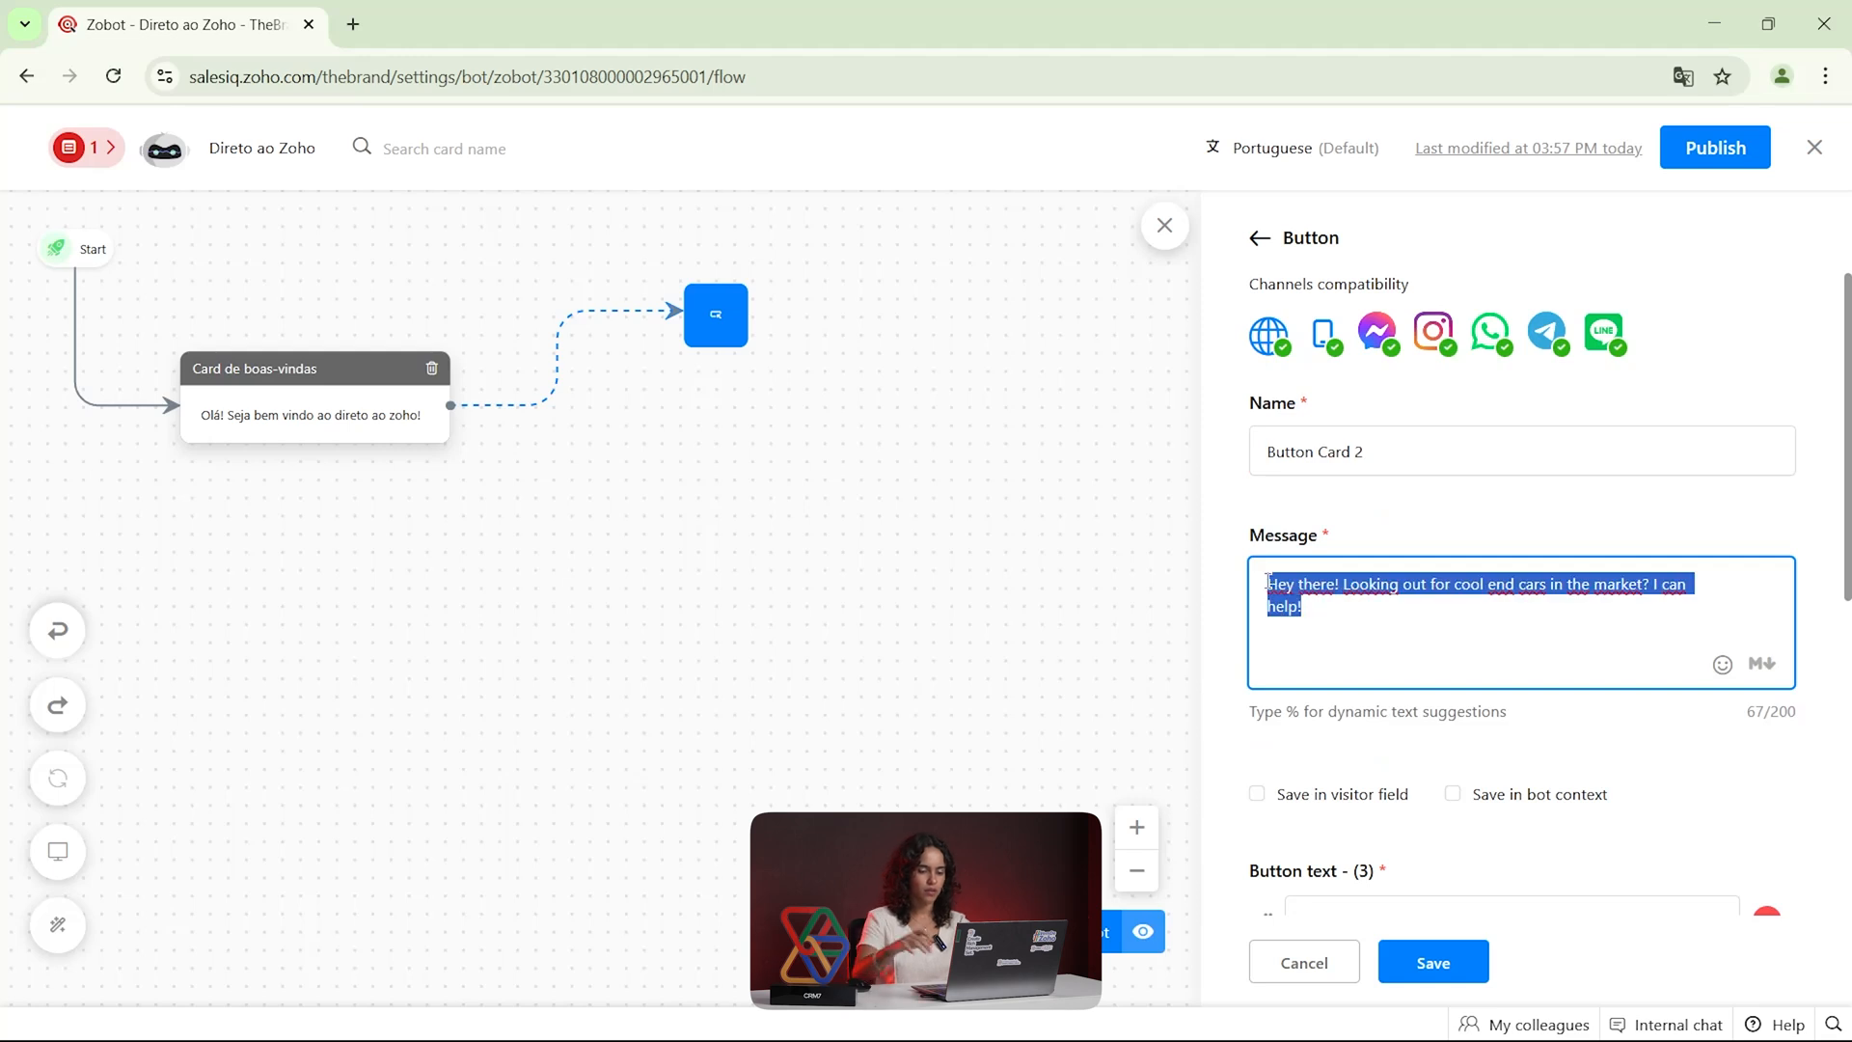
pyautogui.press('BackSpace')
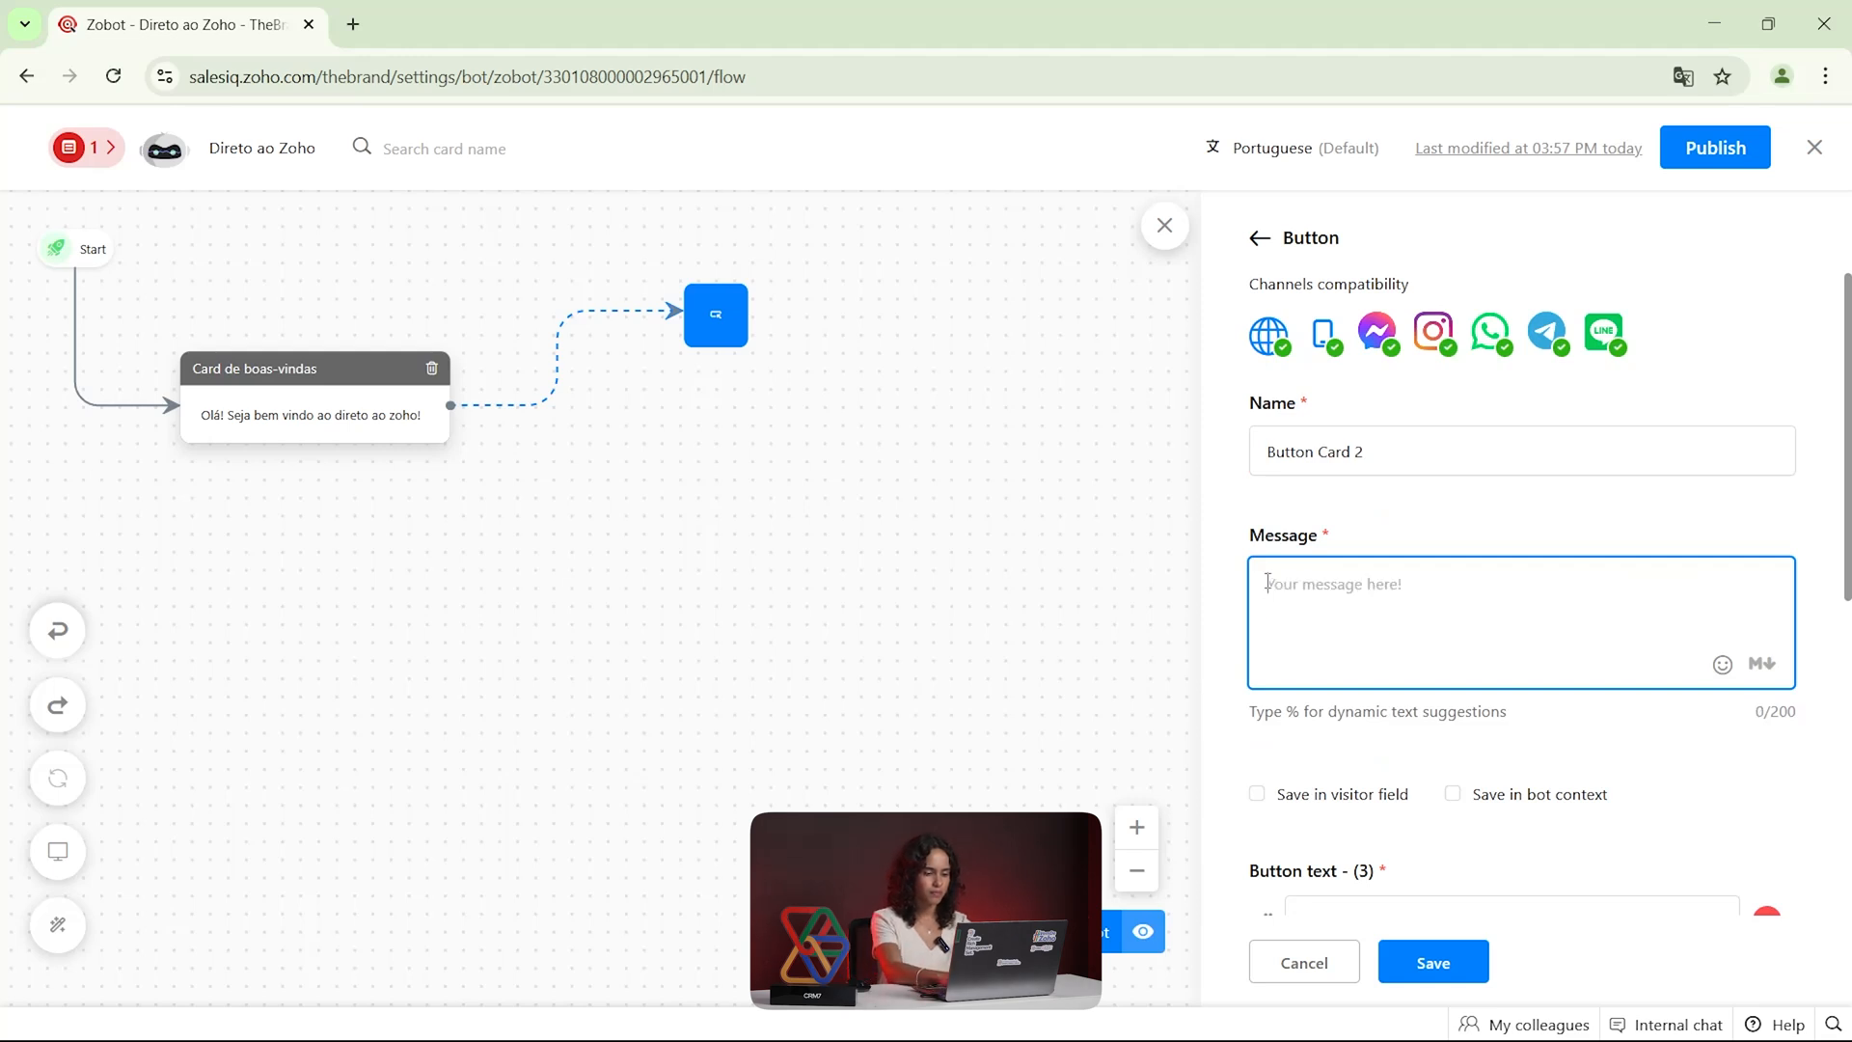
pyautogui.write('Com qual de')
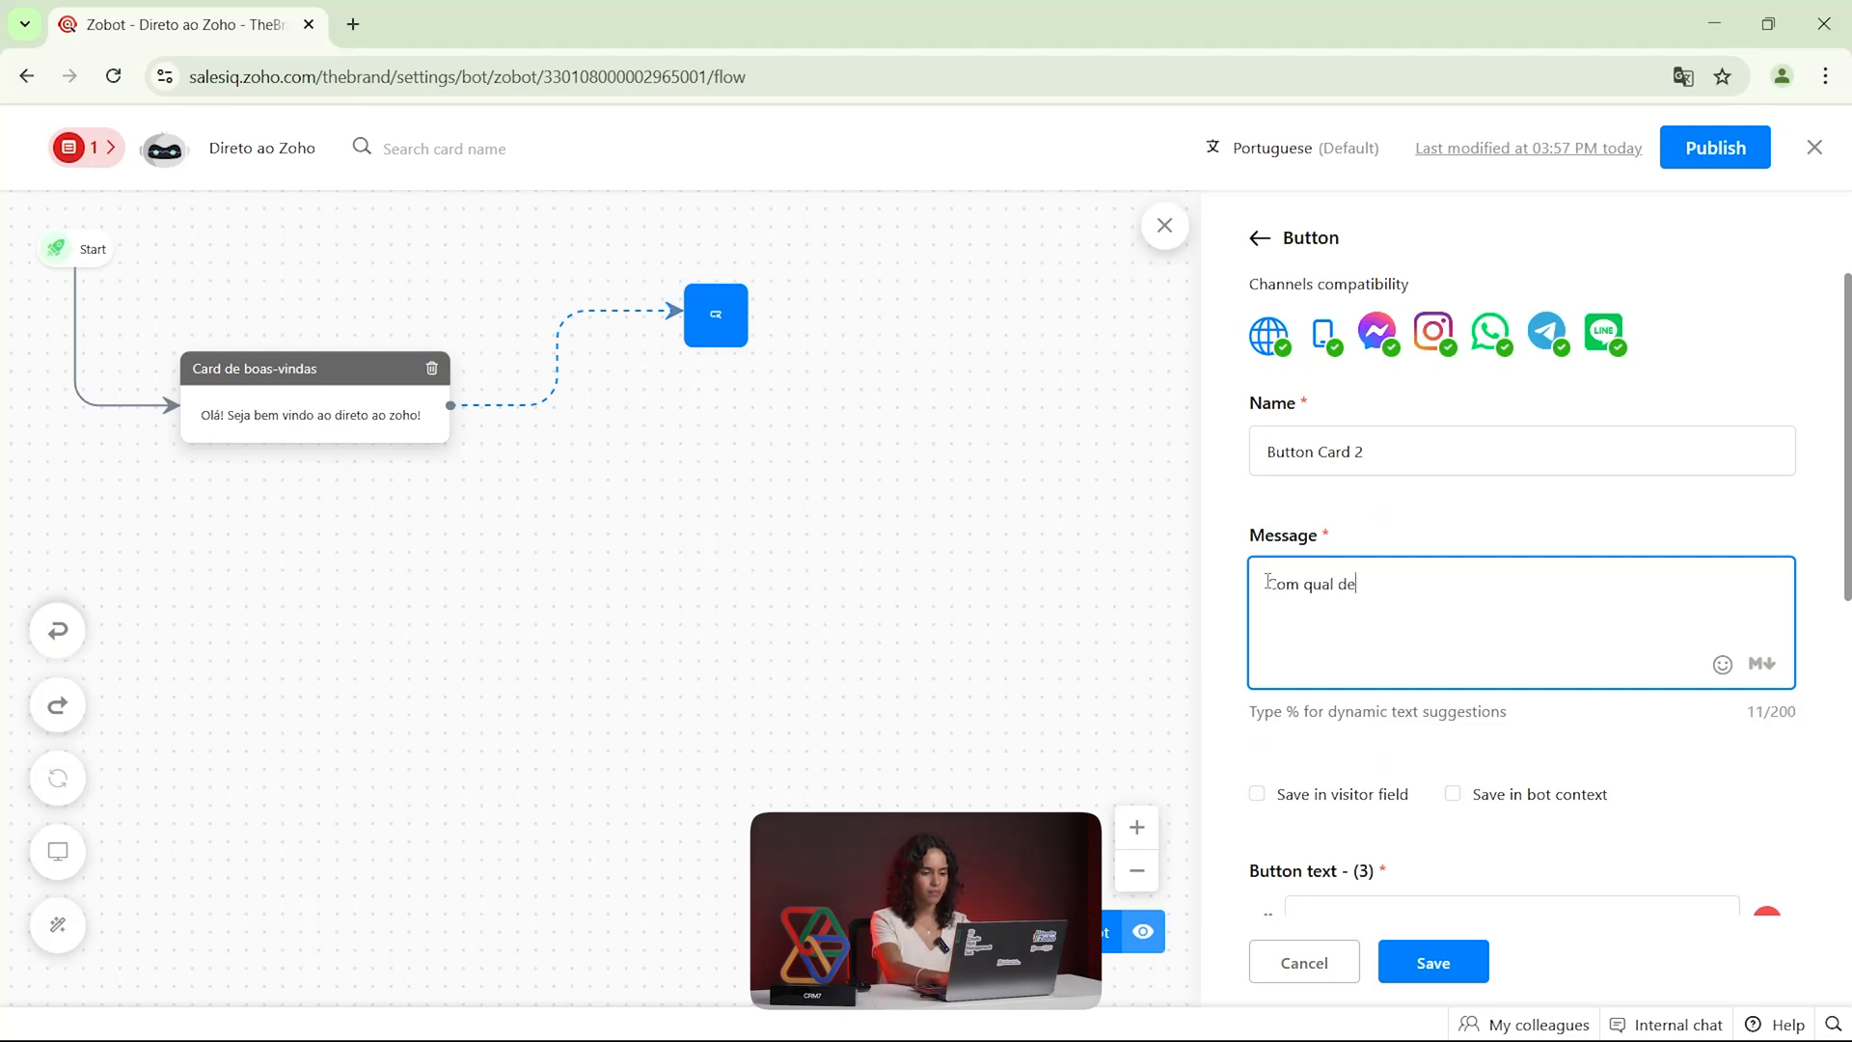
pyautogui.write('parta')
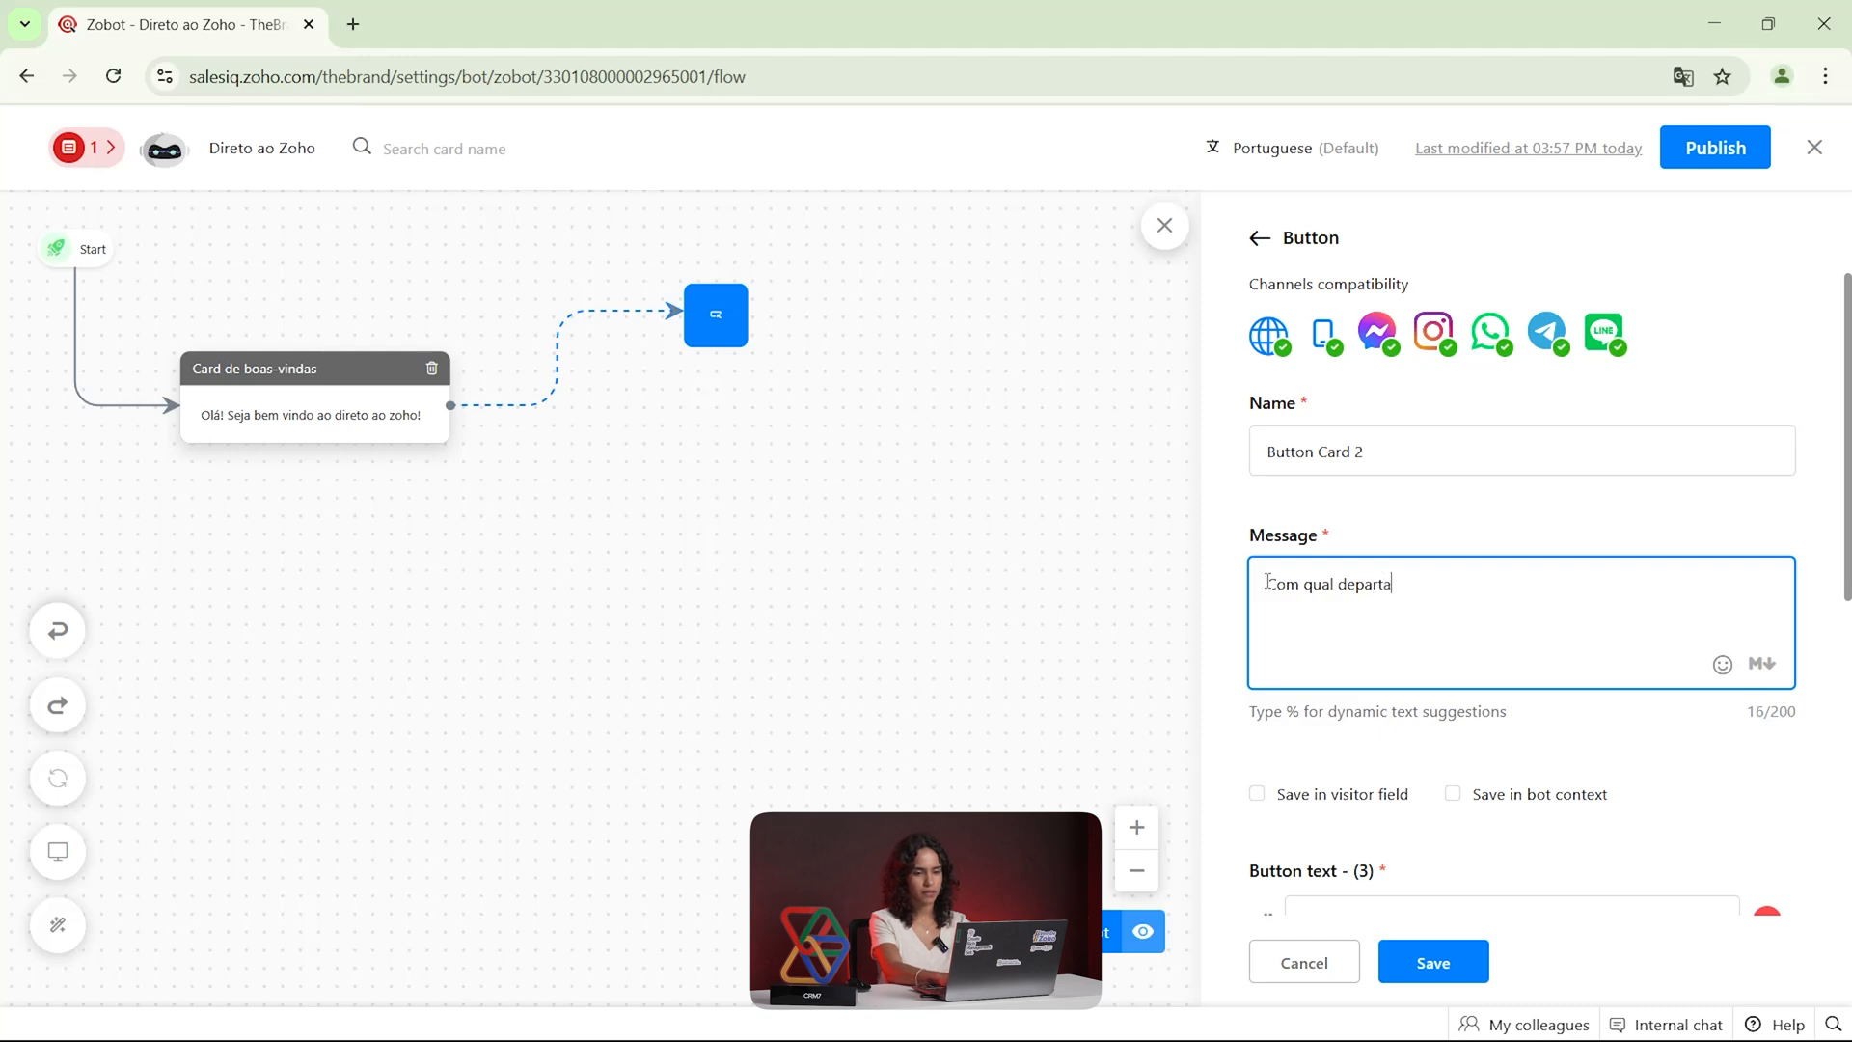
pyautogui.write('mento você deej')
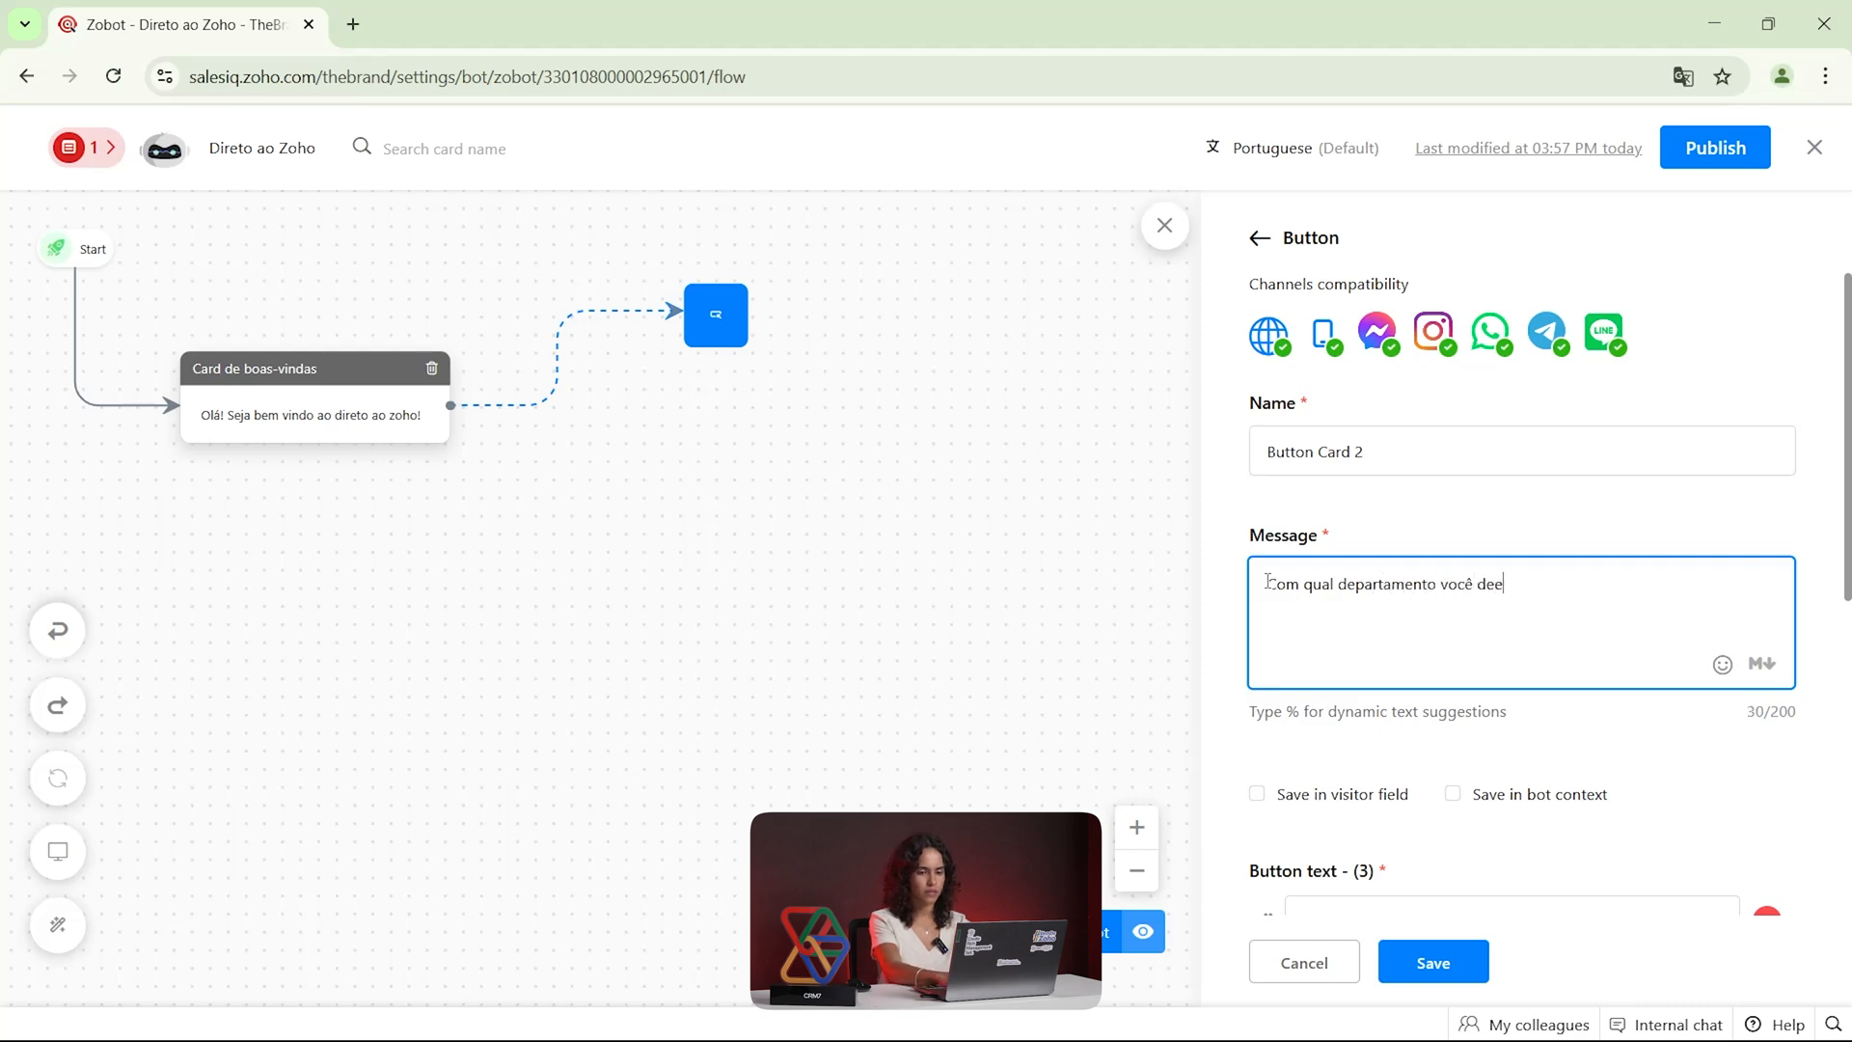
pyautogui.press('BackSpace')
pyautogui.press('BackSpace')
pyautogui.write('seja falar?')
pyautogui.scroll(-6, 1287, 464)
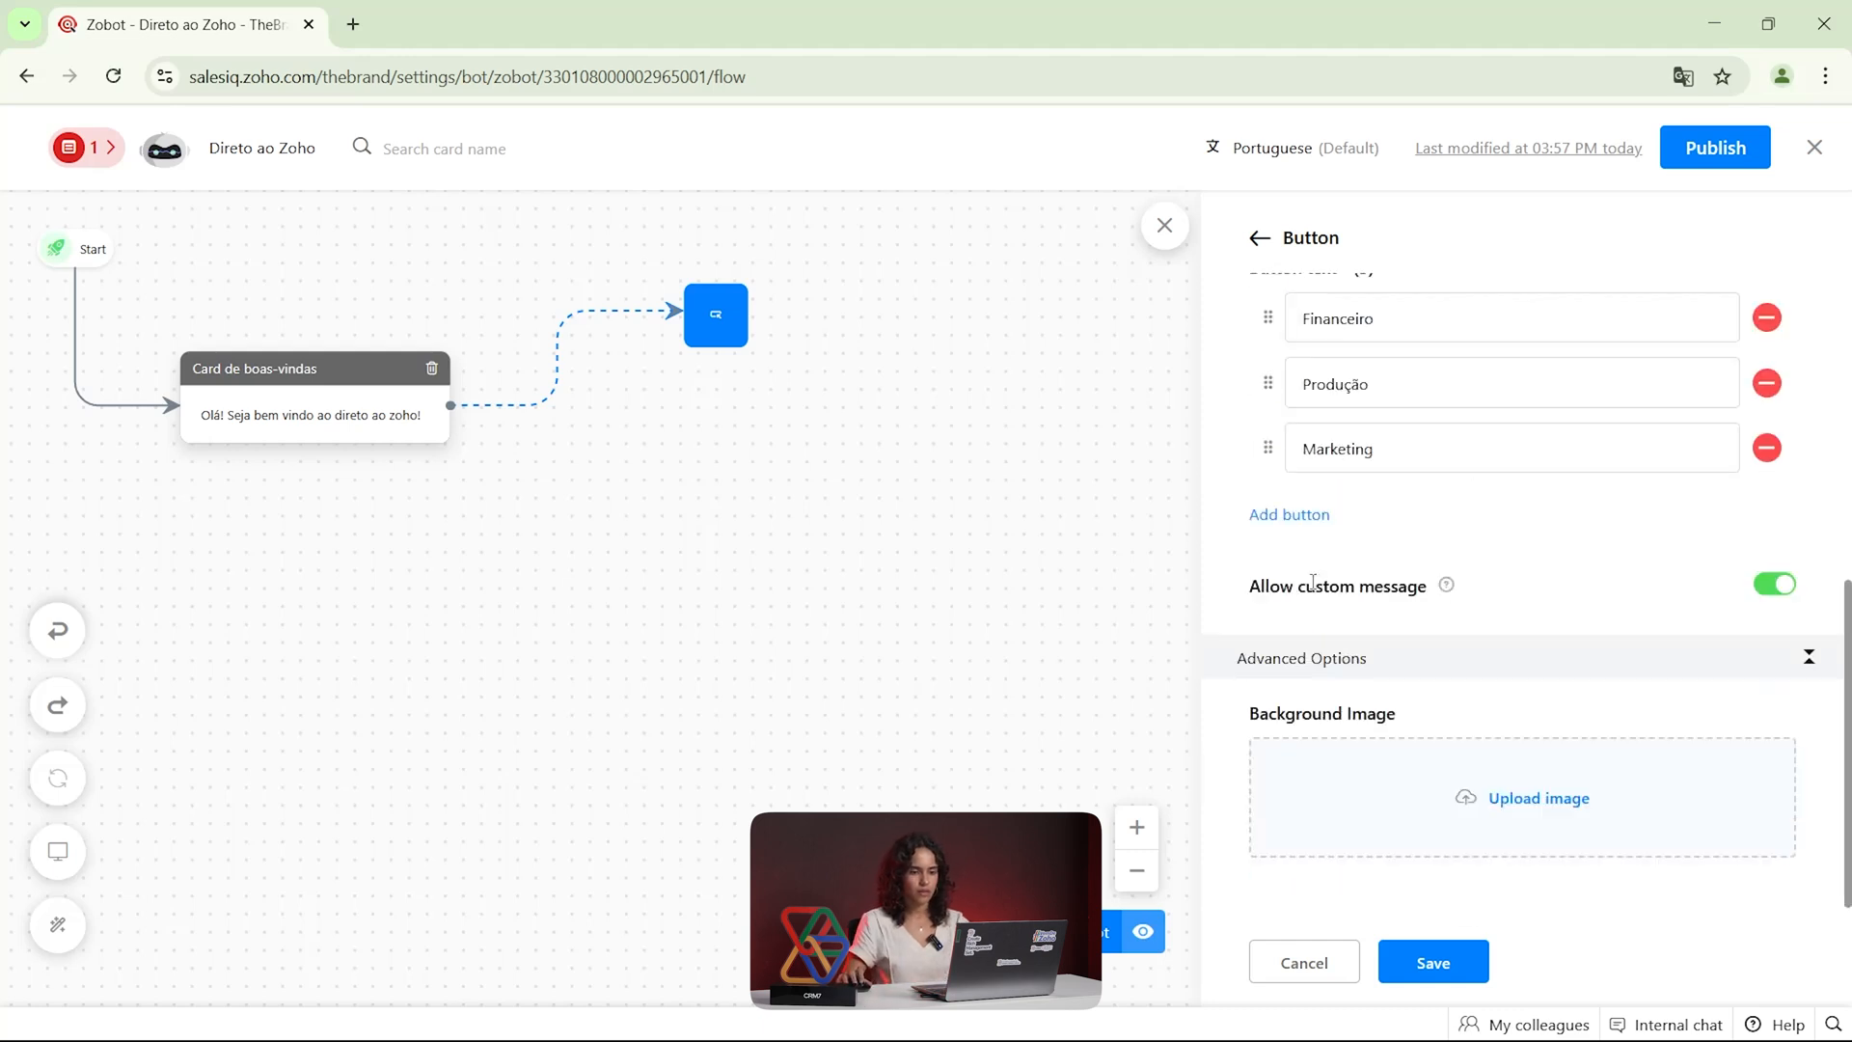
pyautogui.scroll(4, 1315, 591)
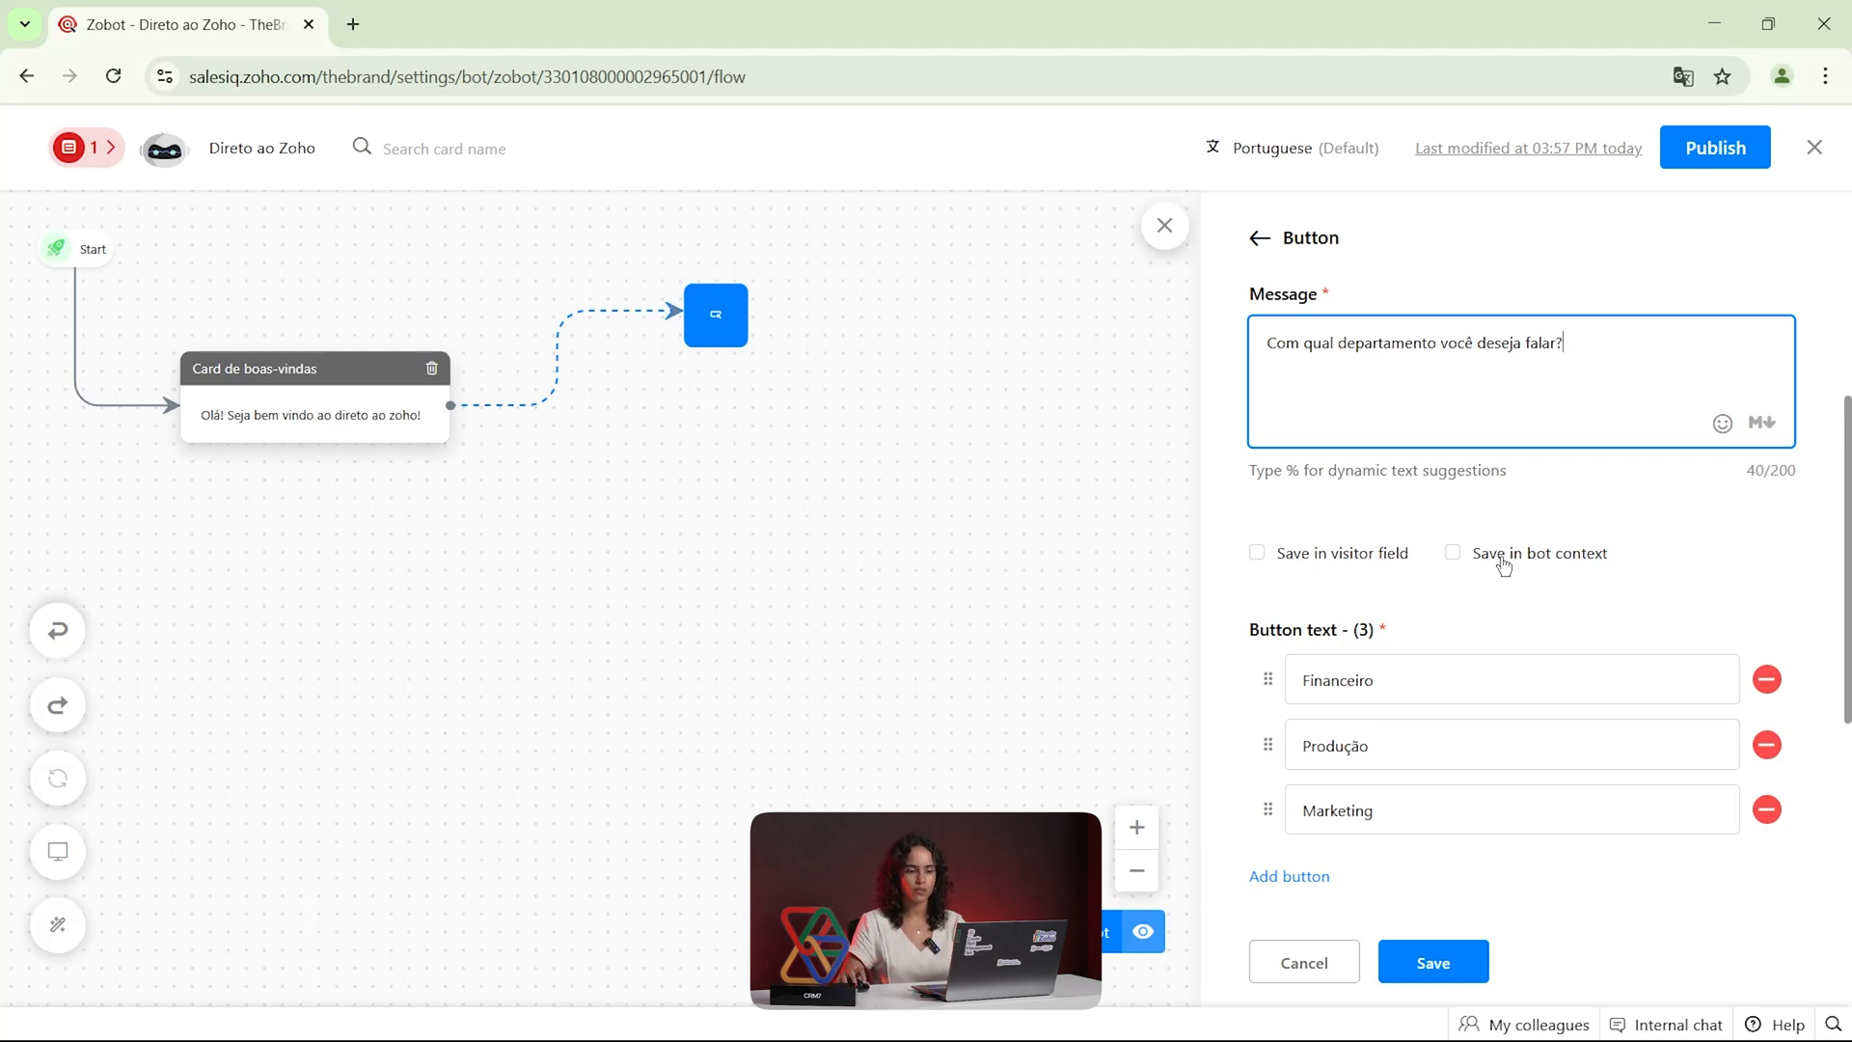
pyautogui.click(1454, 554)
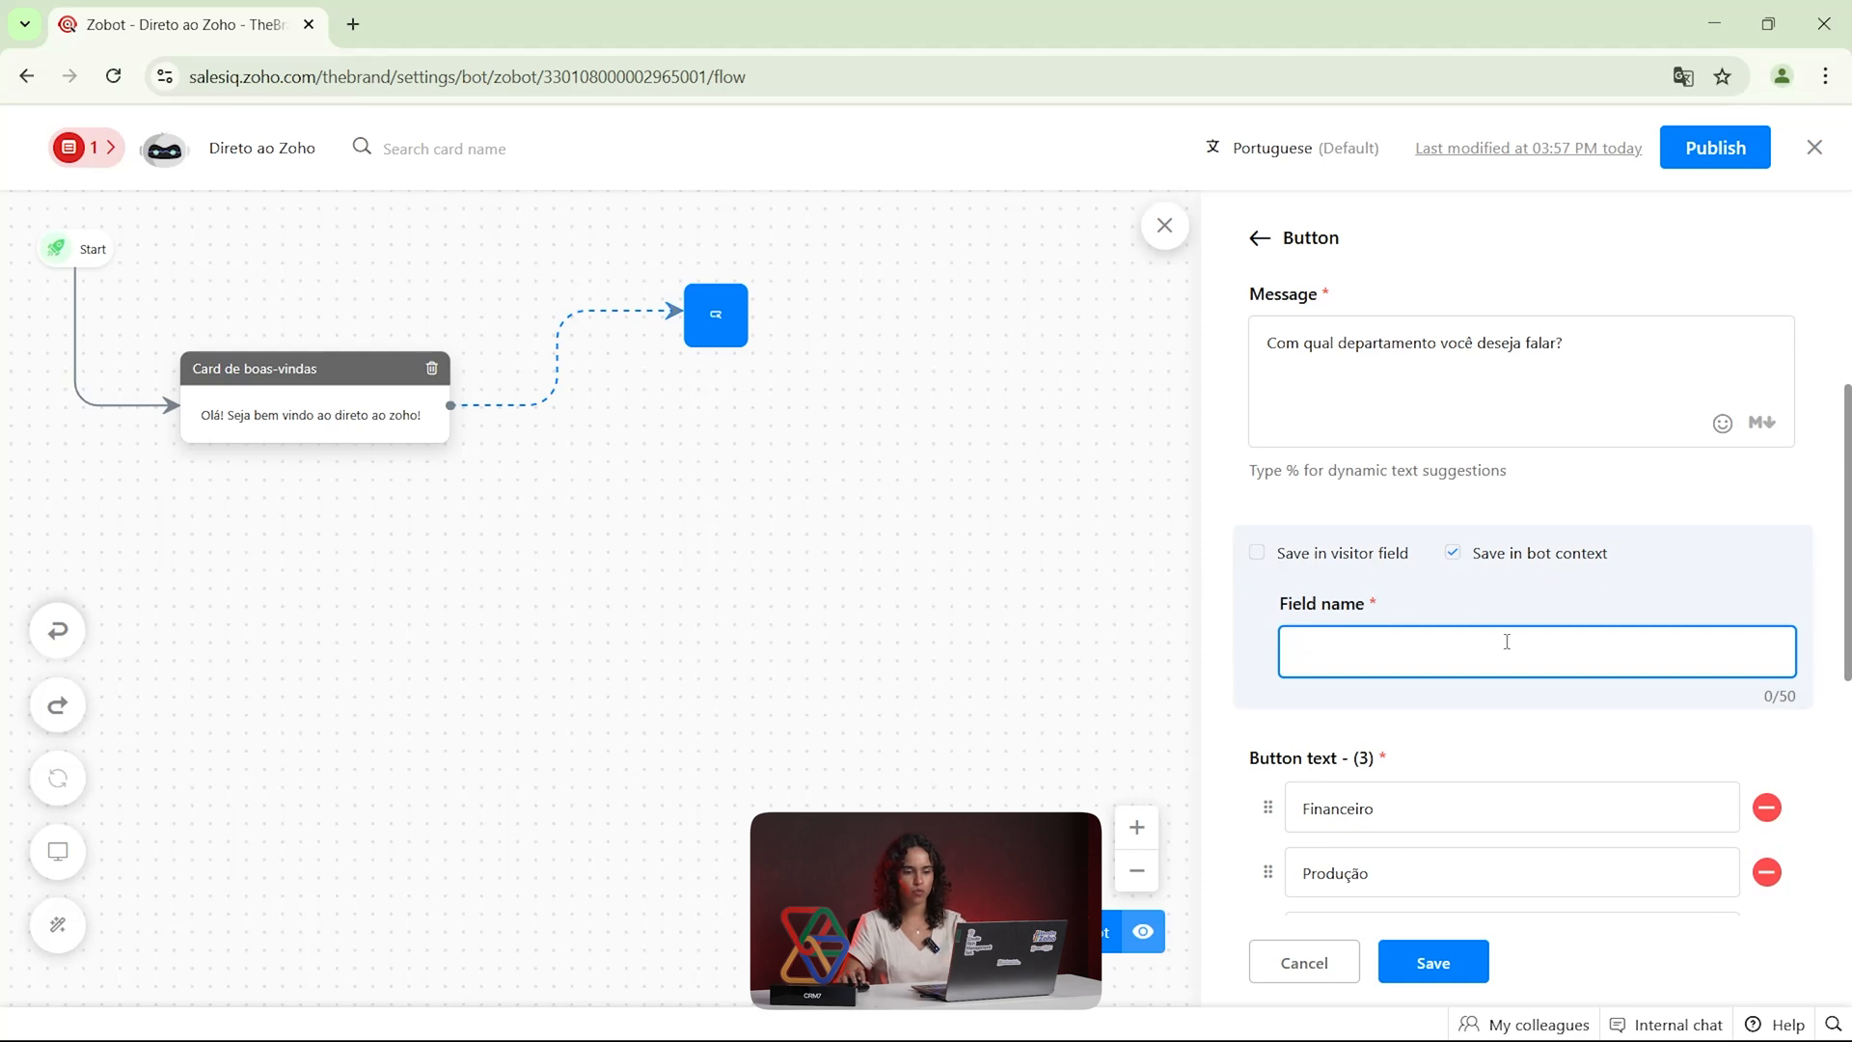
pyautogui.click(1256, 553)
pyautogui.click(1341, 652)
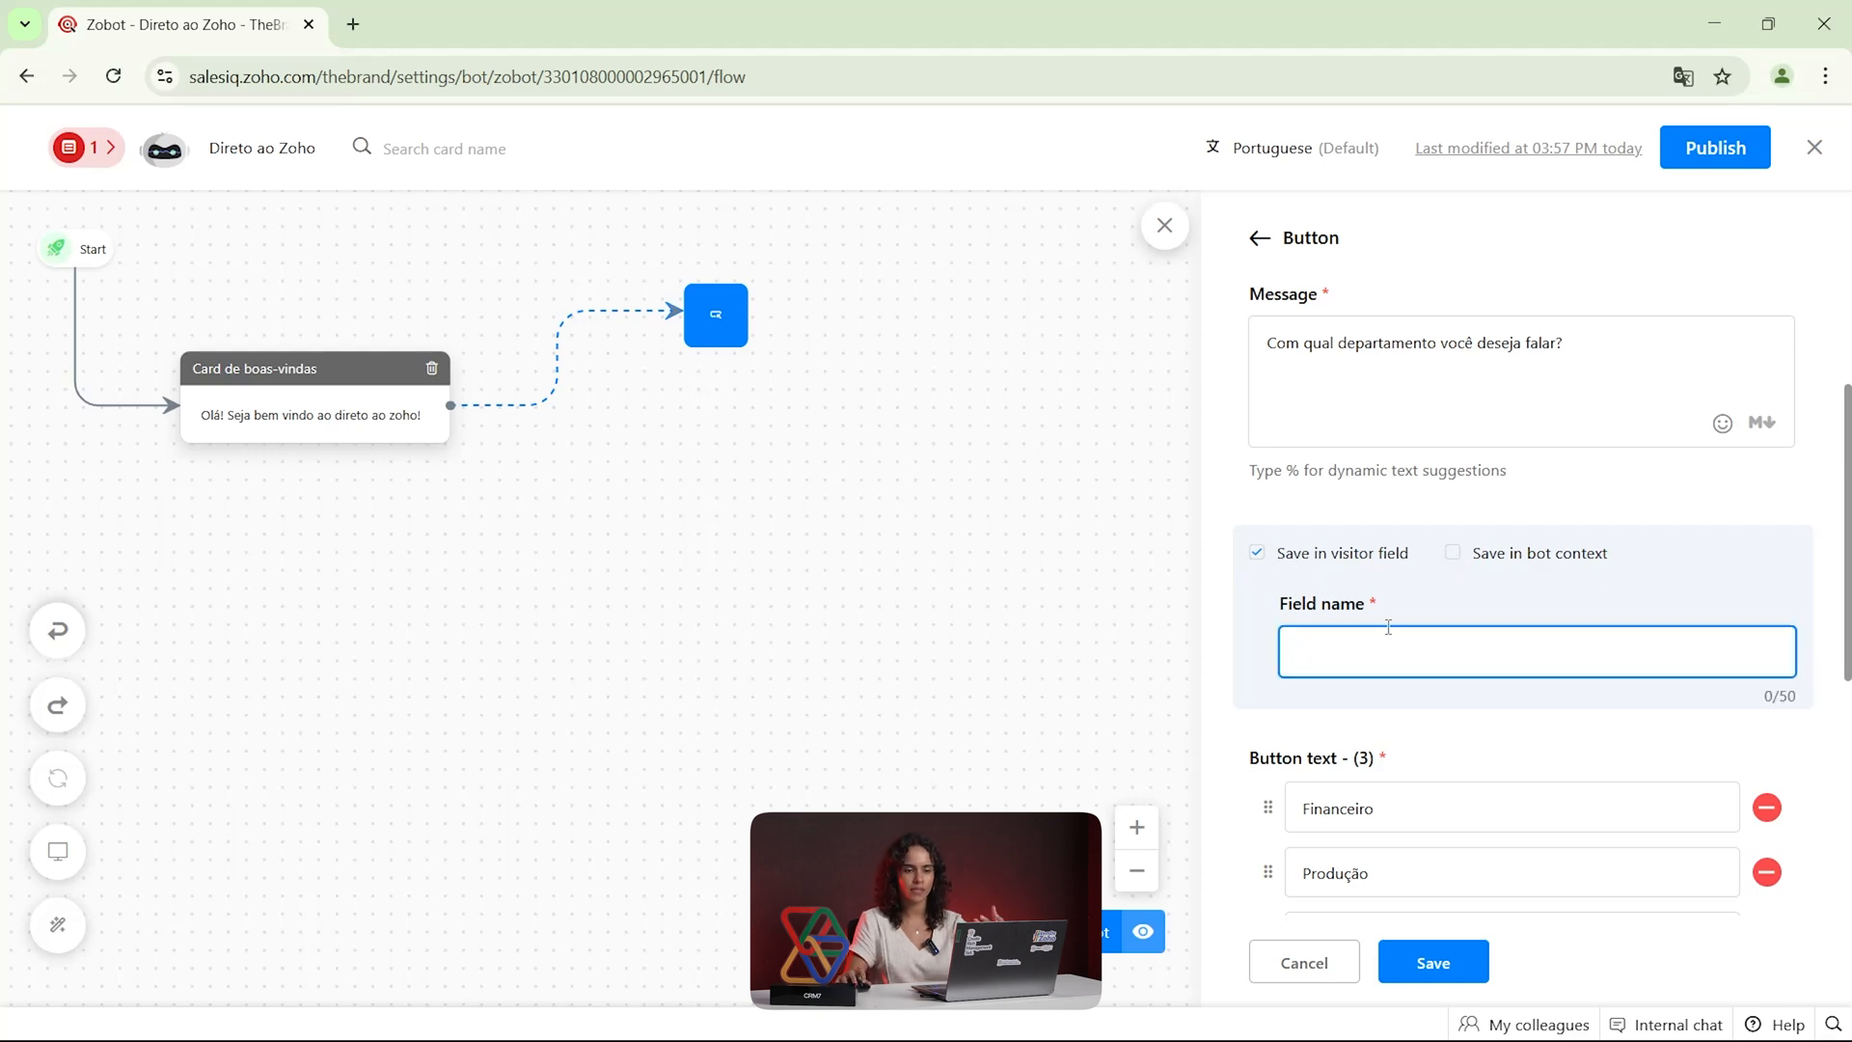
pyautogui.click(1254, 558)
# Save the Button card and move it closer to Card de boas-vindas on the flow canvas
pyautogui.scroll(-5, 1314, 590)
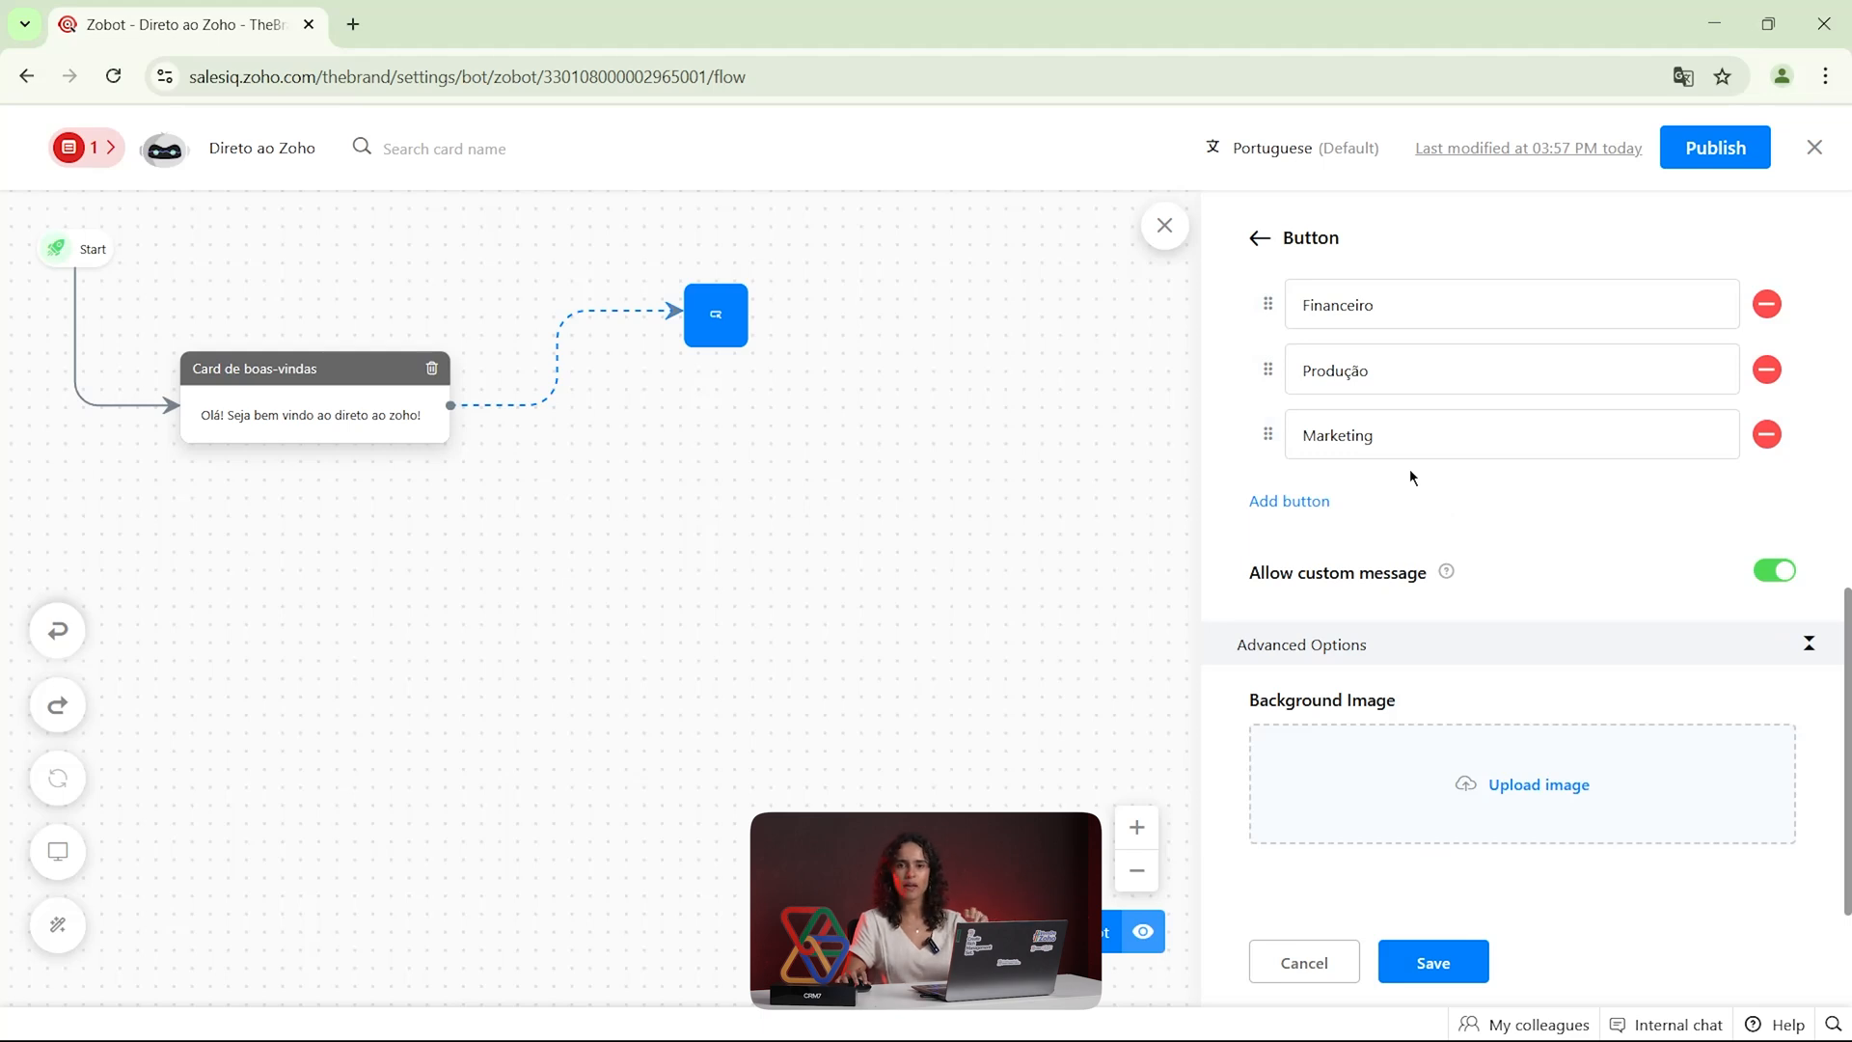
pyautogui.click(1453, 961)
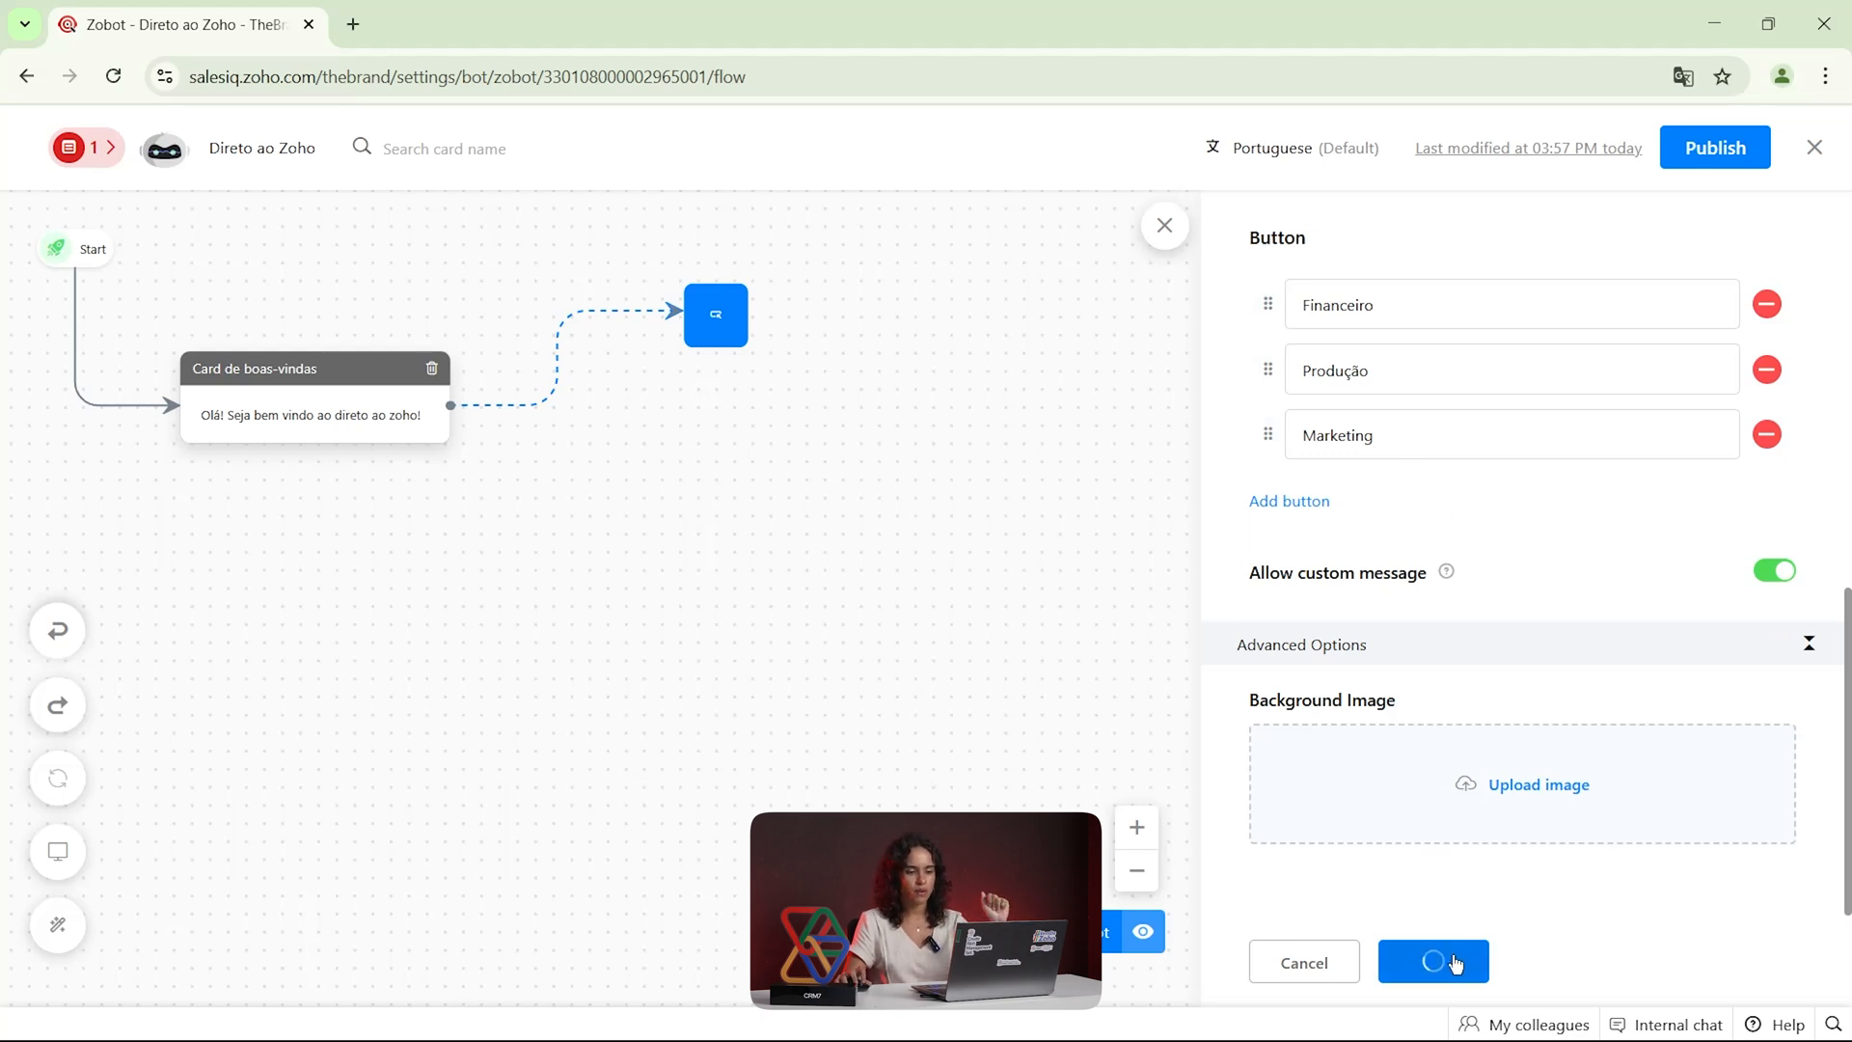
pyautogui.moveTo(881, 527); pyautogui.dragTo(740, 506)
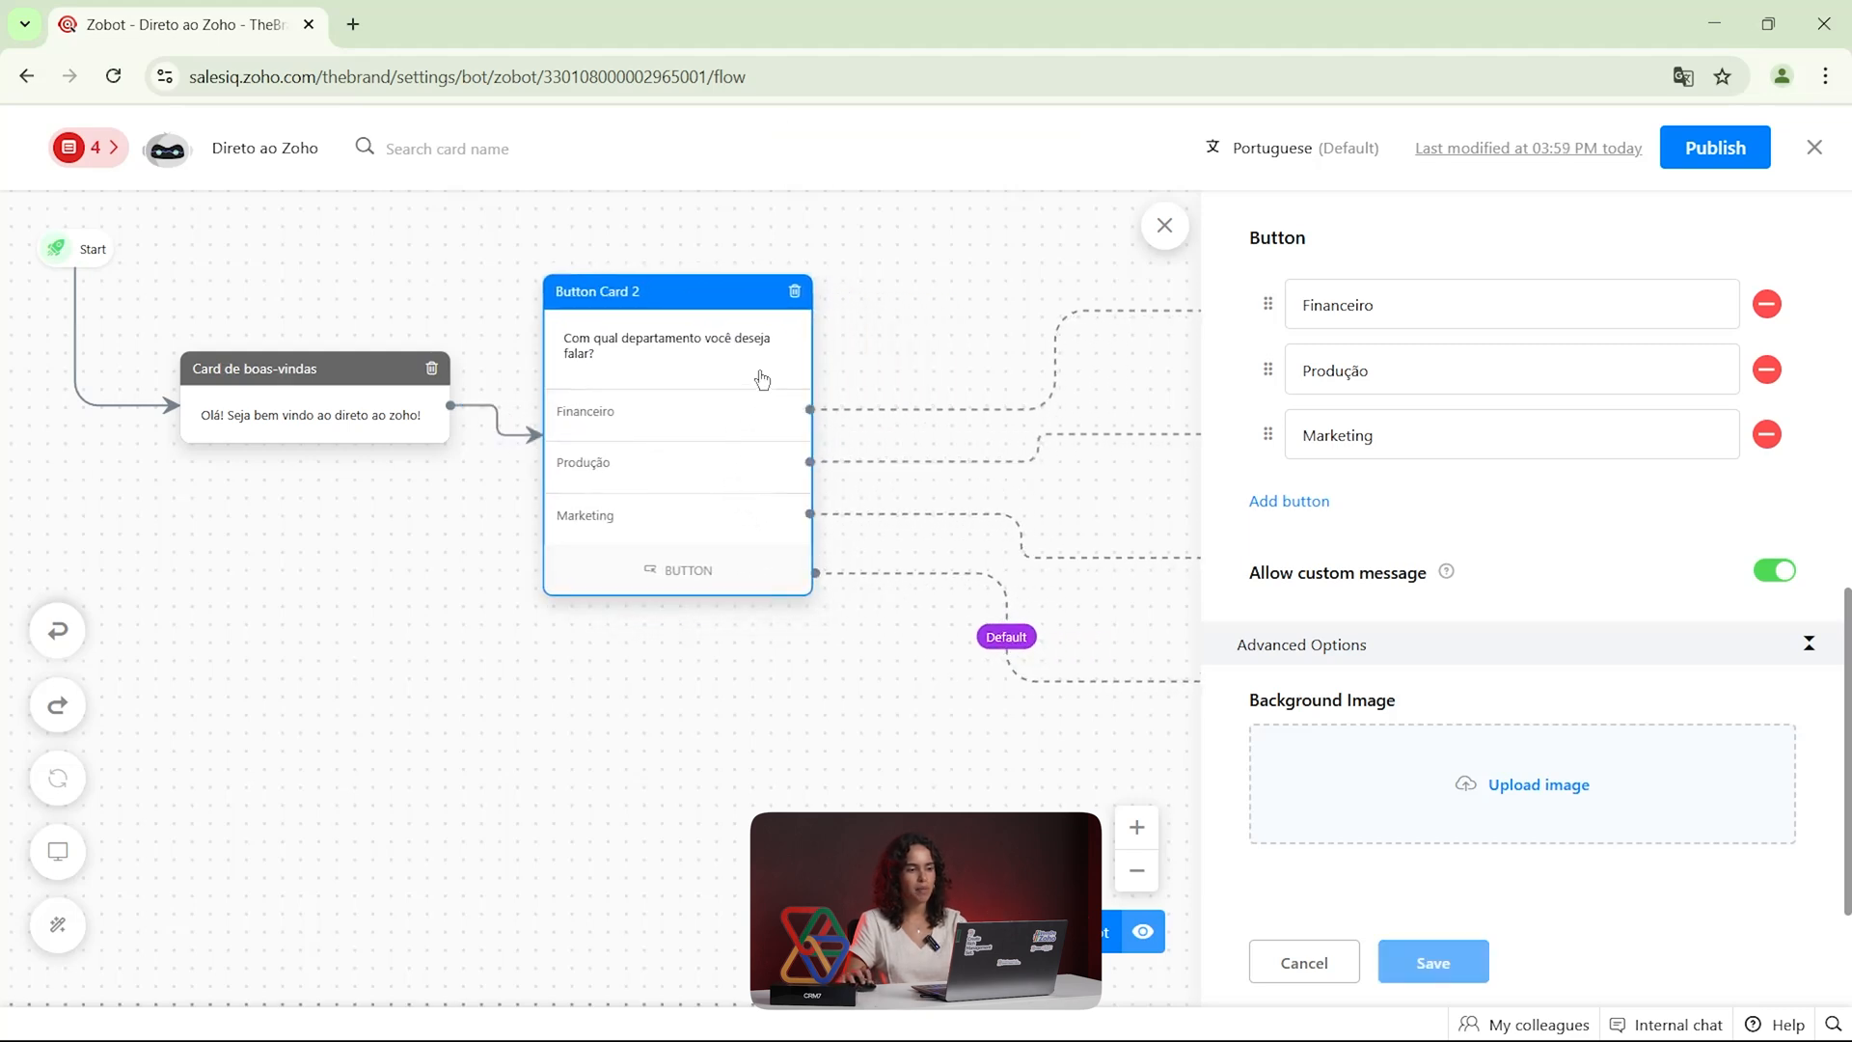
# Close the card settings and move the endpoints of the Financeiro, Produção and Marketing branches closer to the Button card
pyautogui.click(1164, 226)
pyautogui.moveTo(1347, 314); pyautogui.dragTo(1117, 341)
pyautogui.moveTo(1308, 445); pyautogui.dragTo(1119, 430)
pyautogui.moveTo(1266, 557); pyautogui.dragTo(1102, 525)
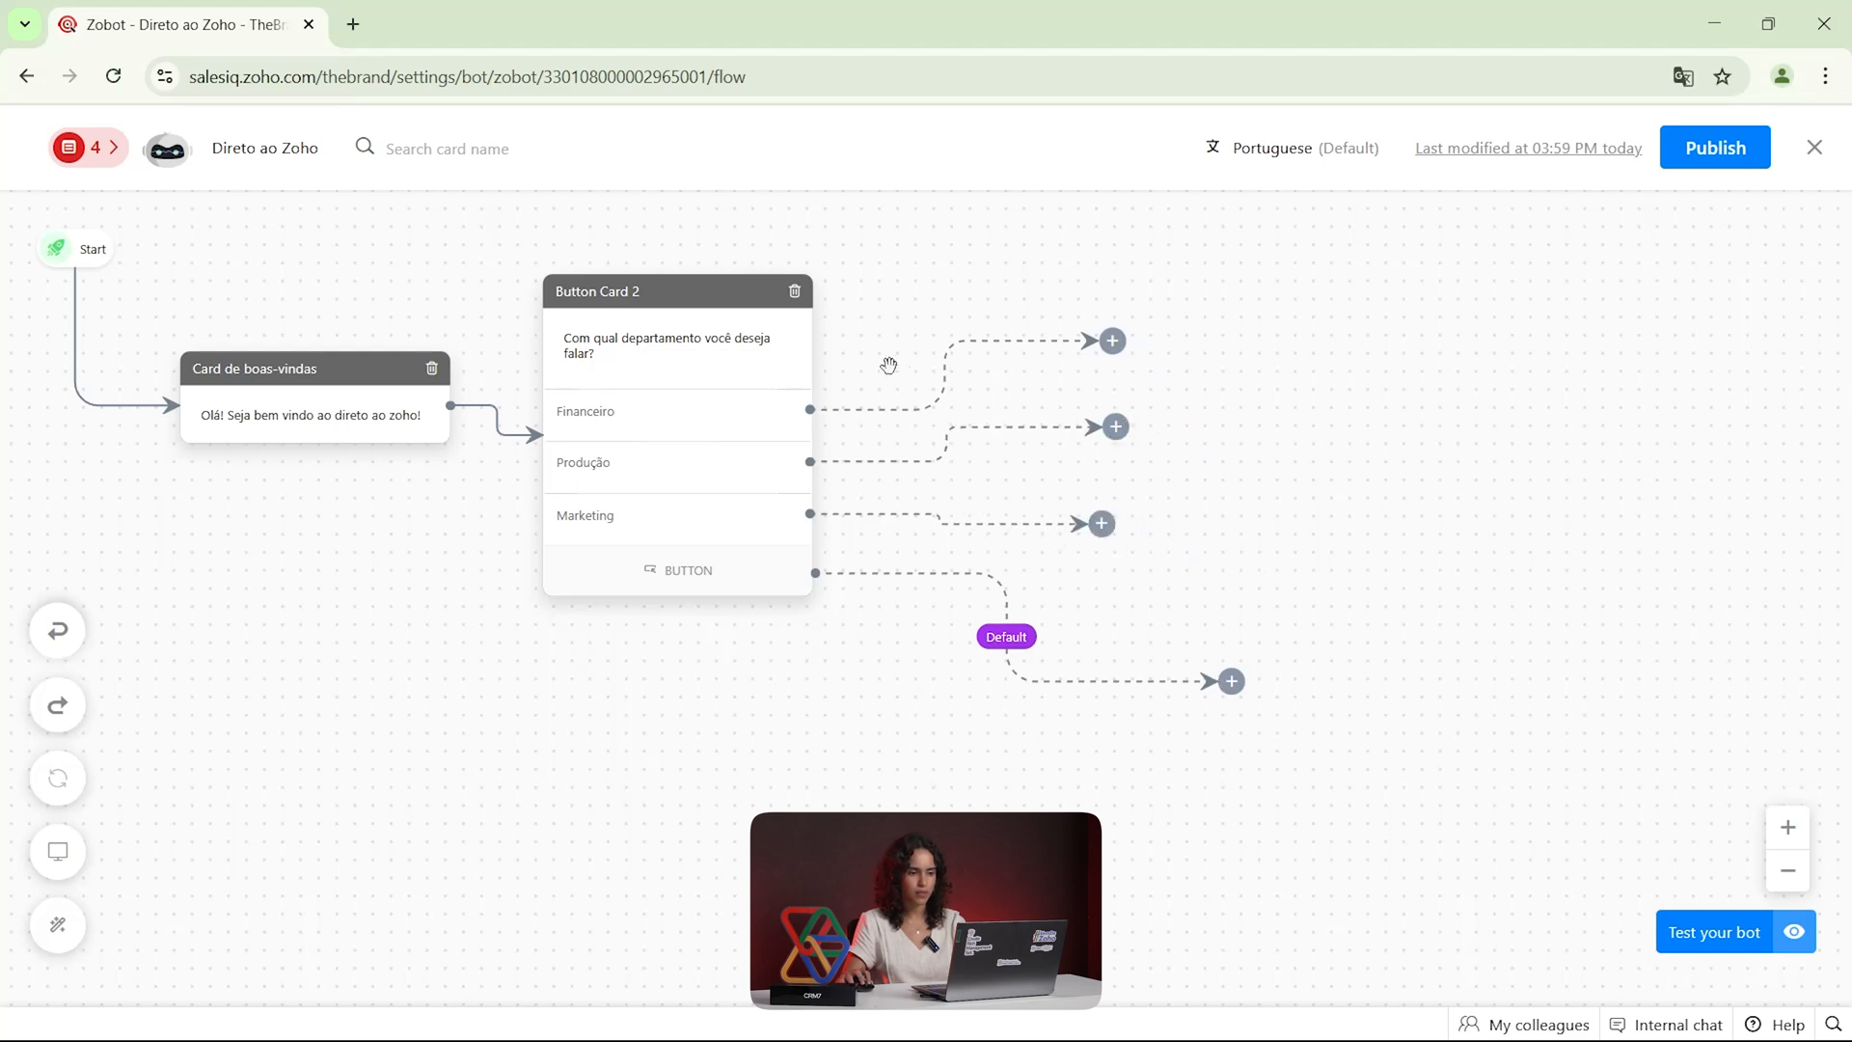
# Start adding a card to the Financeiro branch and browse the available input cards
pyautogui.click(1111, 341)
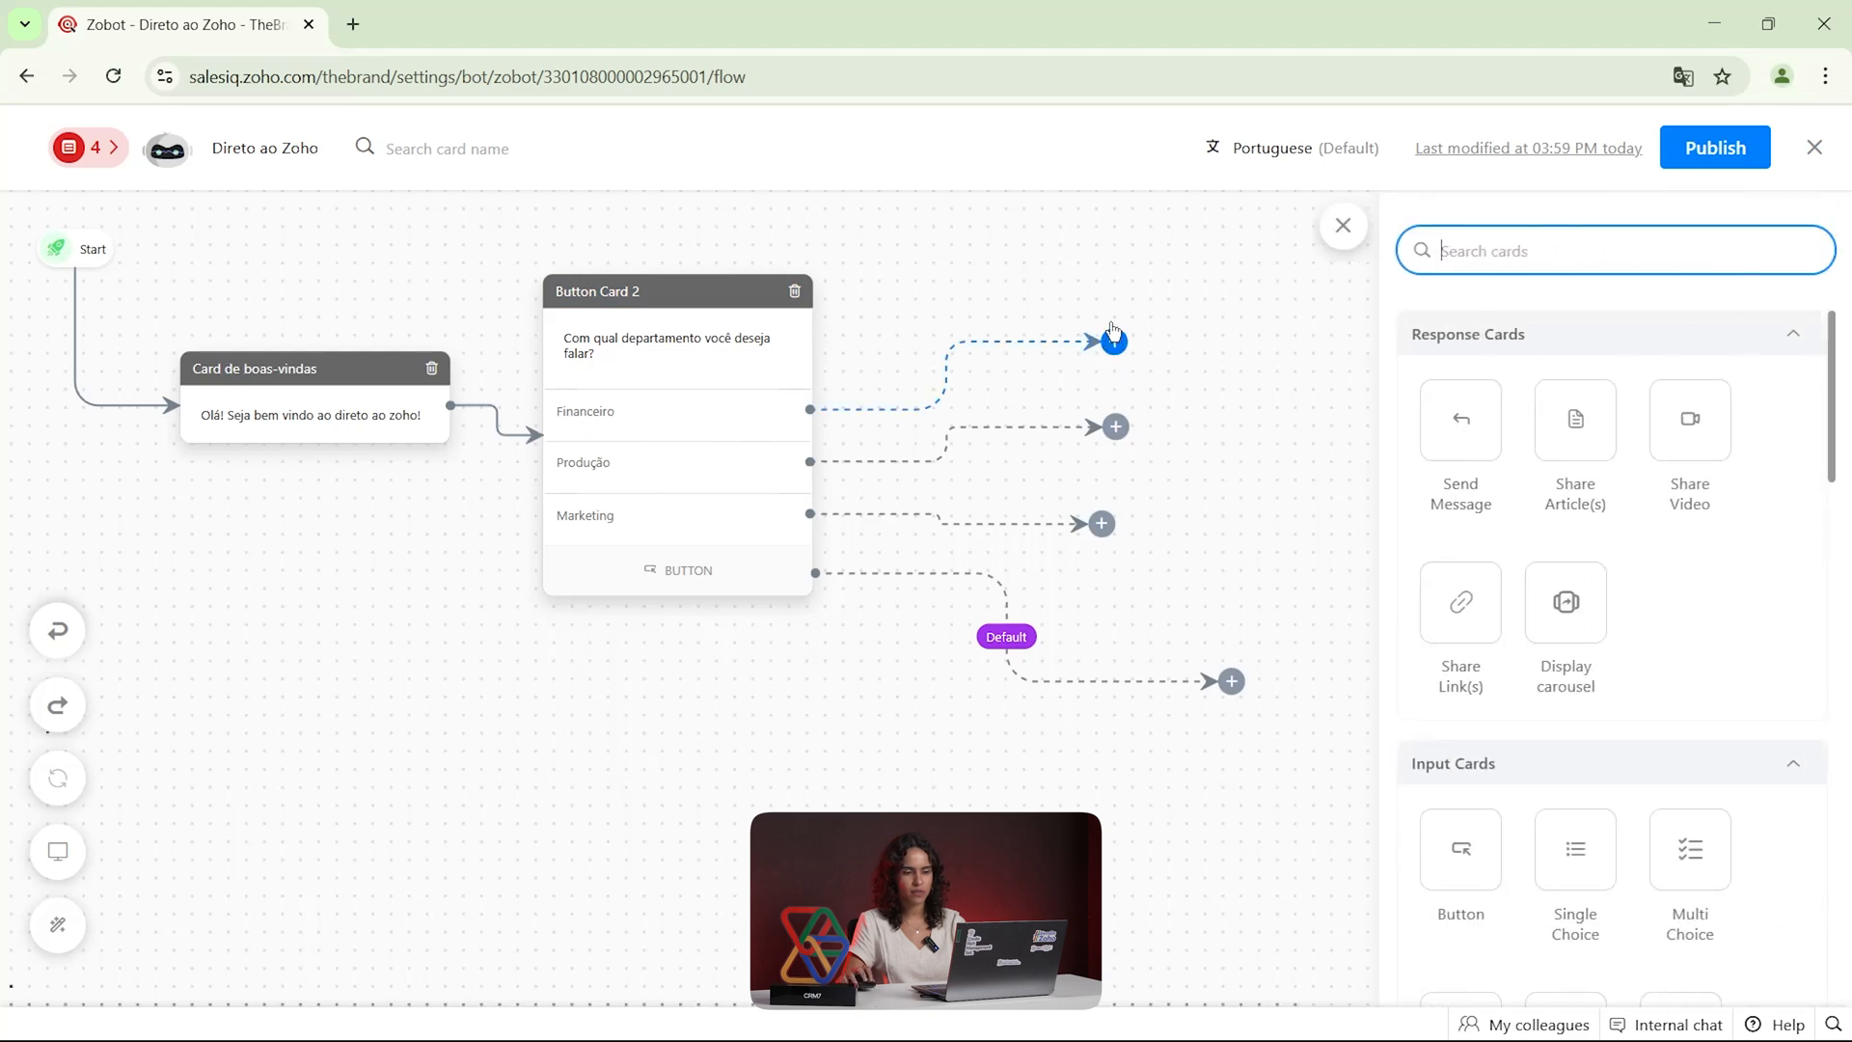
pyautogui.scroll(-3, 1543, 552)
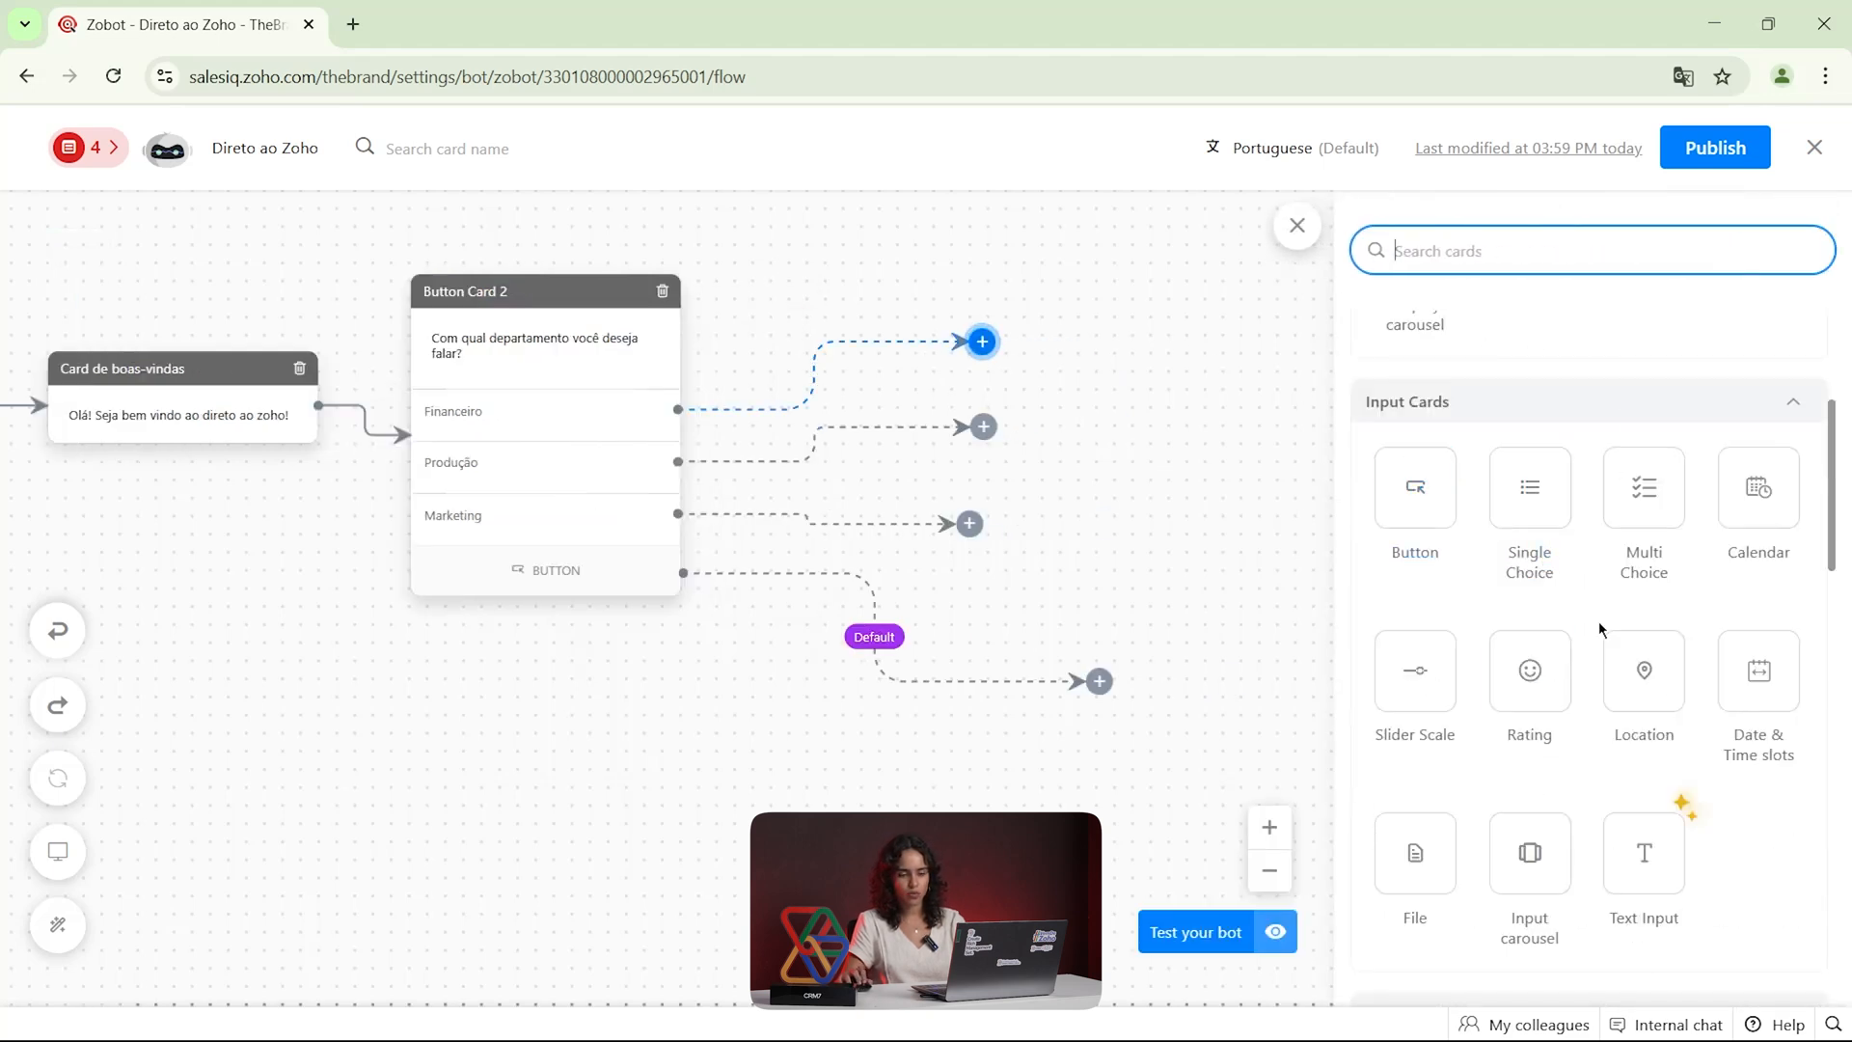
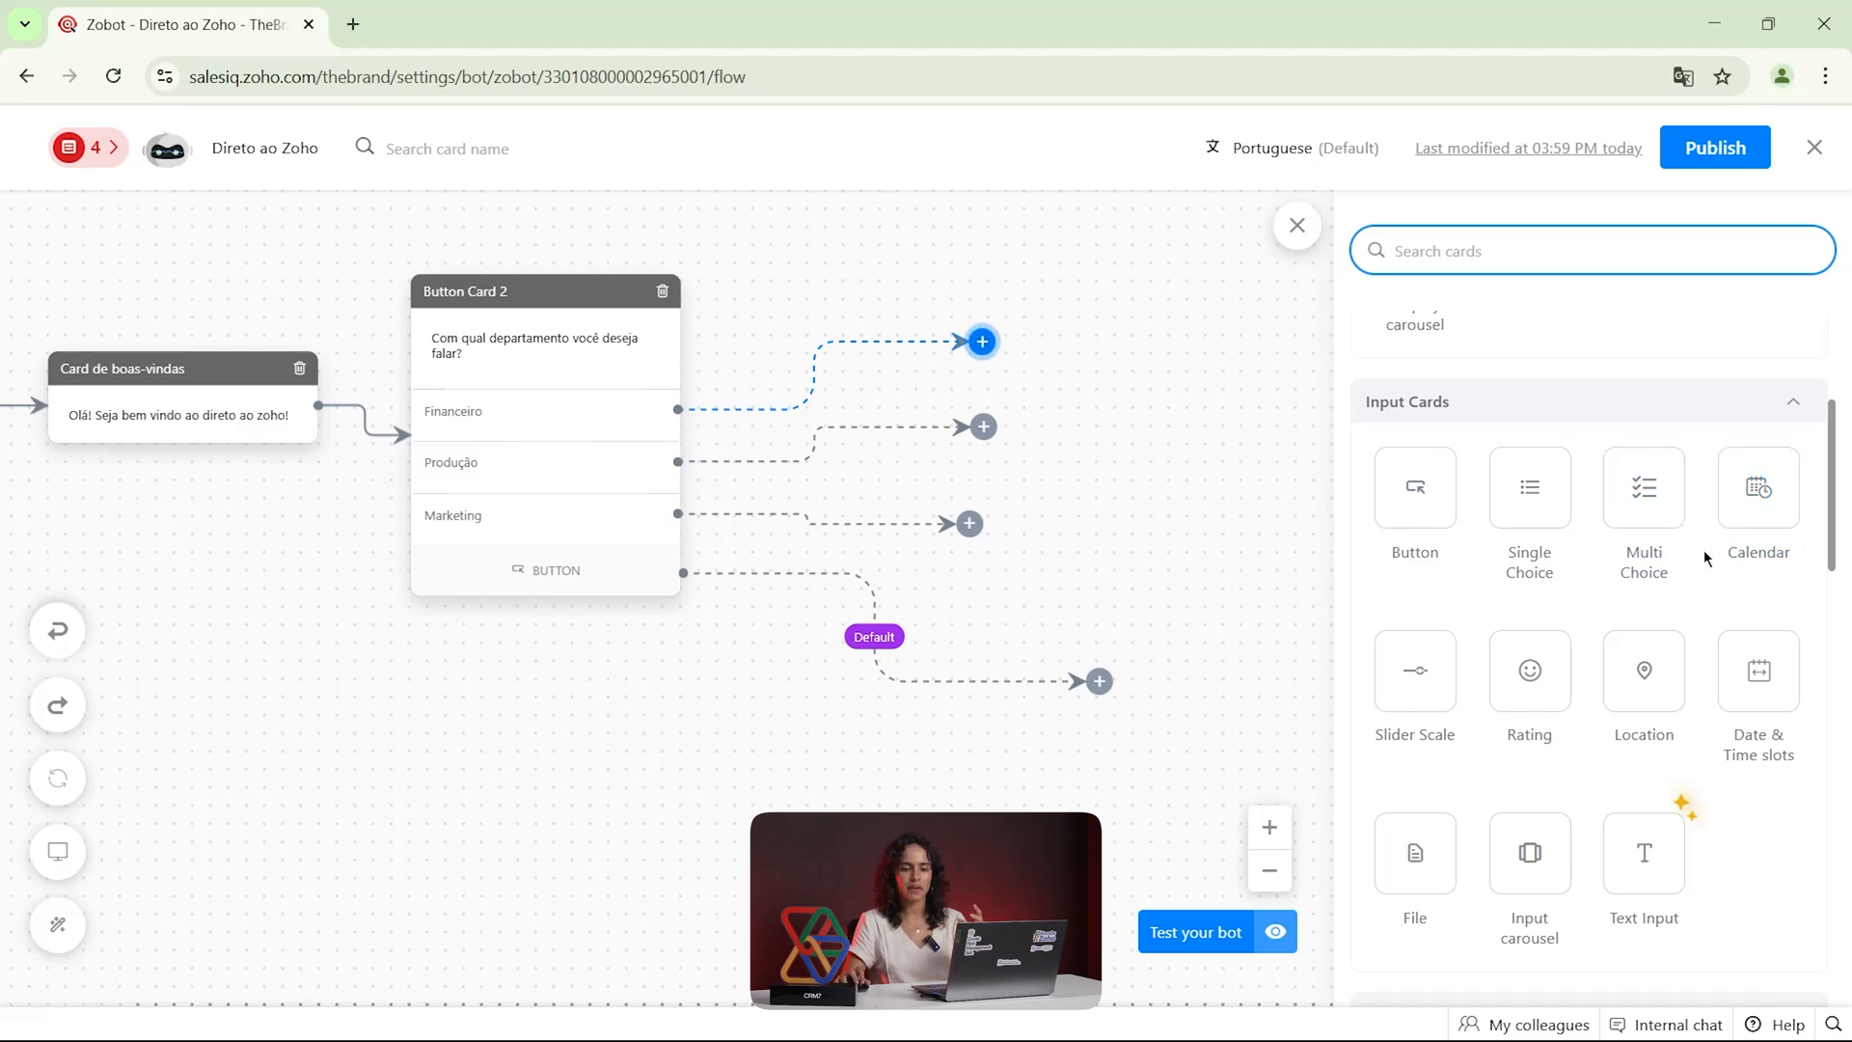
# Place a Criteria router card on the Financeiro branch and start a new rule for it
pyautogui.scroll(-2, 1530, 617)
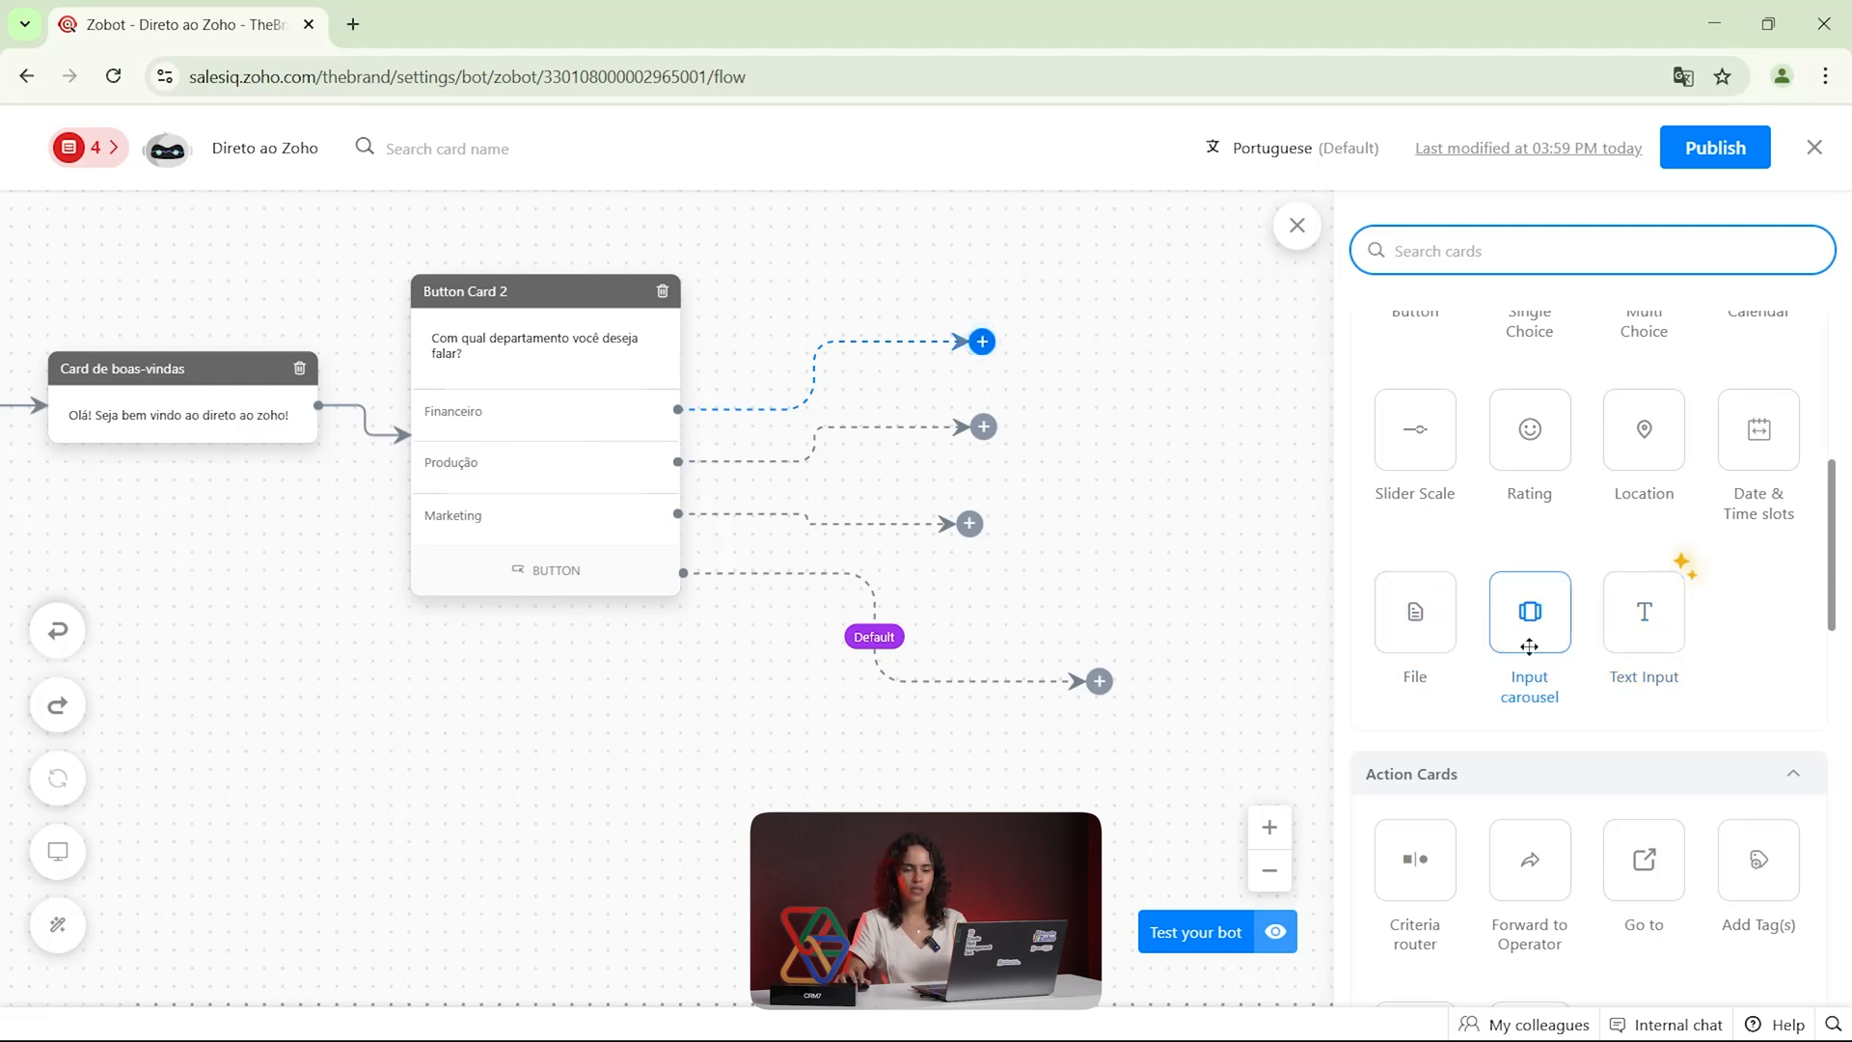
pyautogui.scroll(-3, 1548, 687)
pyautogui.scroll(-1, 1544, 657)
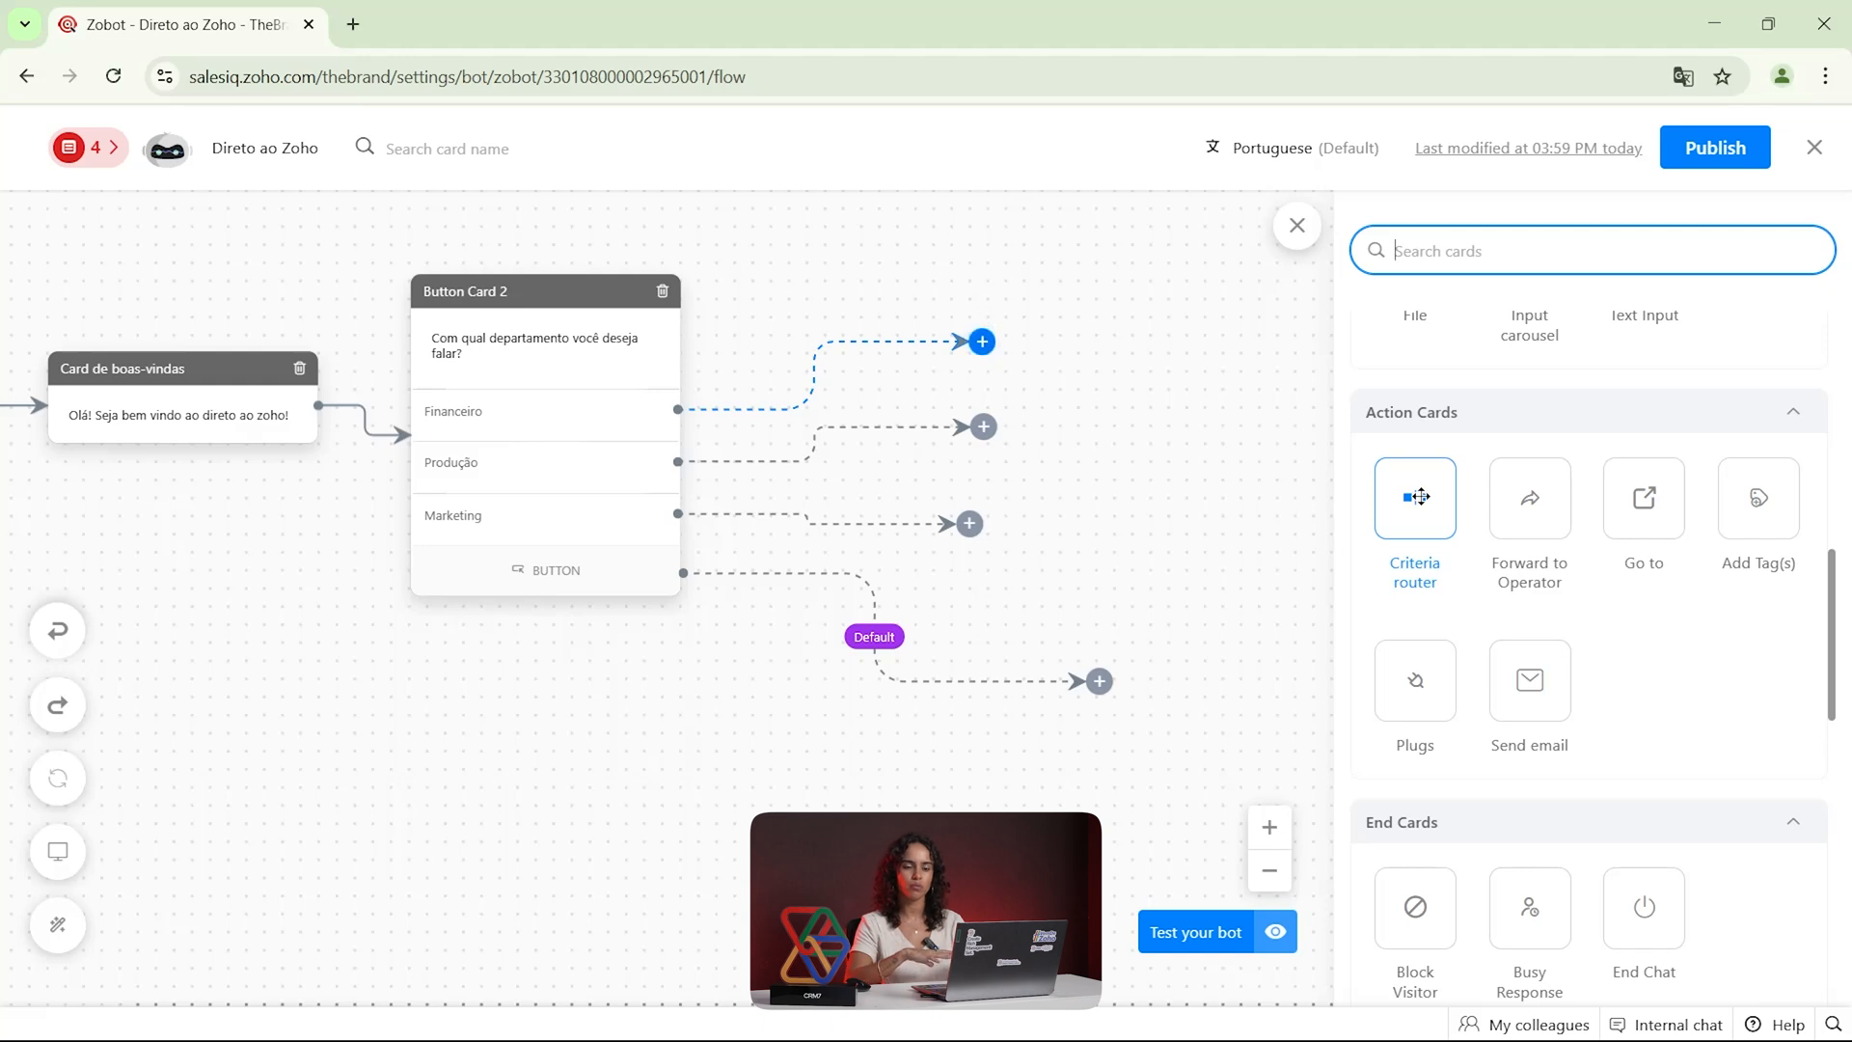
pyautogui.moveTo(1420, 497); pyautogui.dragTo(1044, 357)
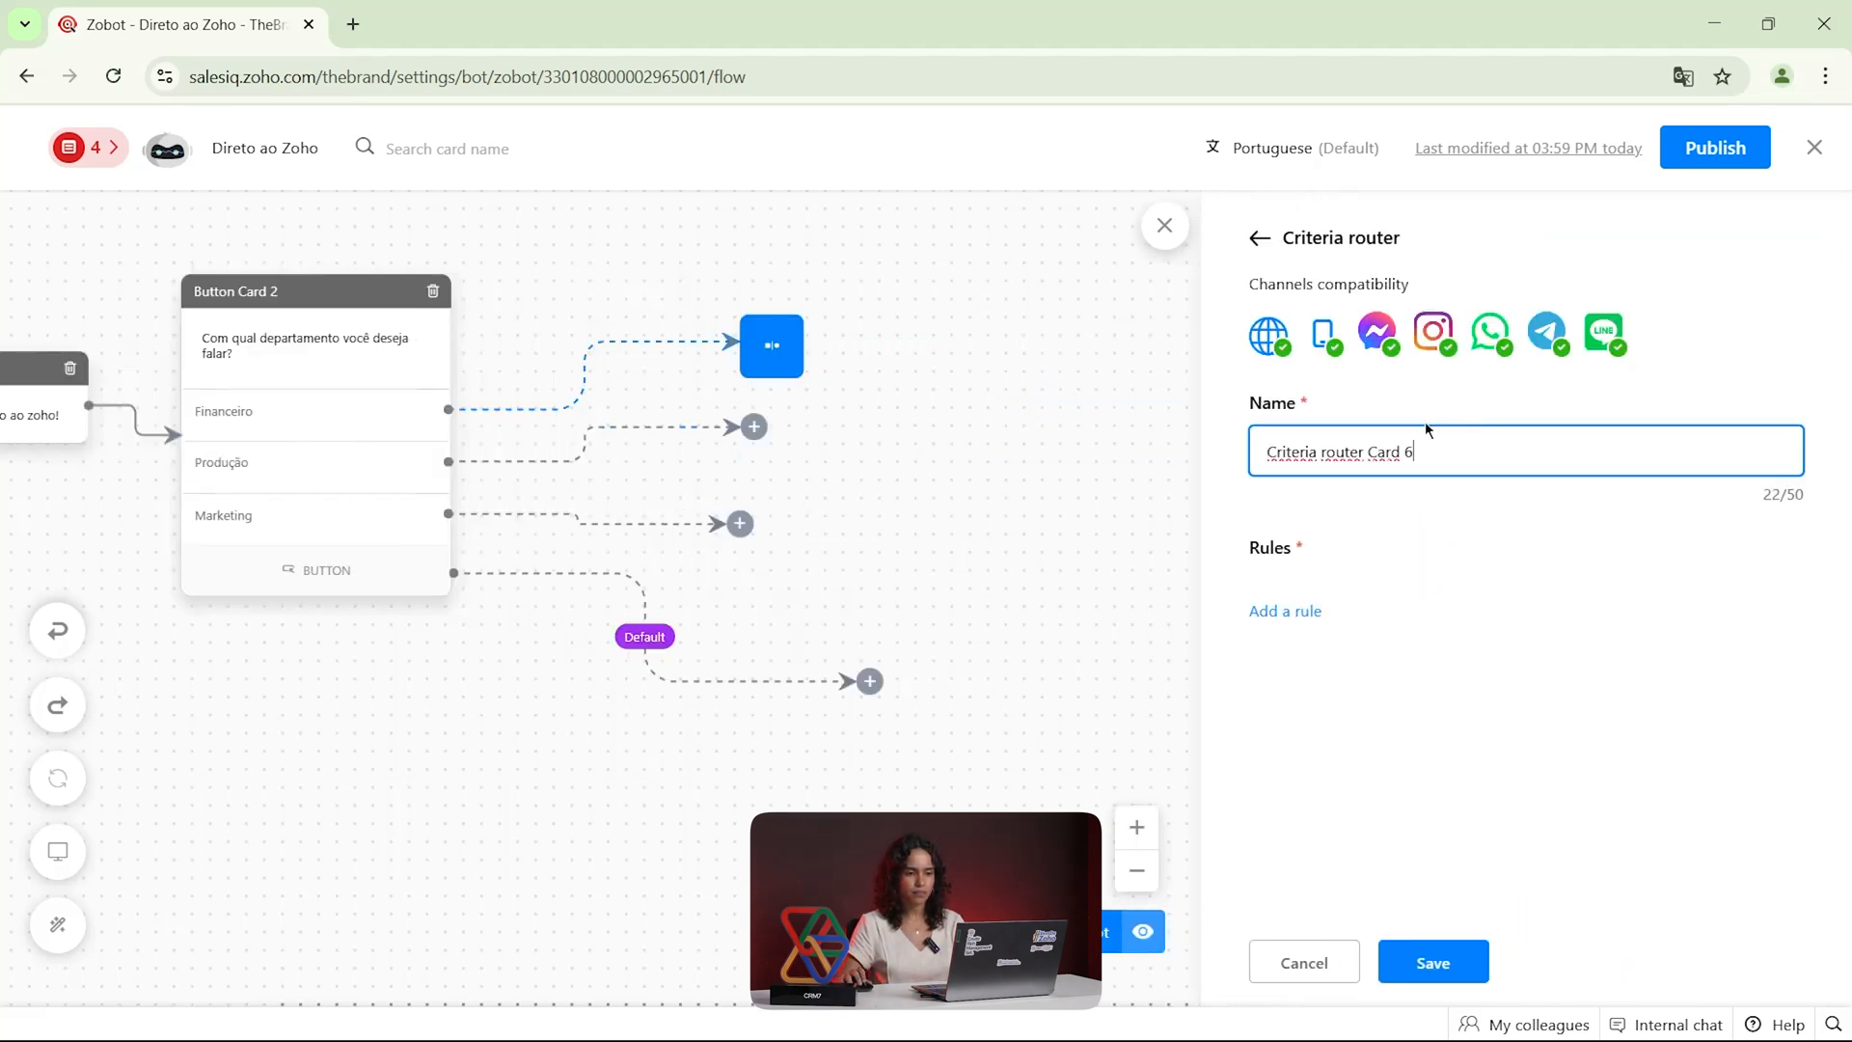
pyautogui.click(1290, 617)
pyautogui.click(1405, 528)
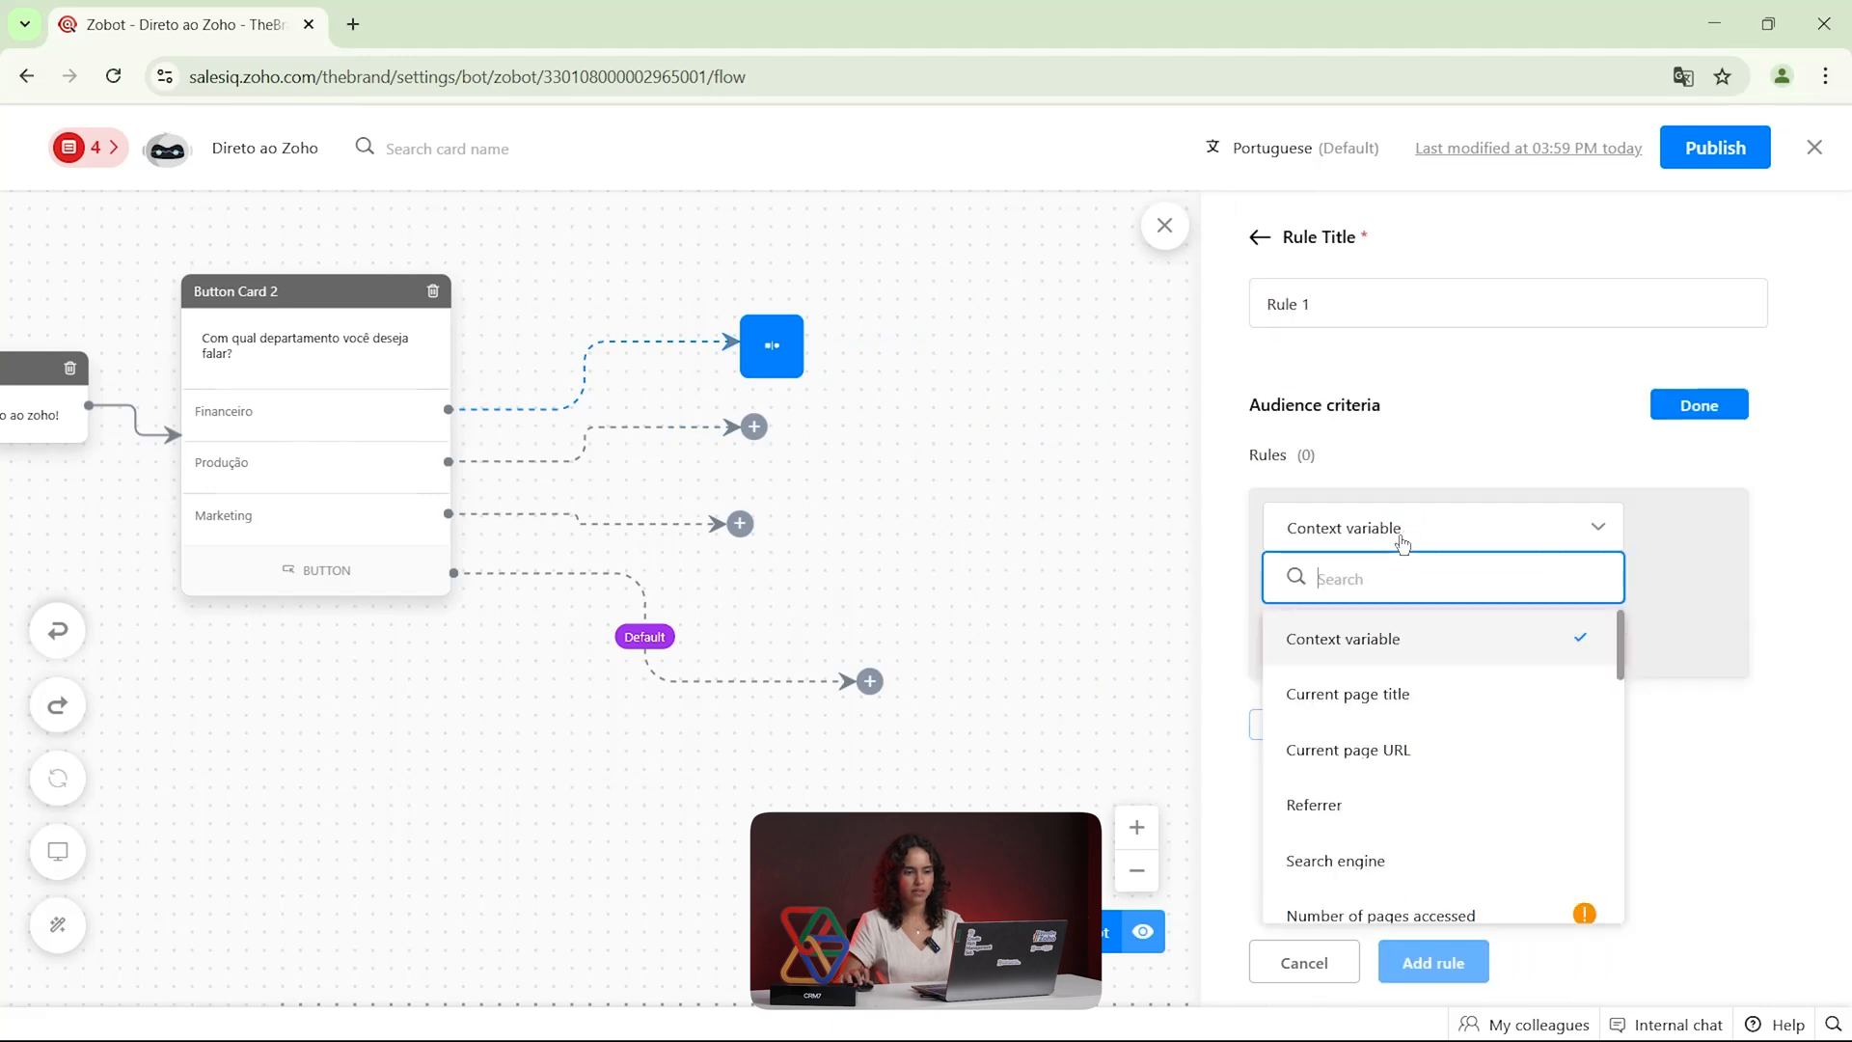
# Examine the audience criteria available for the rule, then cancel the rule and discard the Criteria router card
pyautogui.scroll(-1, 1389, 740)
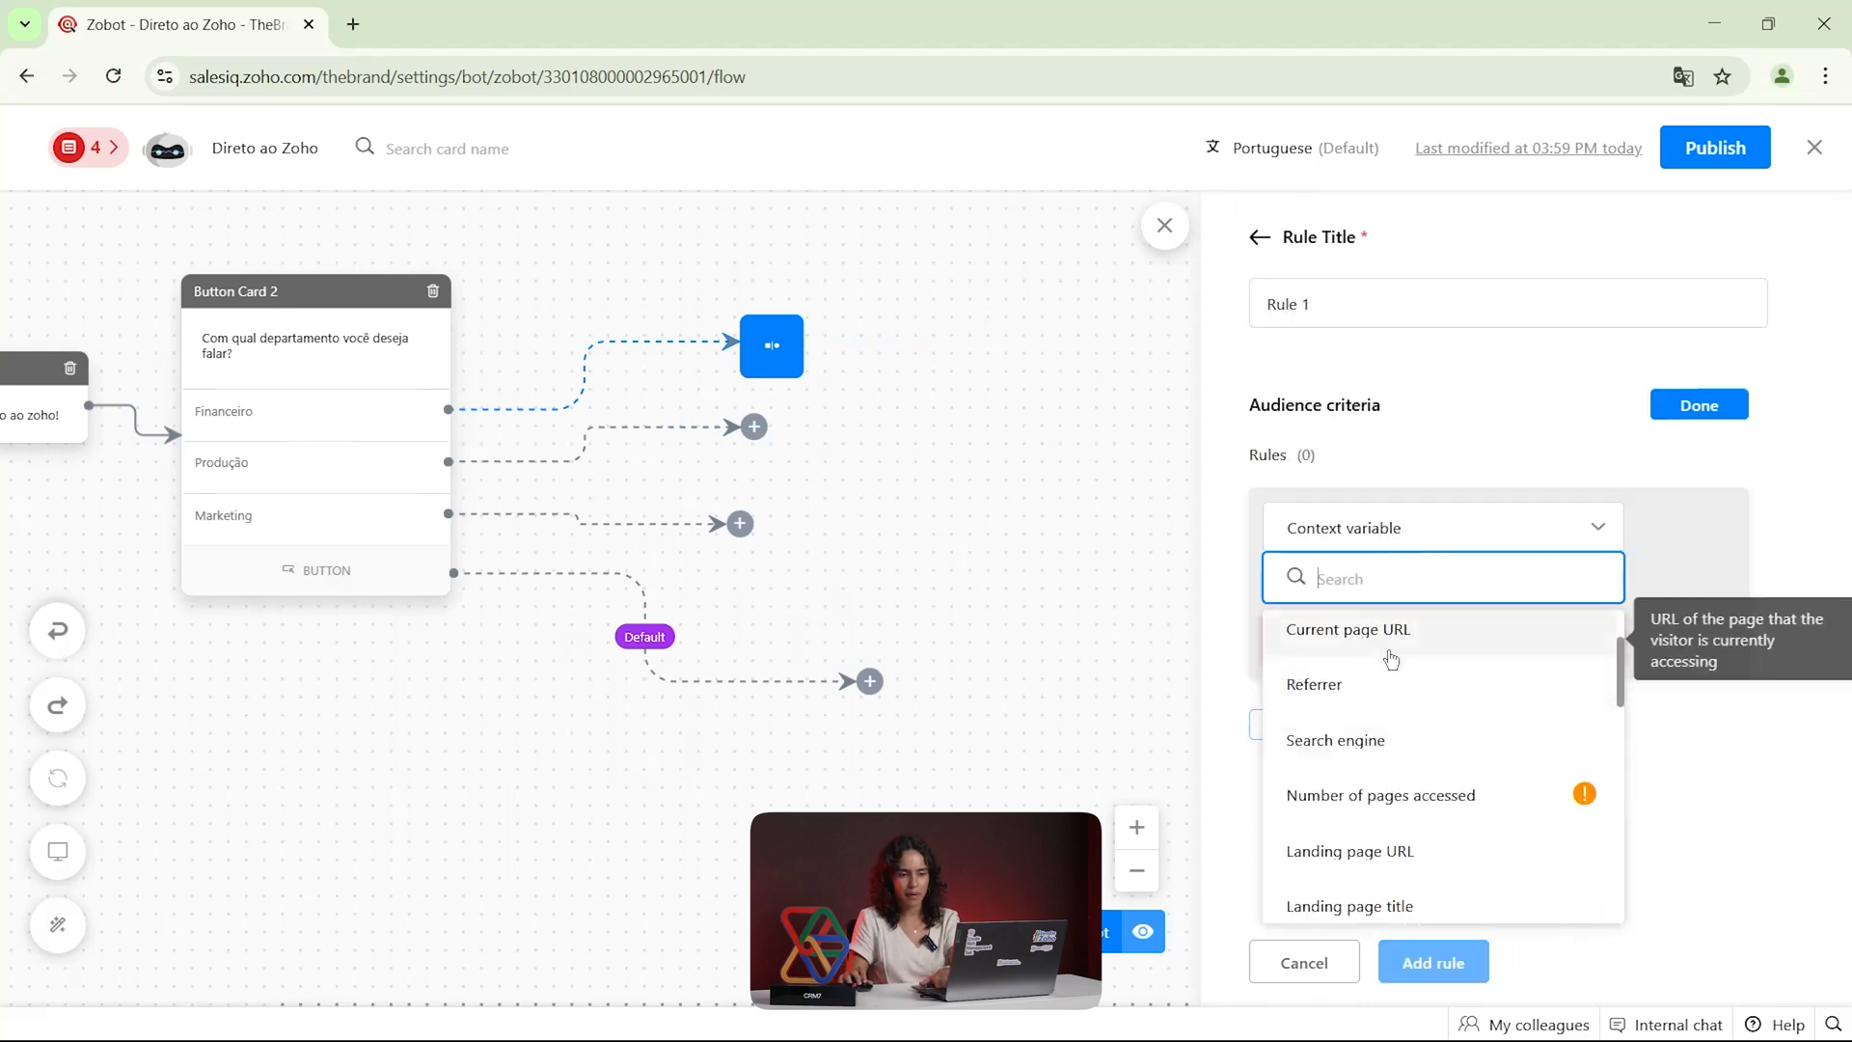
pyautogui.scroll(-1, 1385, 675)
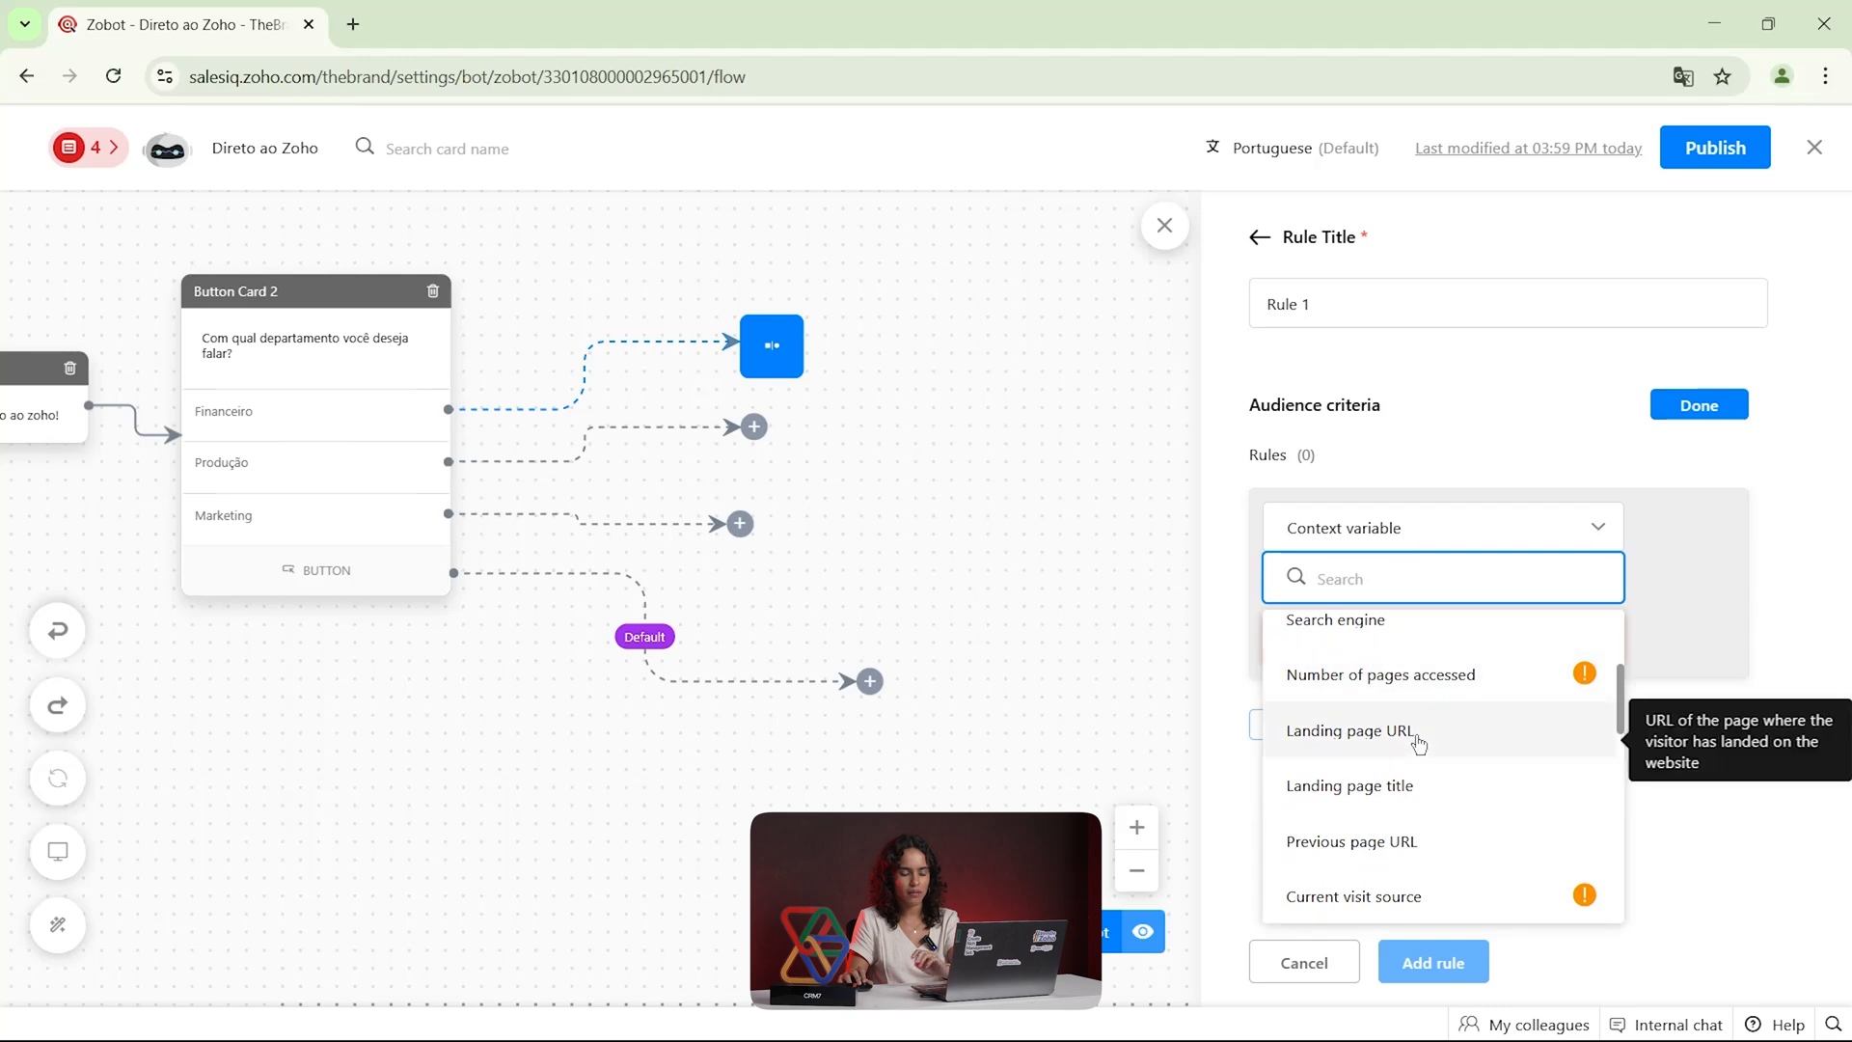
pyautogui.scroll(-3, 1418, 743)
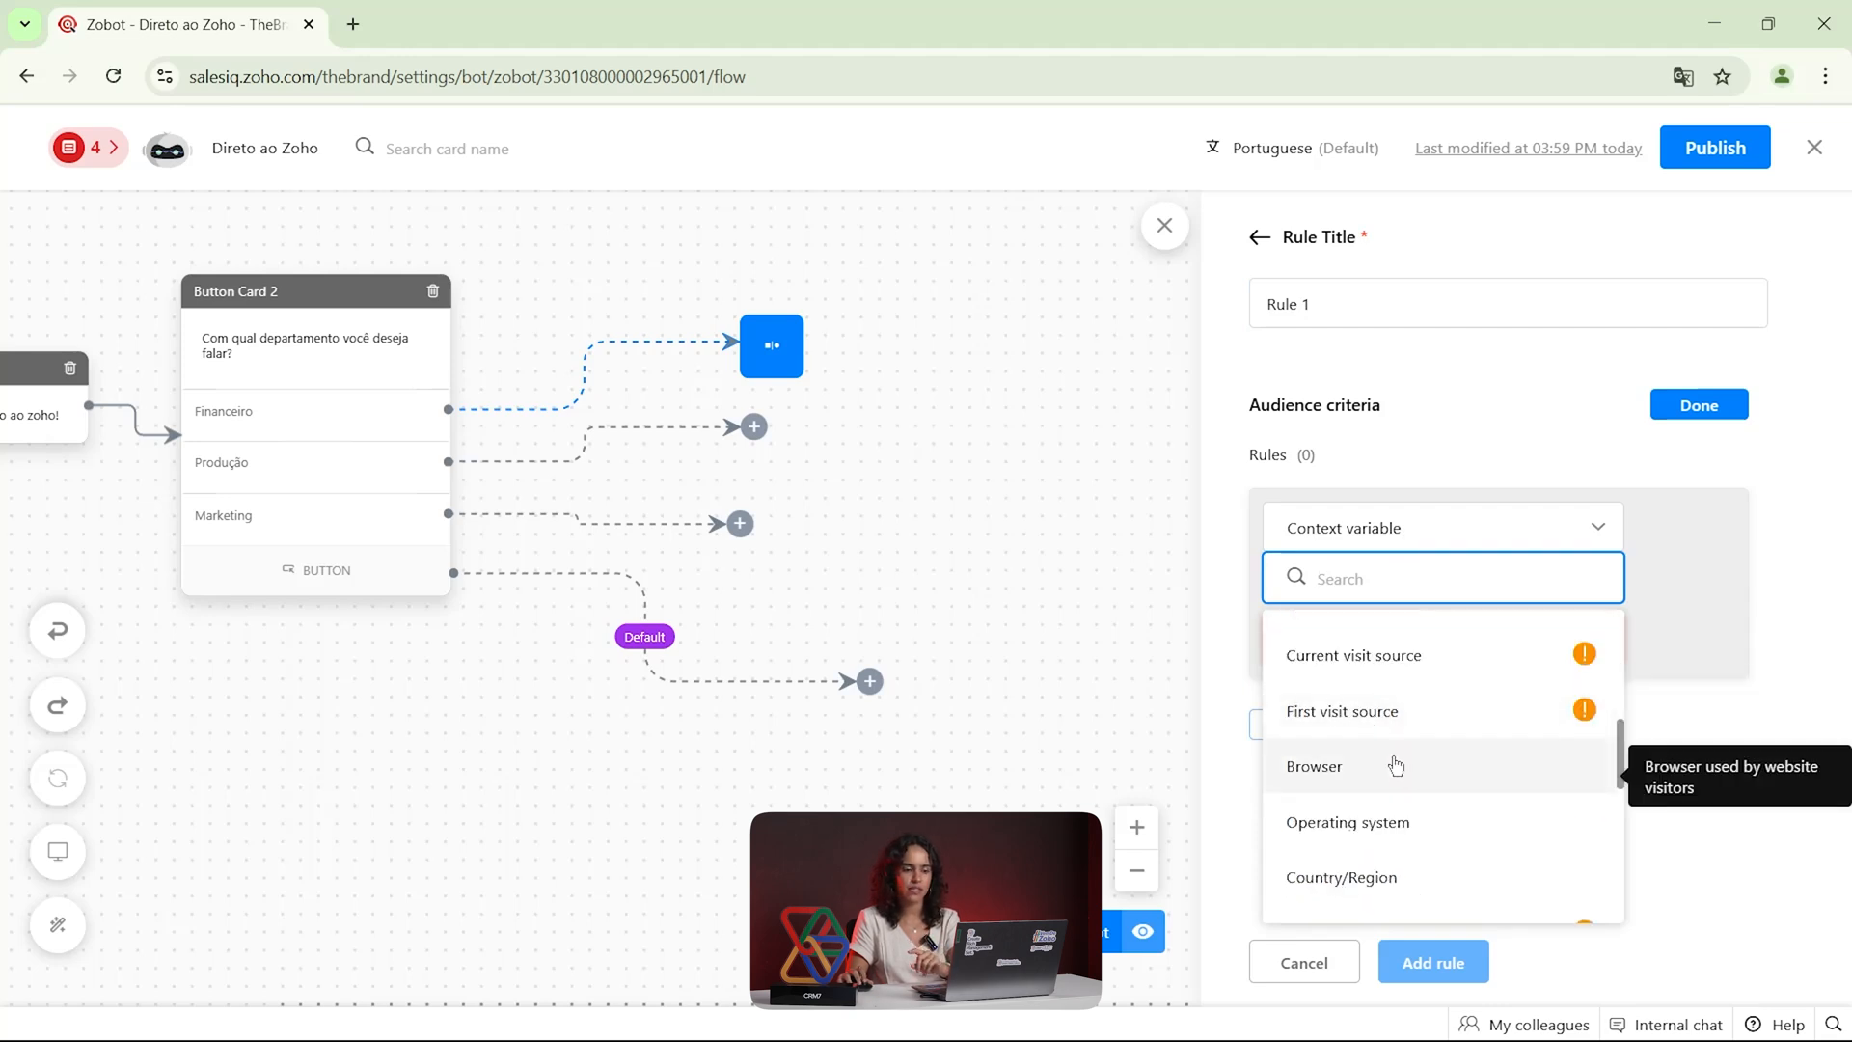
pyautogui.scroll(-1, 1396, 764)
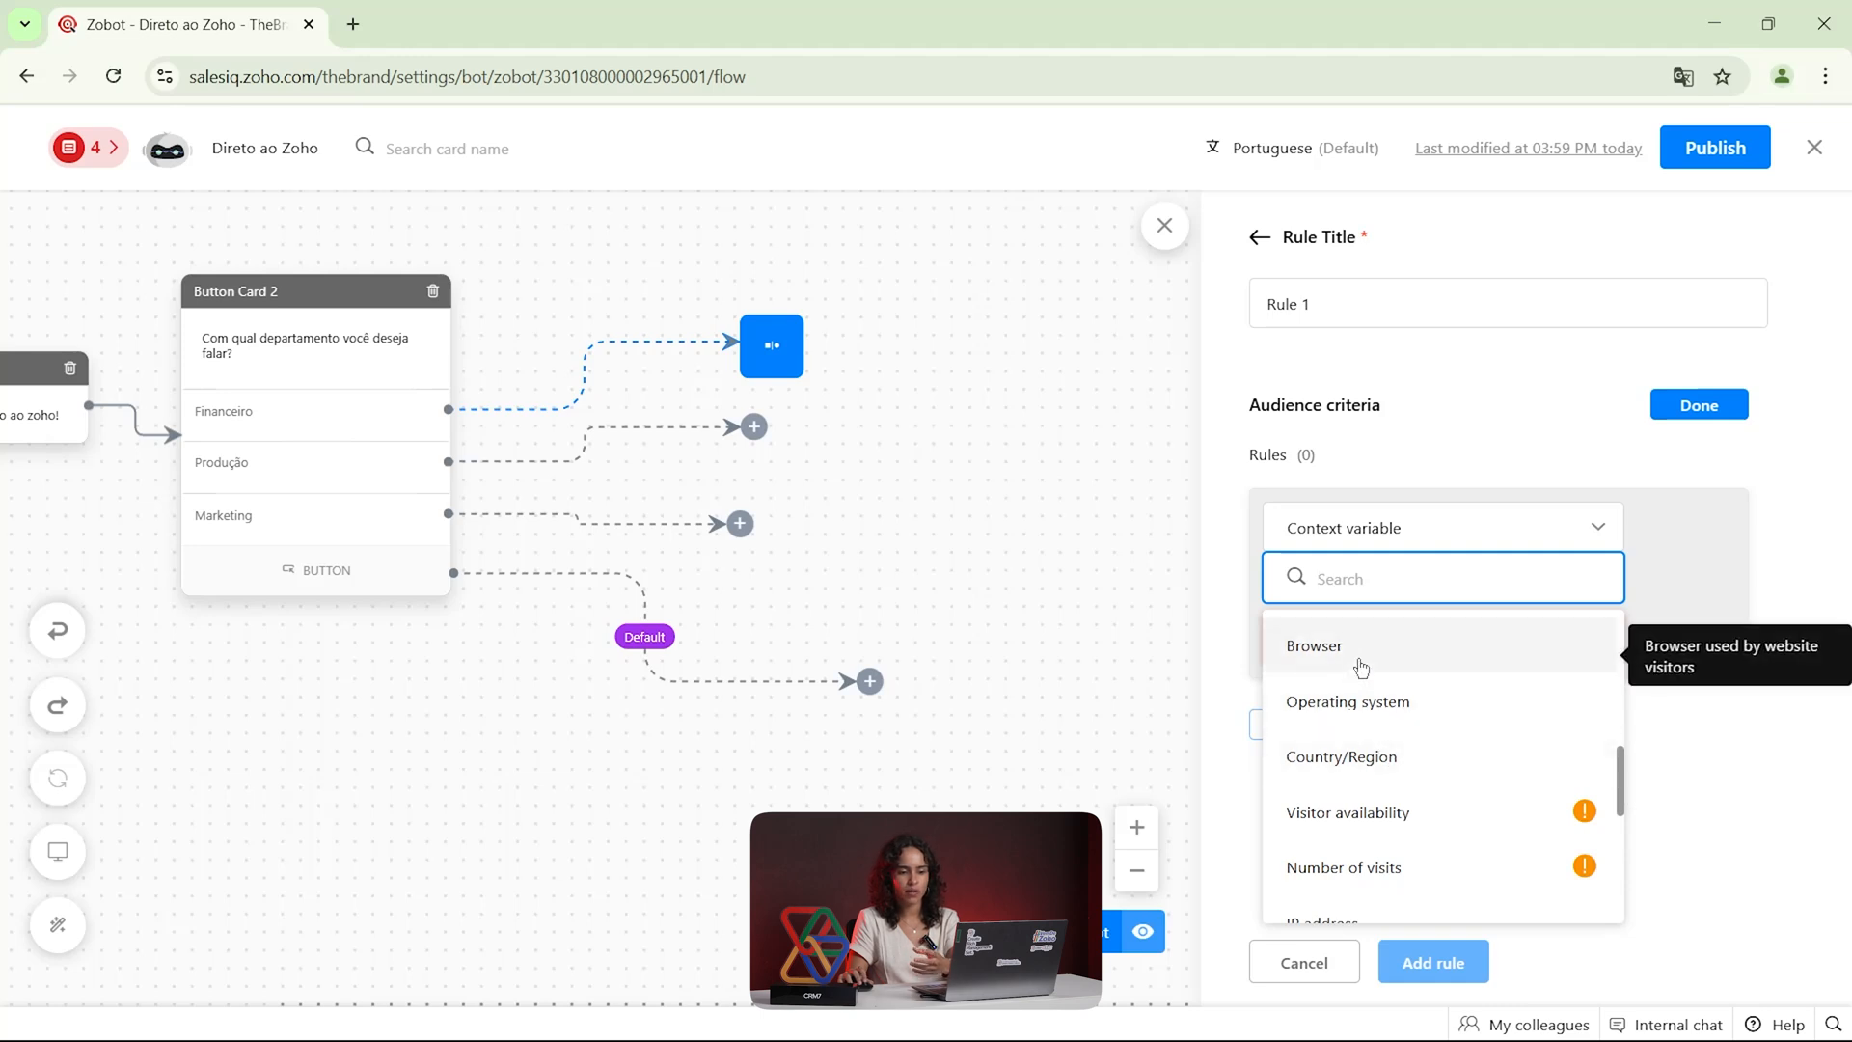
pyautogui.scroll(-1, 1370, 694)
pyautogui.scroll(-1, 1376, 723)
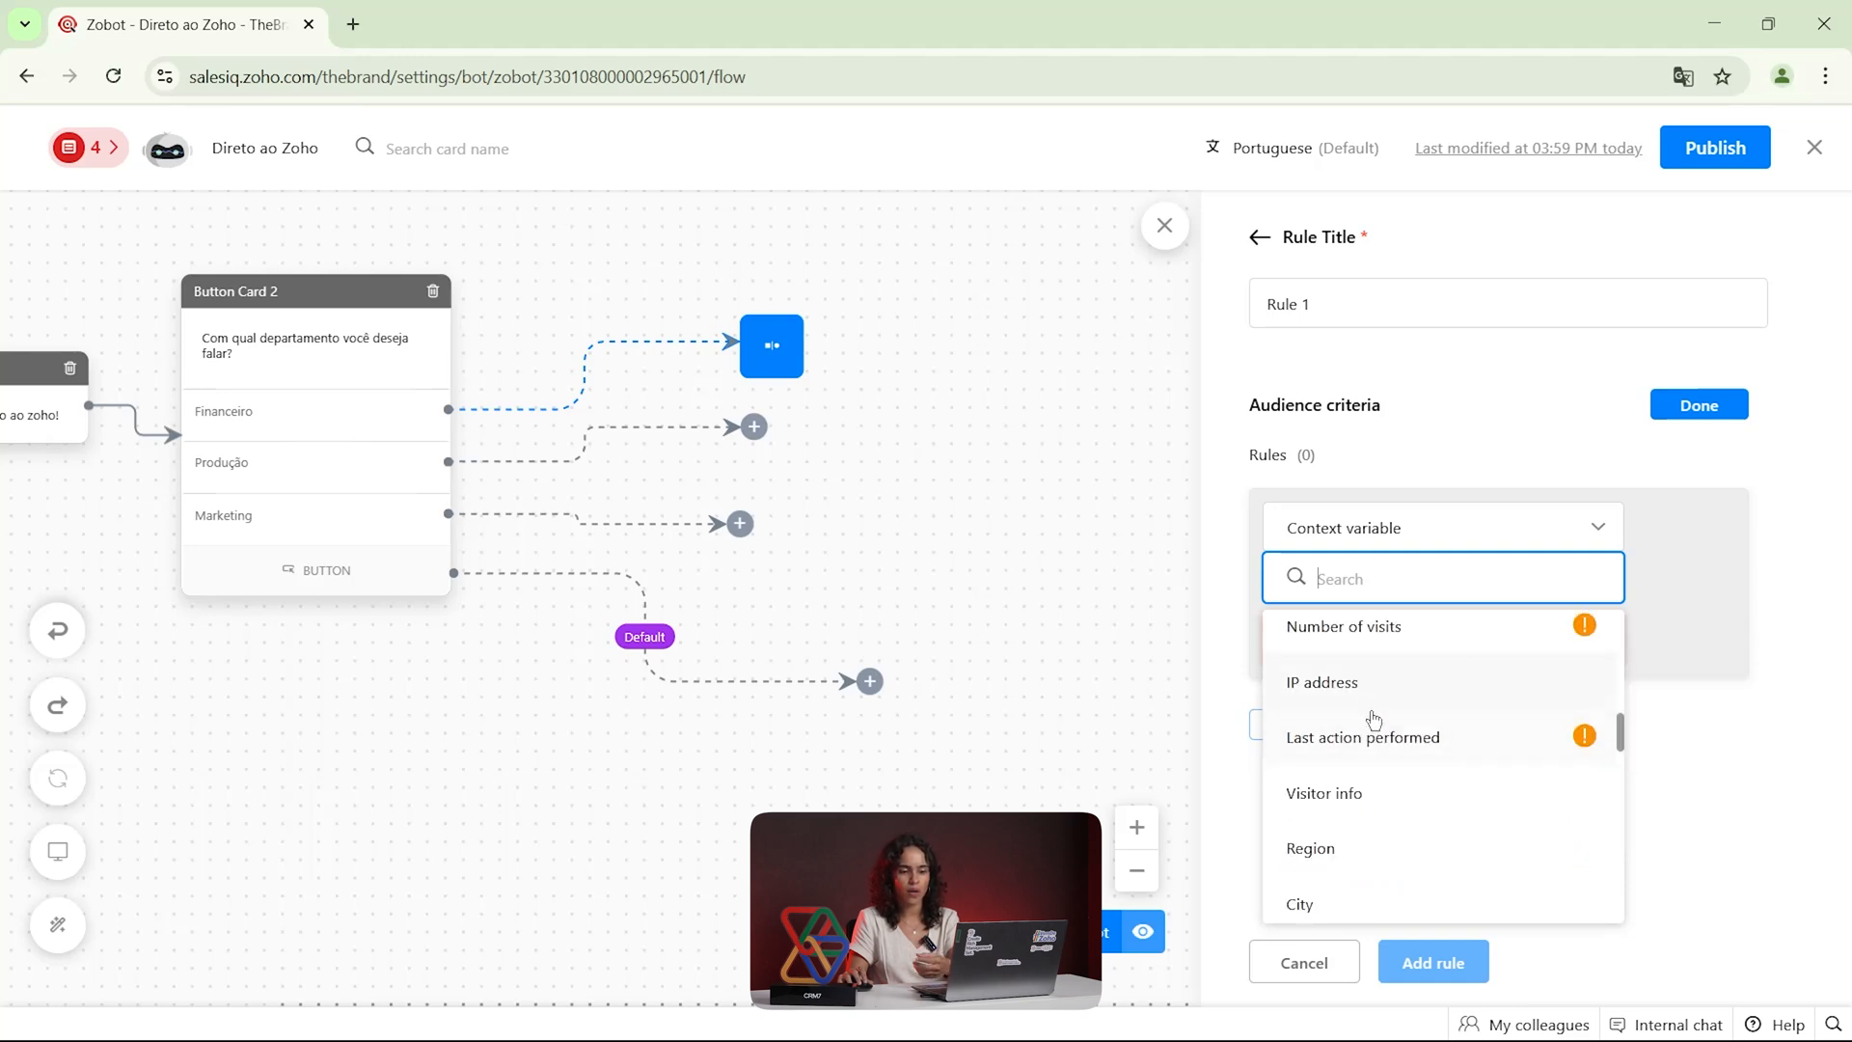
pyautogui.scroll(-2, 1368, 714)
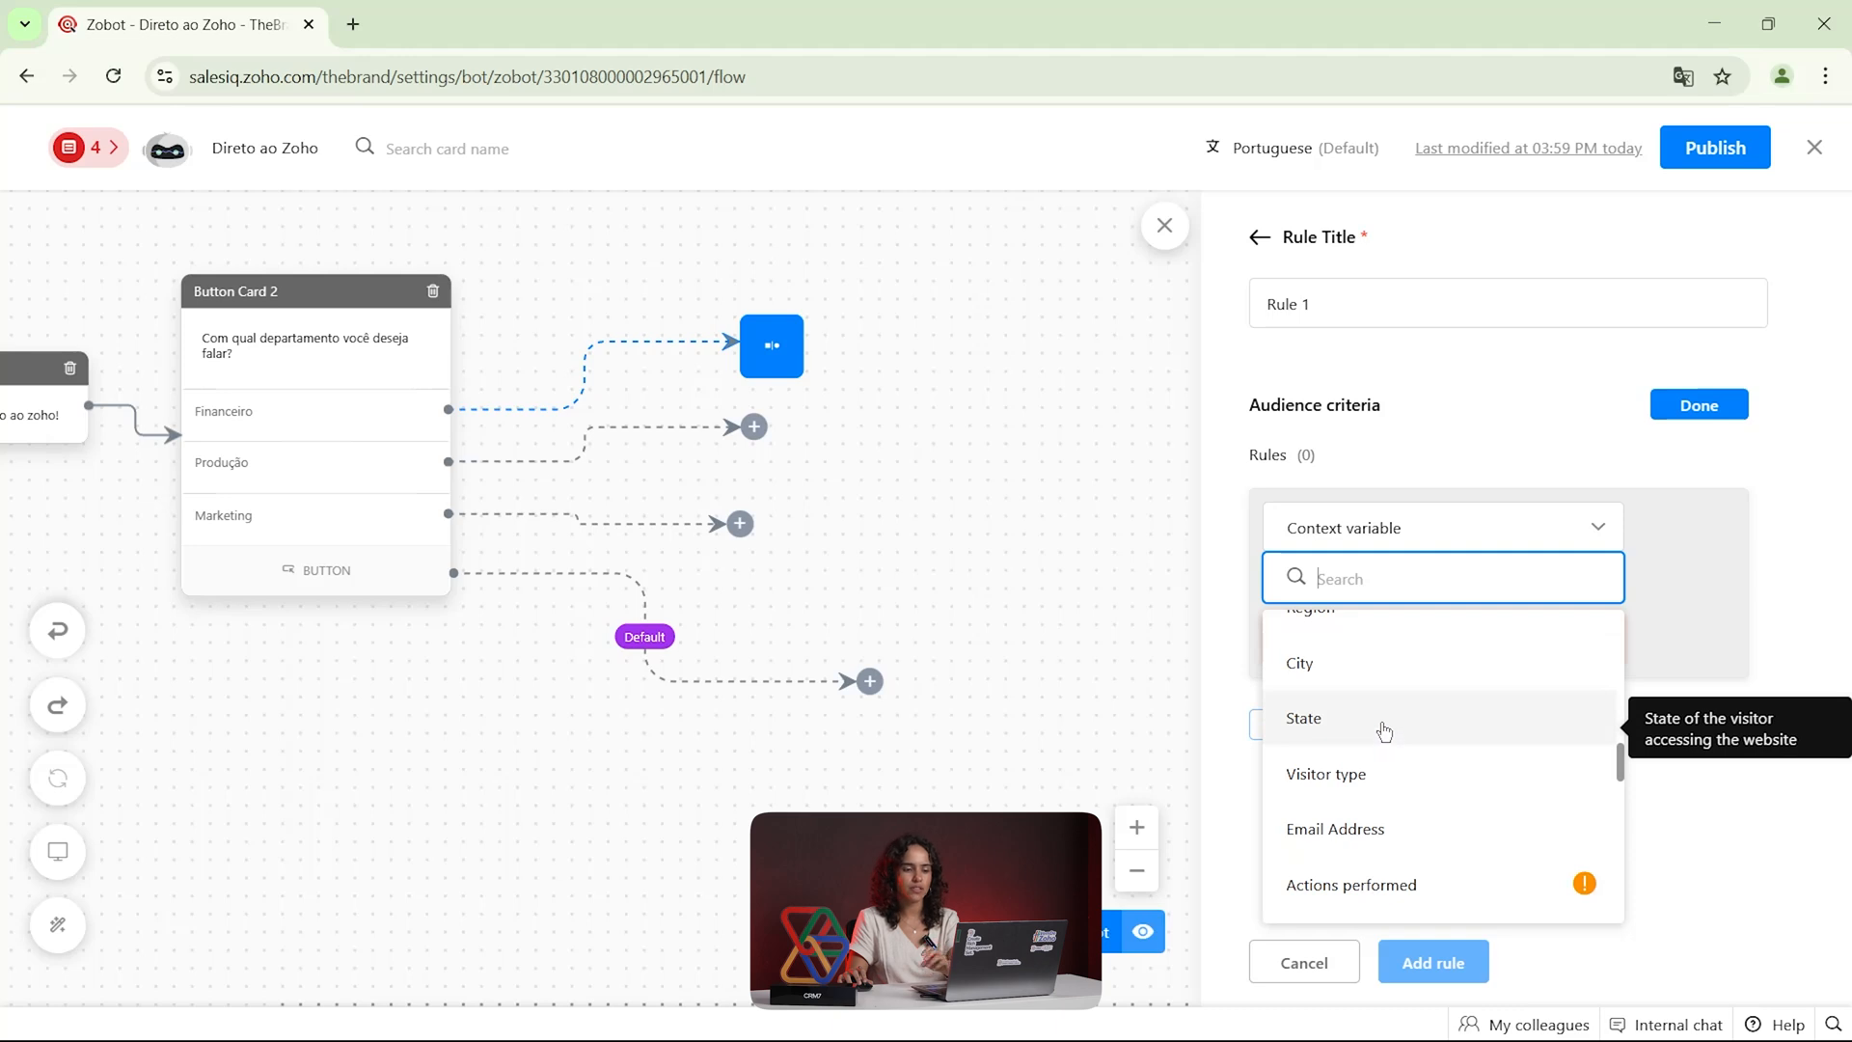
pyautogui.click(1651, 552)
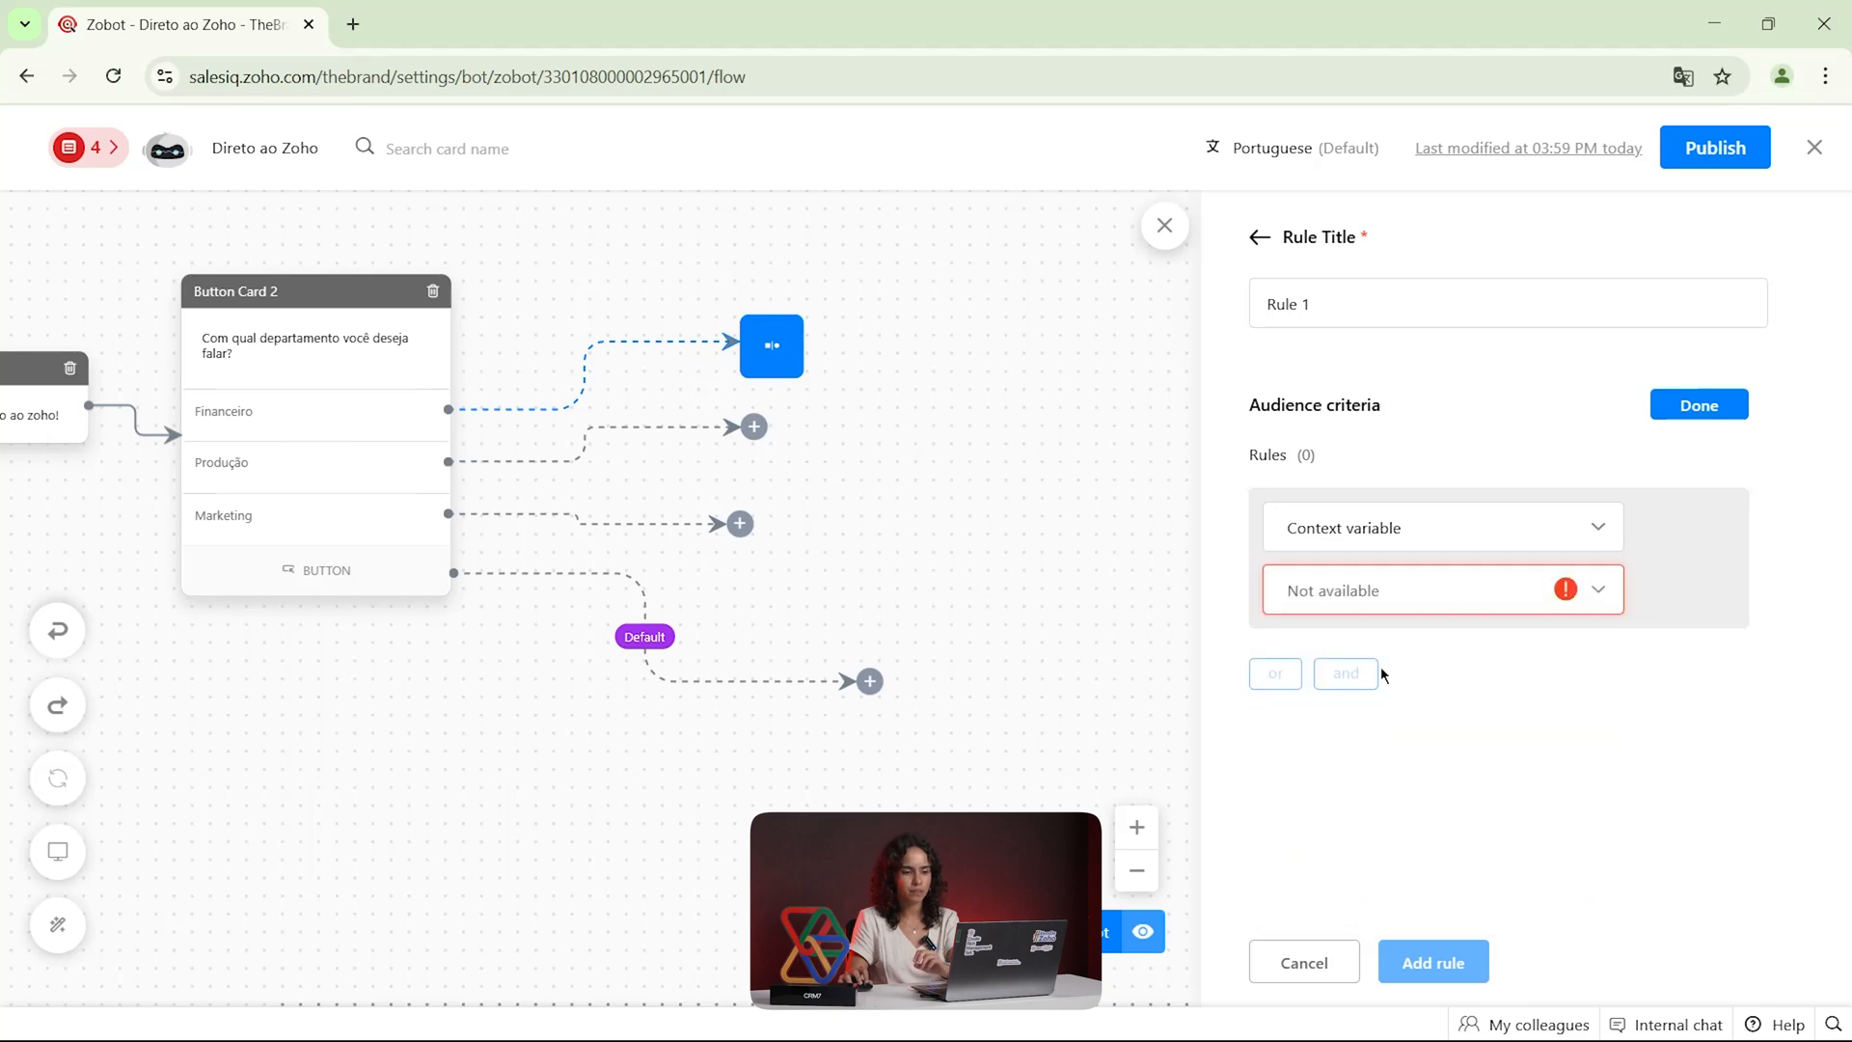
pyautogui.click(1331, 961)
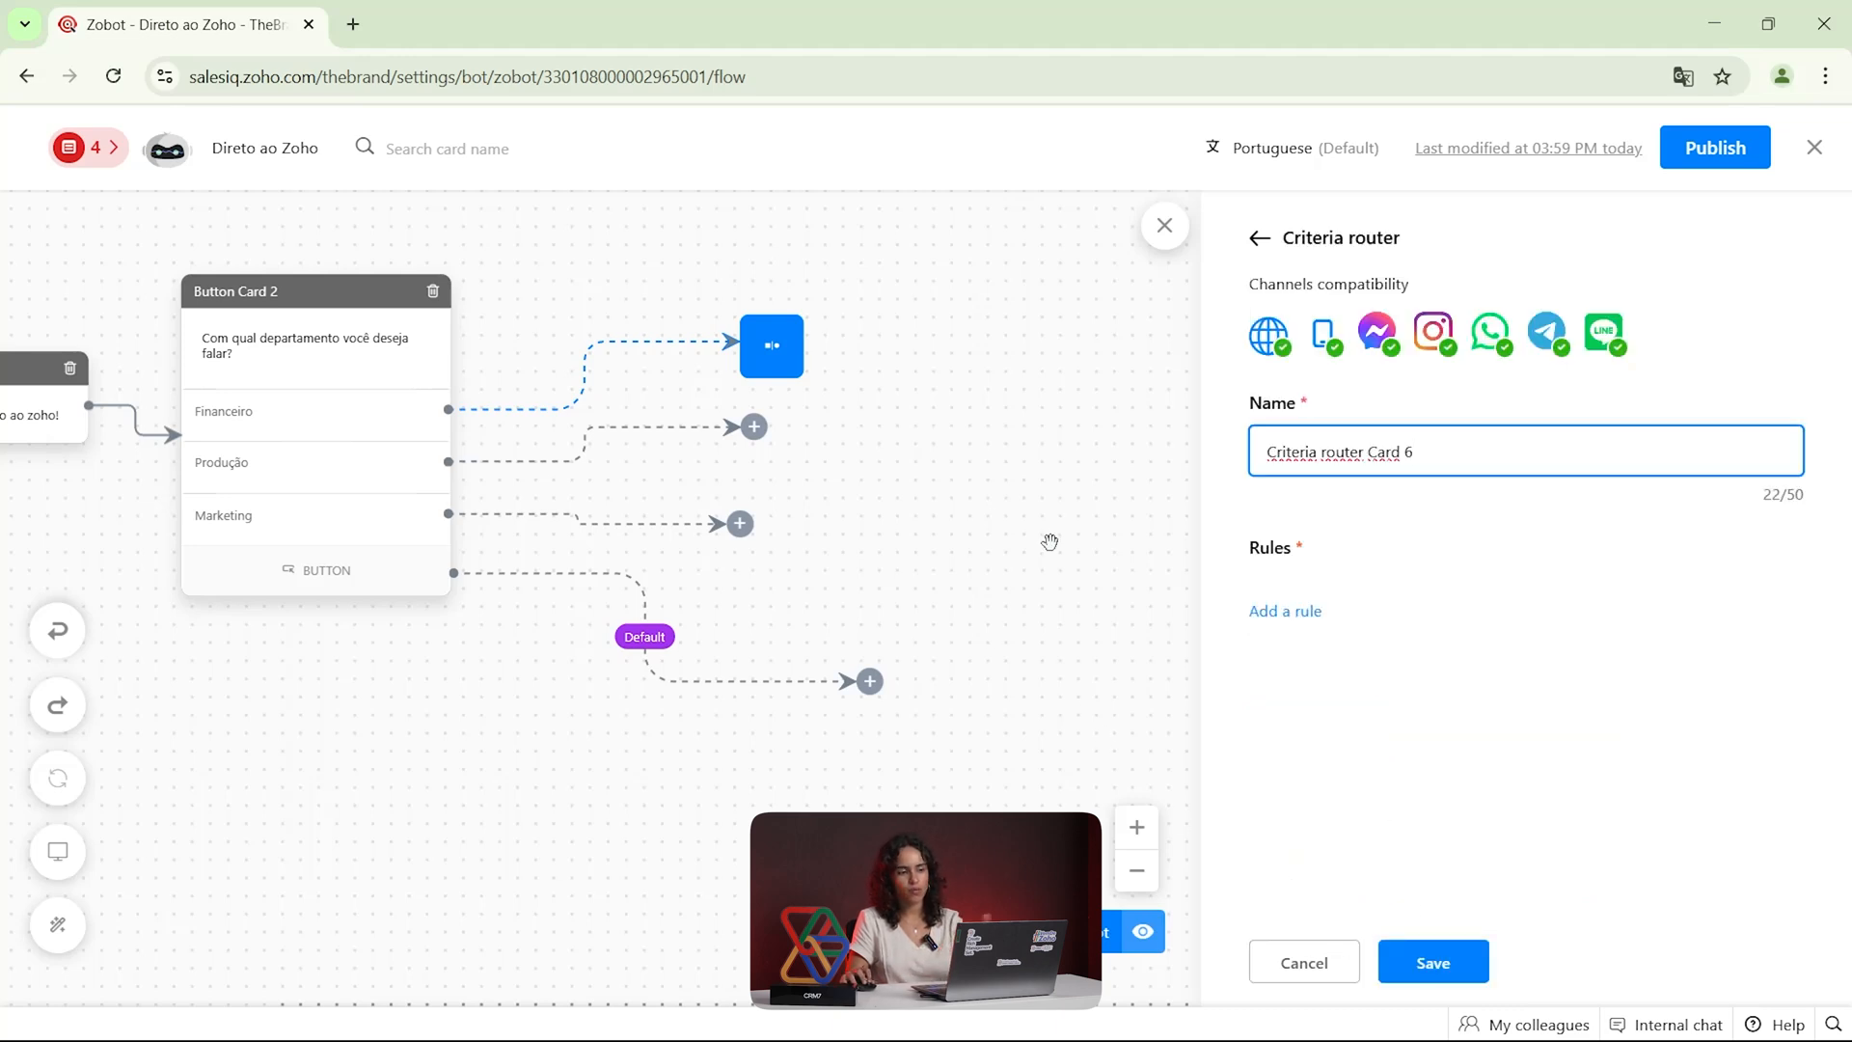
pyautogui.click(1254, 241)
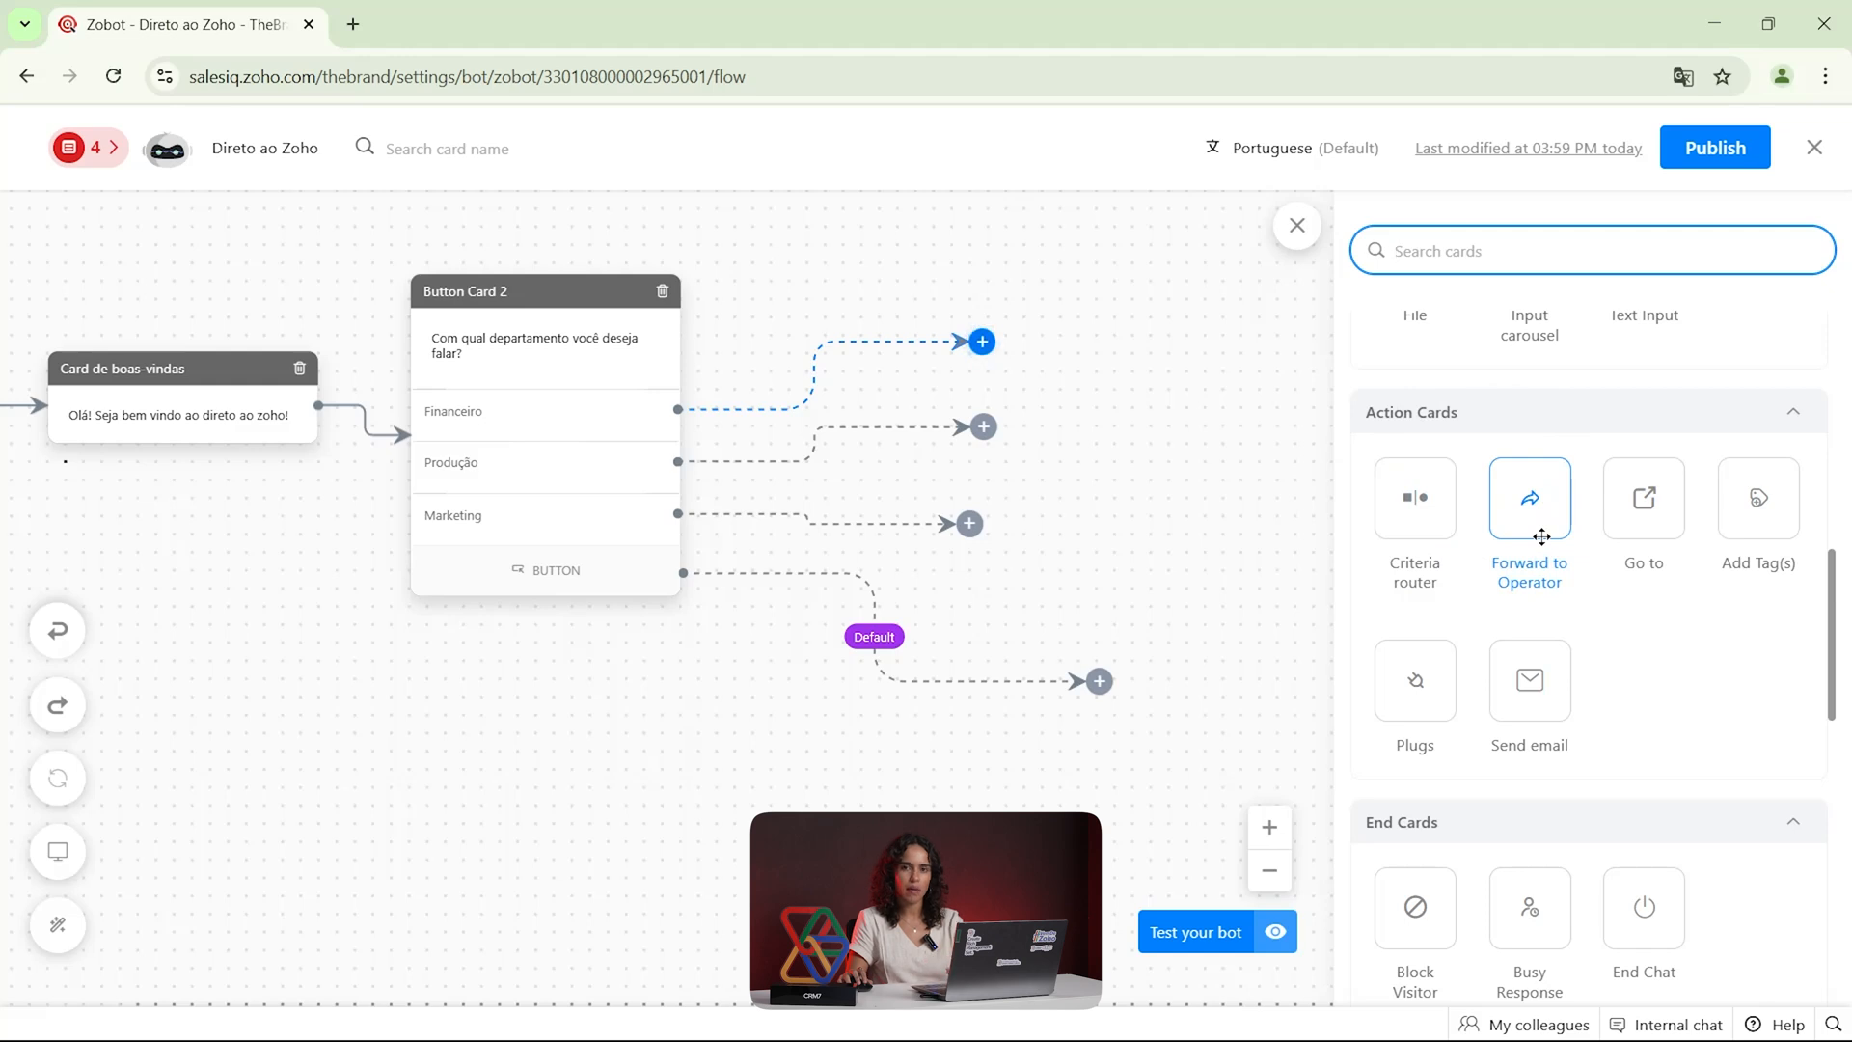
# Place a Forward to Operator card on the Financeiro branch and review its settings
pyautogui.moveTo(1538, 536); pyautogui.dragTo(993, 347)
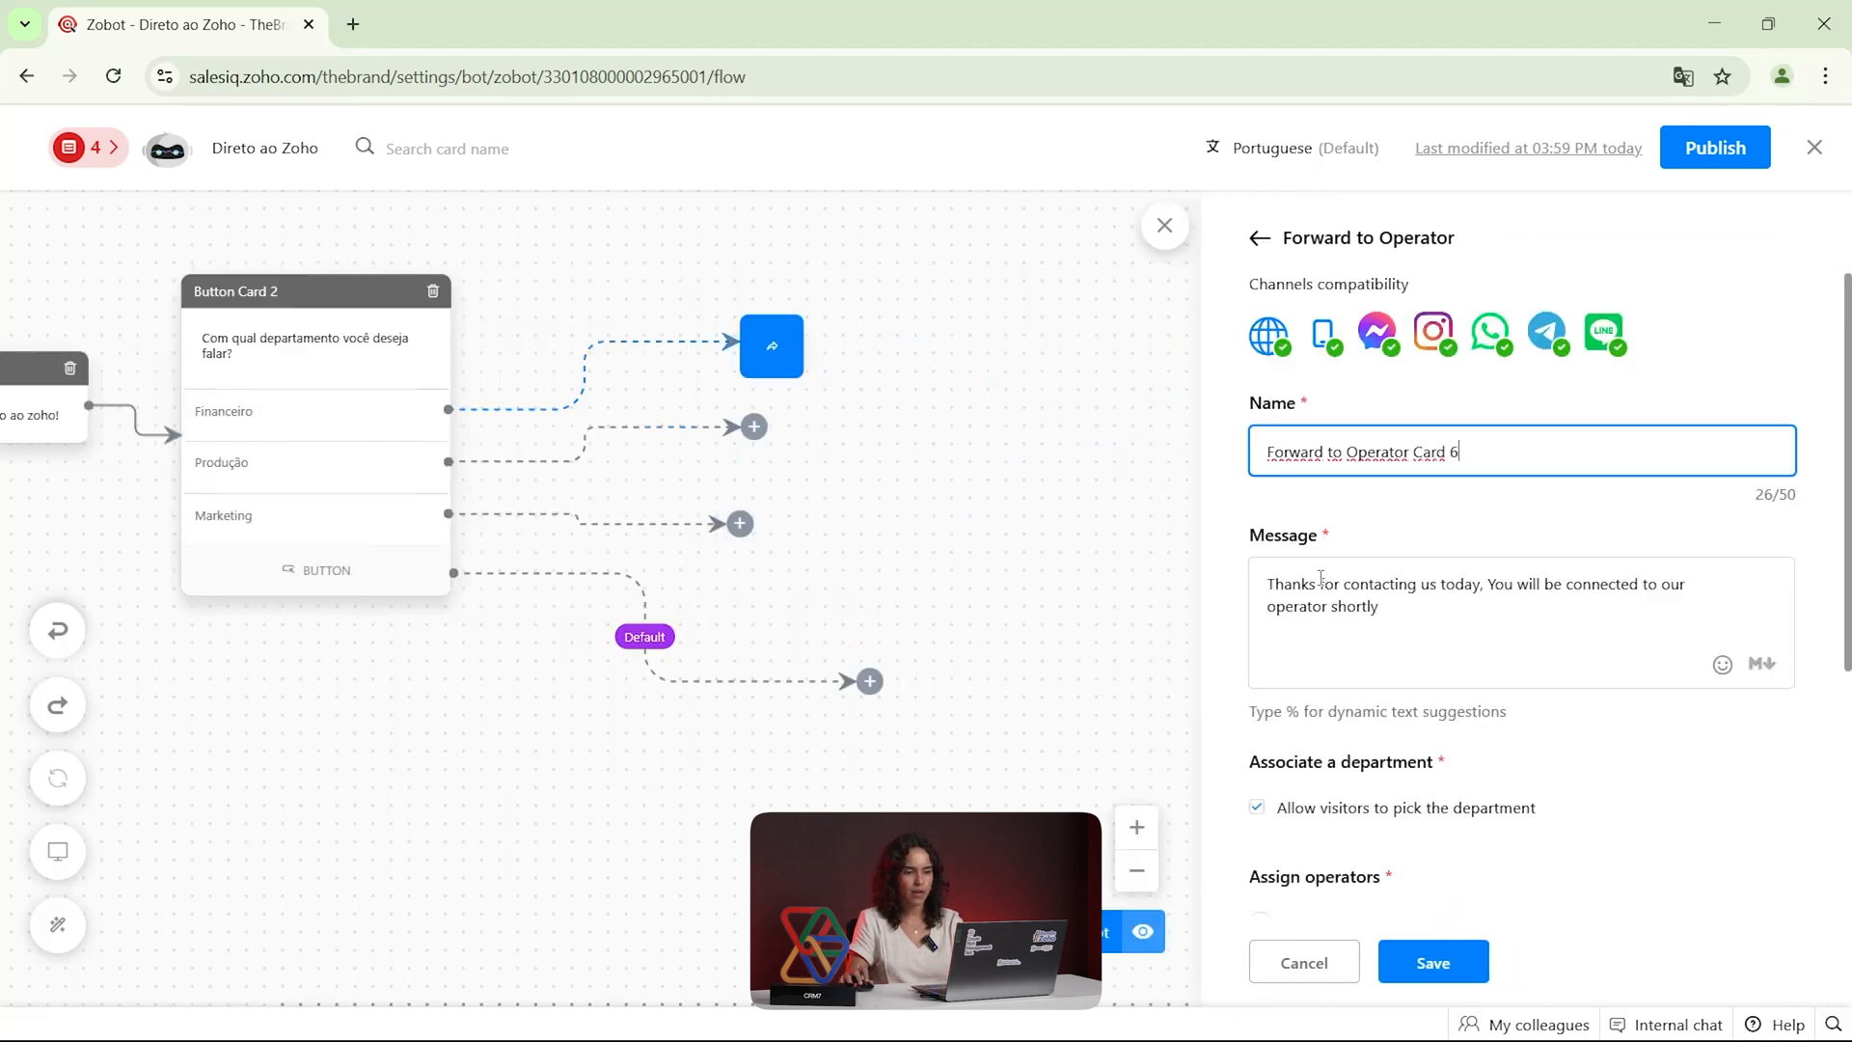
pyautogui.scroll(-3, 1341, 569)
pyautogui.scroll(1, 1382, 504)
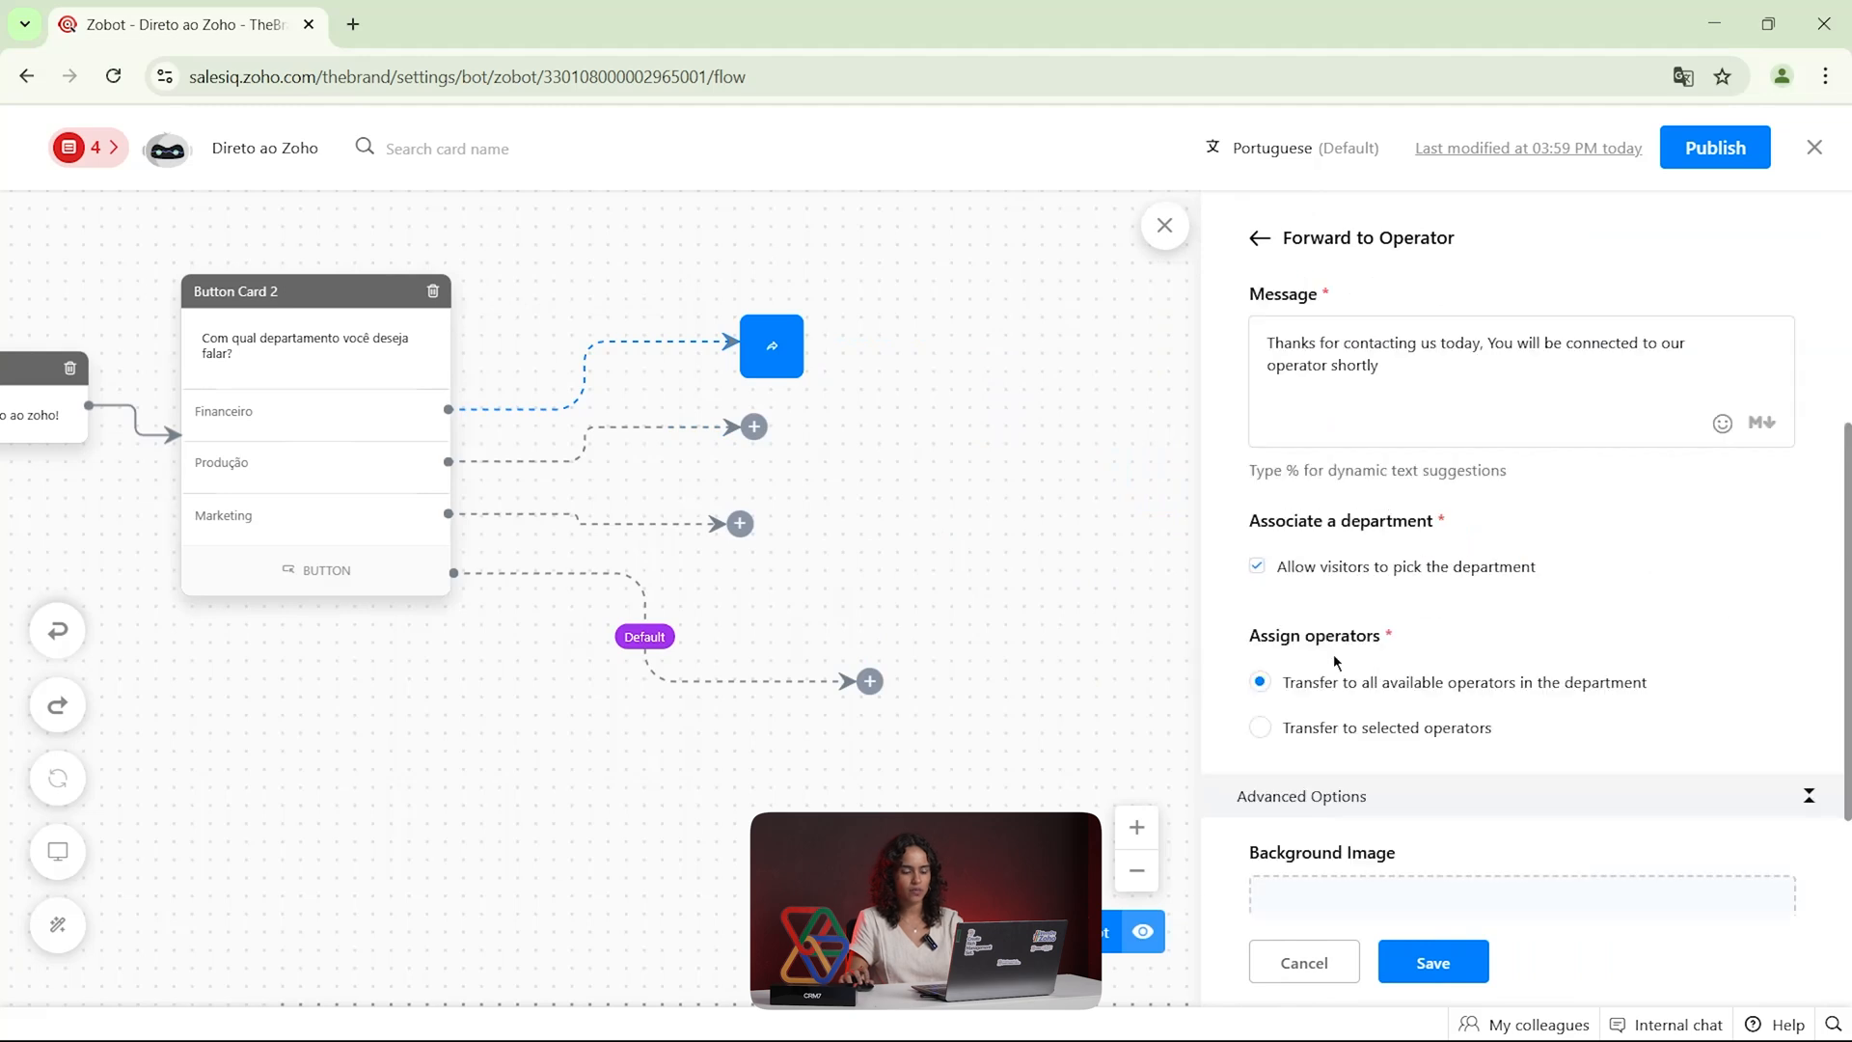
# Try the transfer to selected operators, check who can be chosen, and return to all available operators in the department
pyautogui.click(1261, 729)
pyautogui.scroll(-3, 1363, 748)
pyautogui.click(1403, 551)
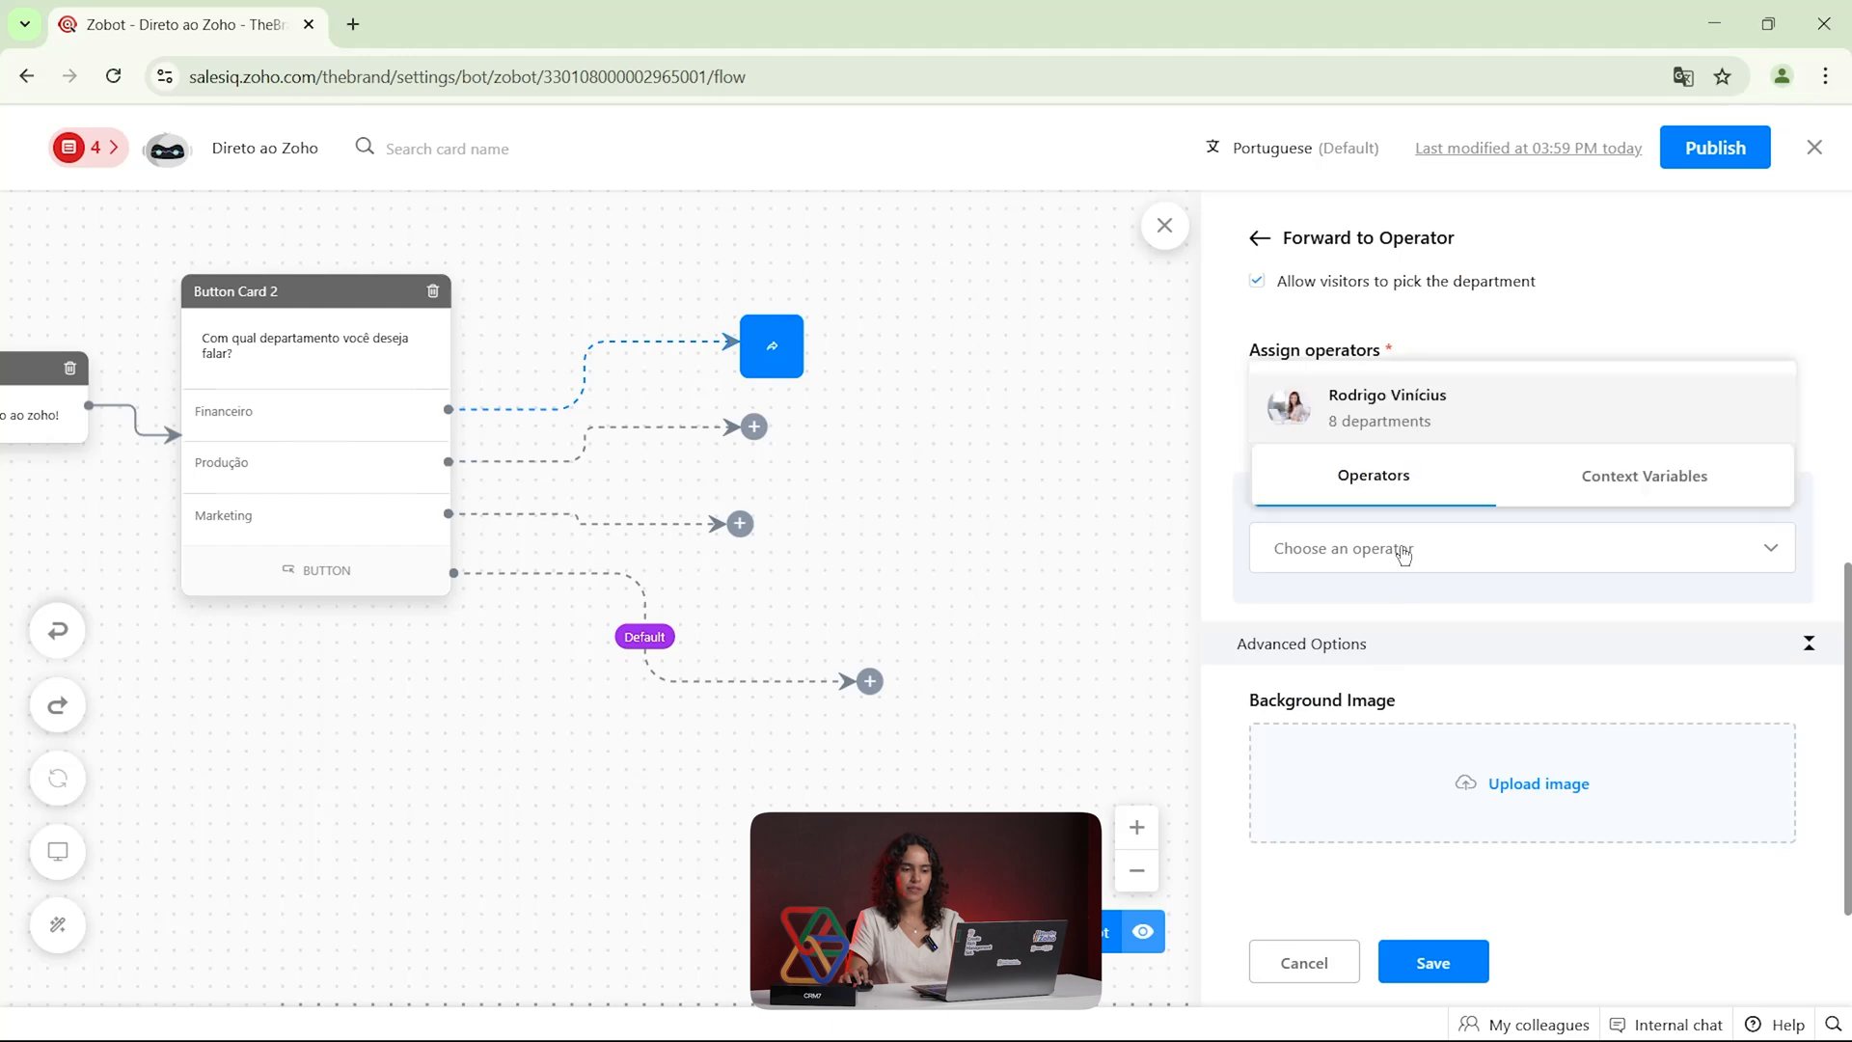
pyautogui.click(1256, 463)
pyautogui.click(1275, 404)
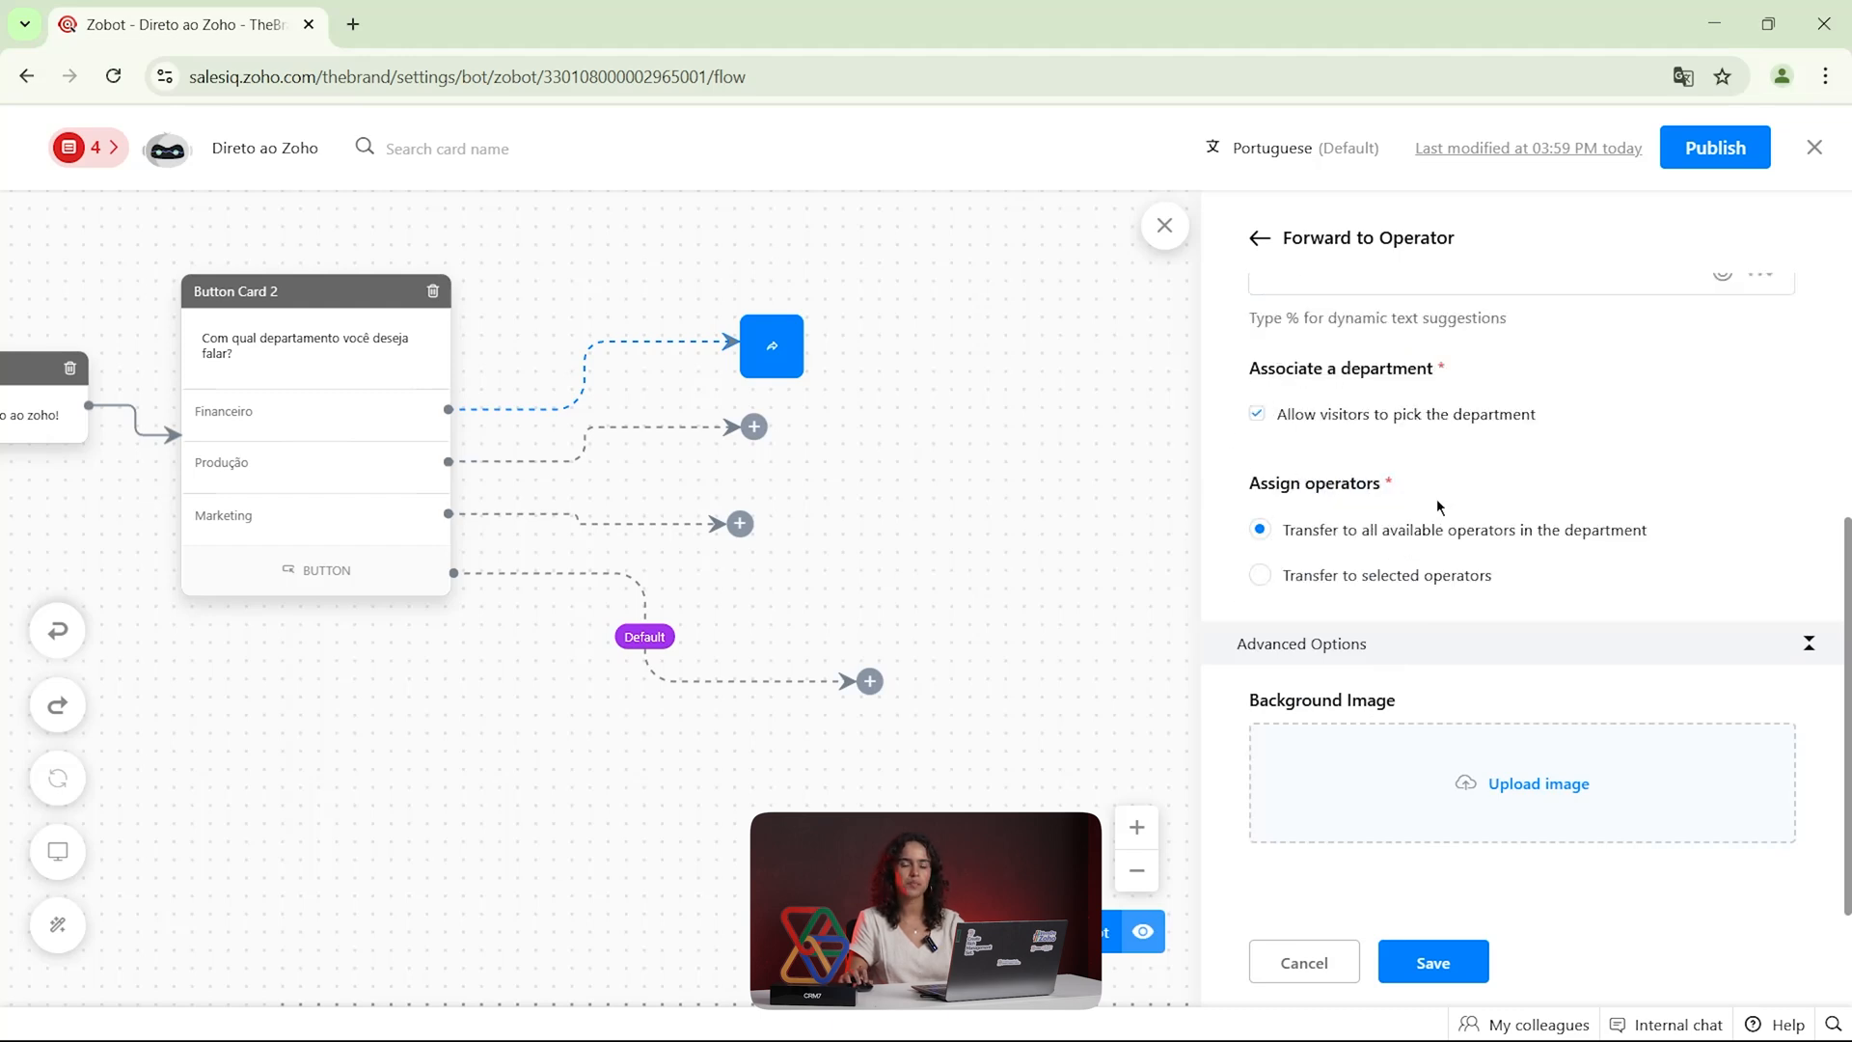
# Disable visitors picking the department, specify Financeiro as the Forward to Operator card's department, and save the card
pyautogui.scroll(3, 1437, 507)
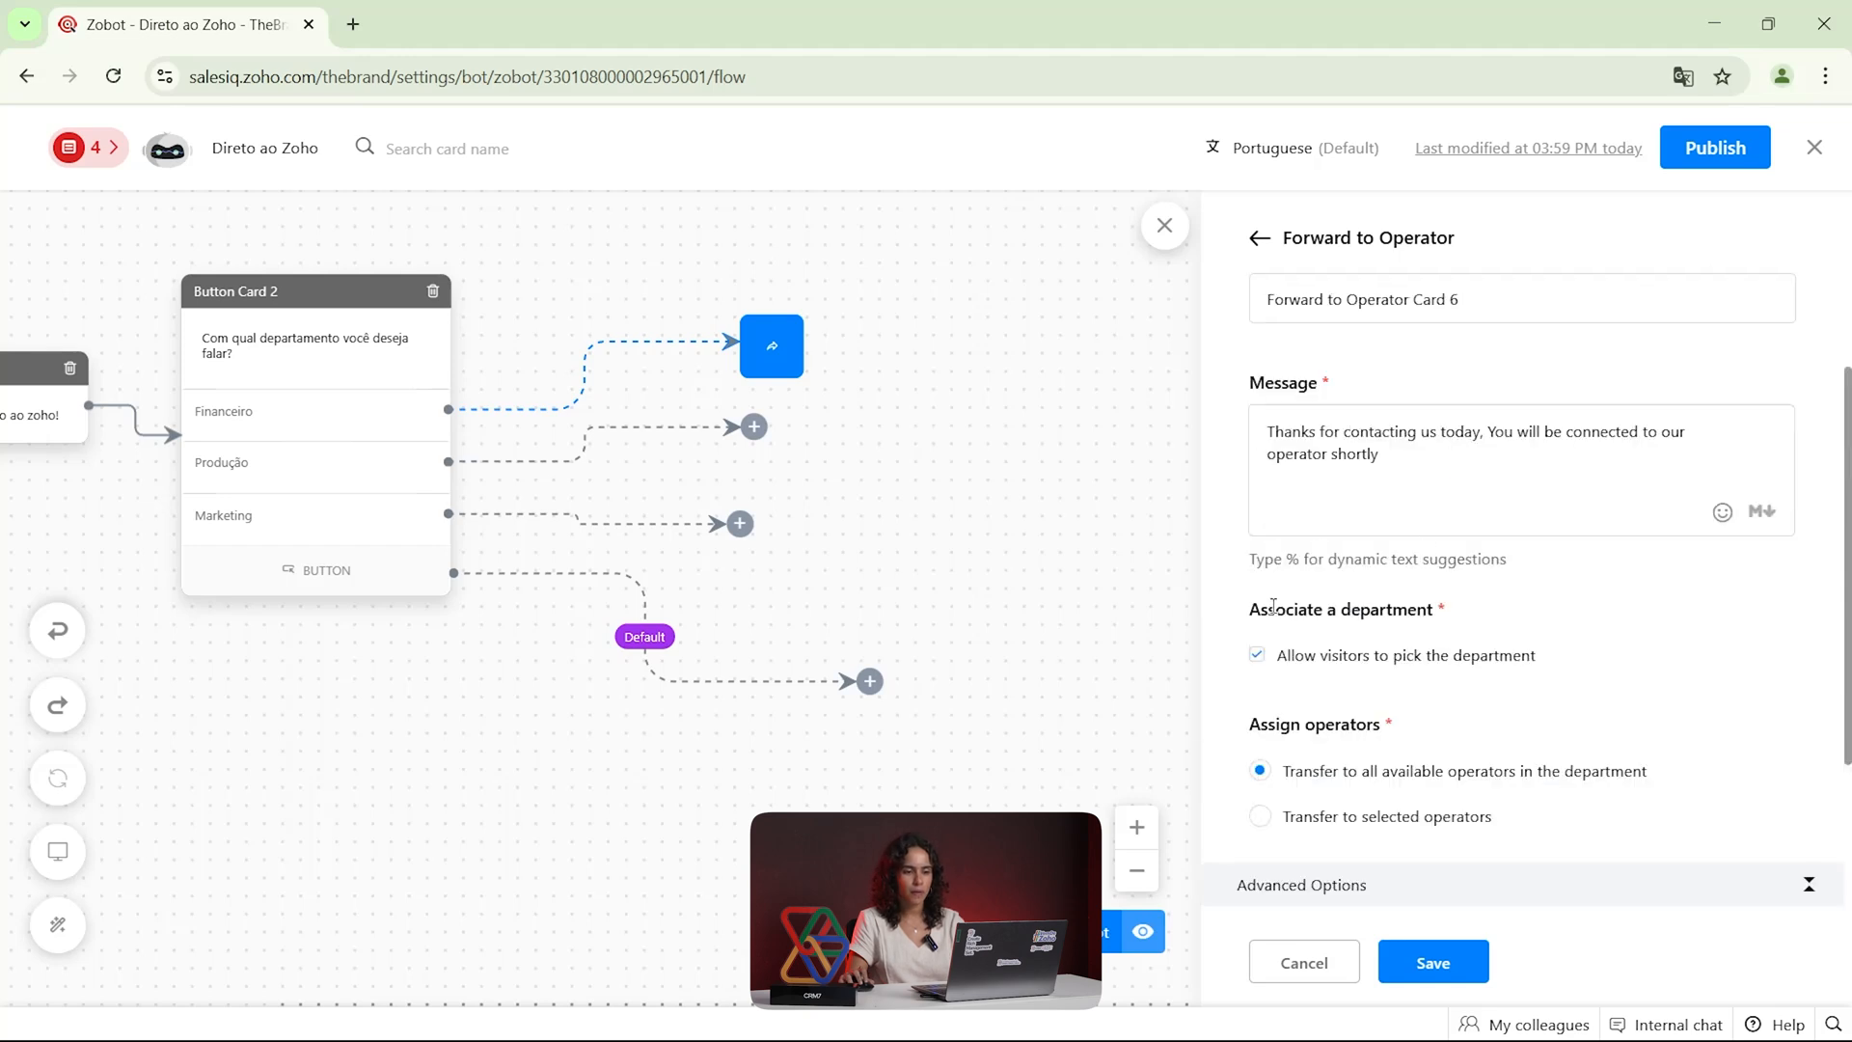
pyautogui.click(1261, 659)
pyautogui.scroll(-3, 1323, 618)
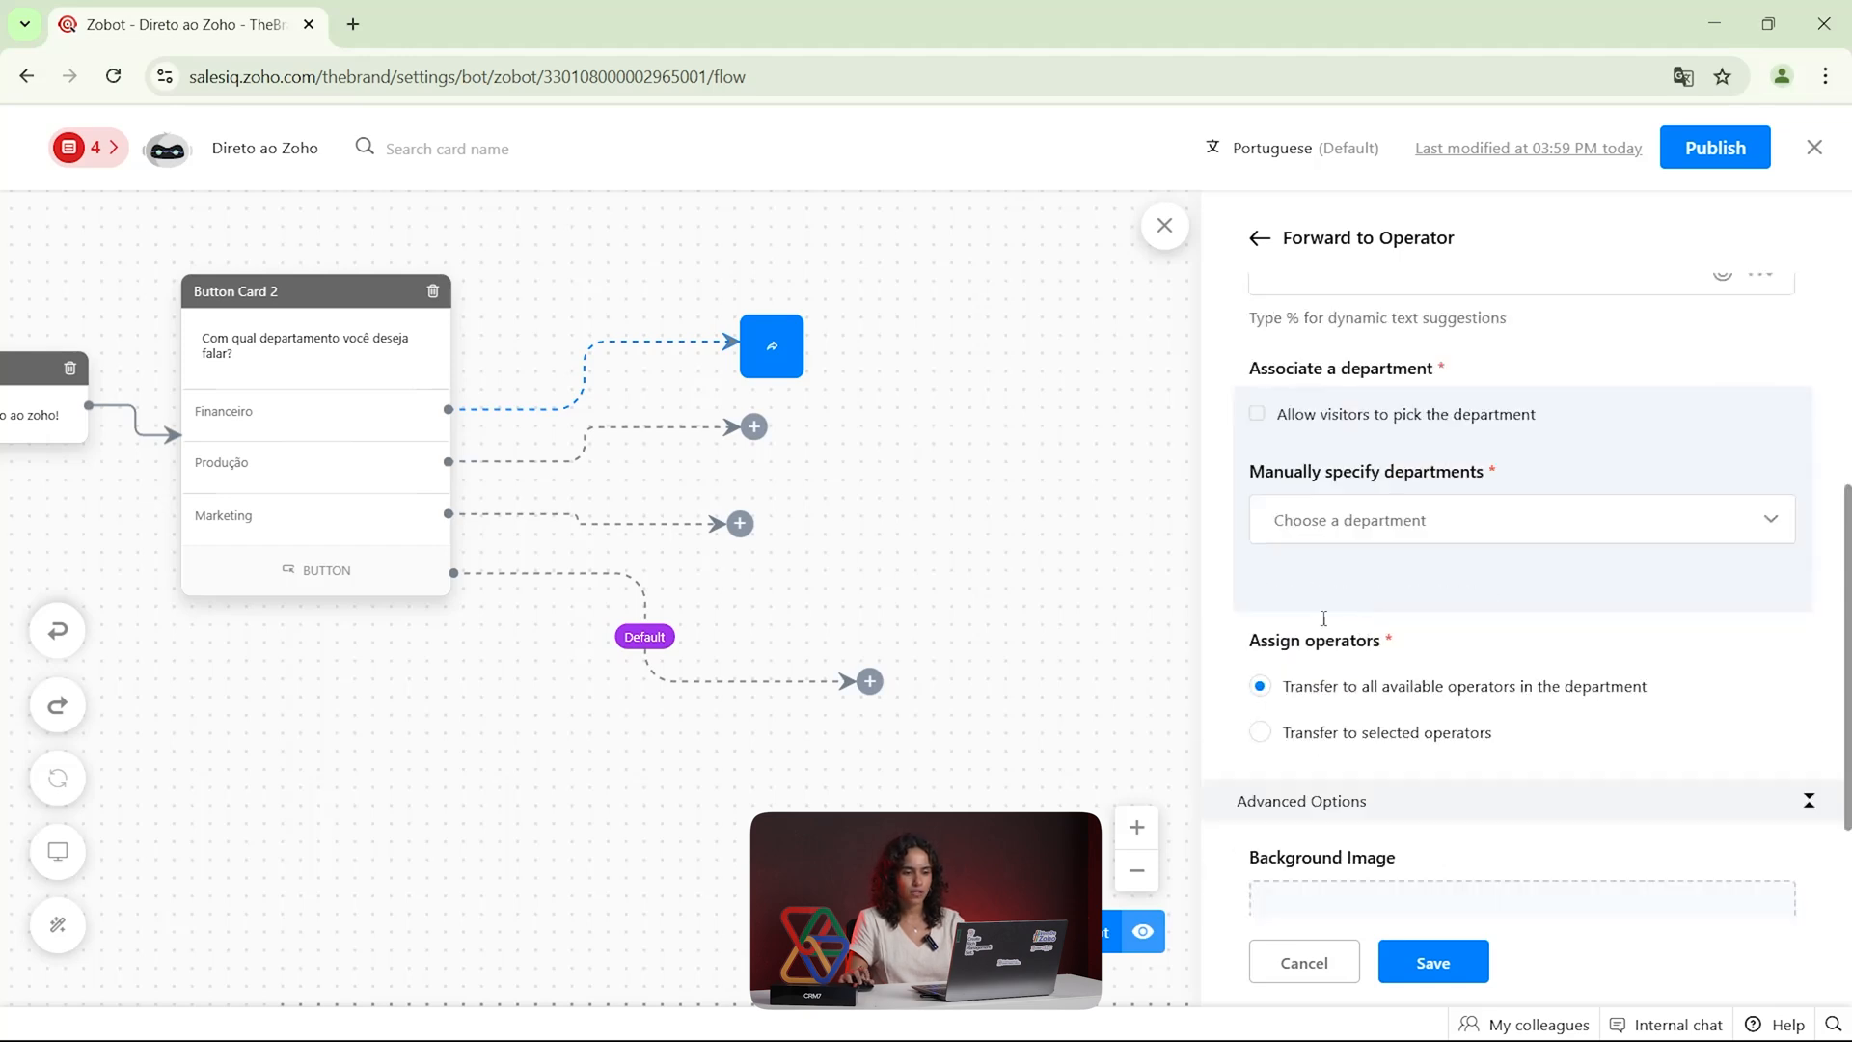
pyautogui.click(1388, 533)
pyautogui.scroll(-2, 1379, 714)
pyautogui.scroll(1, 1382, 730)
pyautogui.scroll(2, 1382, 730)
pyautogui.click(1259, 427)
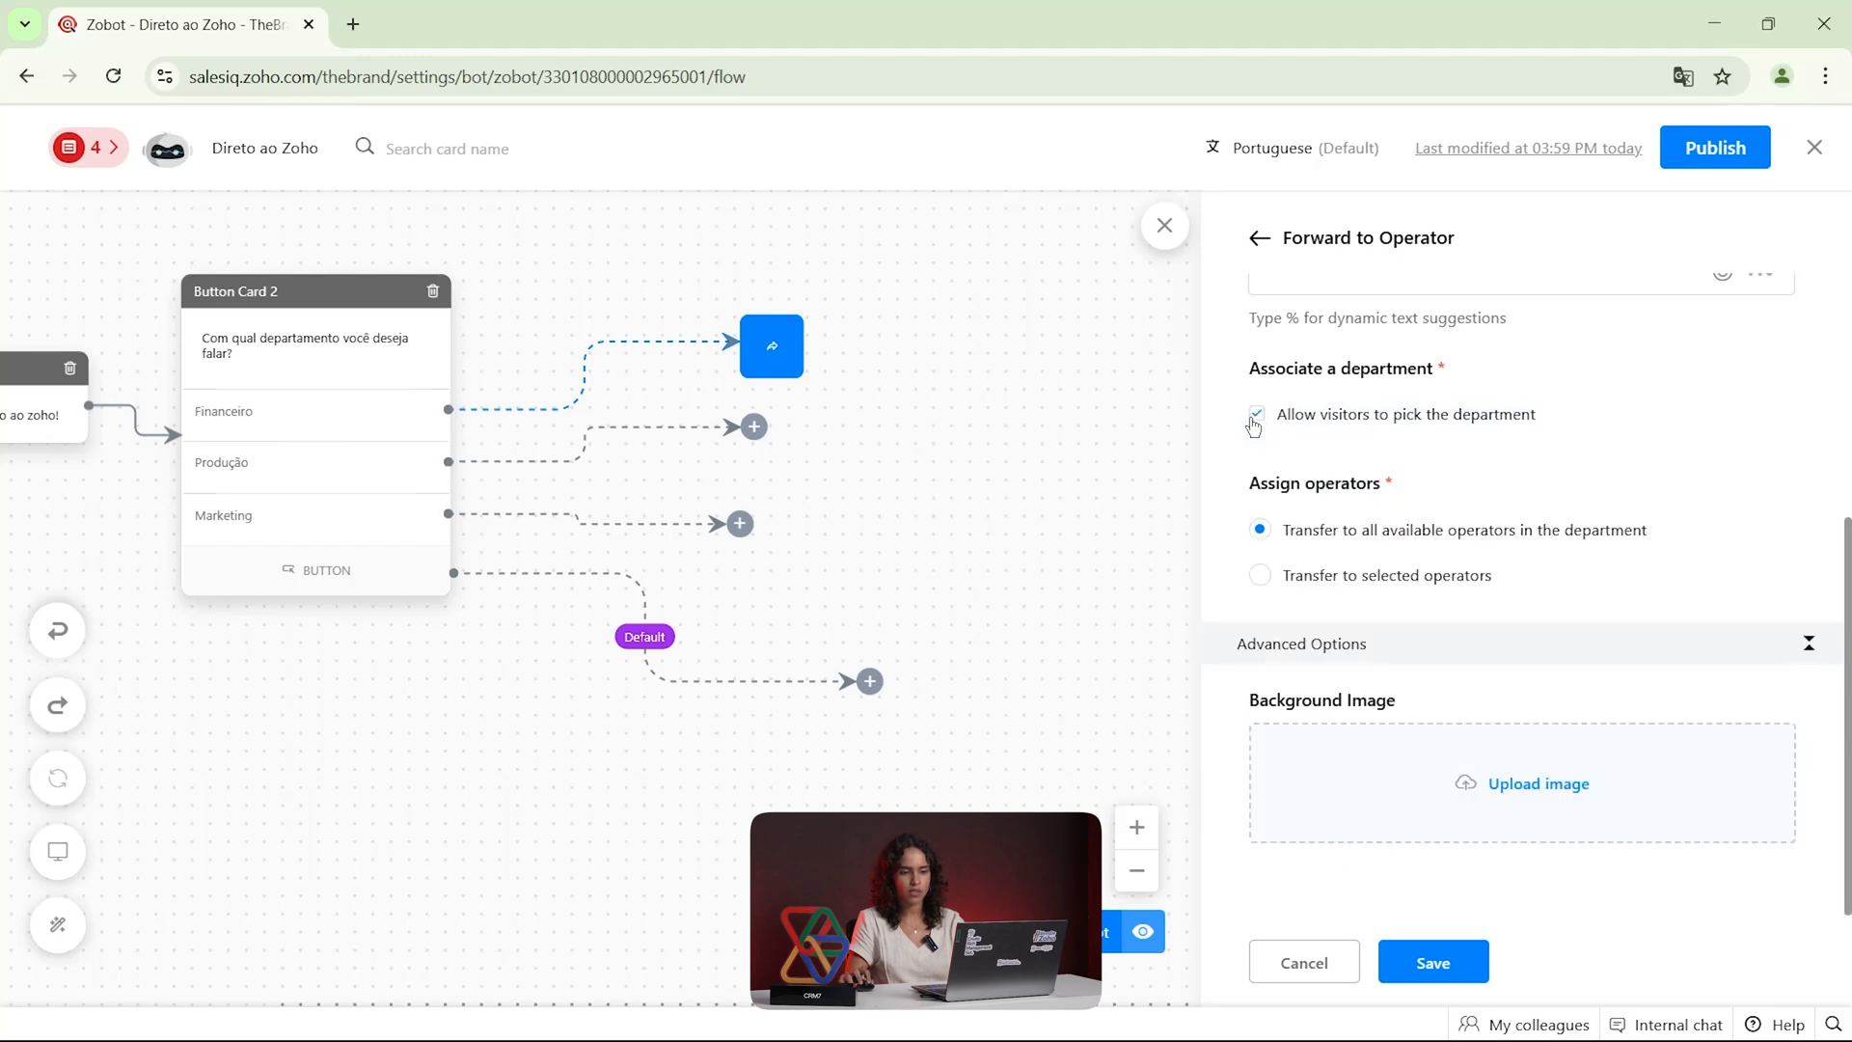
pyautogui.click(1355, 512)
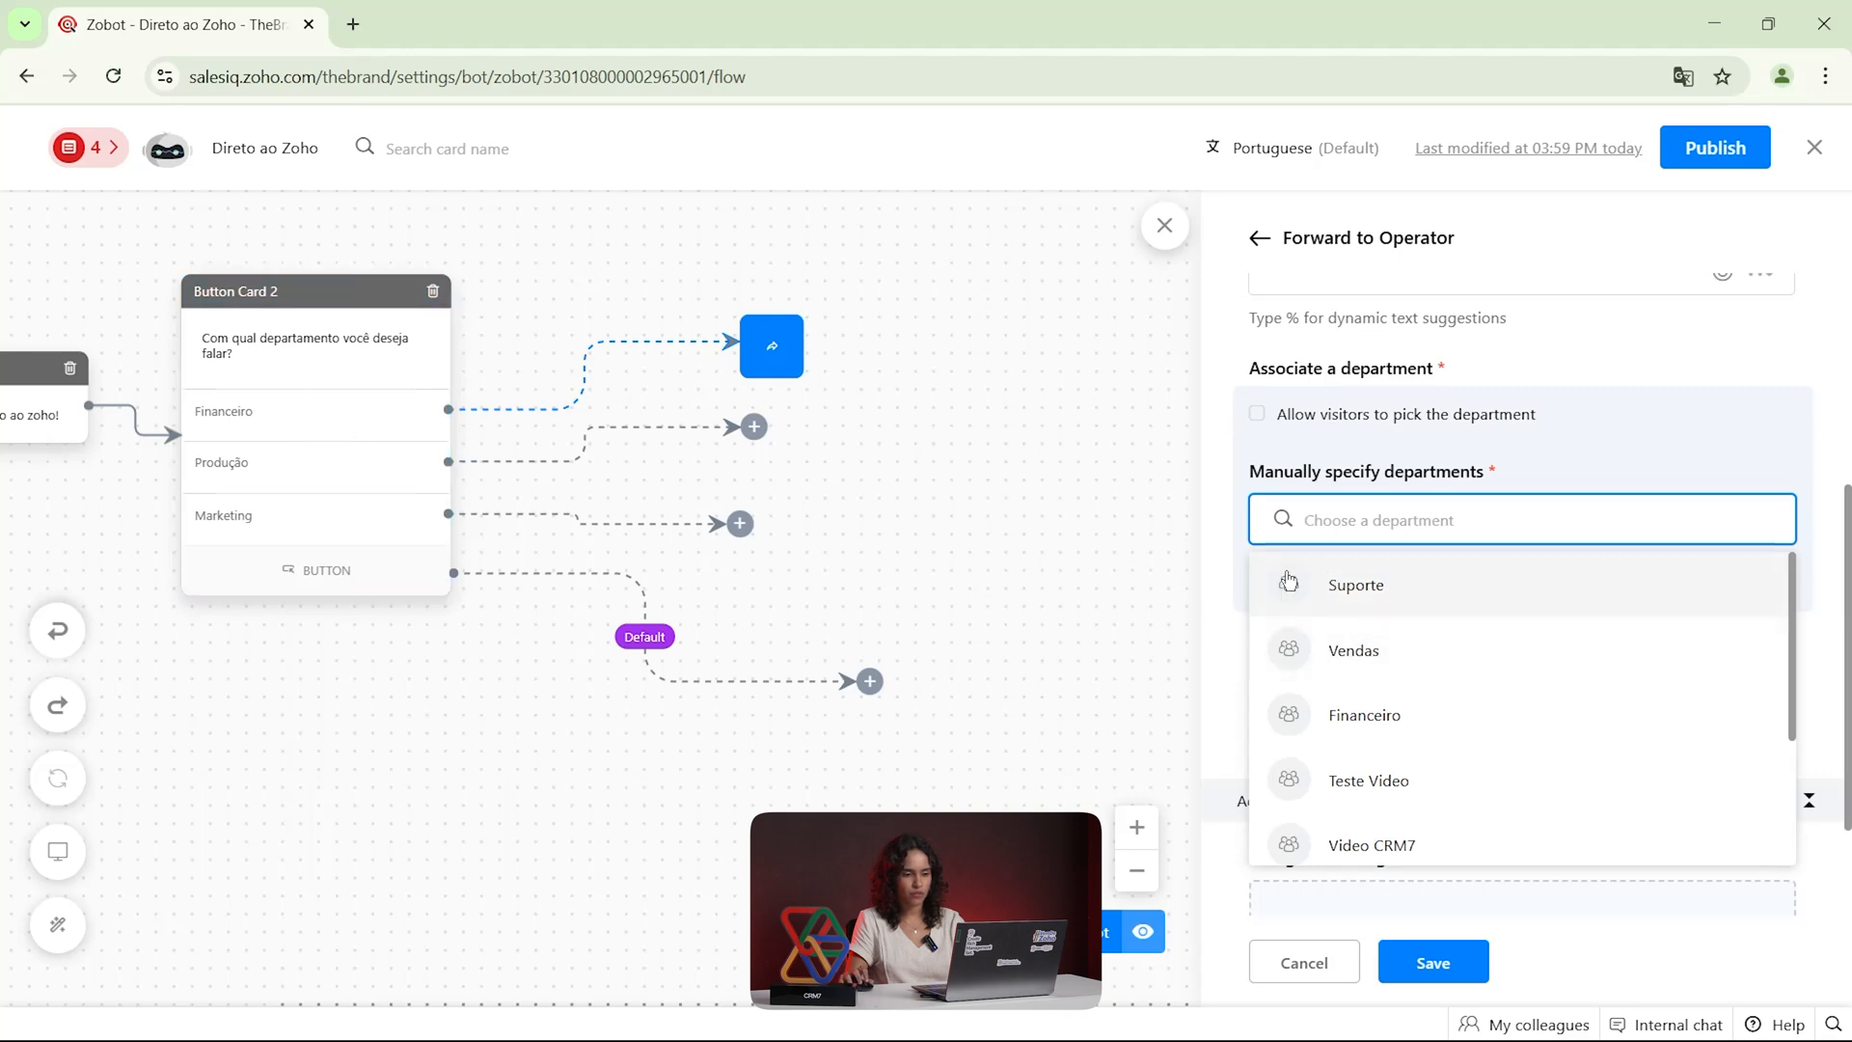
pyautogui.click(1460, 702)
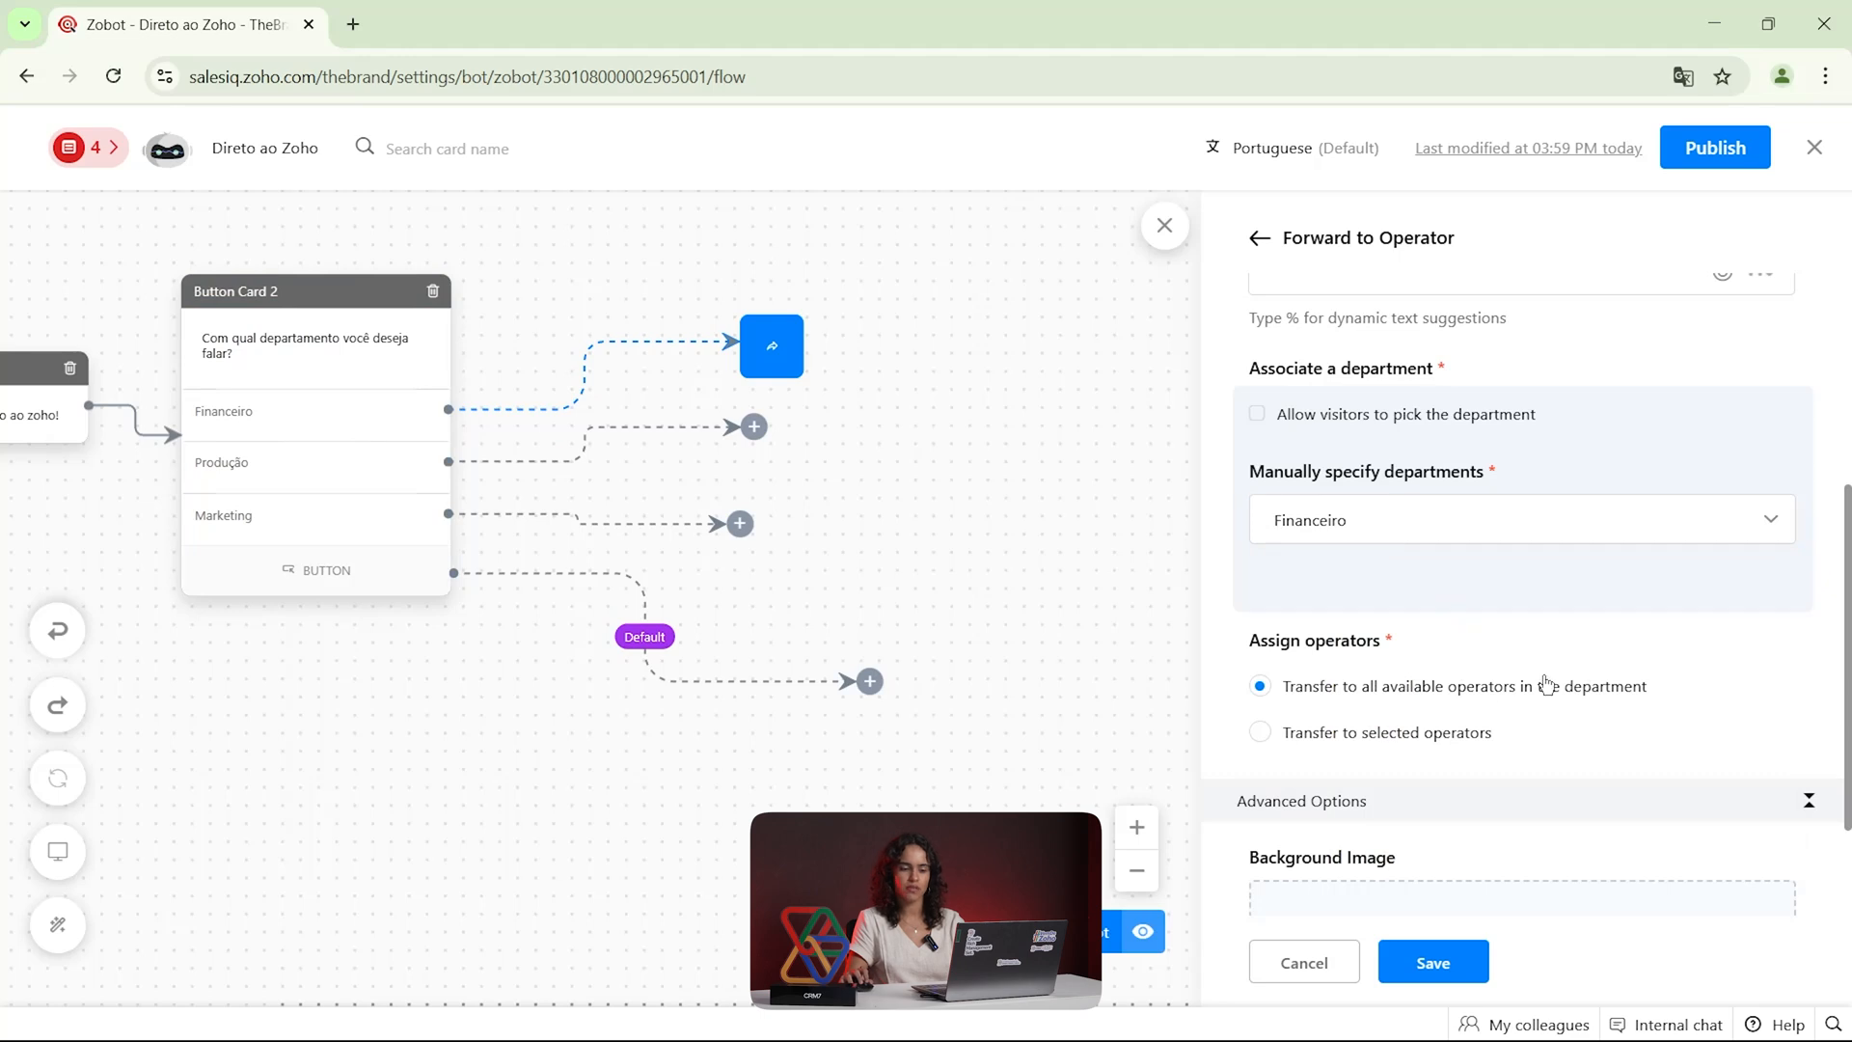
pyautogui.scroll(-2, 1600, 677)
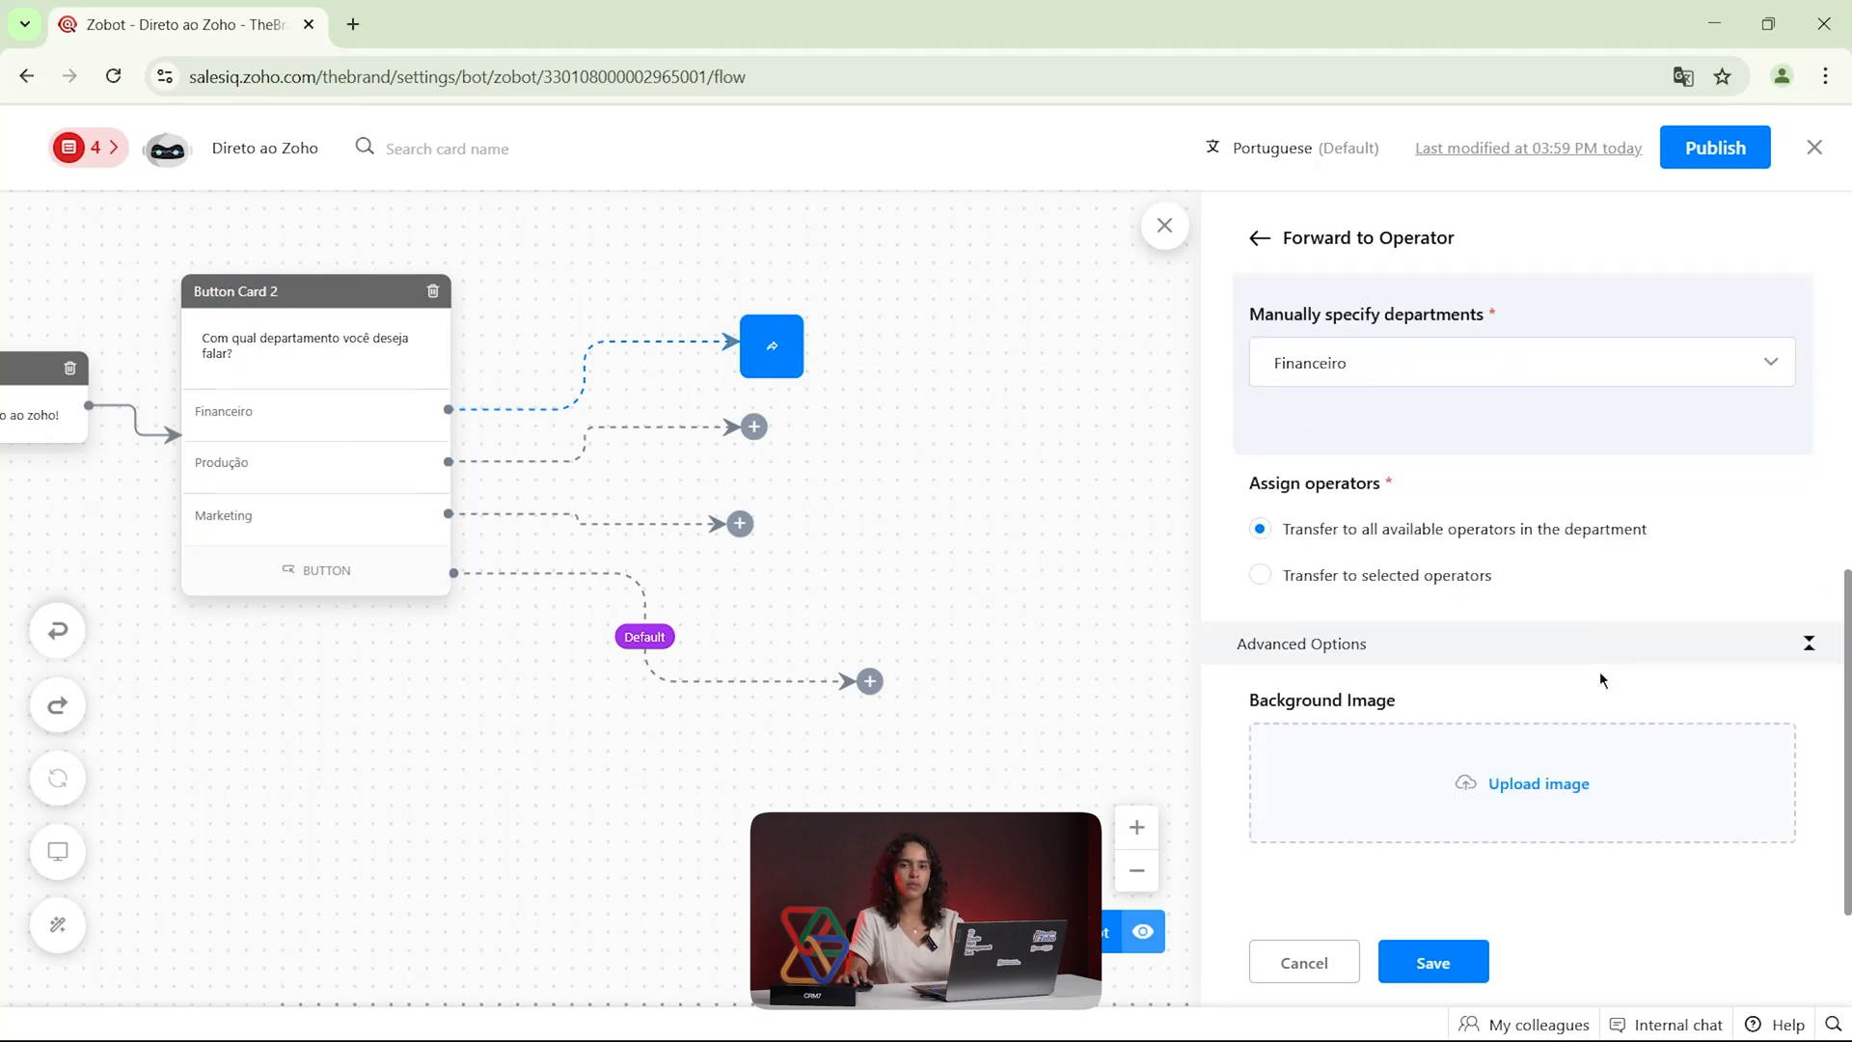
pyautogui.scroll(5, 1514, 679)
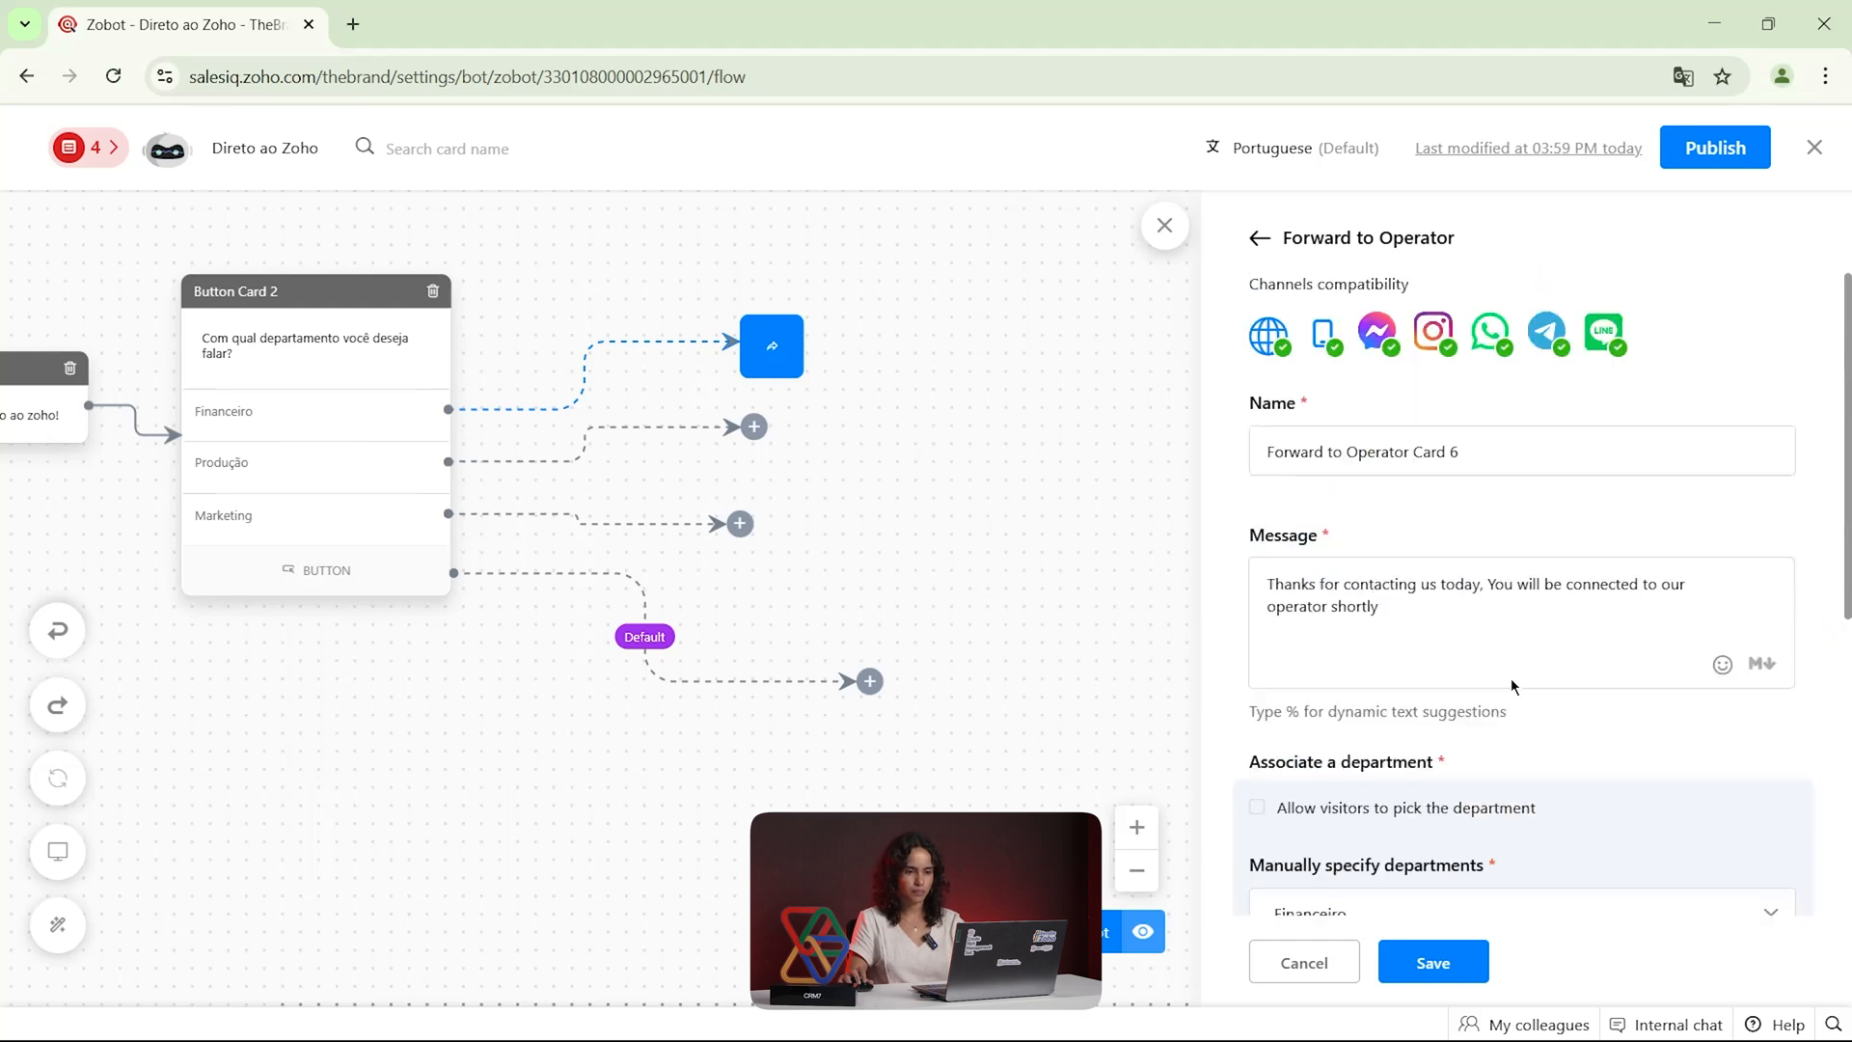
pyautogui.click(1437, 960)
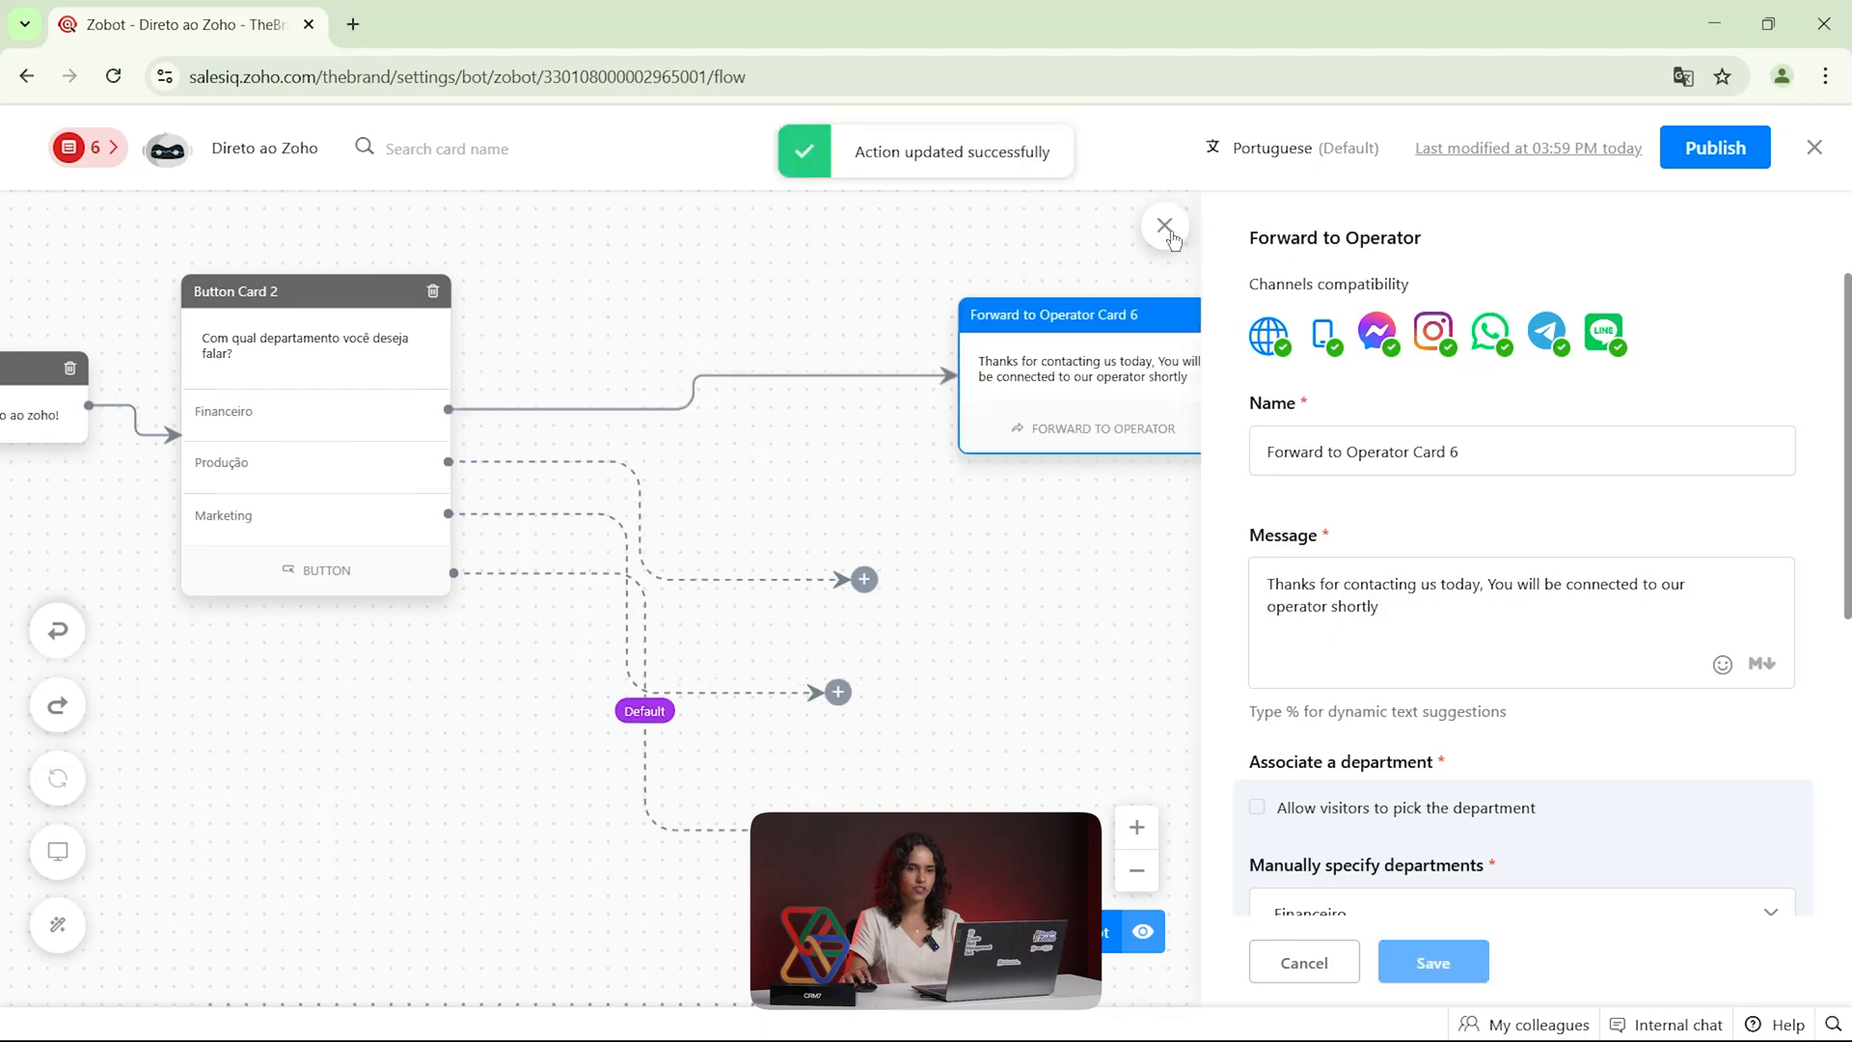
# Move the Forward to Operator card closer to the Button card and align its Offline, Operators NA and Invalid endpoints beside it
pyautogui.moveTo(1185, 434); pyautogui.dragTo(946, 419)
pyautogui.moveTo(1636, 317); pyautogui.dragTo(1391, 289)
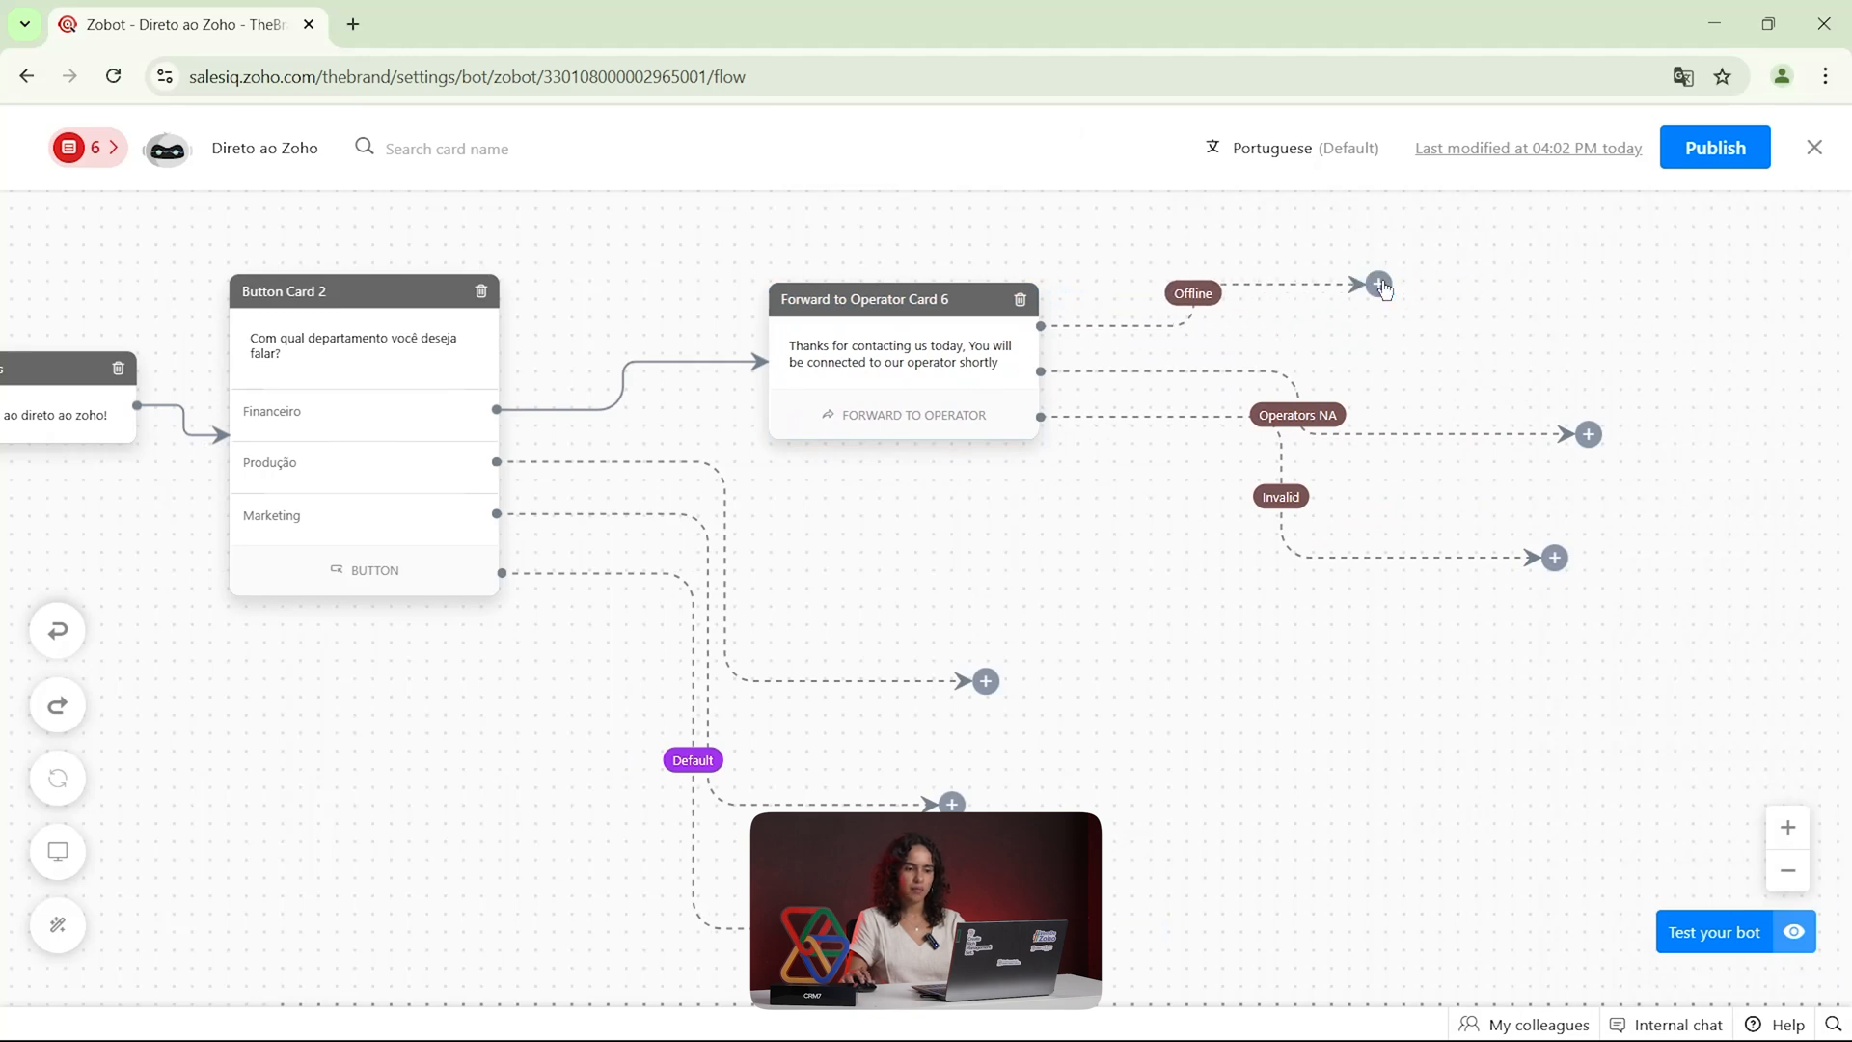
pyautogui.moveTo(1592, 441); pyautogui.dragTo(1392, 380)
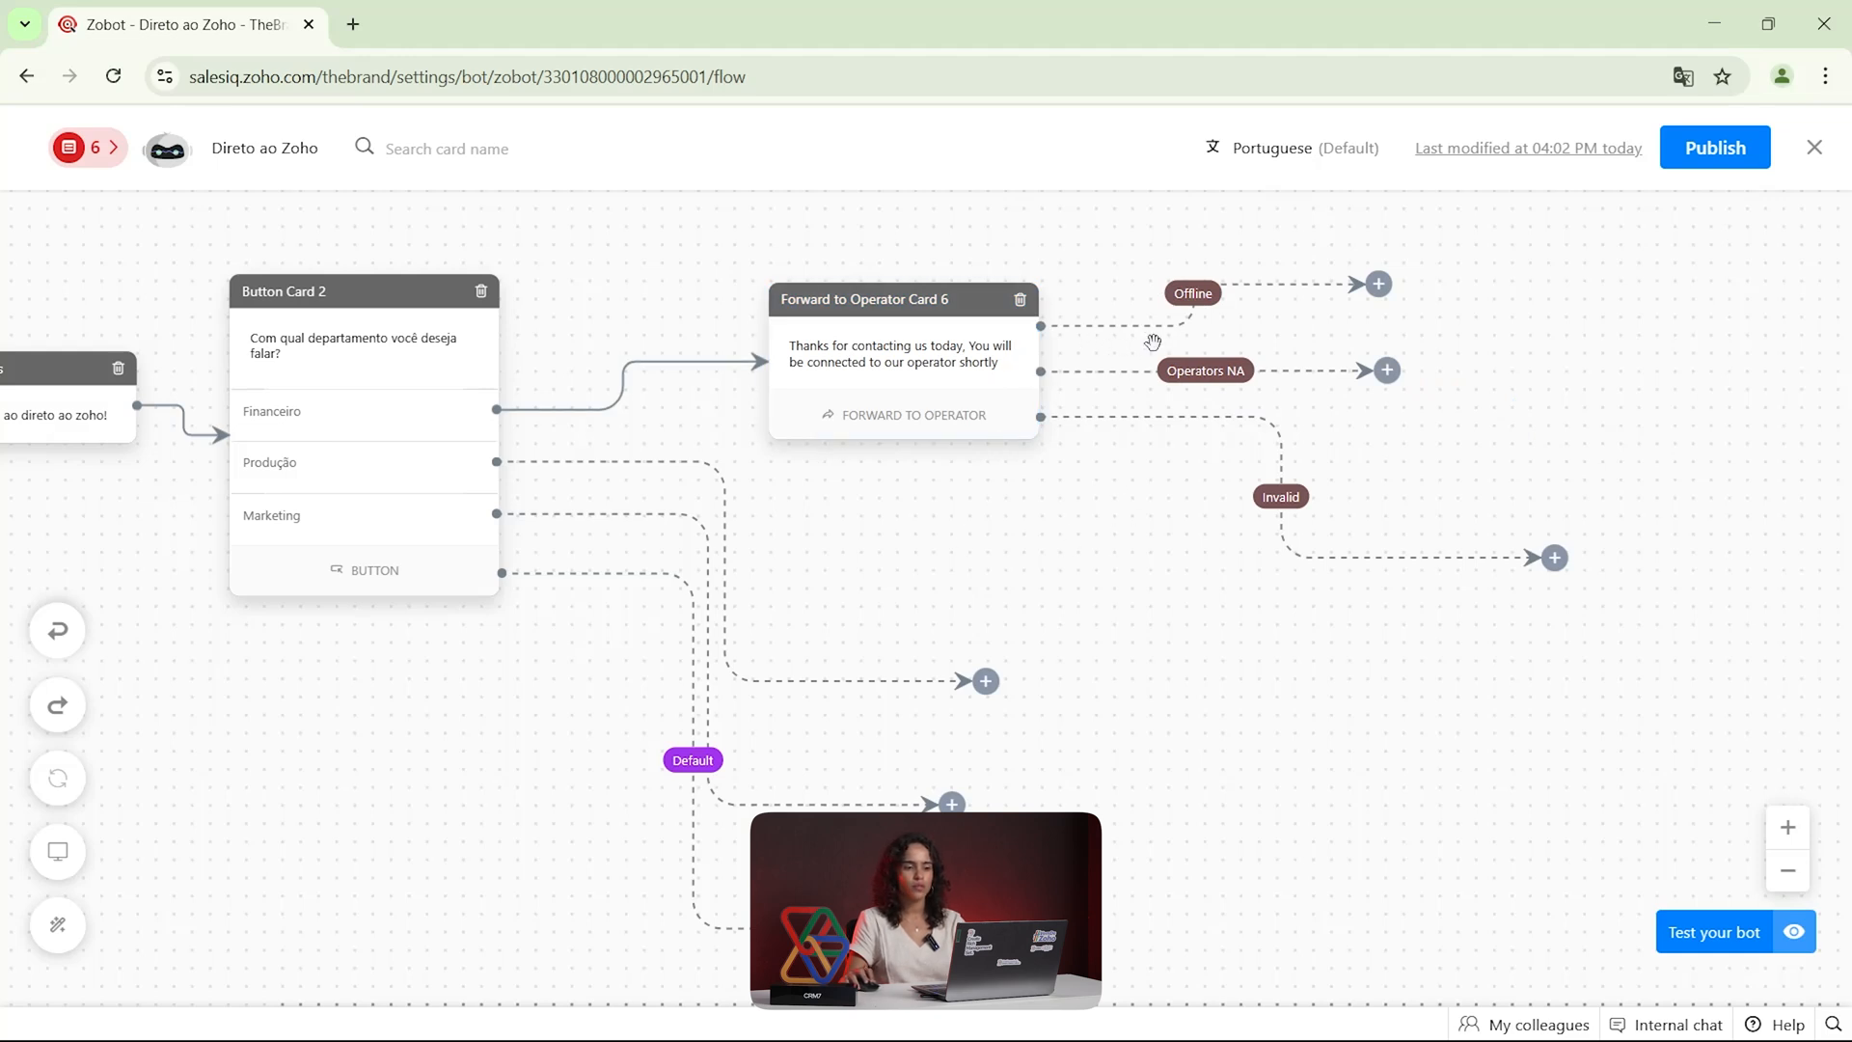
pyautogui.click(1384, 285)
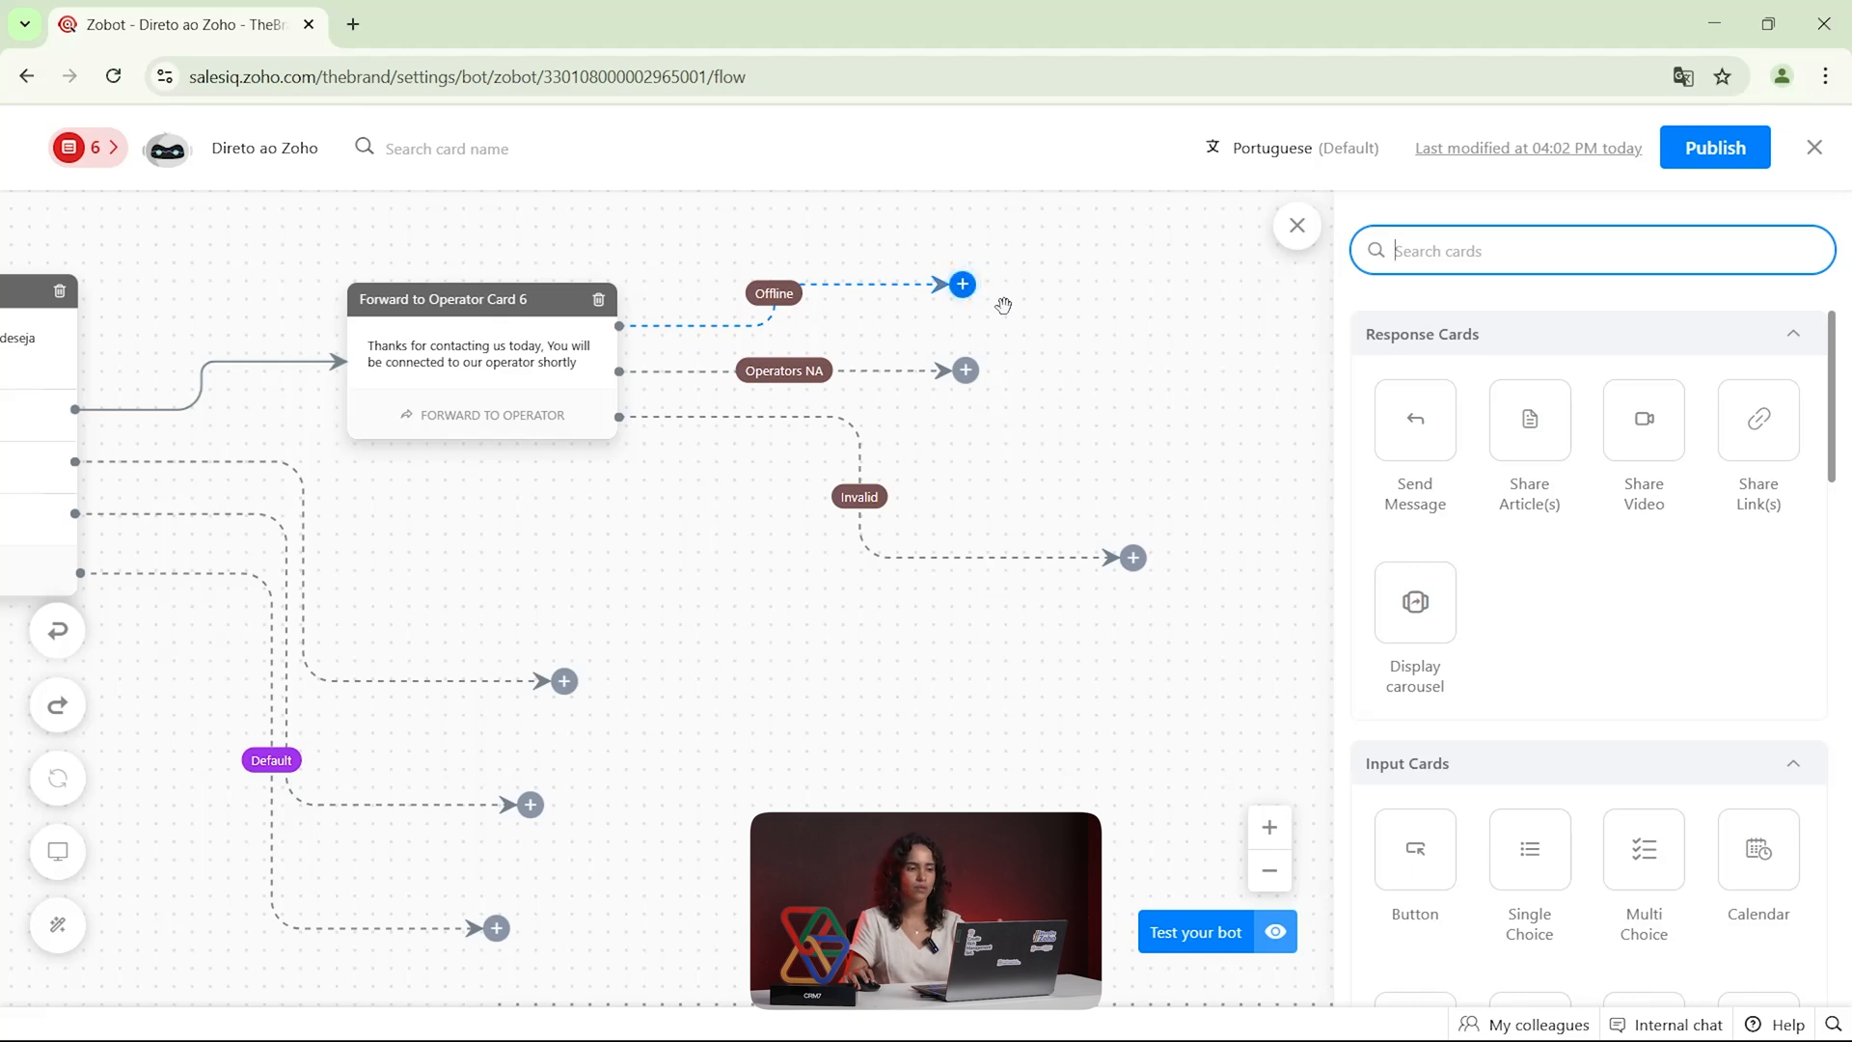
pyautogui.moveTo(970, 376)
pyautogui.mouseDown()
pyautogui.moveTo(947, 375)
pyautogui.moveTo(962, 379)
pyautogui.mouseUp()
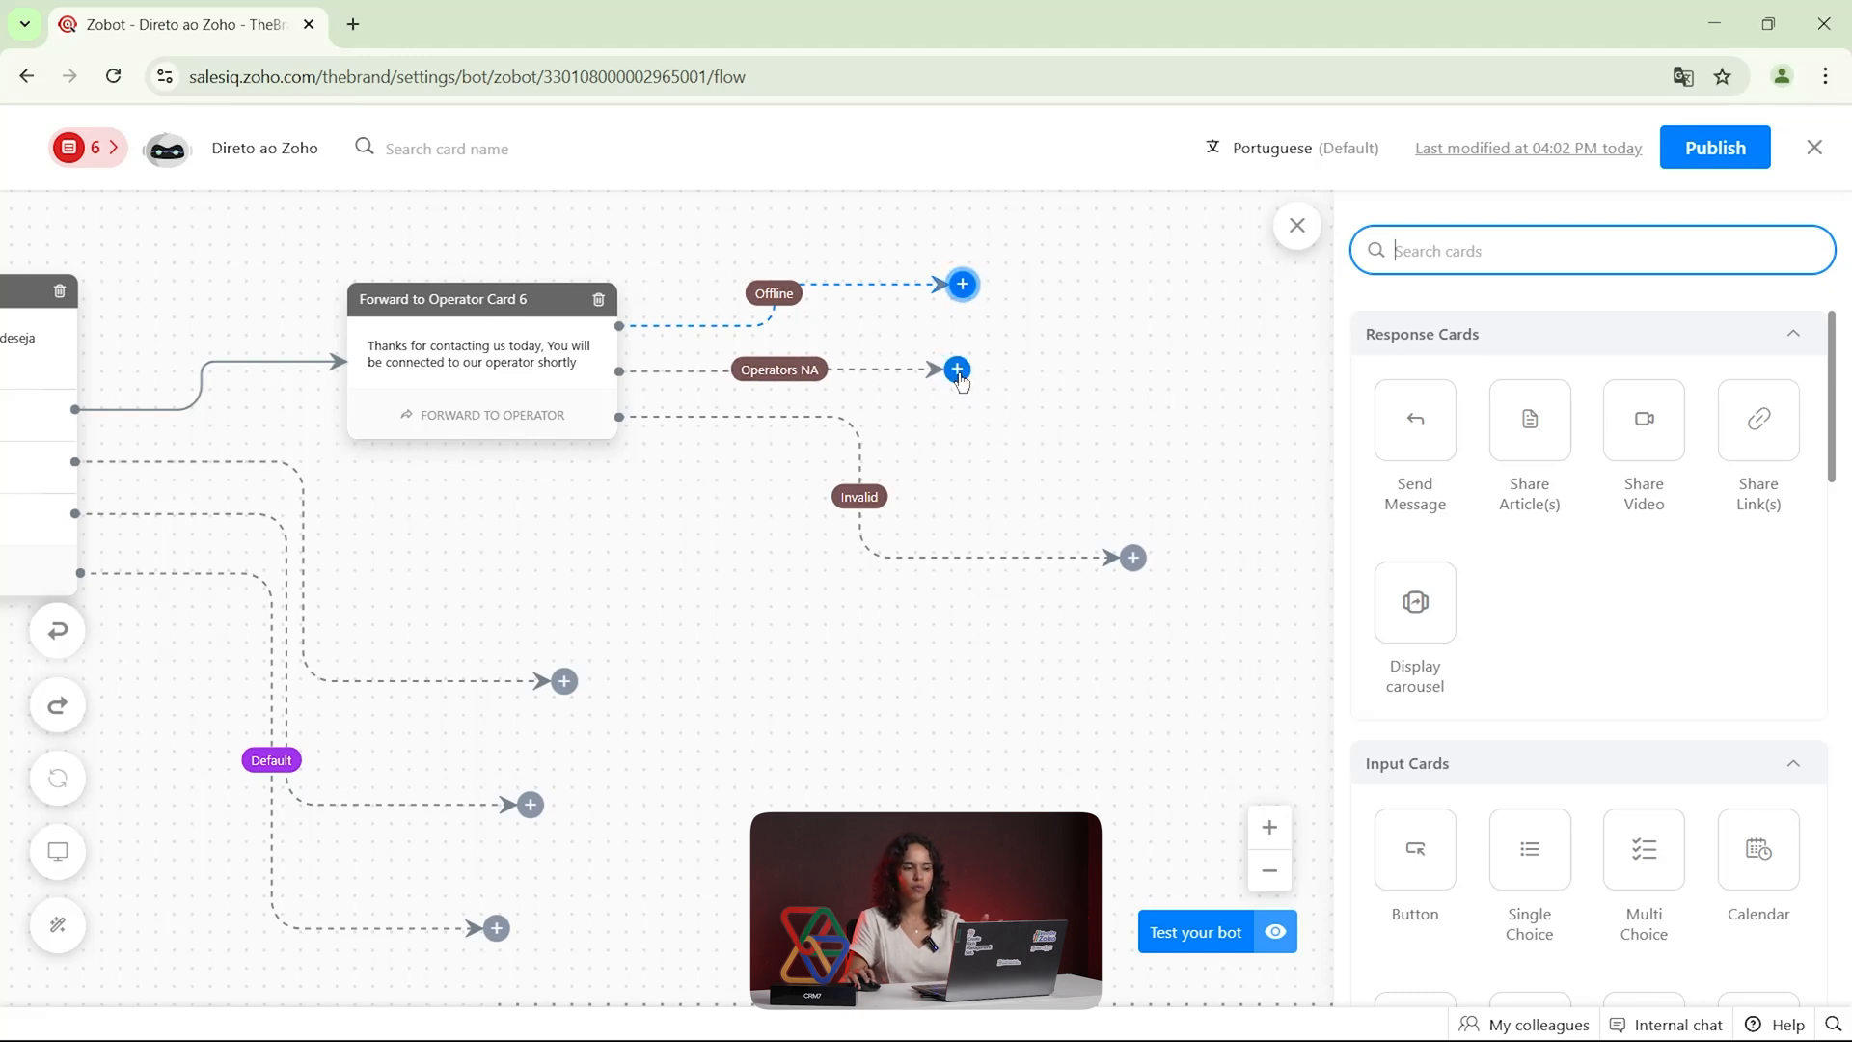
pyautogui.moveTo(1130, 565); pyautogui.dragTo(967, 474)
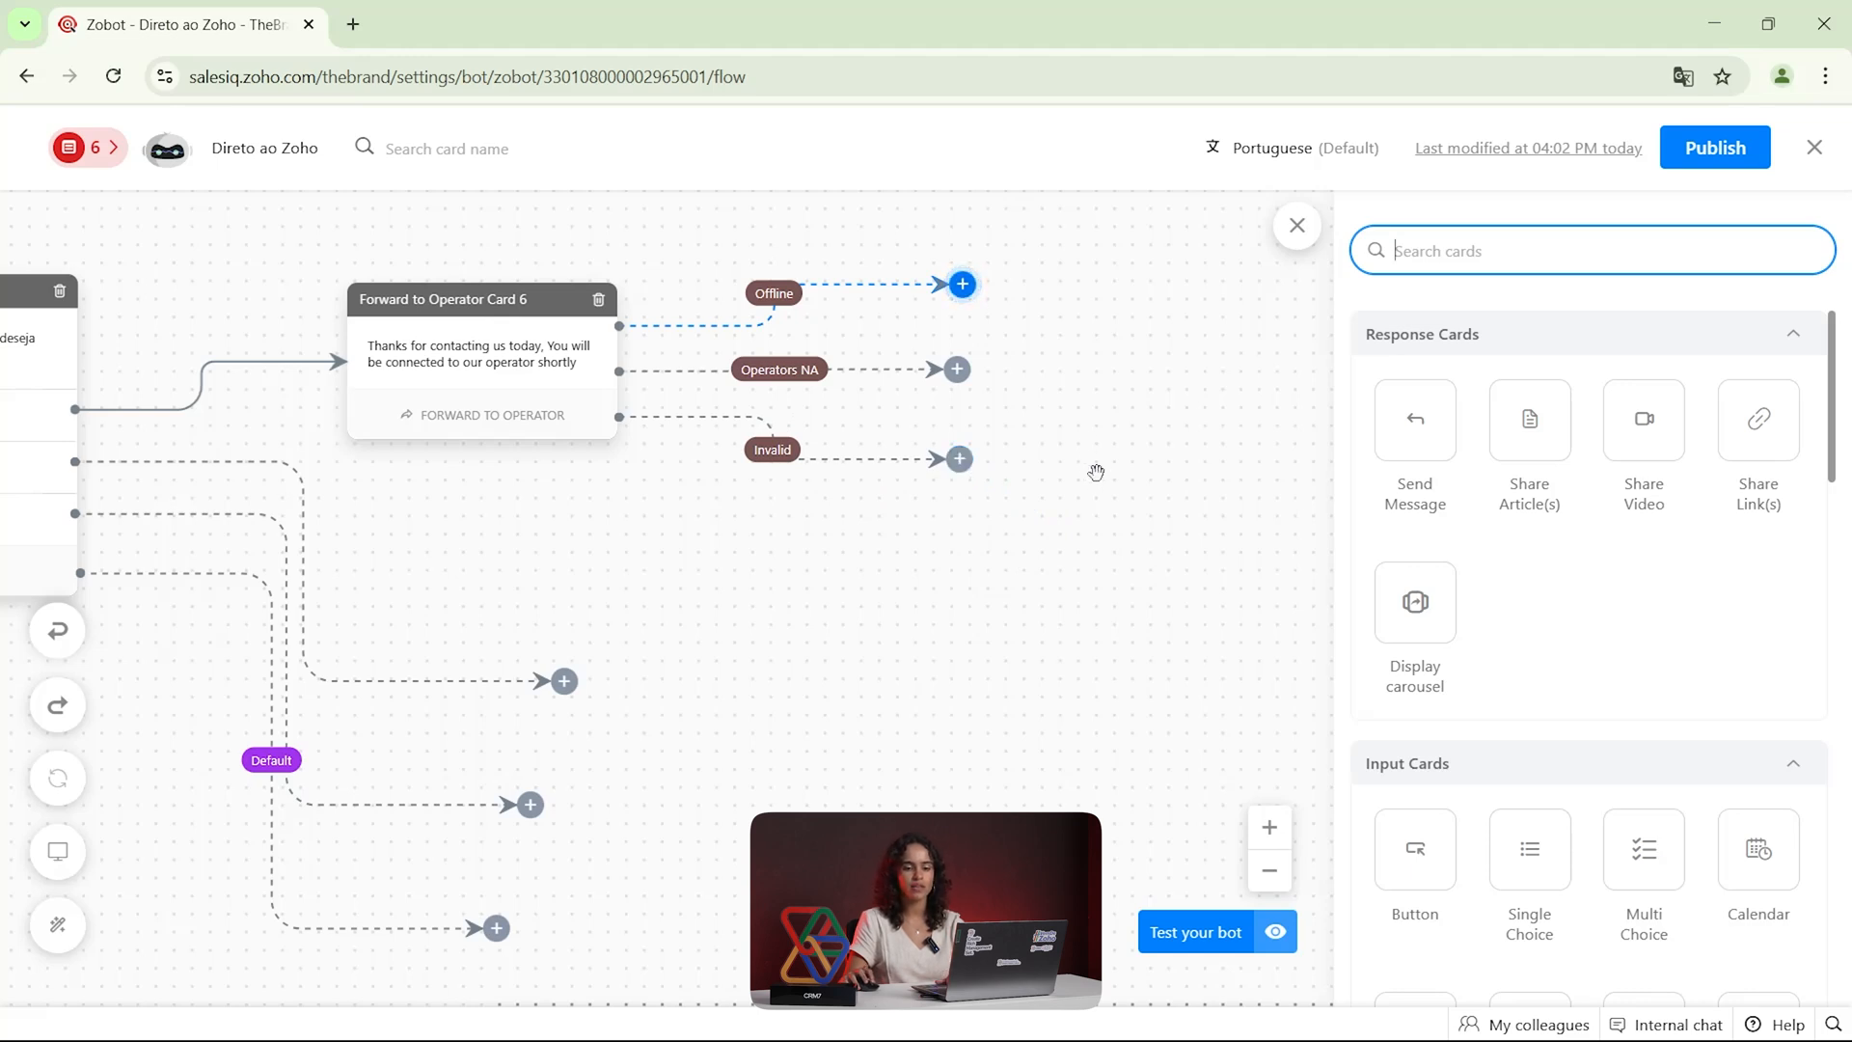
# Look through the action and end cards available for the Offline branch and review the flow from the welcome card onward
pyautogui.scroll(-10, 1575, 622)
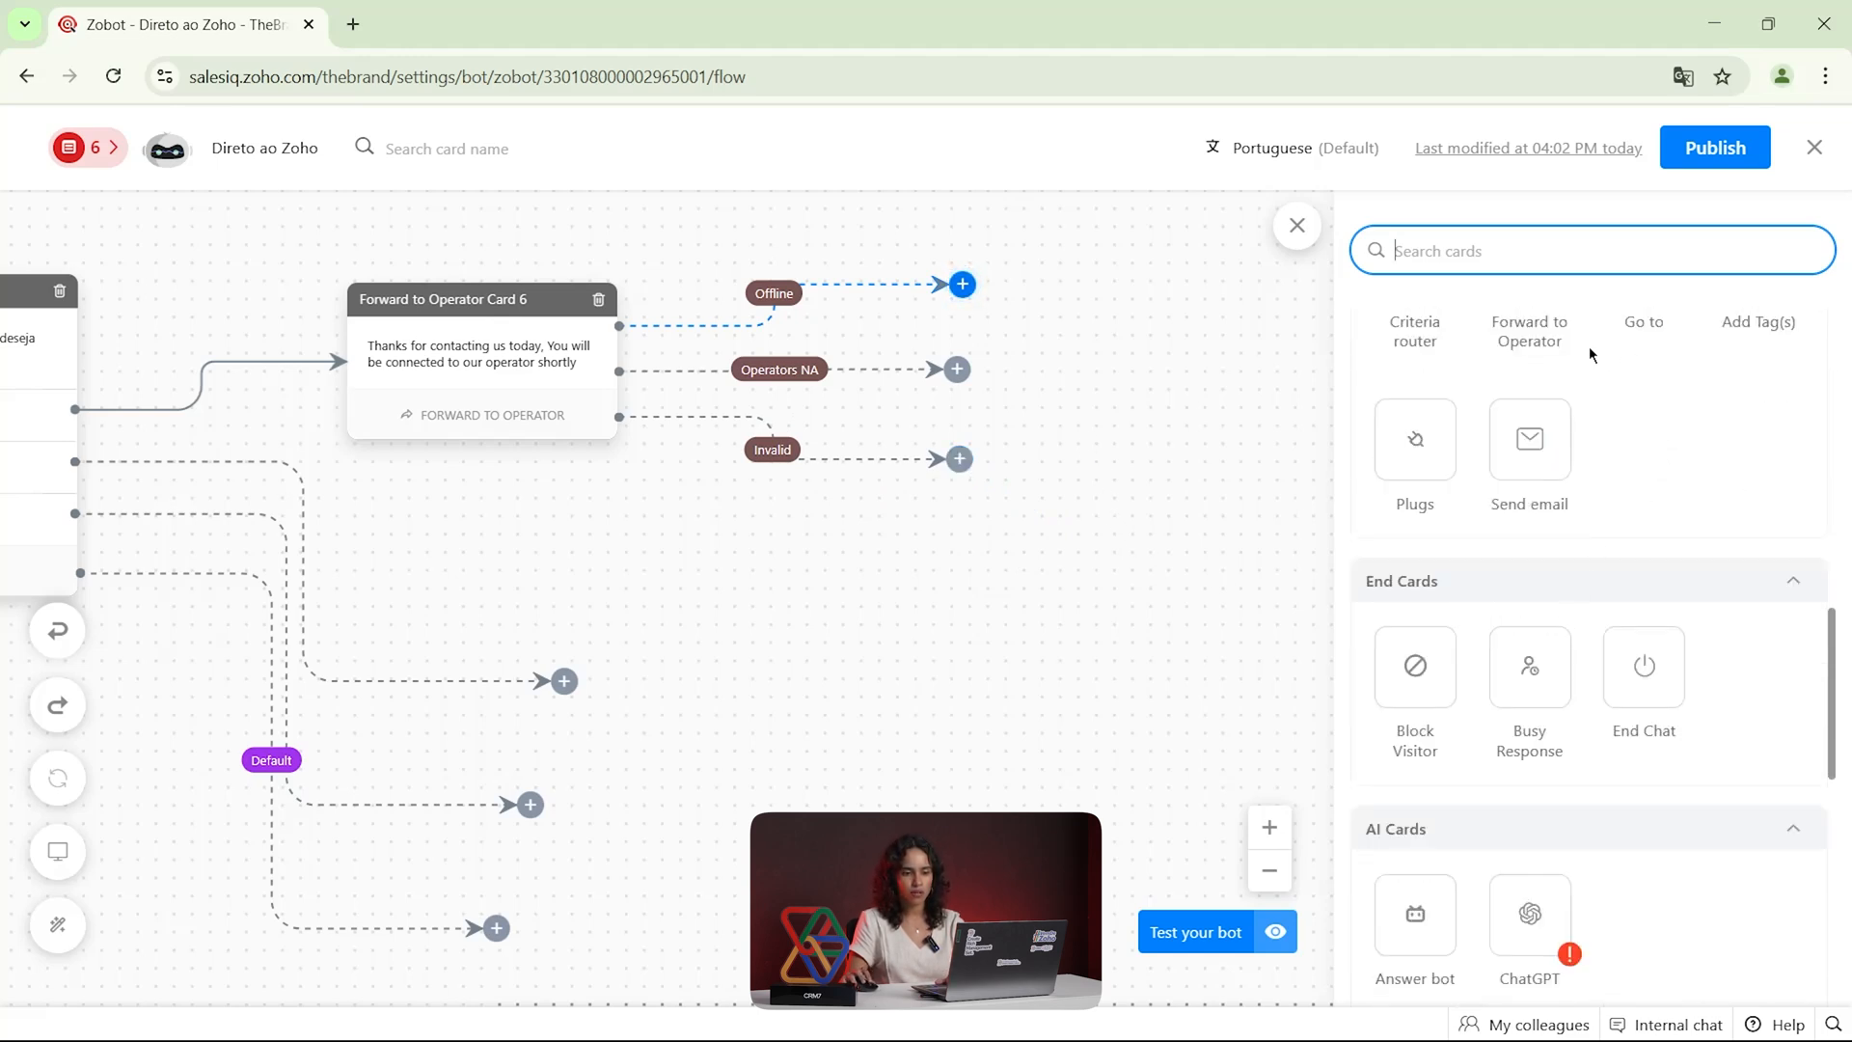
pyautogui.scroll(3, 1592, 356)
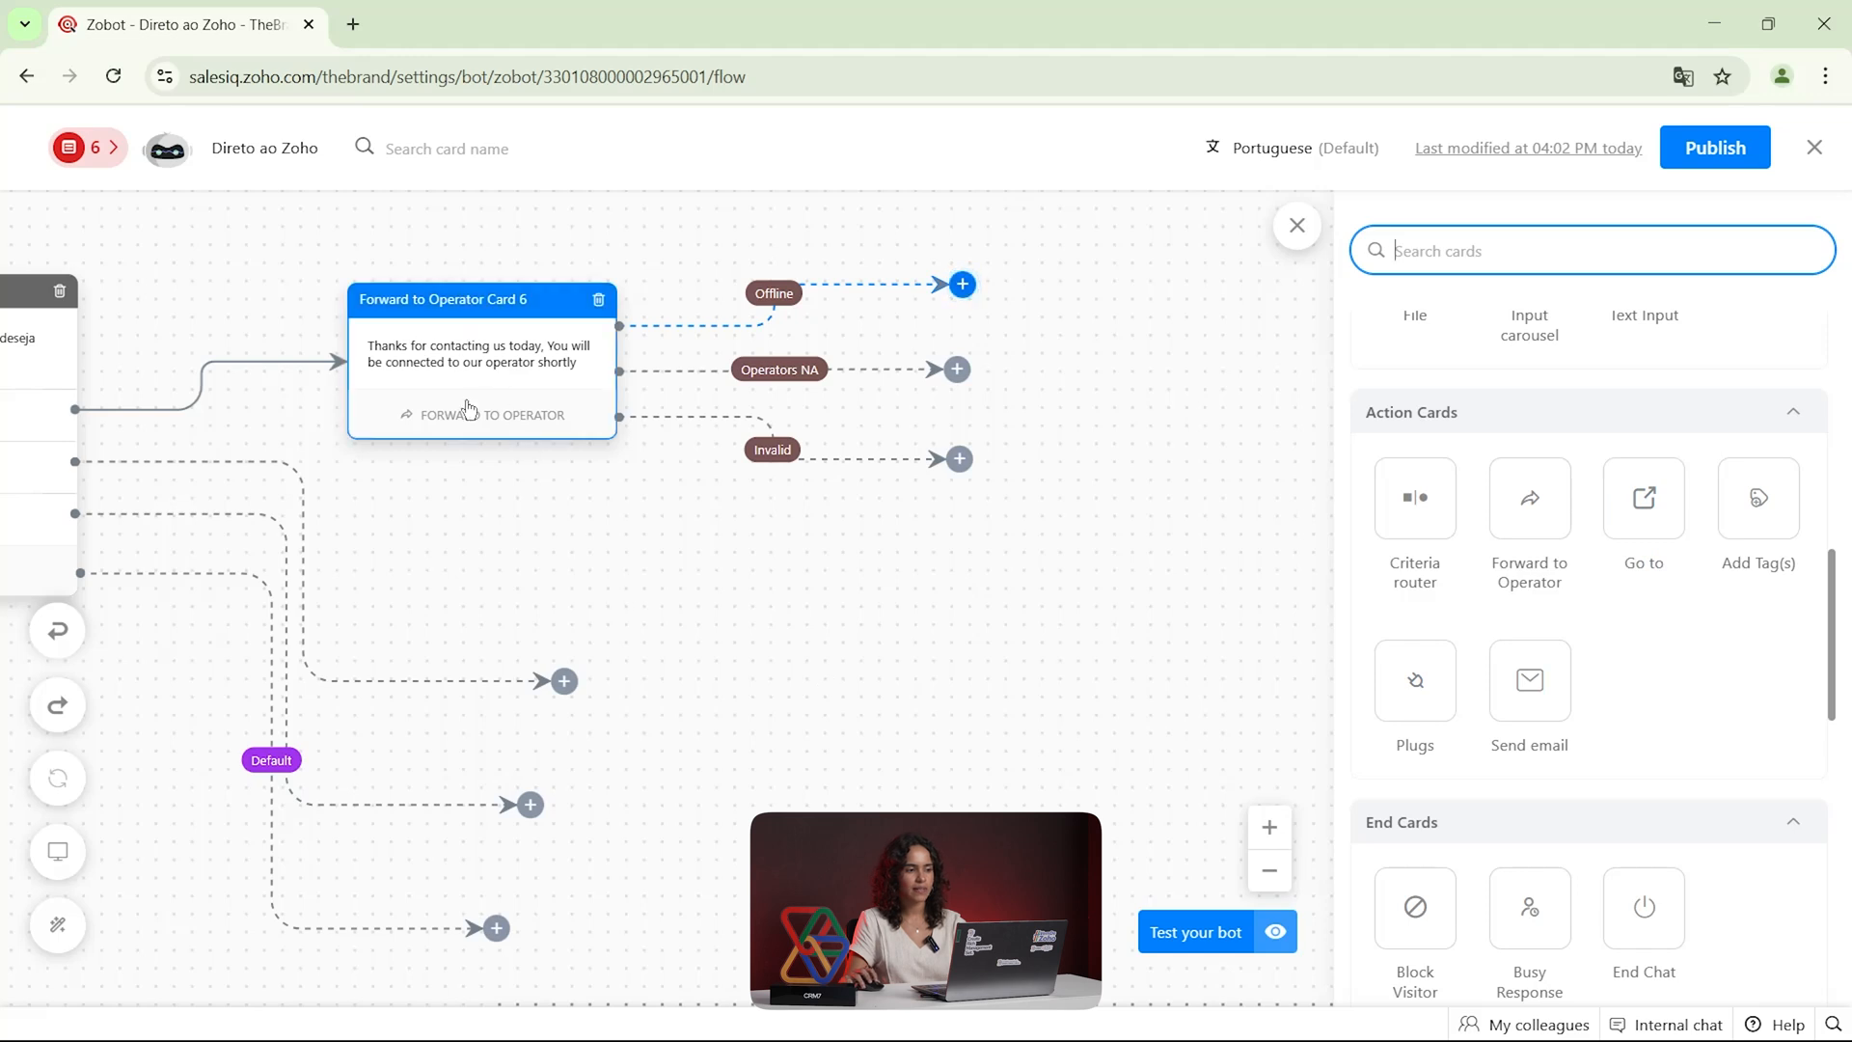
pyautogui.moveTo(612, 578); pyautogui.dragTo(761, 579)
pyautogui.moveTo(694, 506); pyautogui.dragTo(1225, 512)
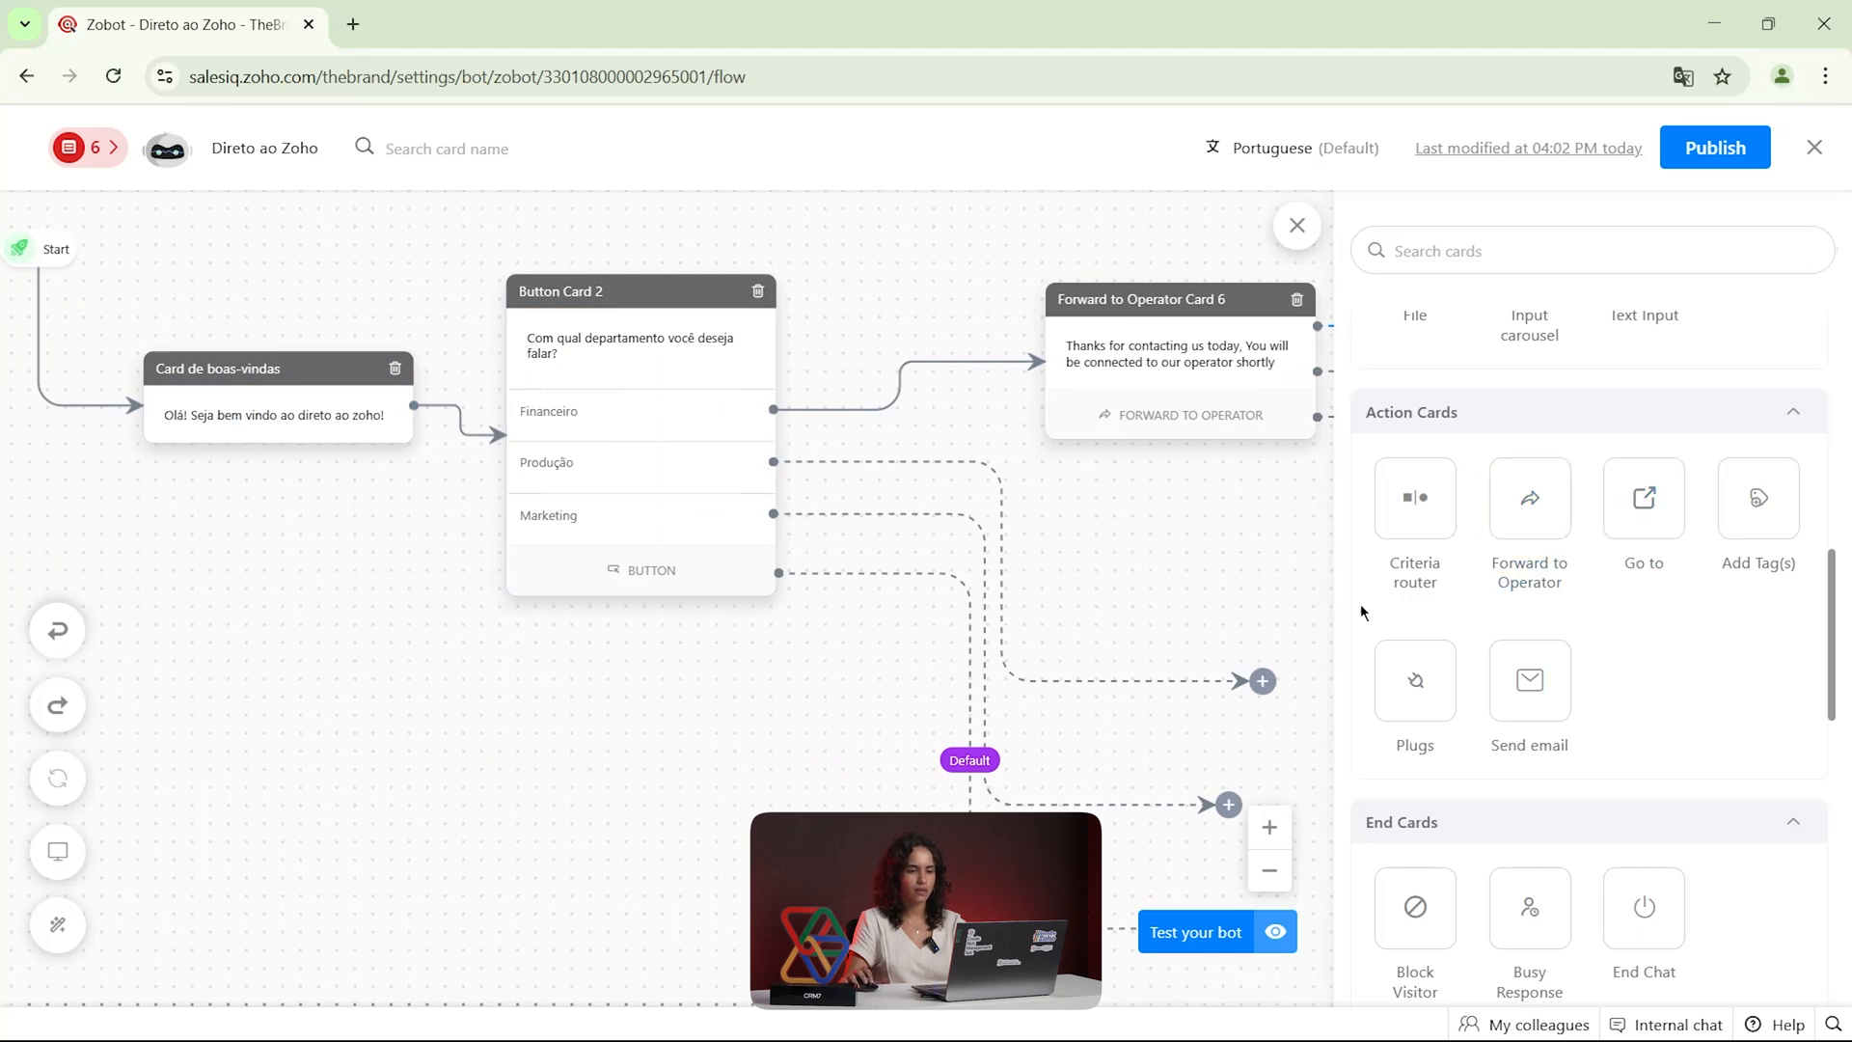
pyautogui.moveTo(1285, 542); pyautogui.dragTo(876, 538)
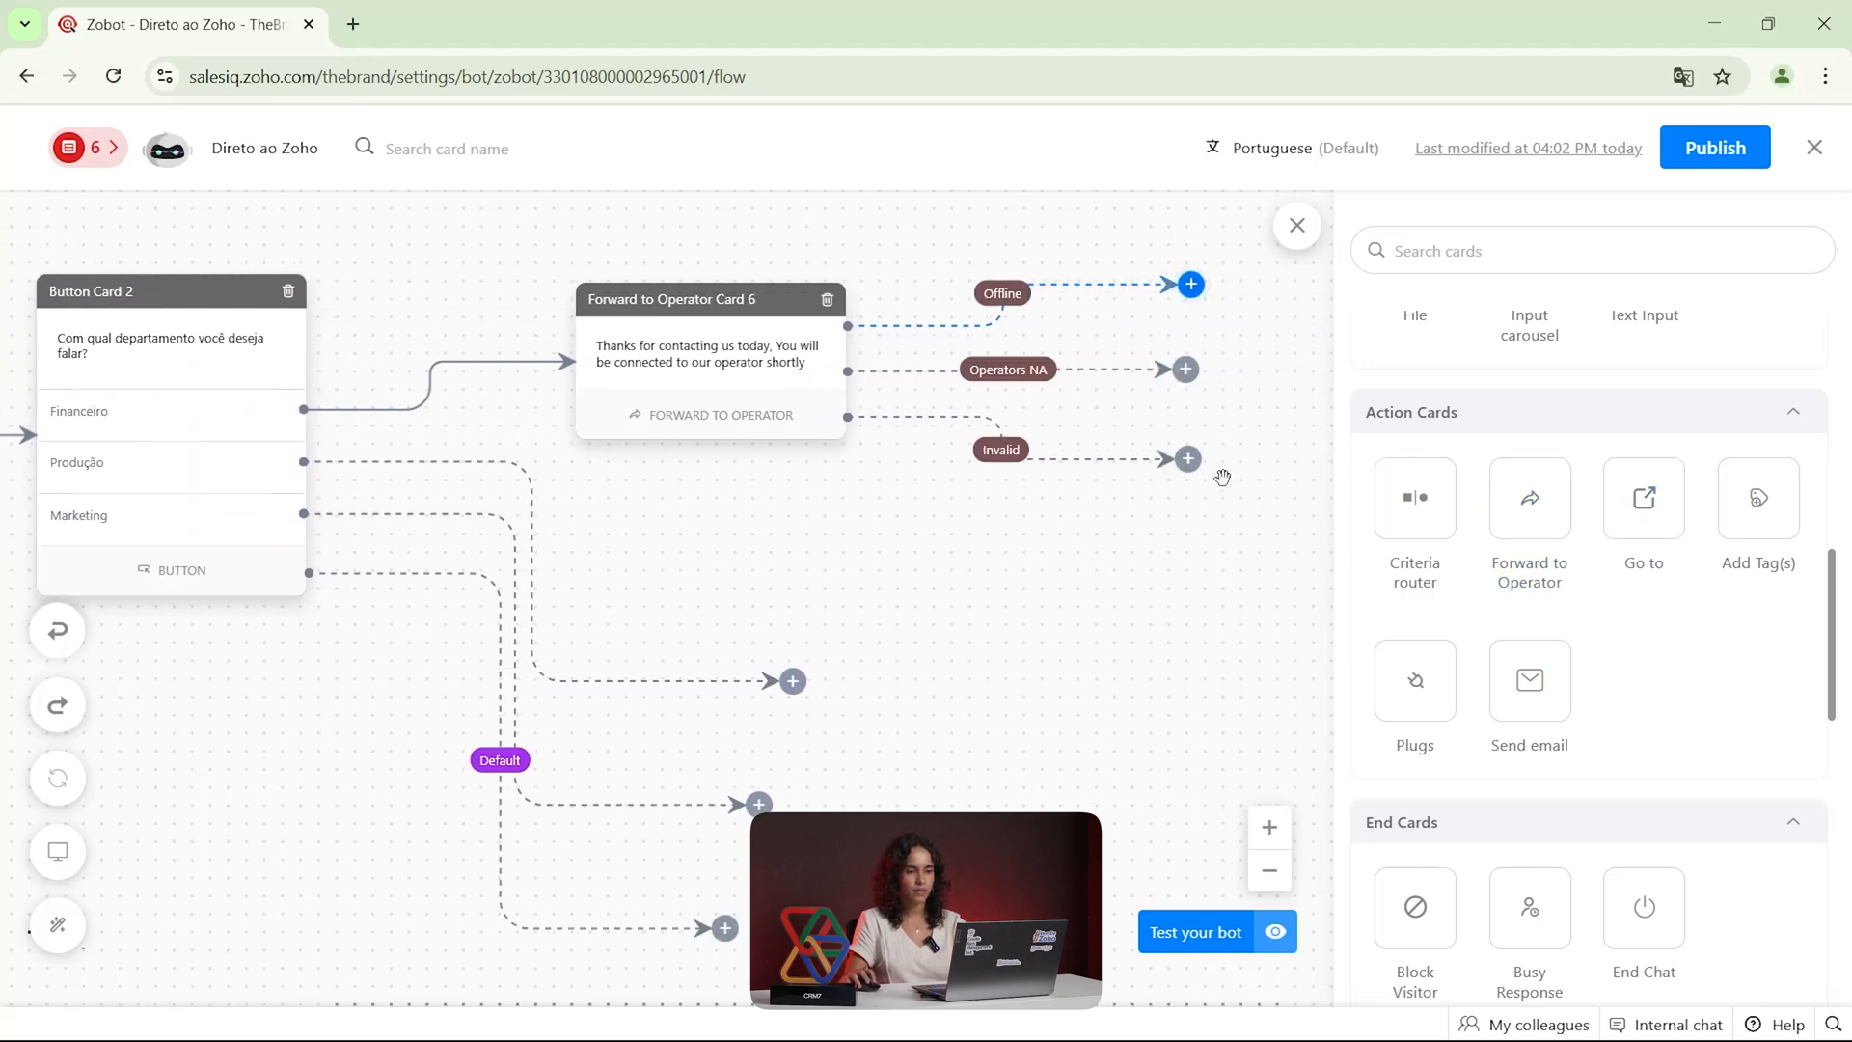
pyautogui.moveTo(924, 587); pyautogui.dragTo(1317, 579)
pyautogui.moveTo(992, 641); pyautogui.dragTo(690, 641)
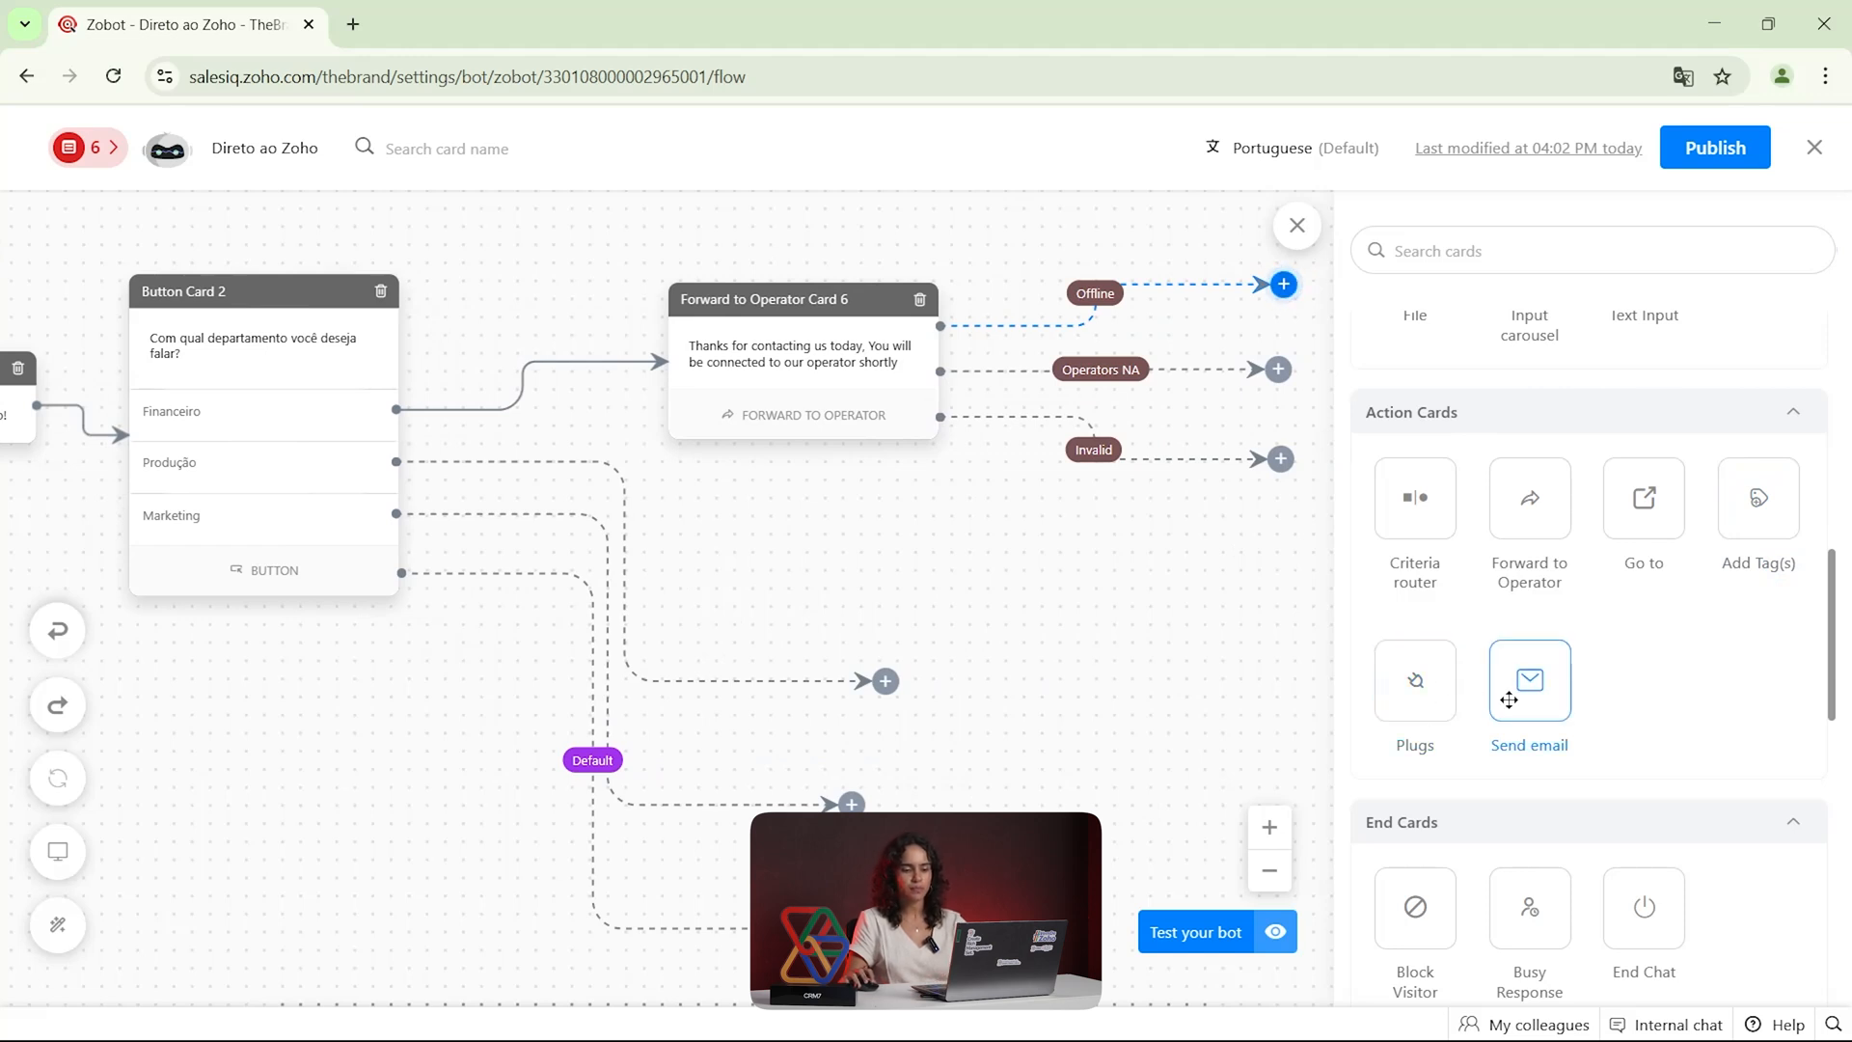
# Add a Name card asking "What's your name?" to the Forward to Operator card's Offline branch and save it
pyautogui.scroll(-4, 1552, 655)
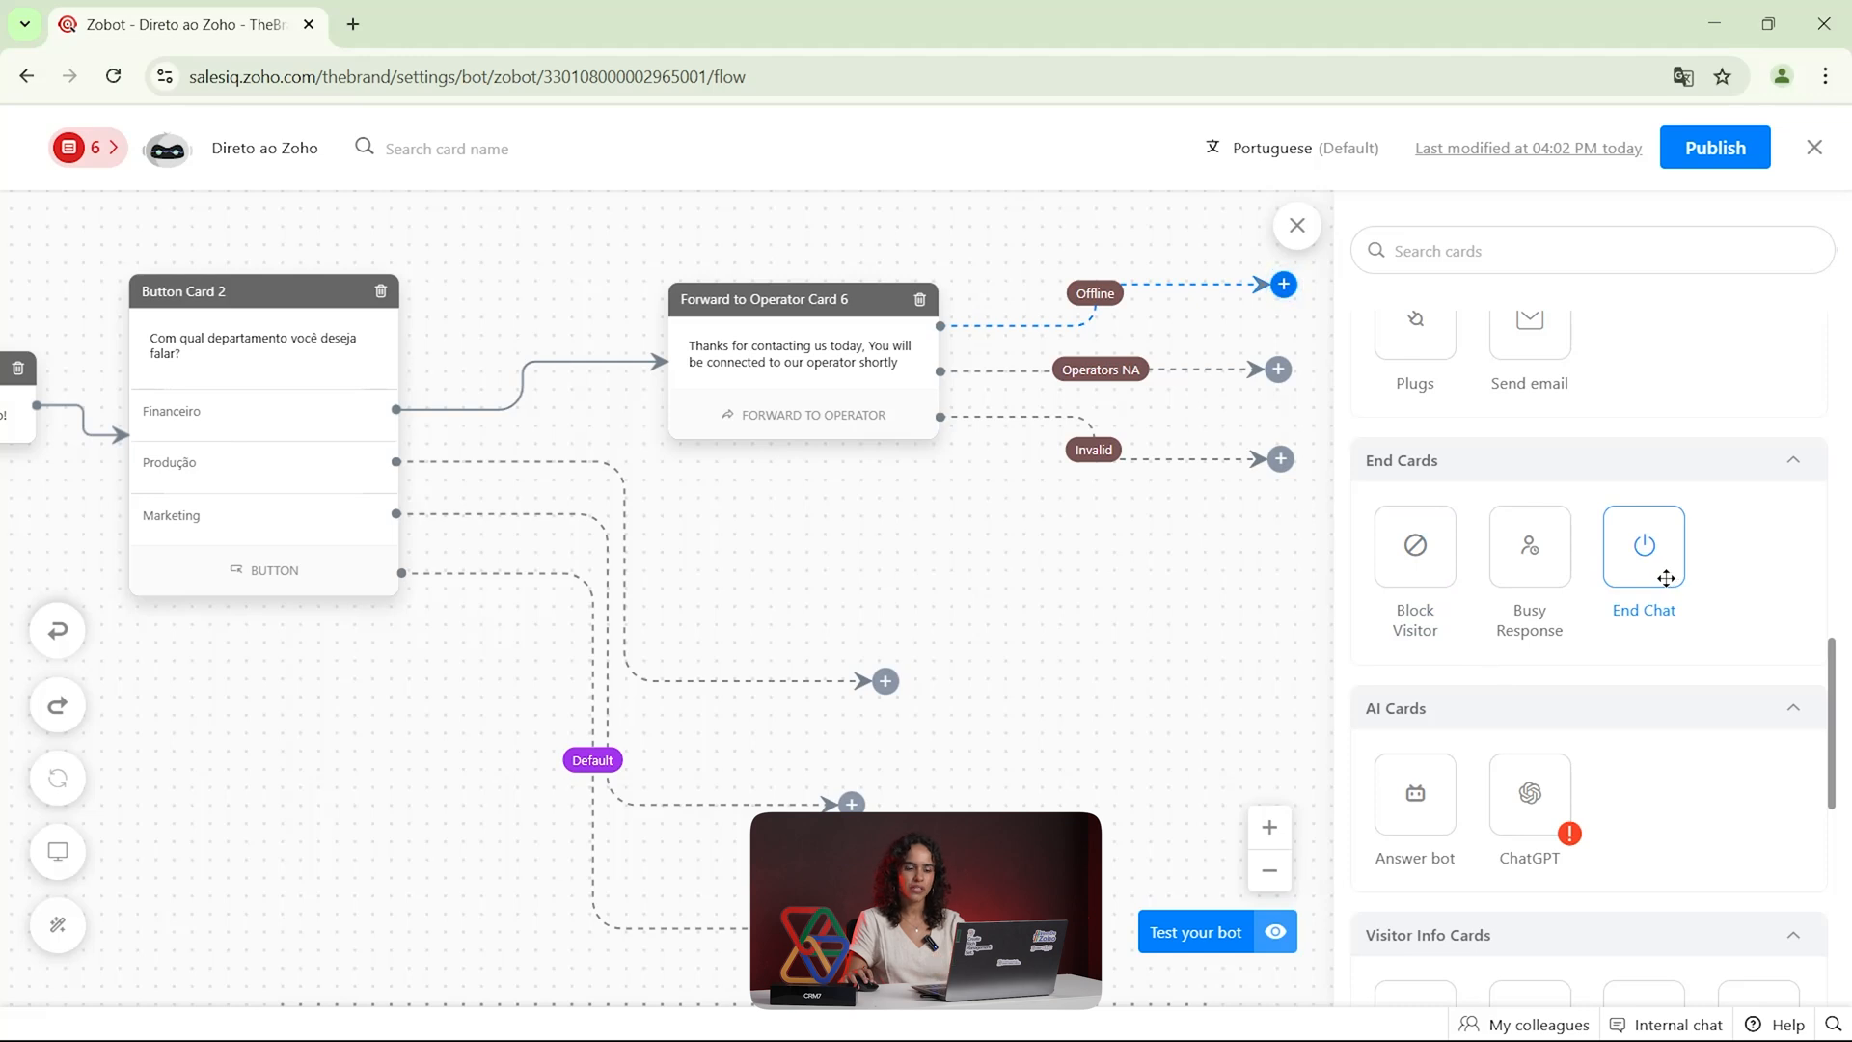
pyautogui.scroll(-2, 1639, 607)
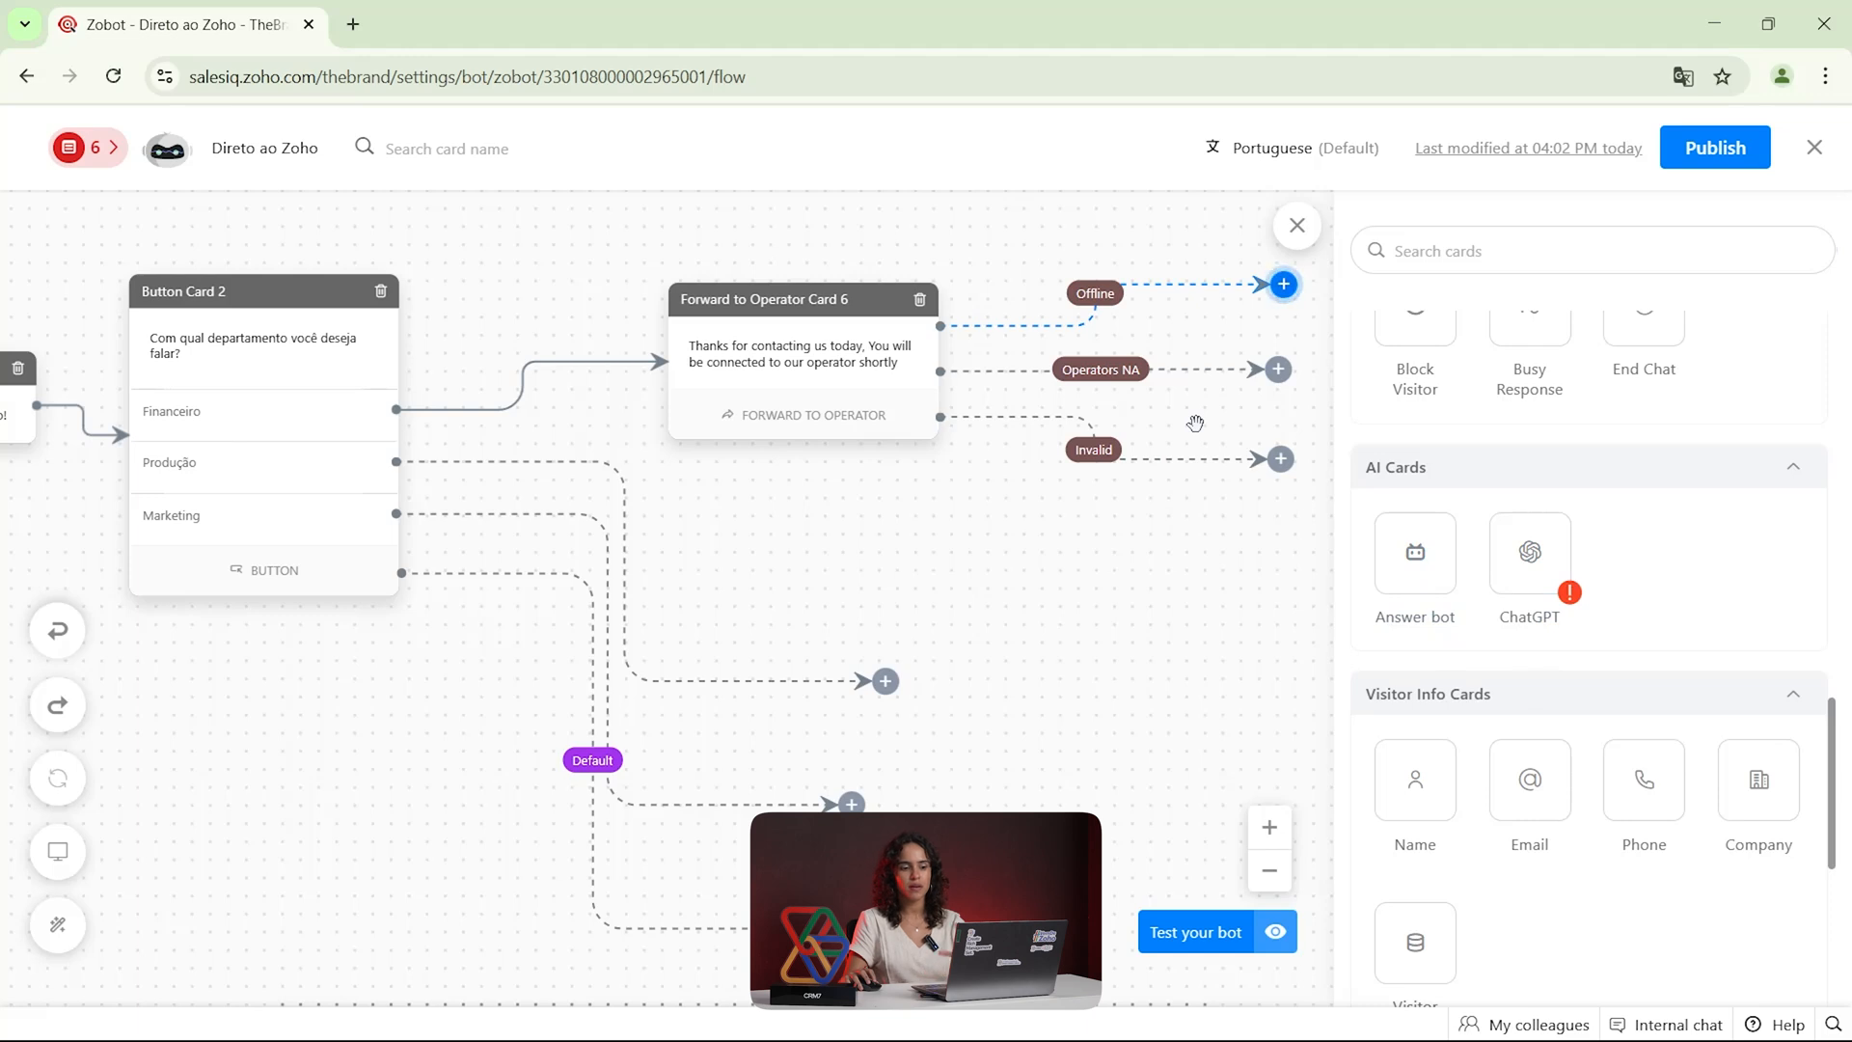
pyautogui.moveTo(1284, 603); pyautogui.dragTo(984, 628)
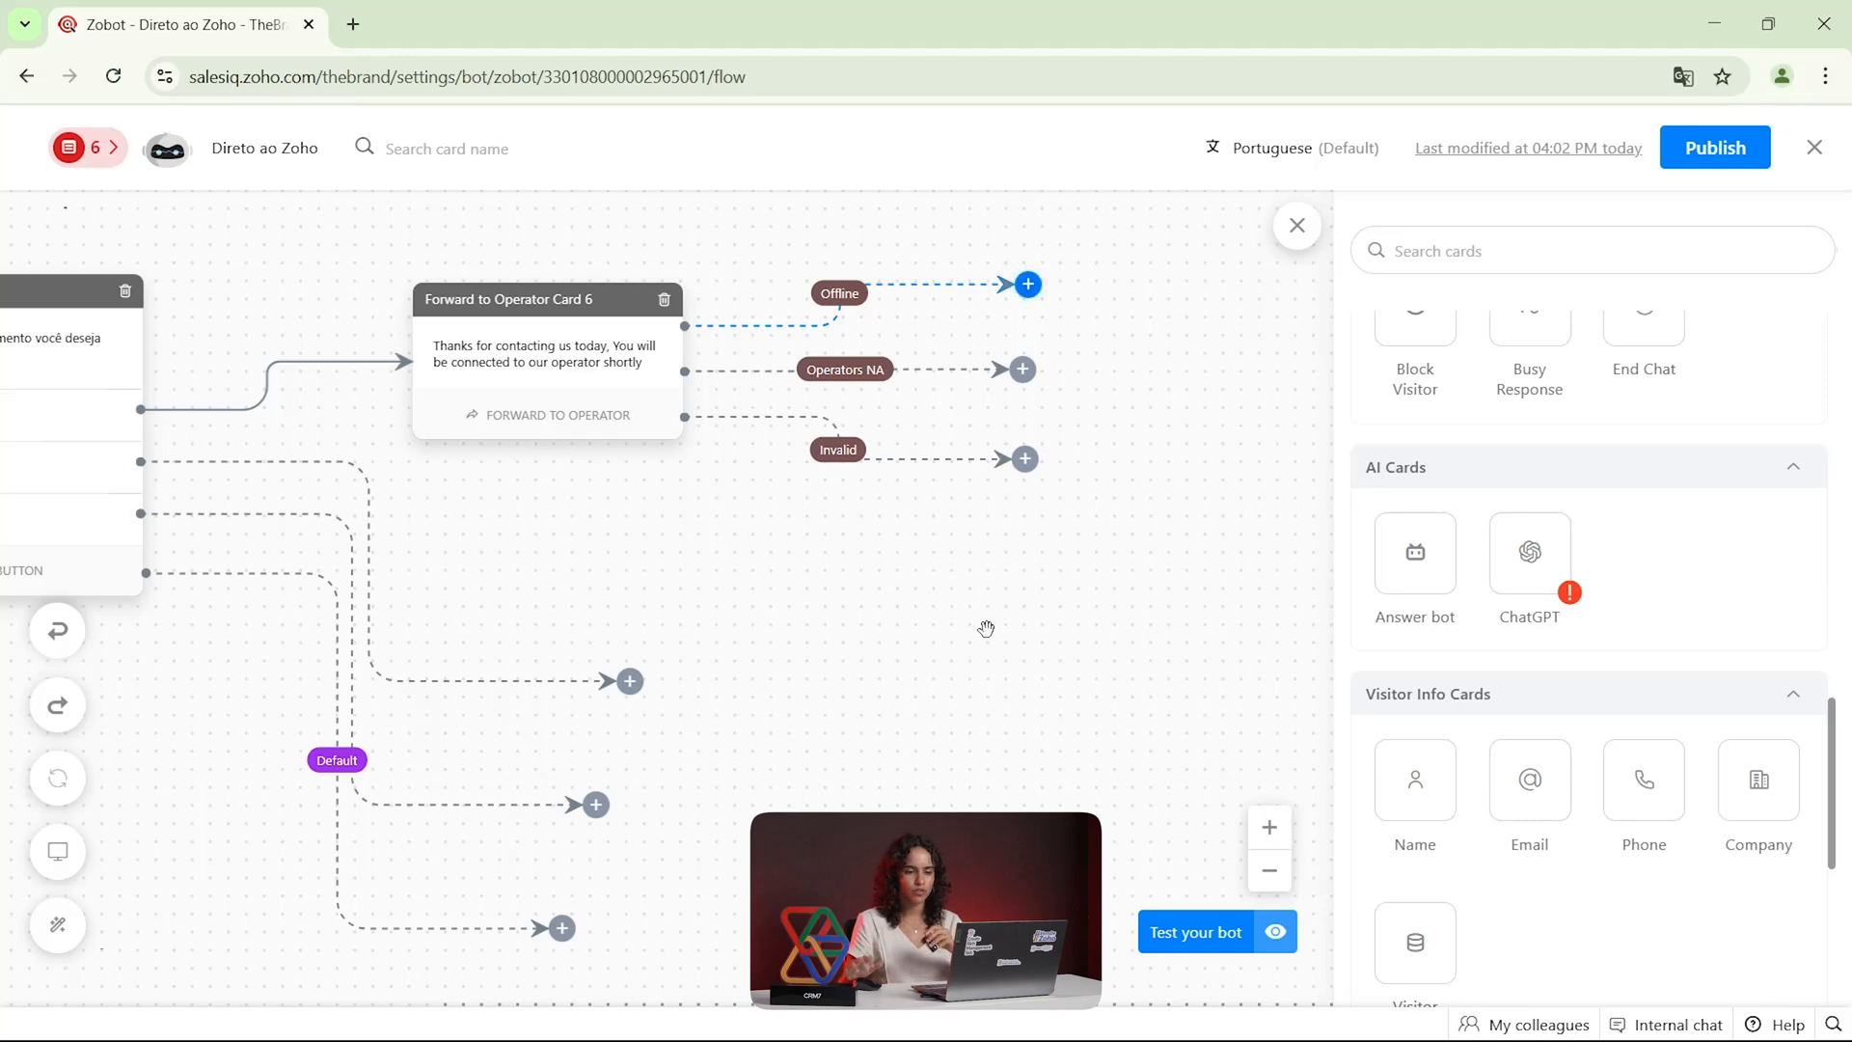
pyautogui.scroll(-1, 1564, 606)
pyautogui.scroll(-2, 1564, 606)
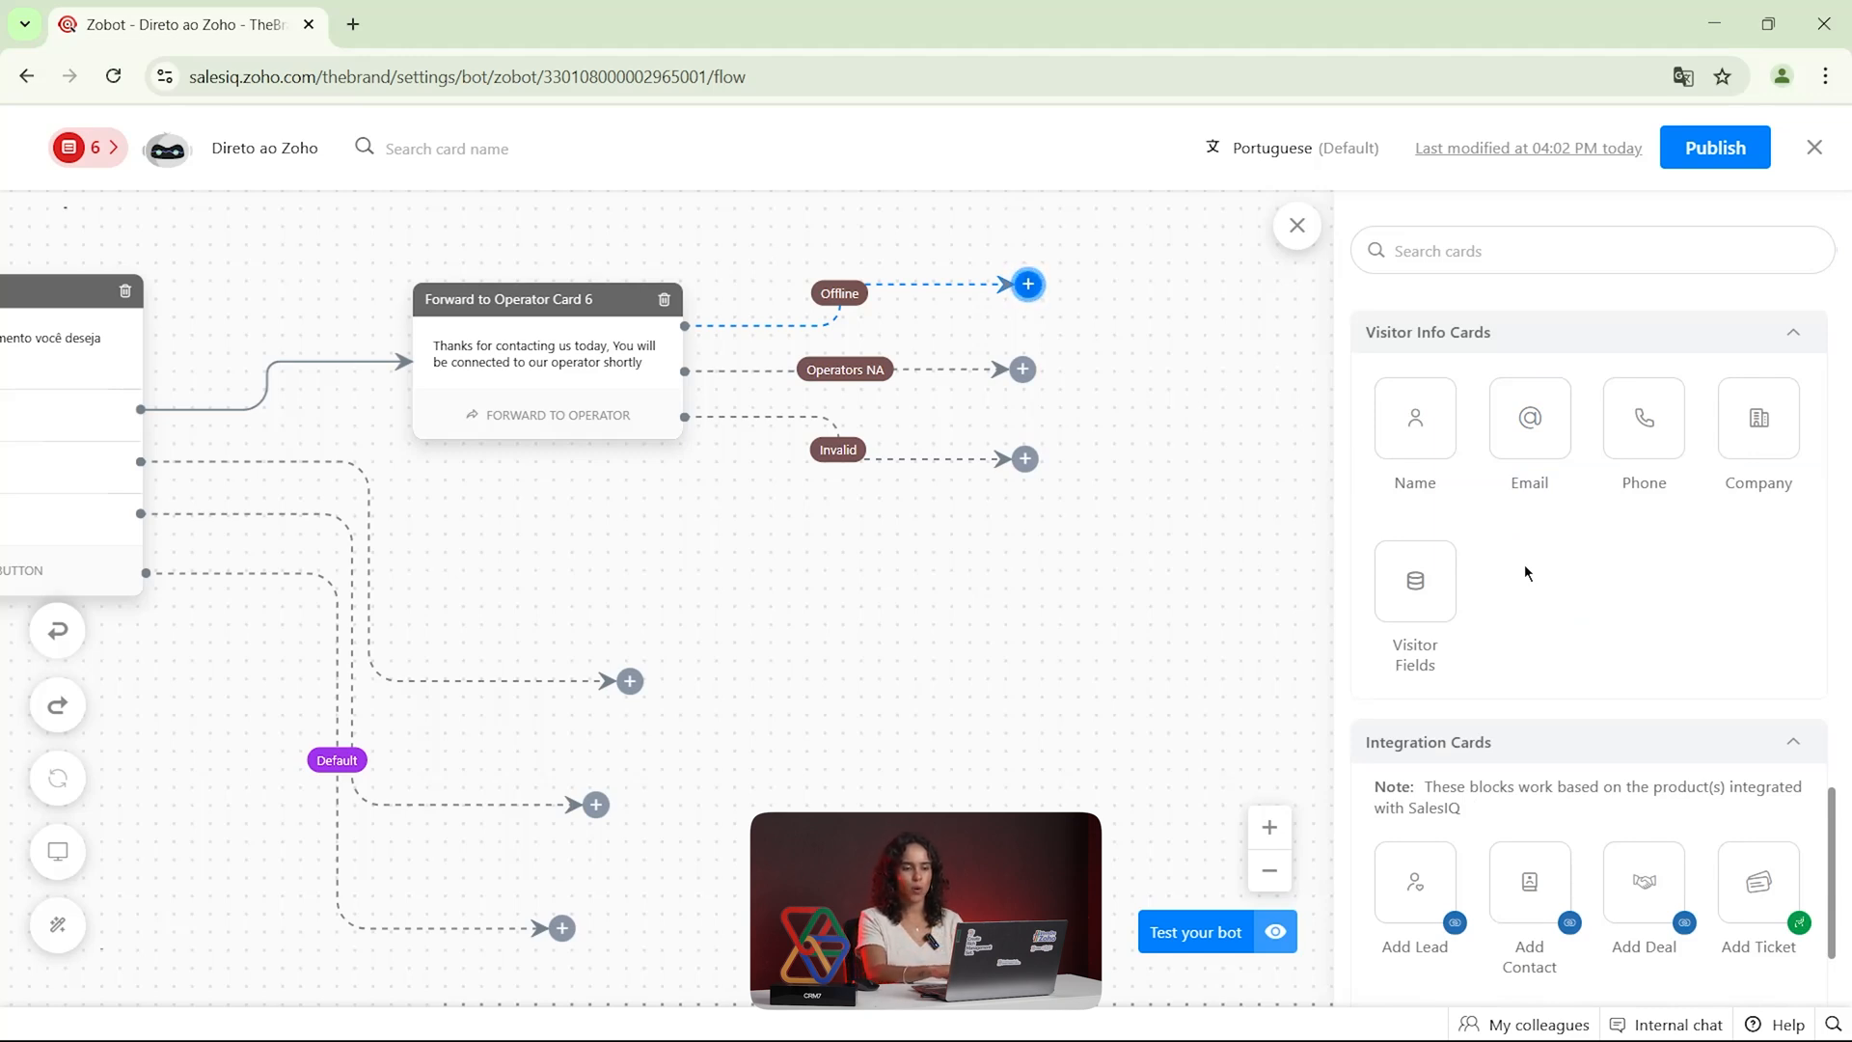
pyautogui.moveTo(1427, 431); pyautogui.dragTo(1028, 285)
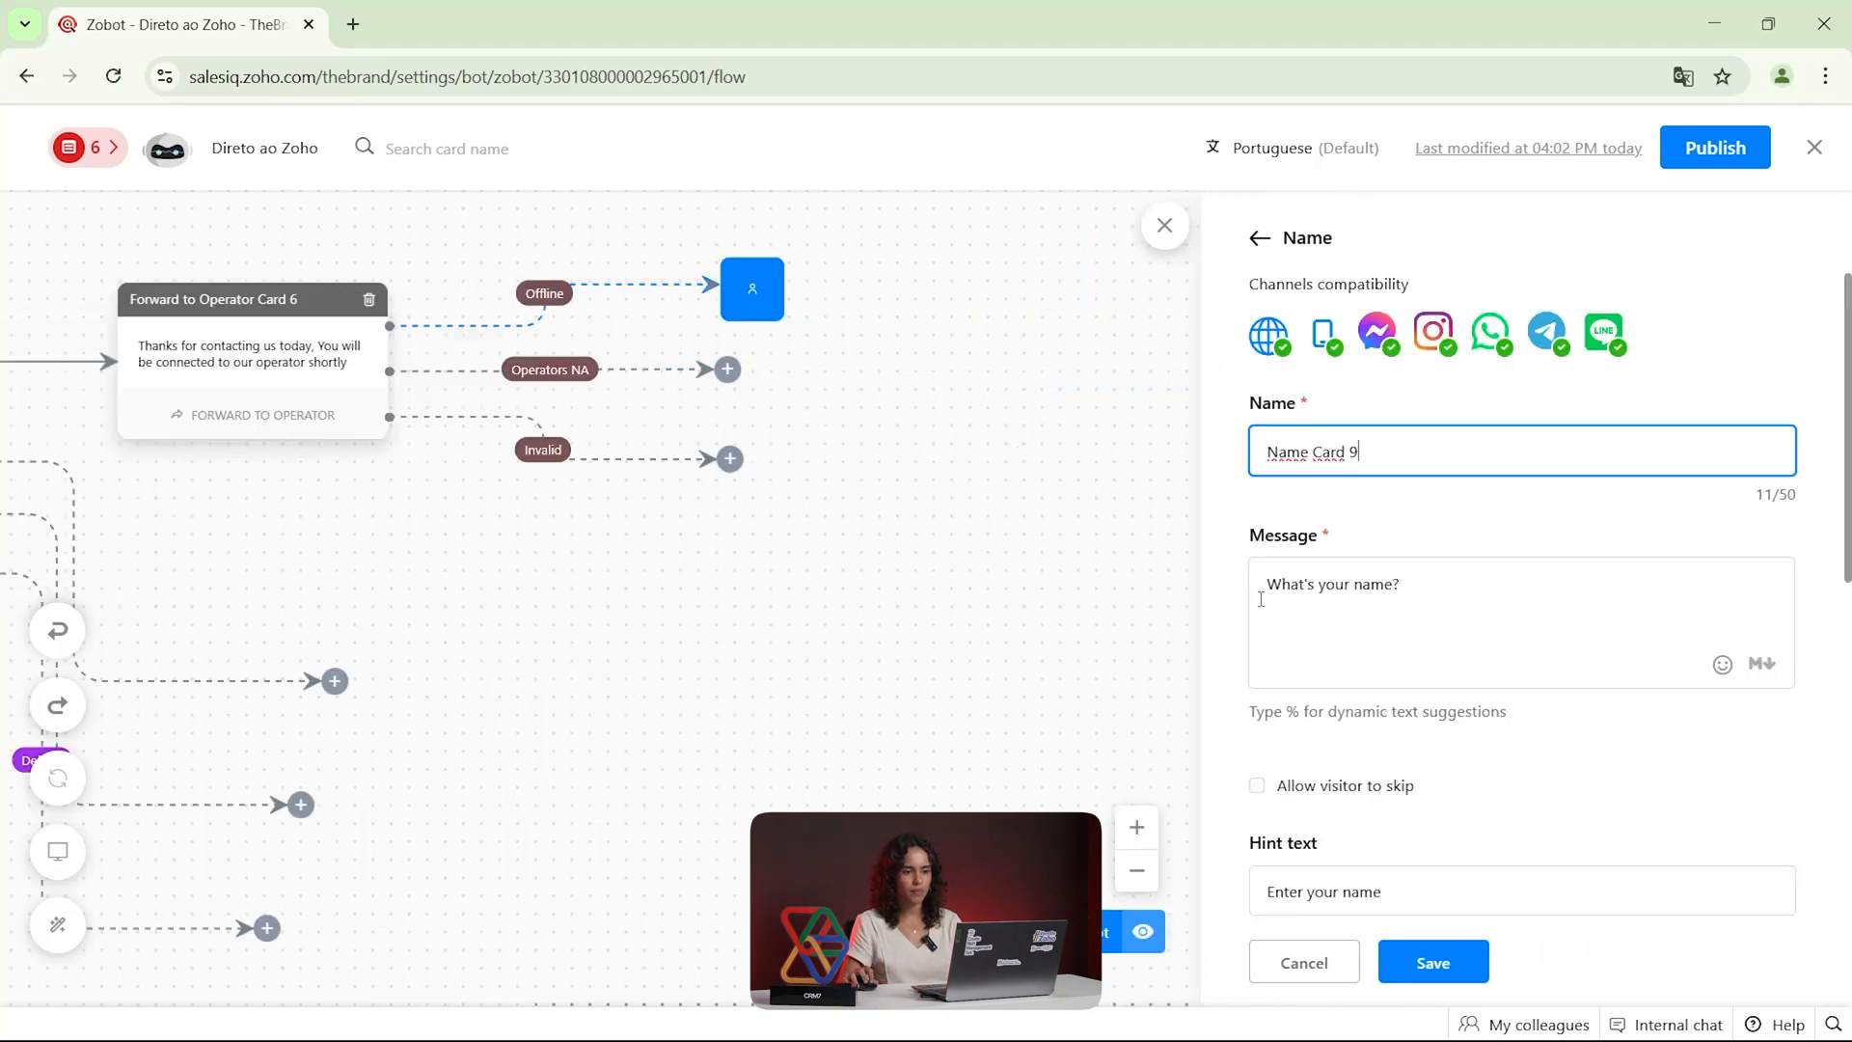
pyautogui.scroll(-5, 1391, 579)
pyautogui.click(1435, 950)
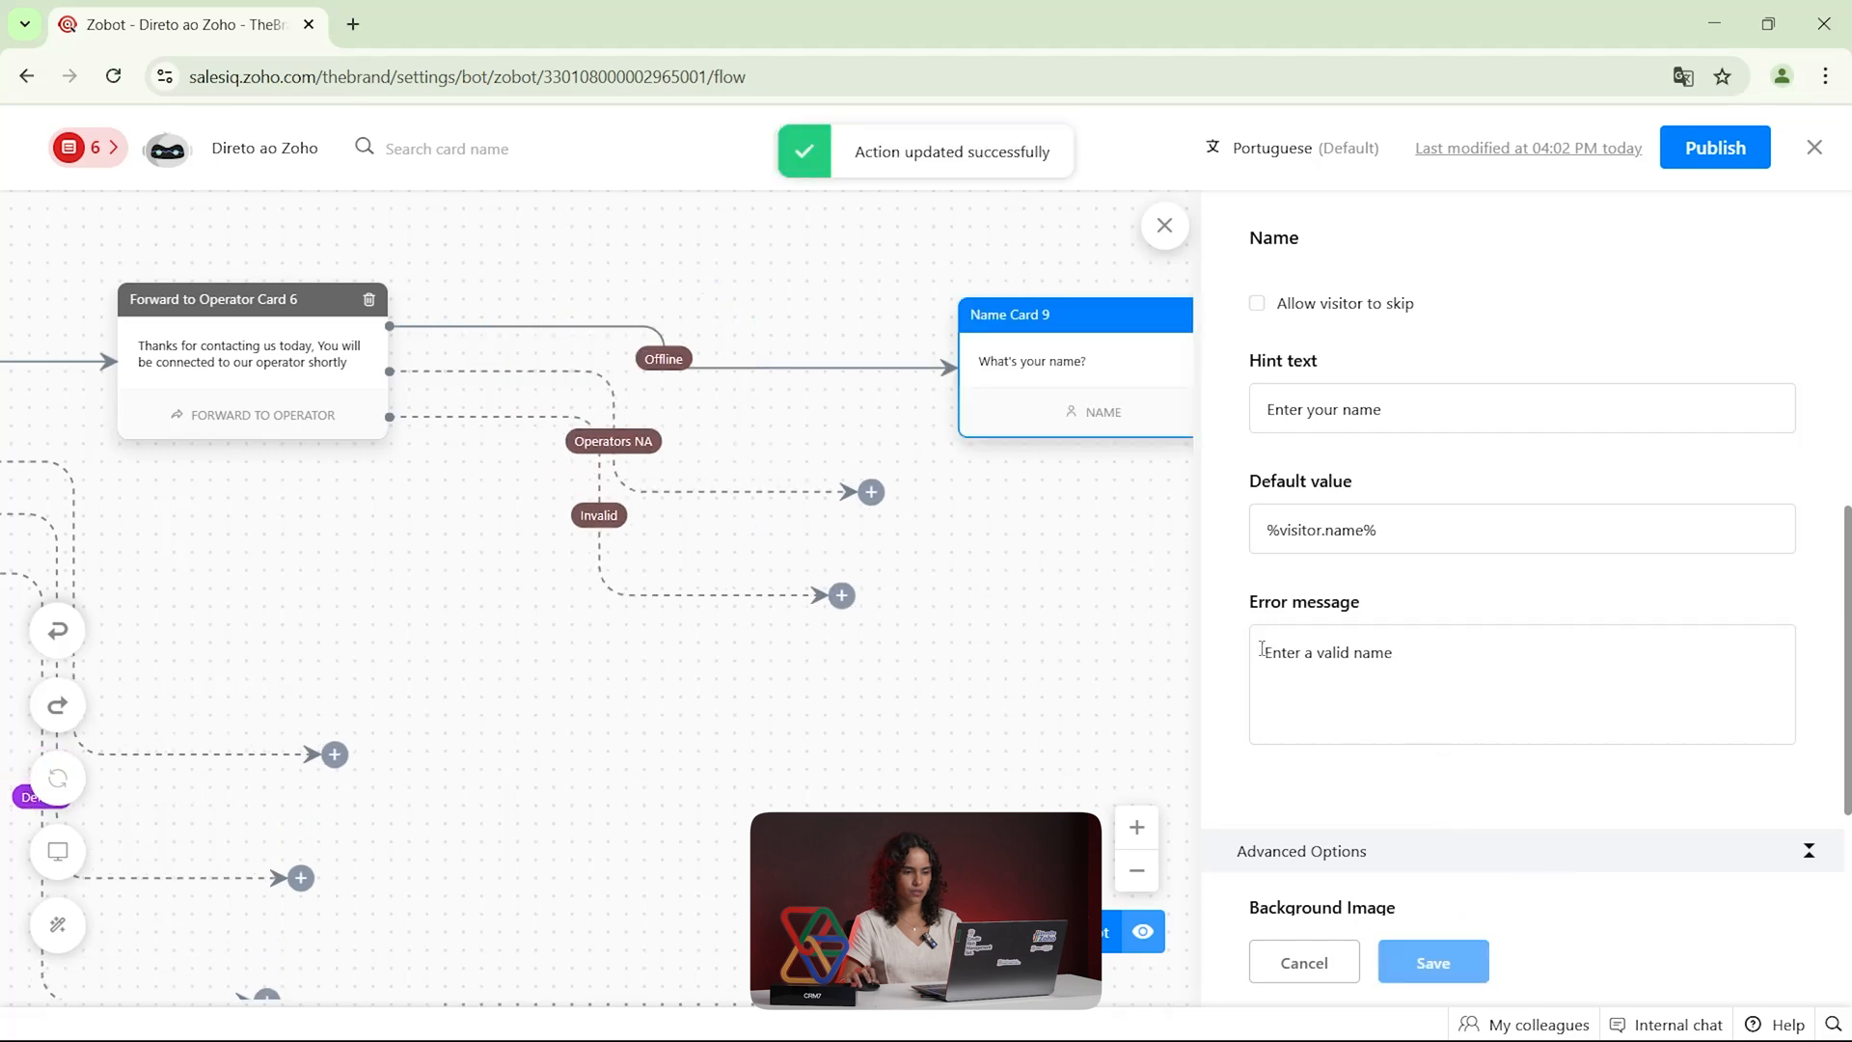
# Add an Email card asking "What's your email?" after the Name card and save it
pyautogui.moveTo(1129, 566); pyautogui.dragTo(657, 611)
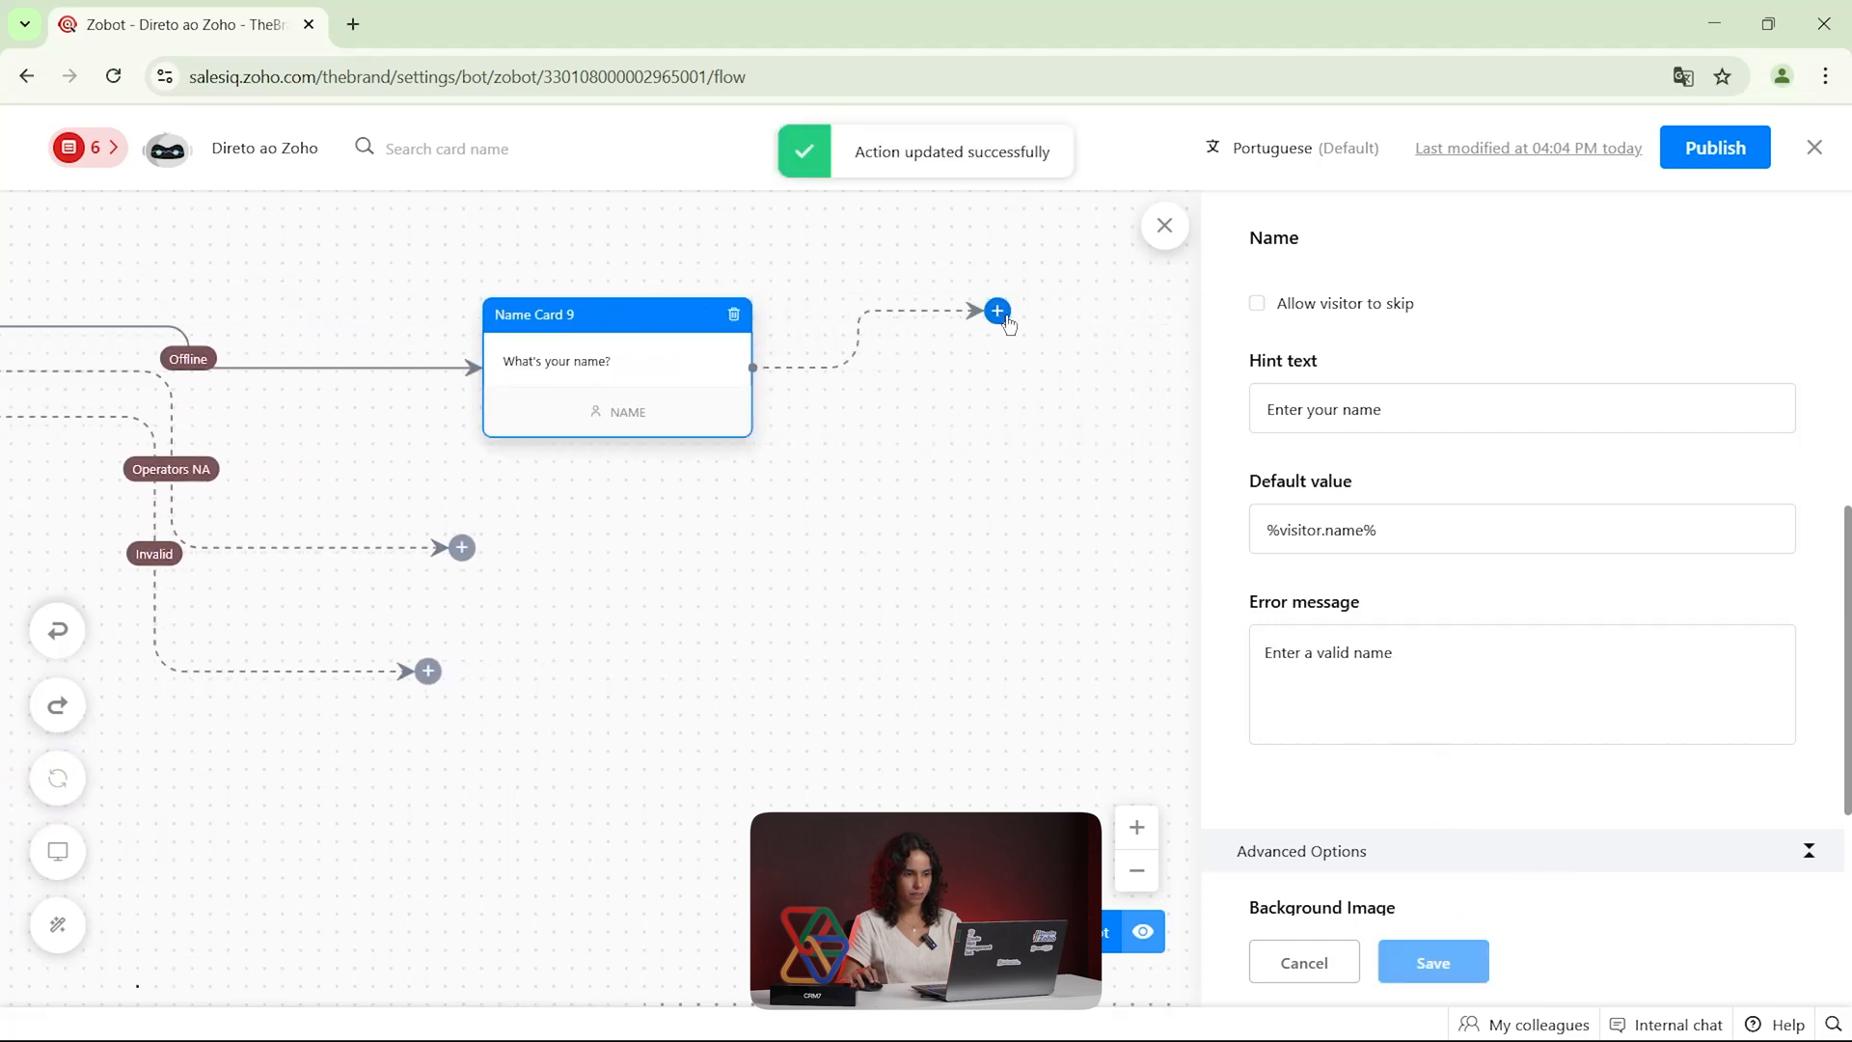
pyautogui.click(998, 310)
pyautogui.scroll(3, 1592, 688)
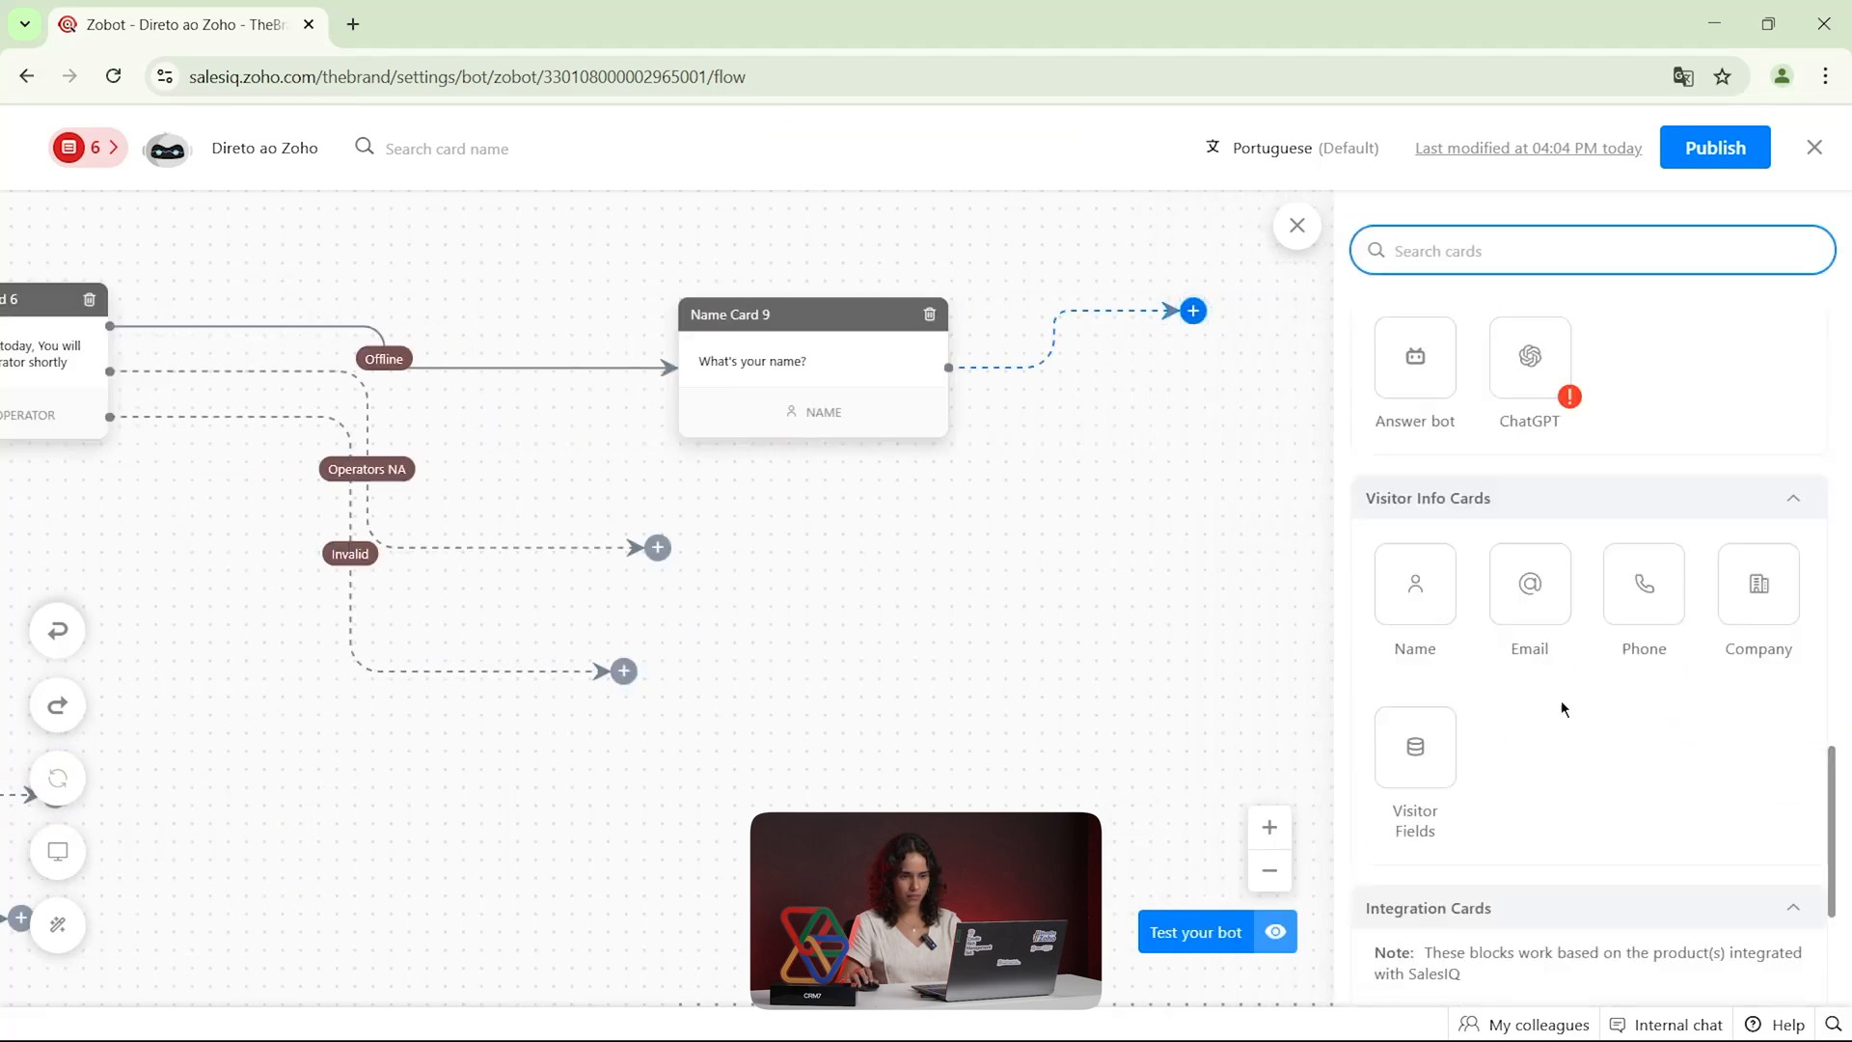
pyautogui.scroll(-3, 1563, 699)
pyautogui.moveTo(1533, 465); pyautogui.dragTo(1201, 318)
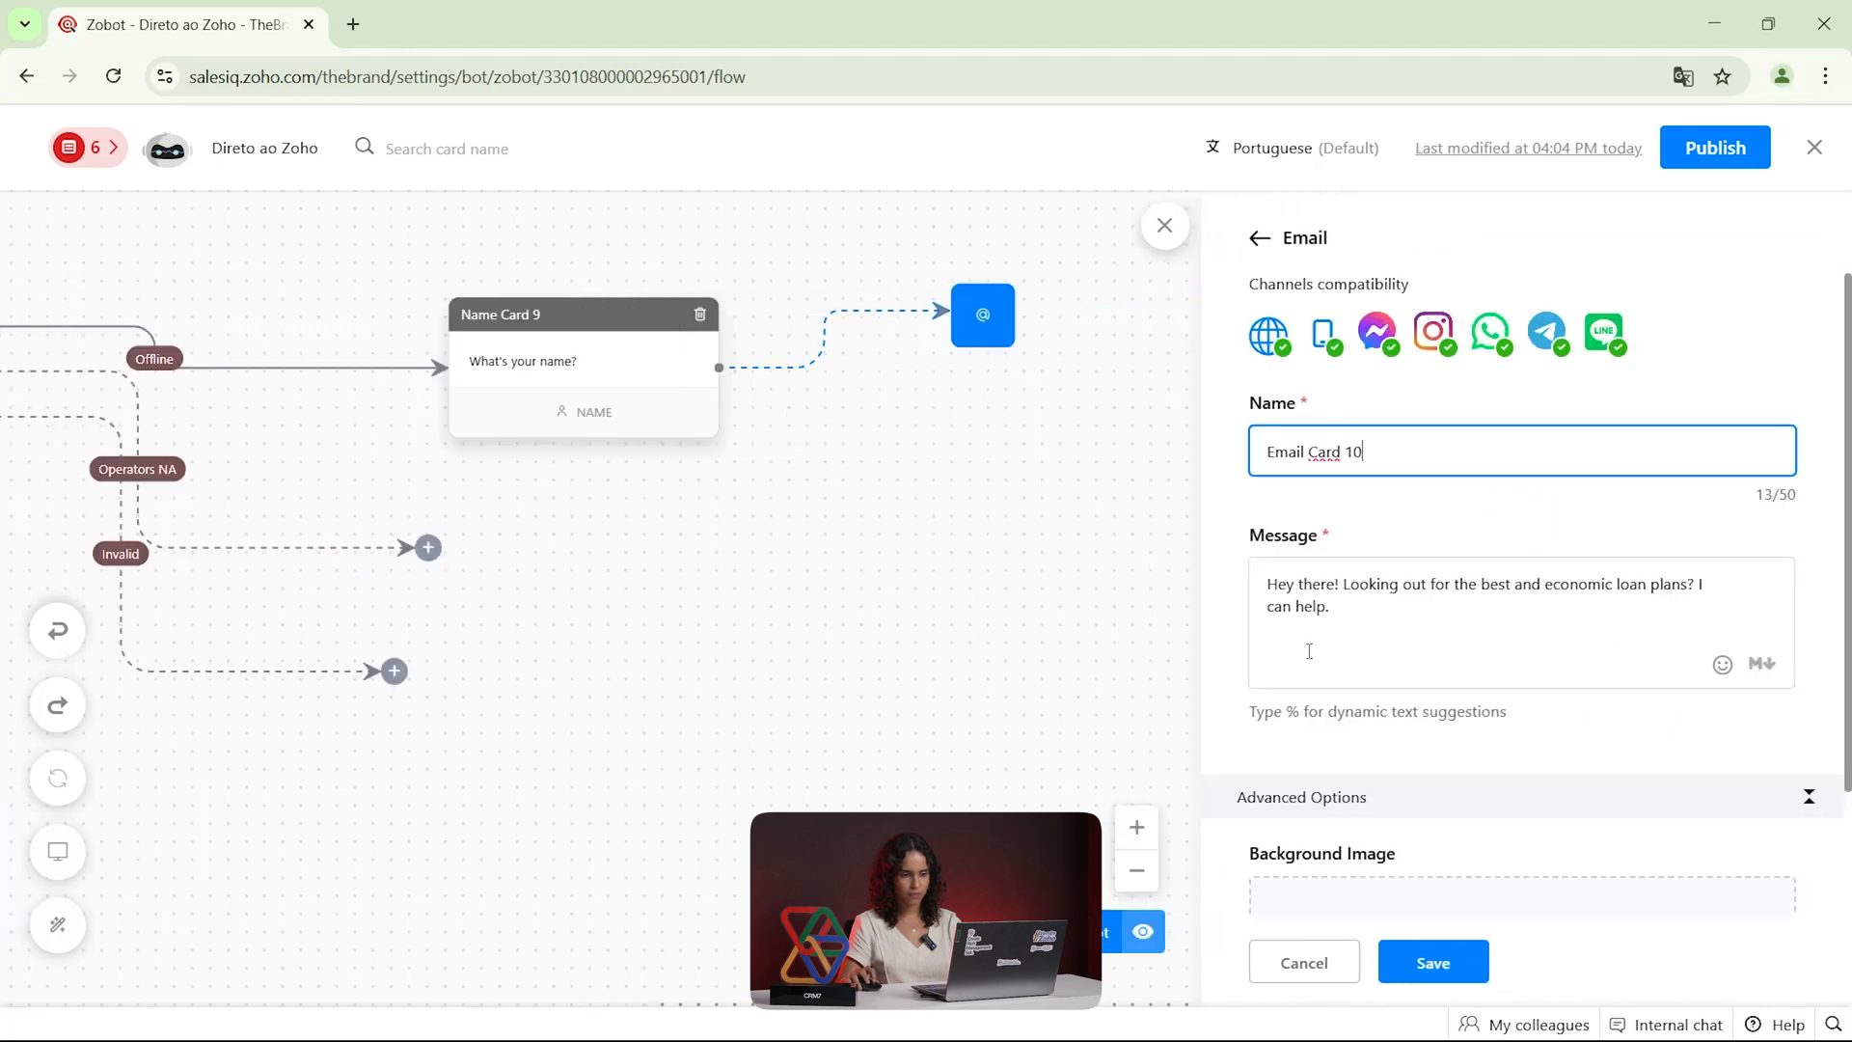
pyautogui.scroll(-5, 1399, 752)
pyautogui.click(1433, 961)
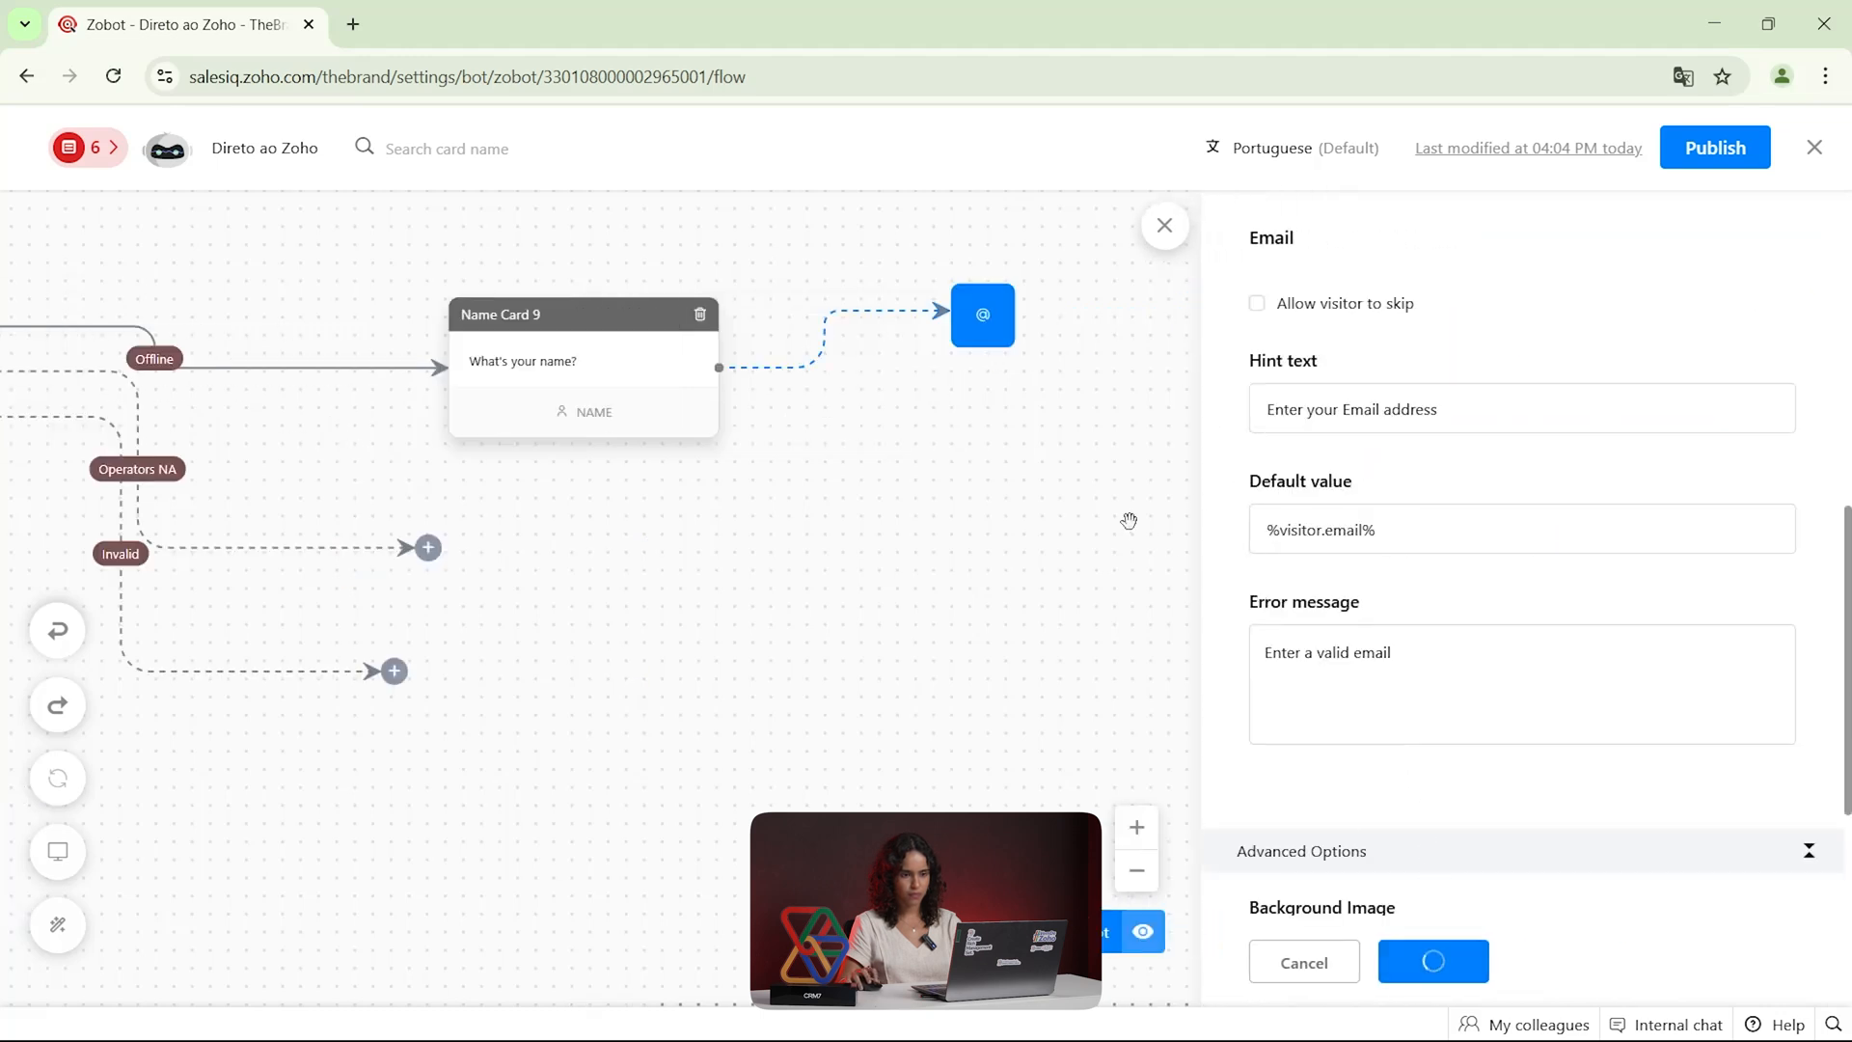
# Add a Phone card asking "What's your phone number?" after the Email card and save it
pyautogui.click(1050, 310)
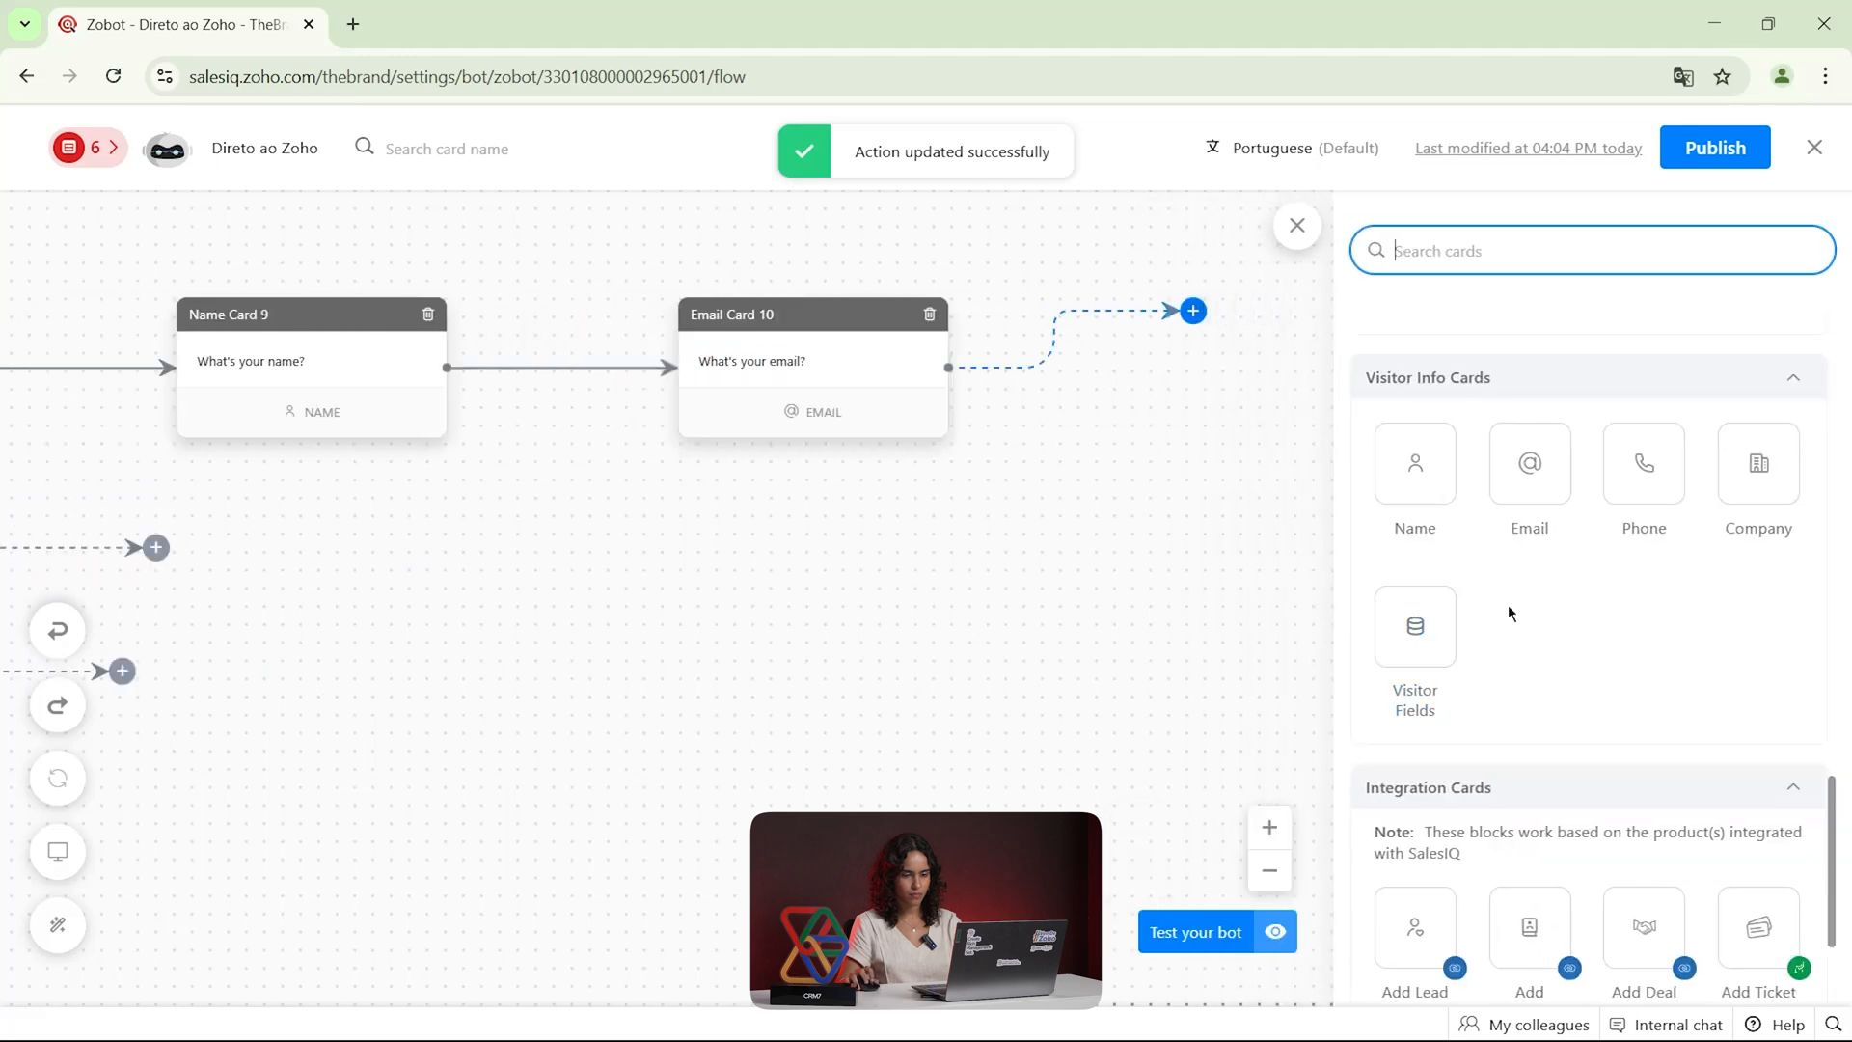
pyautogui.moveTo(1642, 466); pyautogui.dragTo(1198, 313)
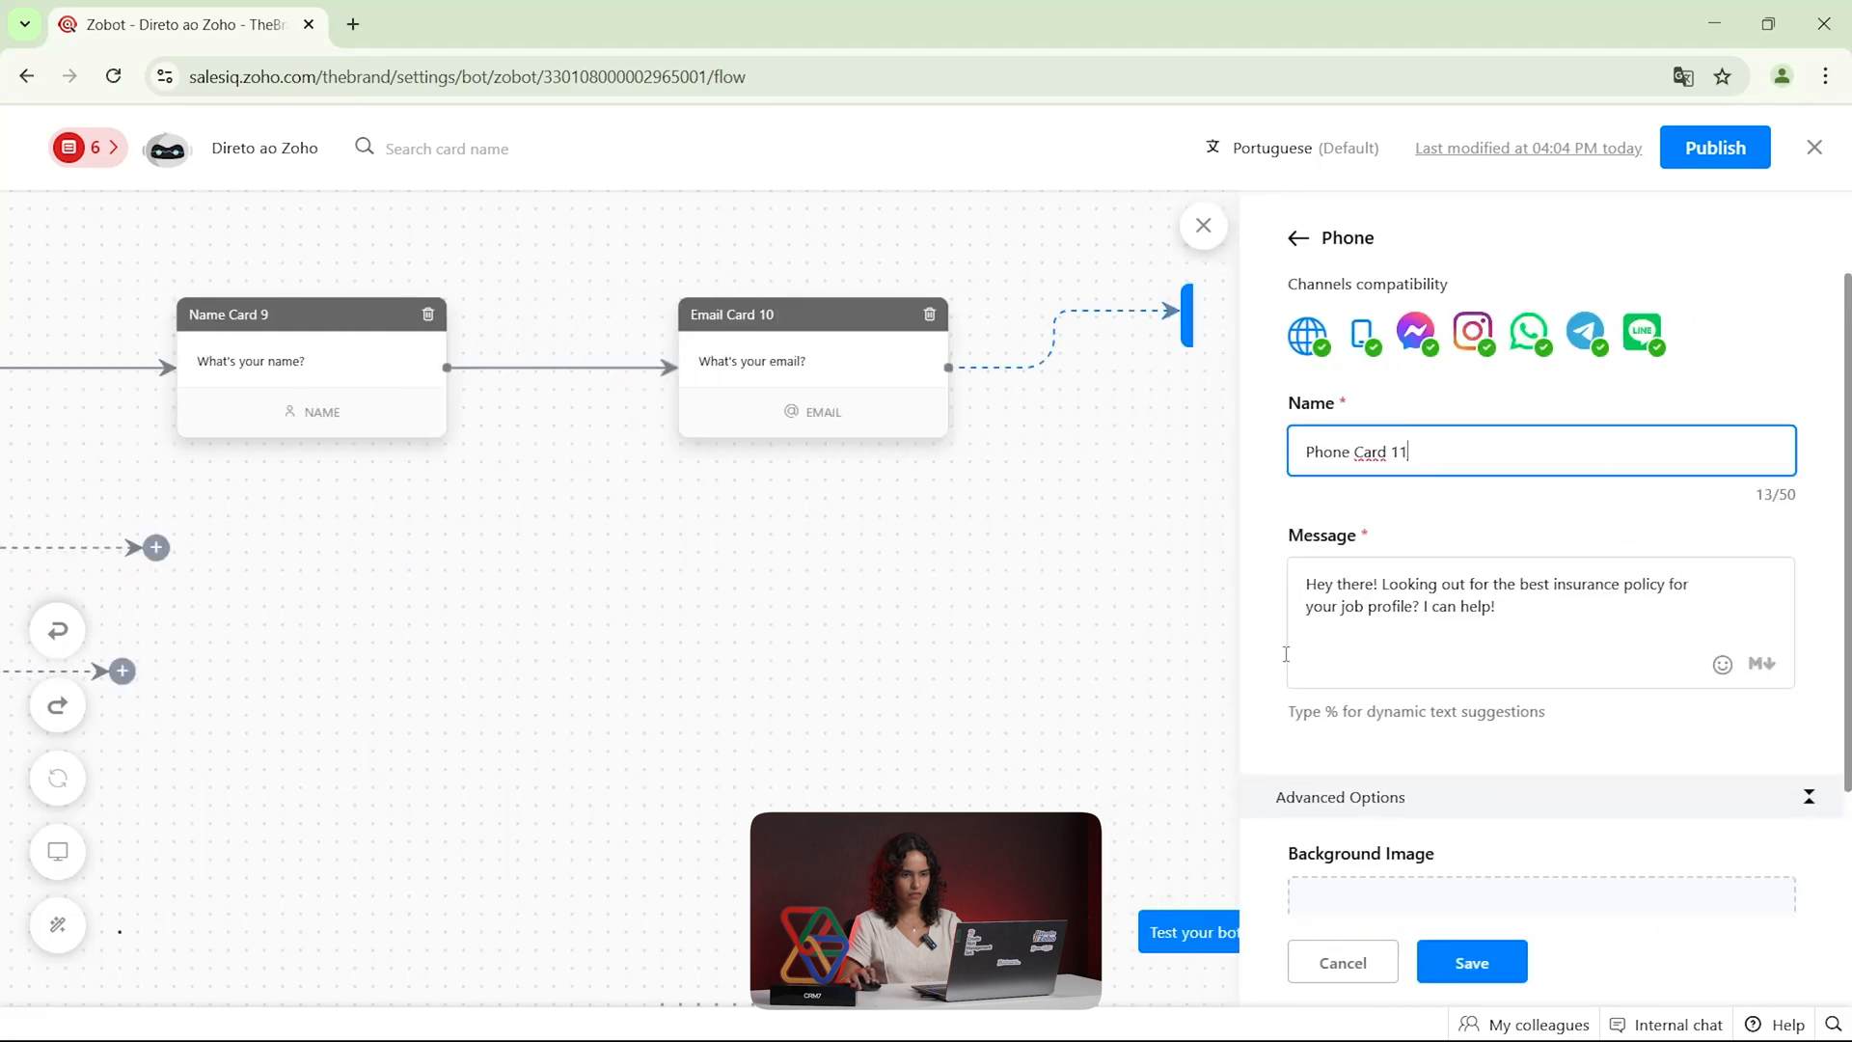
pyautogui.click(1437, 959)
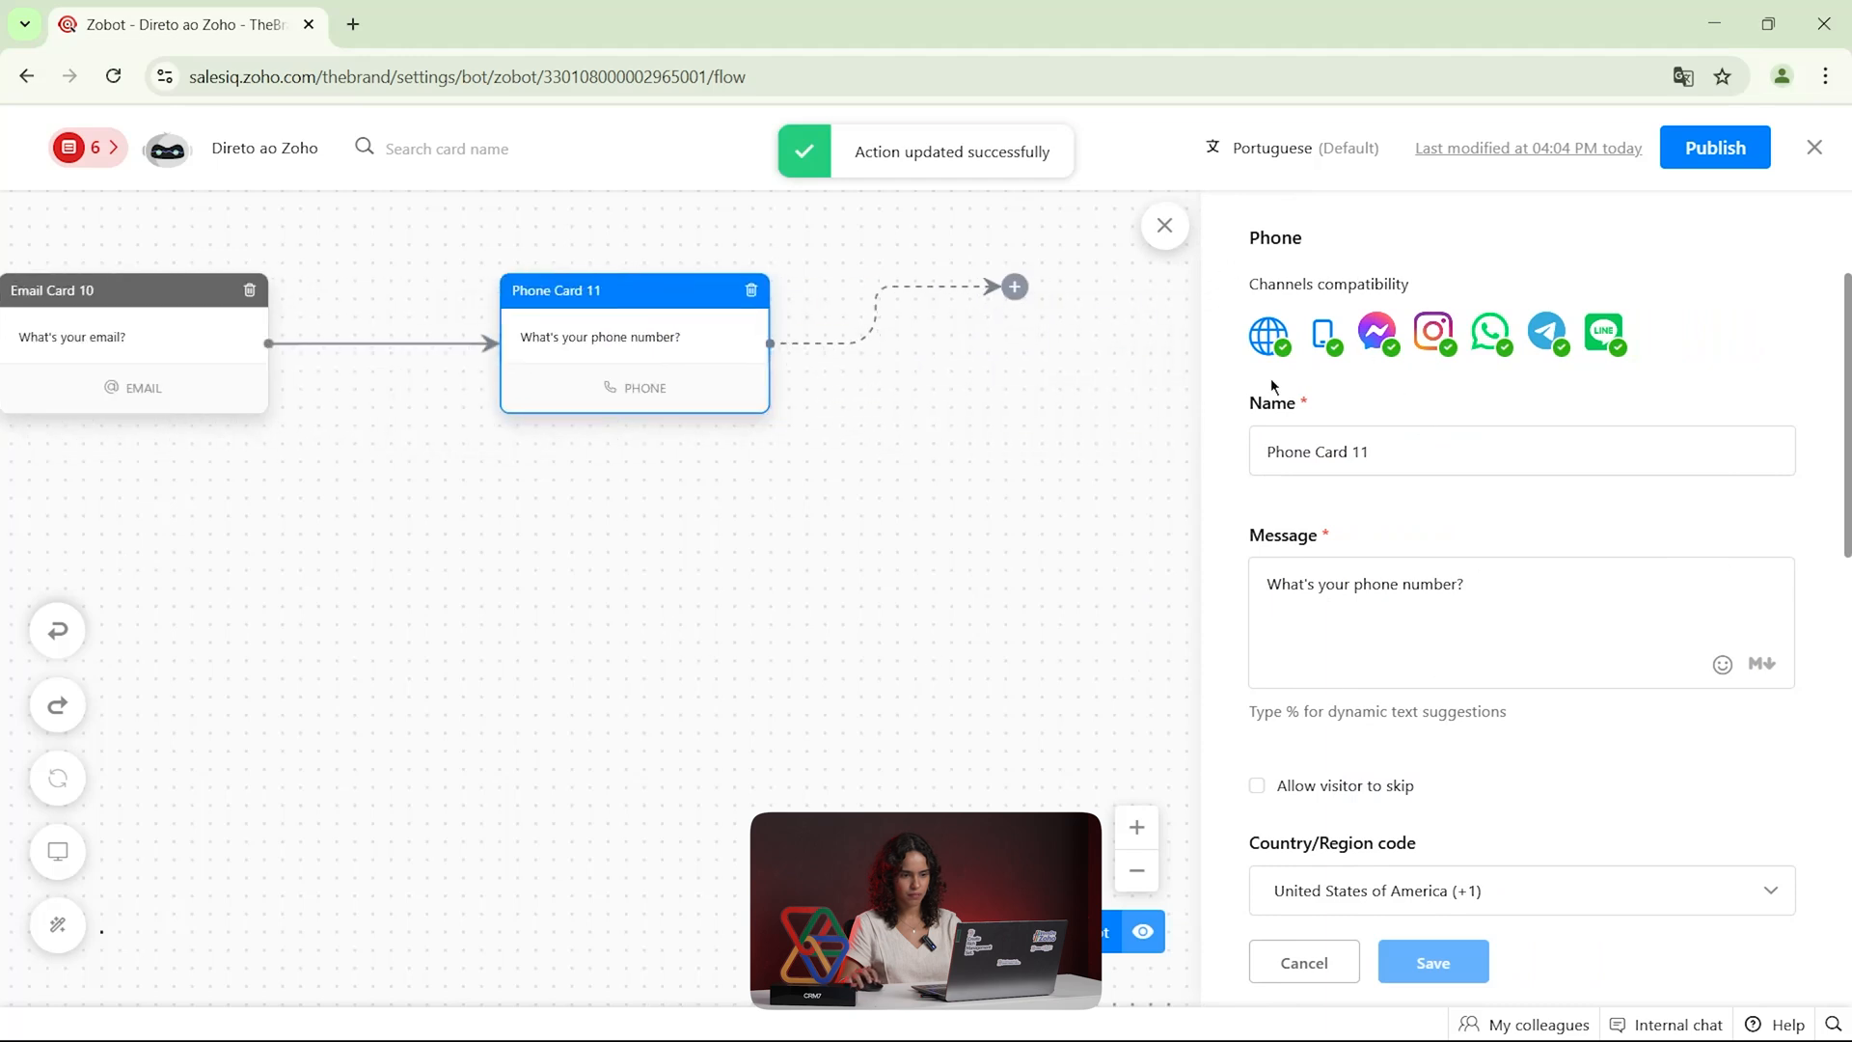
# Add a Company card asking "What's your company name?" after the Phone card and save it
pyautogui.click(1013, 287)
pyautogui.moveTo(1757, 463); pyautogui.dragTo(1195, 313)
pyautogui.click(1331, 575)
pyautogui.click(1427, 962)
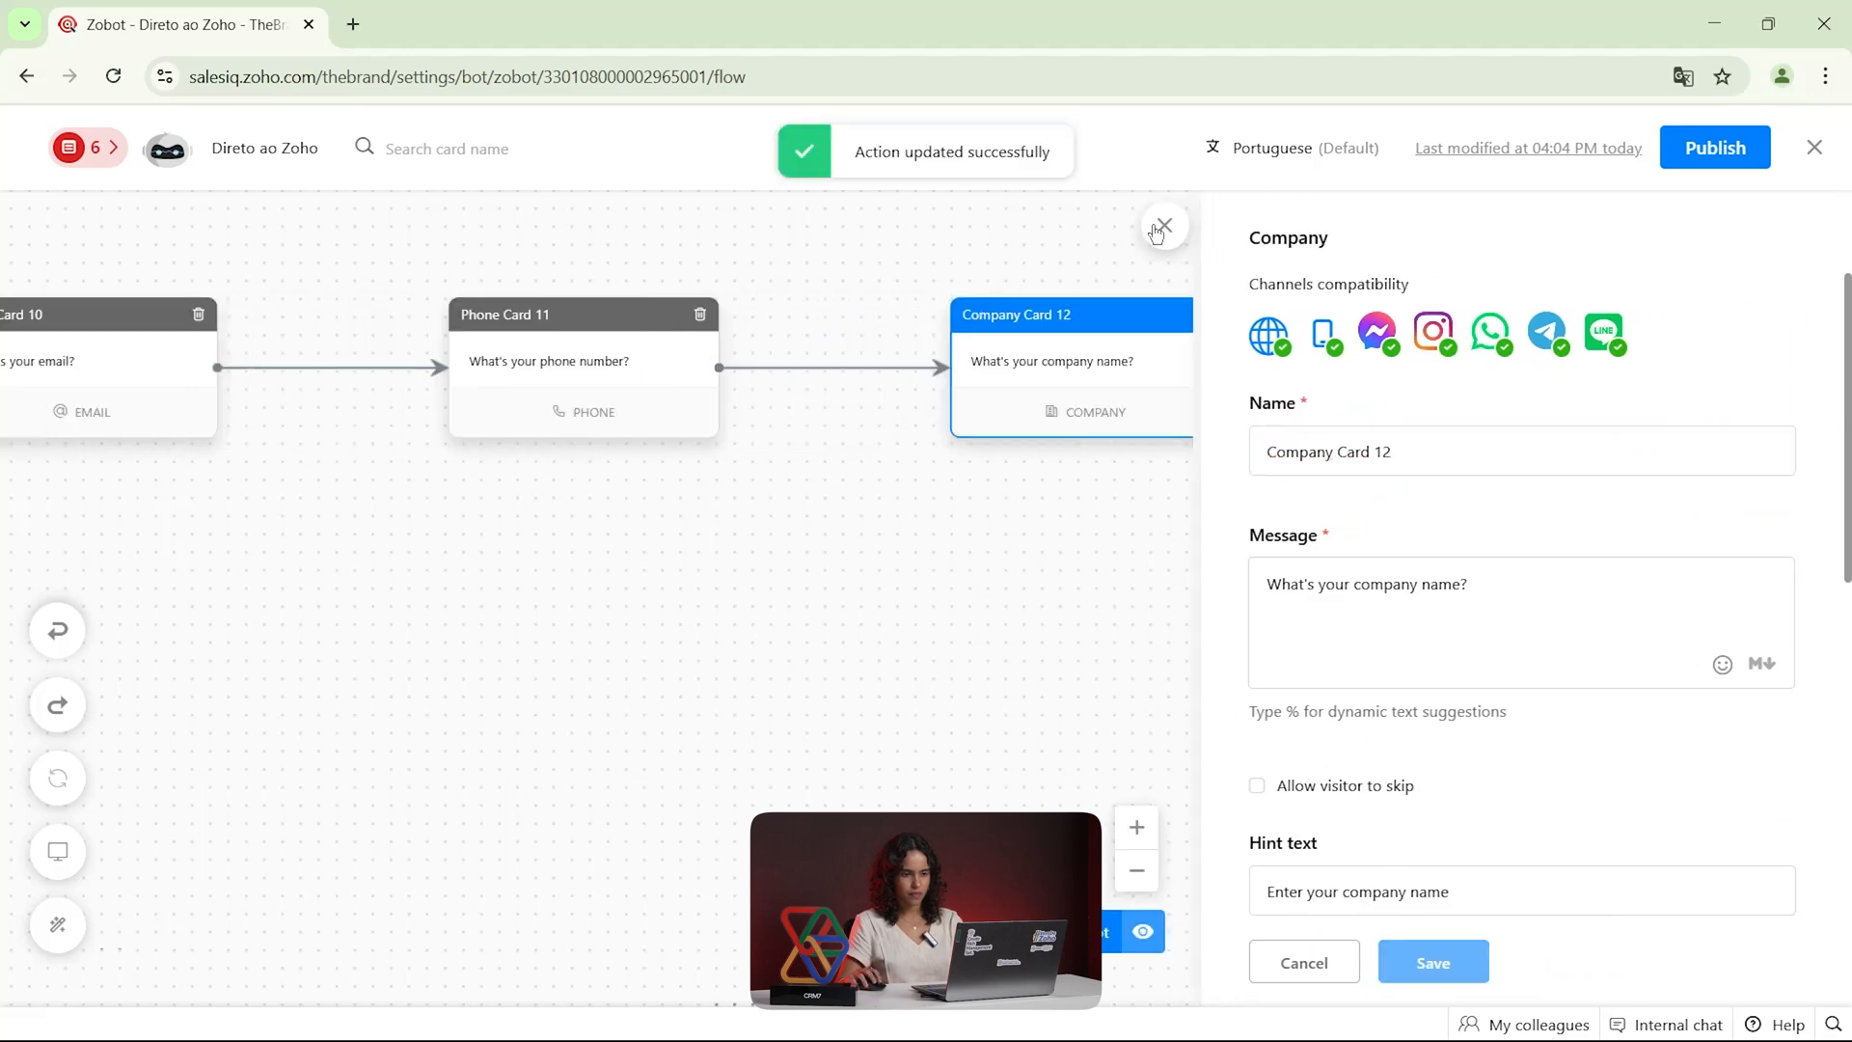
# Try a Visitor Fields card after the Company card with the message "Qual a sua idade?"
pyautogui.click(1056, 312)
pyautogui.moveTo(1398, 637); pyautogui.dragTo(1193, 317)
pyautogui.click(1080, 603)
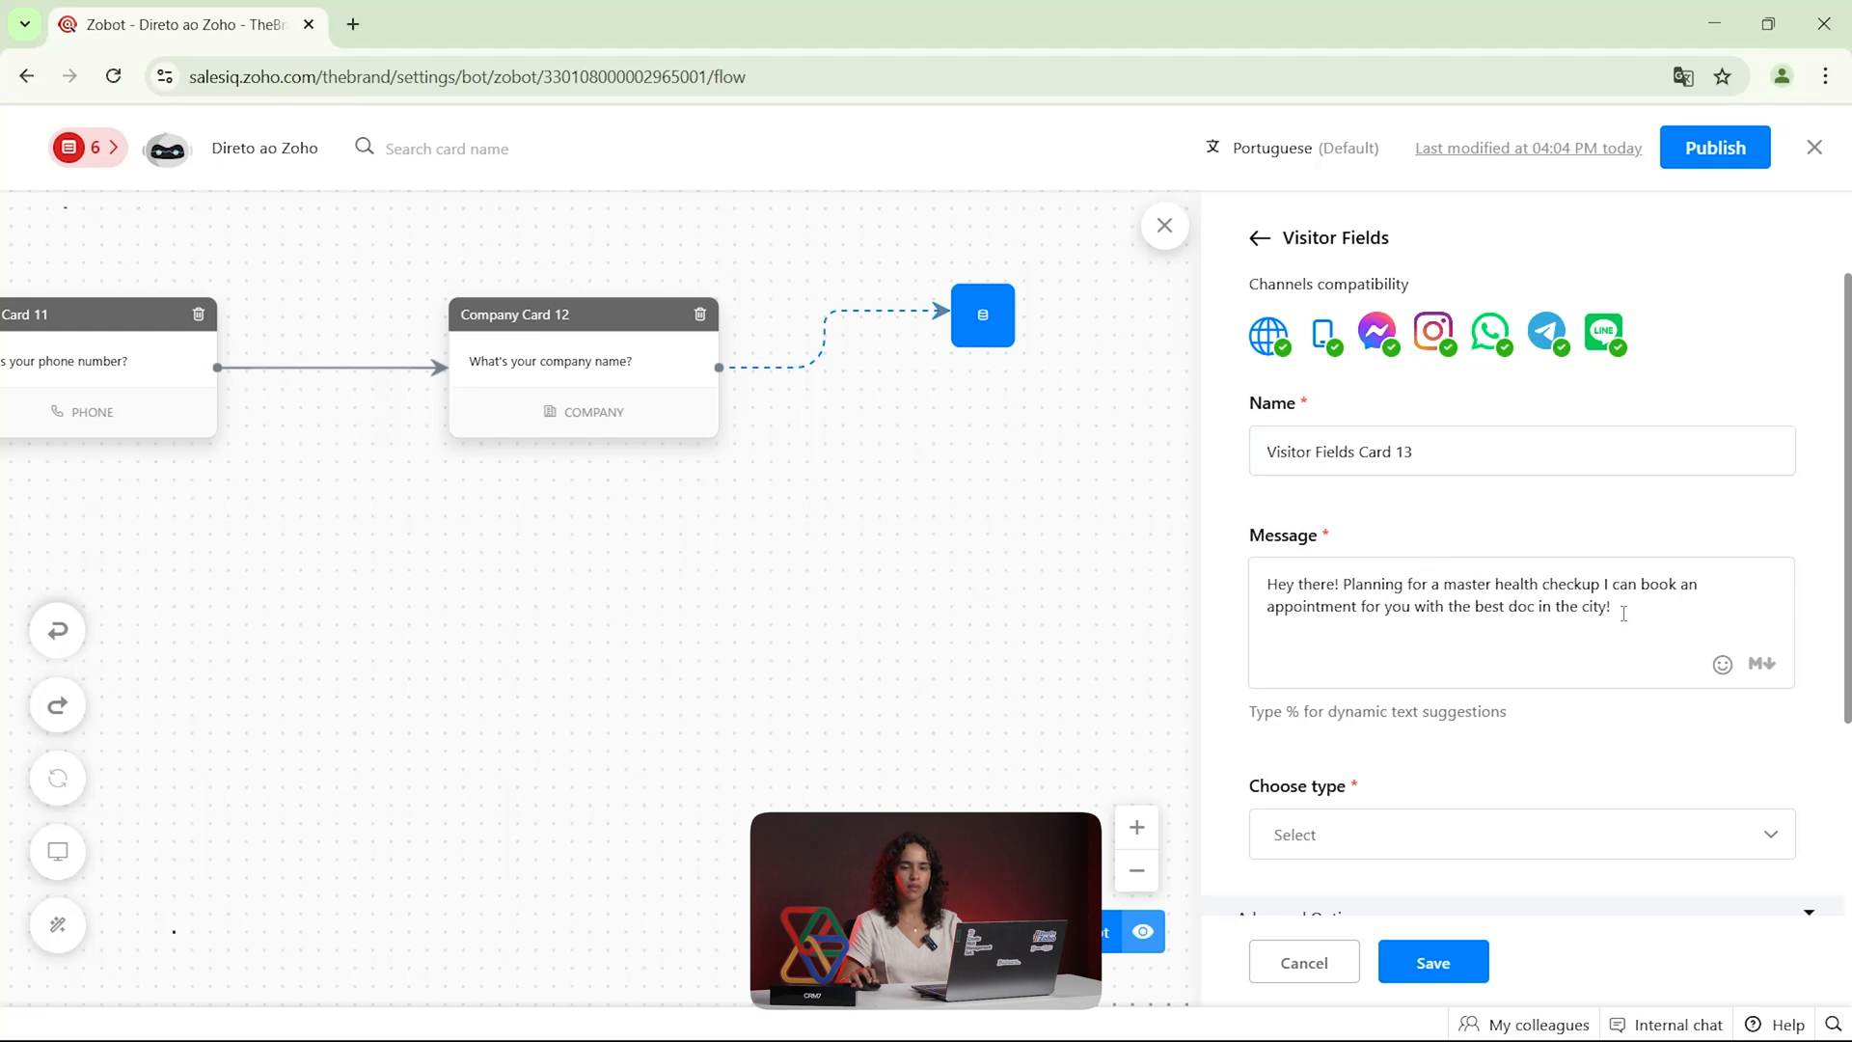
pyautogui.moveTo(1623, 613); pyautogui.dragTo(1271, 572)
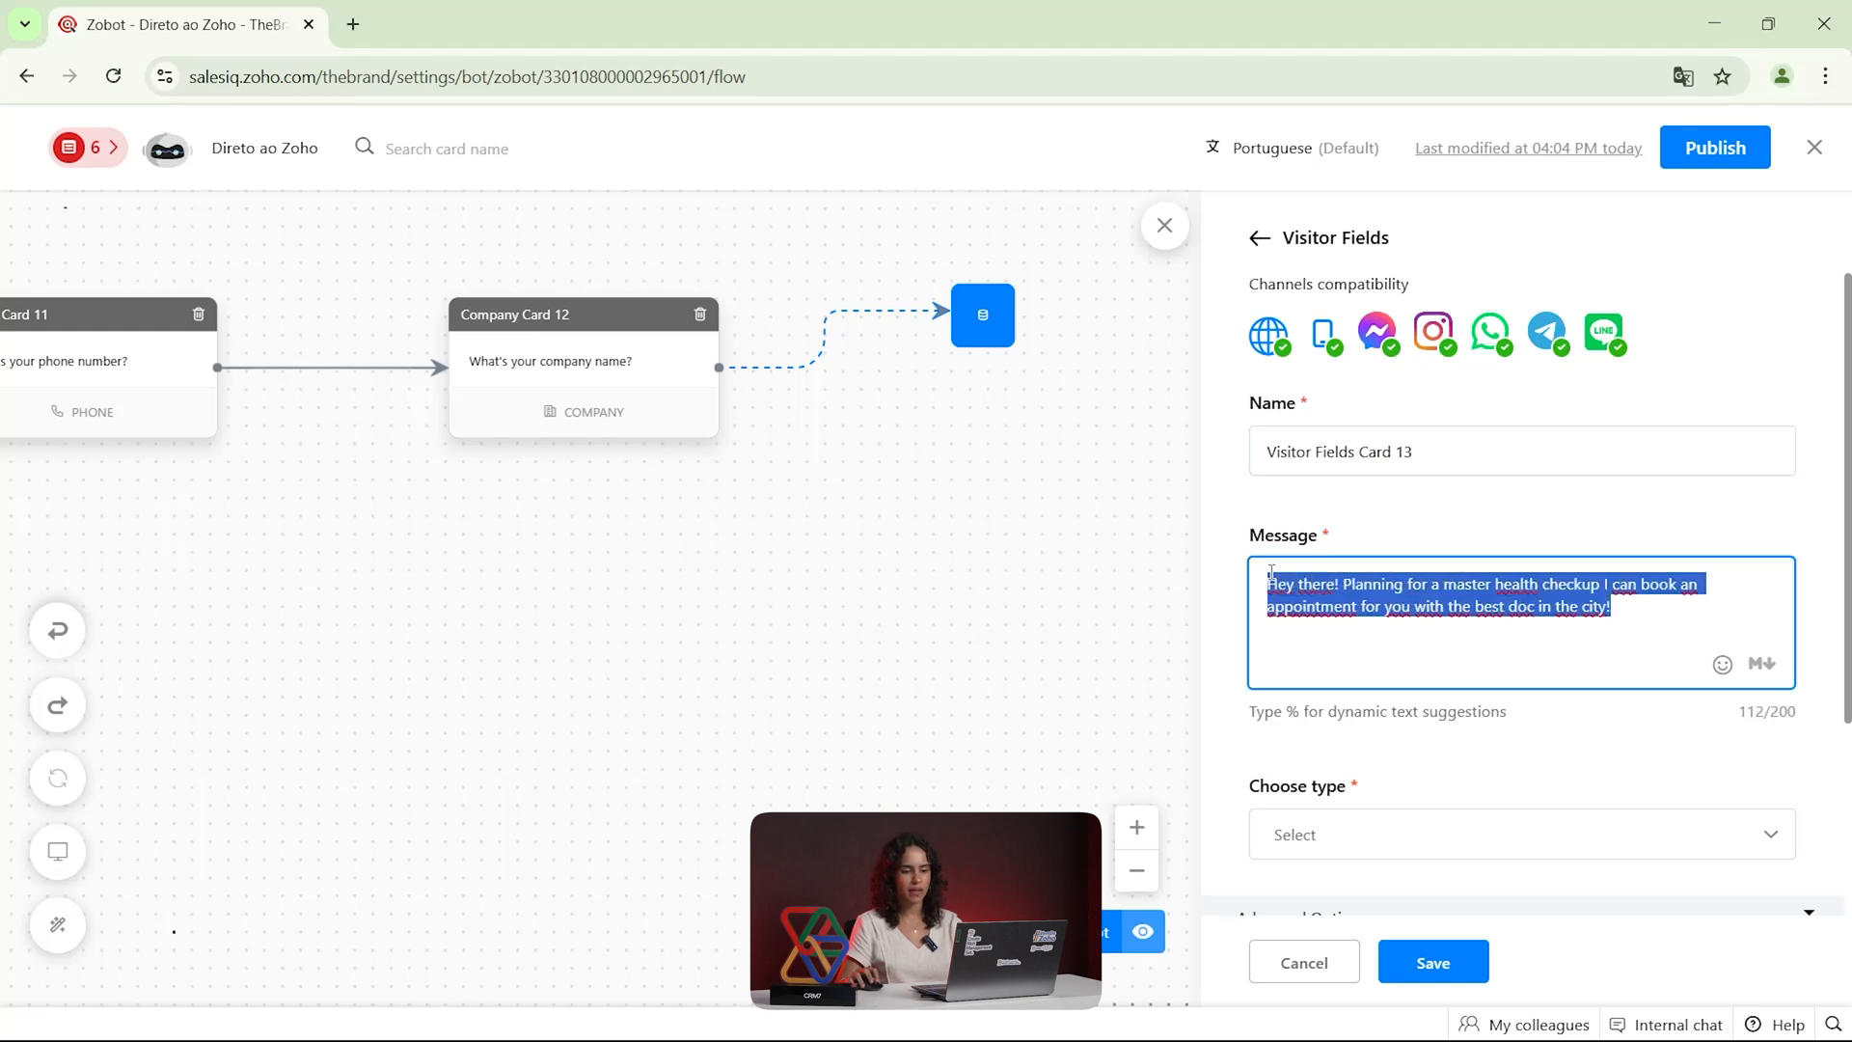
pyautogui.press('BackSpace')
pyautogui.write('Qual a sua ida')
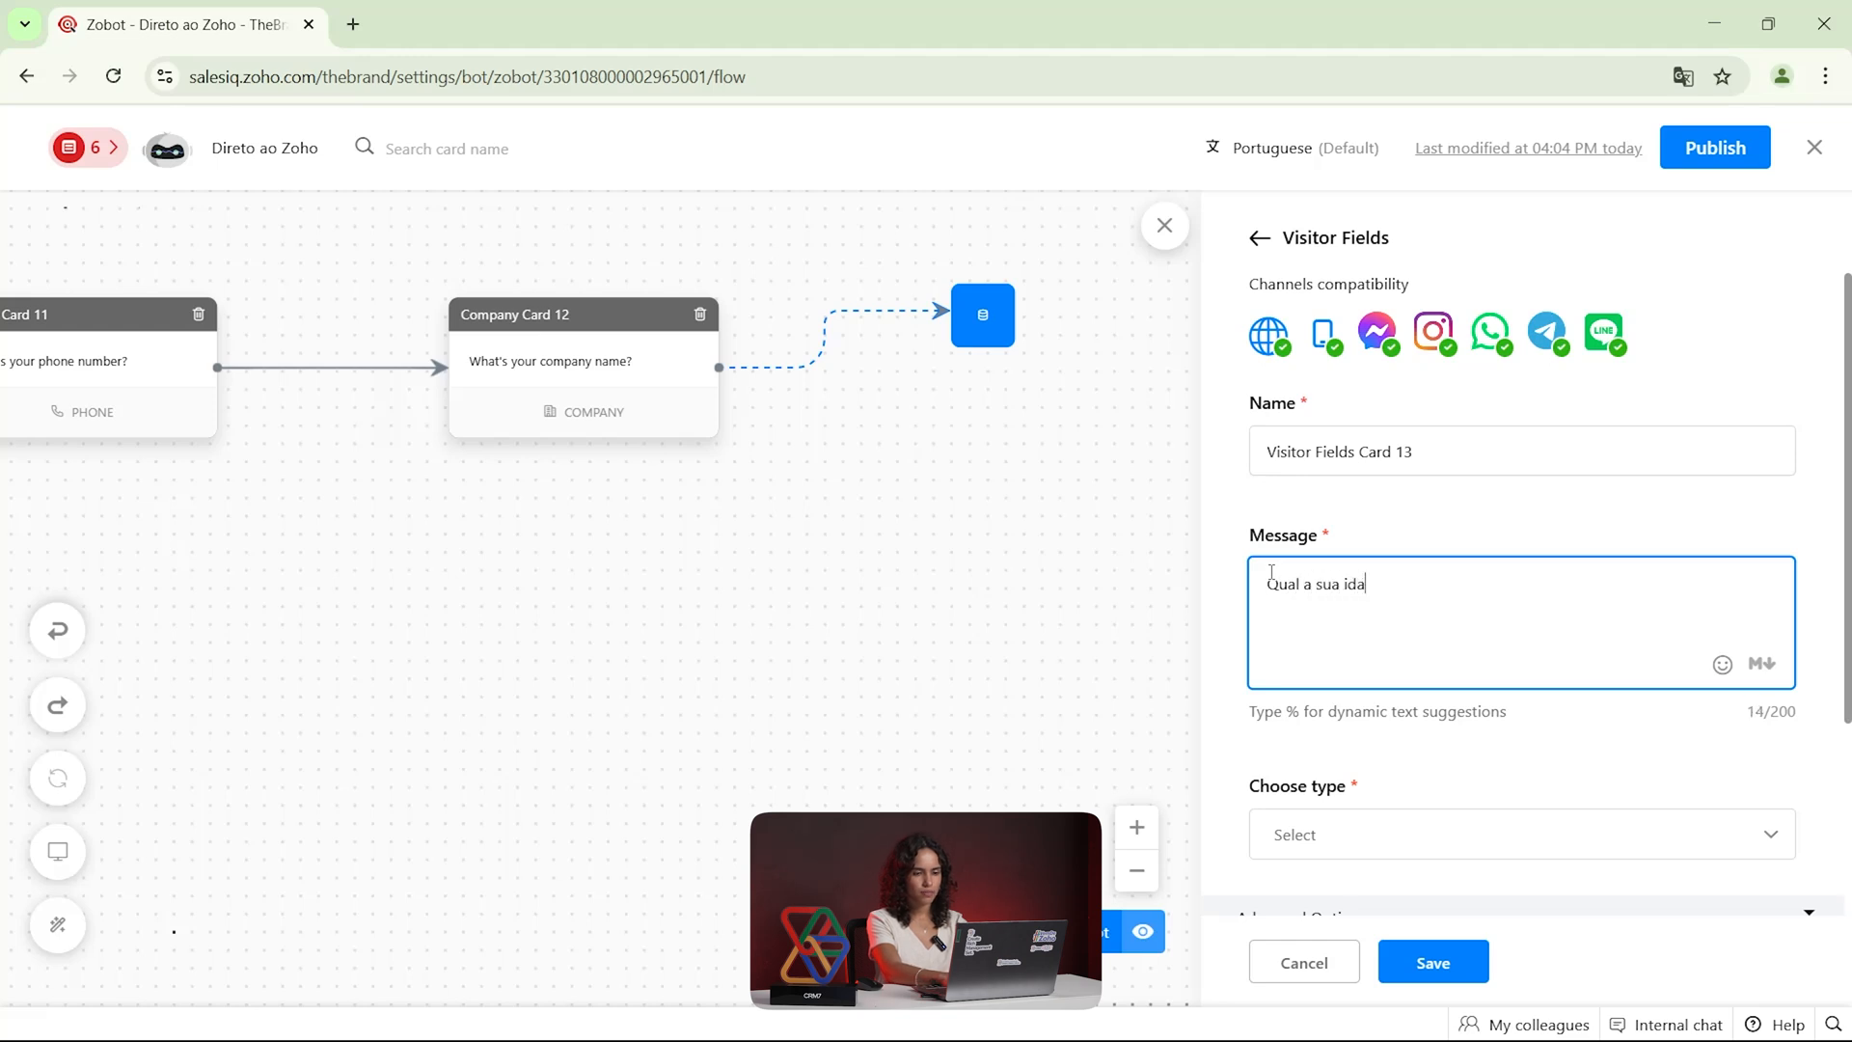
pyautogui.write('de?')
# Set the Visitor Fields card's type to Number and store the answer in a visitor field named idade
pyautogui.scroll(-3, 1350, 569)
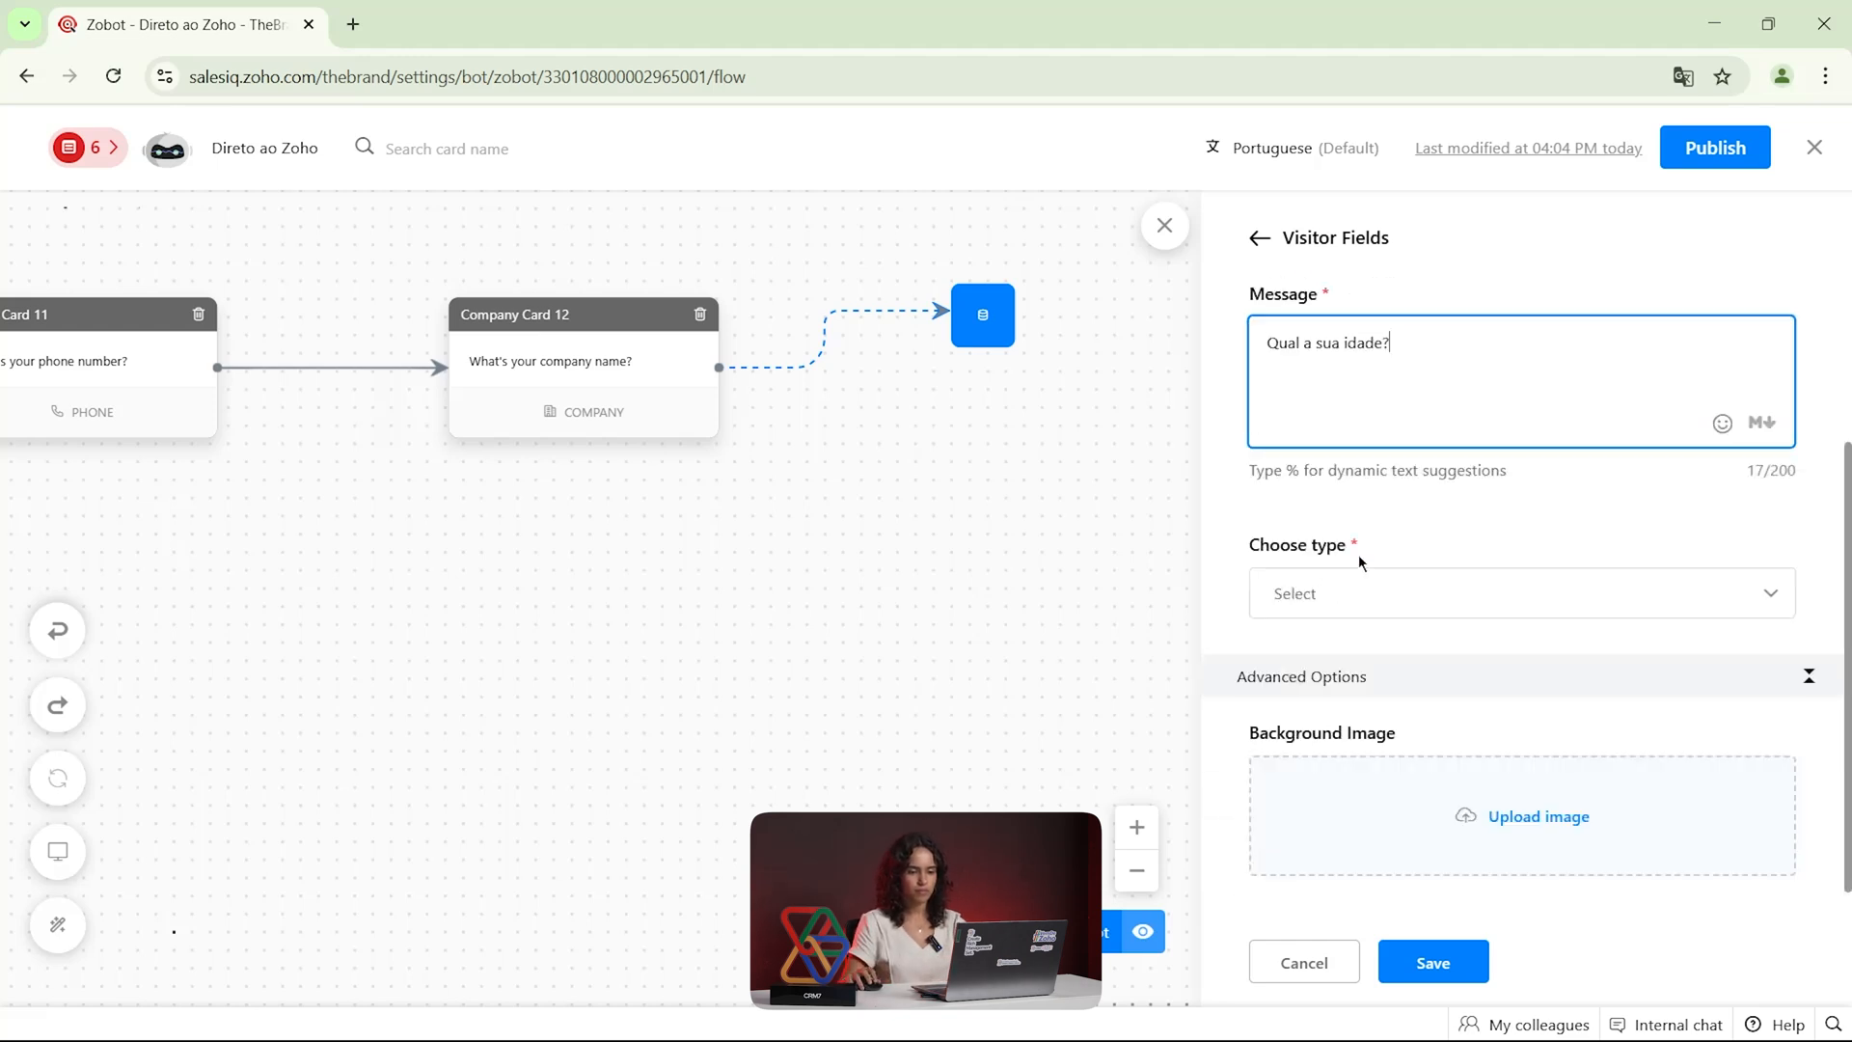
pyautogui.click(1417, 560)
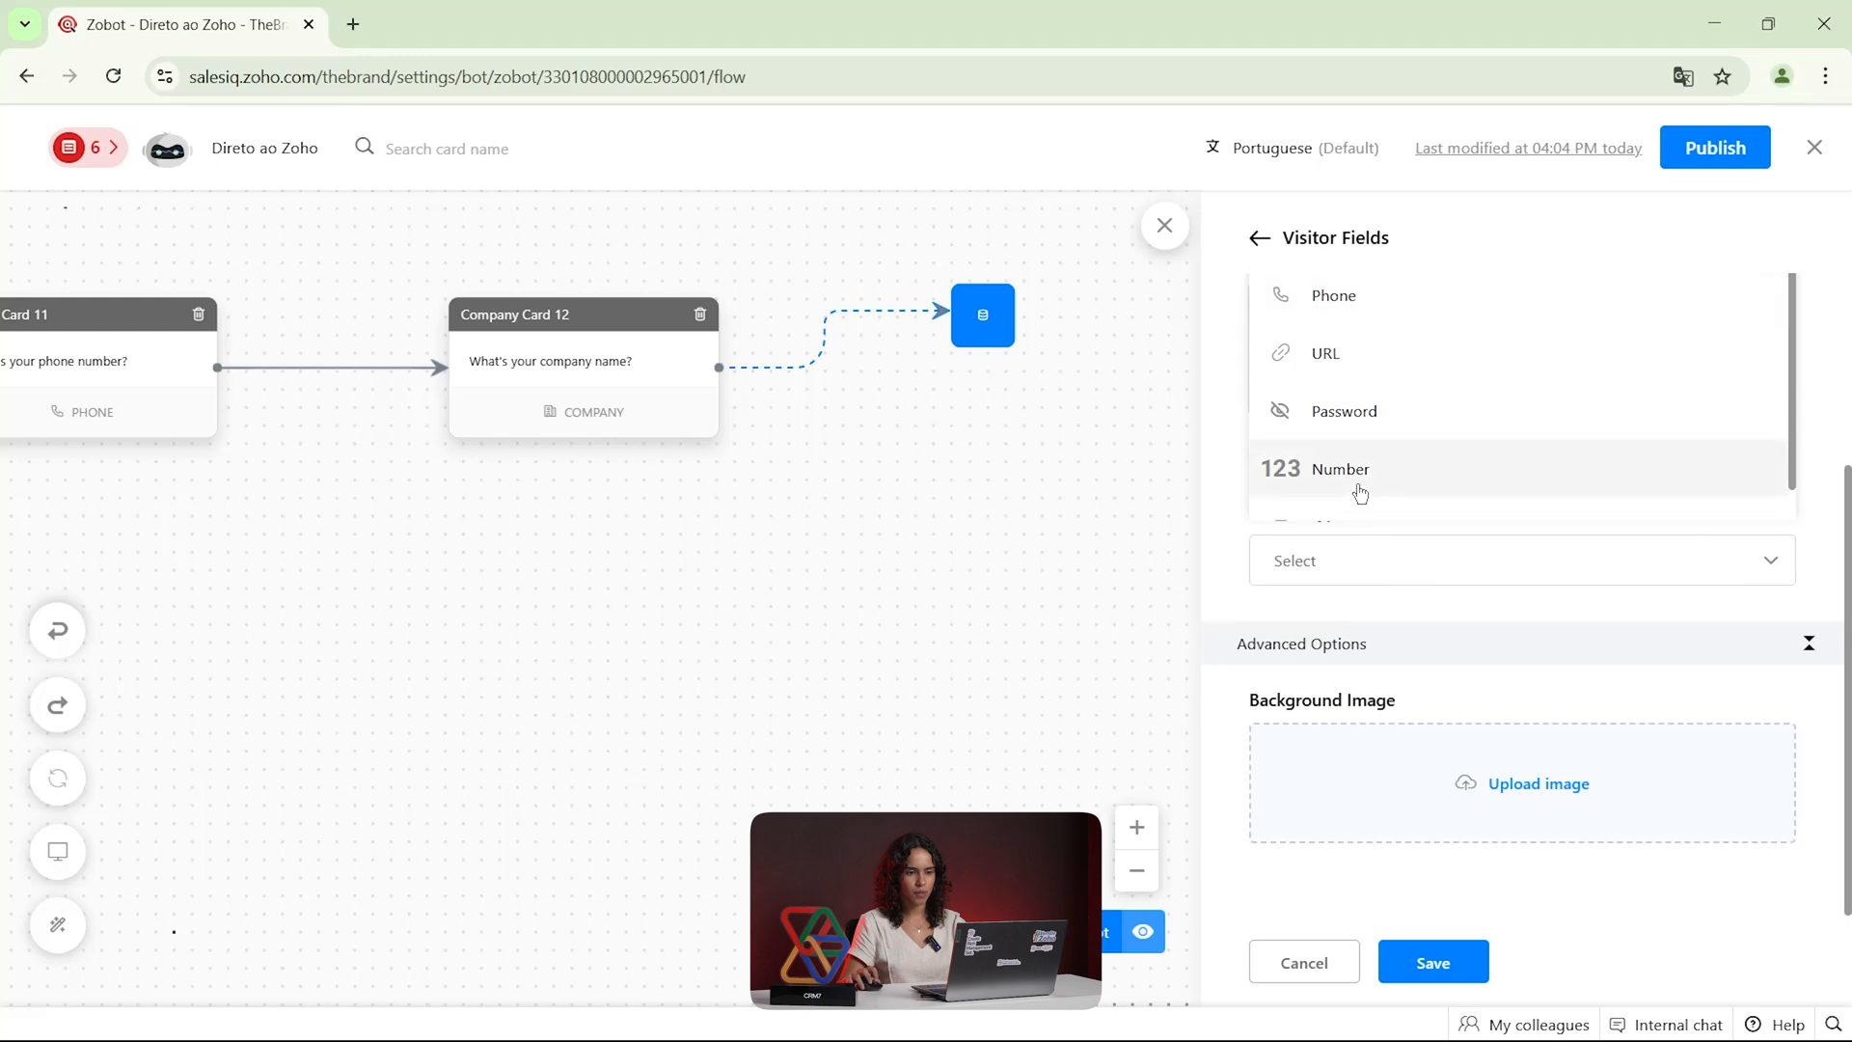
pyautogui.click(1327, 487)
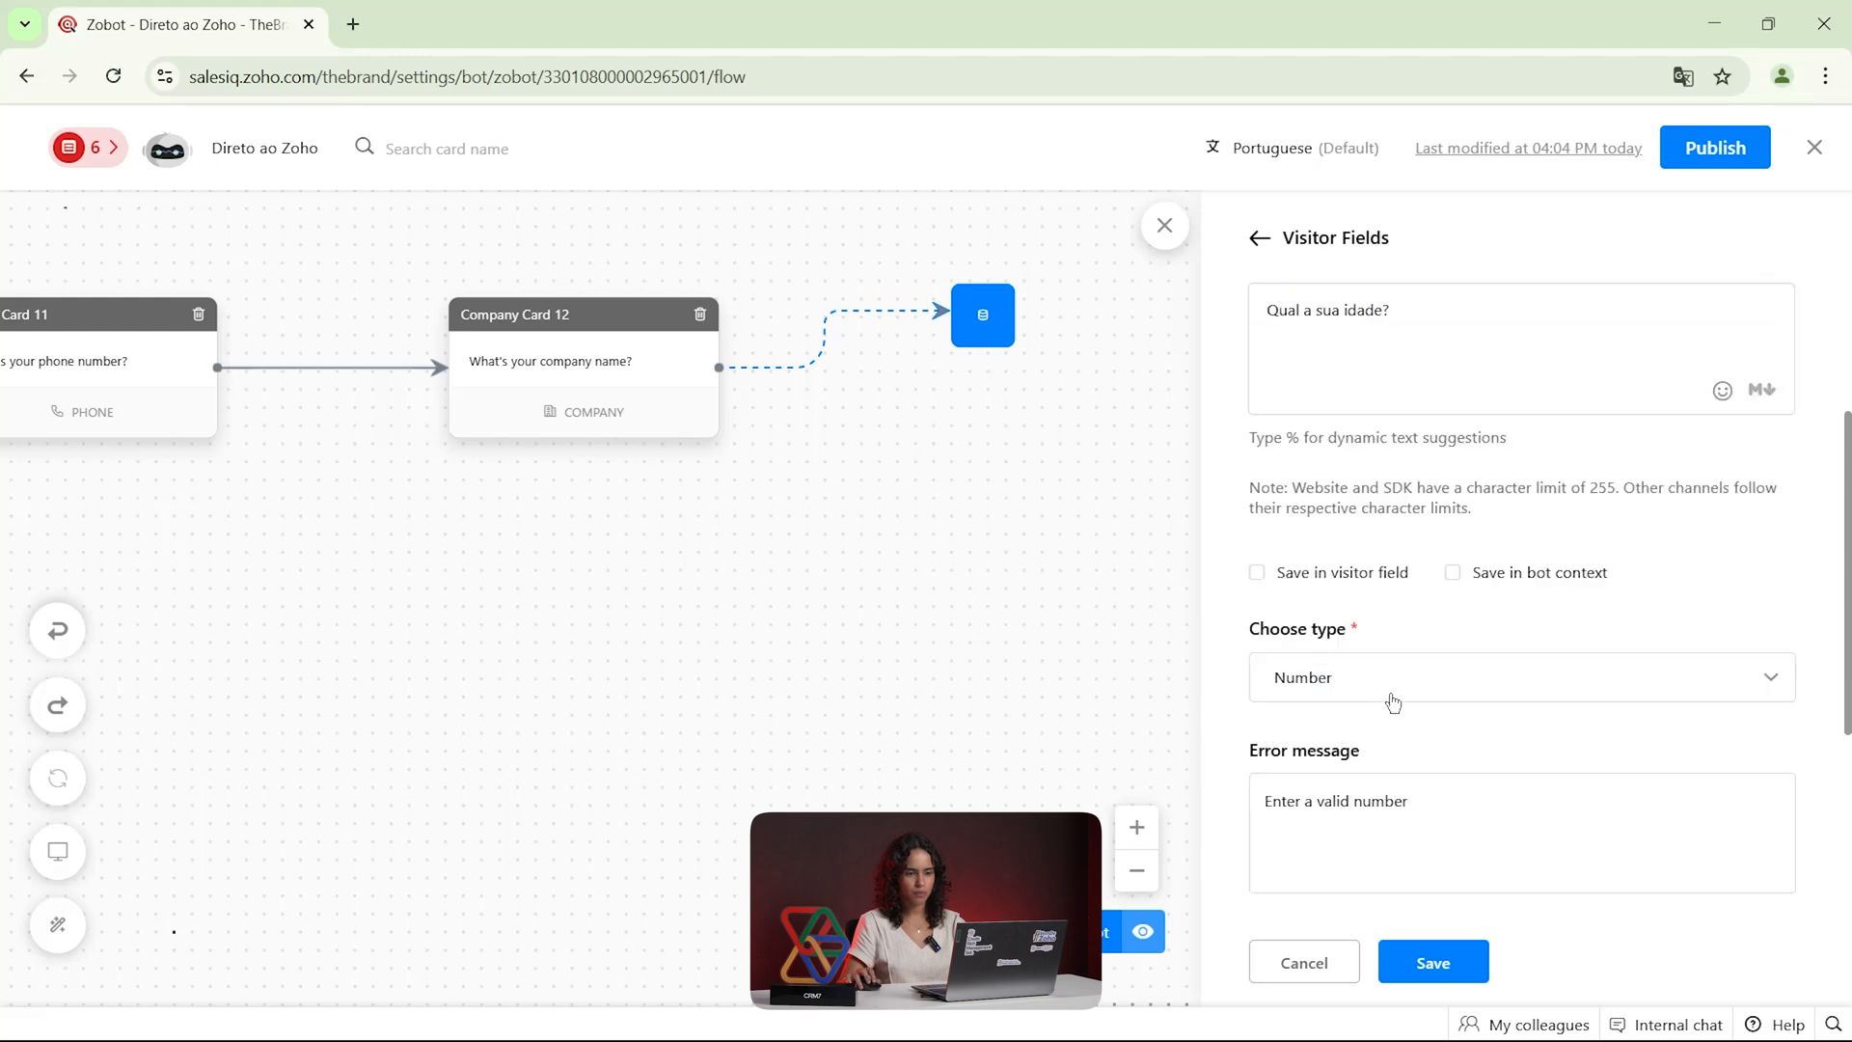
pyautogui.scroll(-3, 1352, 641)
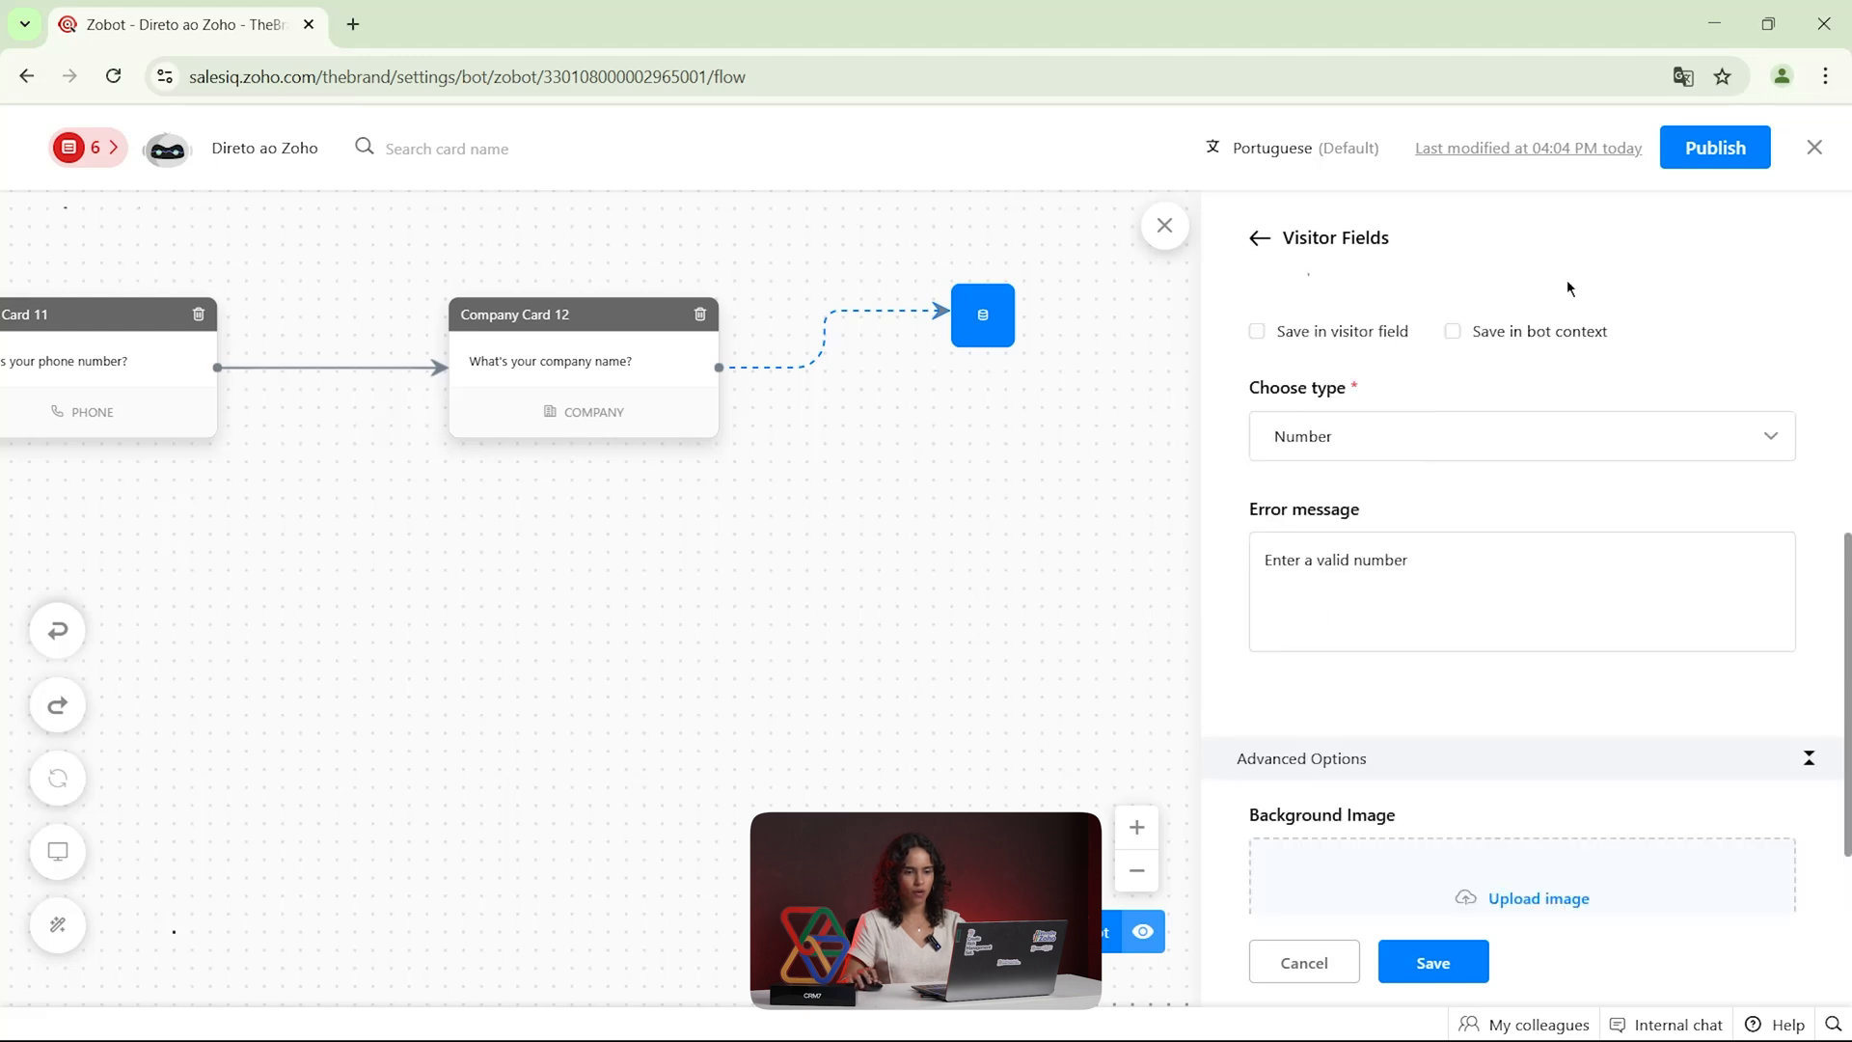
pyautogui.click(1336, 341)
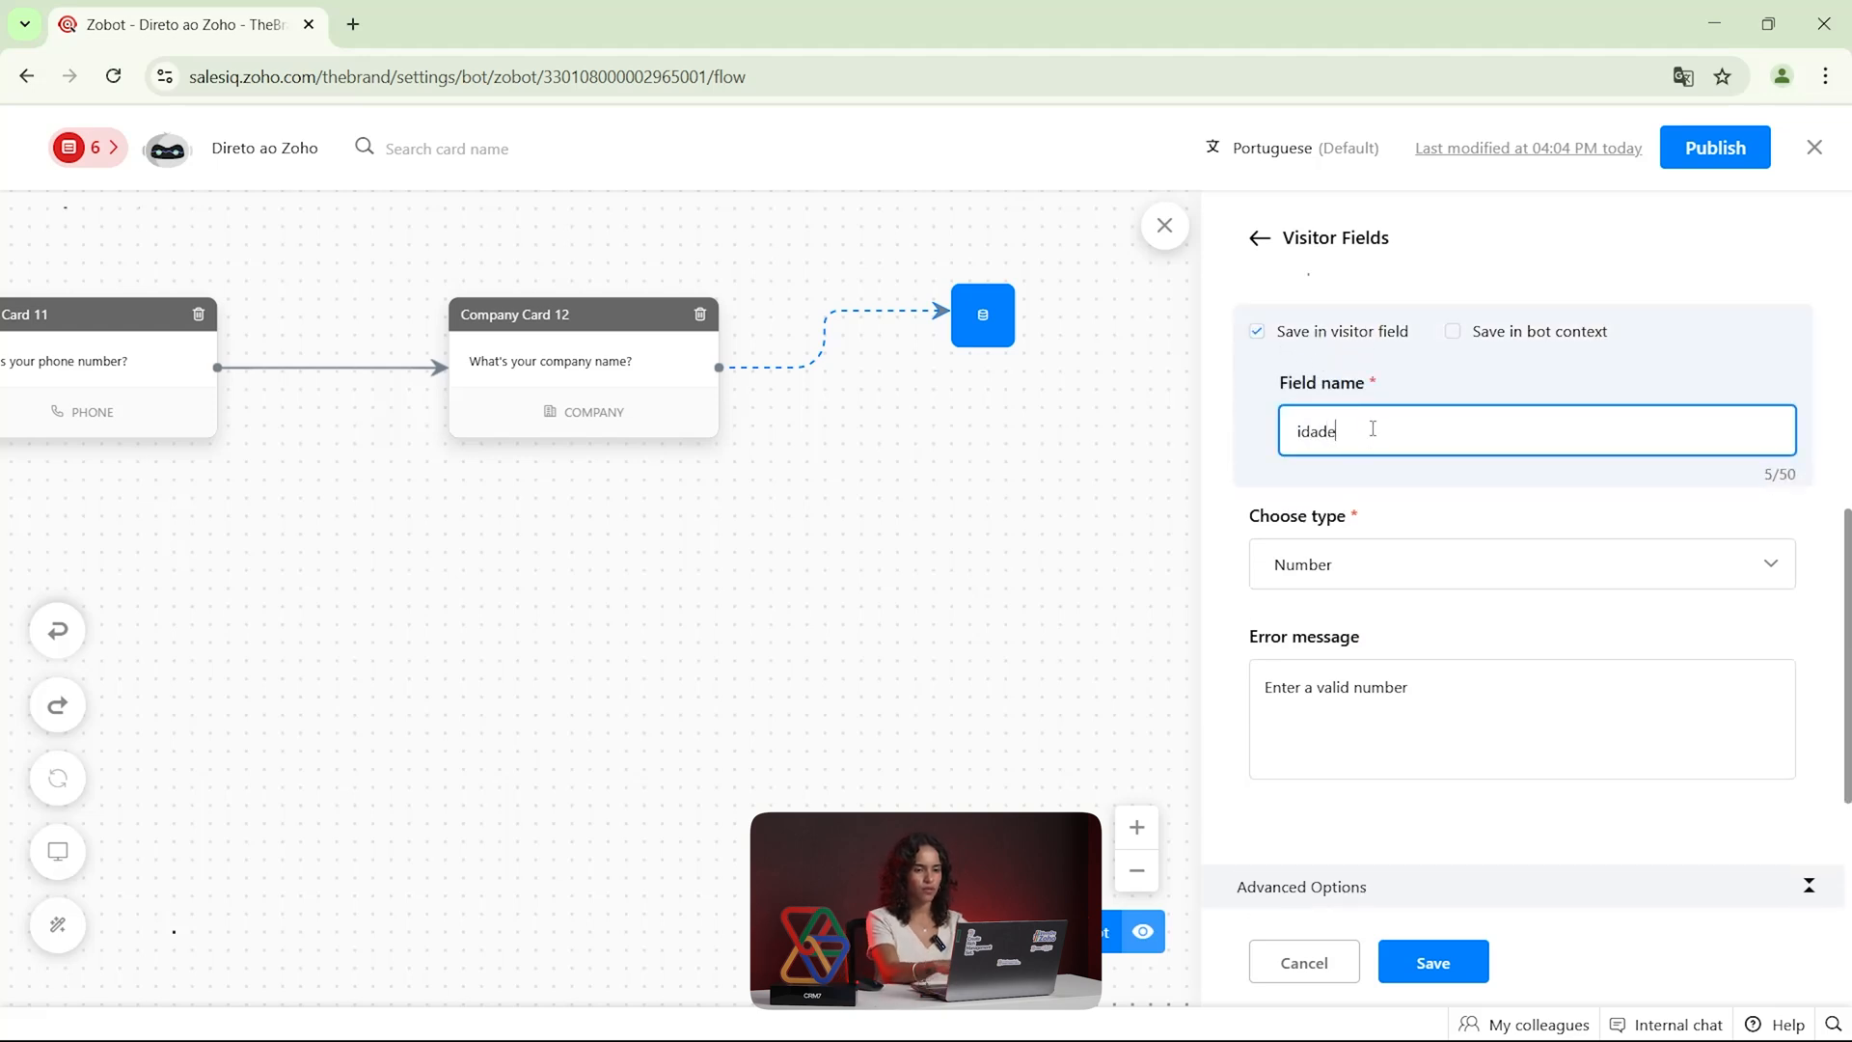
pyautogui.scroll(-3, 1384, 453)
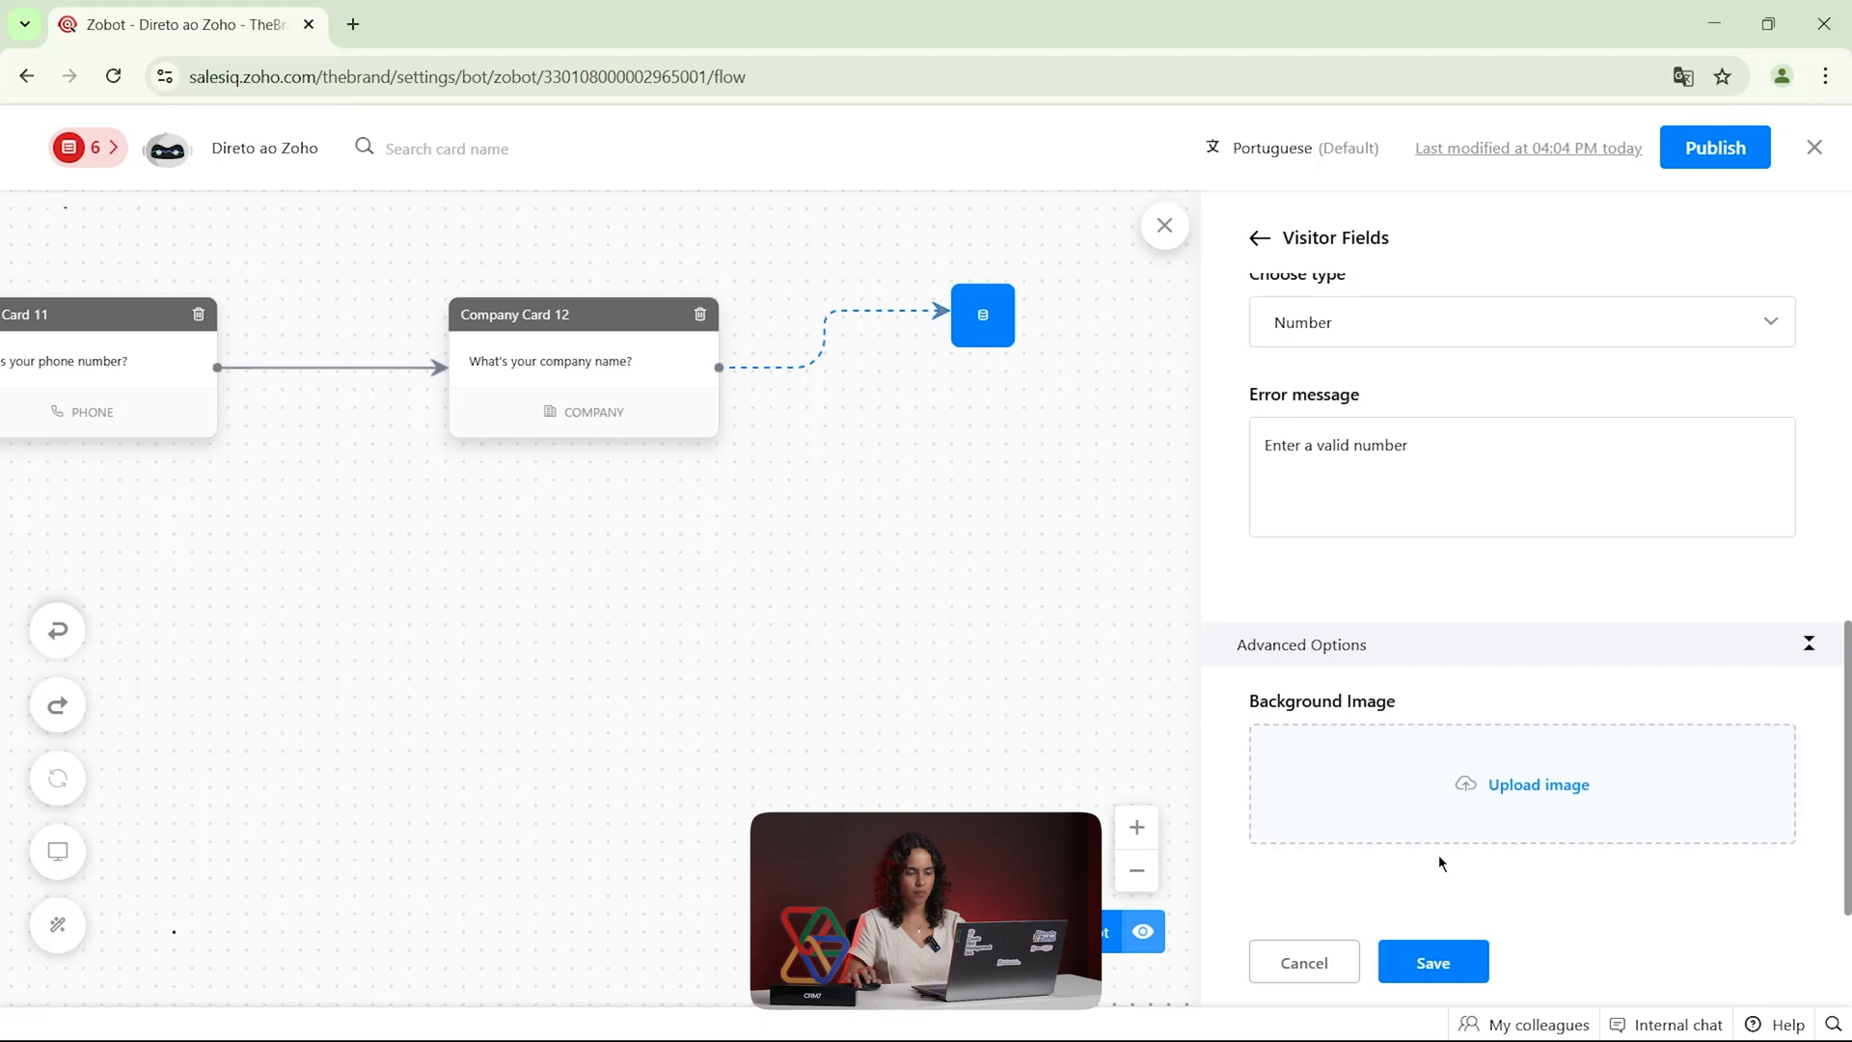
# Rename the visitor field idade_lead and leave the Visitor Fields card without saving it
pyautogui.scroll(4, 1435, 820)
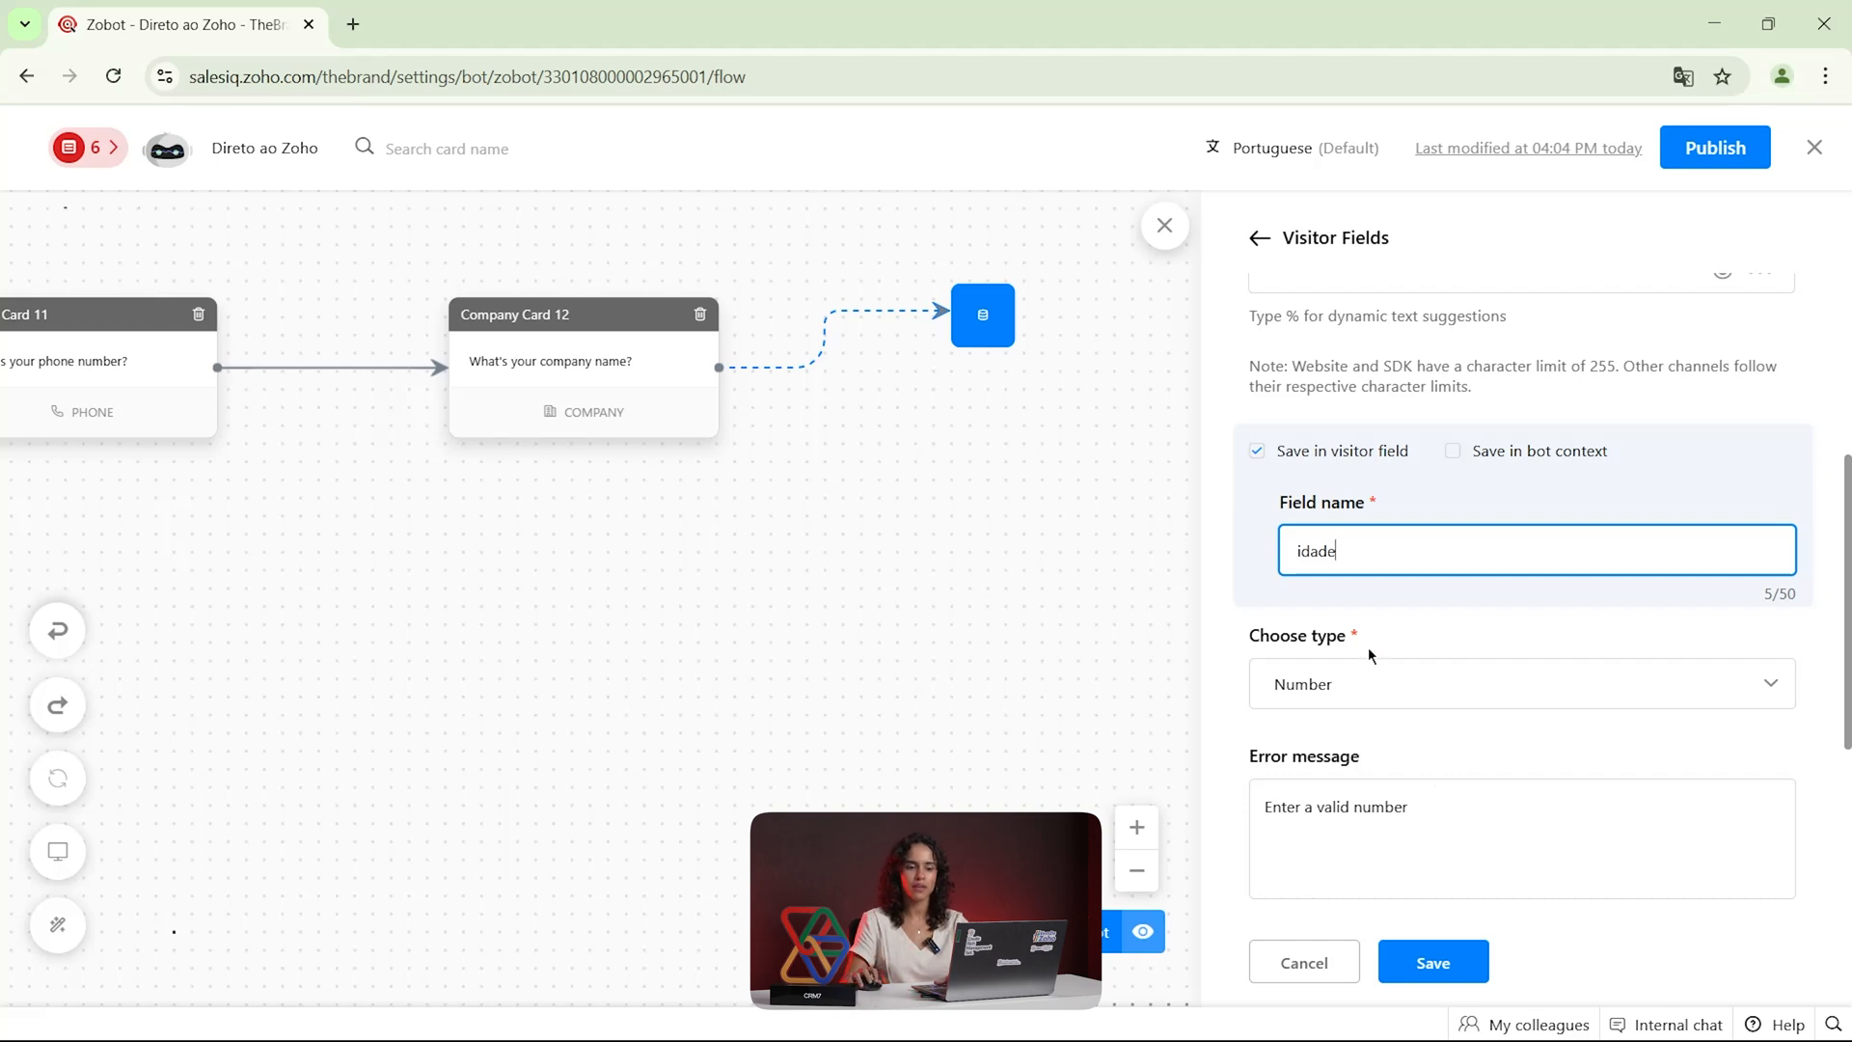
pyautogui.moveTo(1364, 549); pyautogui.dragTo(1236, 557)
pyautogui.click(1383, 547)
pyautogui.moveTo(1366, 550); pyautogui.dragTo(1291, 557)
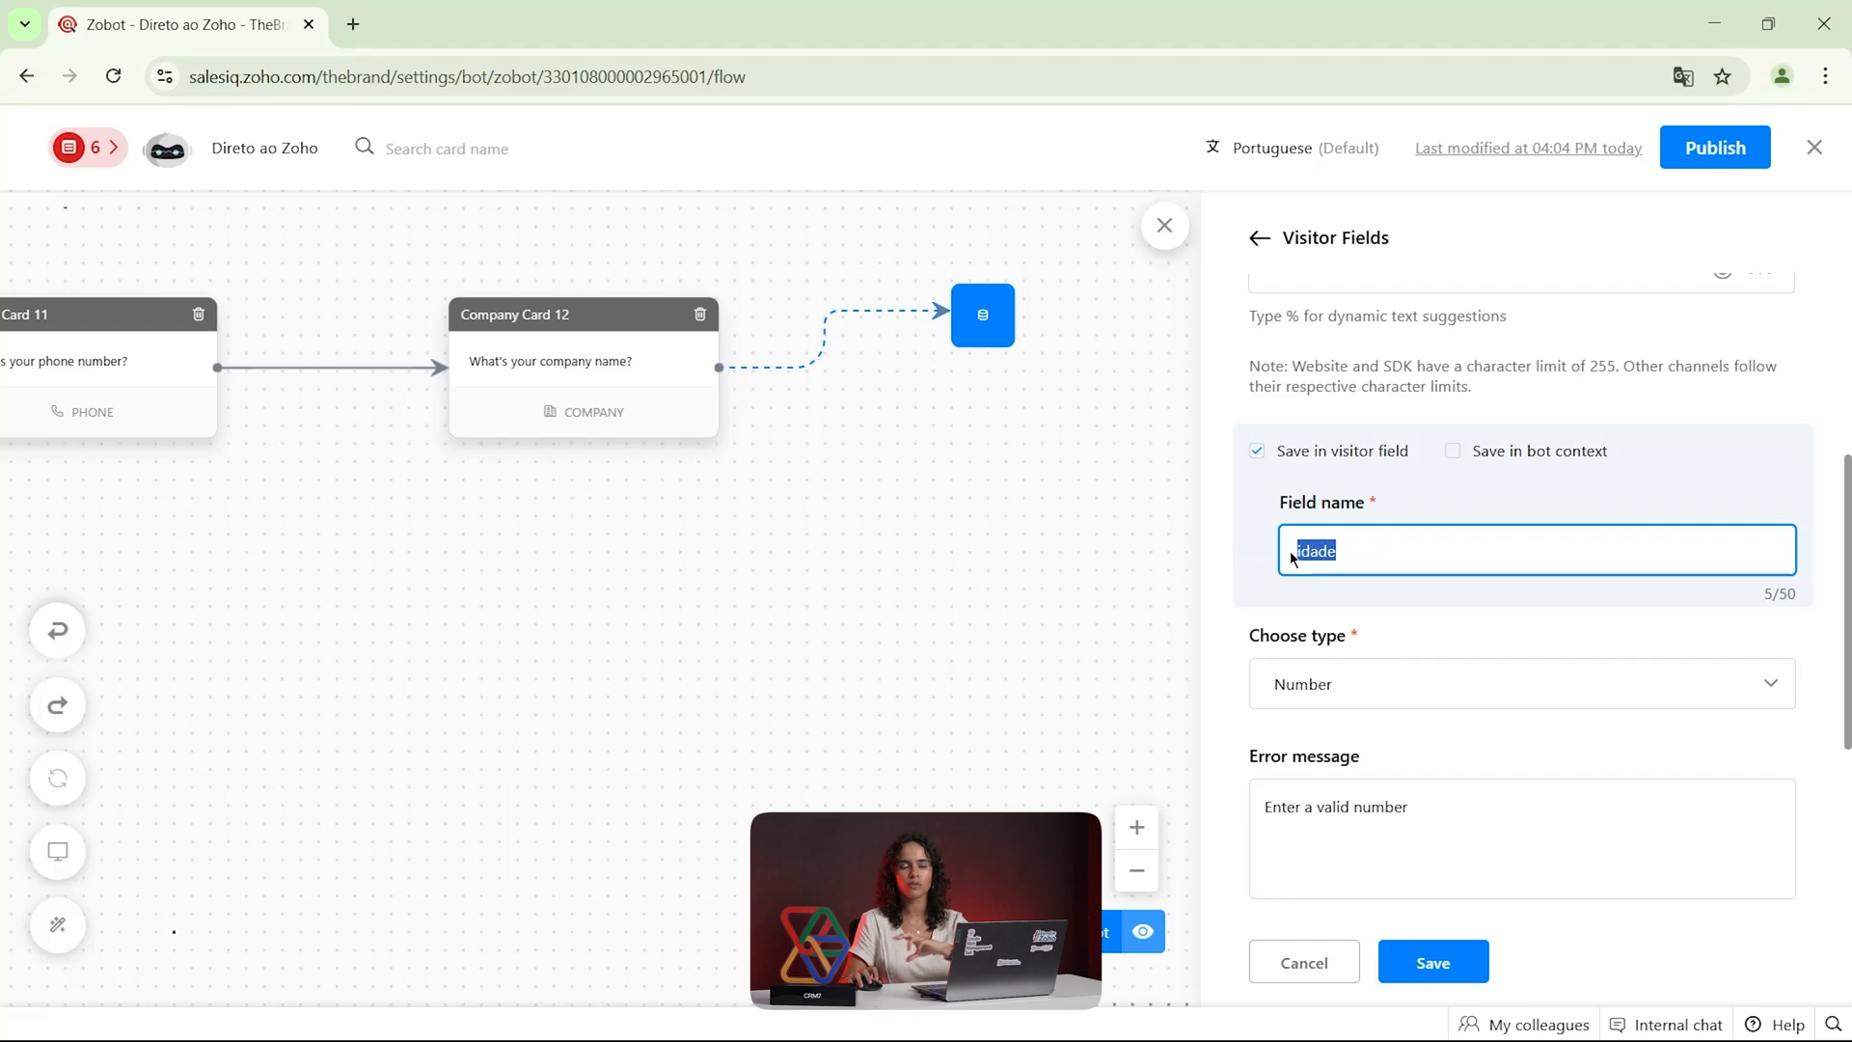
pyautogui.click(1420, 536)
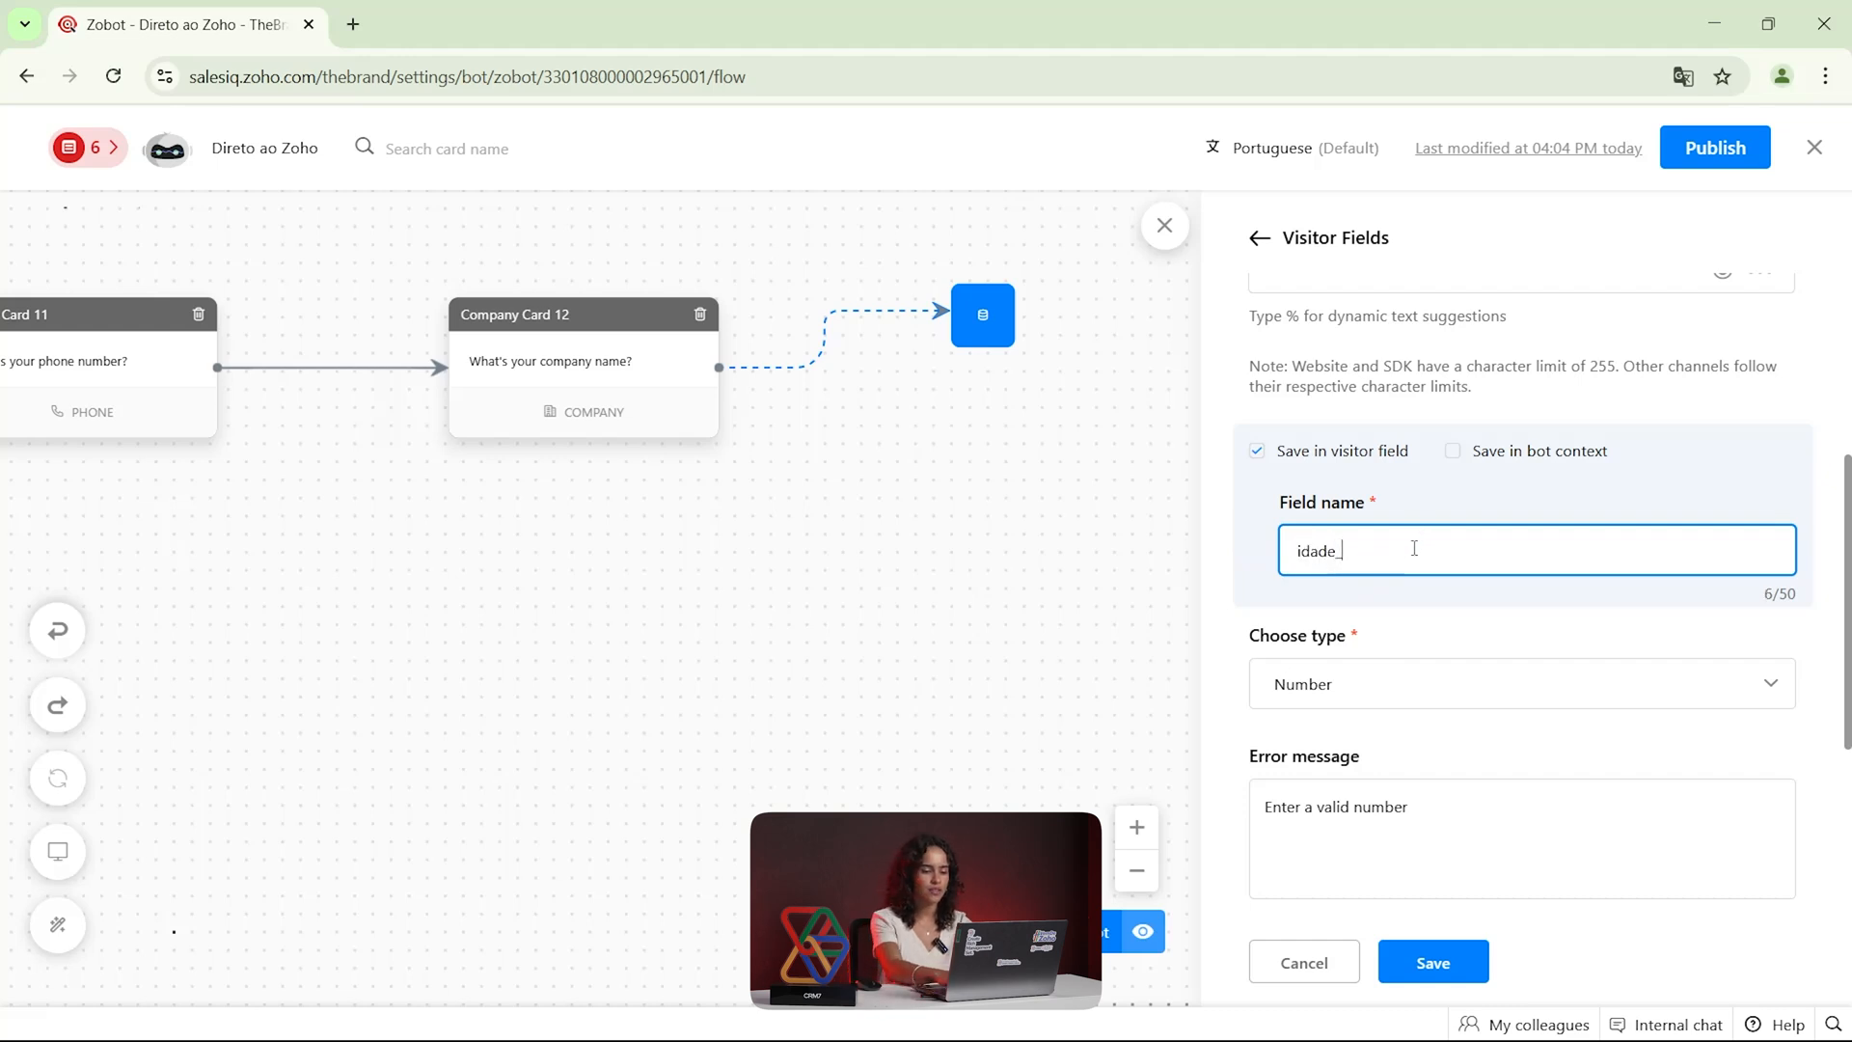
pyautogui.moveTo(1414, 548); pyautogui.dragTo(1293, 575)
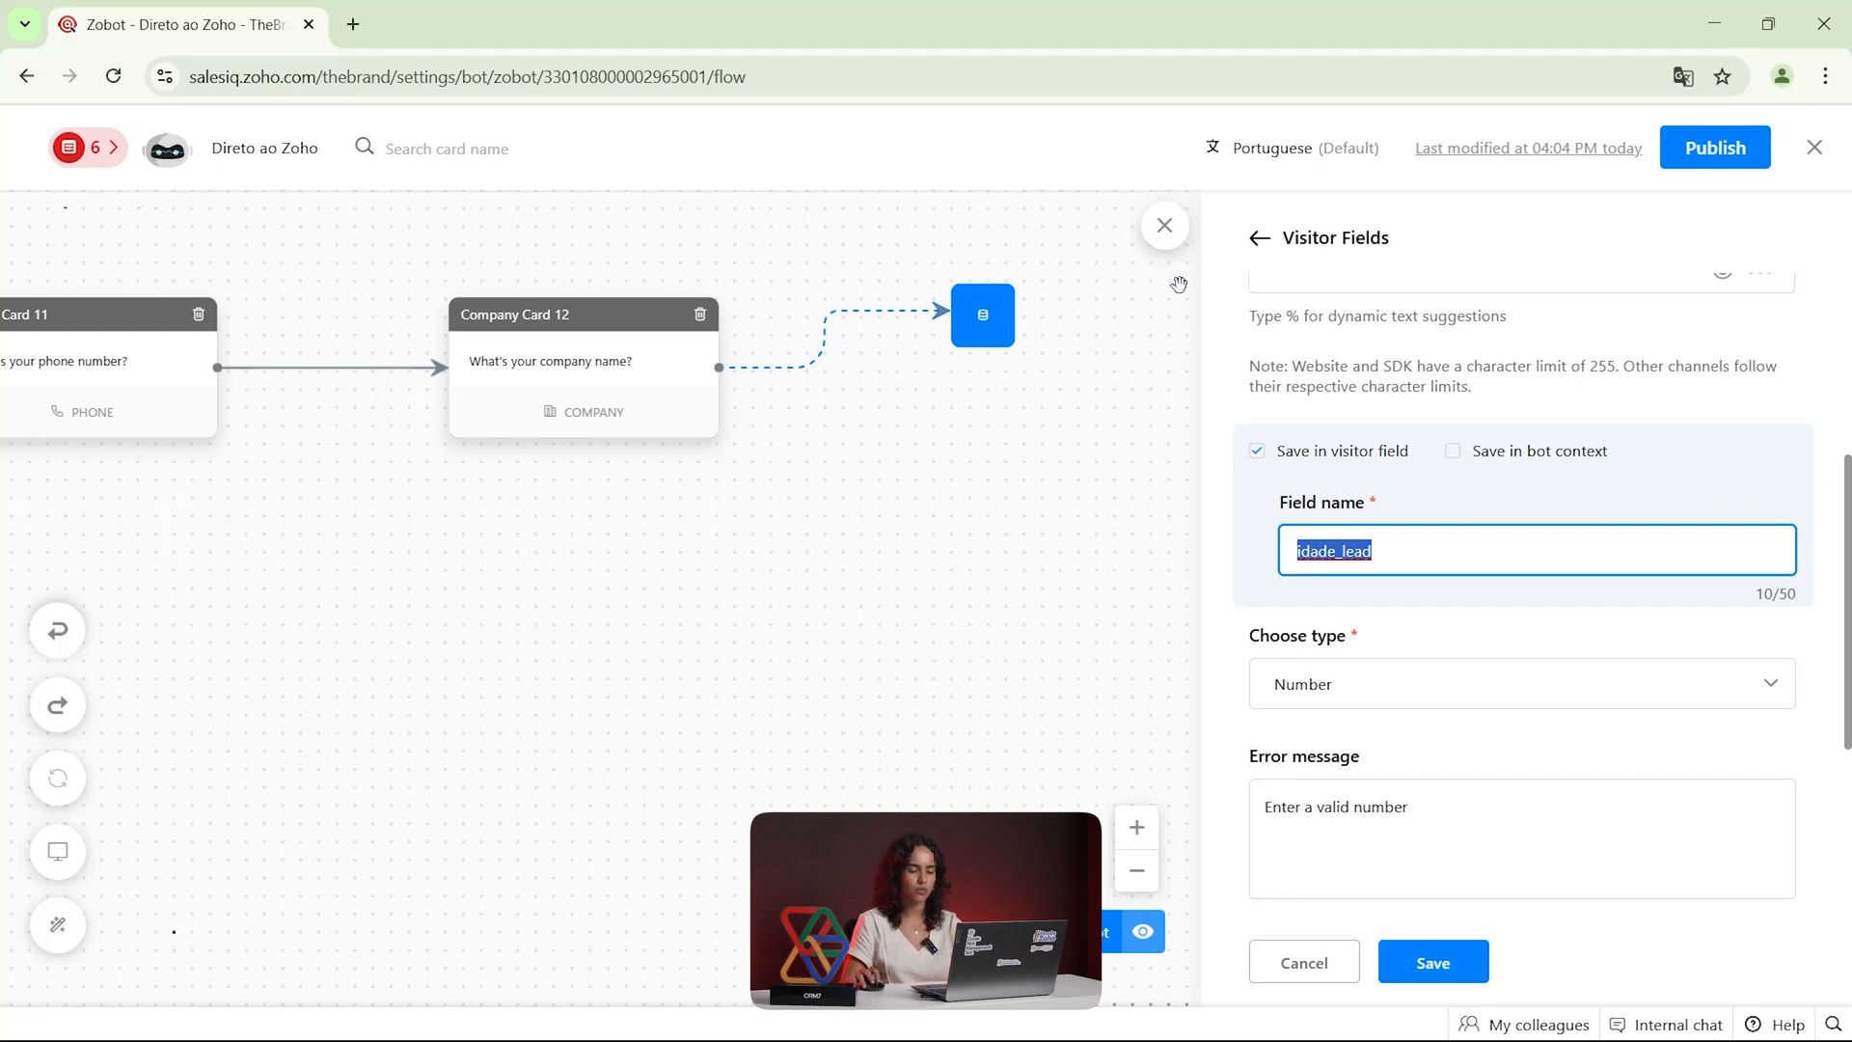
pyautogui.click(1261, 239)
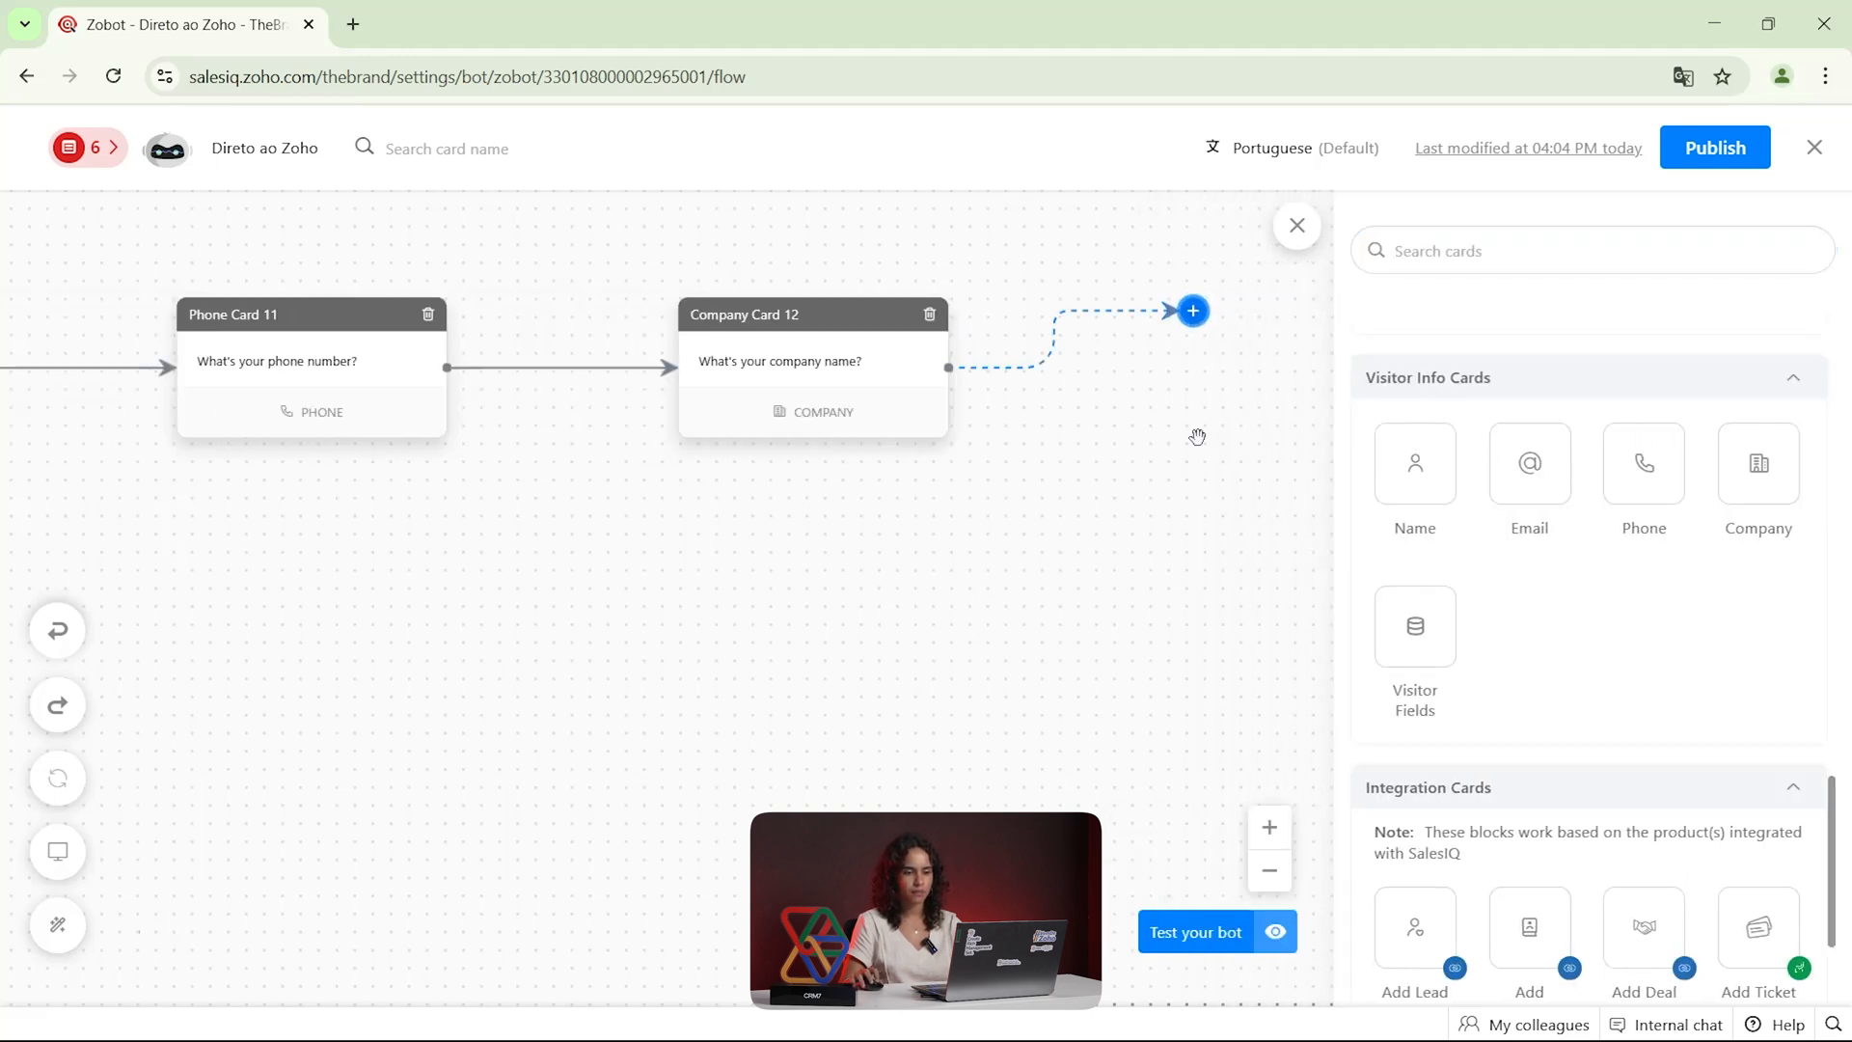
# Review the integration cards, try an Add Ticket card after the Company card, and back out without saving it
pyautogui.scroll(-3, 1567, 556)
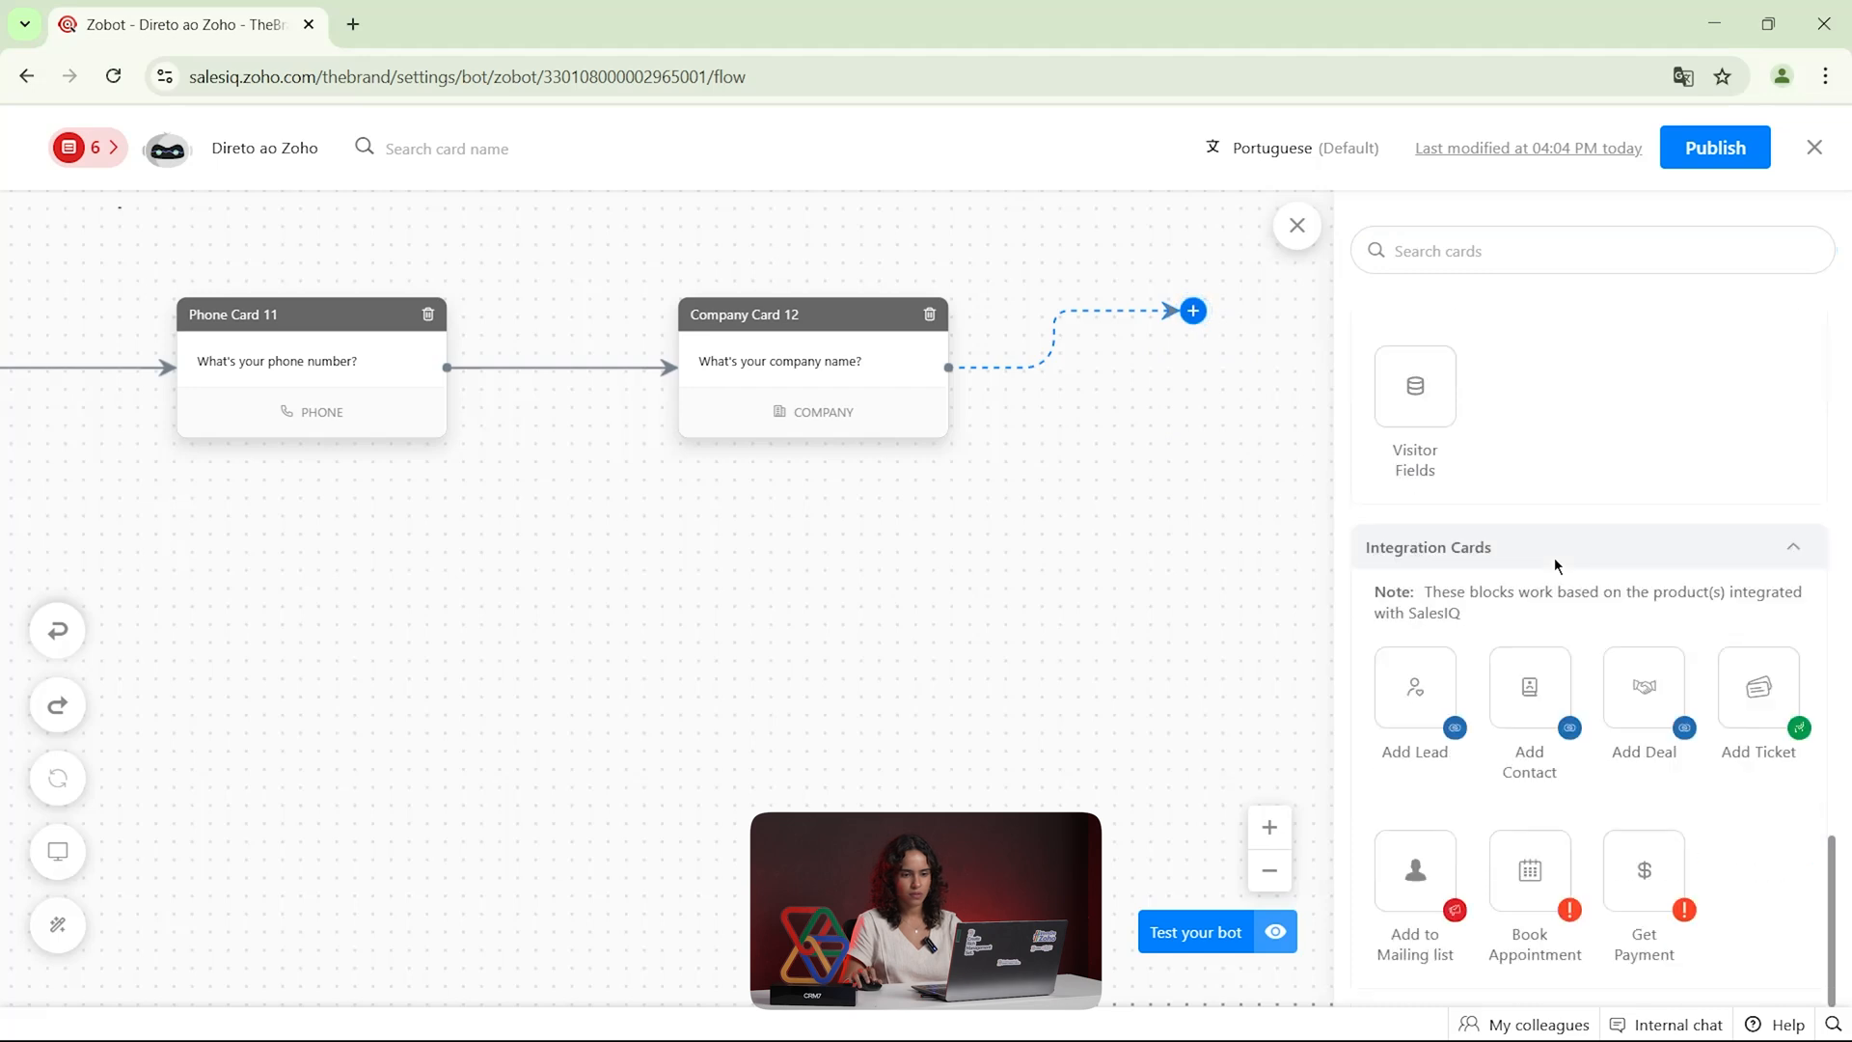
pyautogui.moveTo(689, 541)
pyautogui.mouseDown()
pyautogui.moveTo(1109, 552)
pyautogui.moveTo(694, 546)
pyautogui.mouseUp()
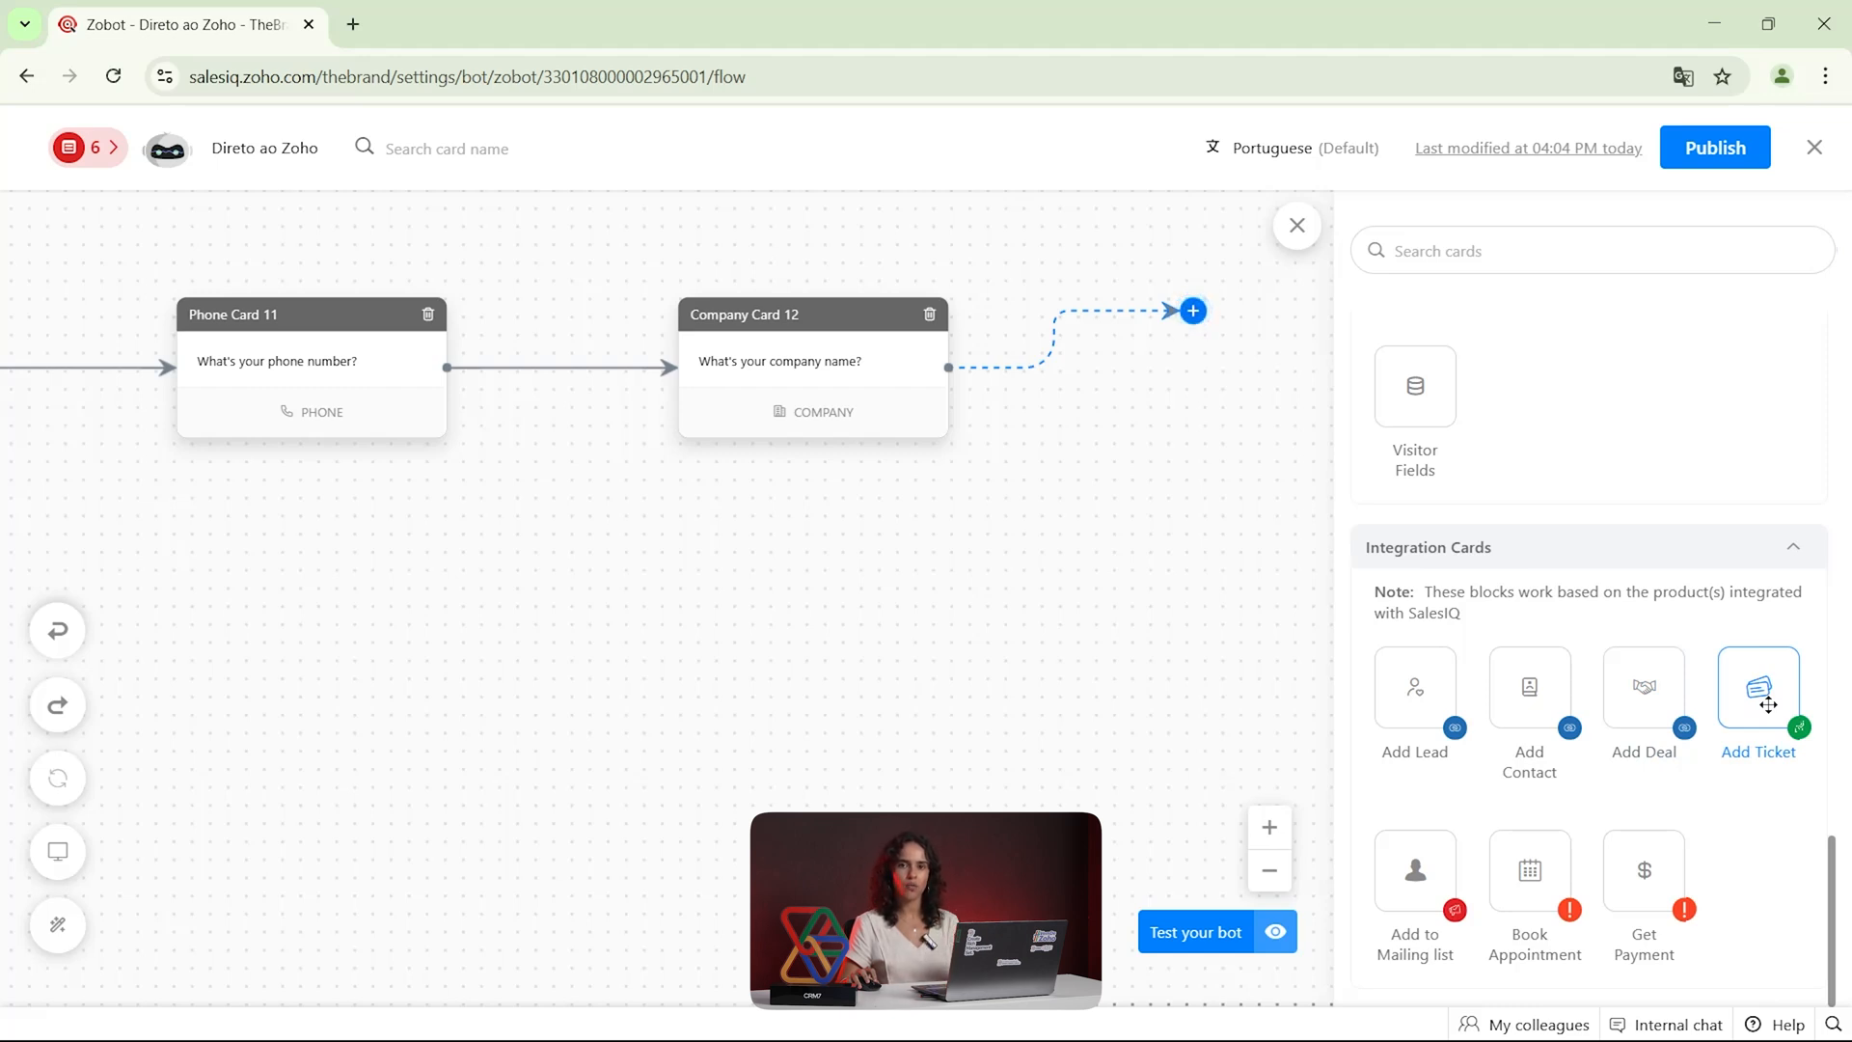
pyautogui.moveTo(1763, 690); pyautogui.dragTo(1217, 326)
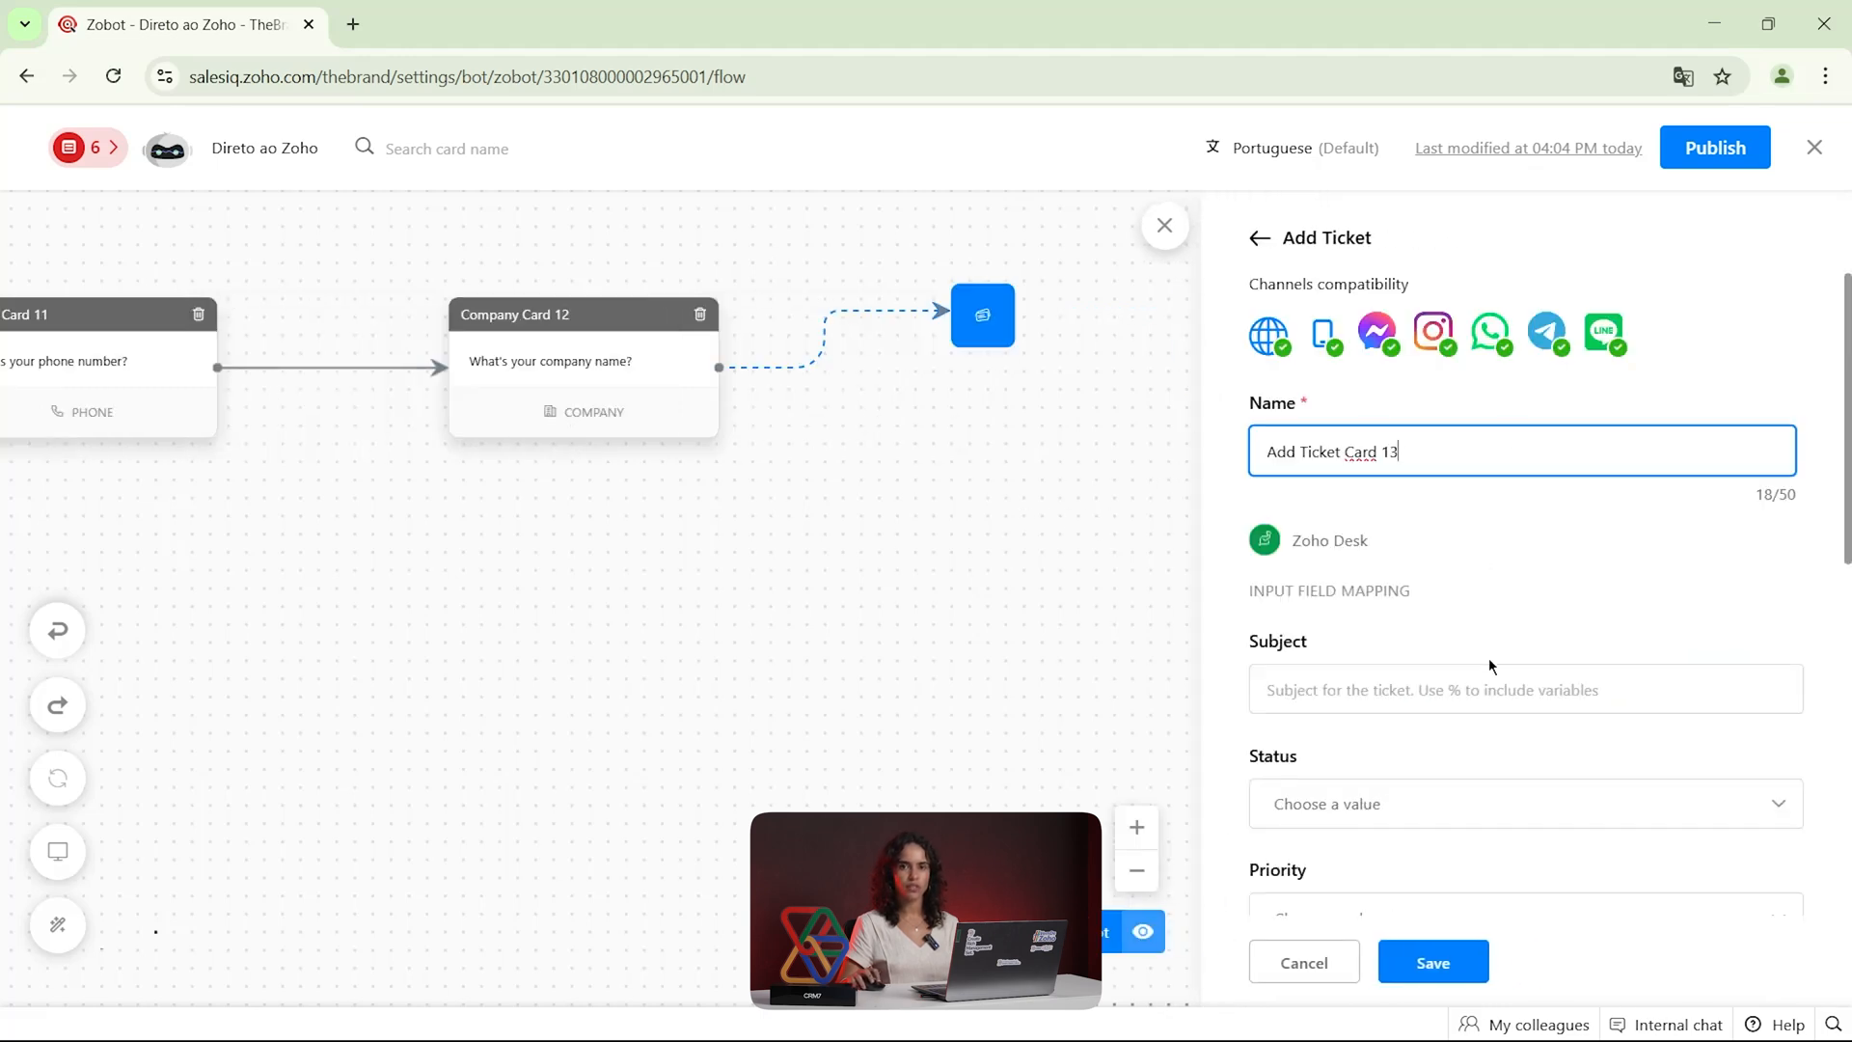
pyautogui.click(1258, 243)
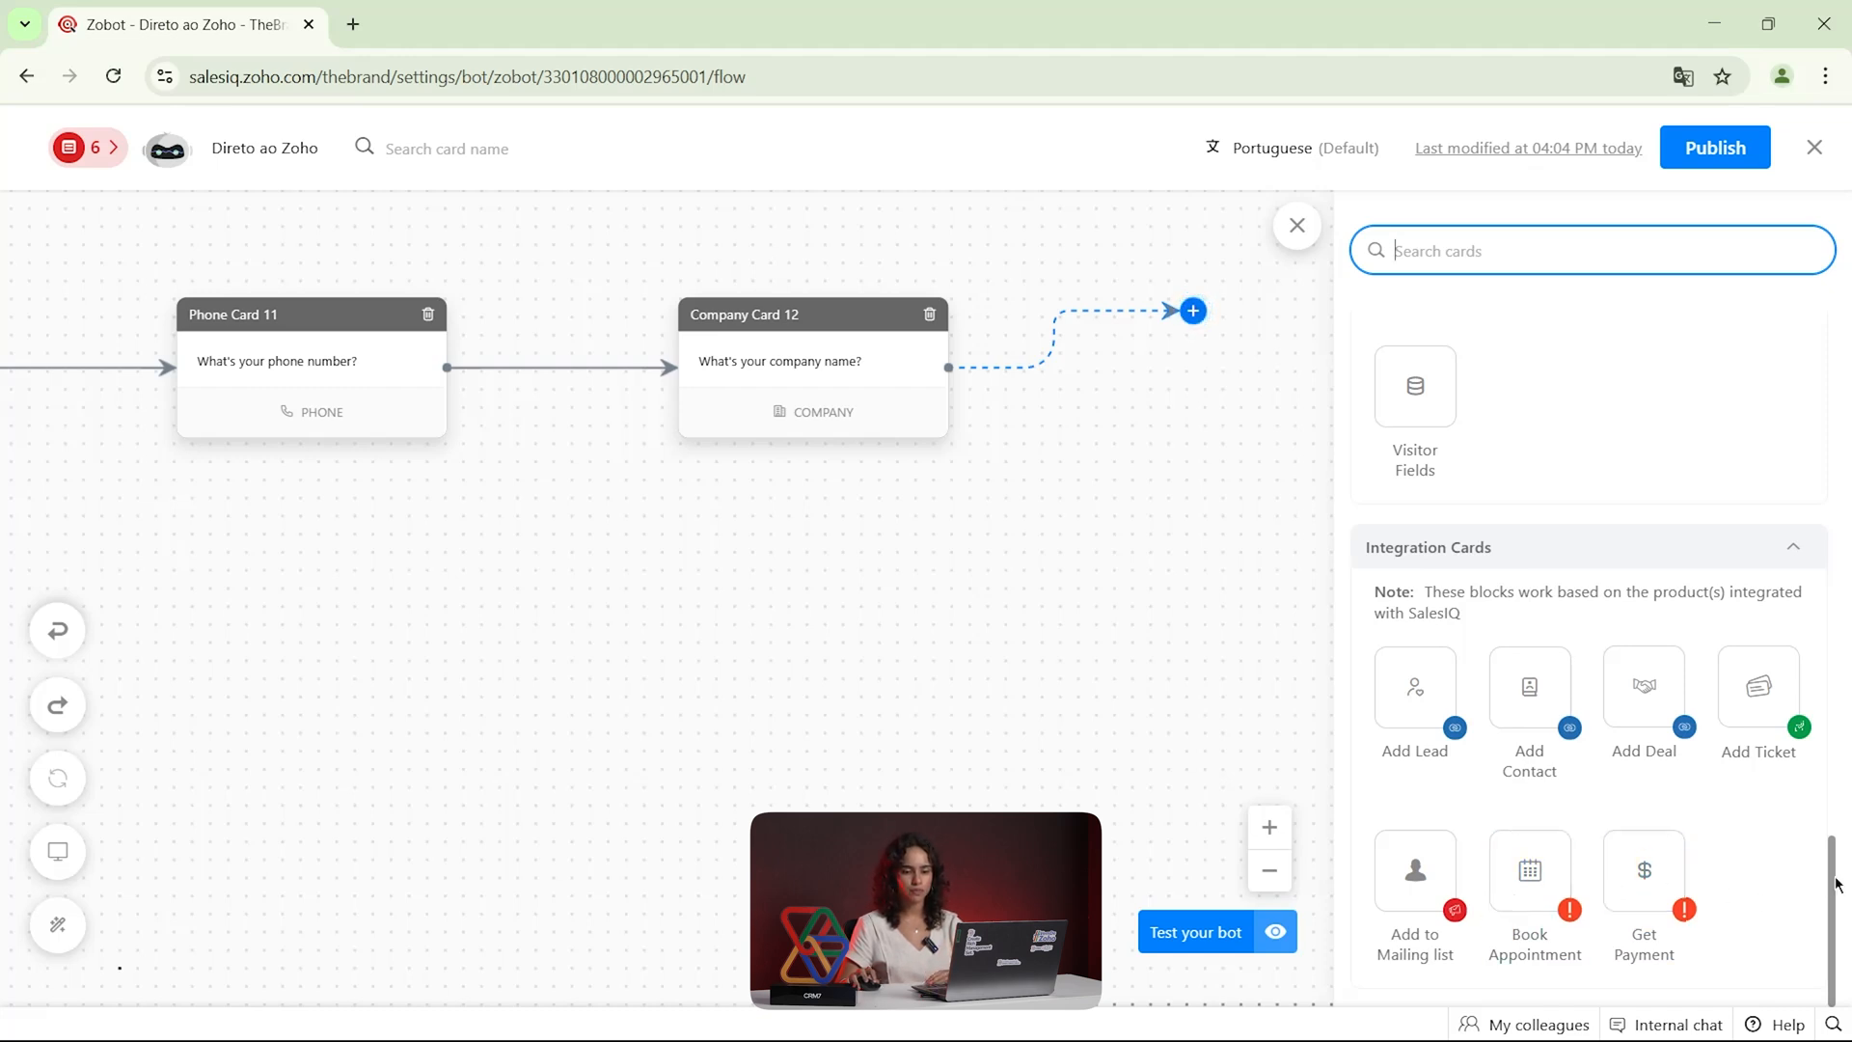
# Add an End Chat card with the message "Thank you for contacting us." after the Company card and save it
pyautogui.moveTo(1830, 886); pyautogui.dragTo(1831, 651)
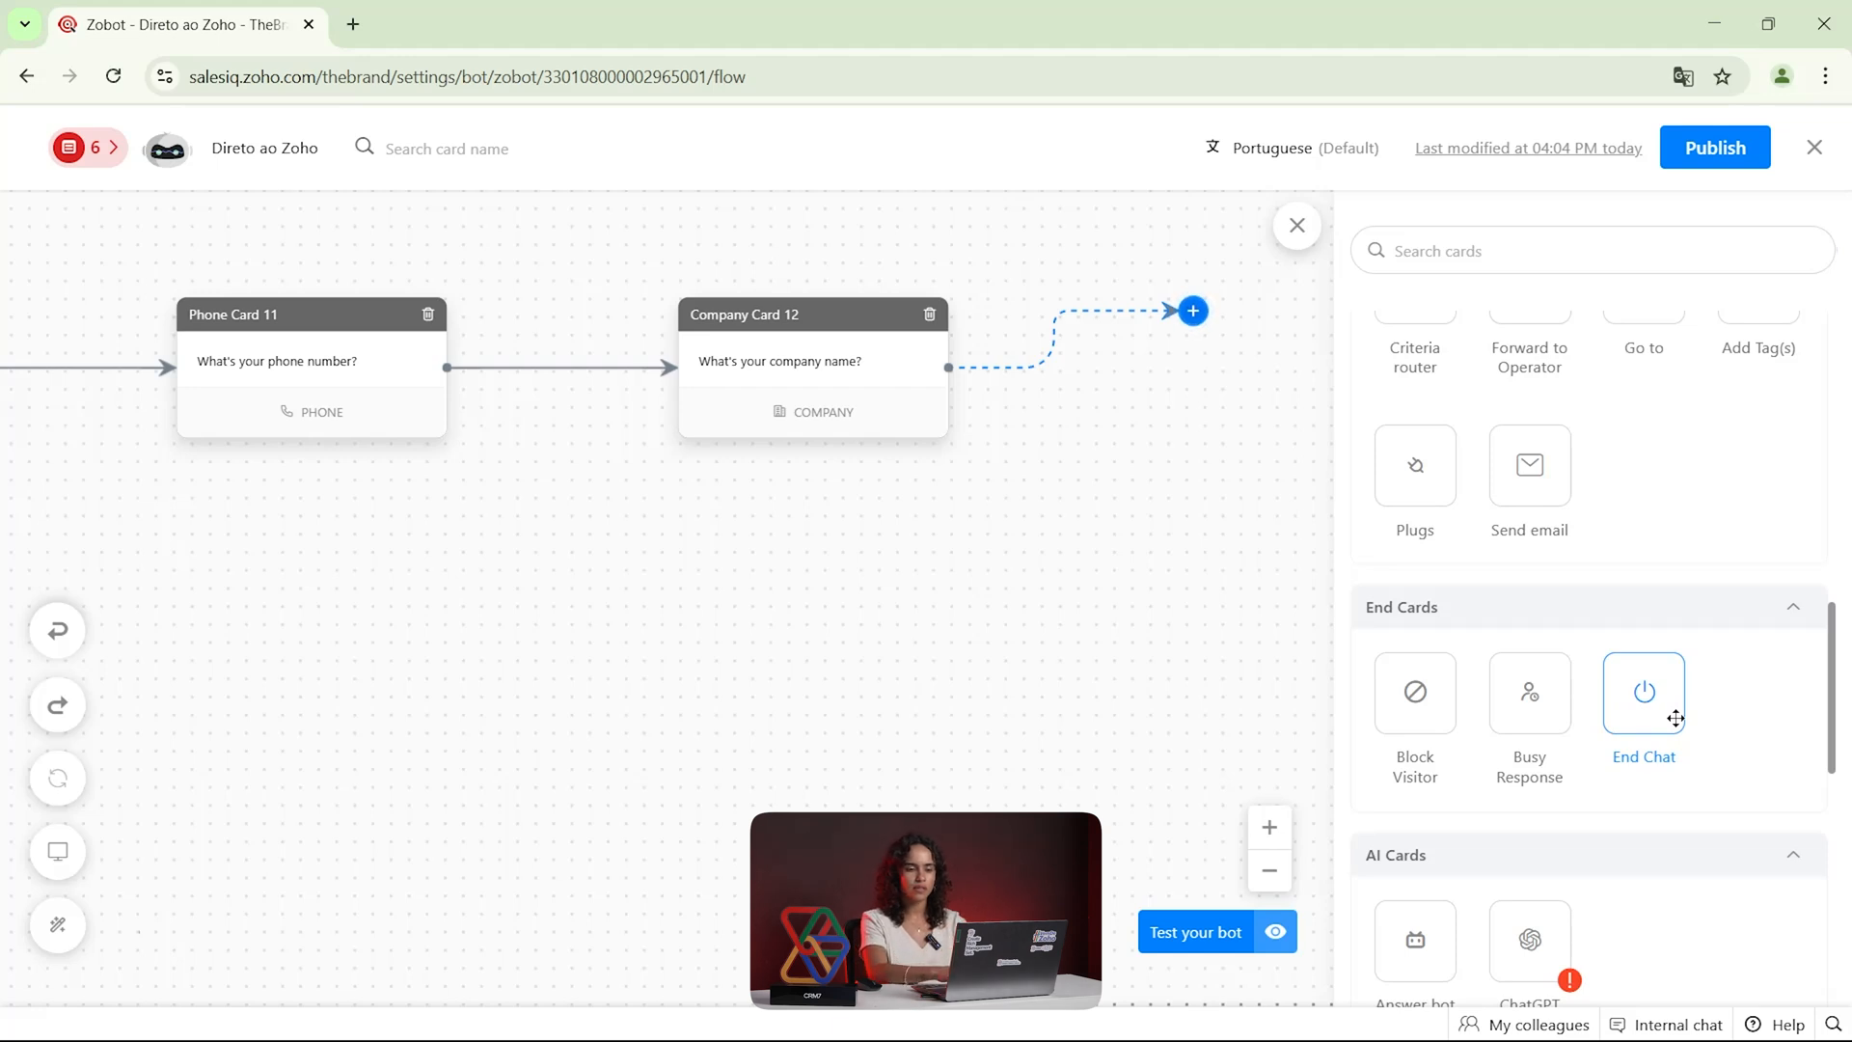
pyautogui.moveTo(1675, 719); pyautogui.dragTo(1236, 379)
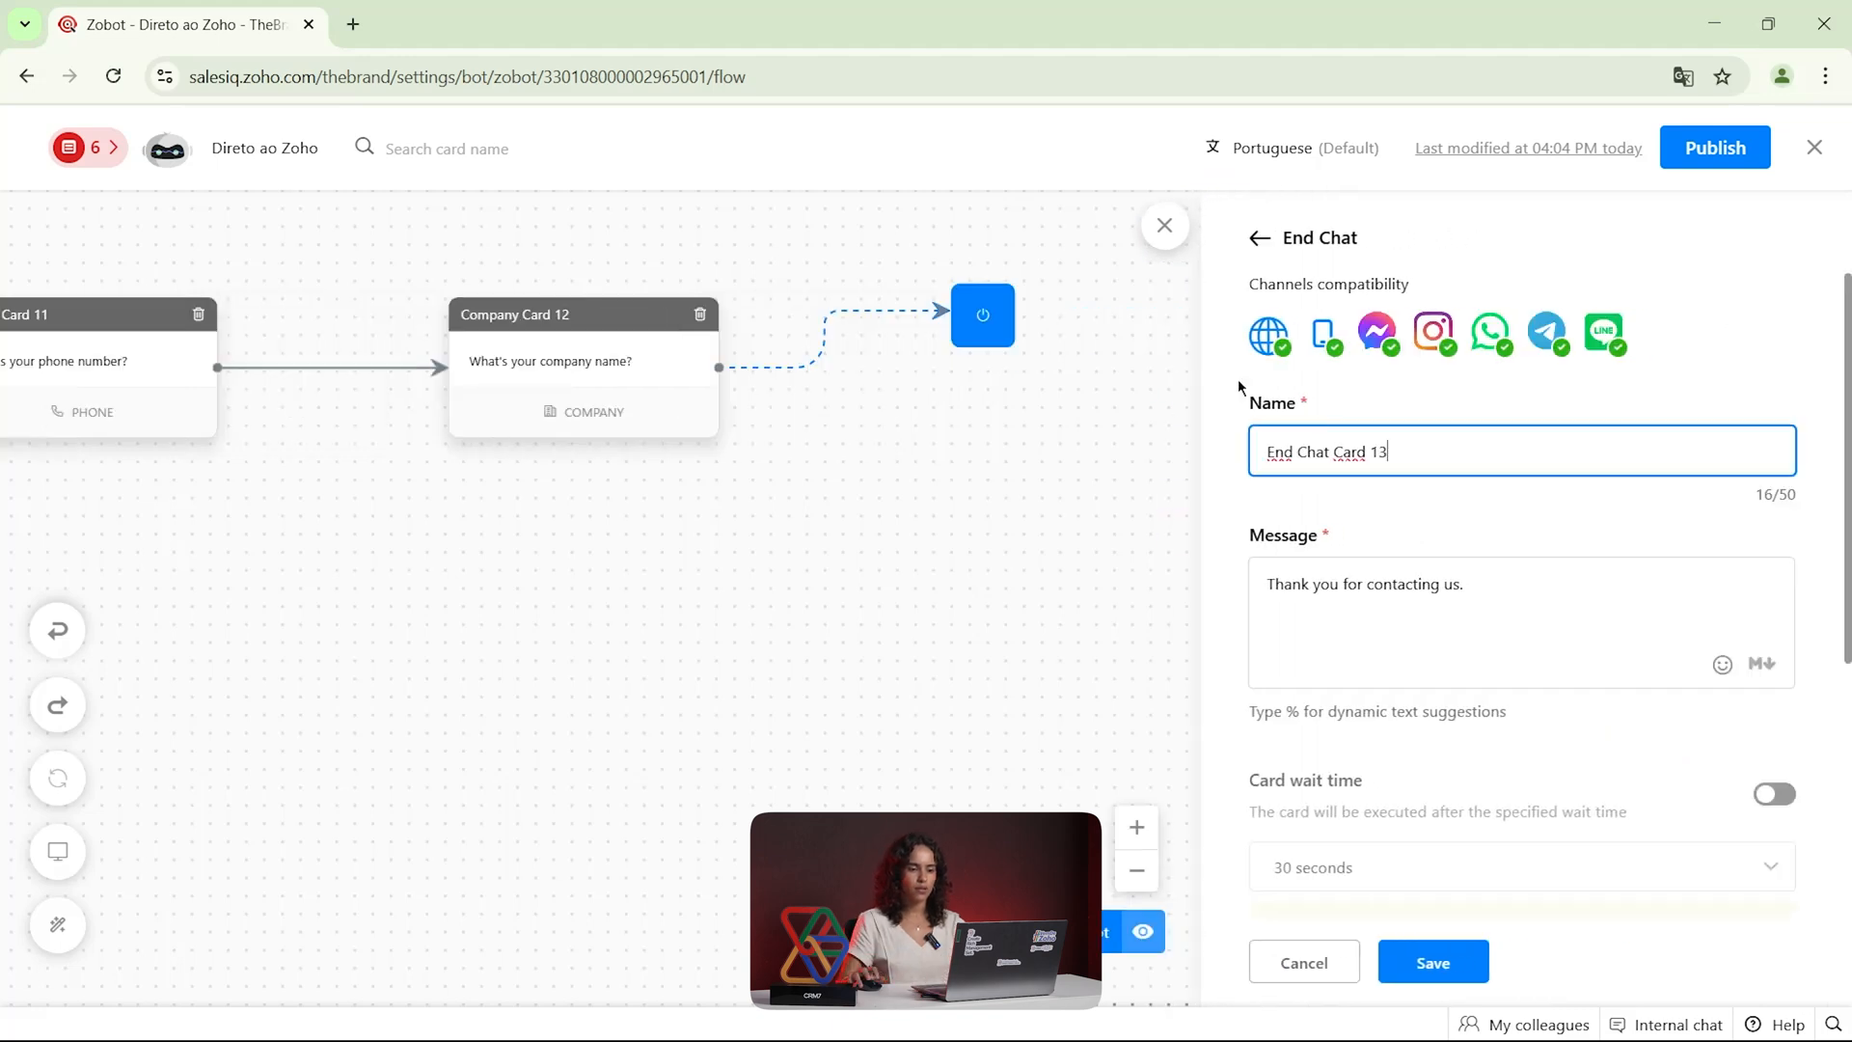
pyautogui.scroll(-4, 1363, 641)
pyautogui.click(1427, 968)
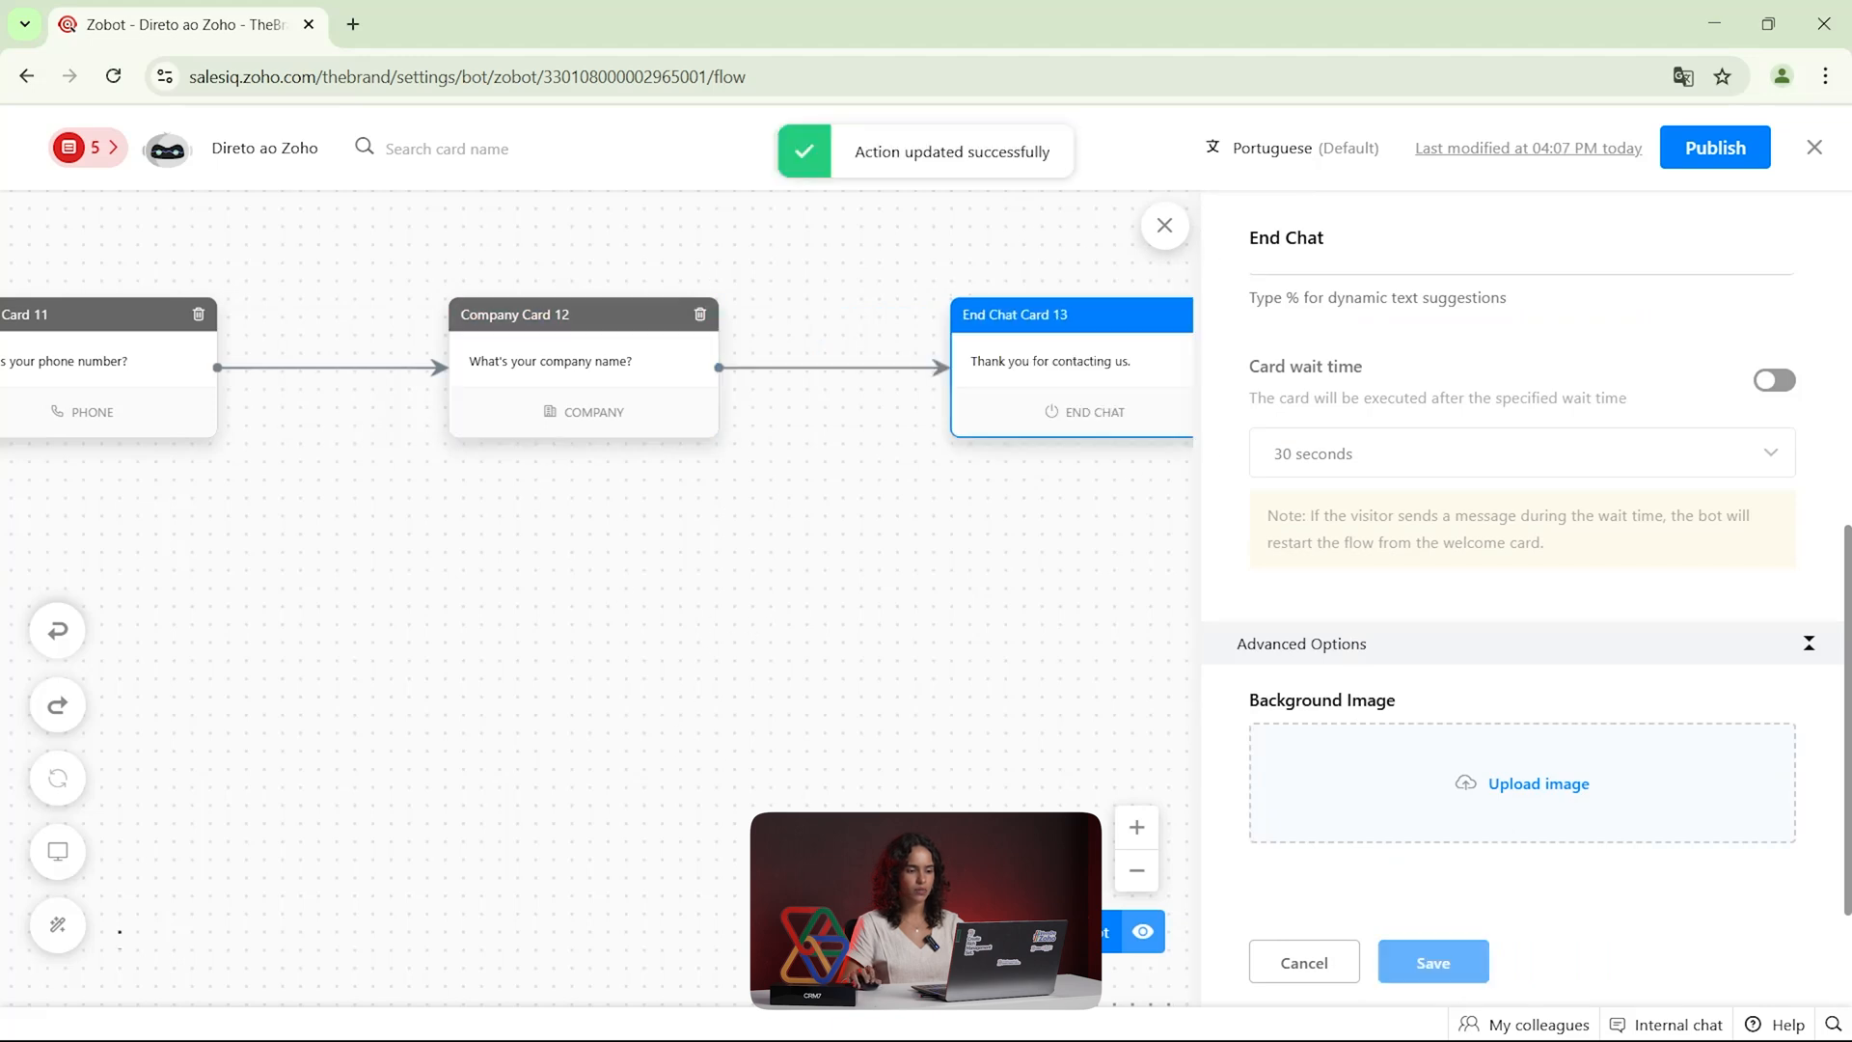
# Close the End Chat card, start a bot test, answer with Marketing, and examine that option's path in the flow
pyautogui.click(1165, 226)
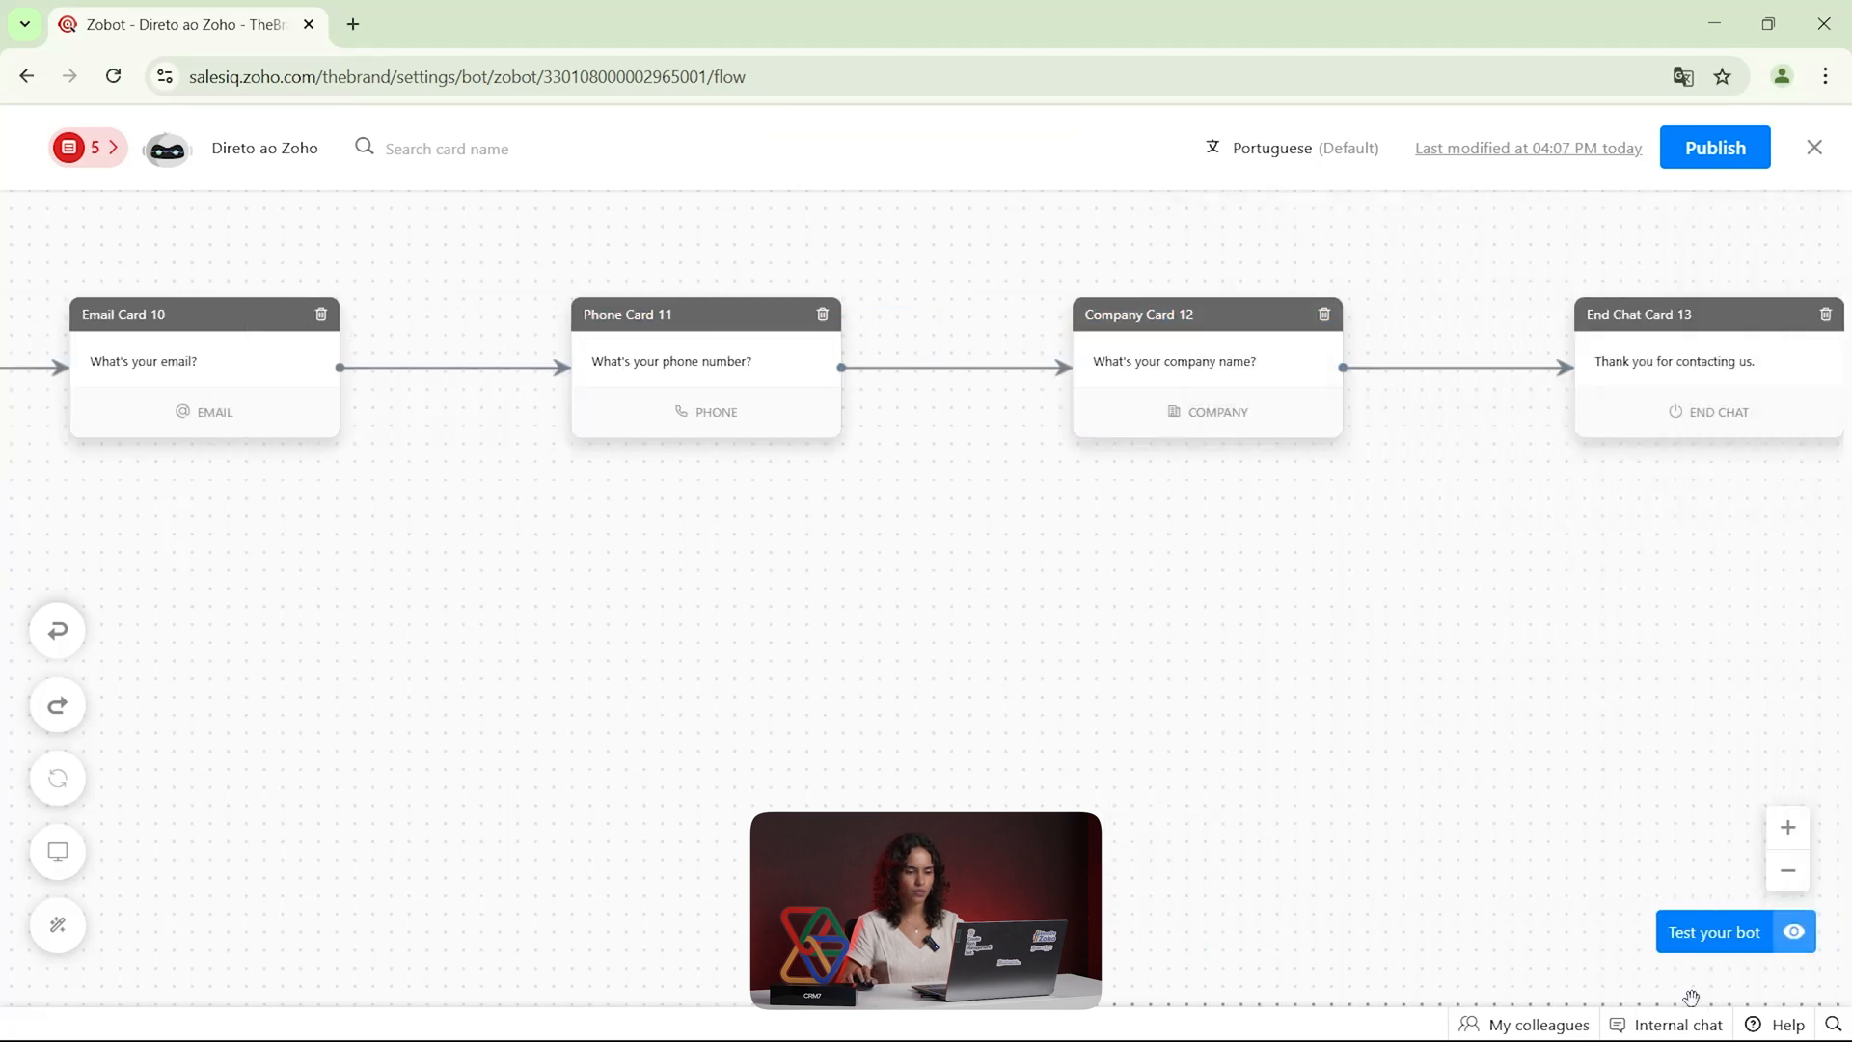
pyautogui.click(1736, 932)
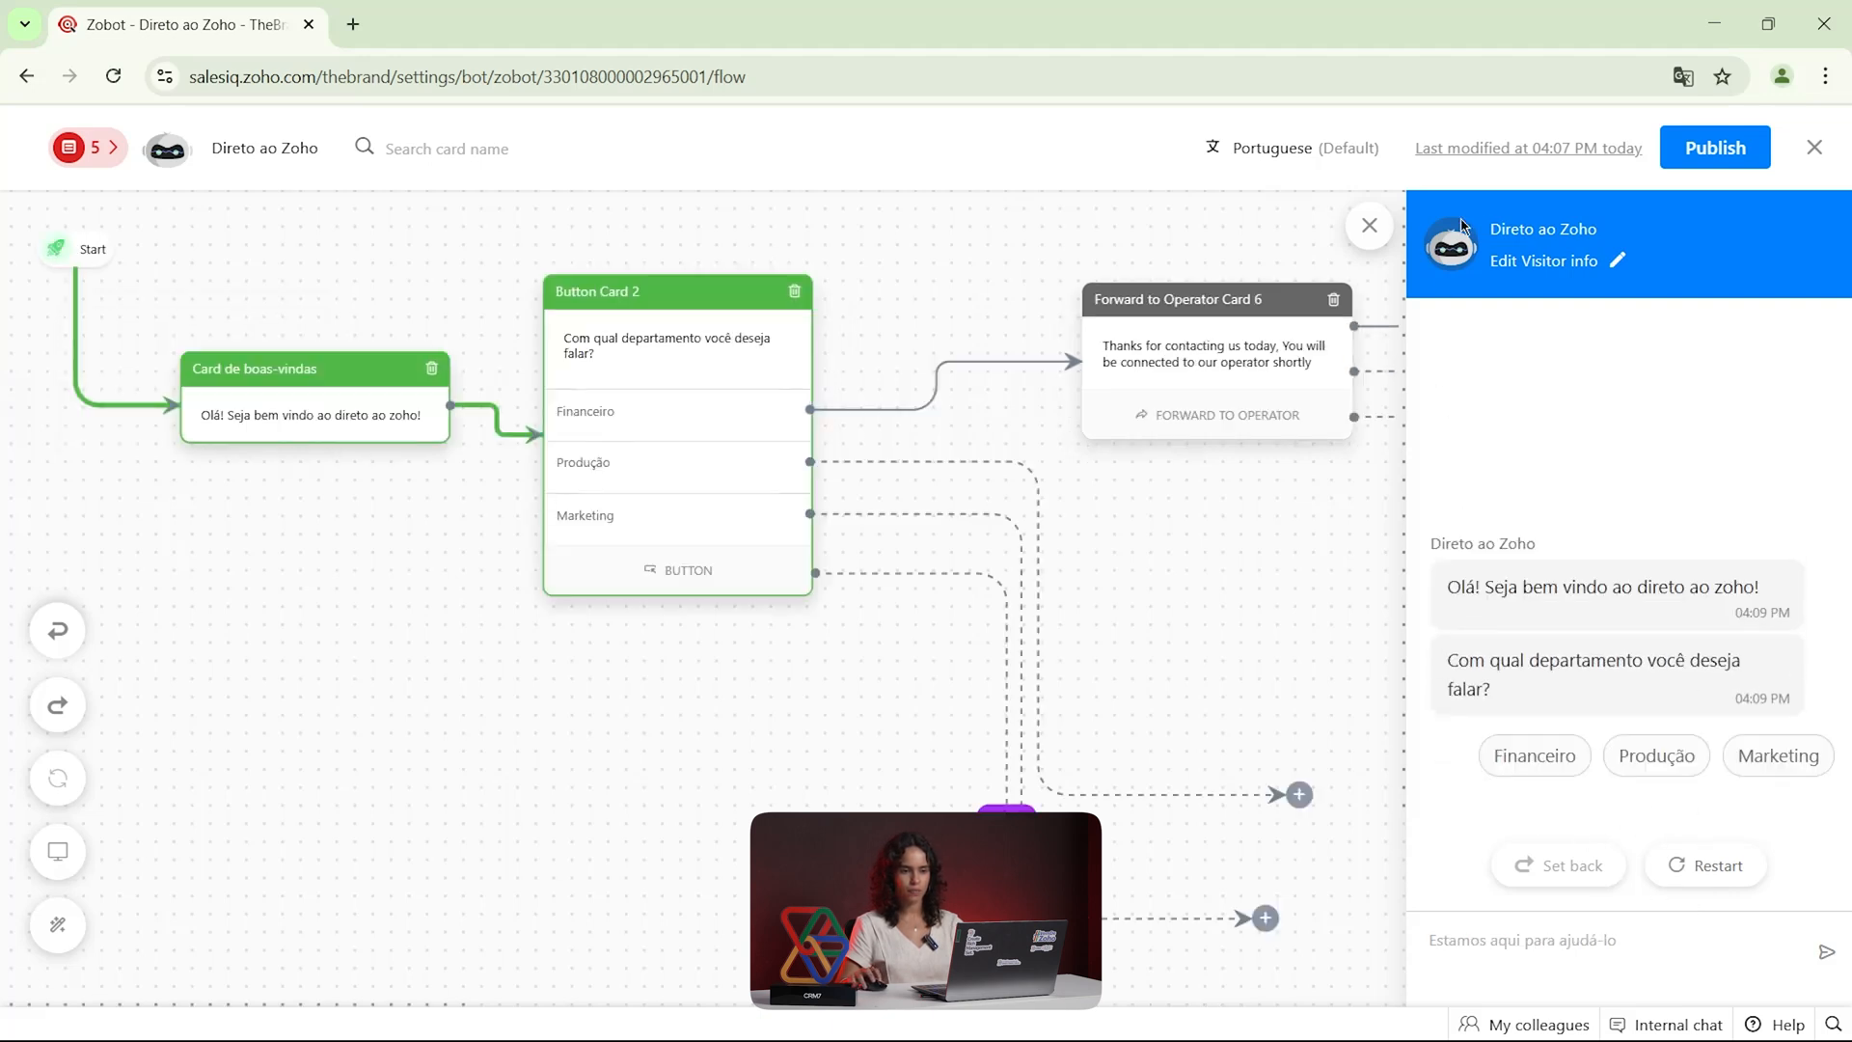
pyautogui.moveTo(1488, 229); pyautogui.dragTo(1607, 241)
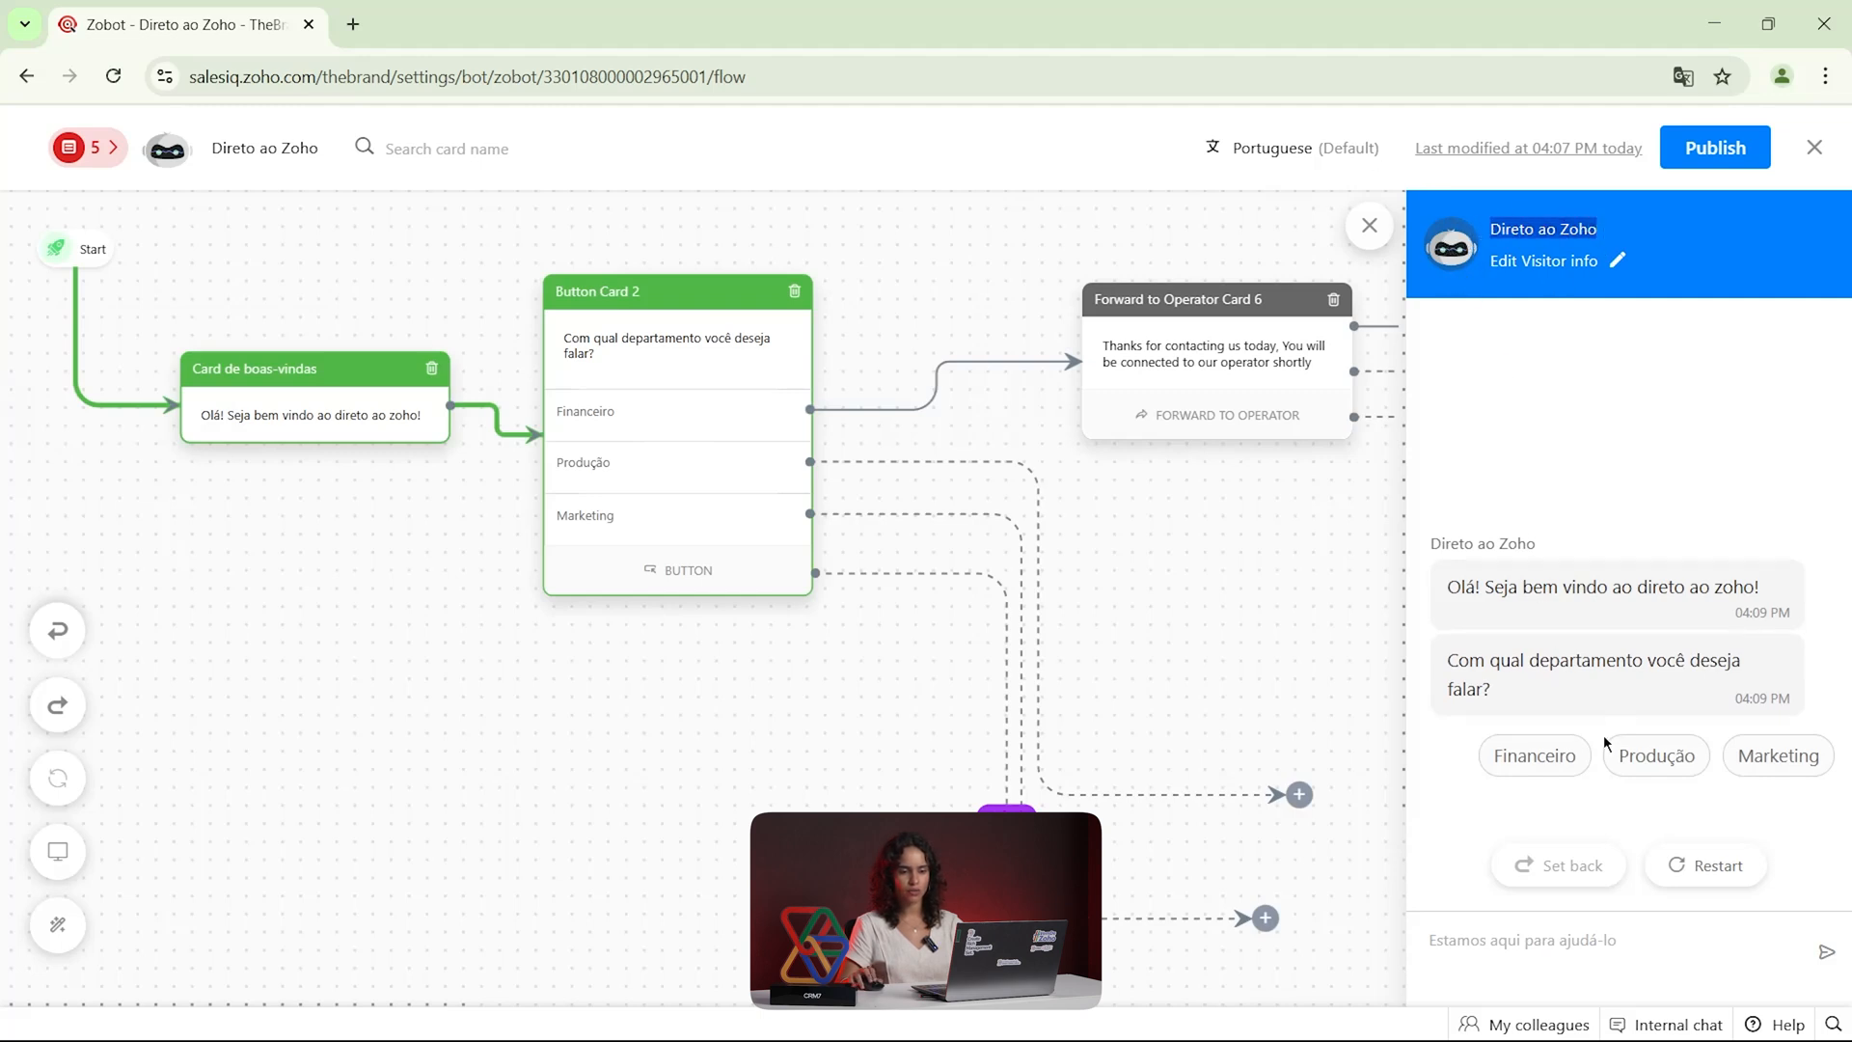
pyautogui.click(1774, 758)
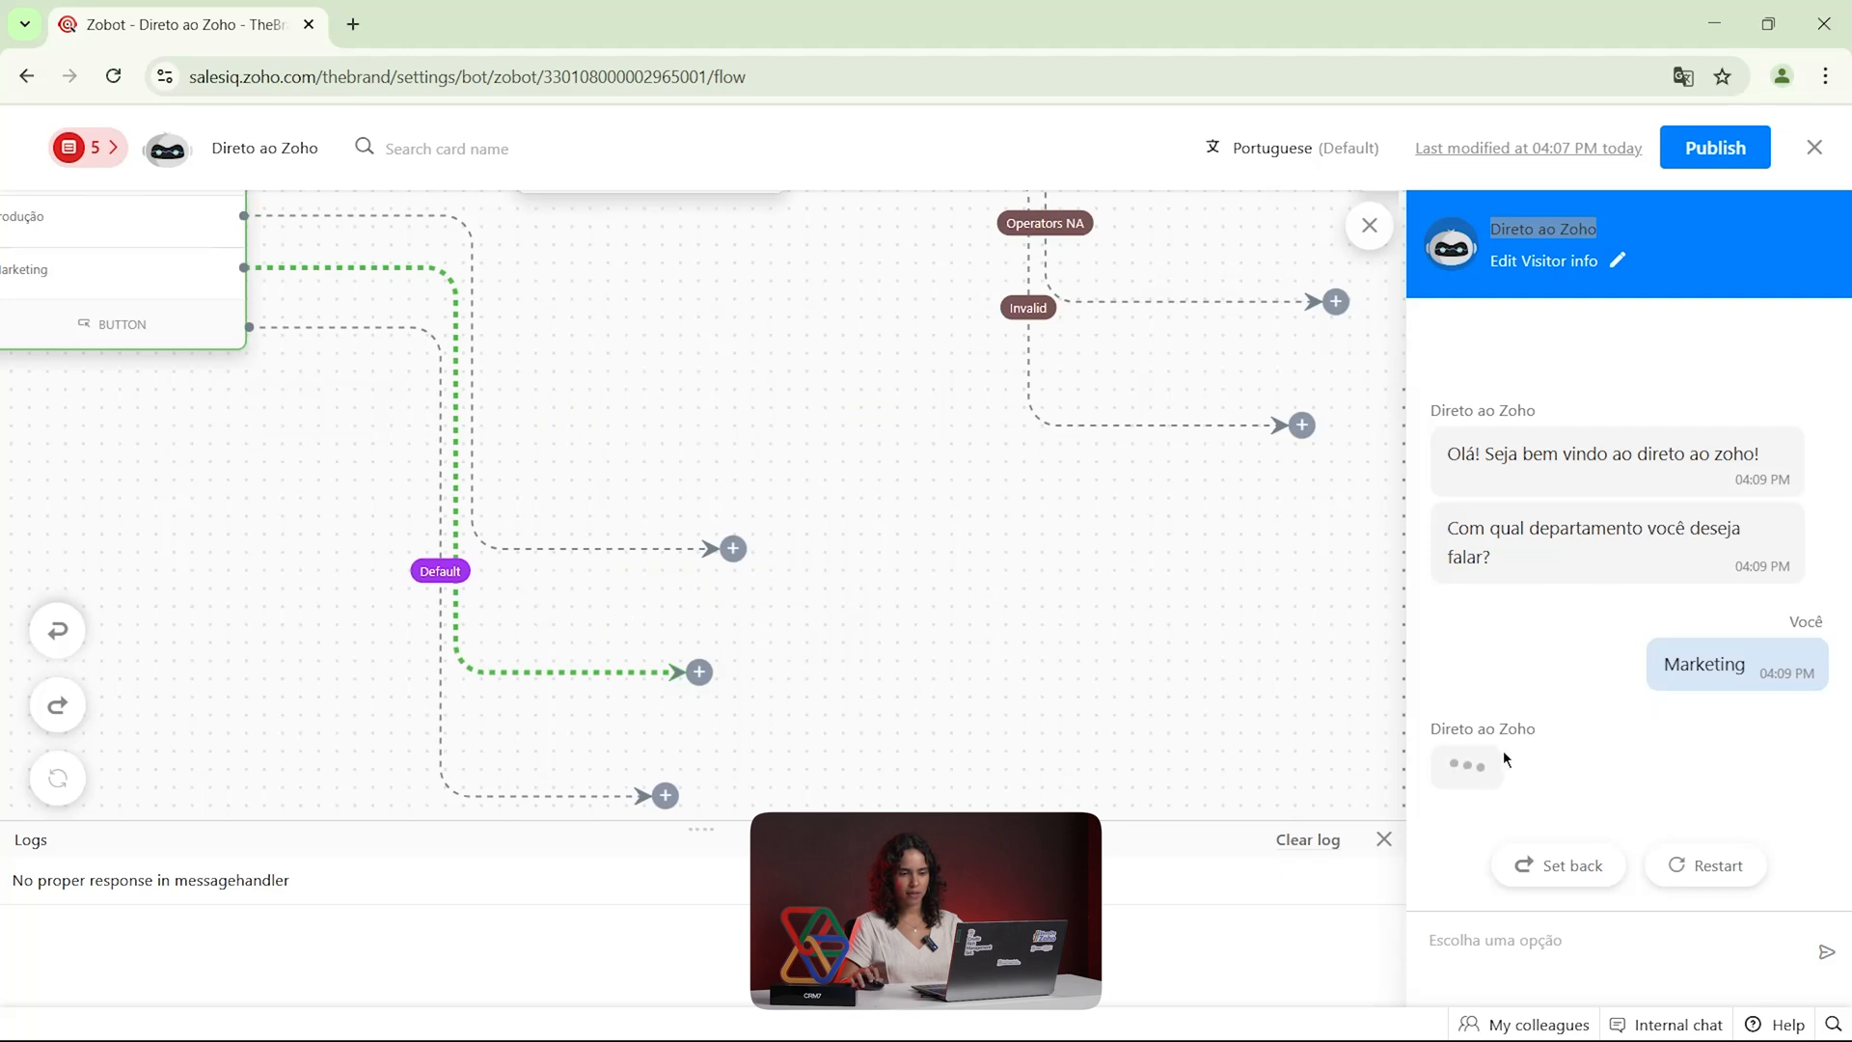
pyautogui.scroll(1, 682, 655)
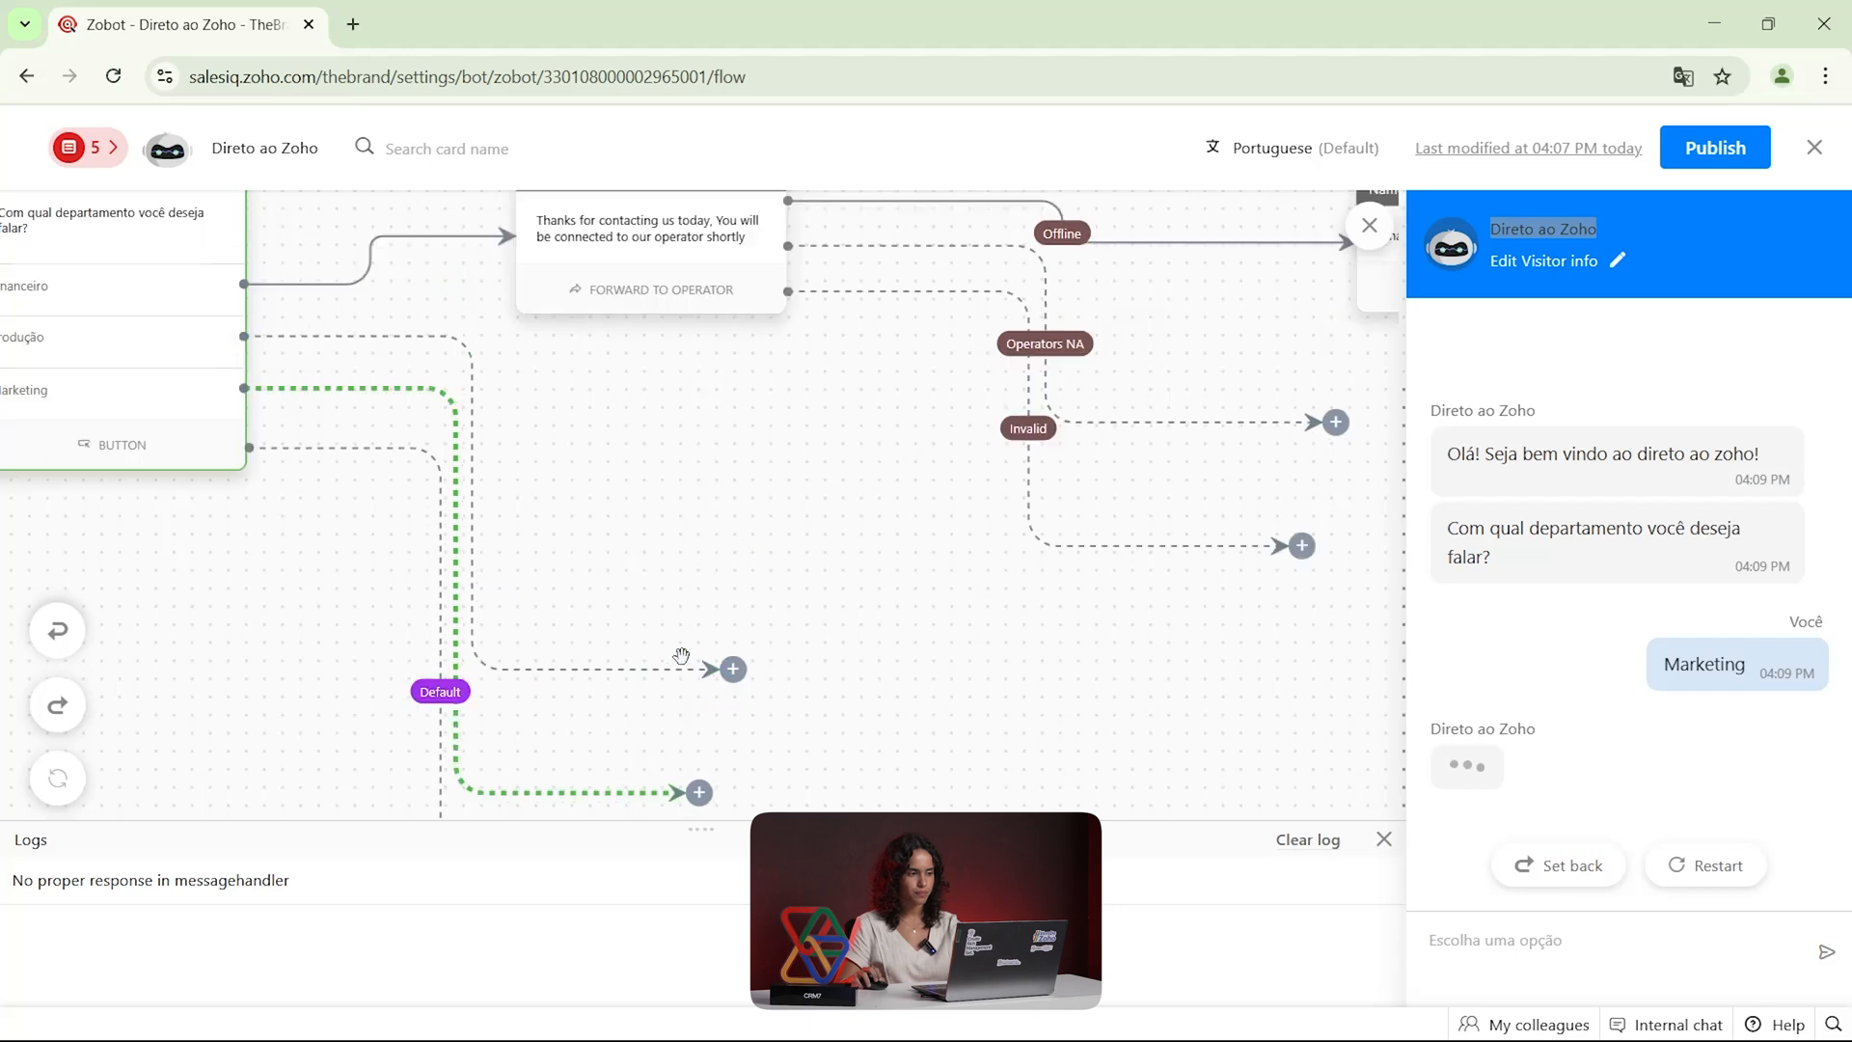
pyautogui.scroll(1, 682, 656)
pyautogui.moveTo(711, 675); pyautogui.dragTo(1029, 492)
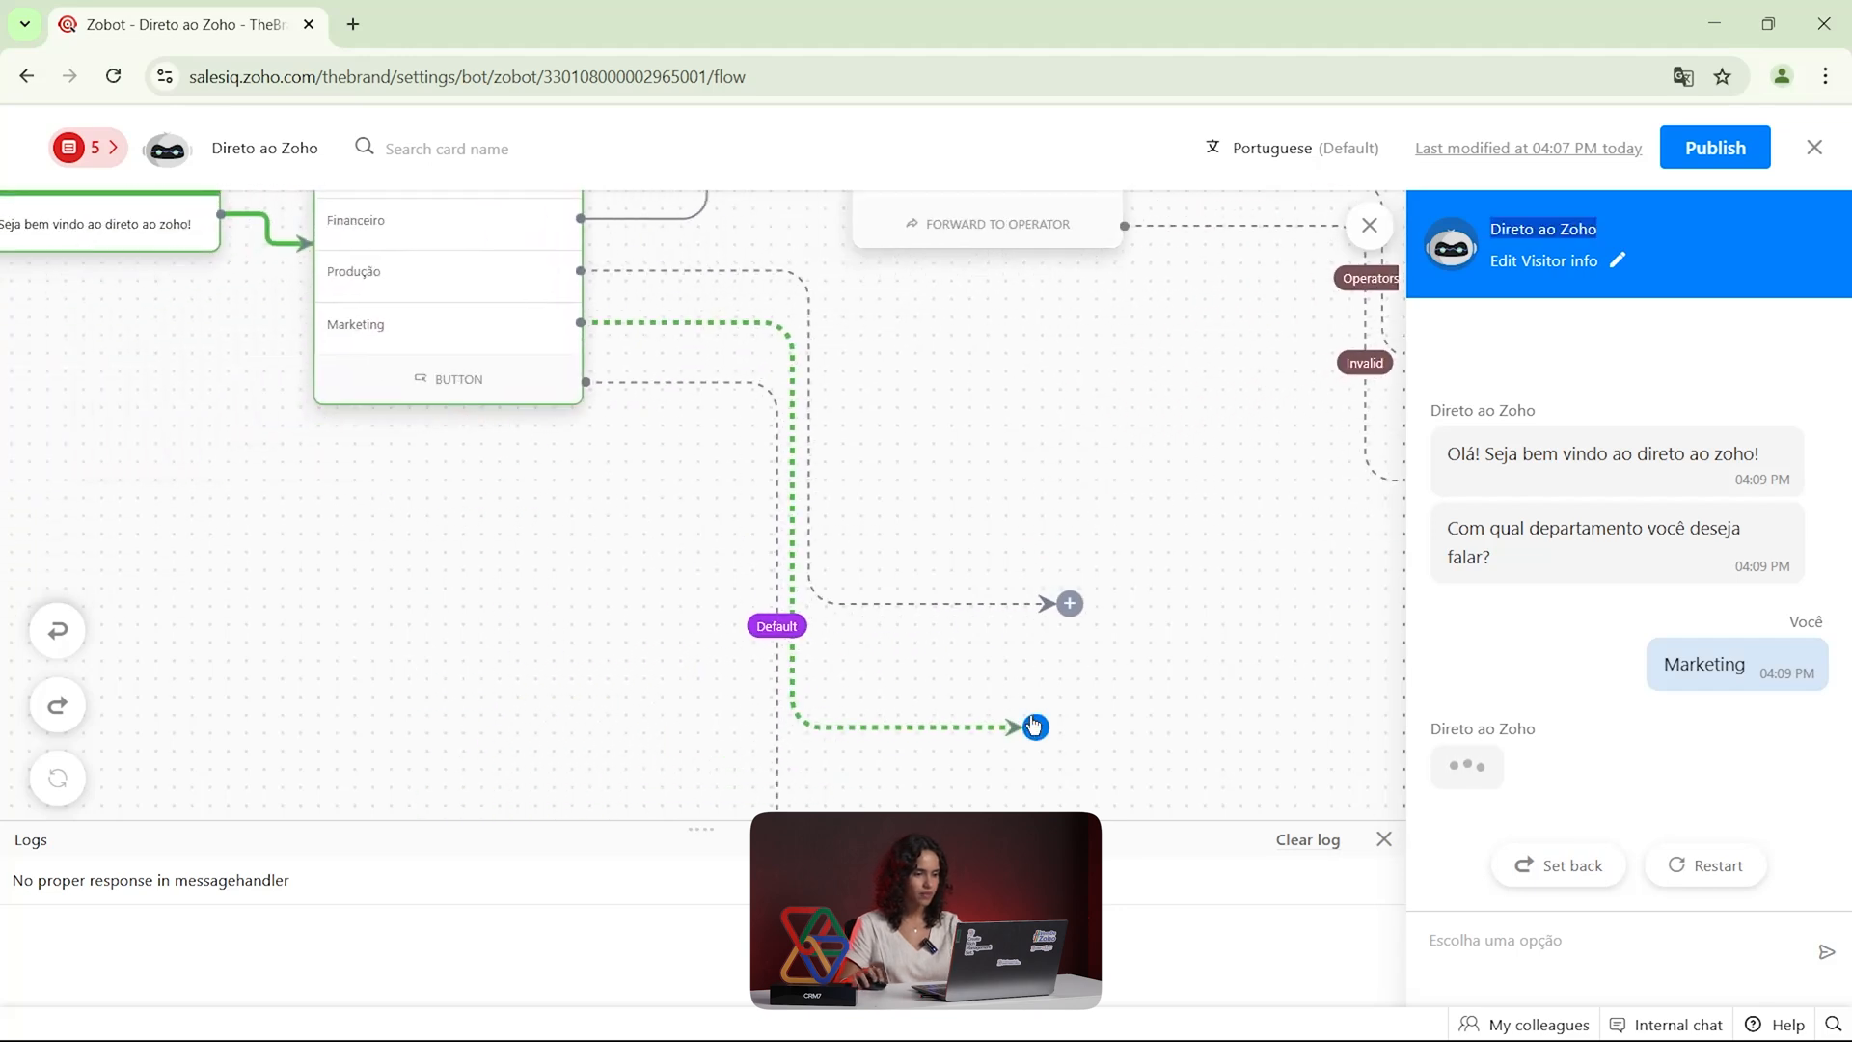
pyautogui.moveTo(1092, 713); pyautogui.dragTo(1102, 656)
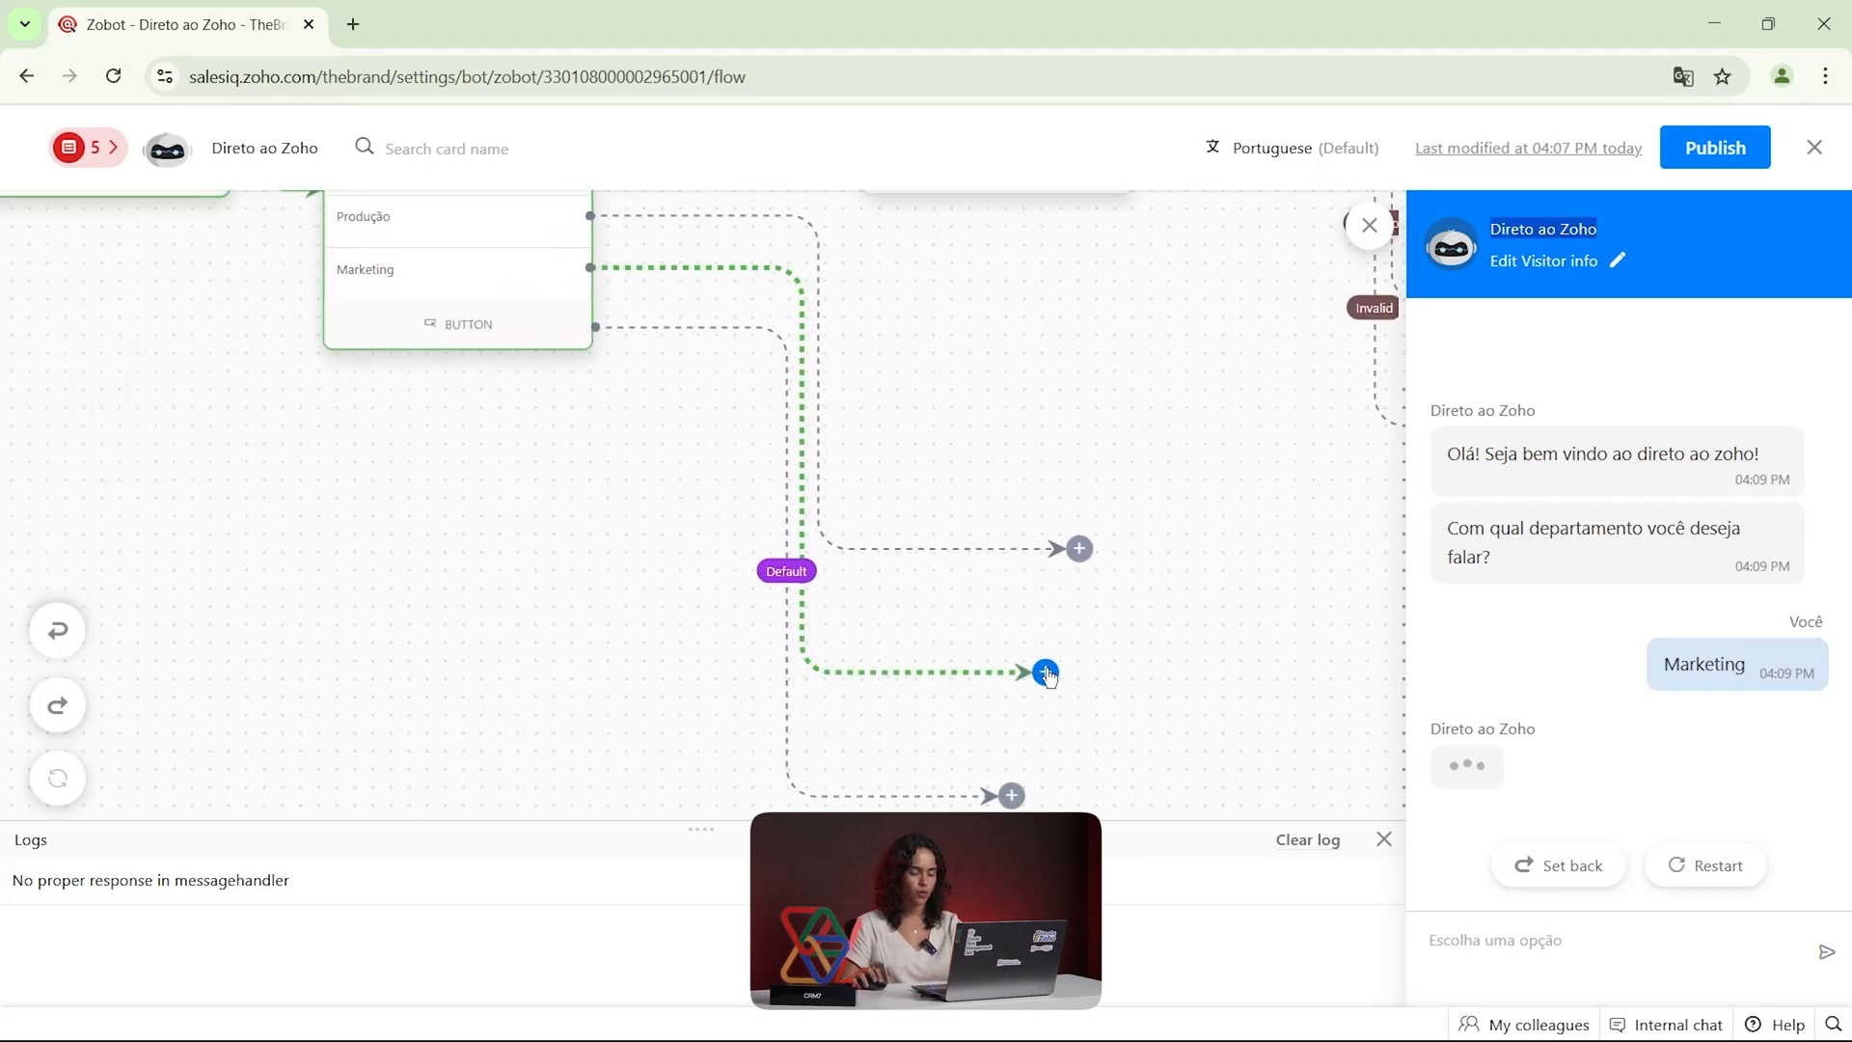
pyautogui.scroll(1, 1162, 687)
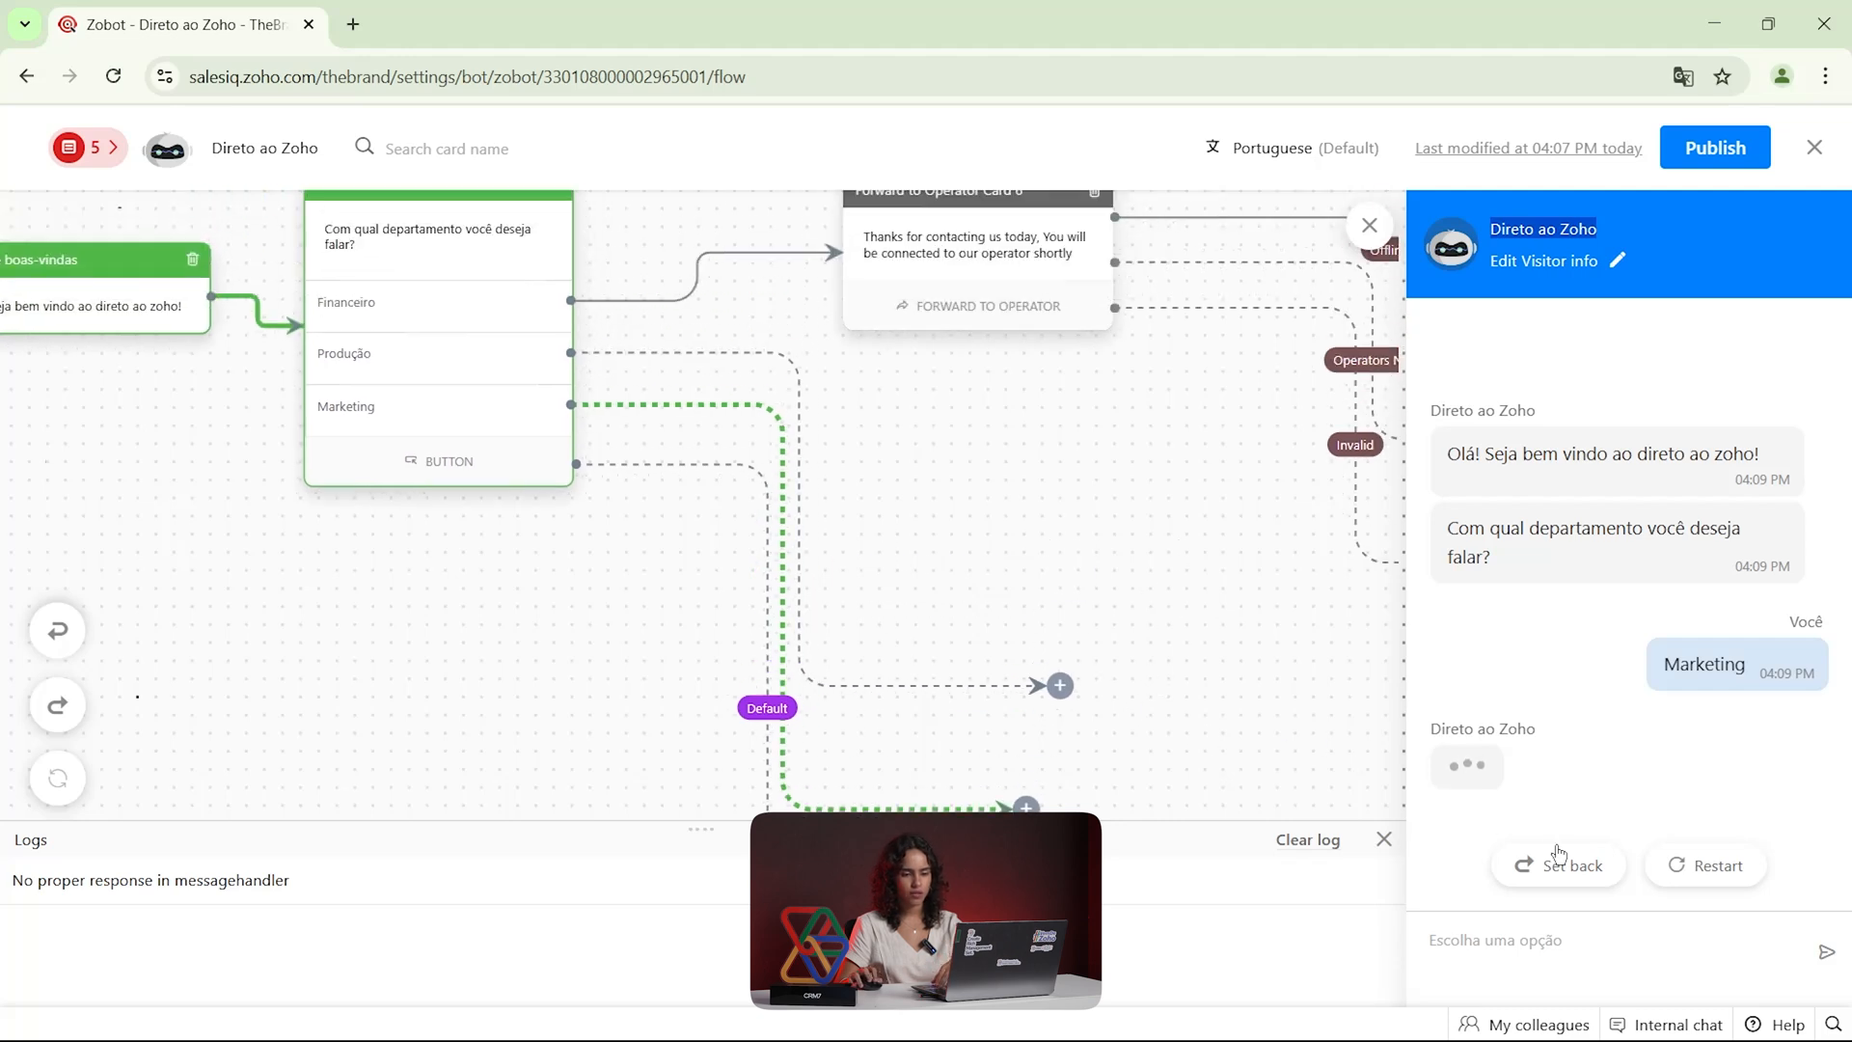
# Restart the bot test, answer with Financeiro, and inspect the operator forwarding part of the flow
pyautogui.click(1687, 865)
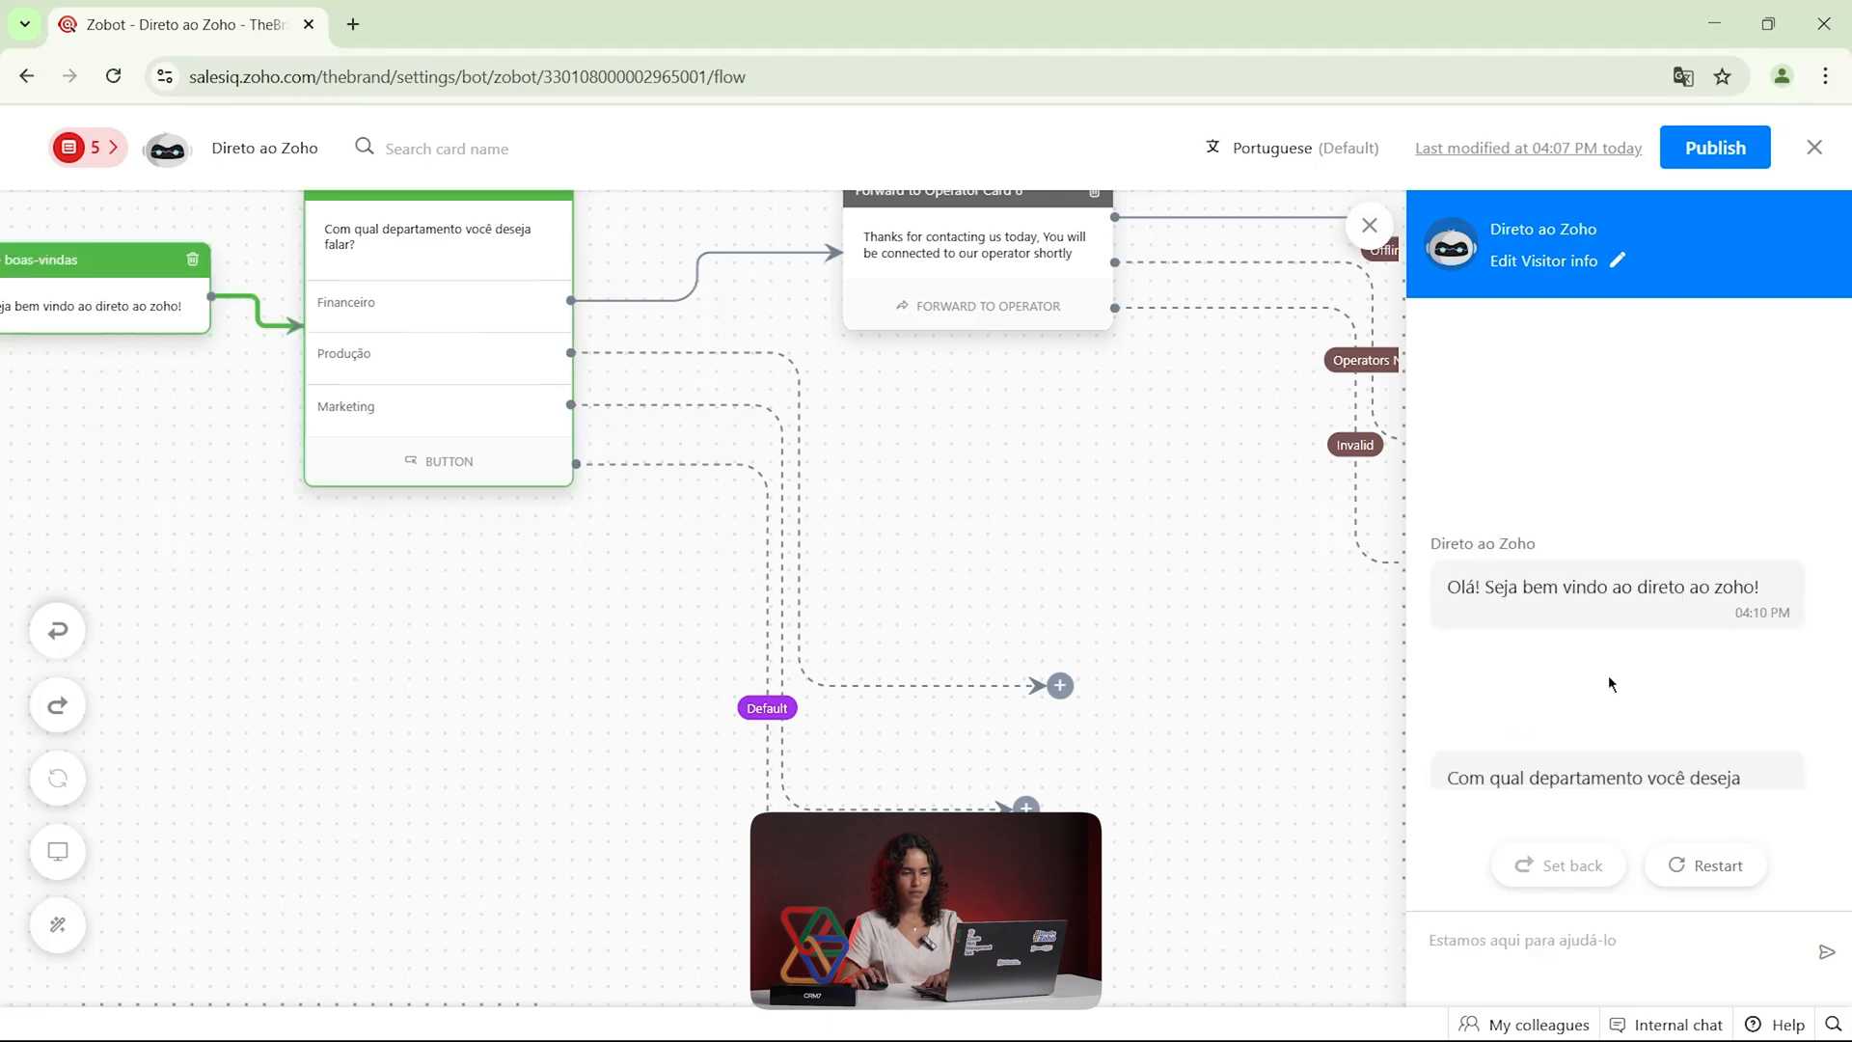
pyautogui.click(1546, 761)
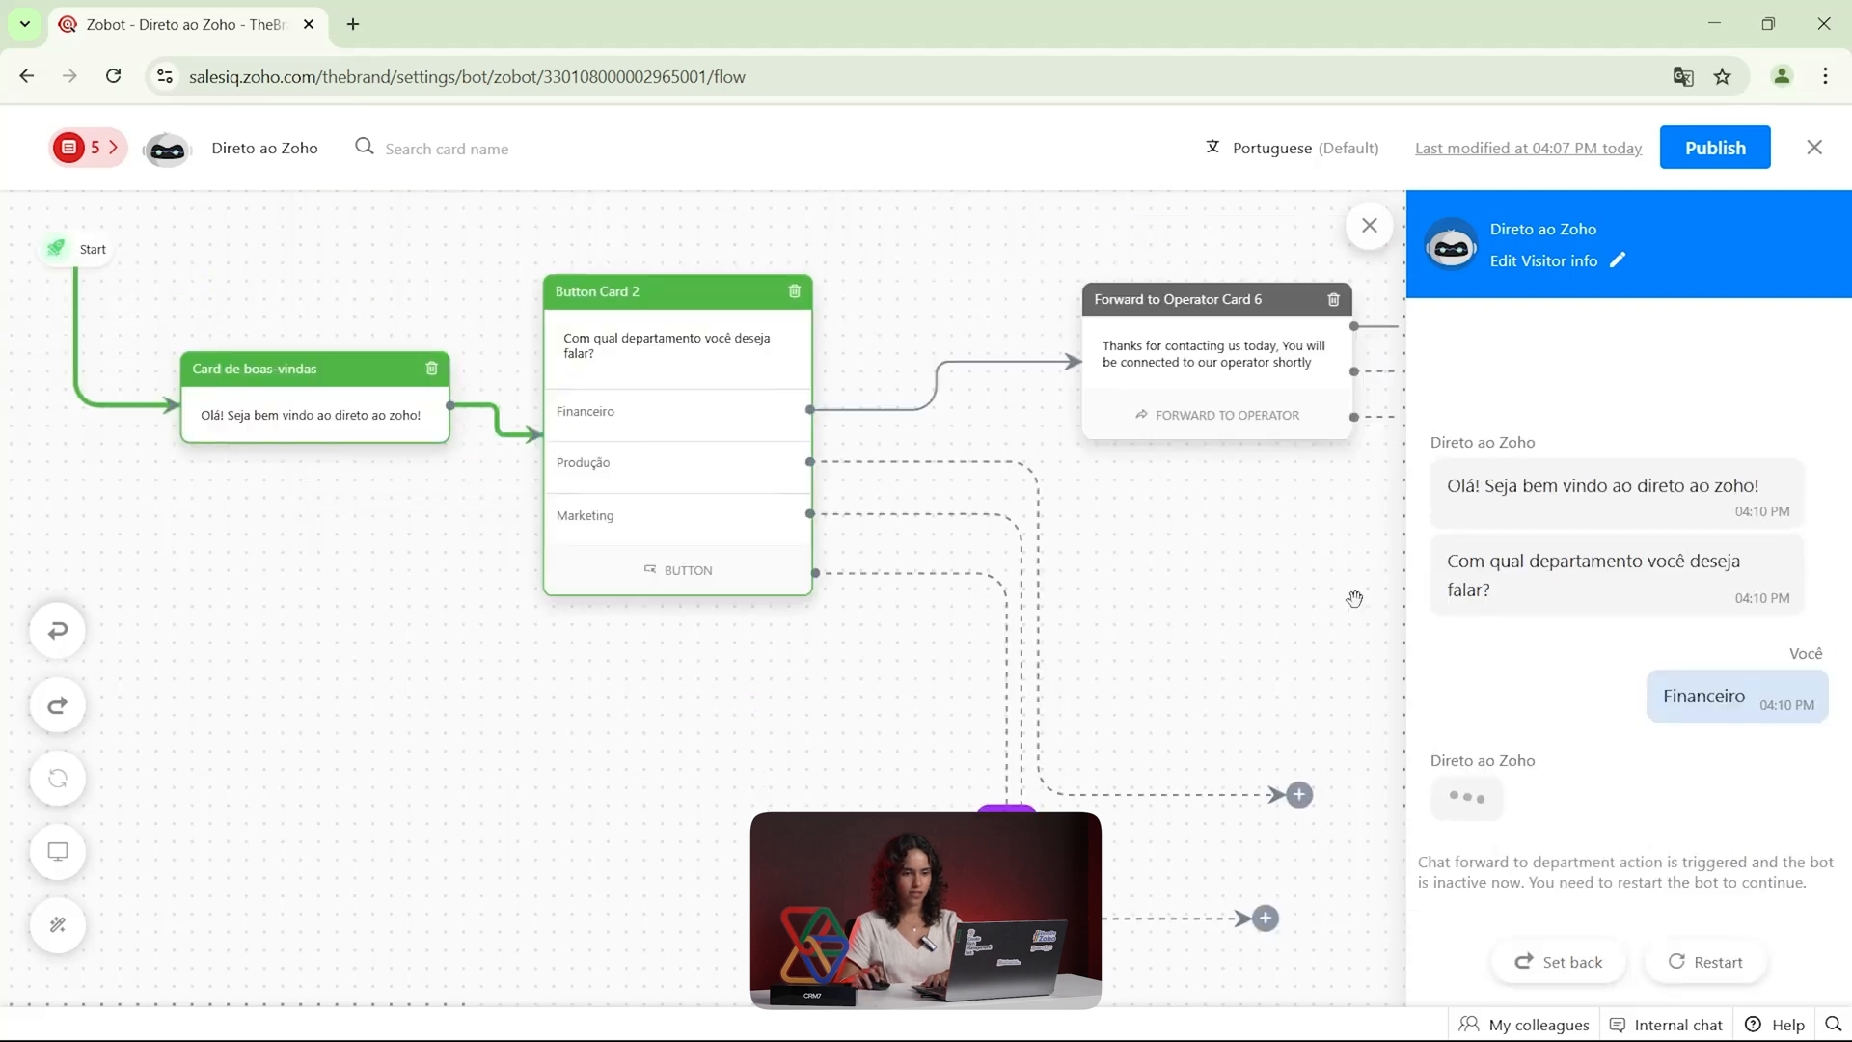
pyautogui.moveTo(1324, 574); pyautogui.dragTo(1054, 608)
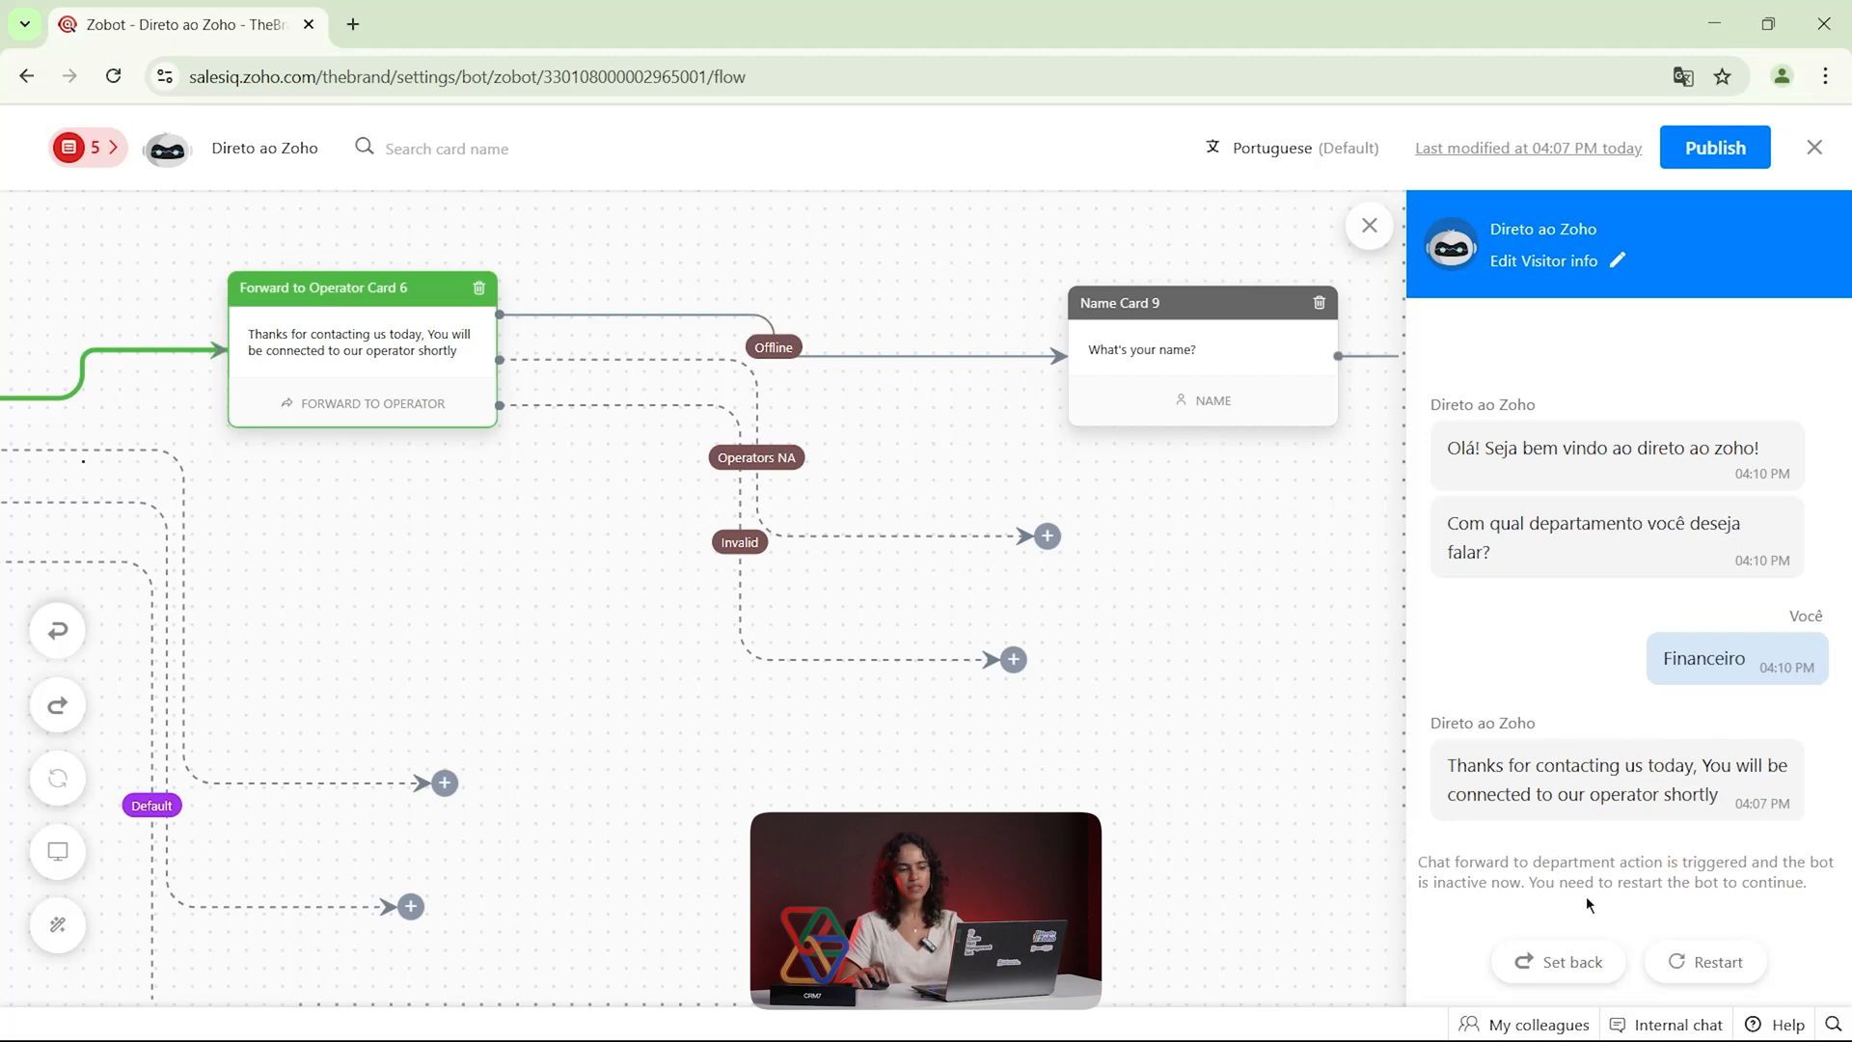
# Delete the Forward to Operator card and connect the Financeiro option directly to the Name card
pyautogui.click(478, 288)
pyautogui.click(864, 685)
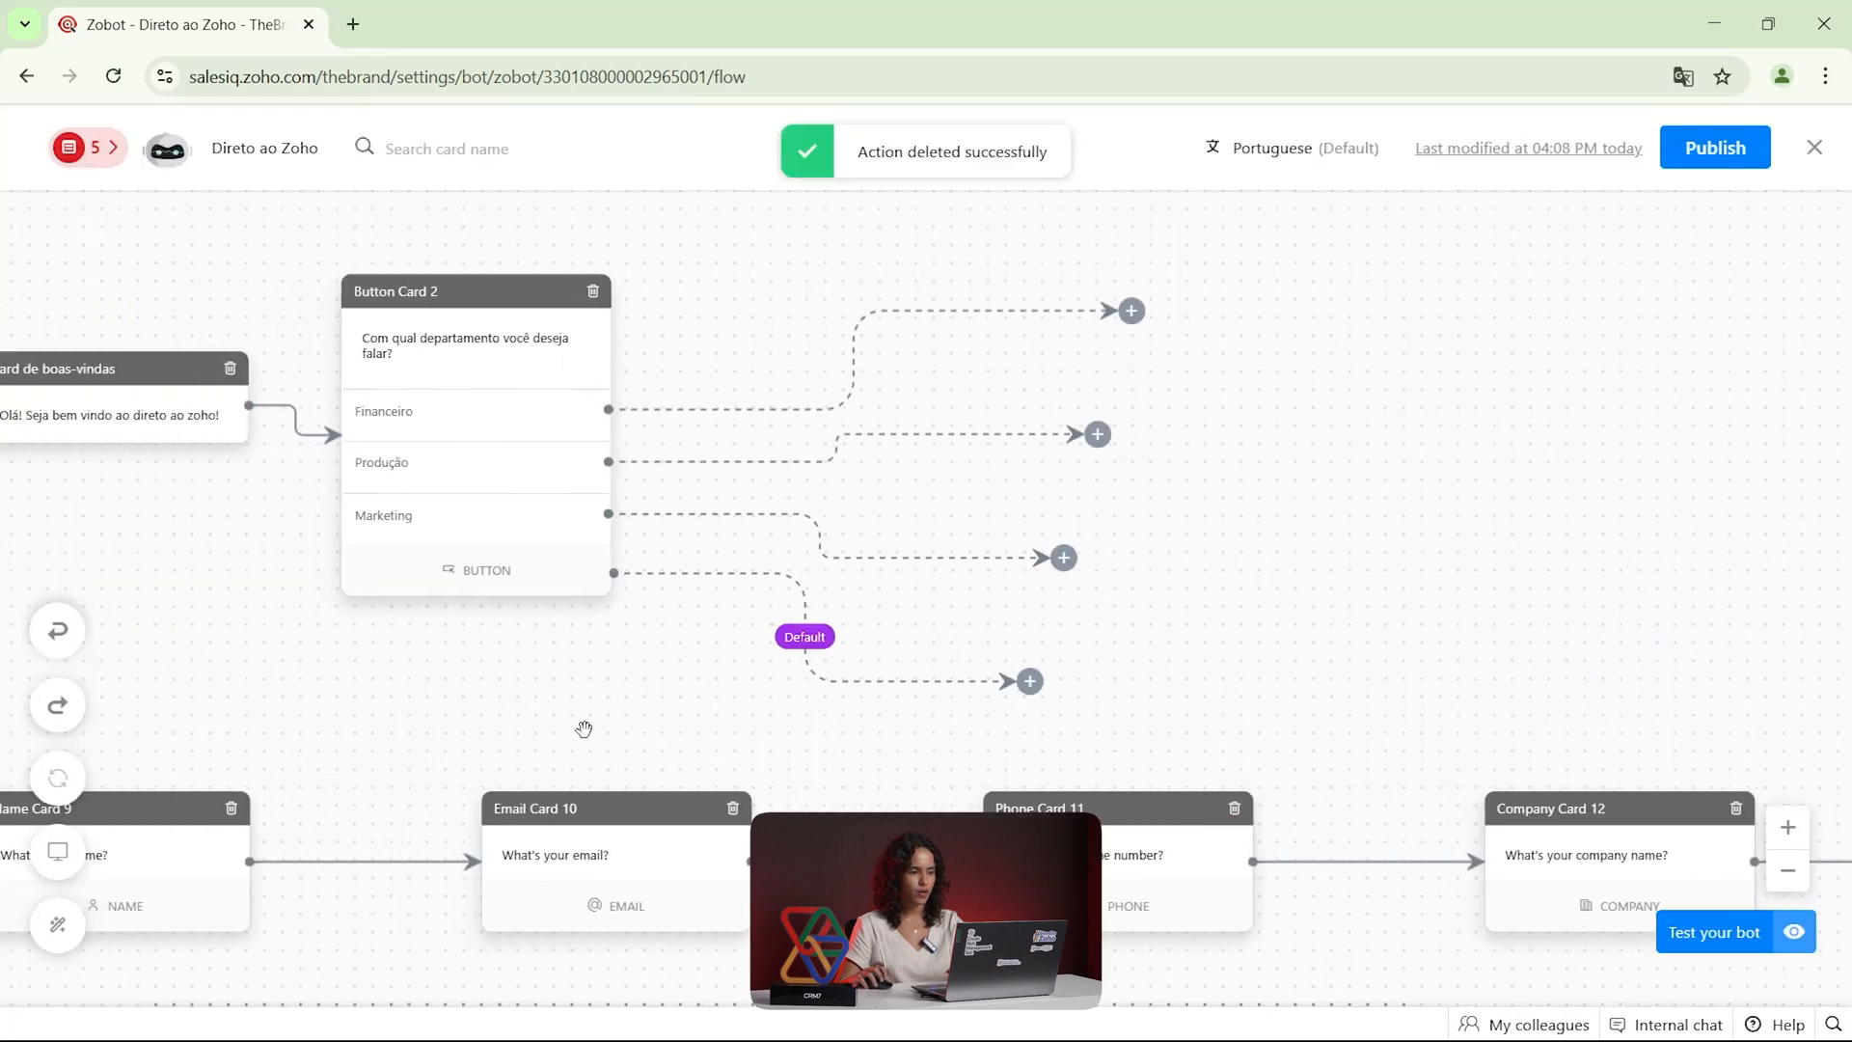
pyautogui.moveTo(445, 843); pyautogui.dragTo(1691, 339)
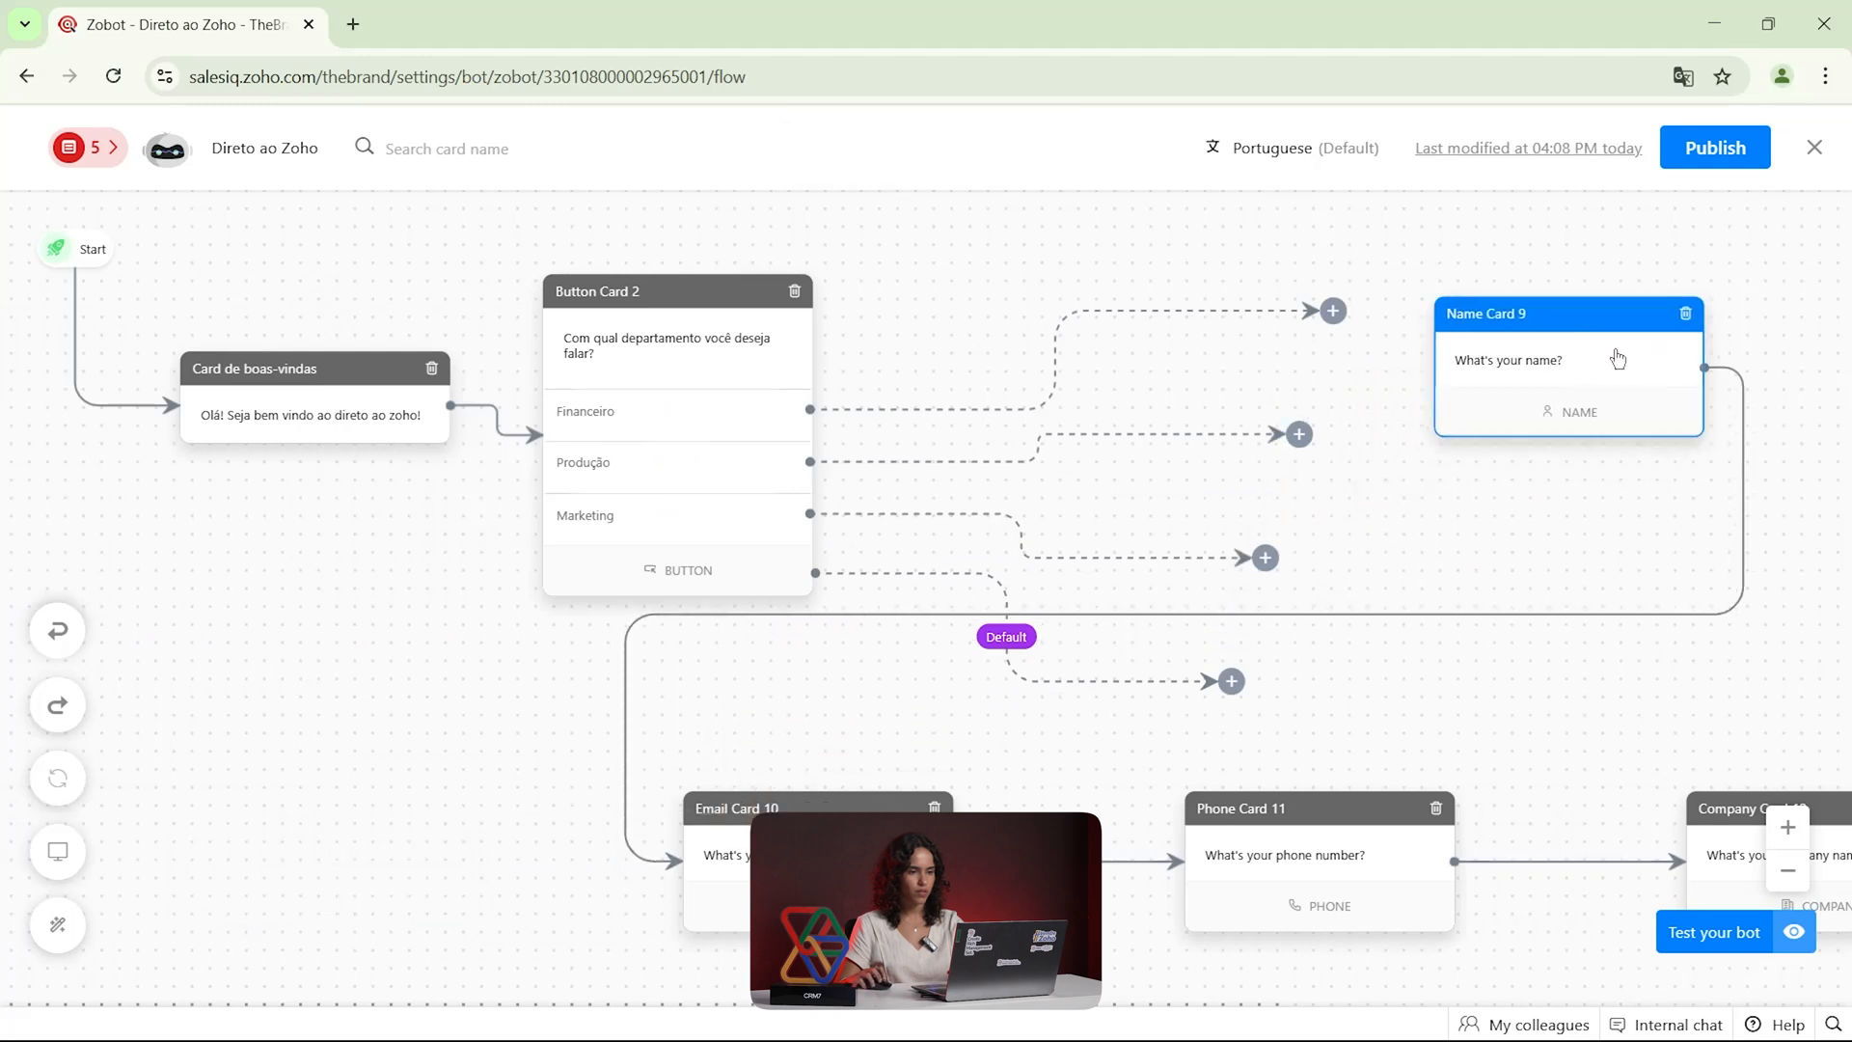
pyautogui.moveTo(1333, 310); pyautogui.dragTo(1526, 424)
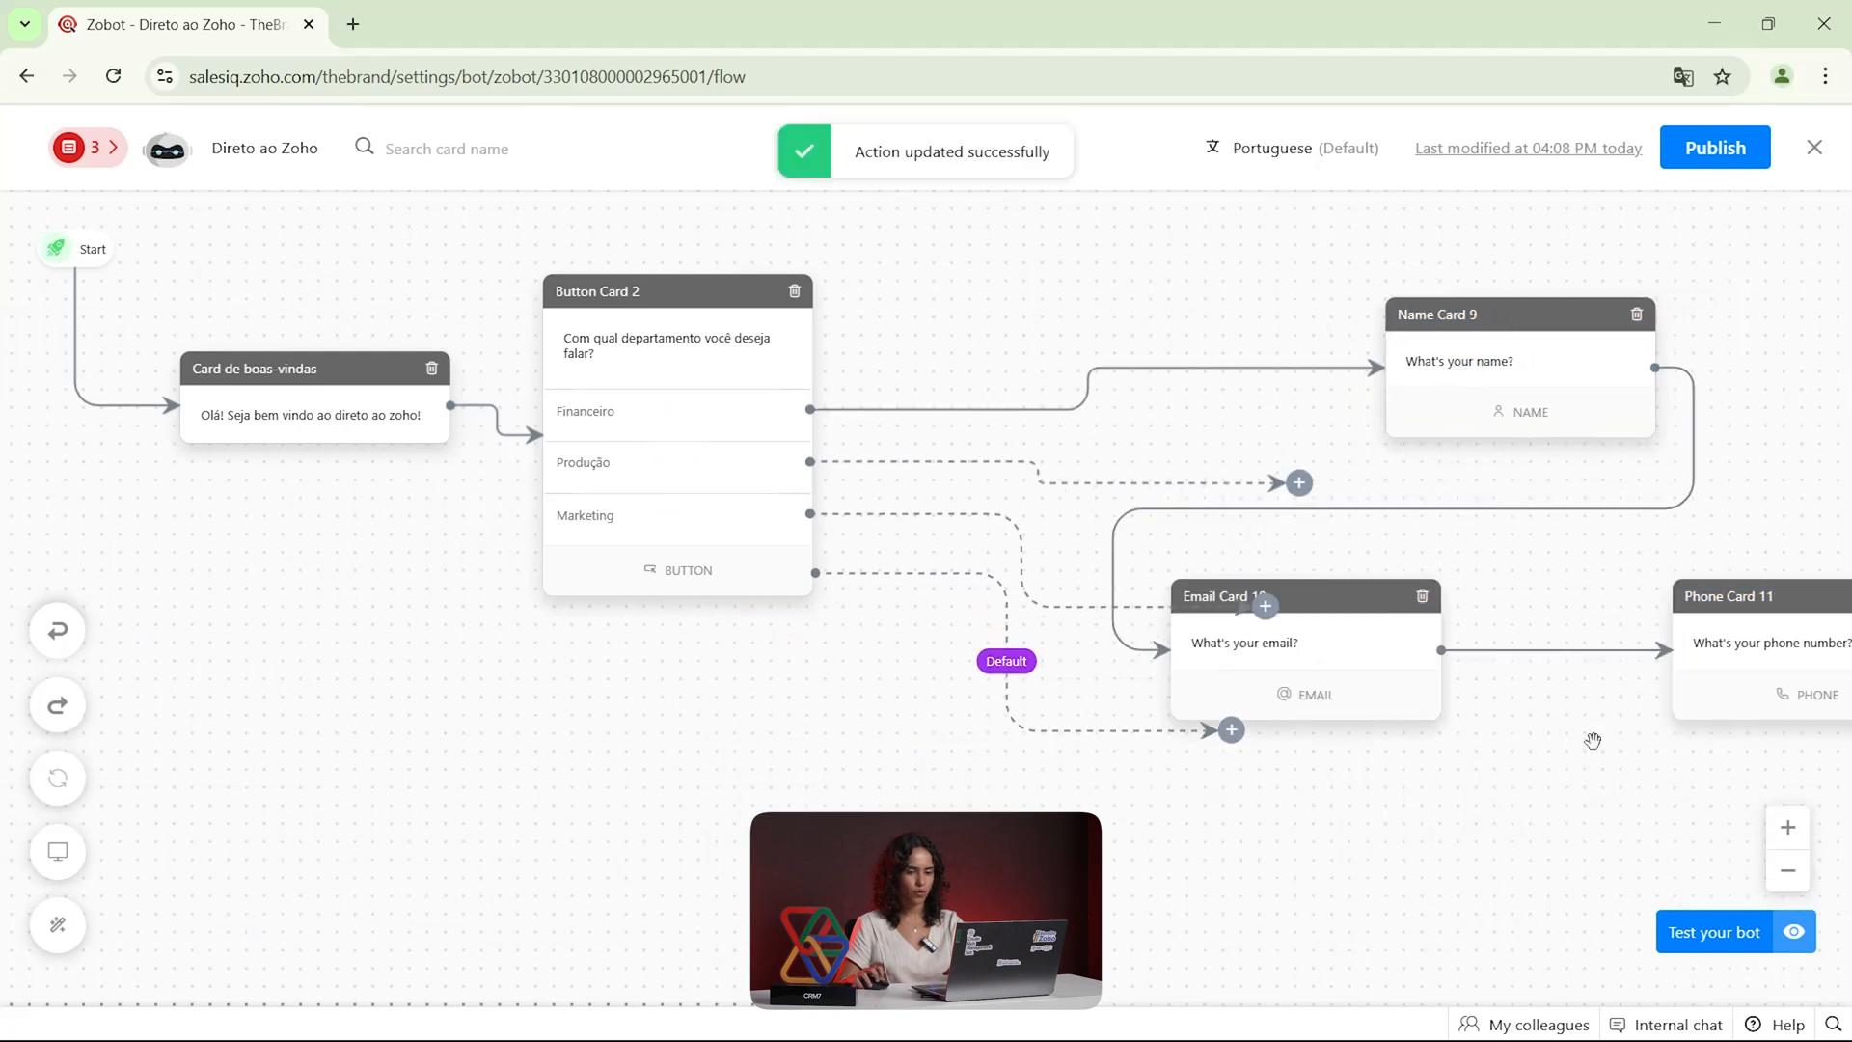
# Test the bot again with Financeiro, answer with the visitor's name, and submit the prefilled e-mail address
pyautogui.click(1713, 931)
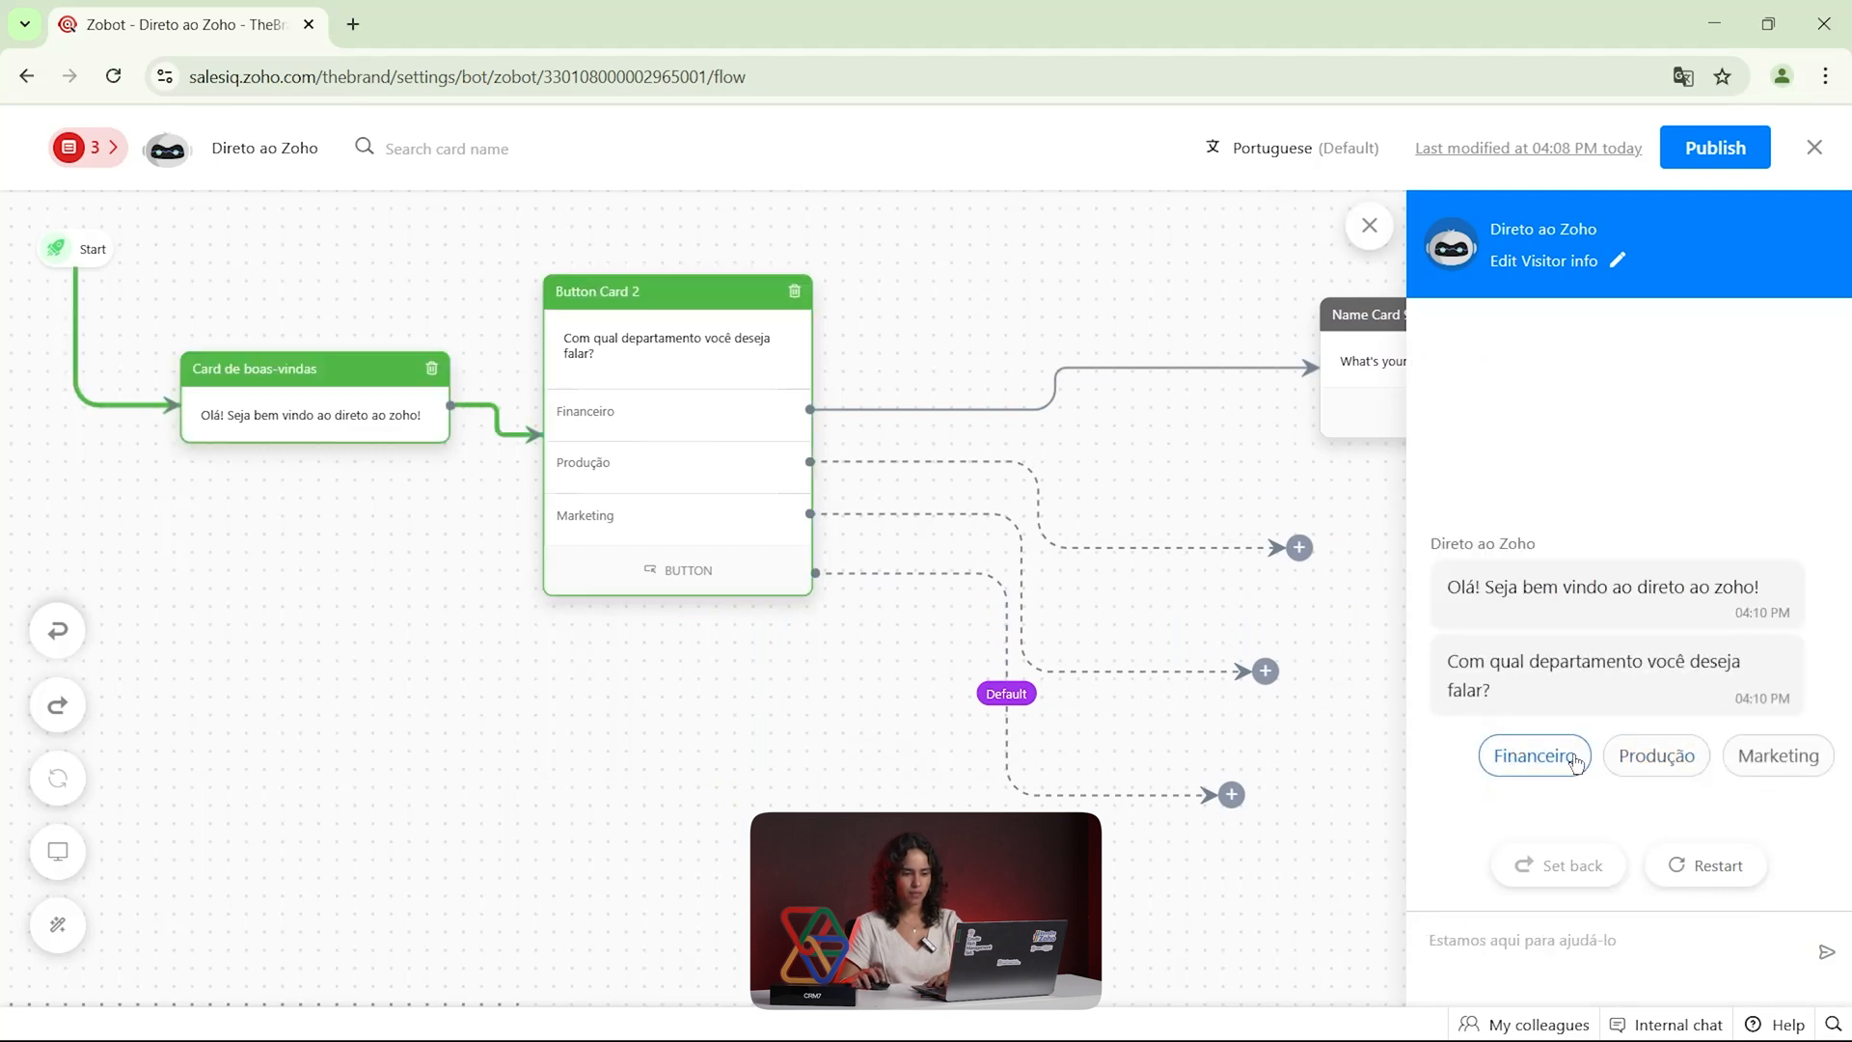
pyautogui.click(1530, 760)
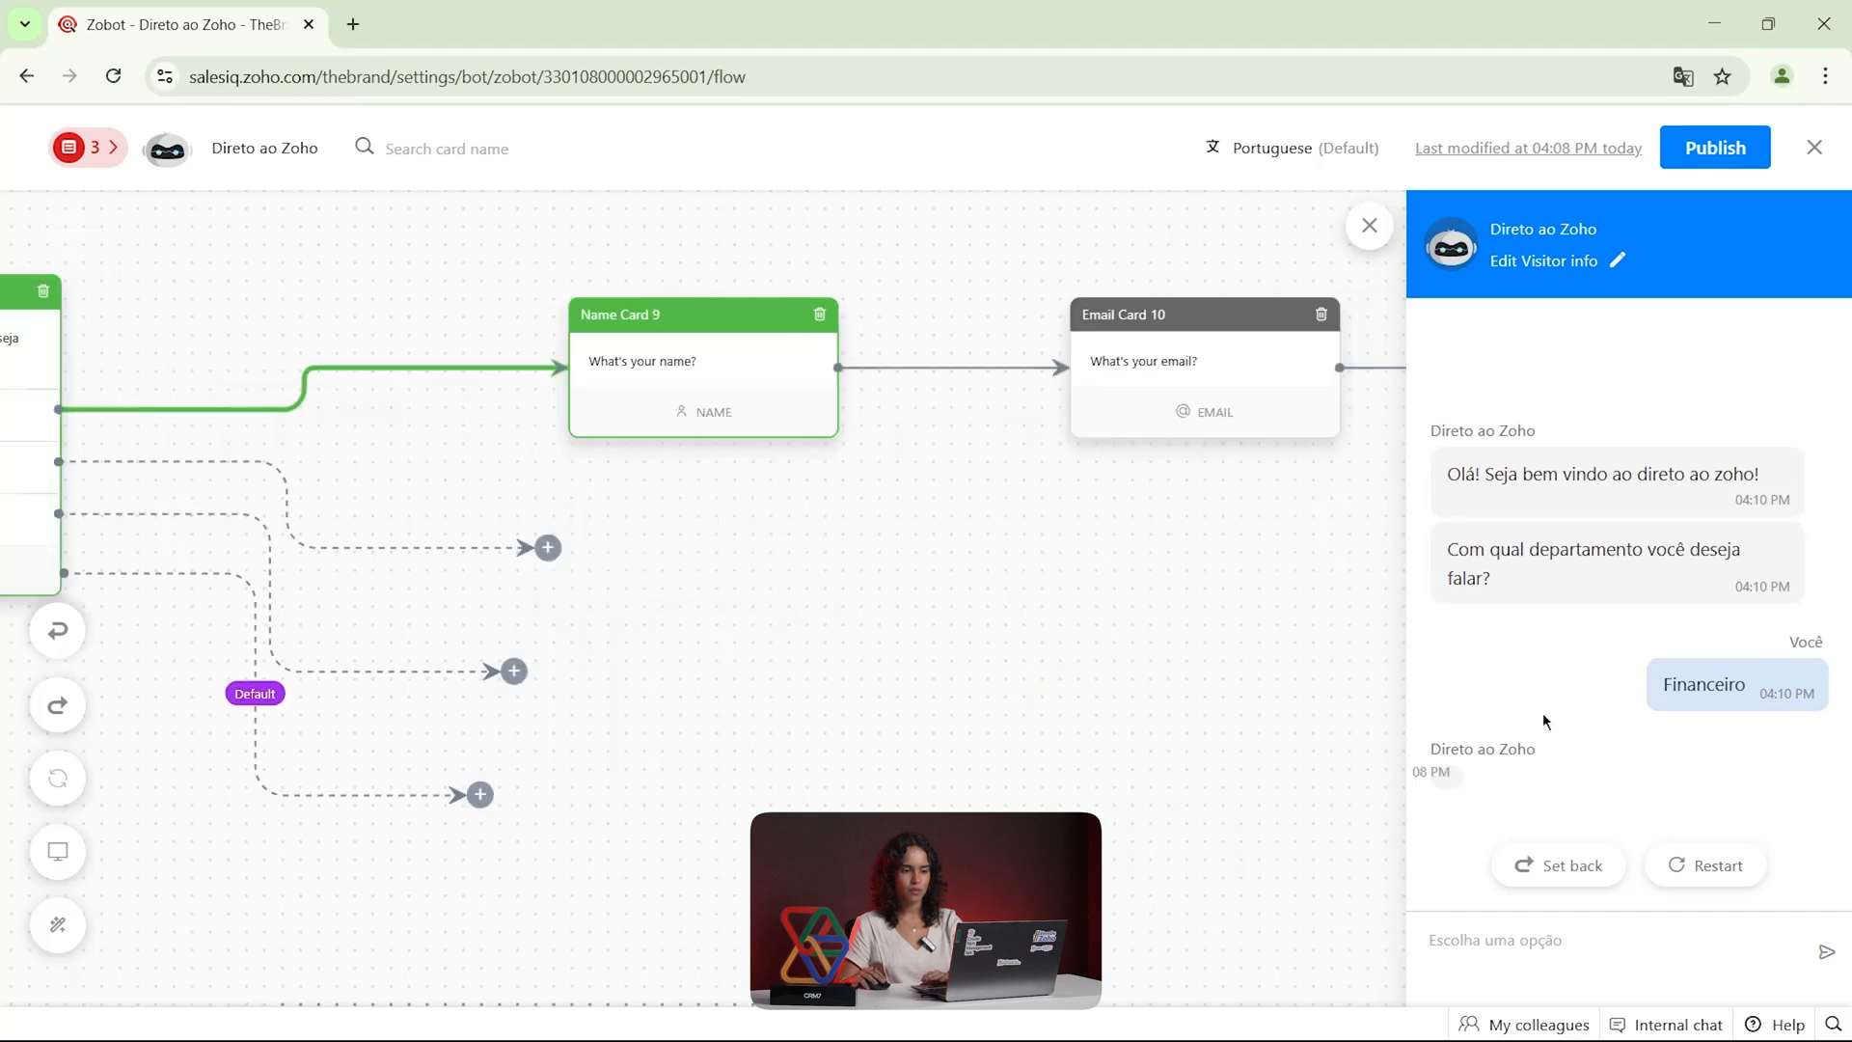
pyautogui.click(1574, 735)
pyautogui.write('Beatriz')
pyautogui.press('Return')
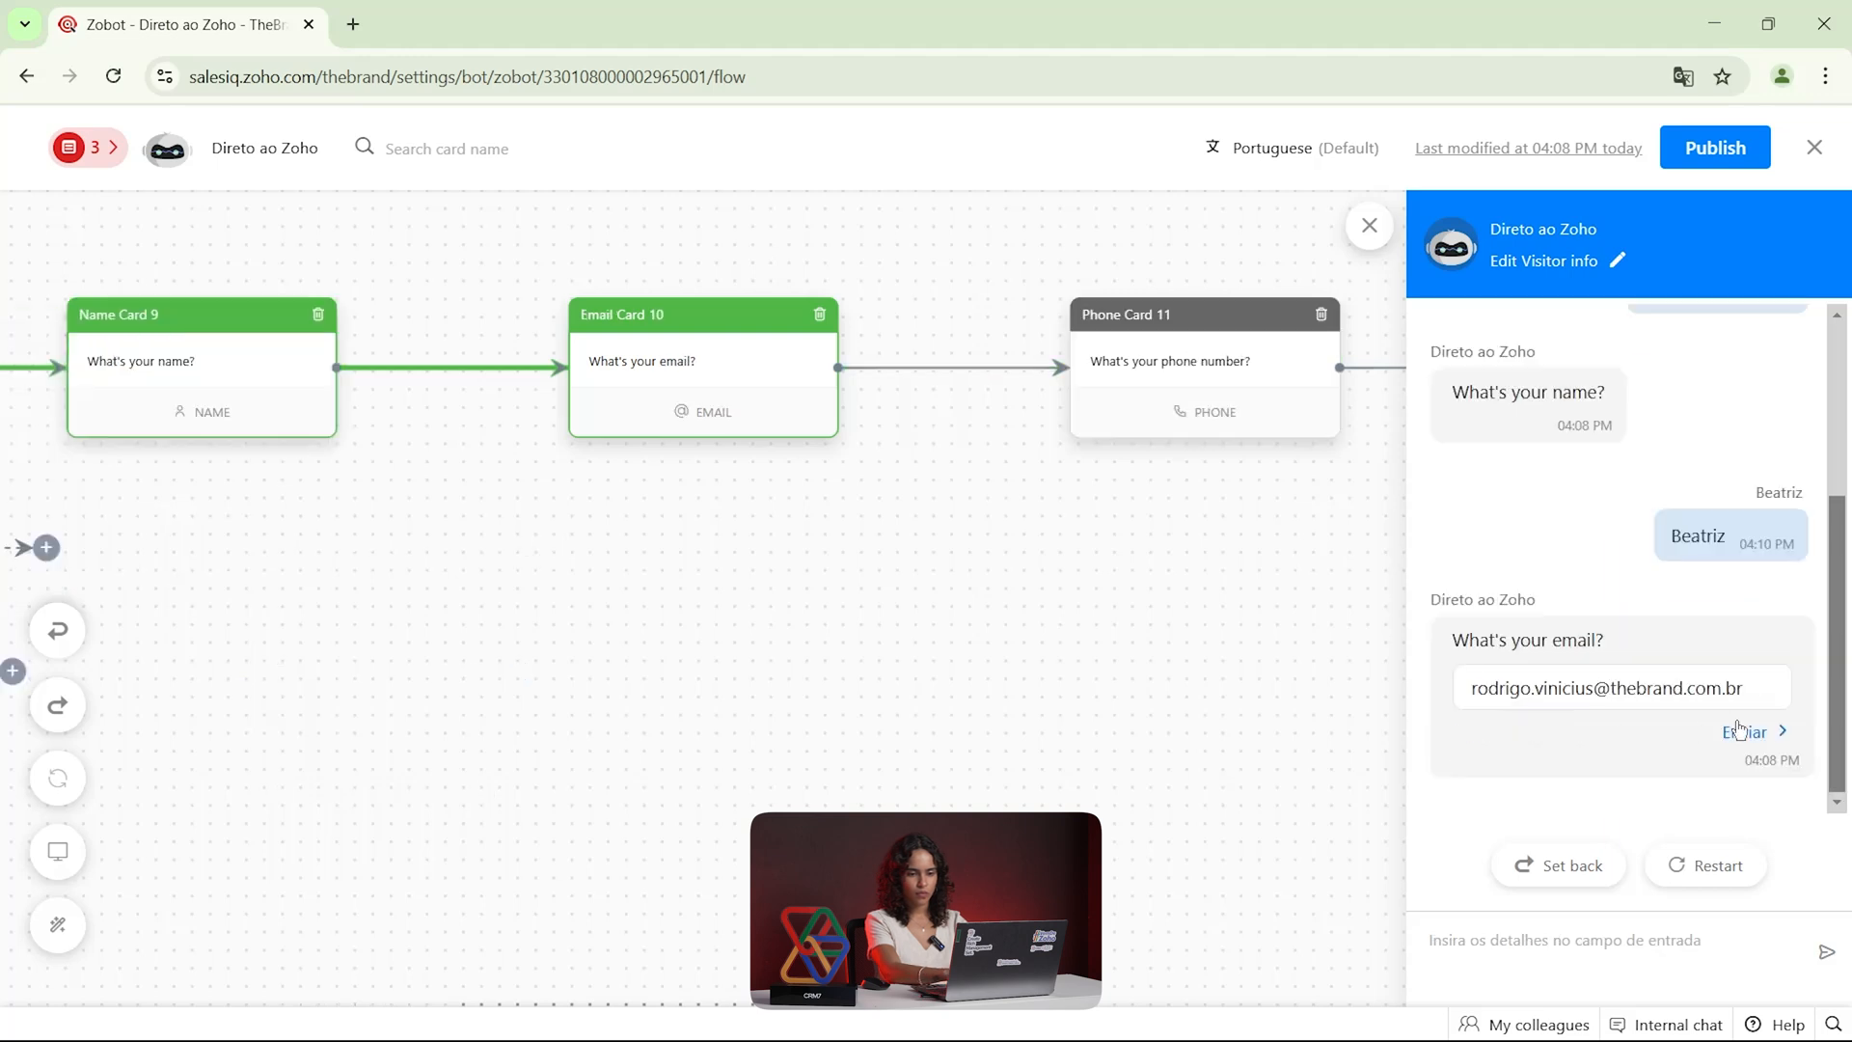
pyautogui.click(1742, 735)
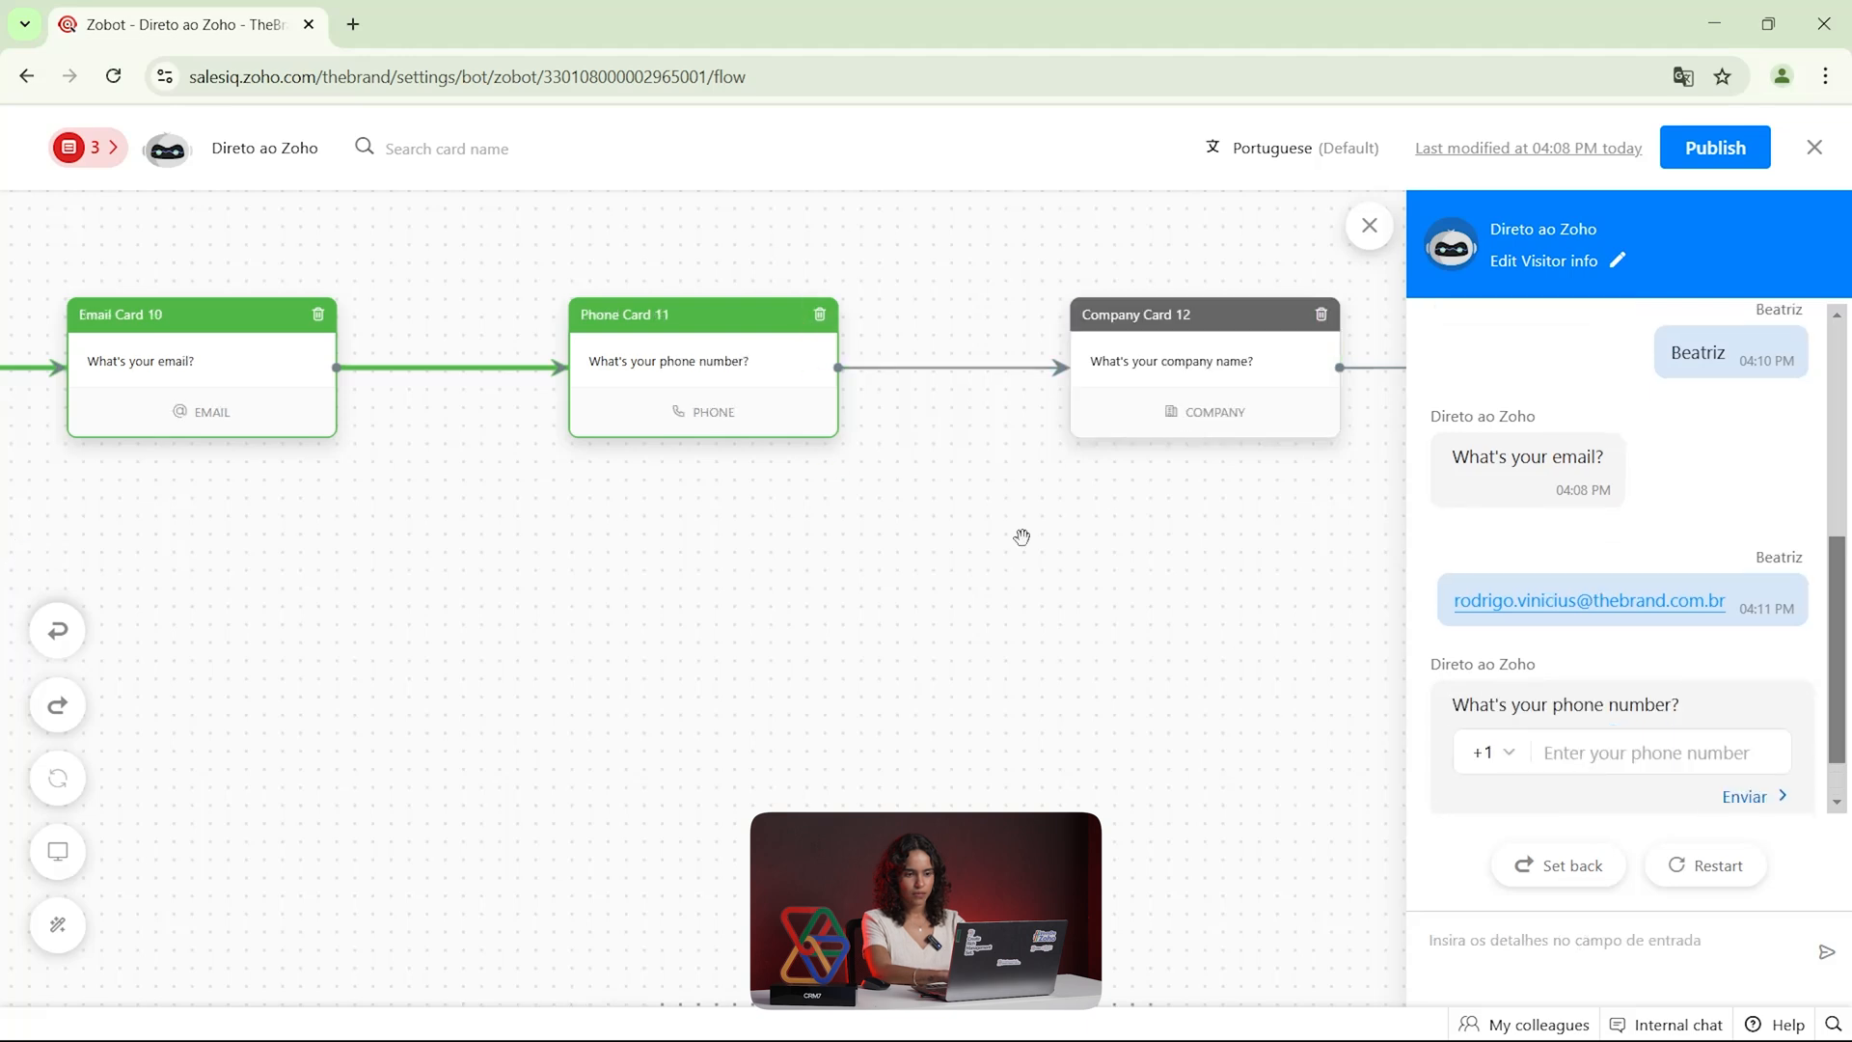
# Set the country code of the test chat's phone question to Brazil (+55)
pyautogui.click(1488, 752)
pyautogui.scroll(-2, 1575, 573)
pyautogui.scroll(-10, 1575, 574)
pyautogui.scroll(-1, 1575, 573)
pyautogui.scroll(4, 1575, 573)
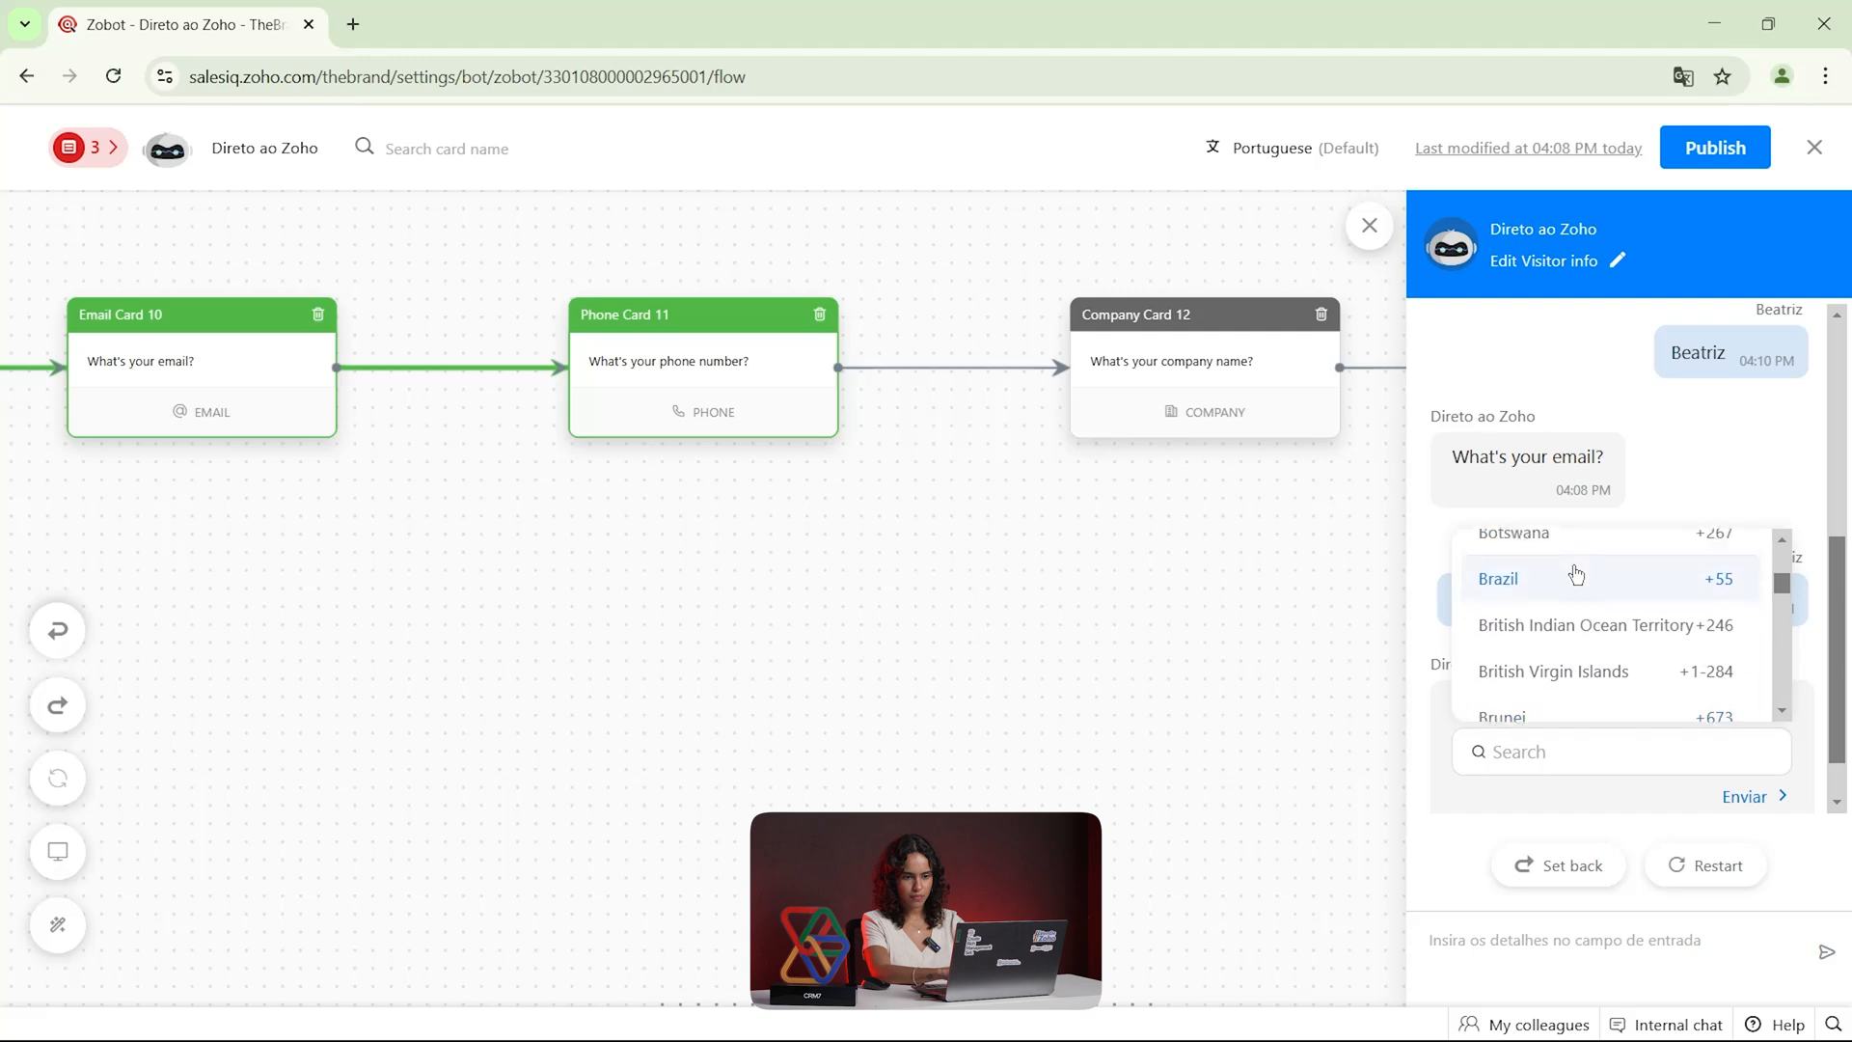
pyautogui.click(1581, 627)
pyautogui.click(1502, 753)
pyautogui.scroll(-4, 1640, 636)
pyautogui.scroll(-6, 1588, 629)
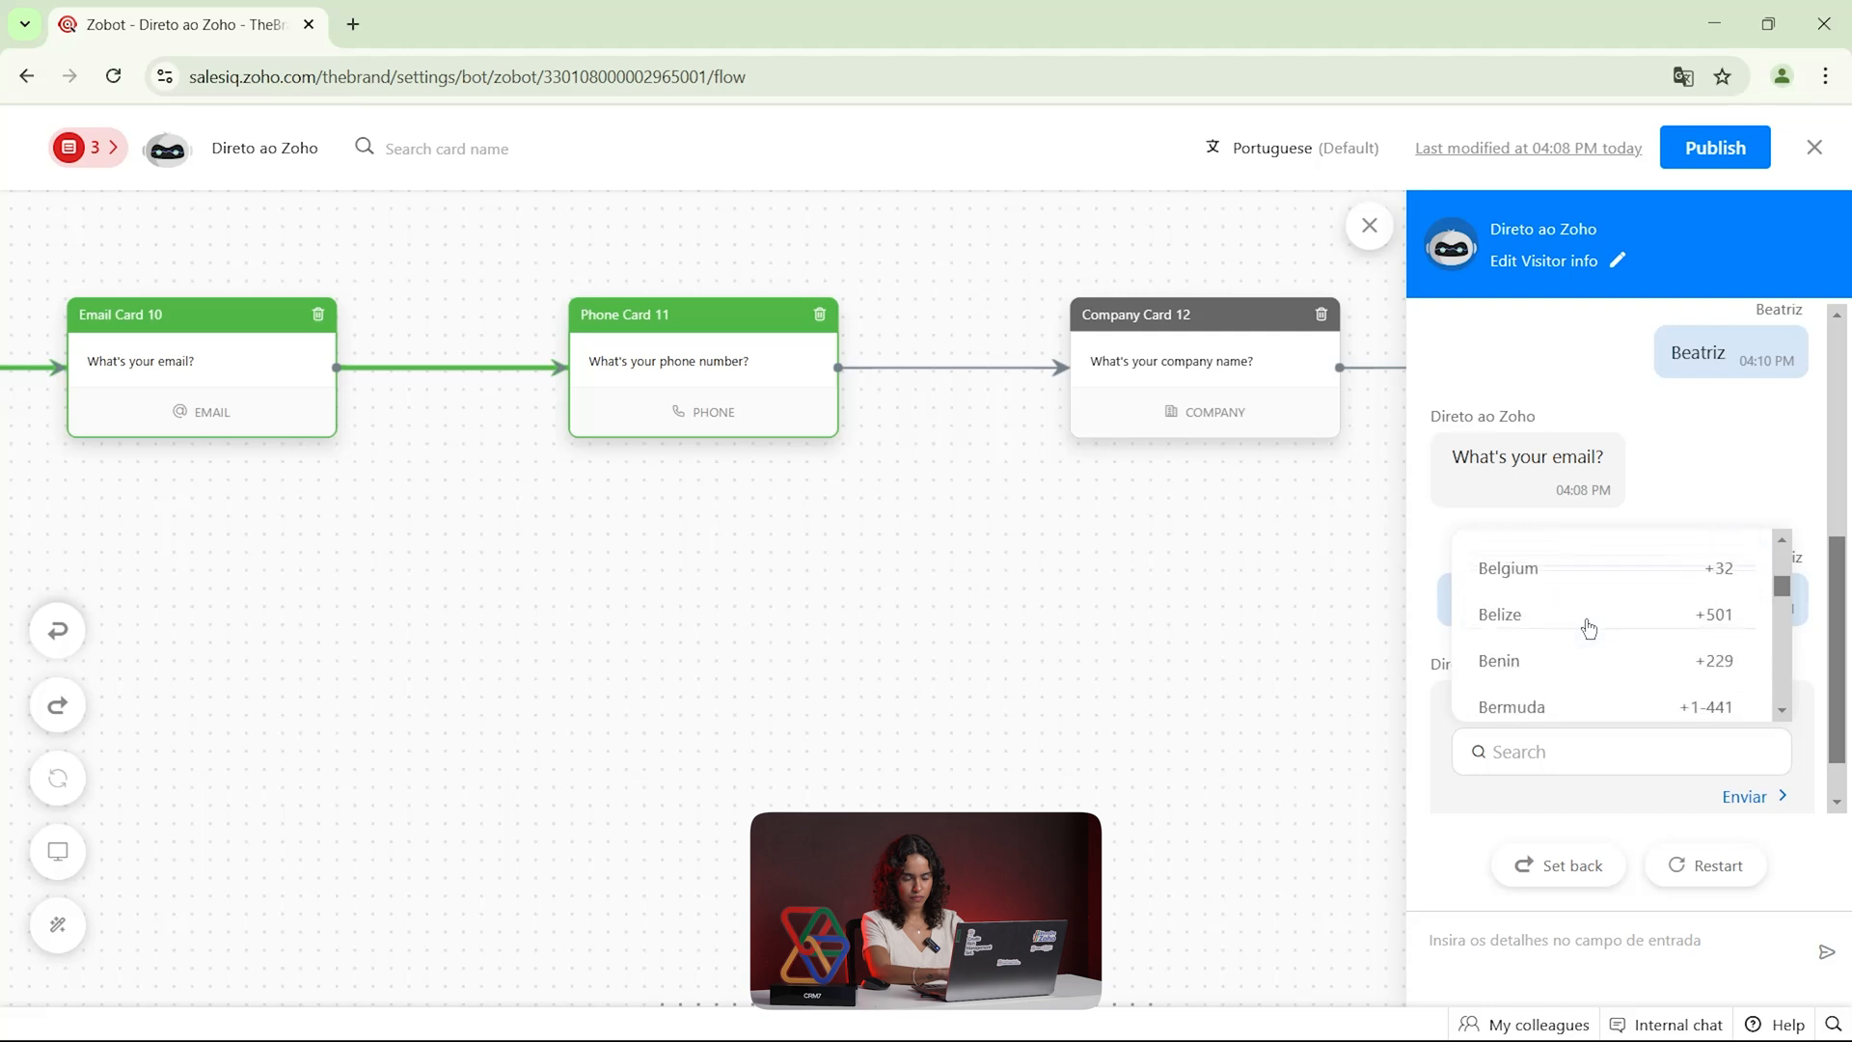
pyautogui.scroll(-3, 1589, 628)
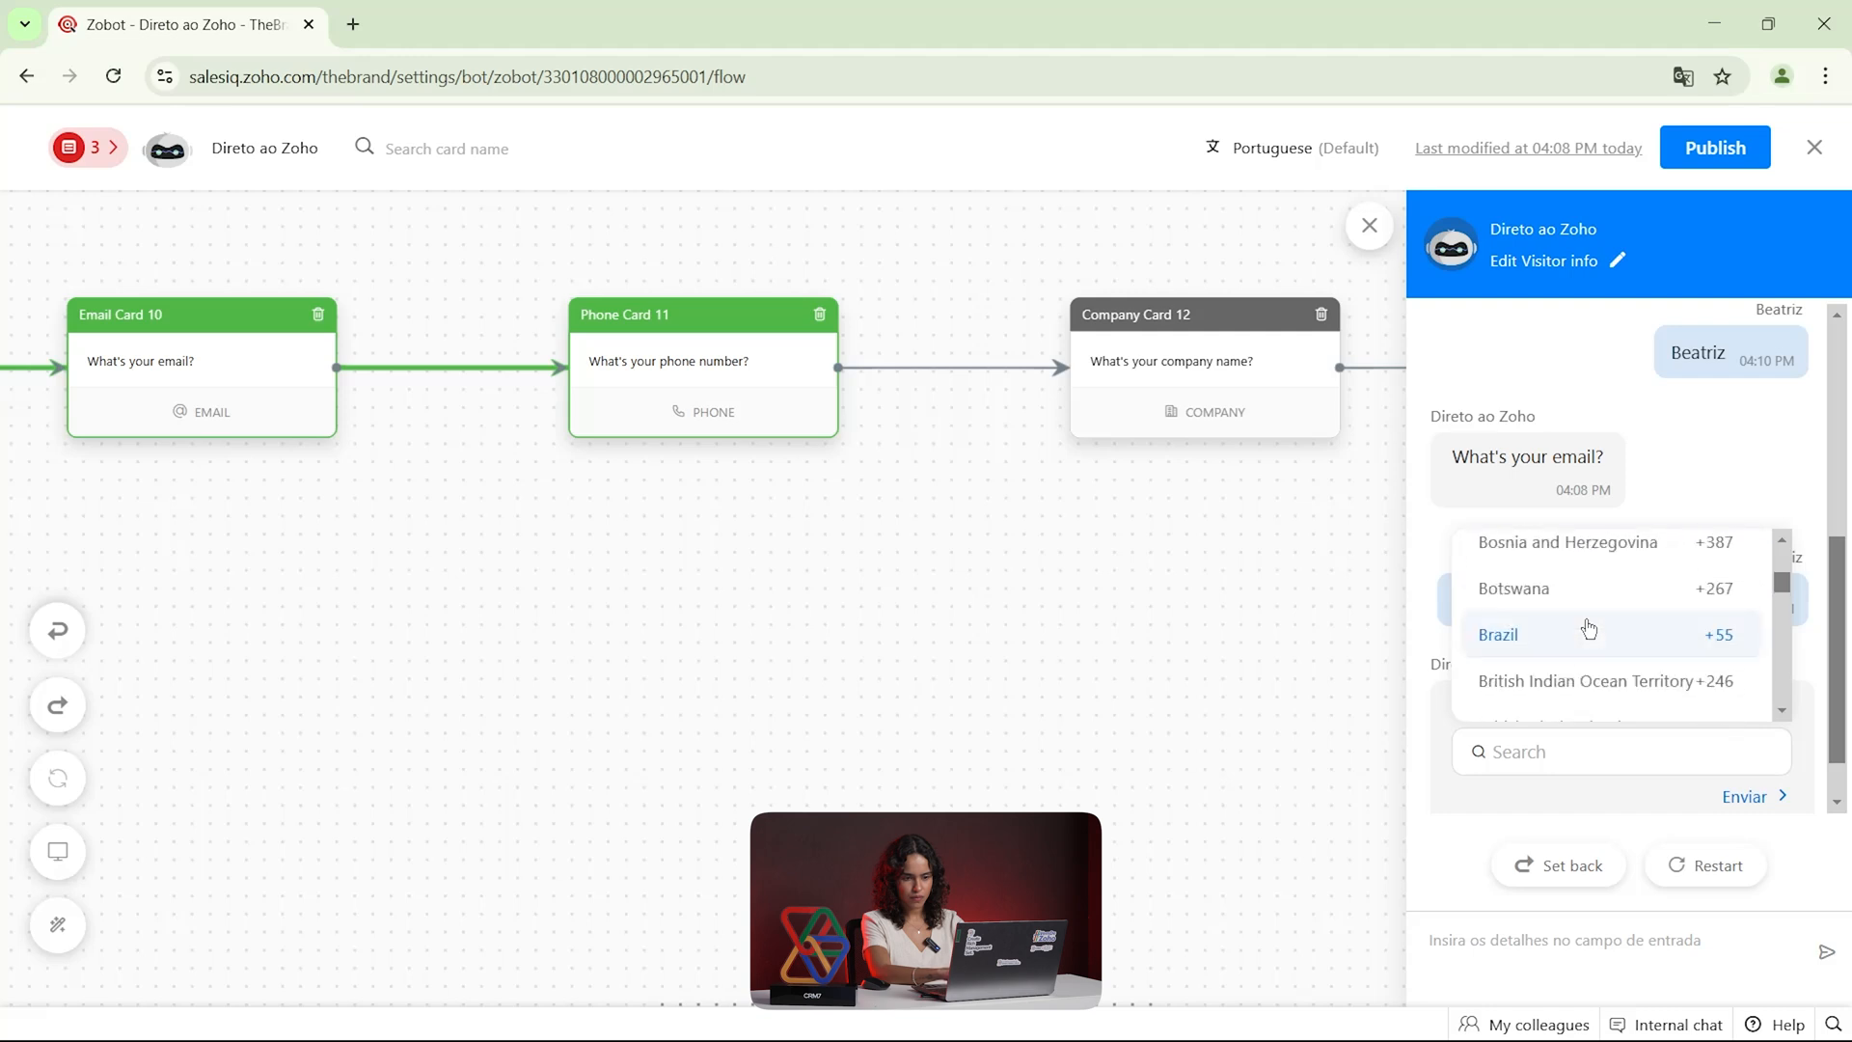
pyautogui.click(1589, 629)
# Enter the visitor's phone number in the test chat and submit it
pyautogui.click(1614, 745)
pyautogui.write('11')
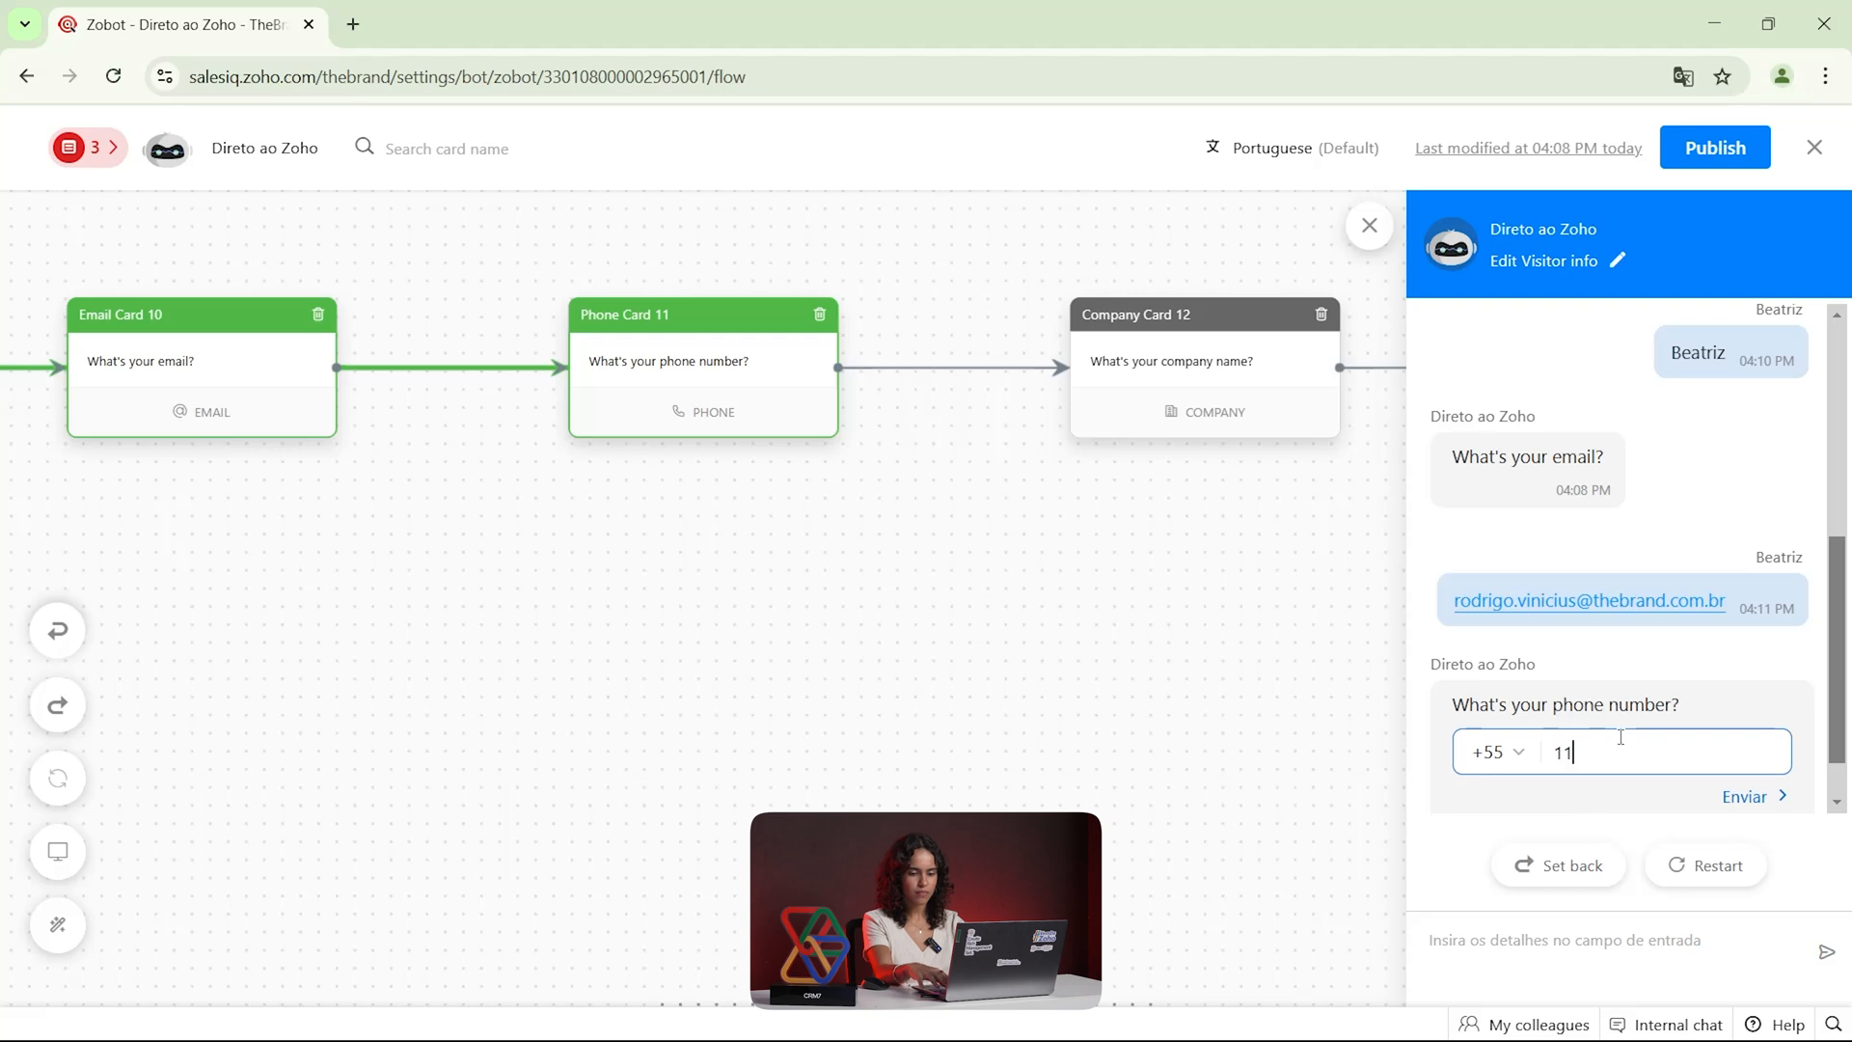
pyautogui.write('999999999')
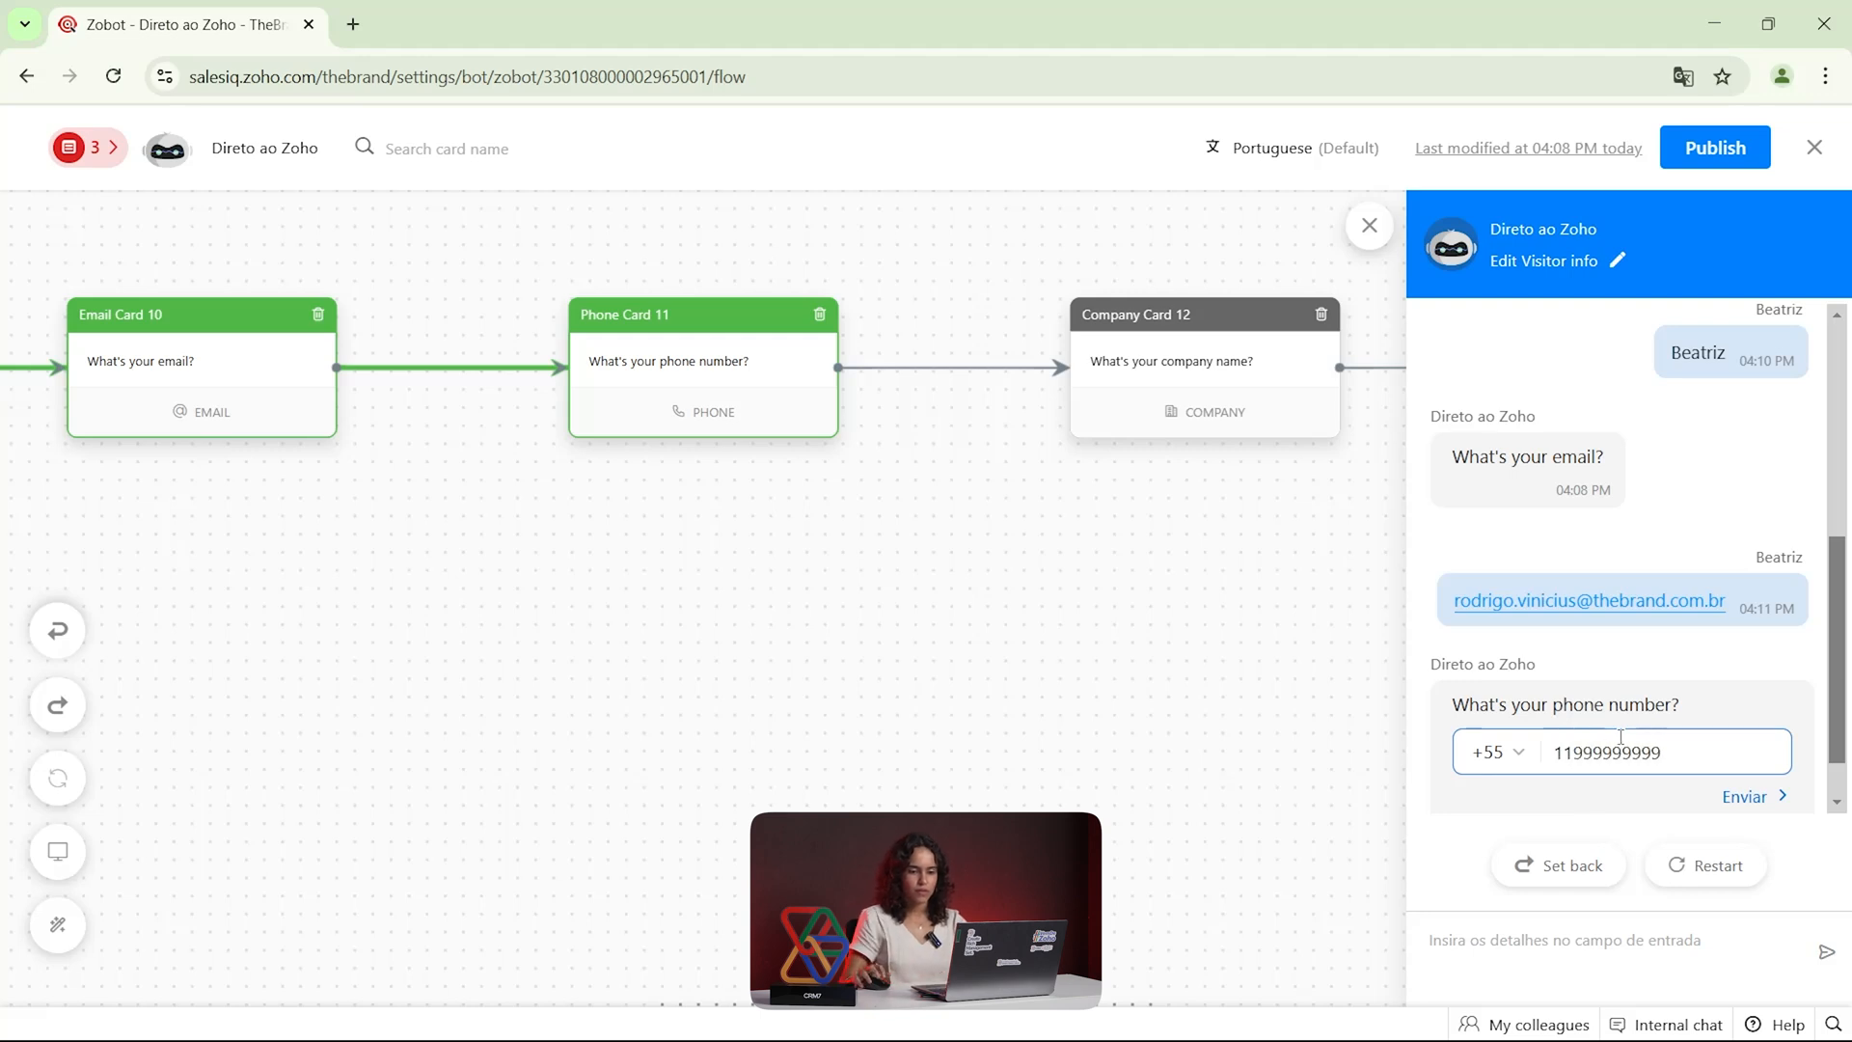
pyautogui.click(1751, 798)
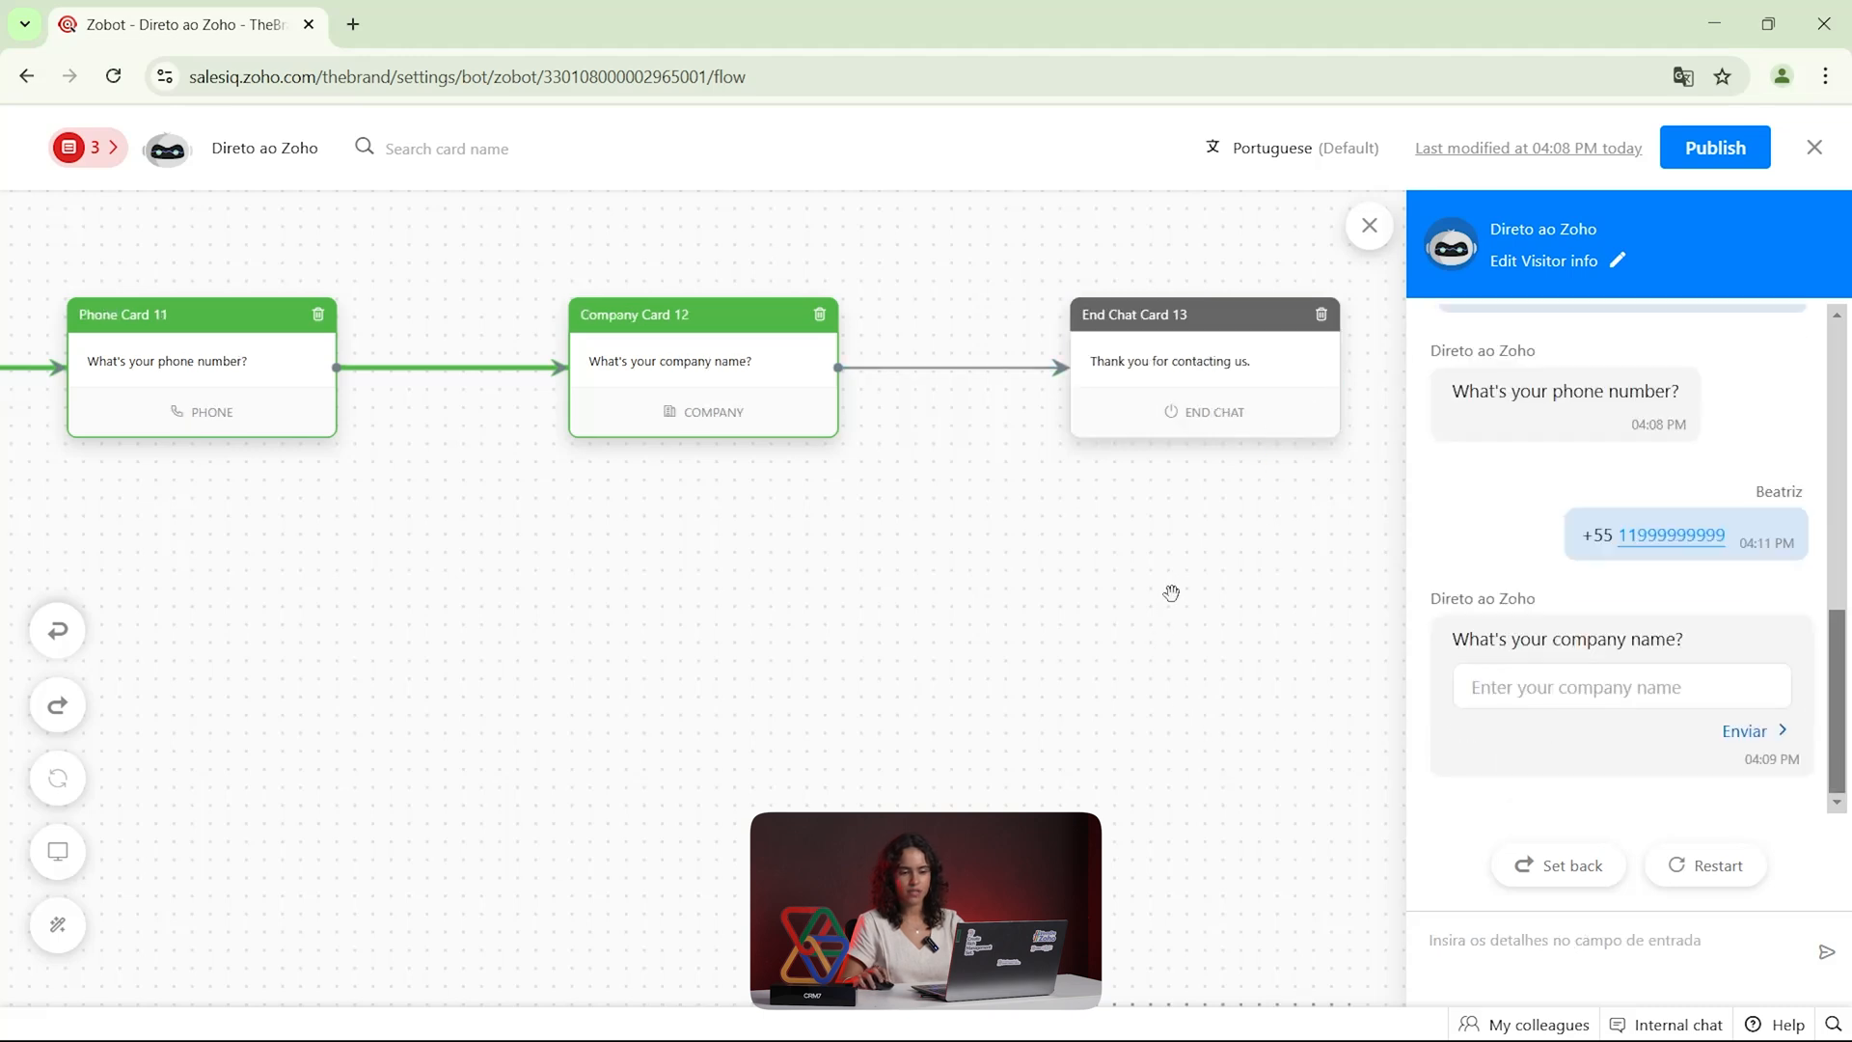
# Review the test conversation and the end of the flow, then leave the bot settings and open the Chats list
pyautogui.moveTo(1244, 620); pyautogui.dragTo(1083, 653)
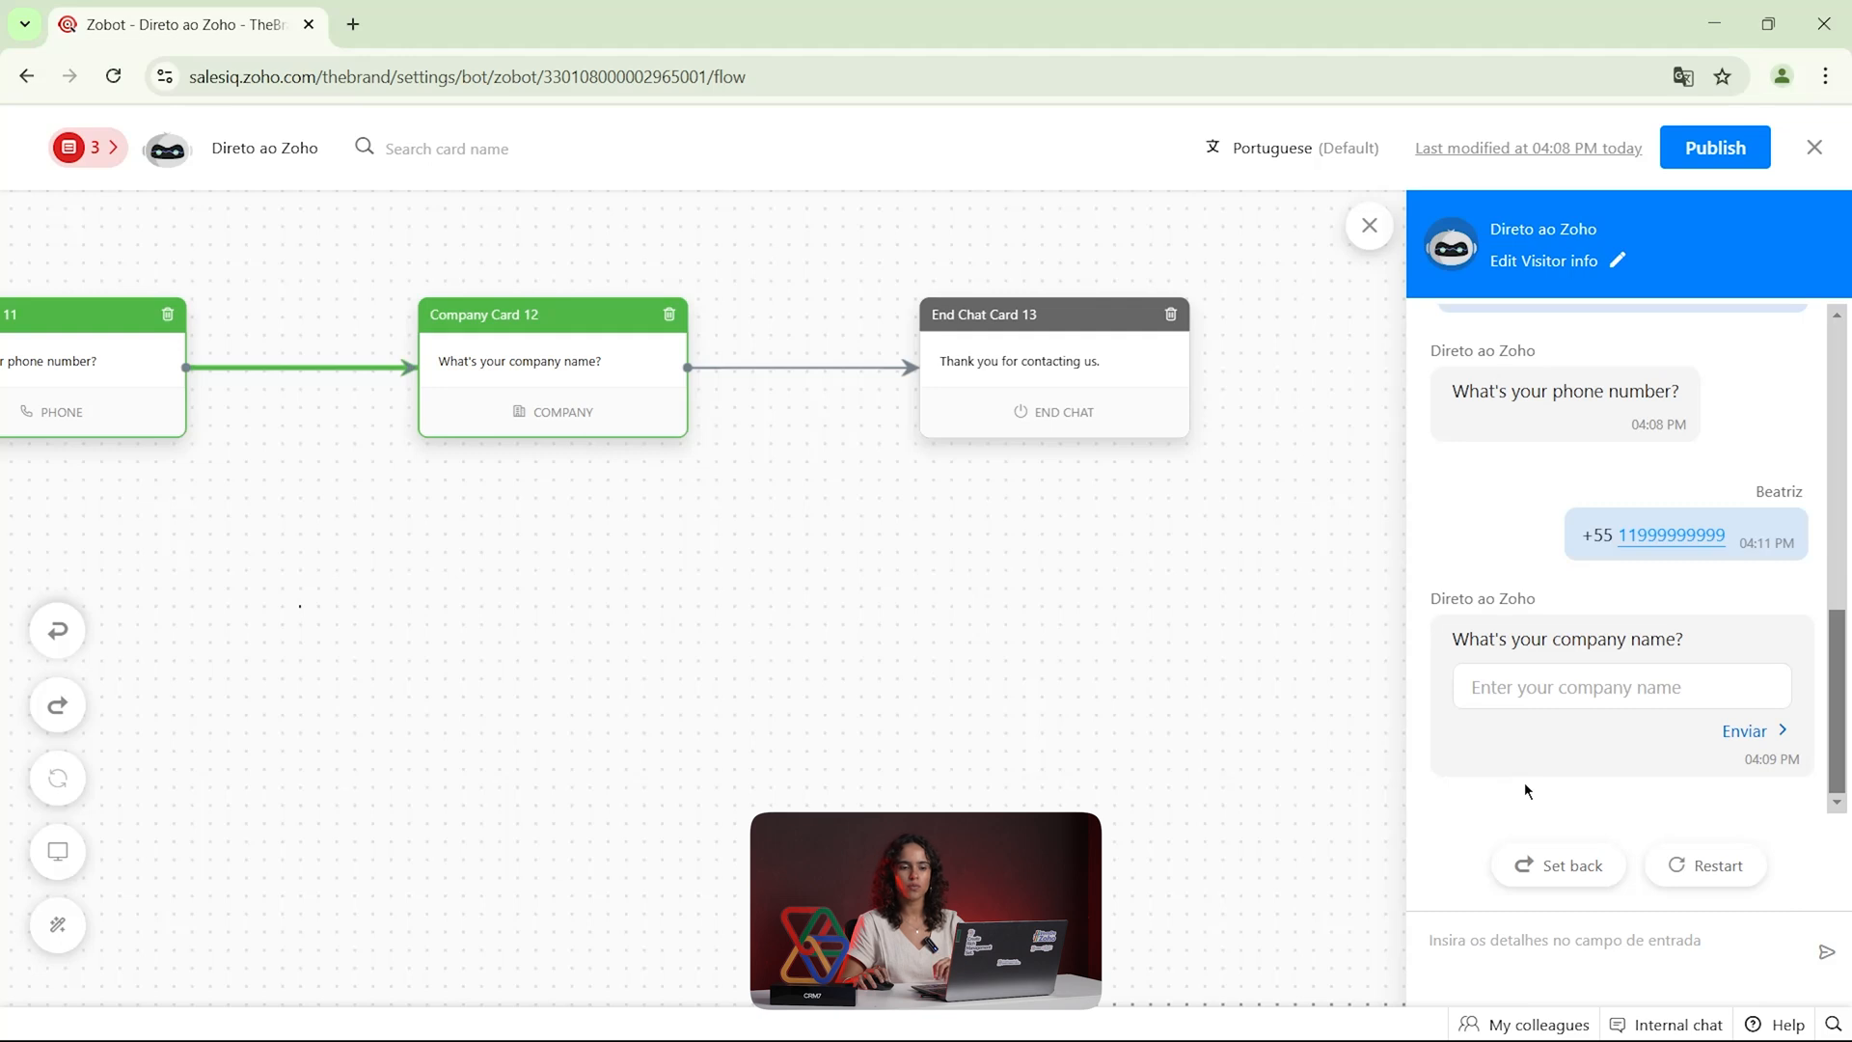
pyautogui.scroll(8, 1528, 733)
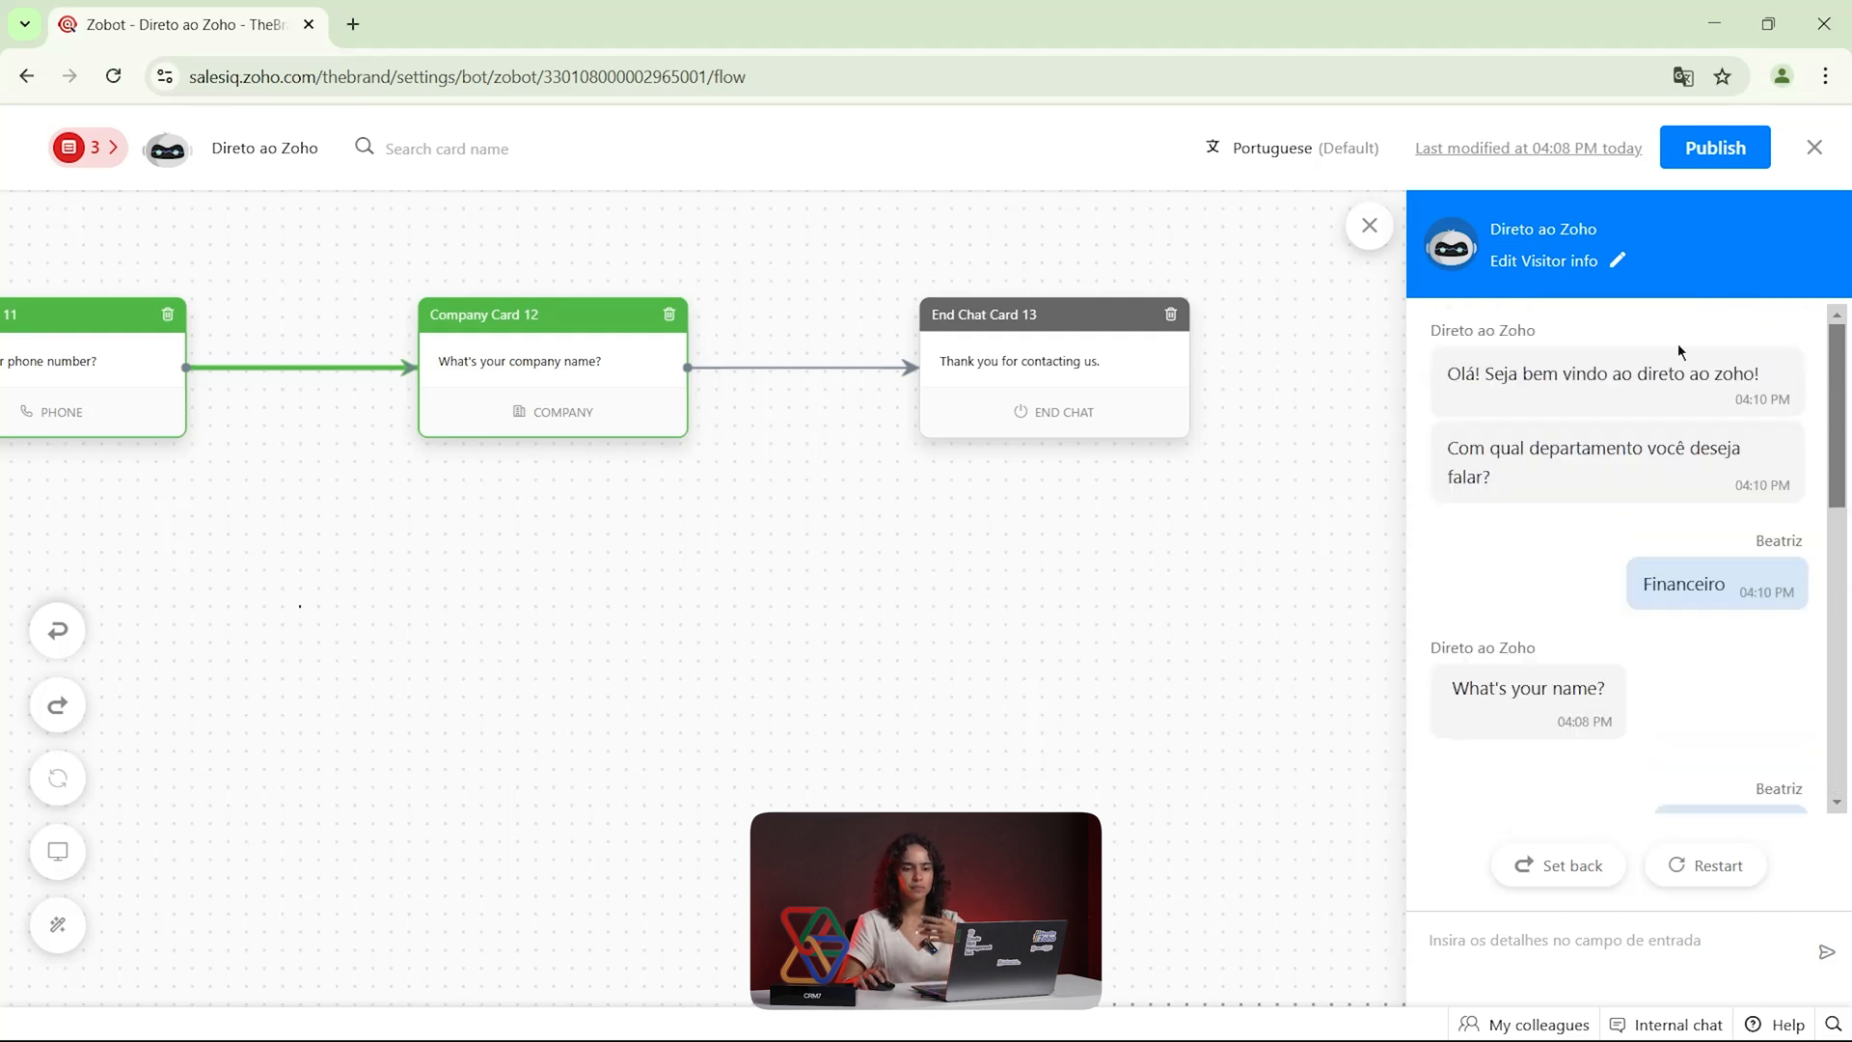
pyautogui.click(1812, 149)
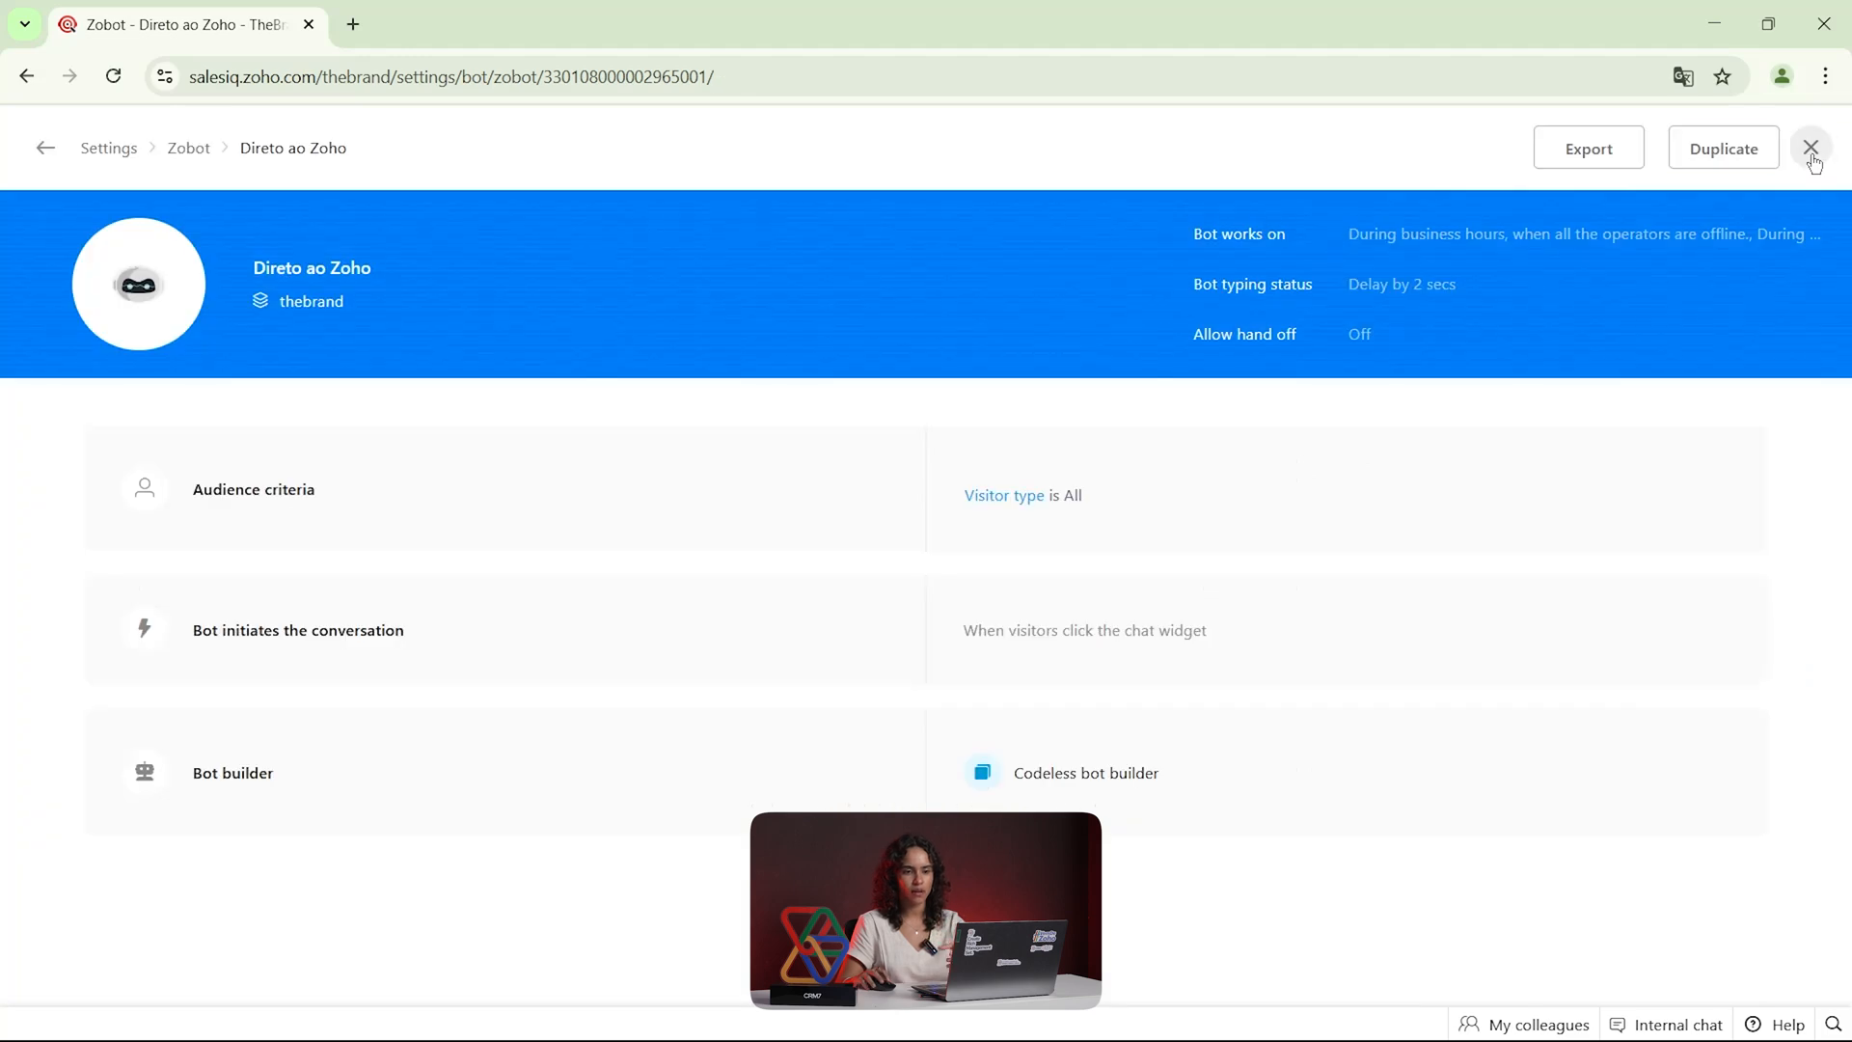
pyautogui.click(1811, 149)
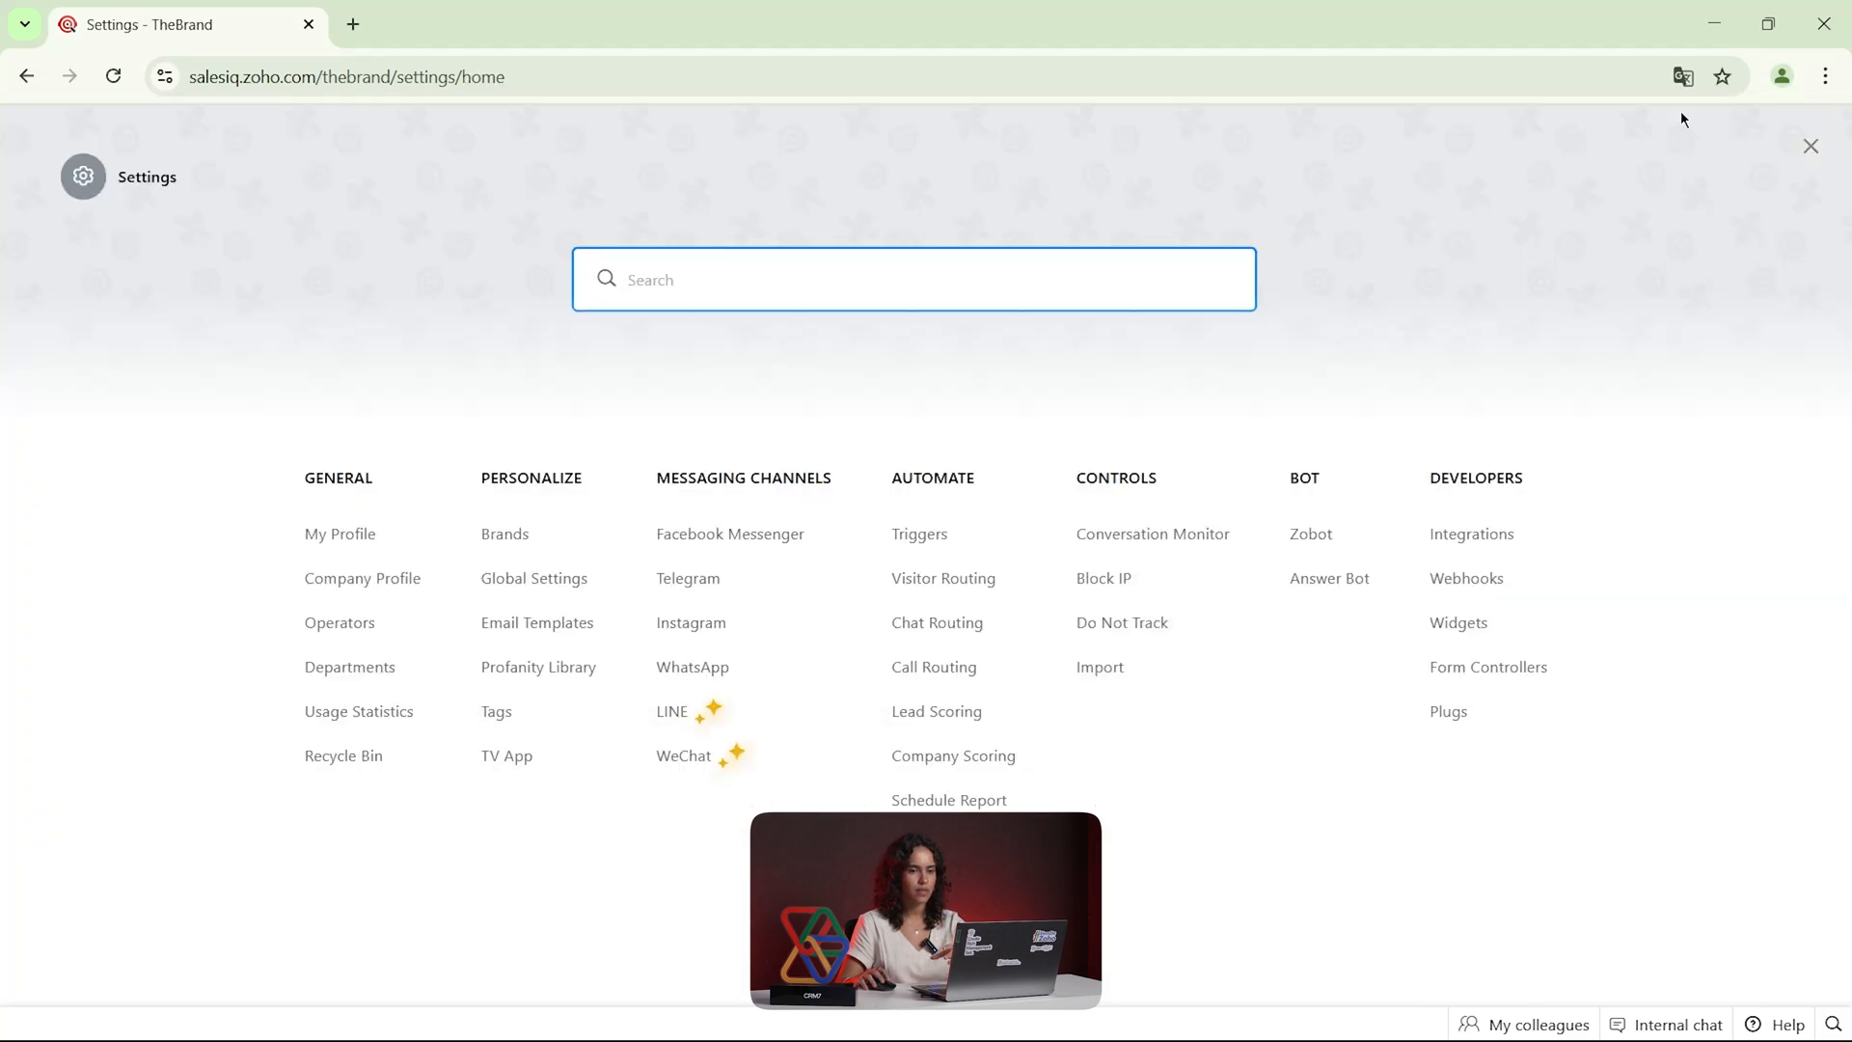
pyautogui.click(1810, 147)
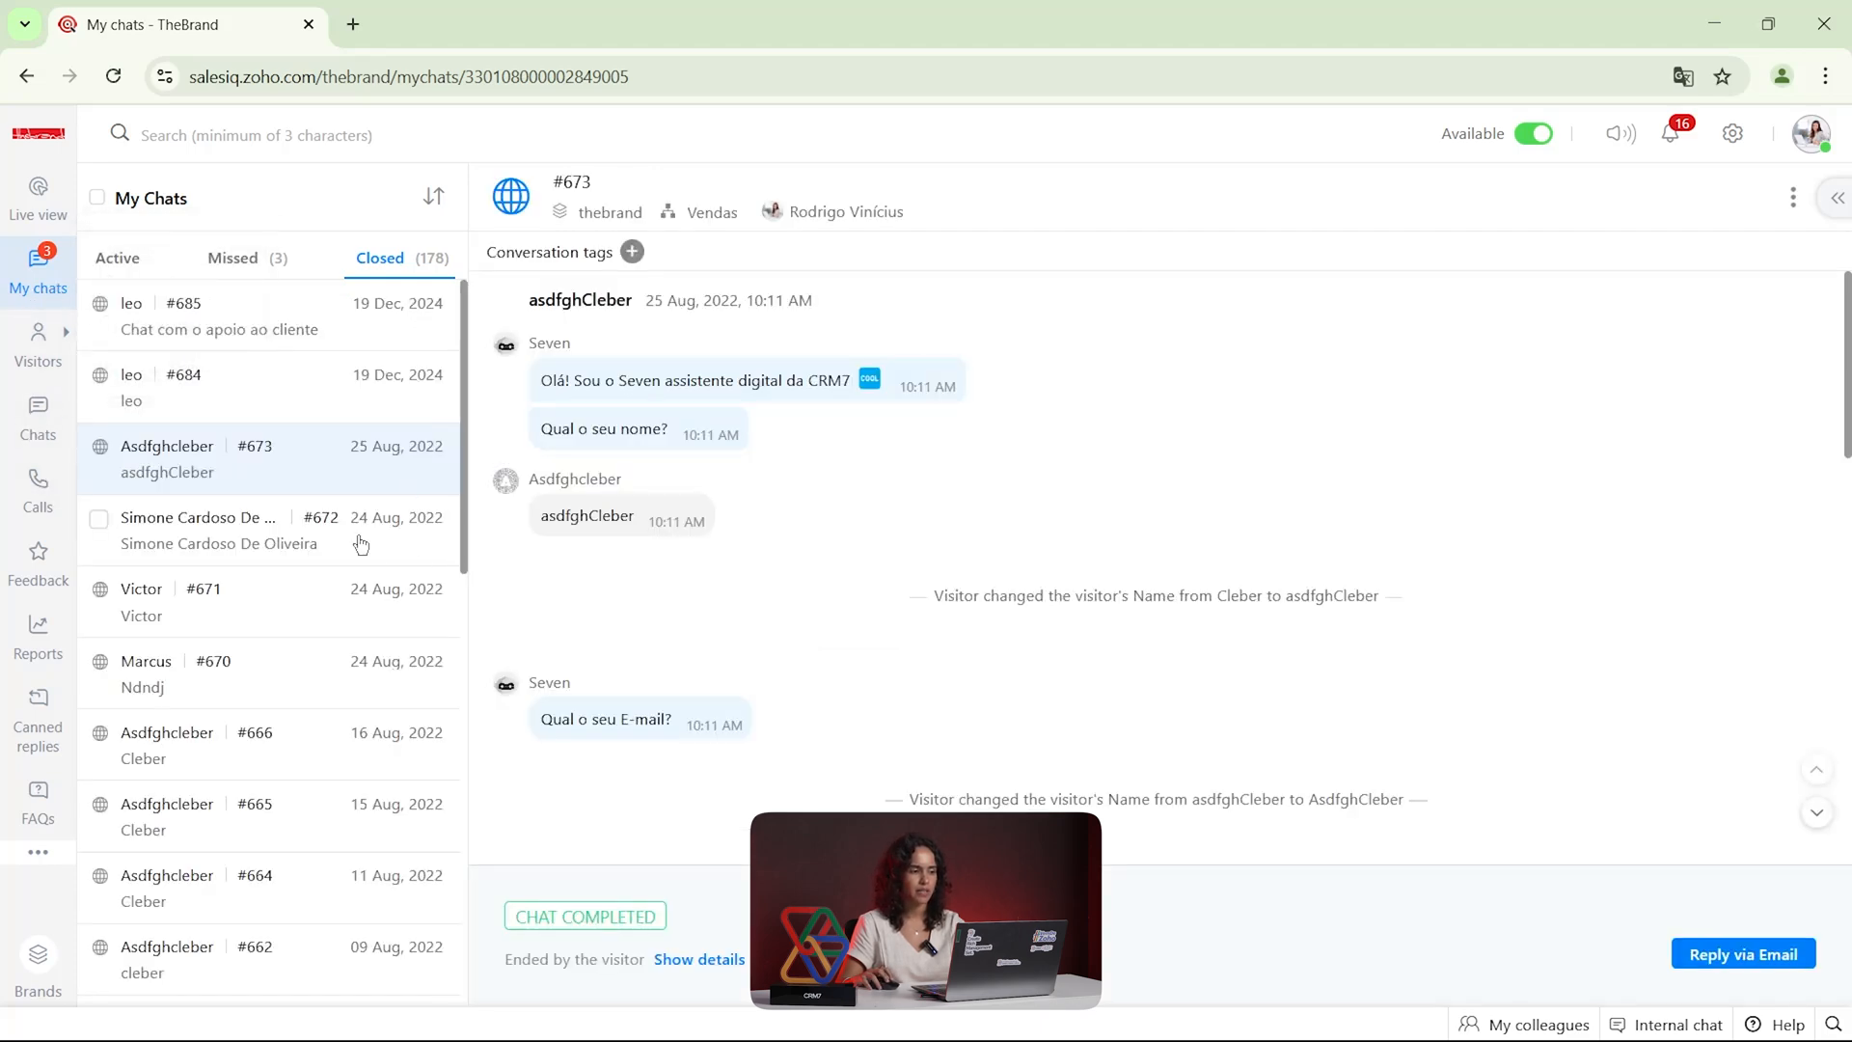
pyautogui.click(26, 418)
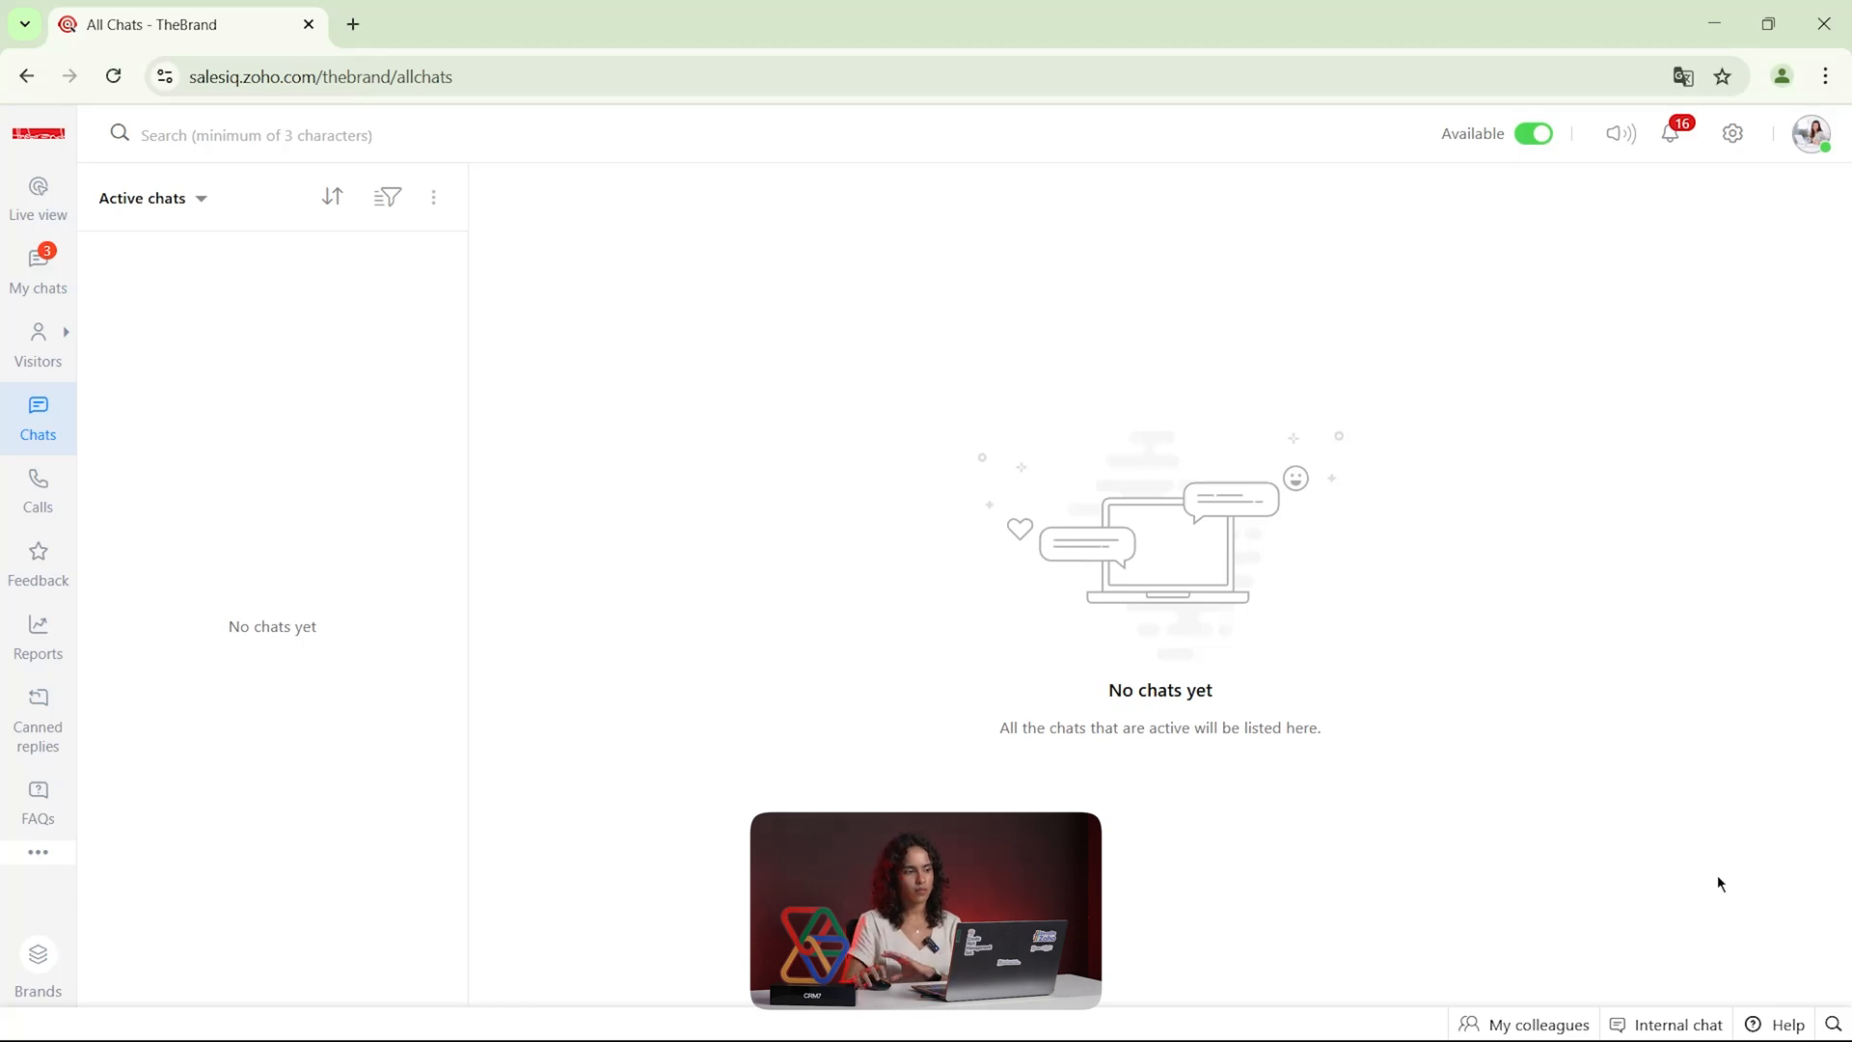
# Open the Zobot list in the settings, check which bots are enabled, and return to the settings overview
pyautogui.click(1732, 134)
pyautogui.click(1301, 542)
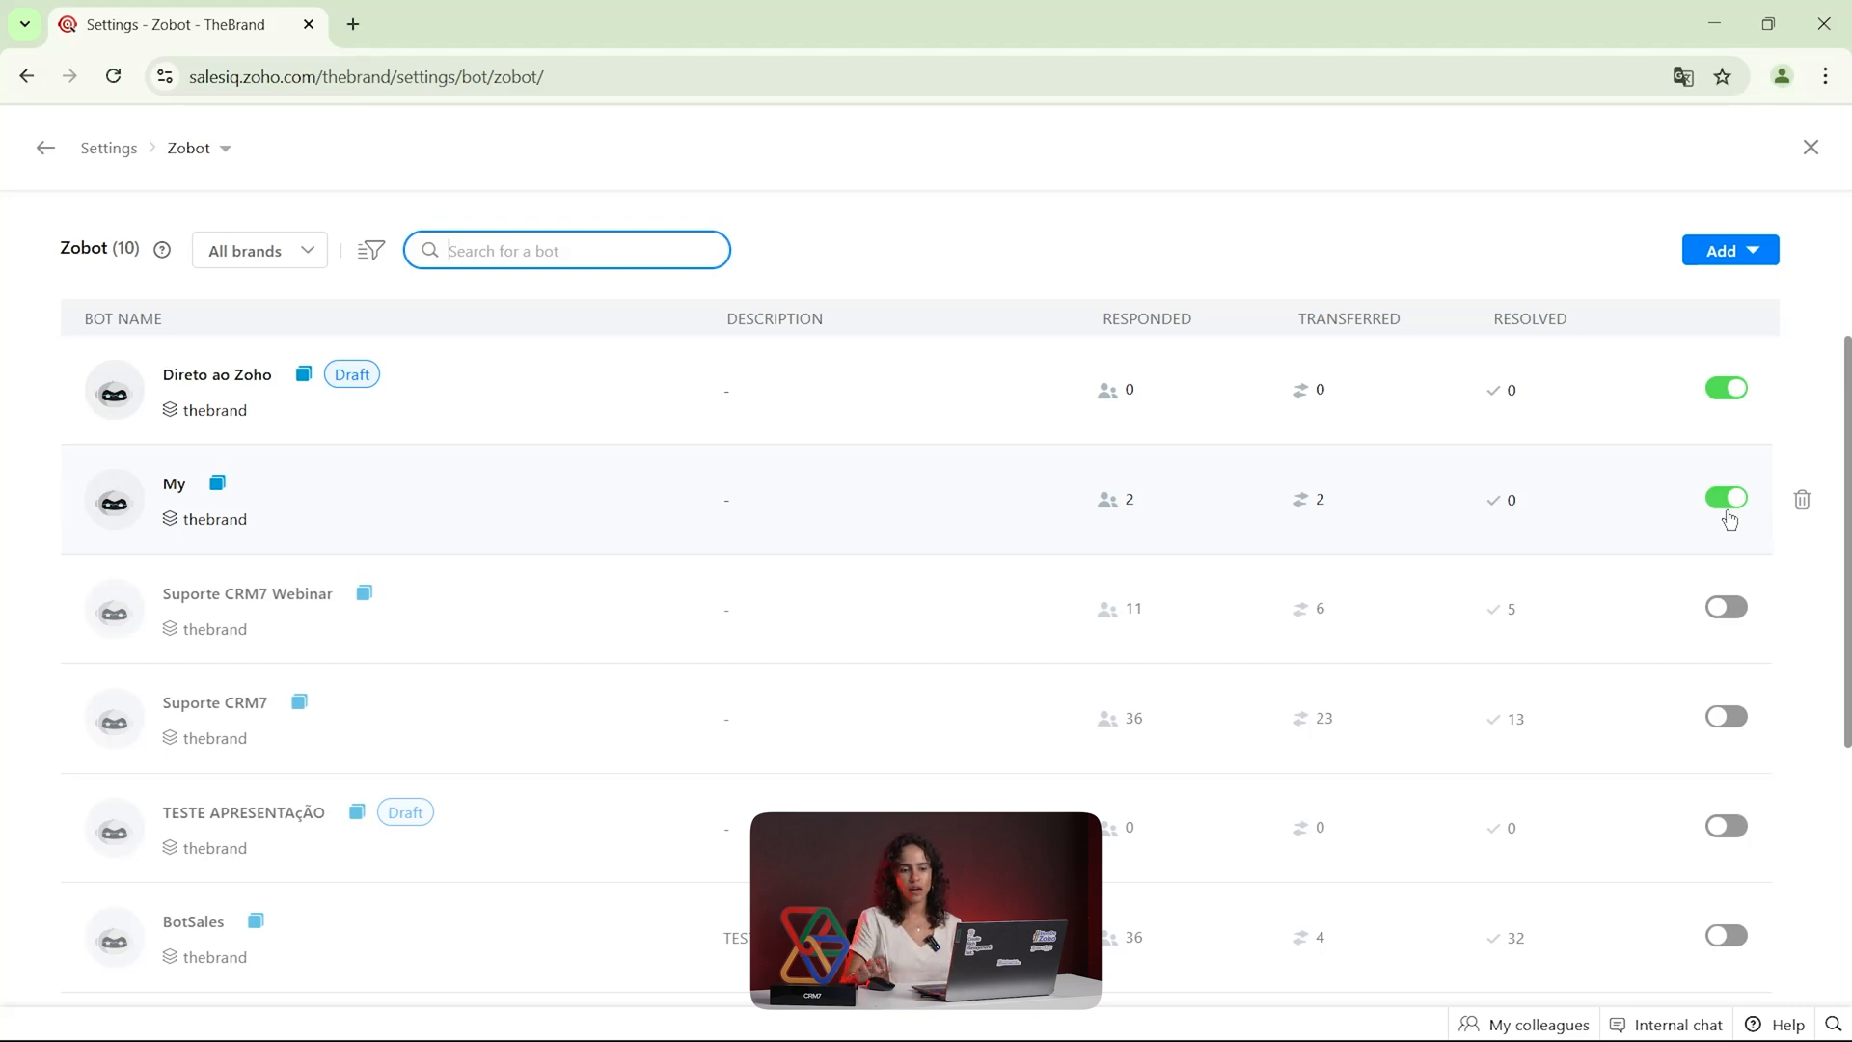
pyautogui.click(1810, 149)
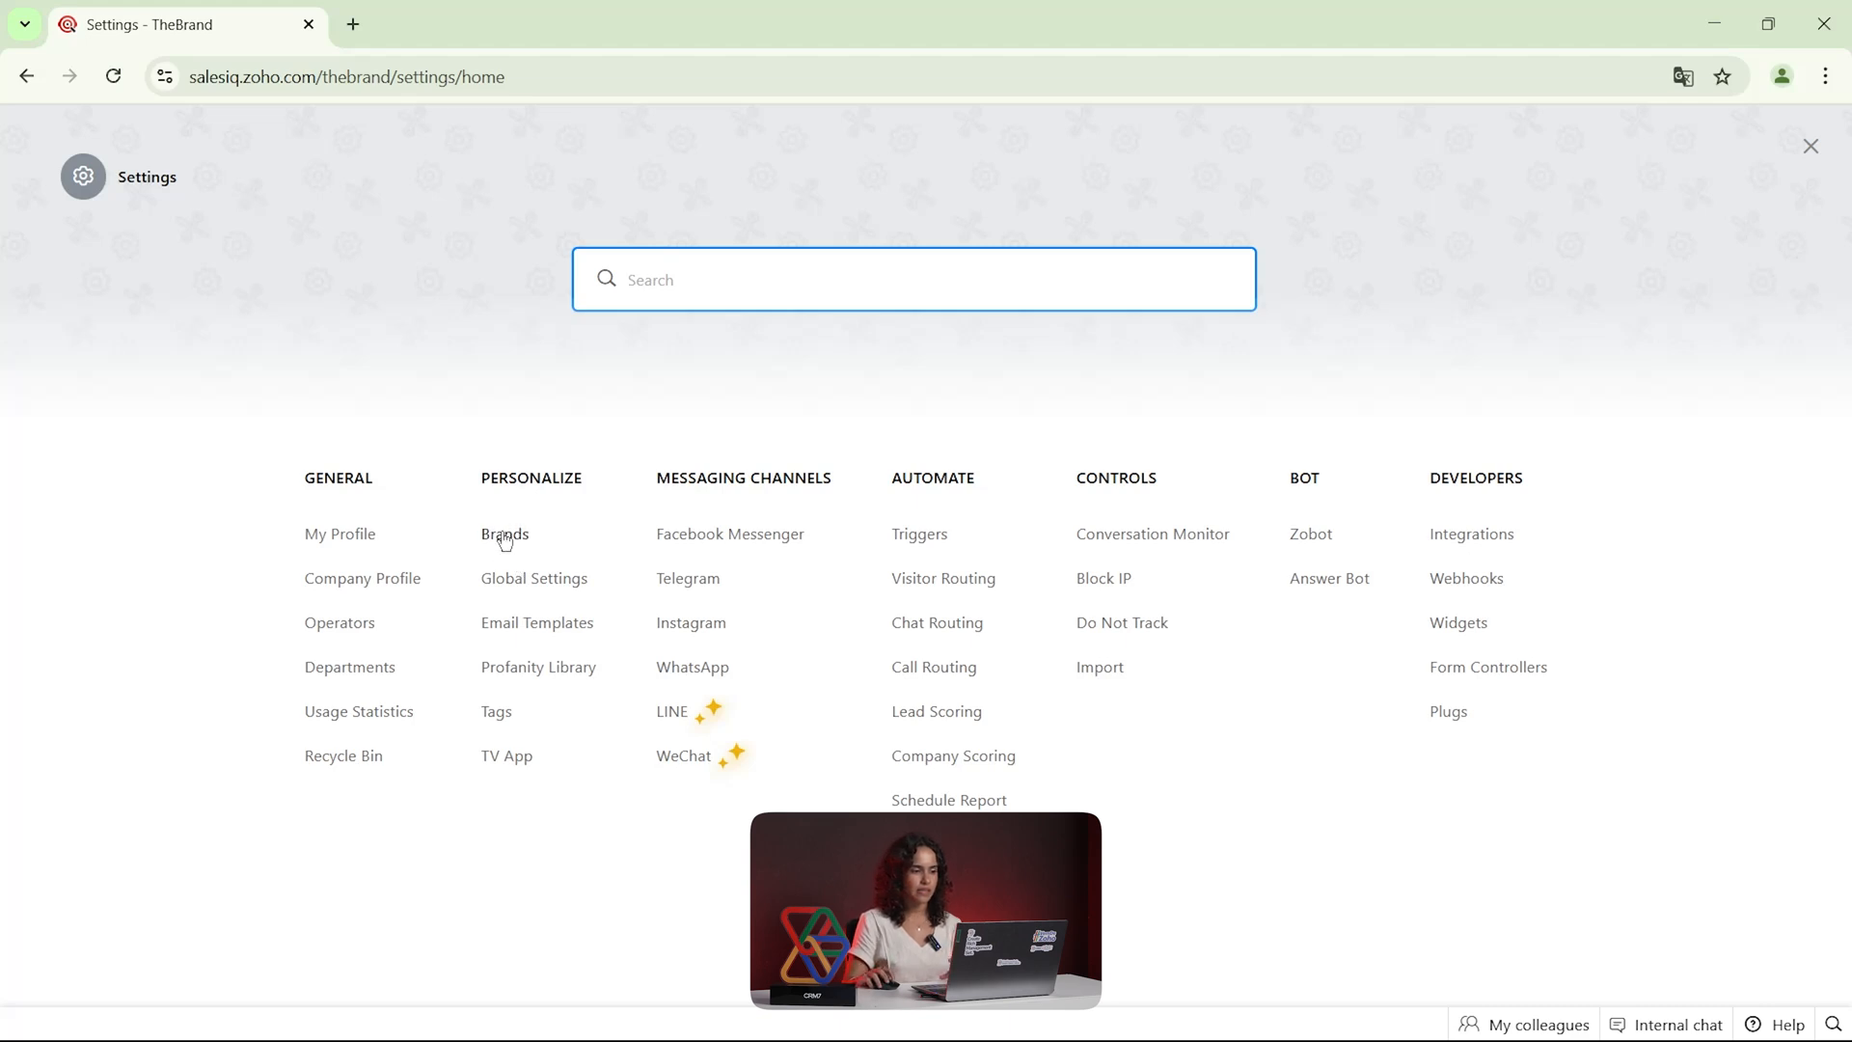
# Turn off Live Chat for the Website channel in the CRM7 brand's configurations and leave the settings
pyautogui.click(504, 535)
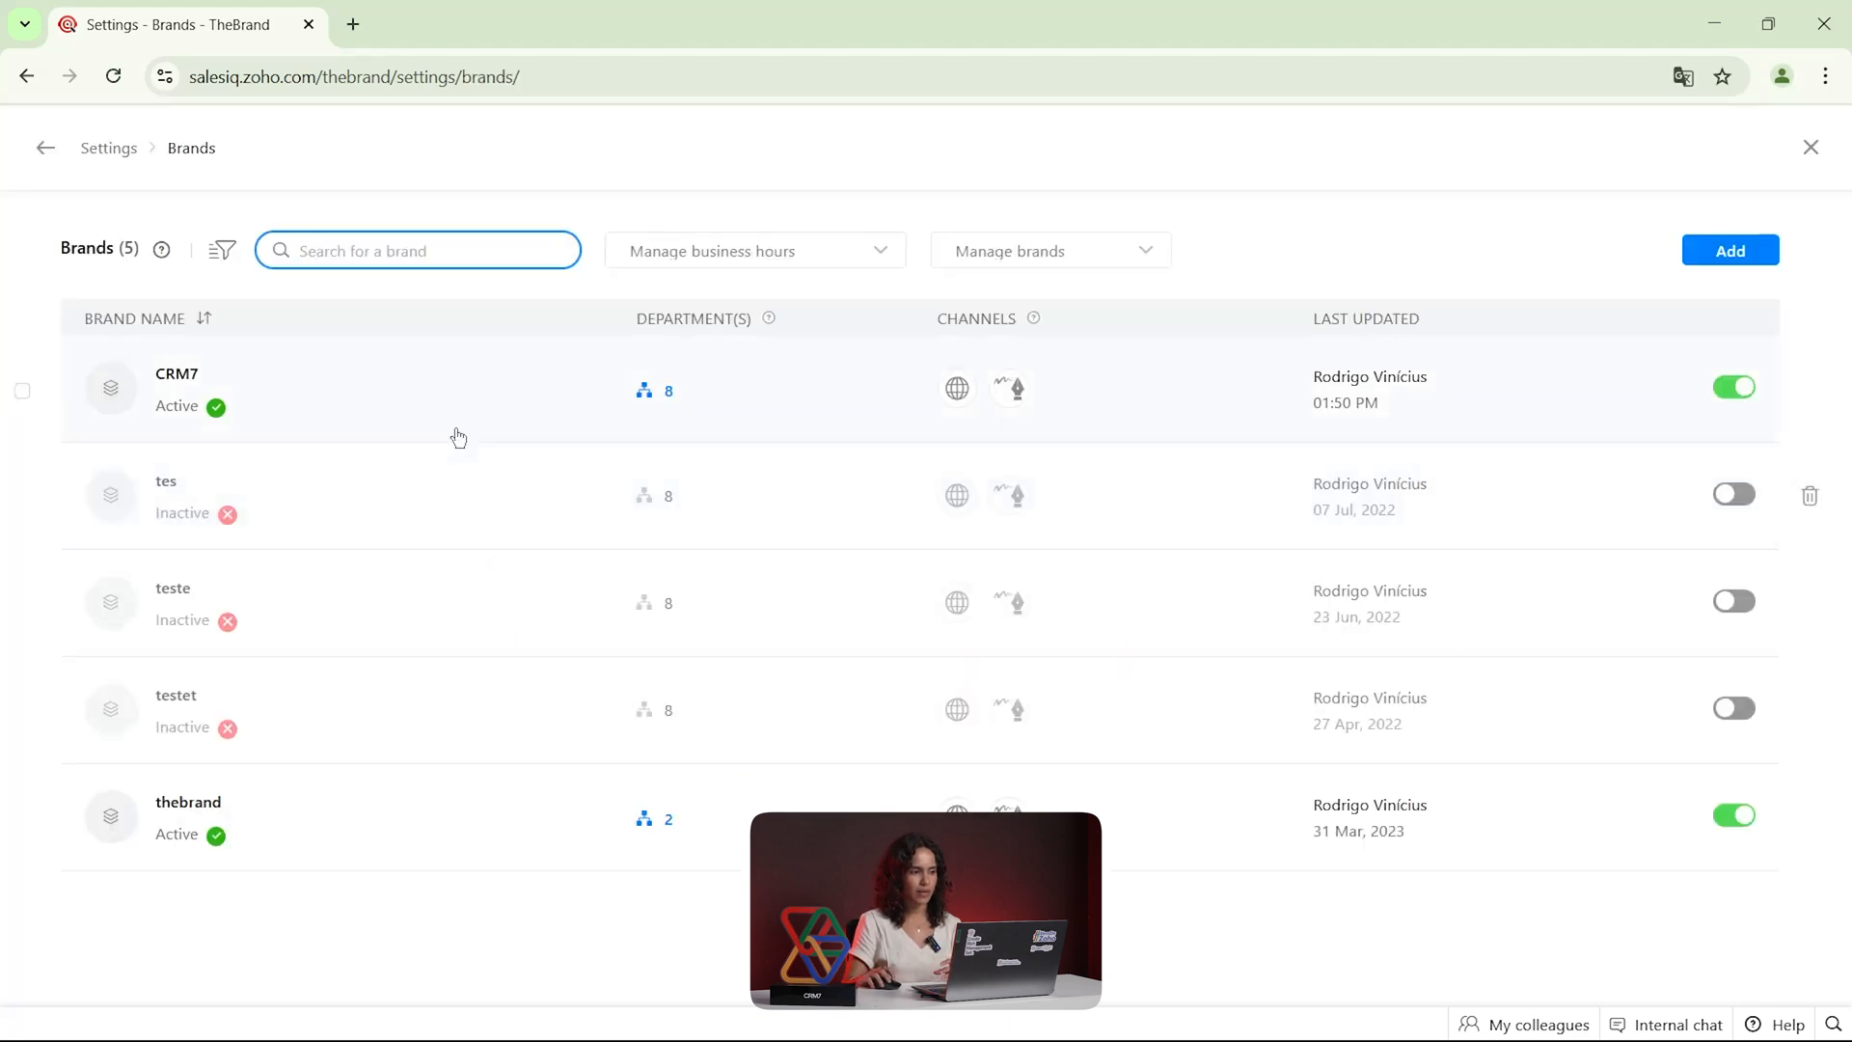
pyautogui.click(659, 405)
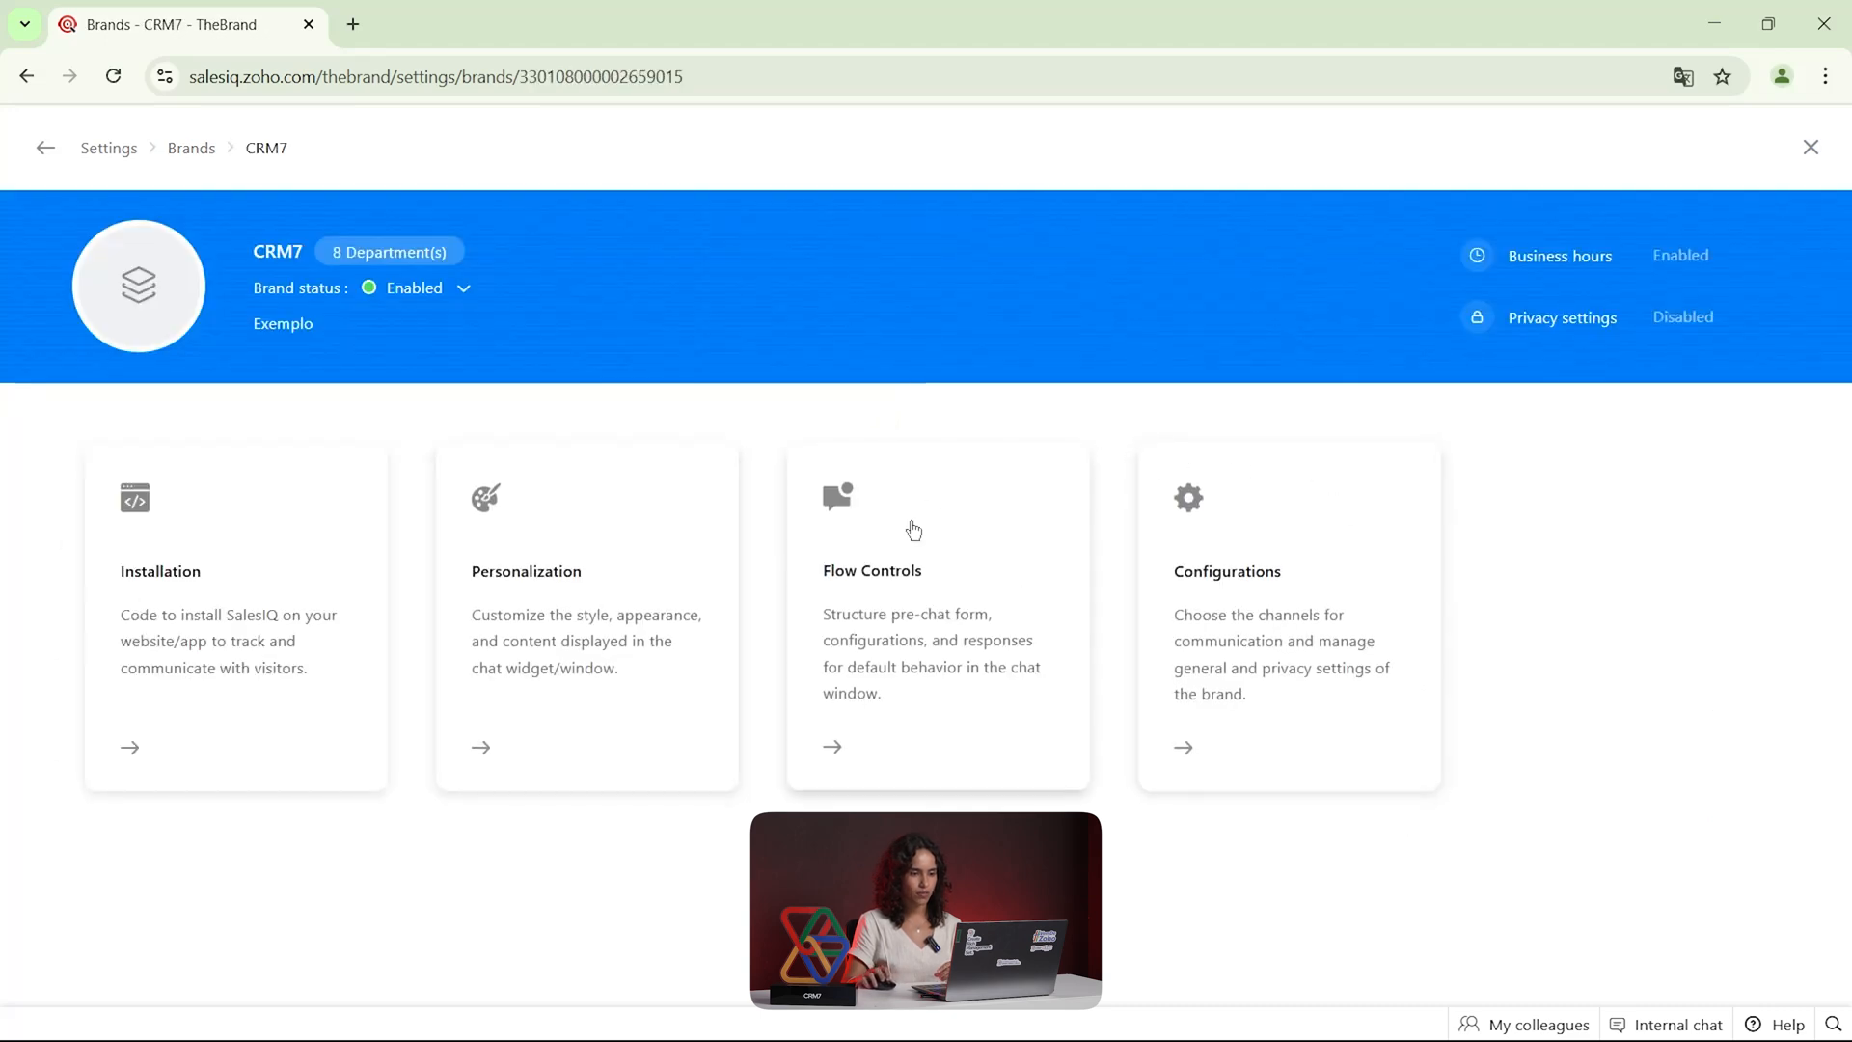
pyautogui.click(1280, 603)
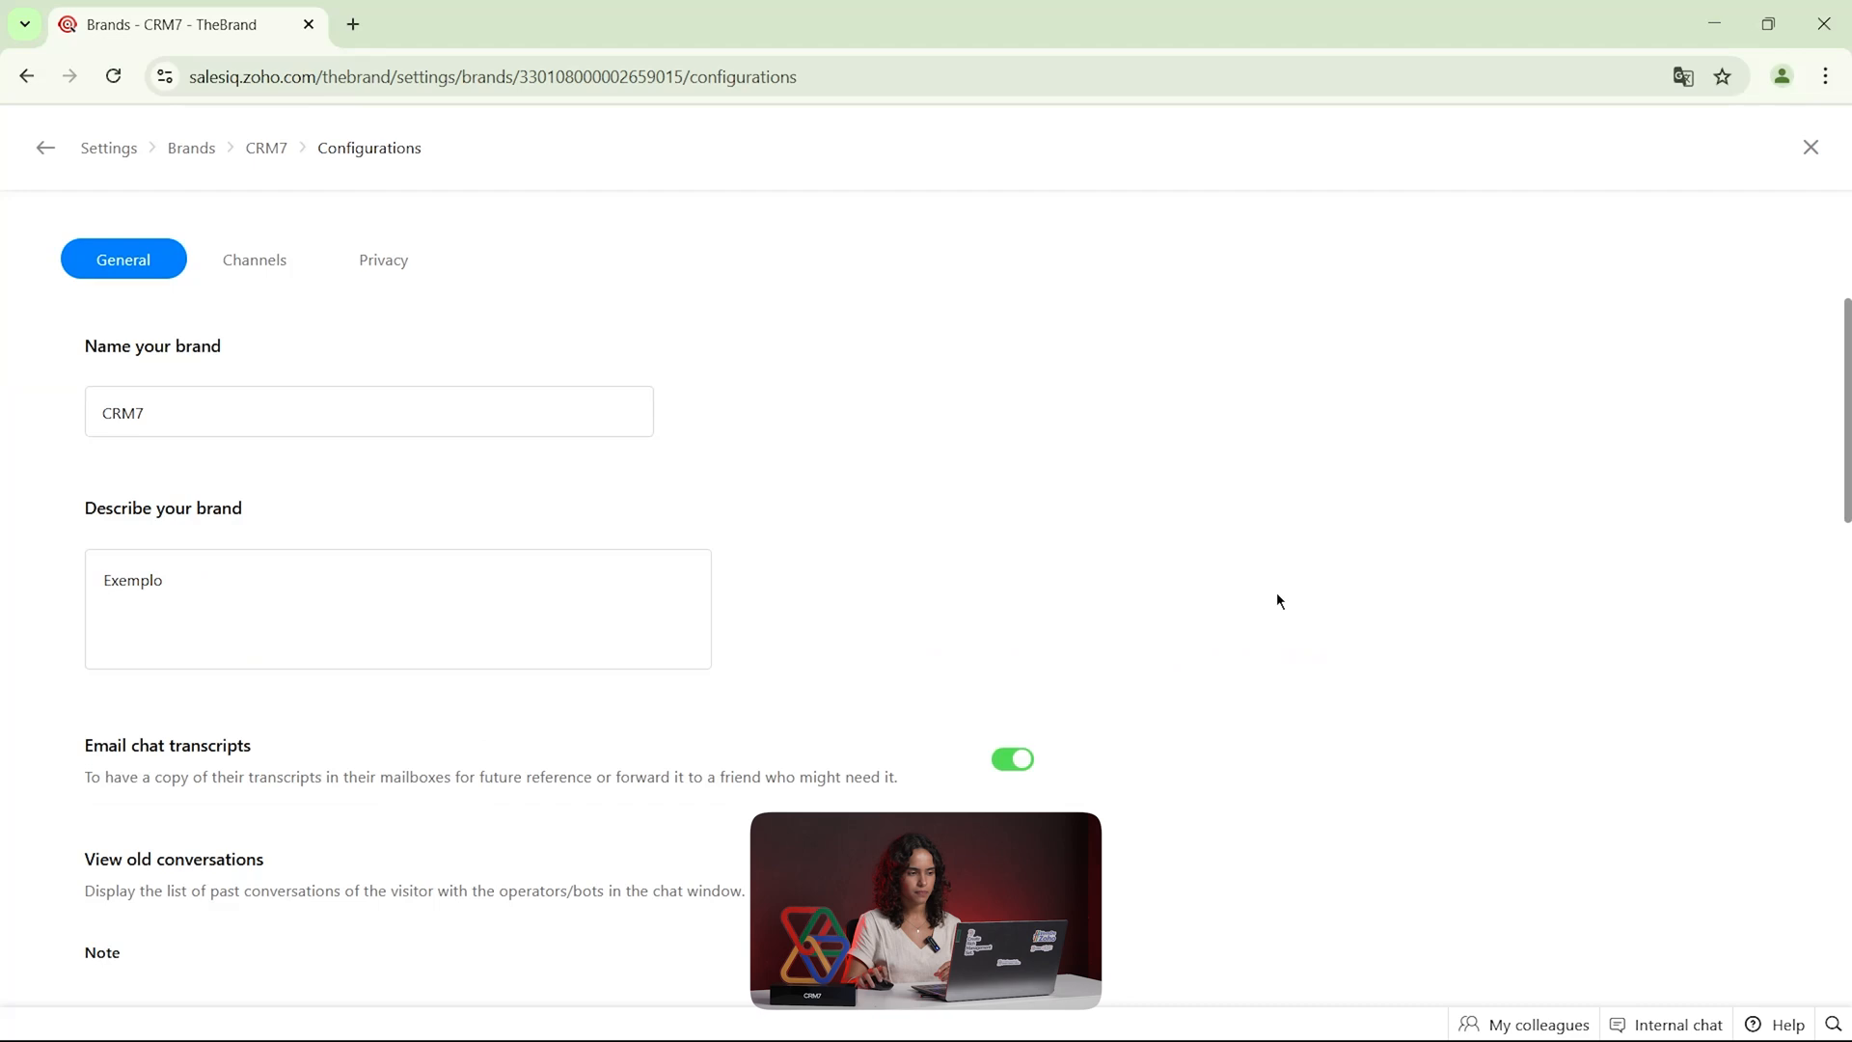
pyautogui.click(266, 270)
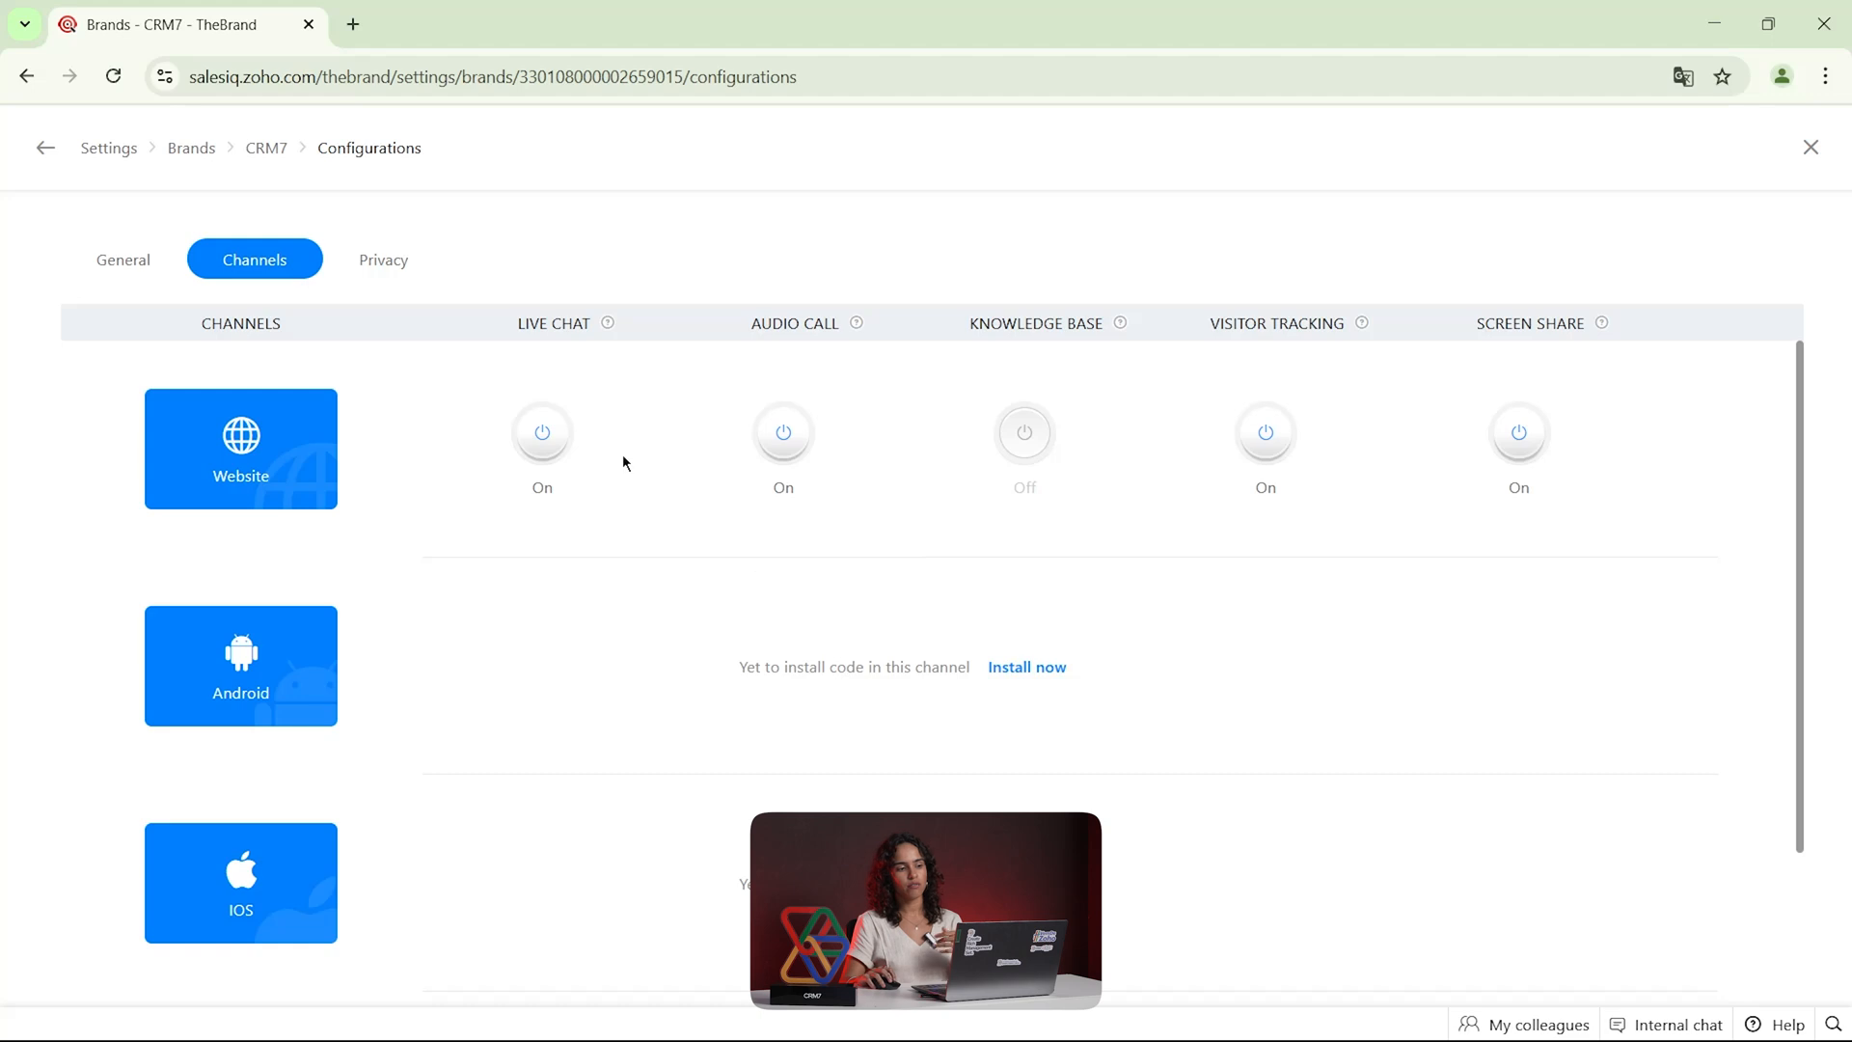
pyautogui.click(546, 439)
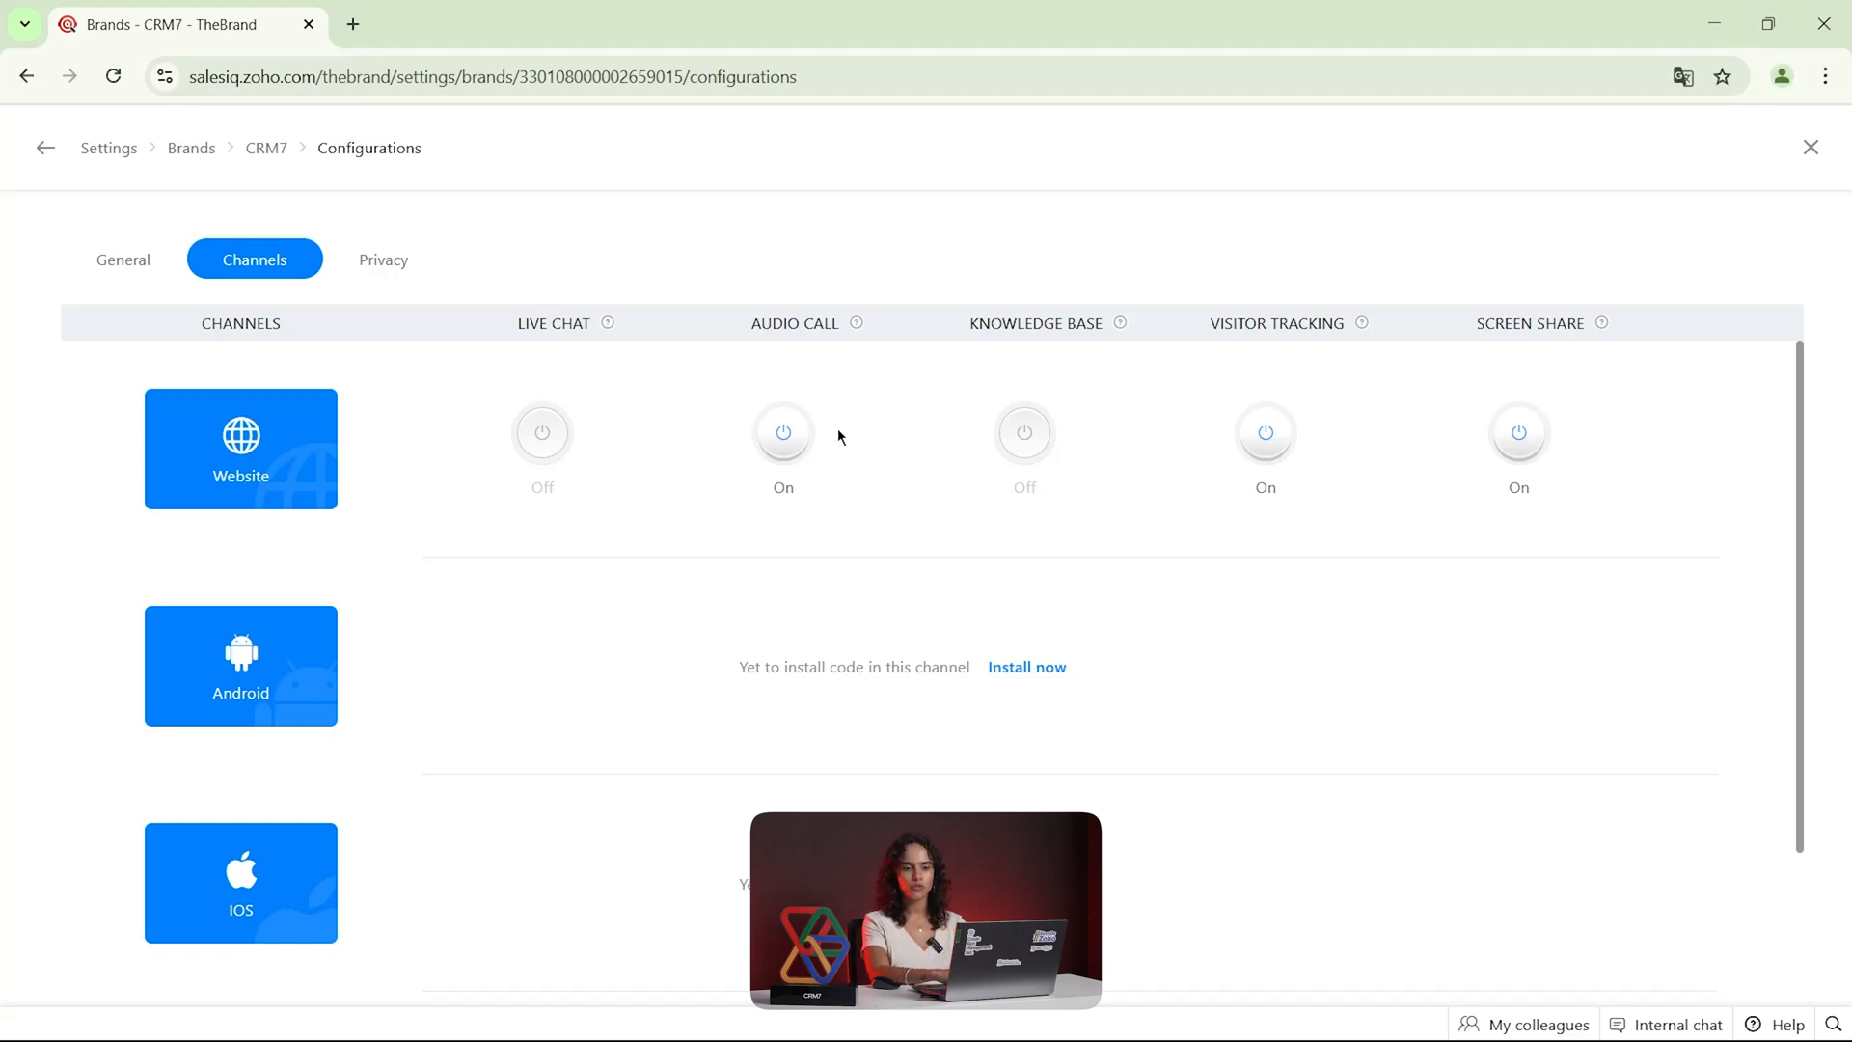
pyautogui.click(1811, 147)
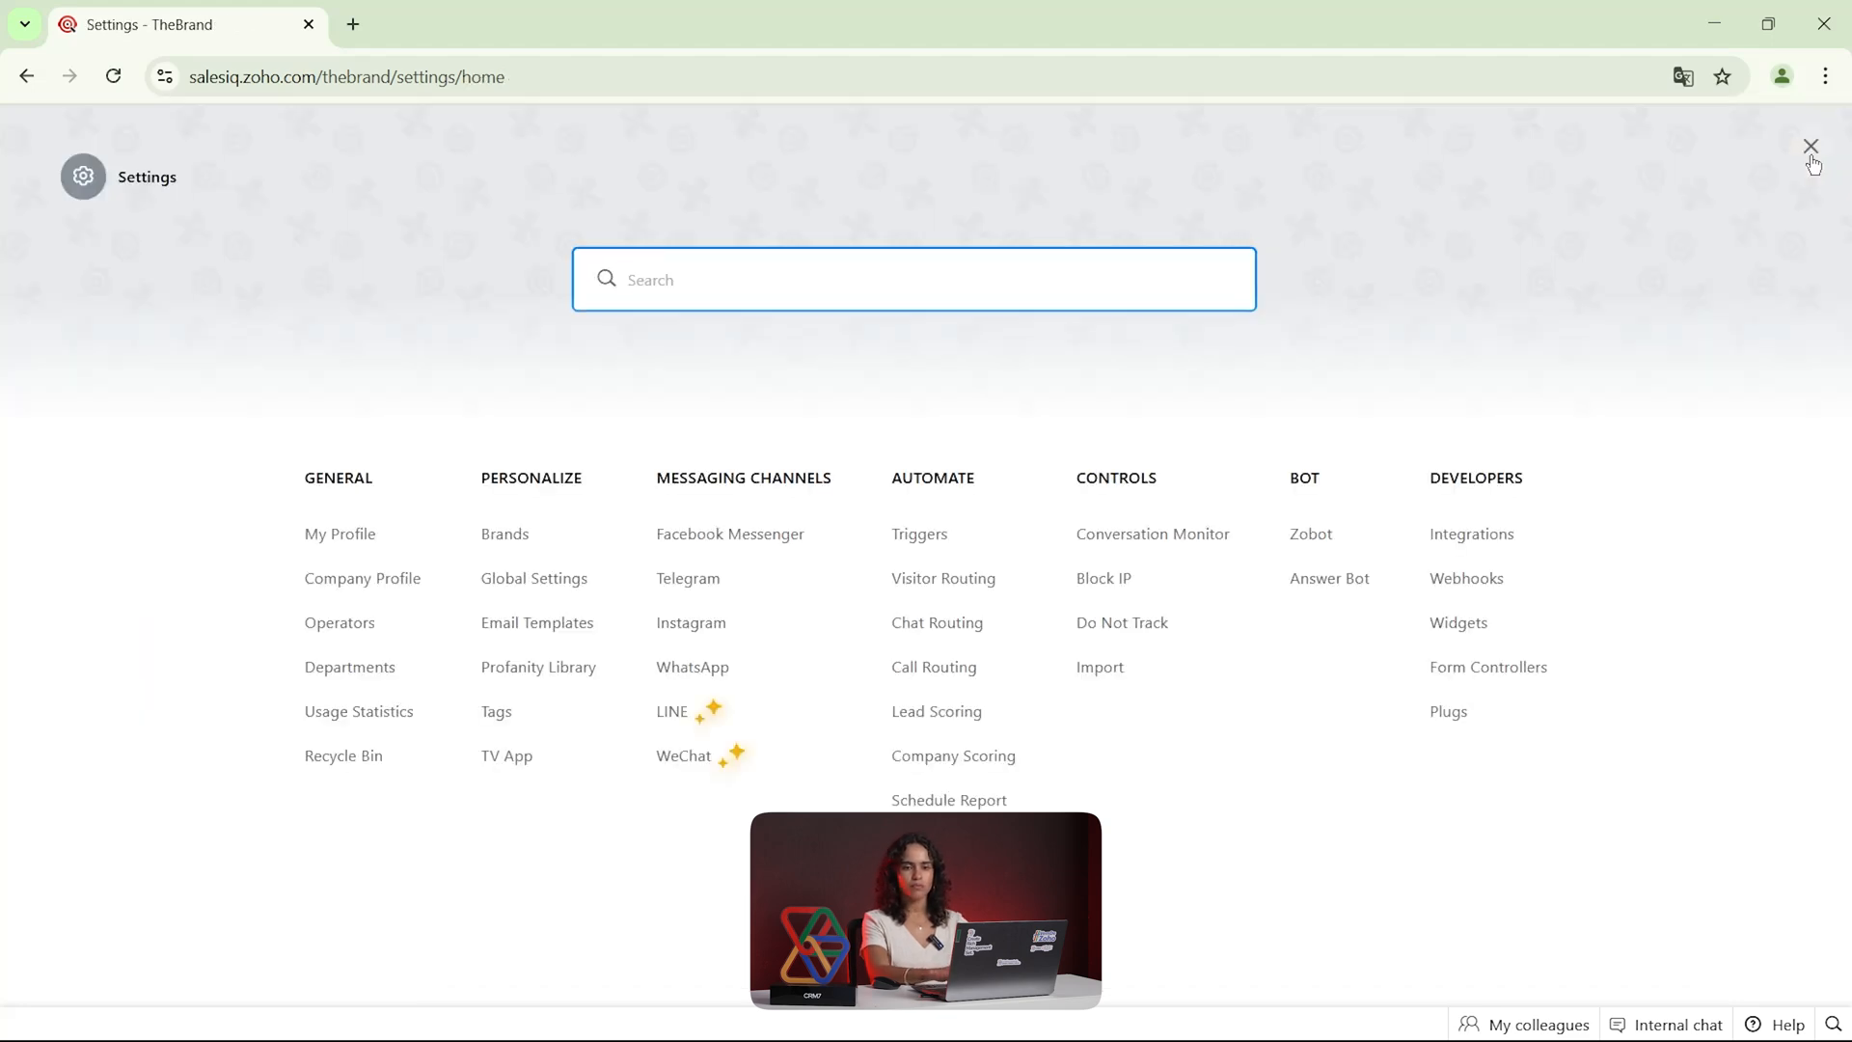
pyautogui.click(1811, 150)
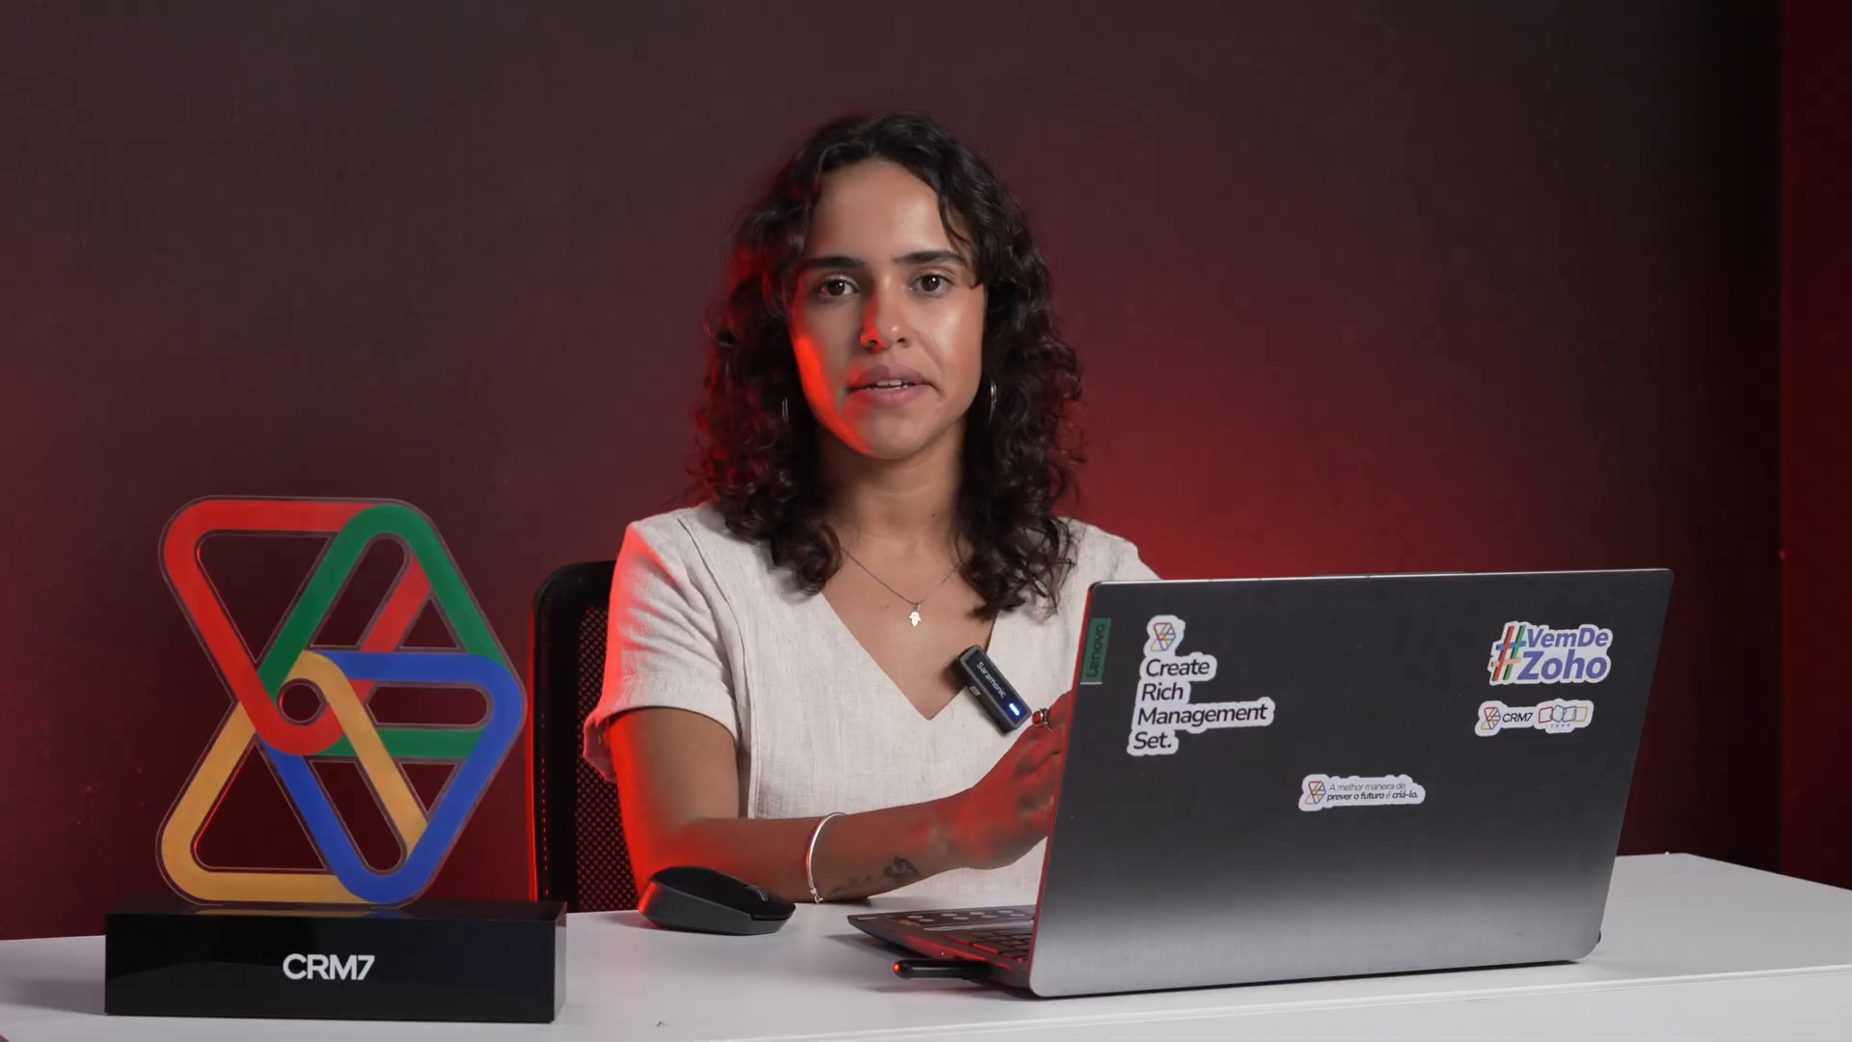